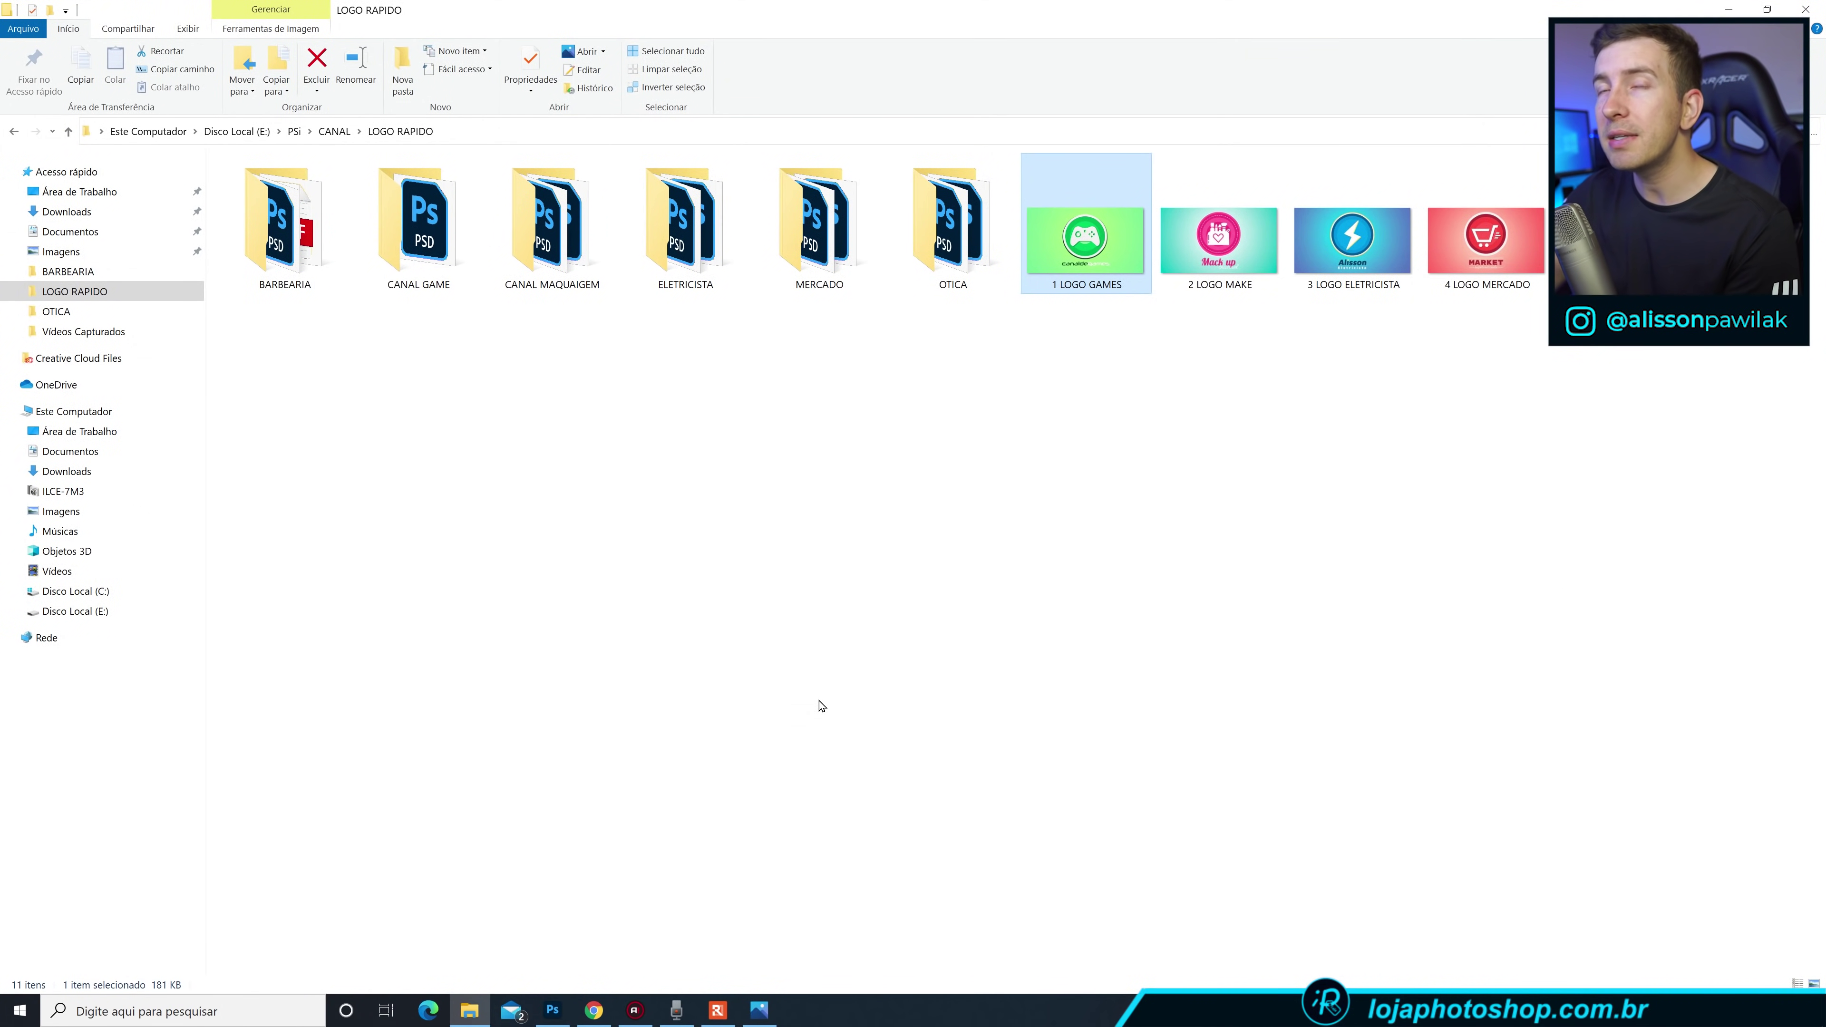
# Browse the CANAL GAME folder, return to LOGO RAPIDO, and bring Photoshop forward.
pyautogui.doubleClick(424, 253)
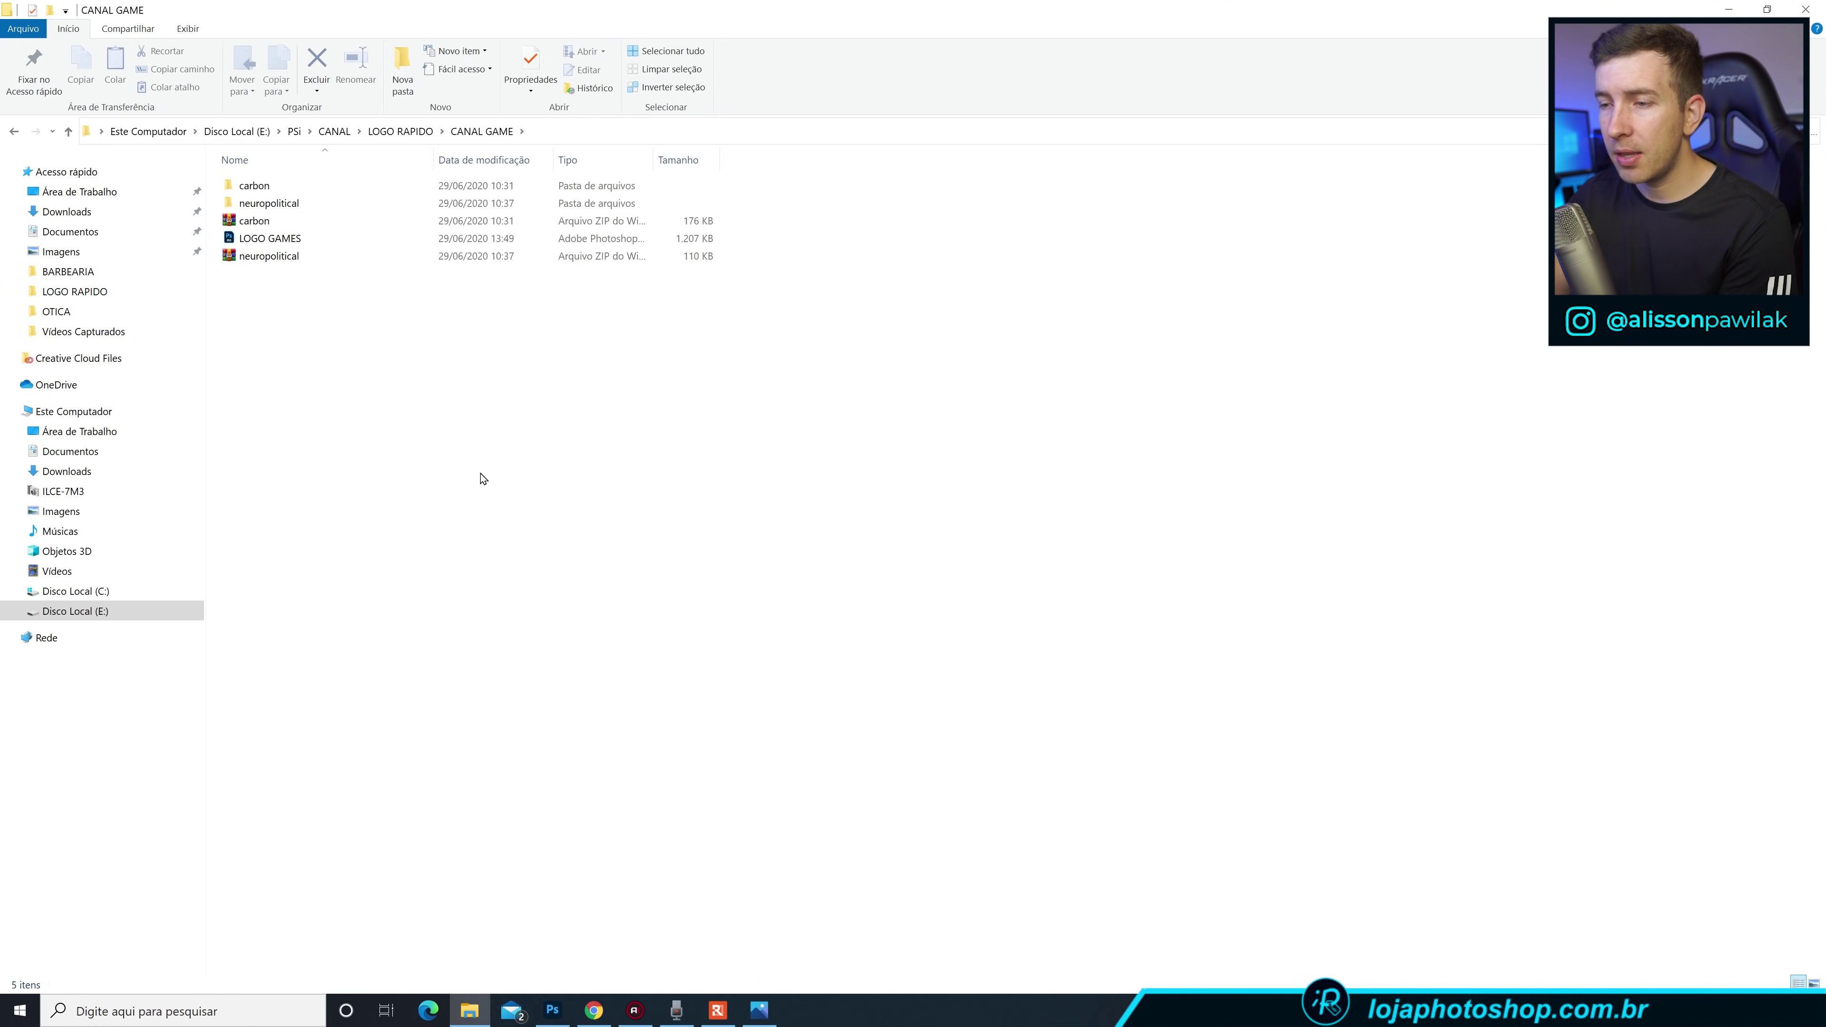
pyautogui.click(14, 131)
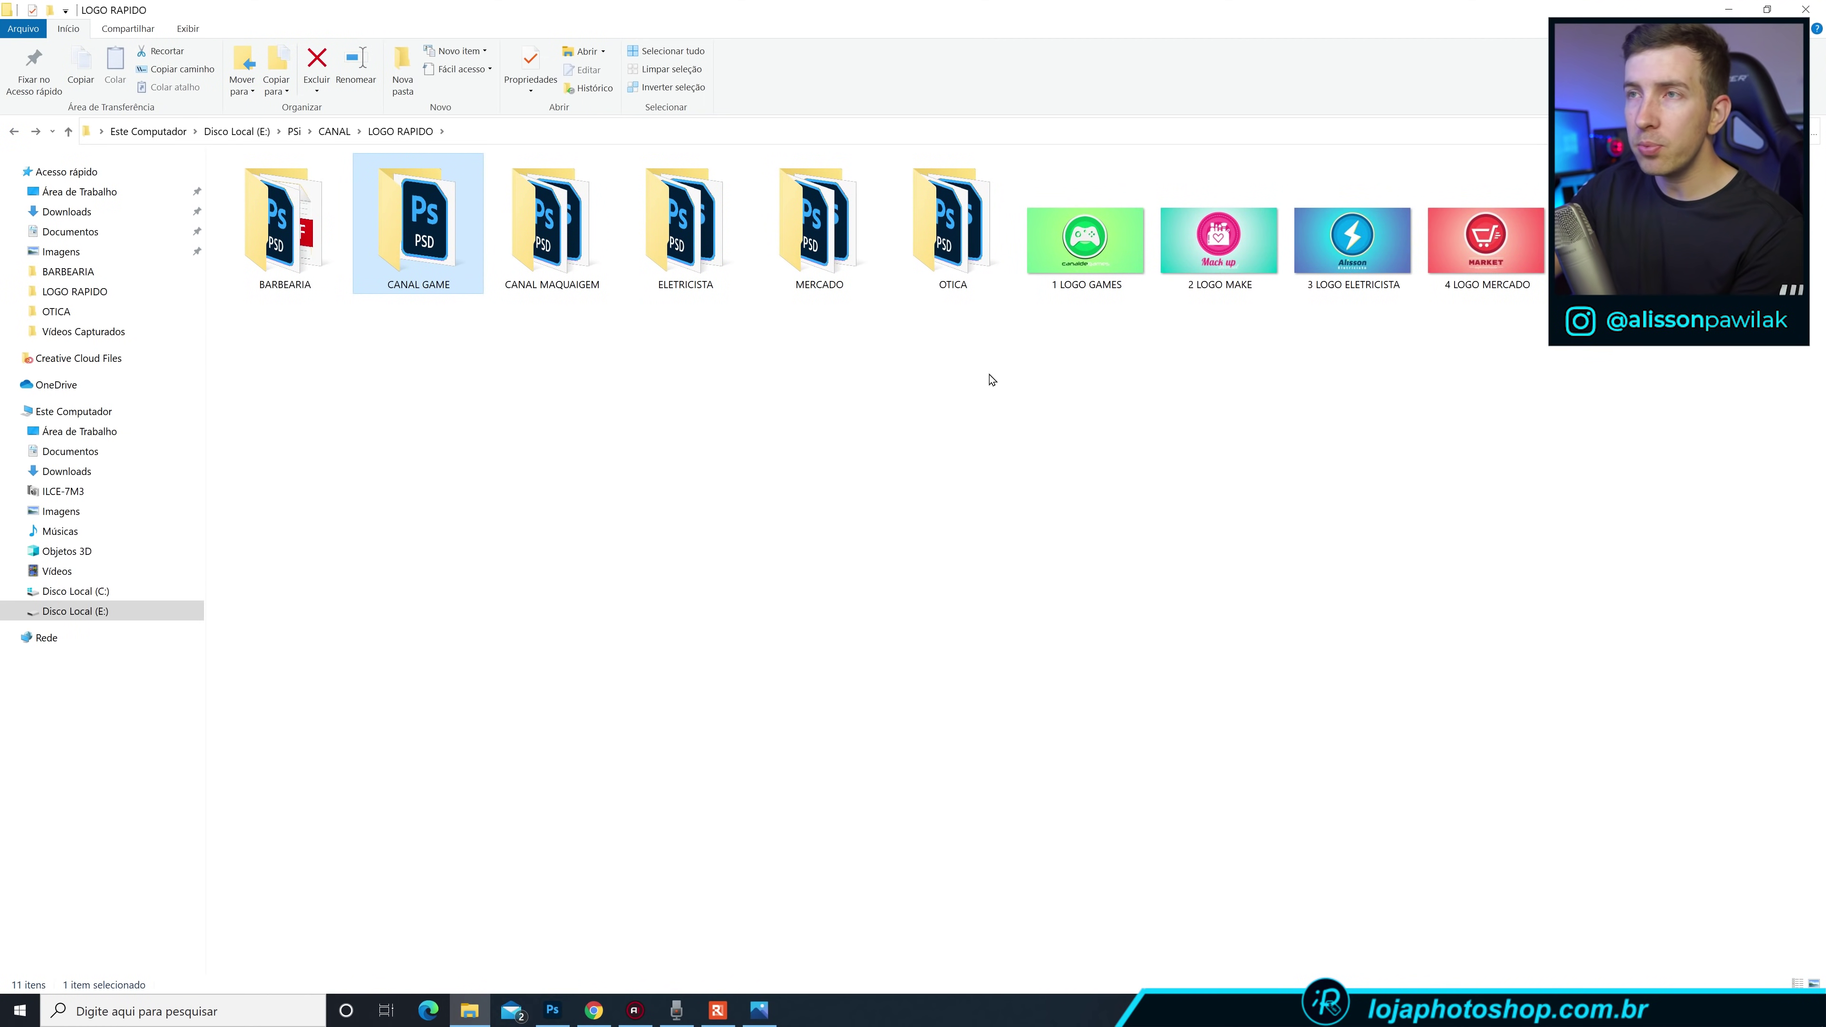
pyautogui.click(552, 1010)
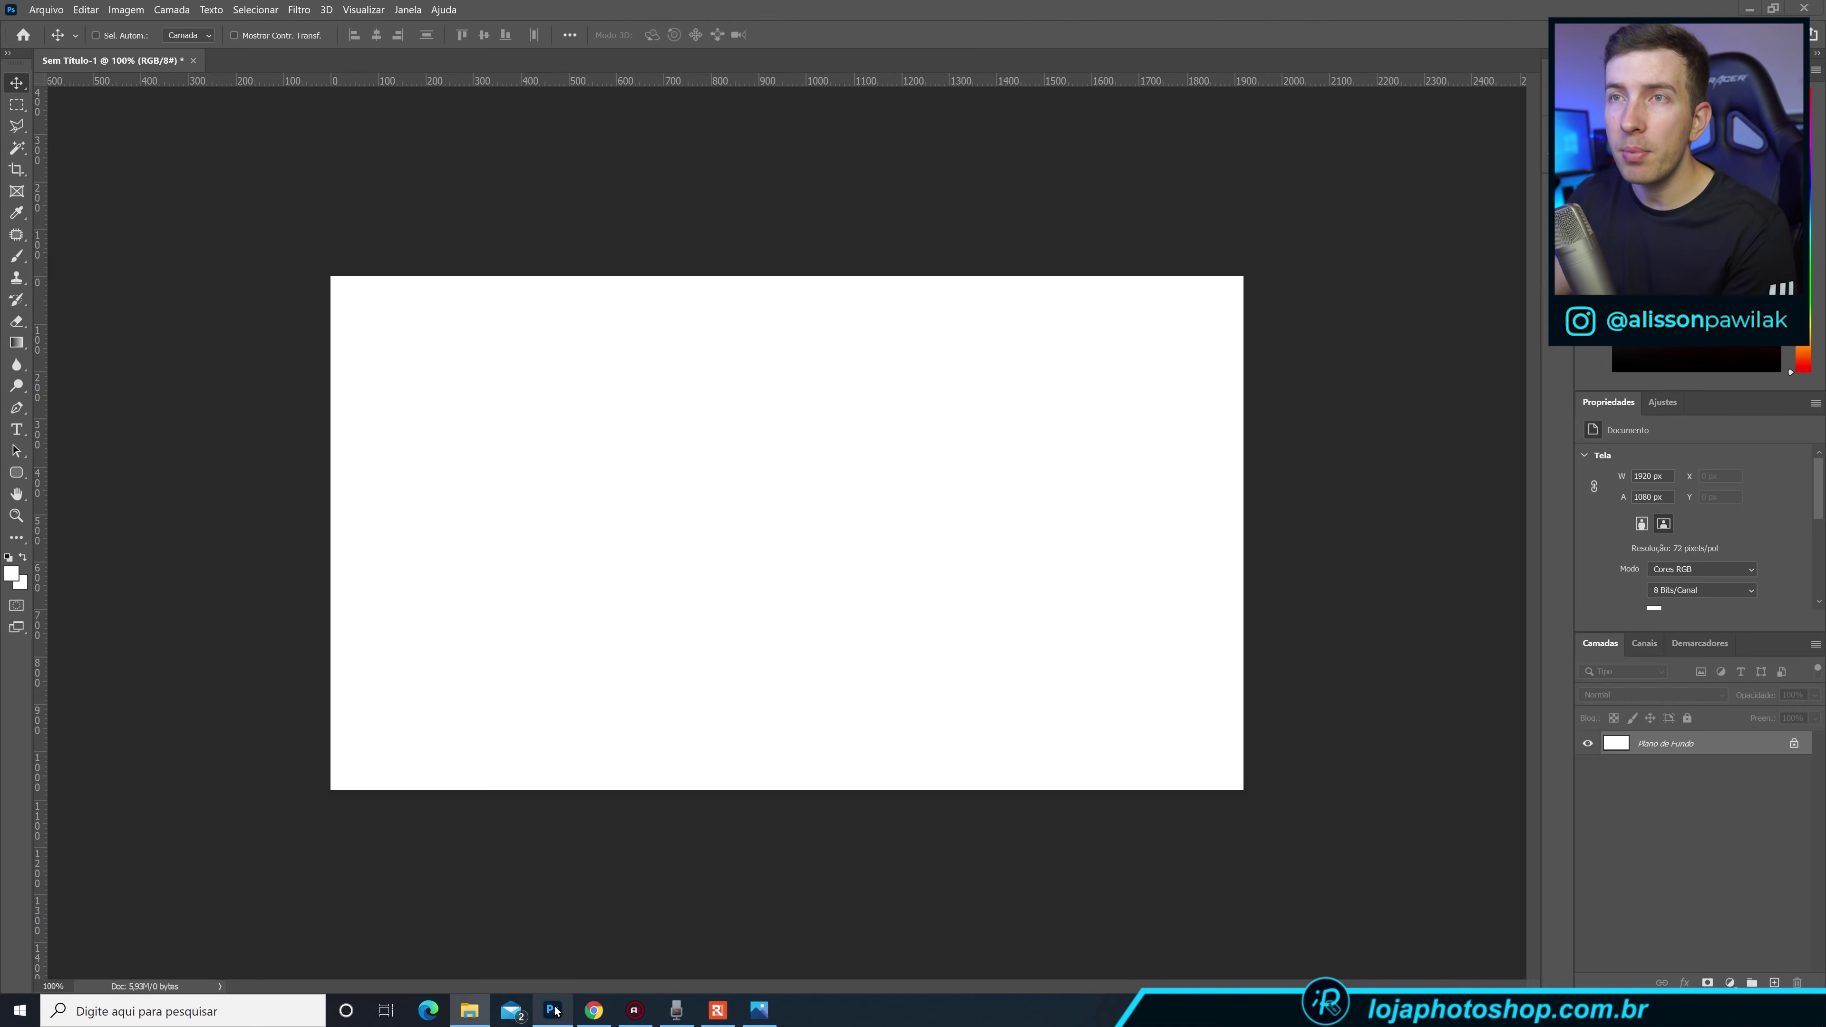
# Discard the untitled canvas without saving and create a new 1920×1080 px blank document.
pyautogui.hotkey('ctrl', 'w')
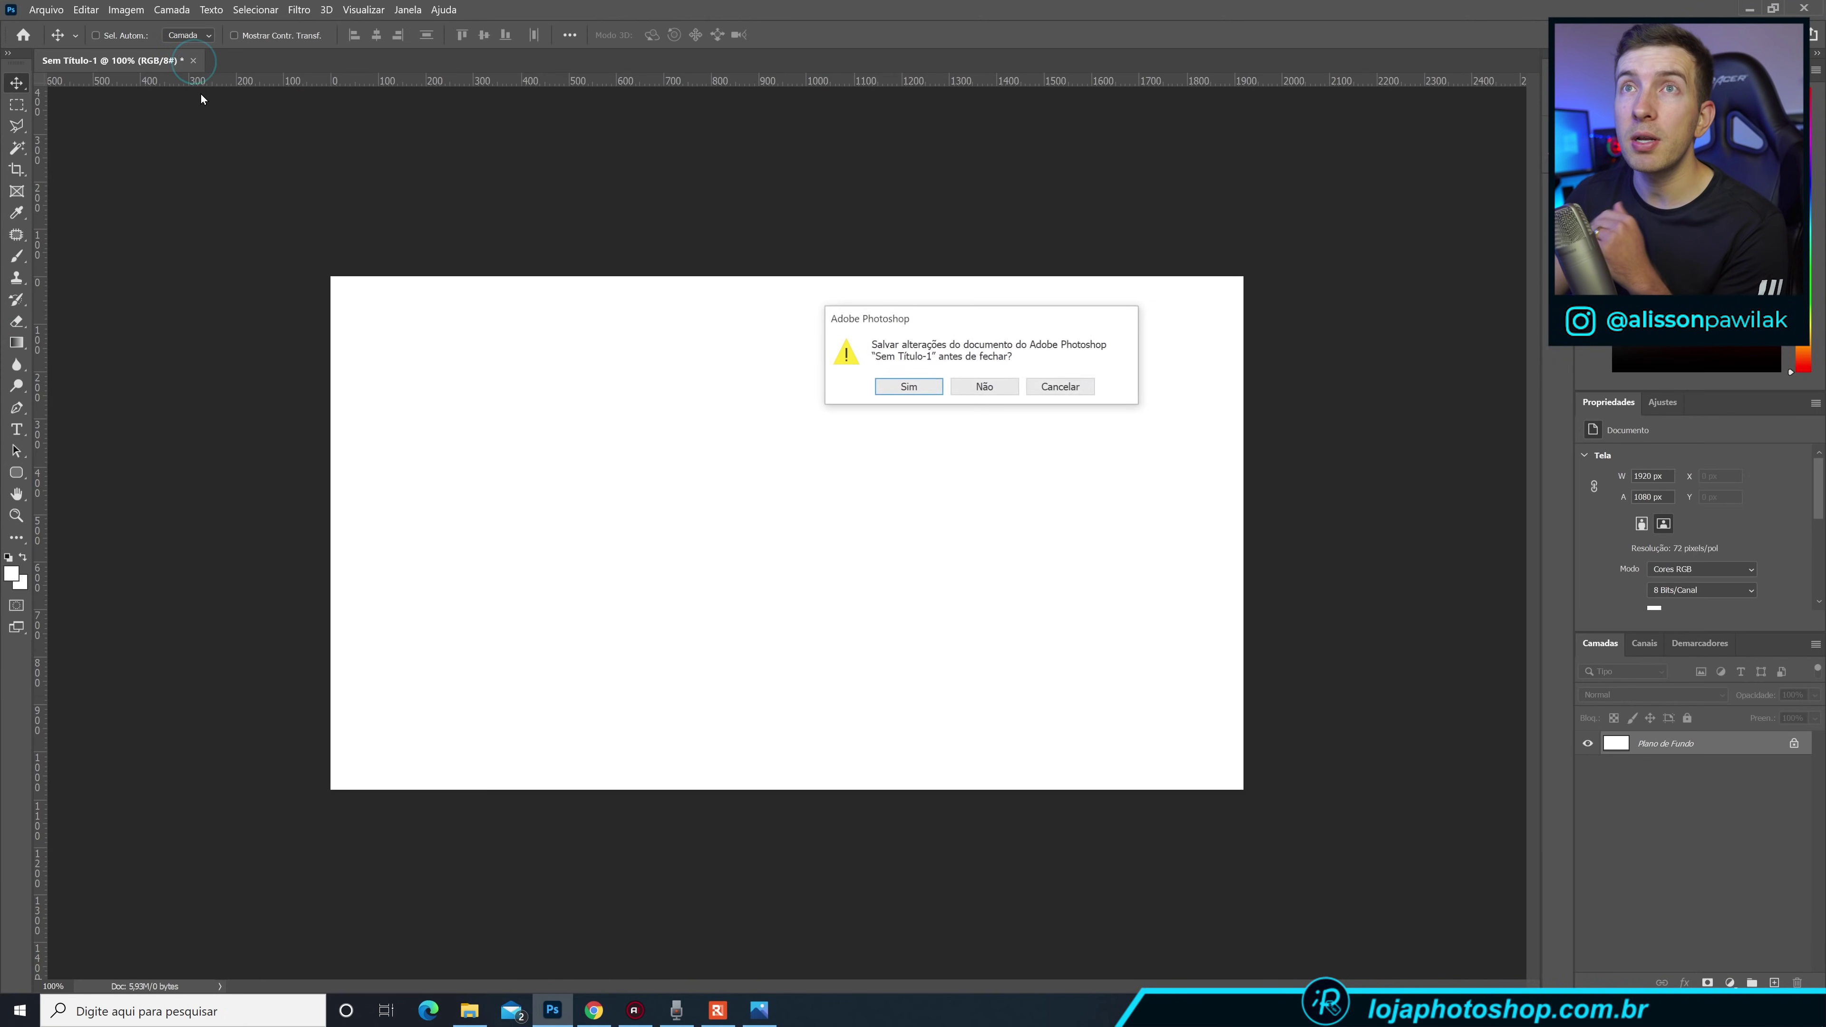
pyautogui.click(998, 388)
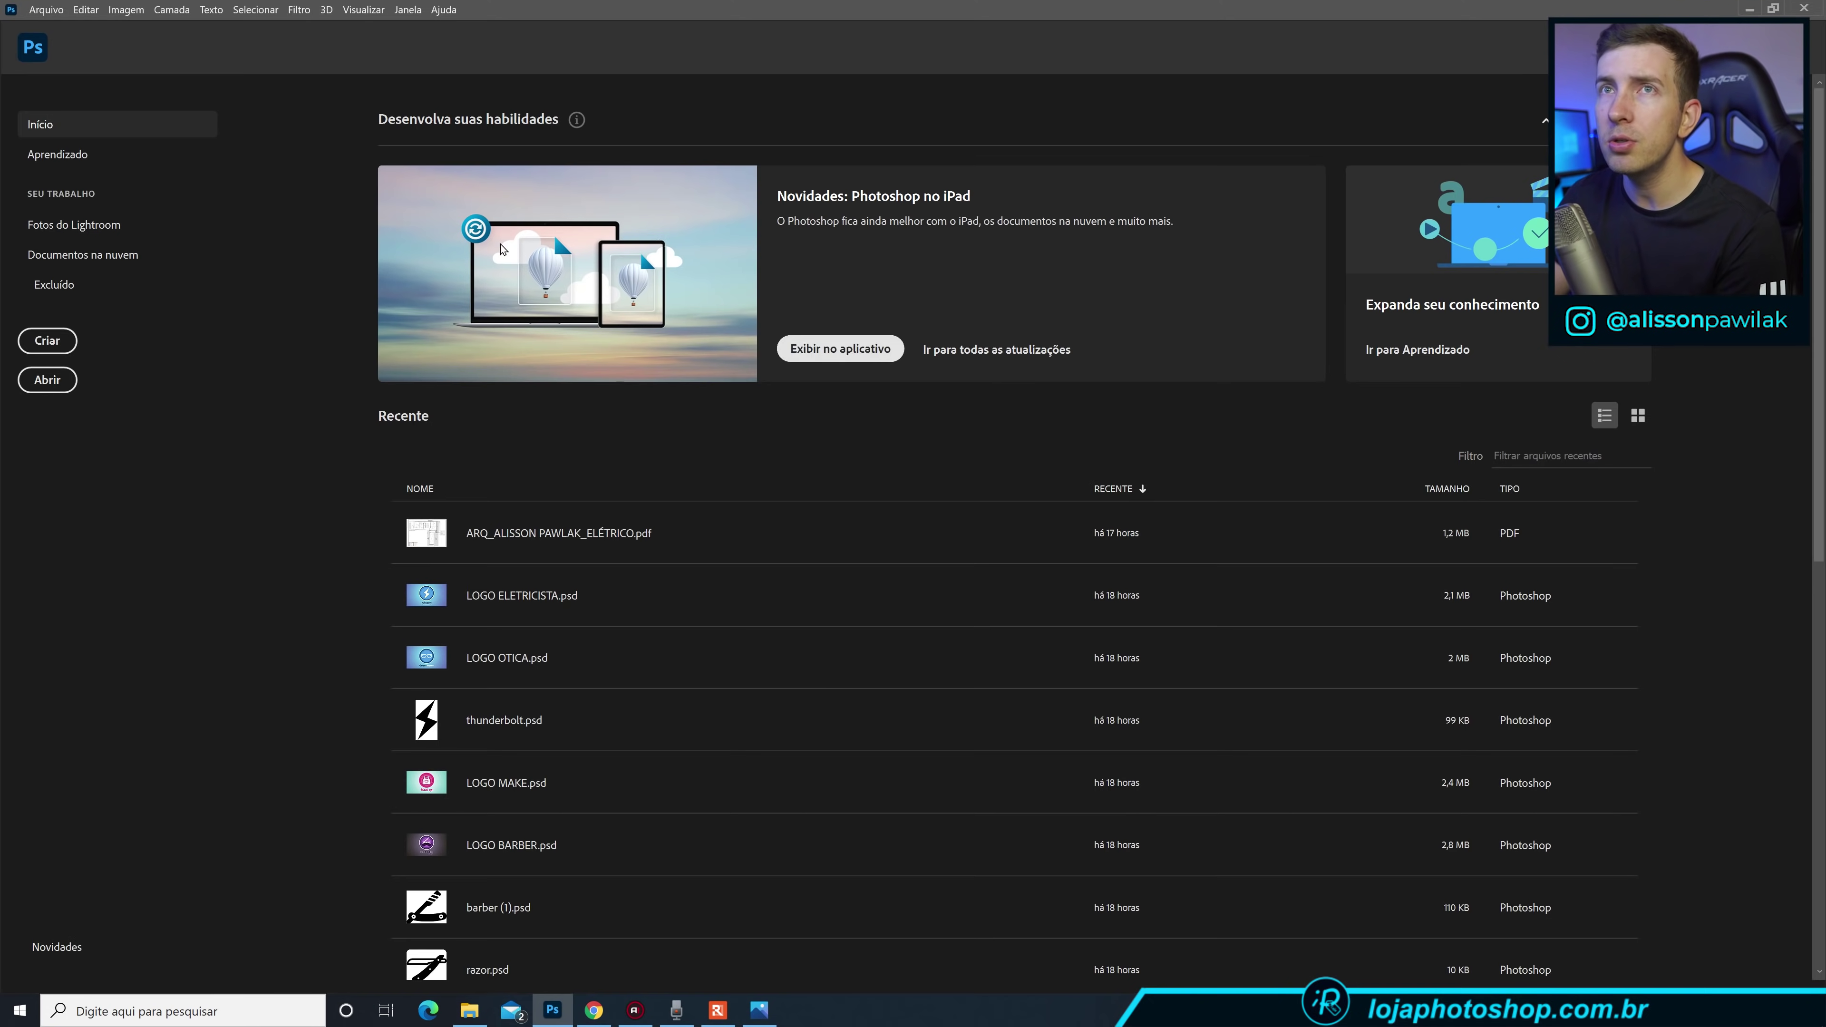
pyautogui.click(55, 345)
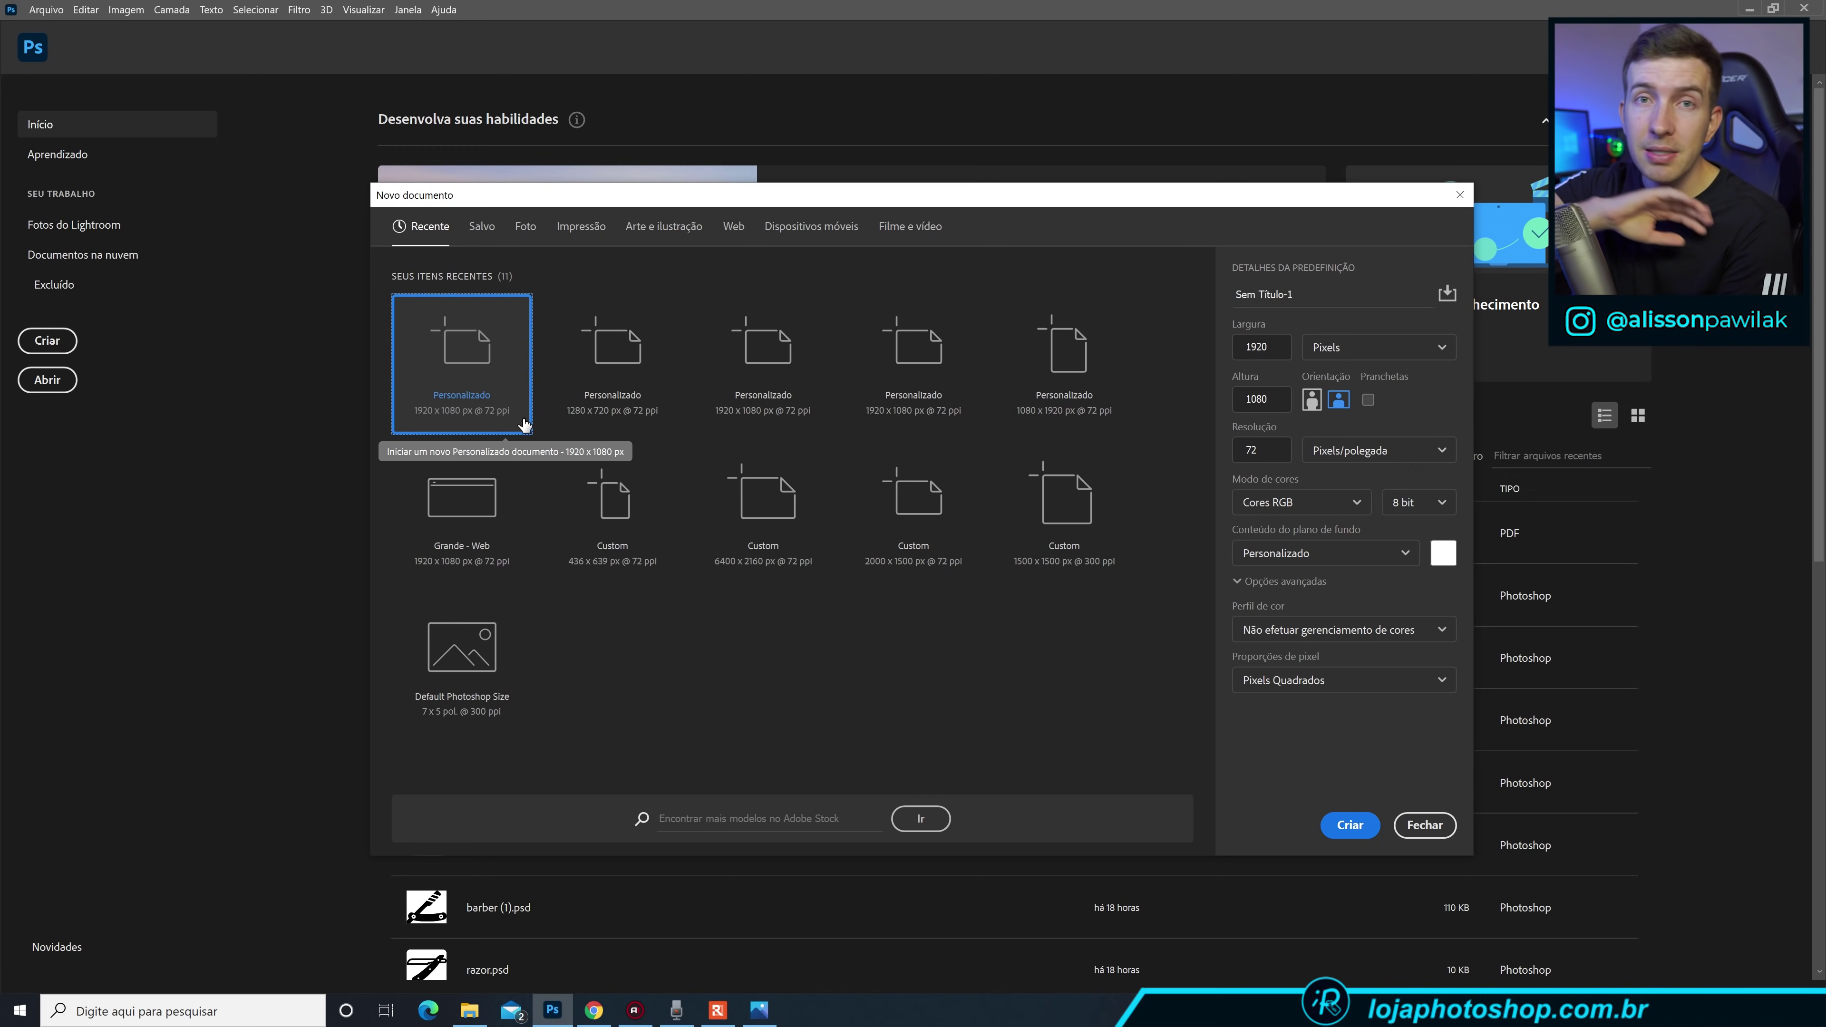
pyautogui.click(1242, 348)
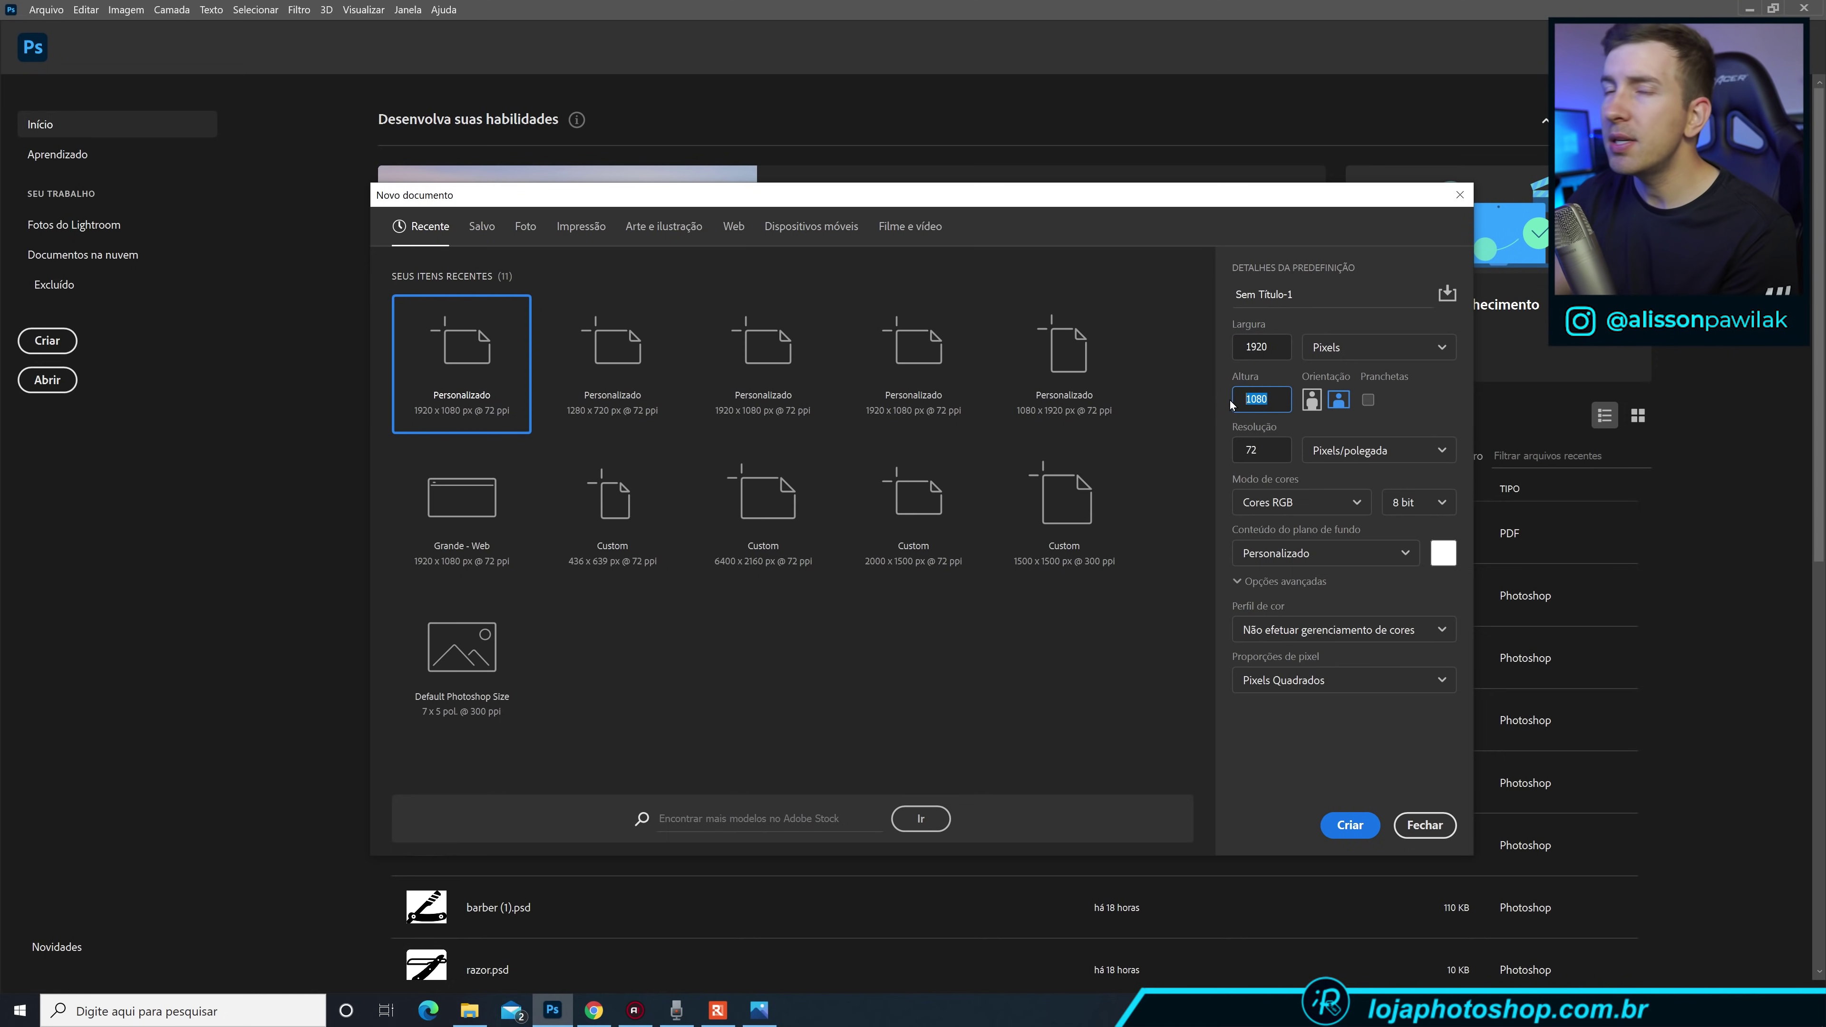
pyautogui.click(1234, 352)
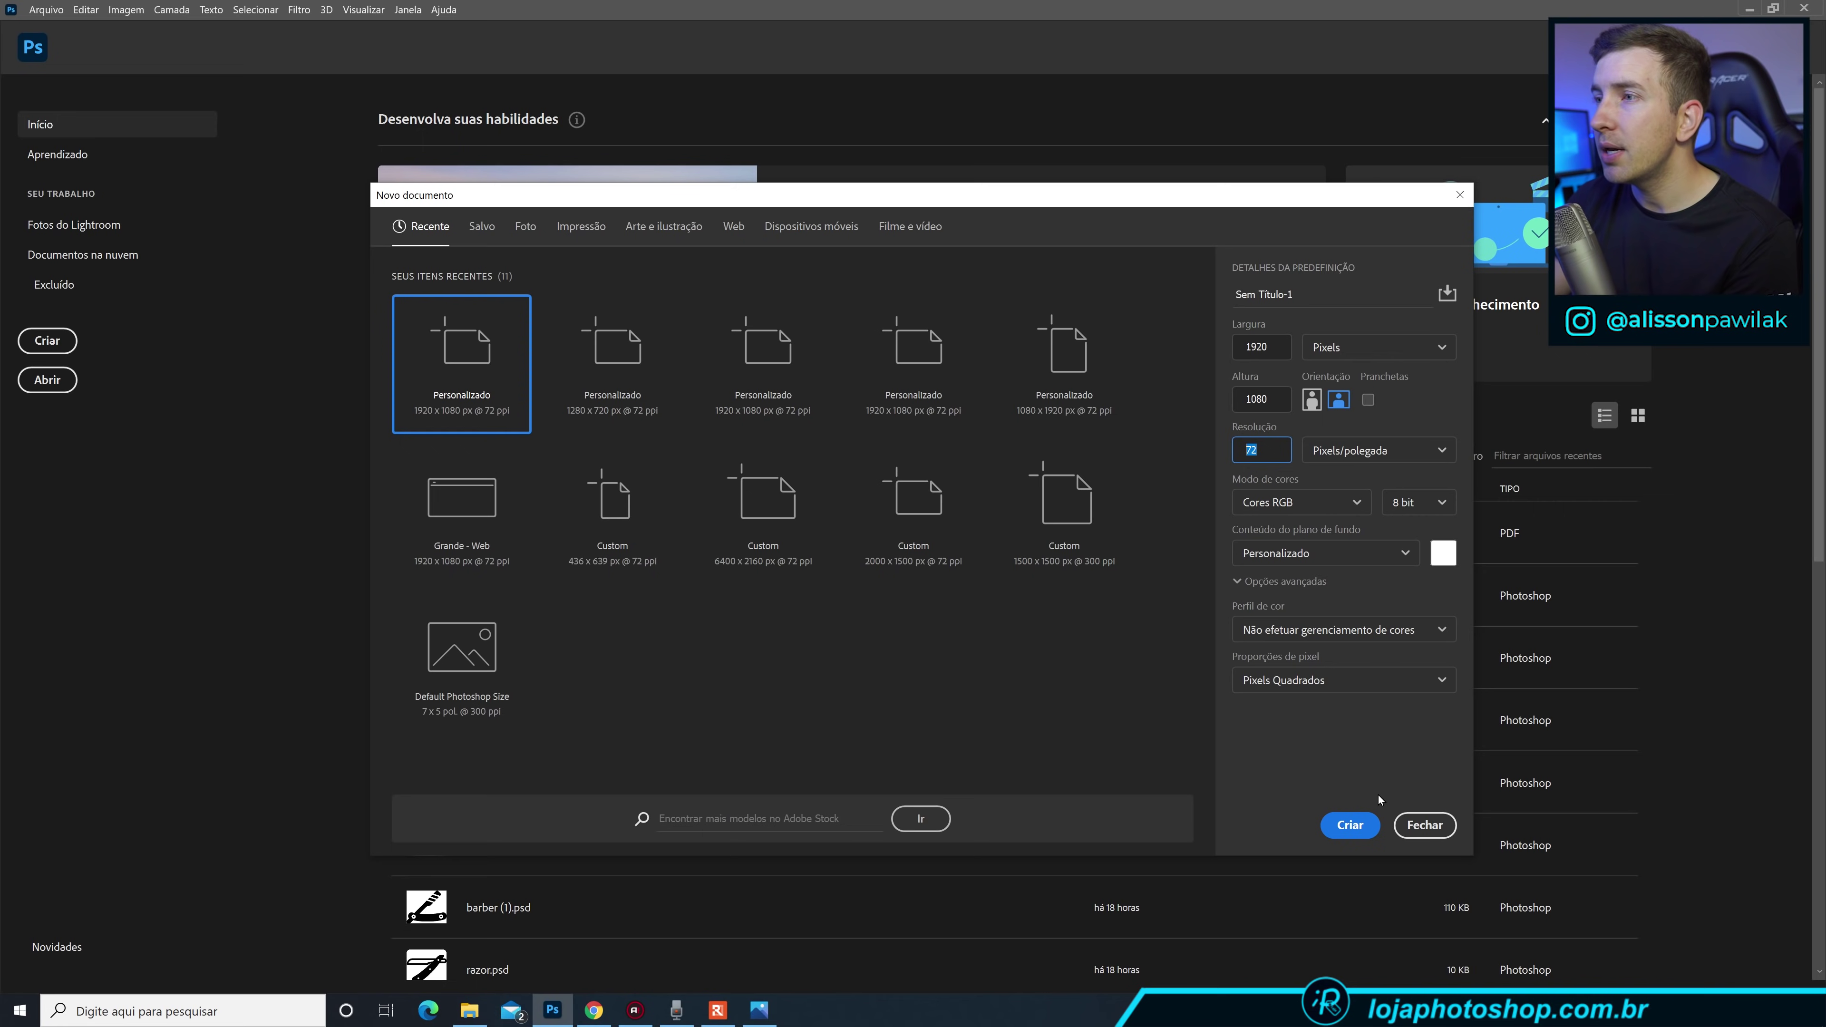
pyautogui.click(1359, 827)
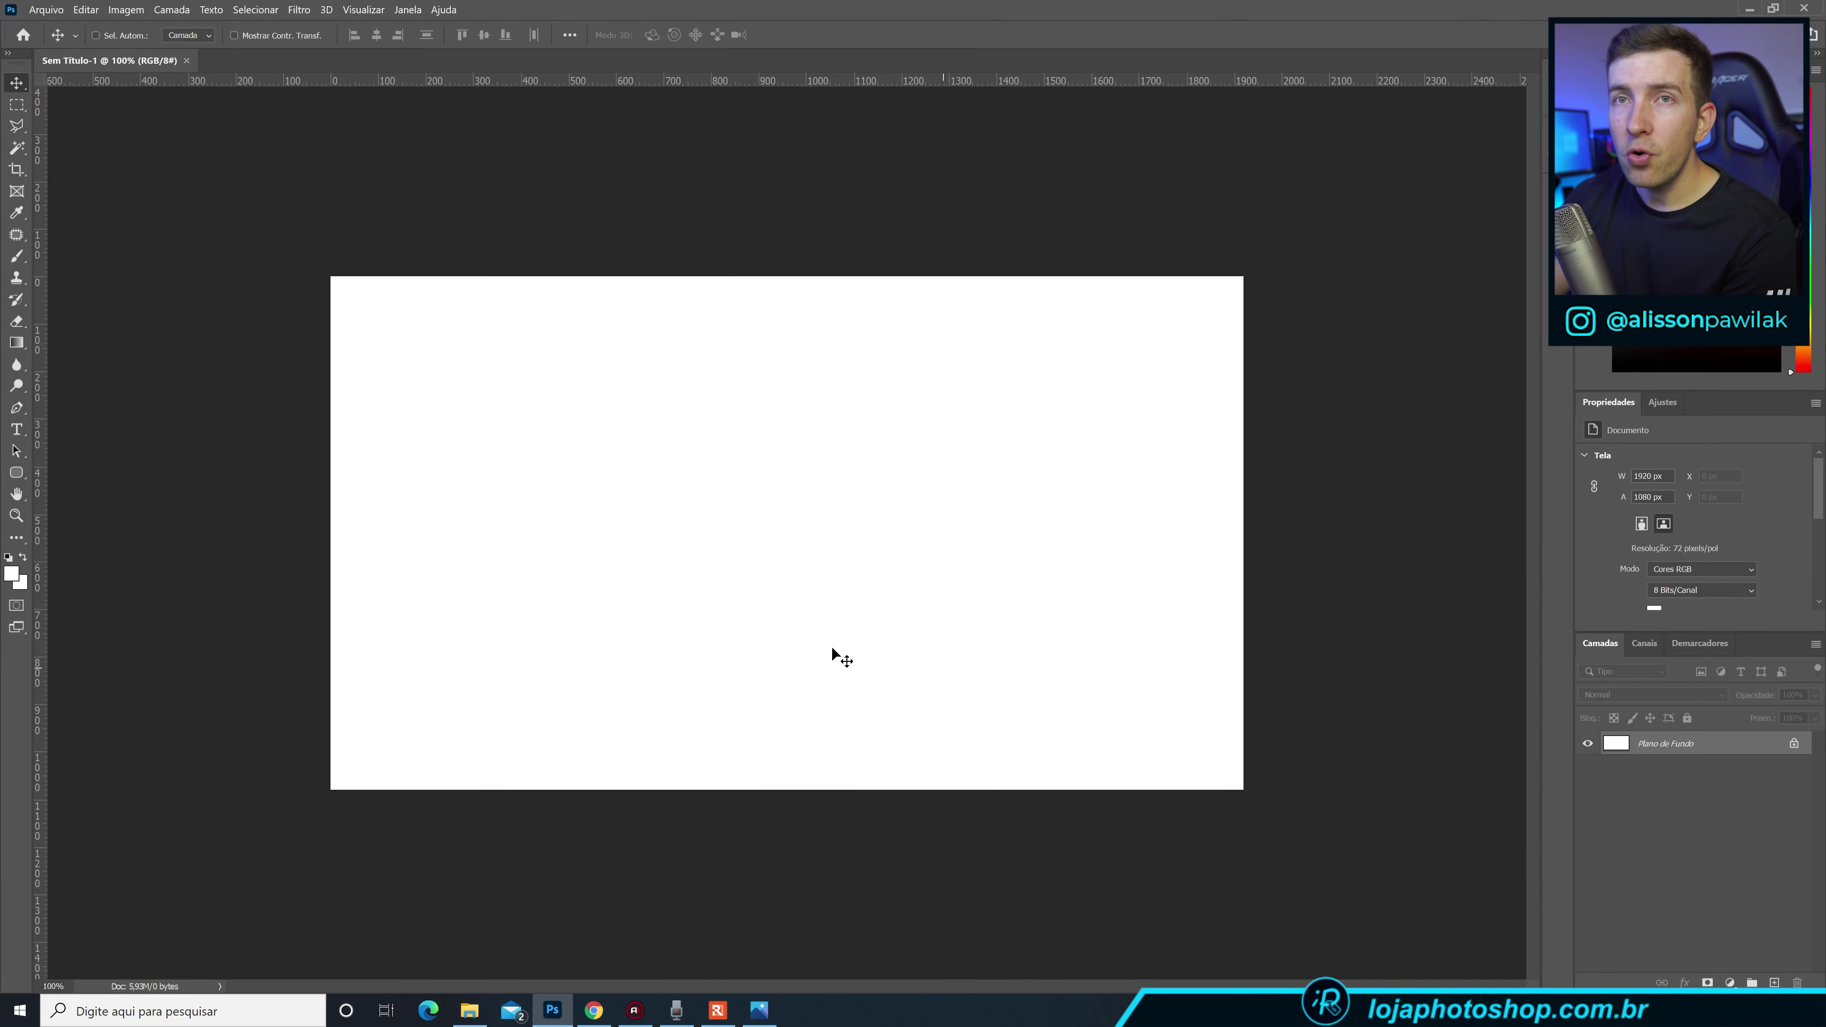
# List the shape tools, then open the browser article on shape meanings in logos.
pyautogui.click(19, 480)
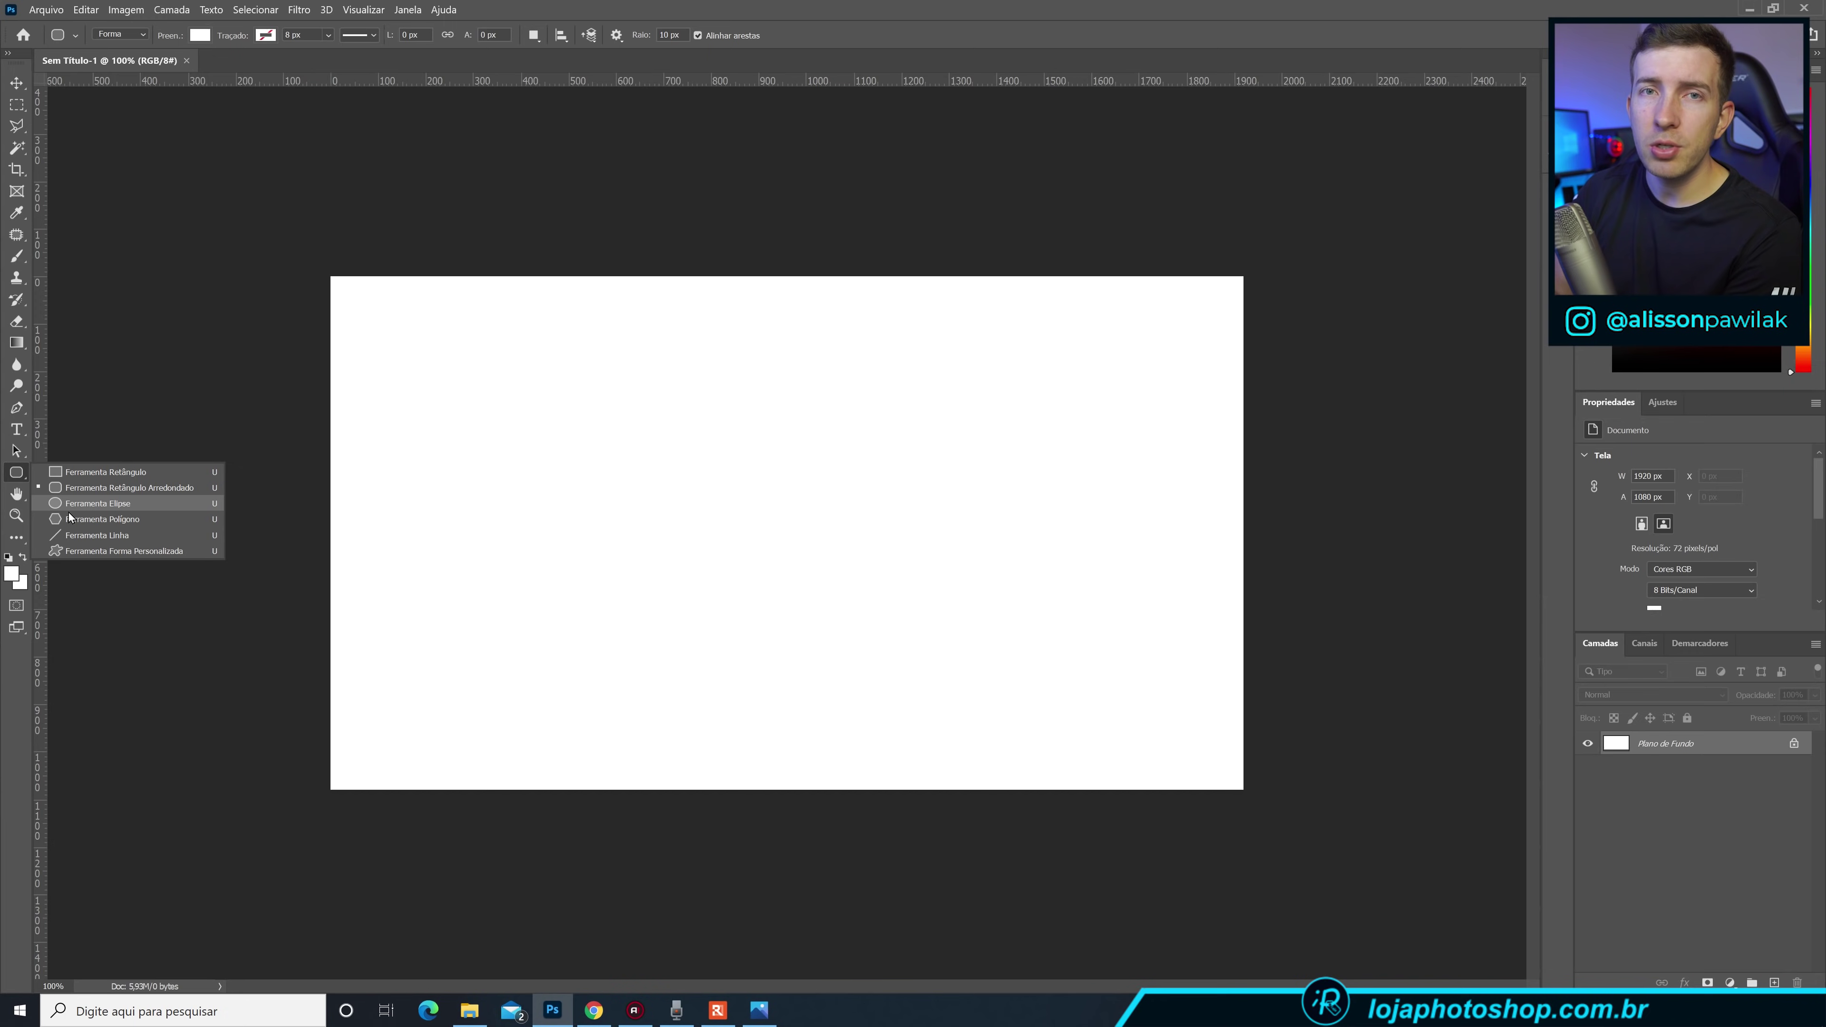
pyautogui.click(597, 1011)
pyautogui.click(86, 11)
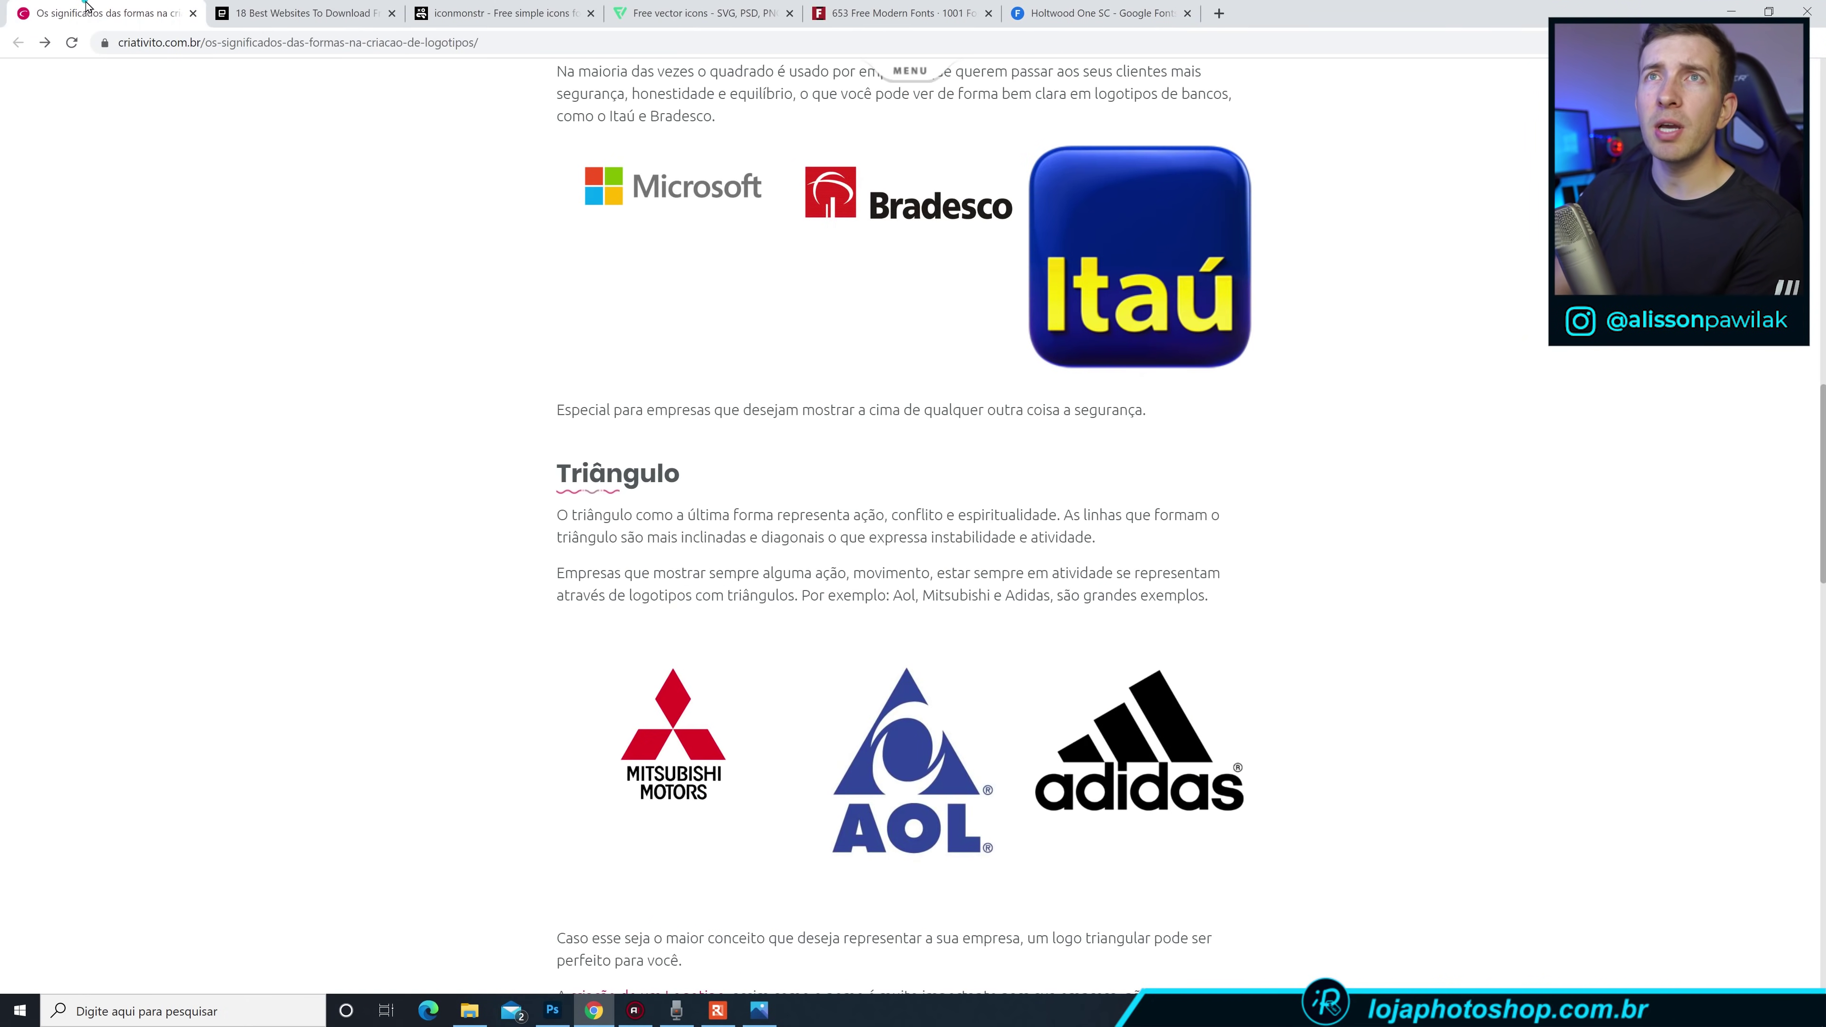
# Read the article's Círculo, Quadrado and Triângulo sections, then return to Photoshop.
pyautogui.scroll(5, 427, 390)
pyautogui.scroll(7, 438, 432)
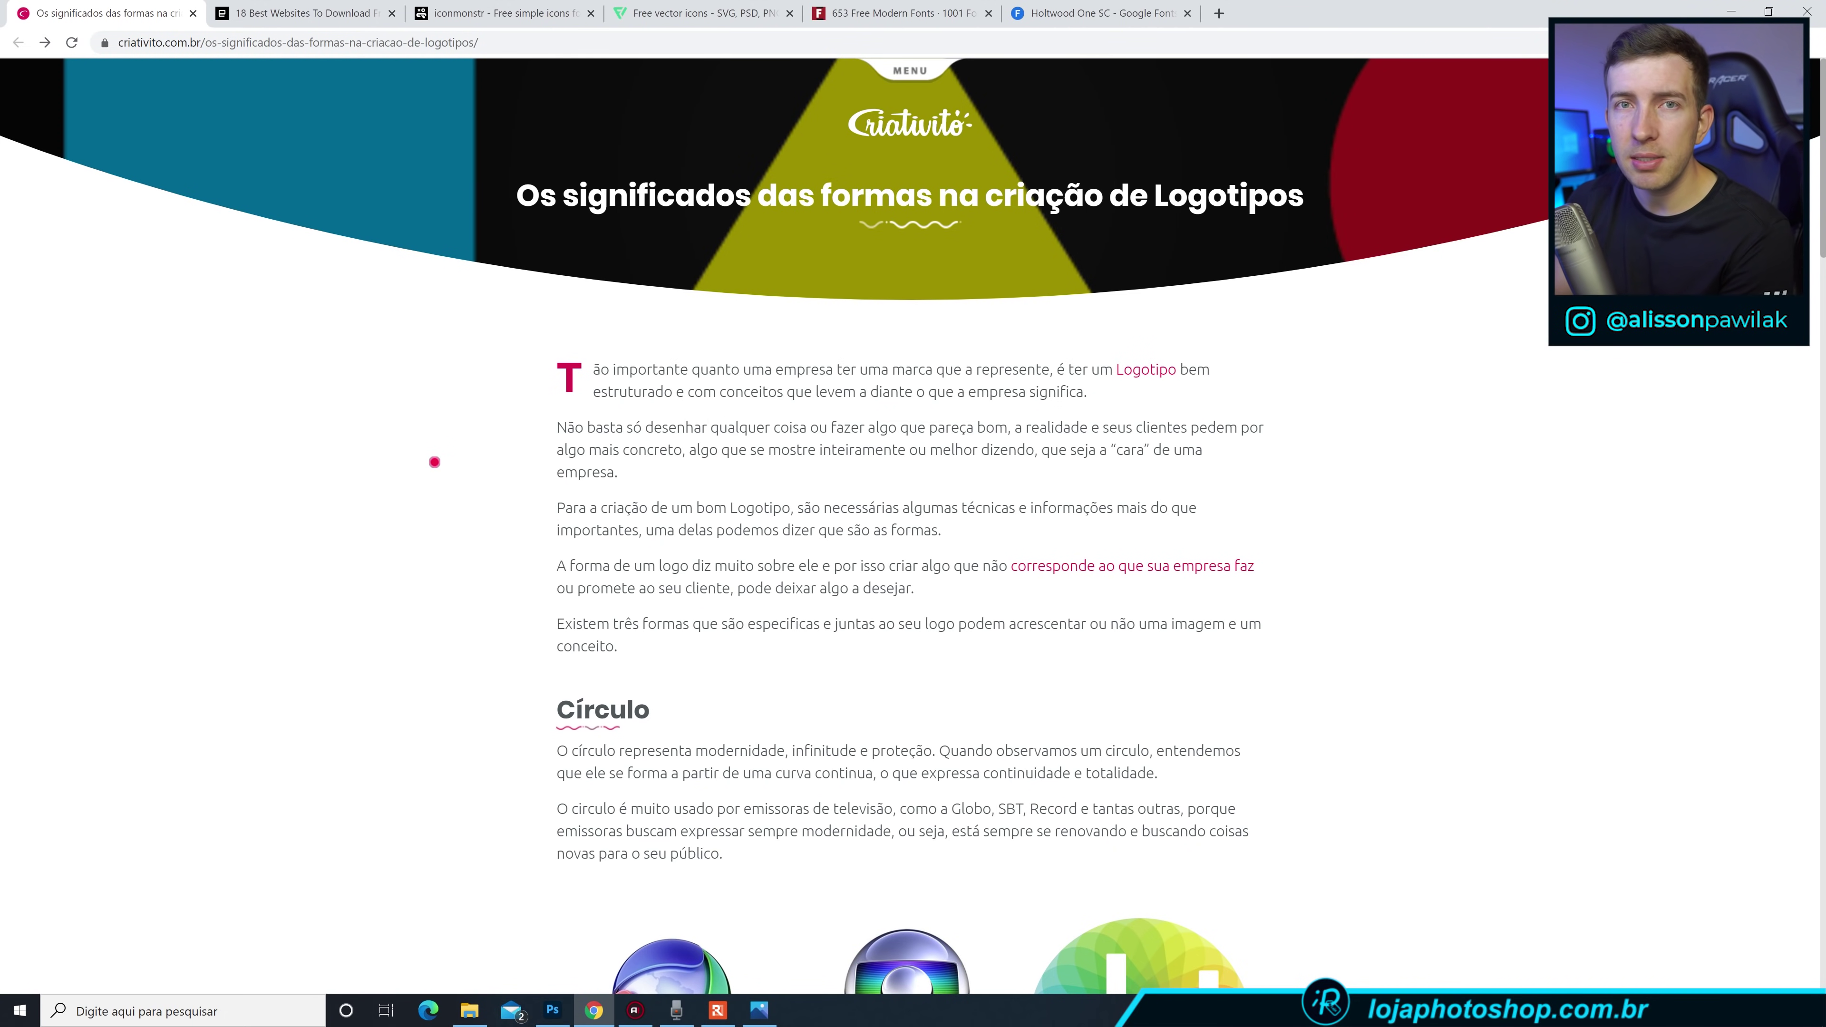
pyautogui.scroll(-2, 445, 481)
pyautogui.scroll(-1, 445, 490)
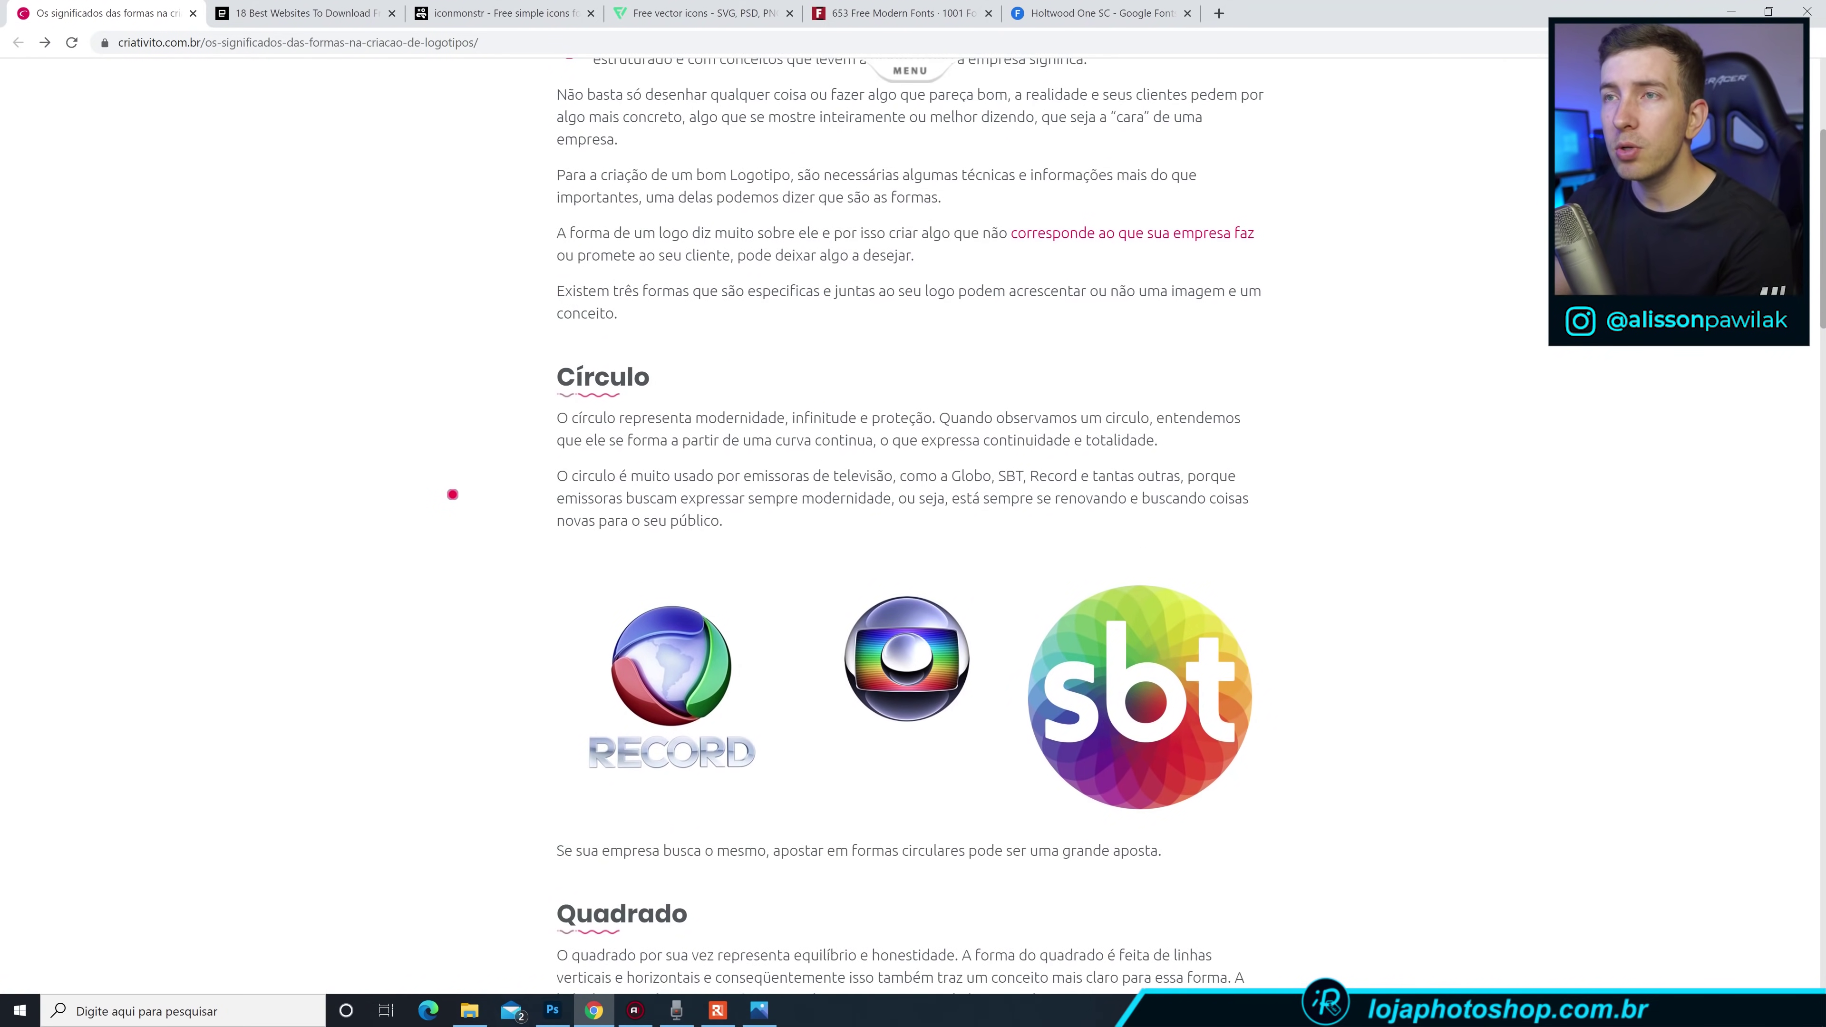
pyautogui.scroll(-1, 503, 396)
pyautogui.doubleClick(561, 294)
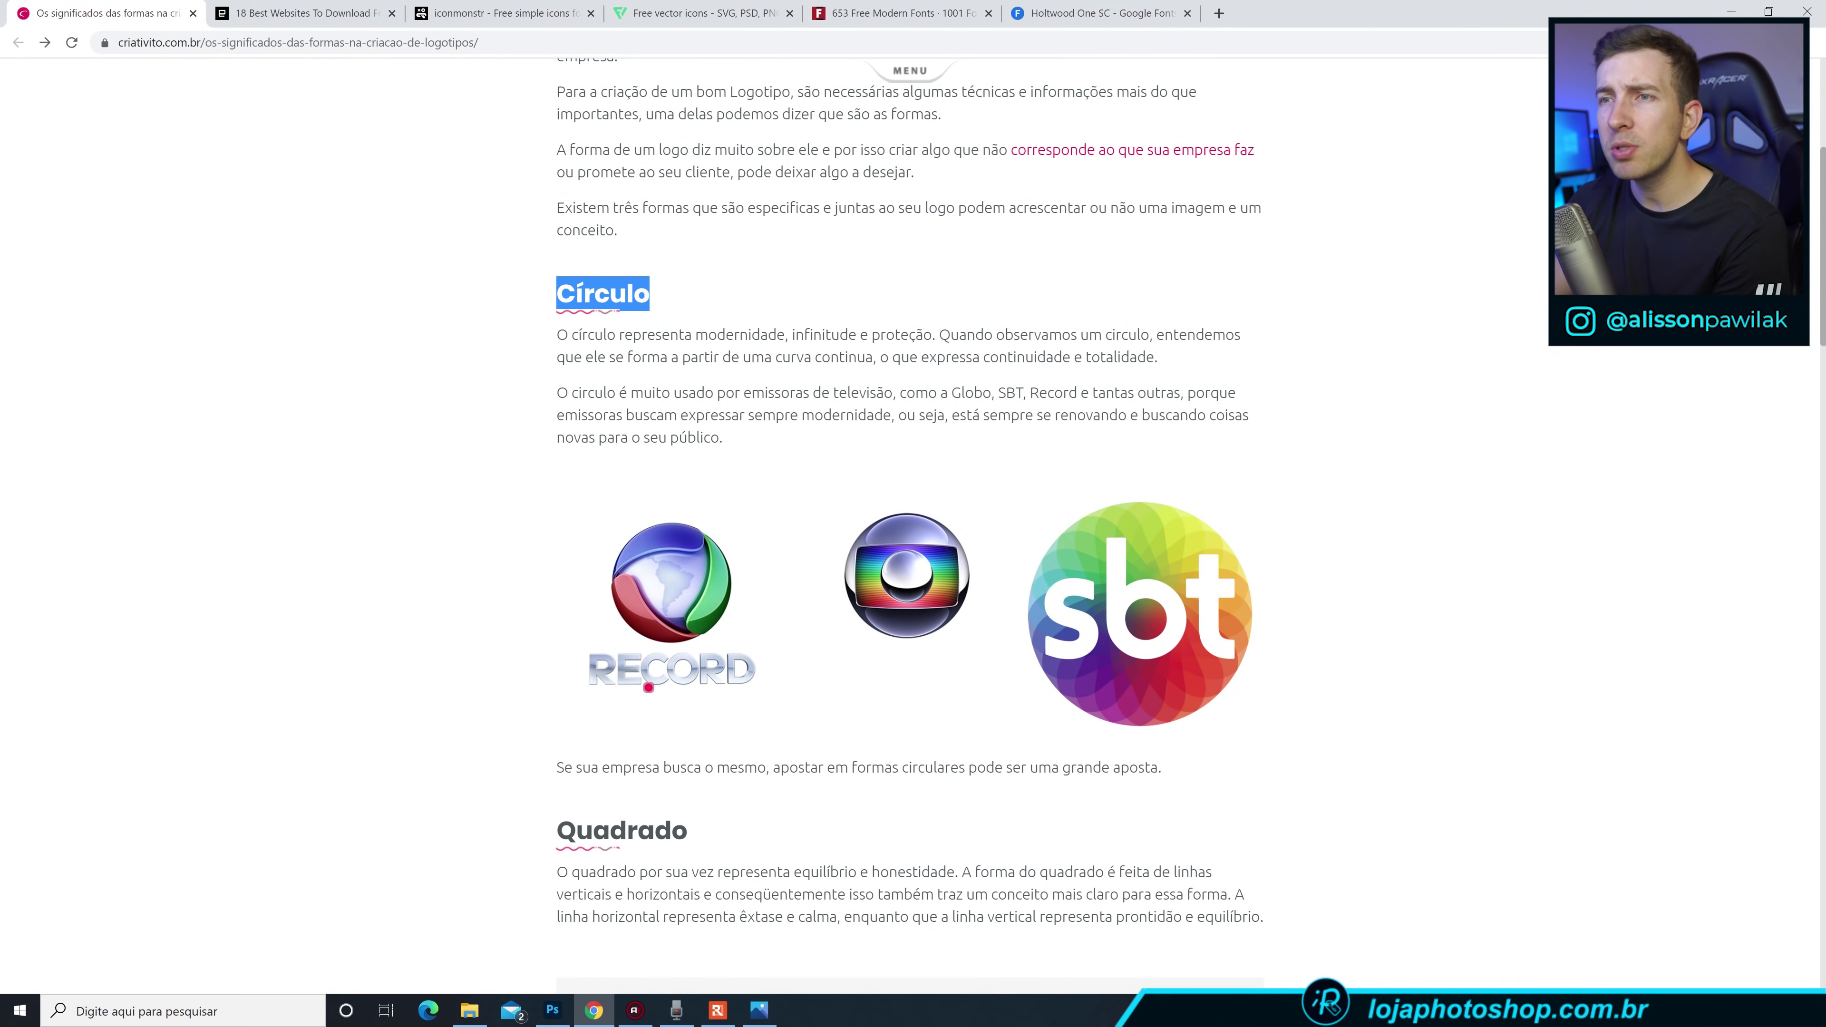
pyautogui.scroll(-2, 649, 687)
pyautogui.moveTo(553, 665); pyautogui.dragTo(673, 679)
pyautogui.scroll(-1, 690, 689)
pyautogui.scroll(-5, 690, 689)
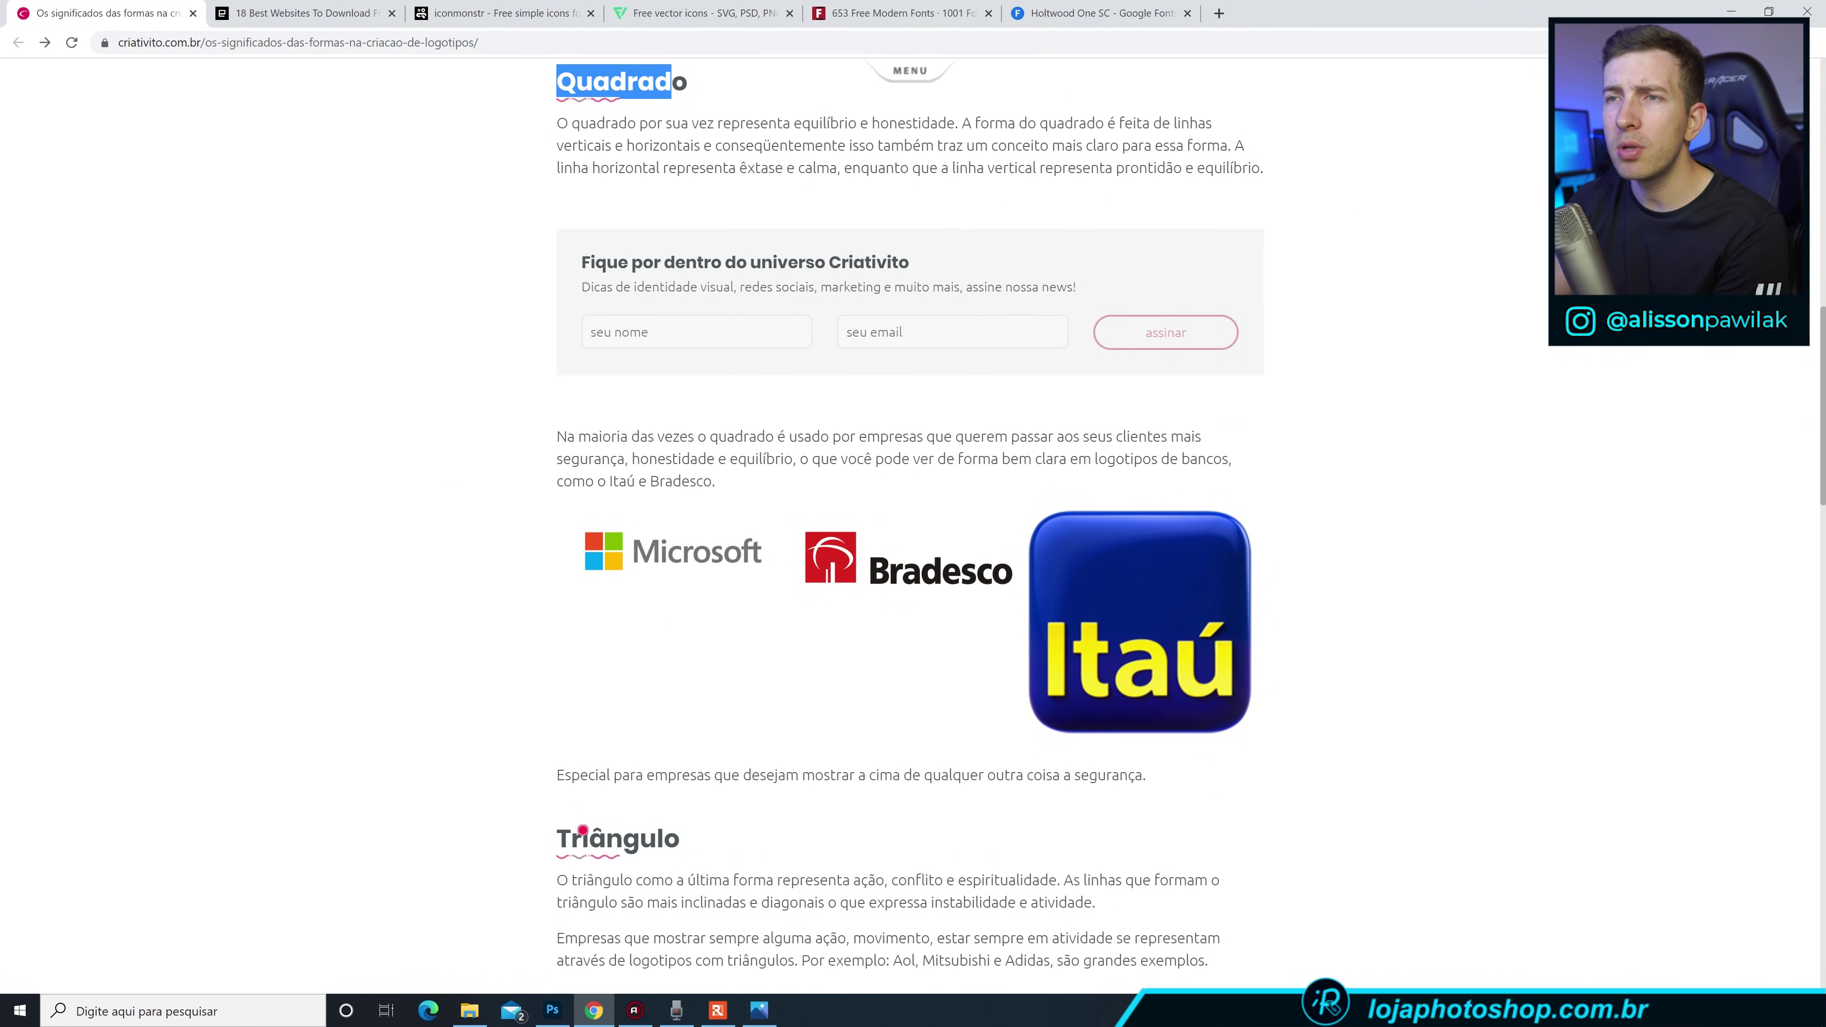
pyautogui.moveTo(582, 829); pyautogui.dragTo(670, 838)
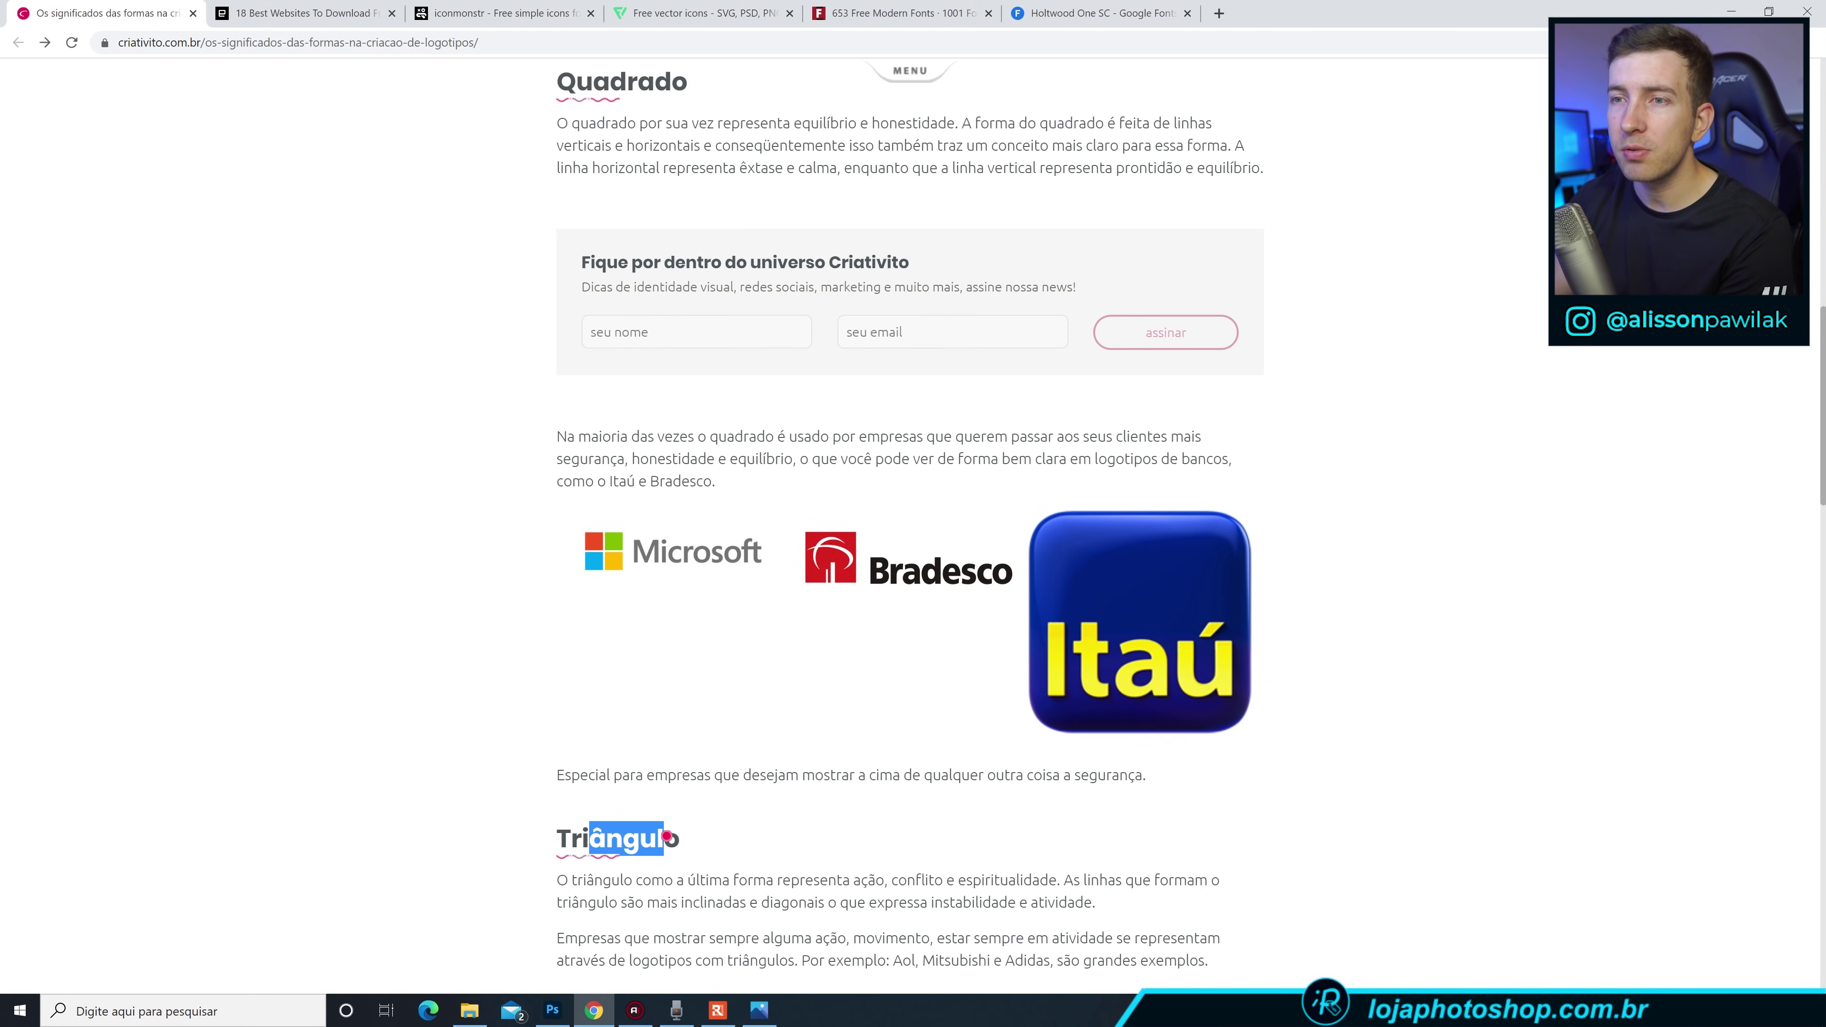
pyautogui.click(552, 1010)
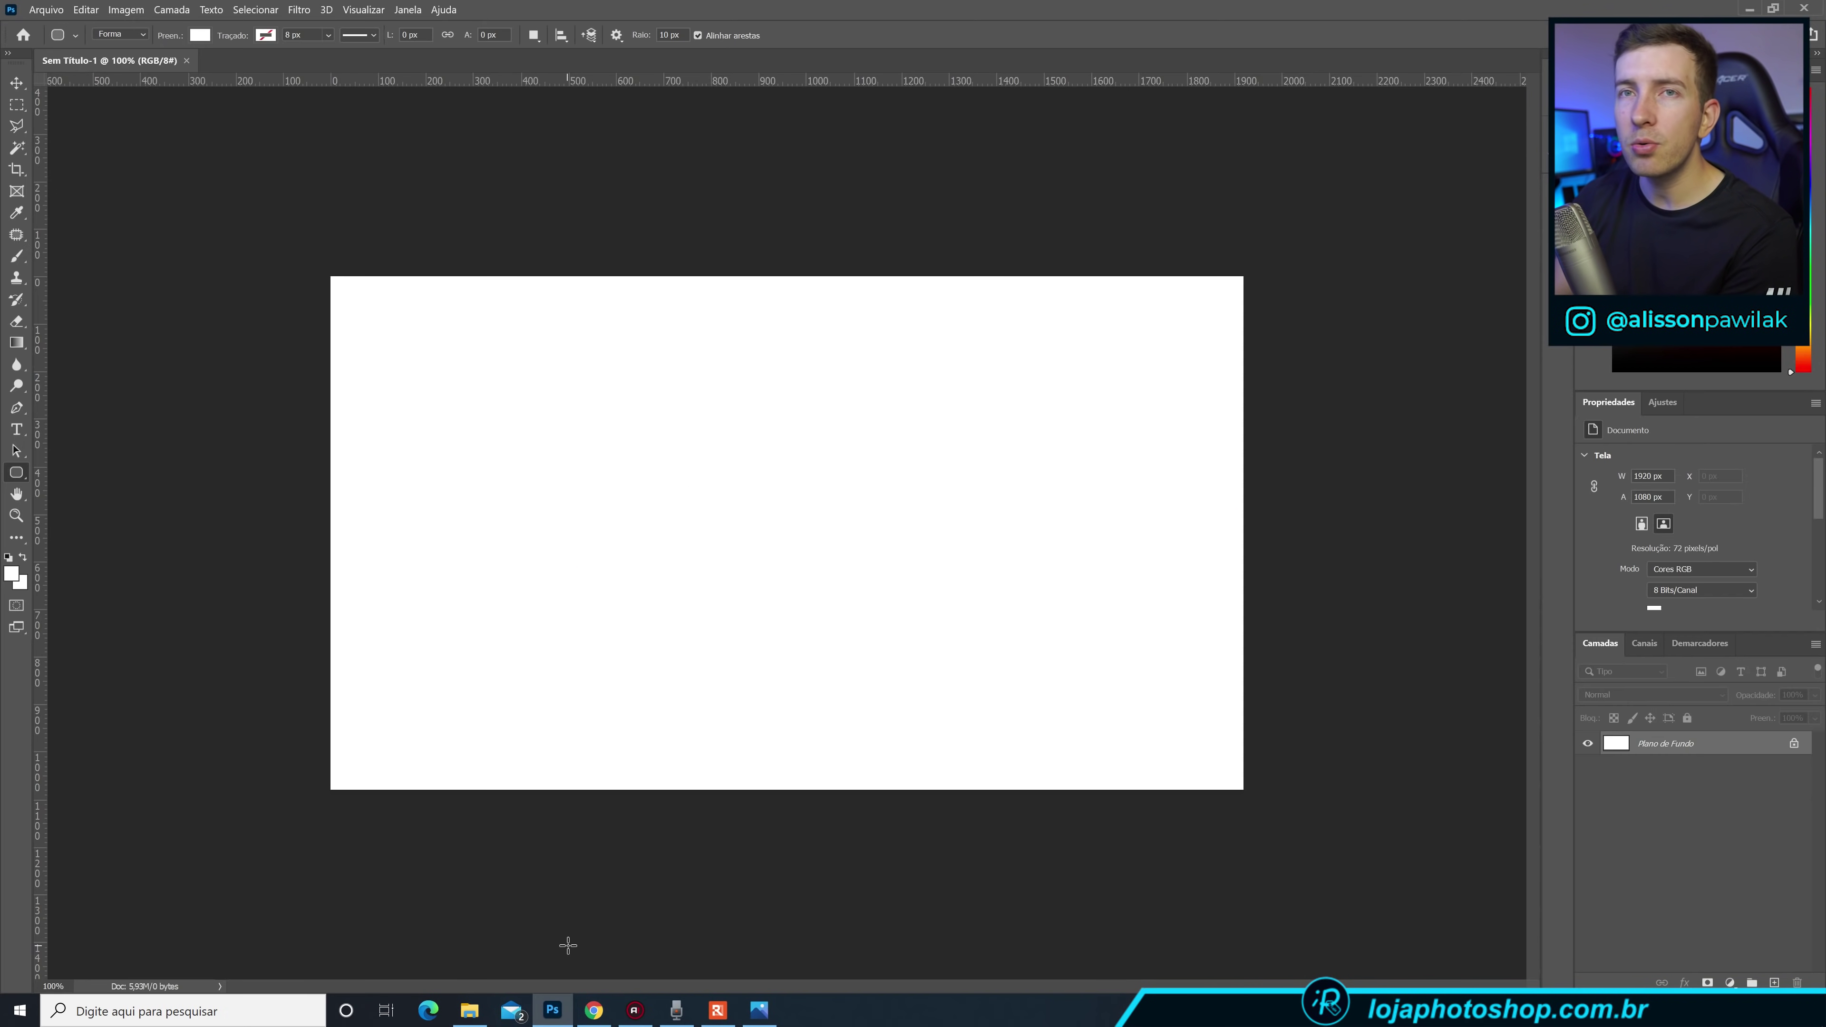
# Switch the shape tool to the Ellipse tool.
pyautogui.rightClick(23, 477)
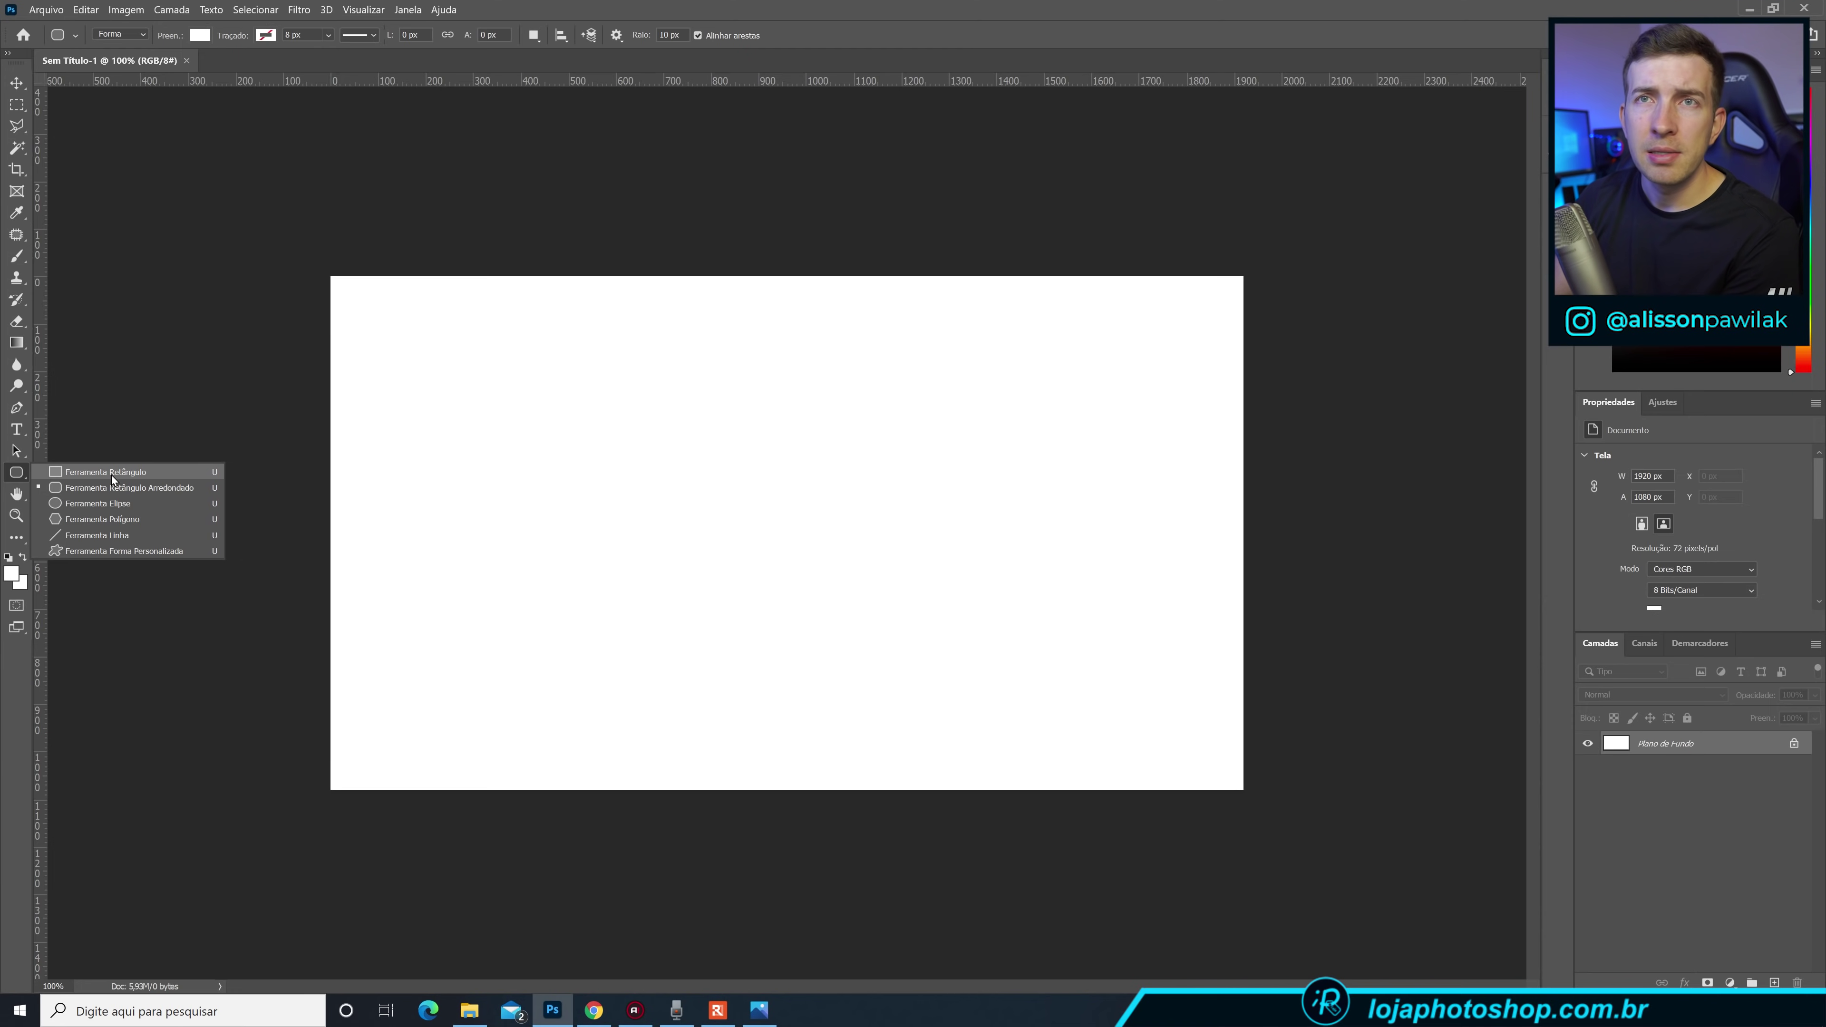
pyautogui.click(136, 522)
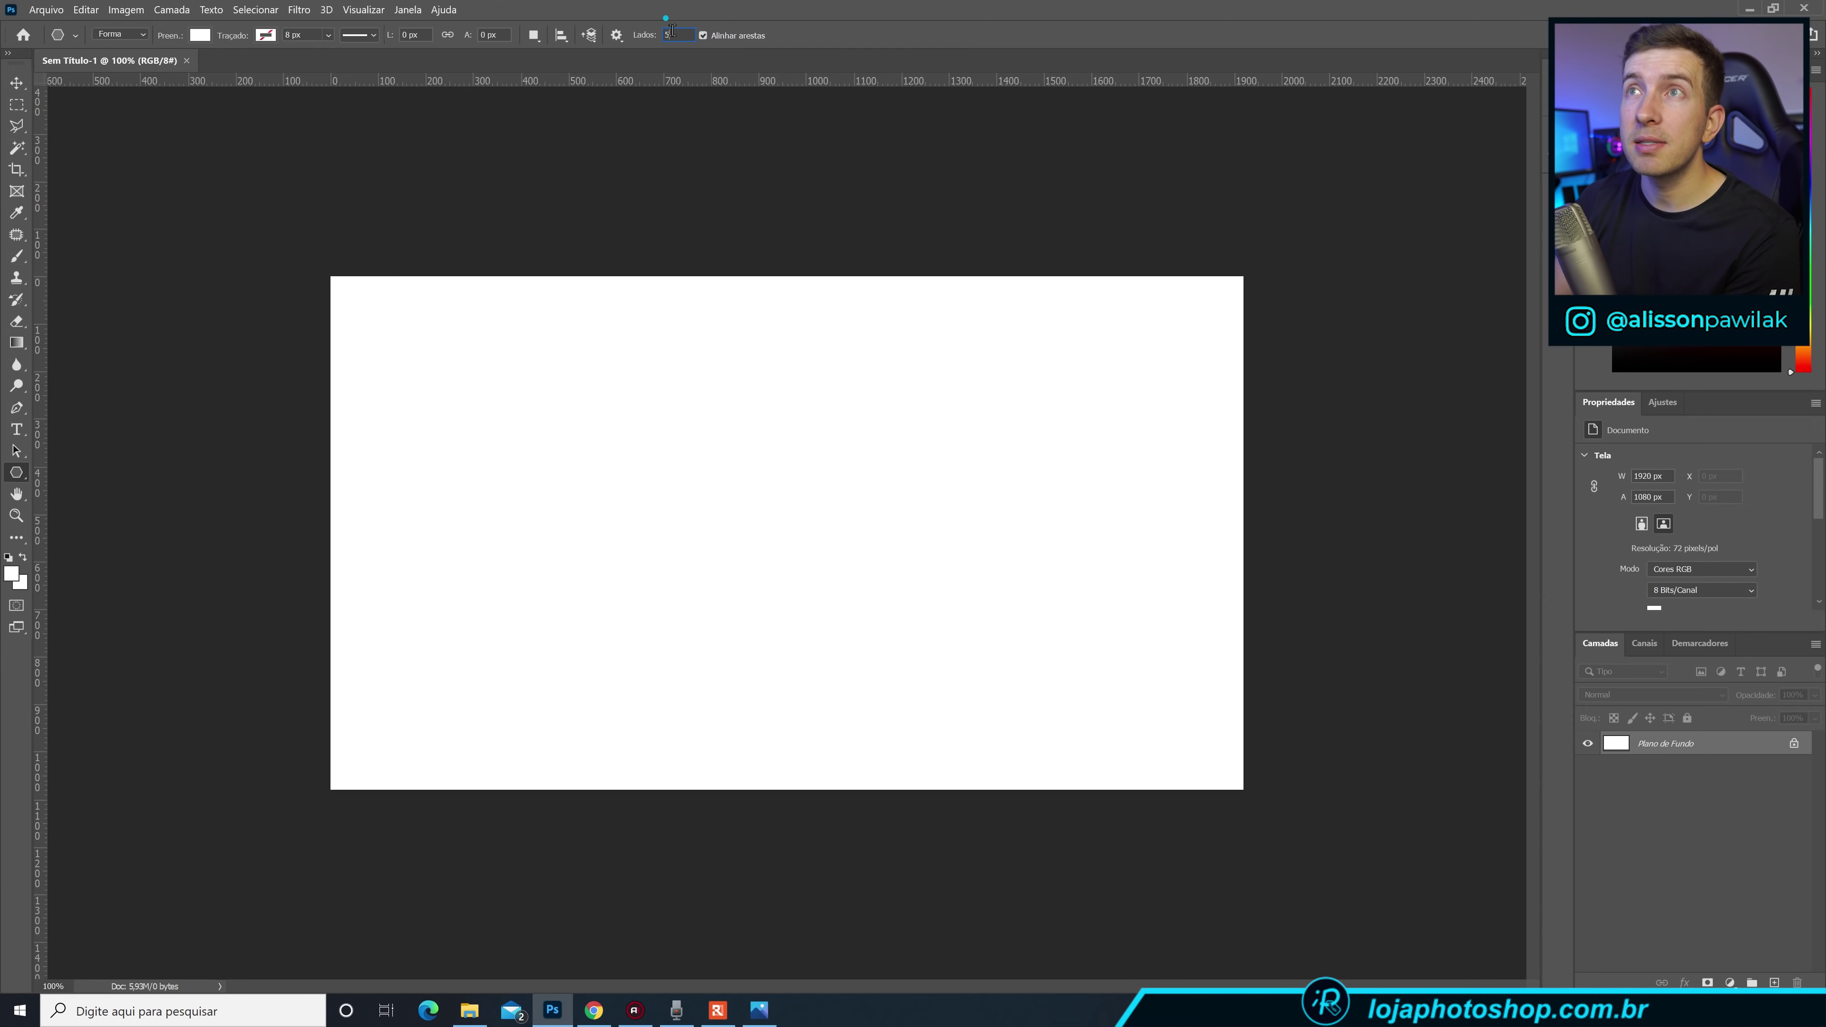
pyautogui.rightClick(22, 471)
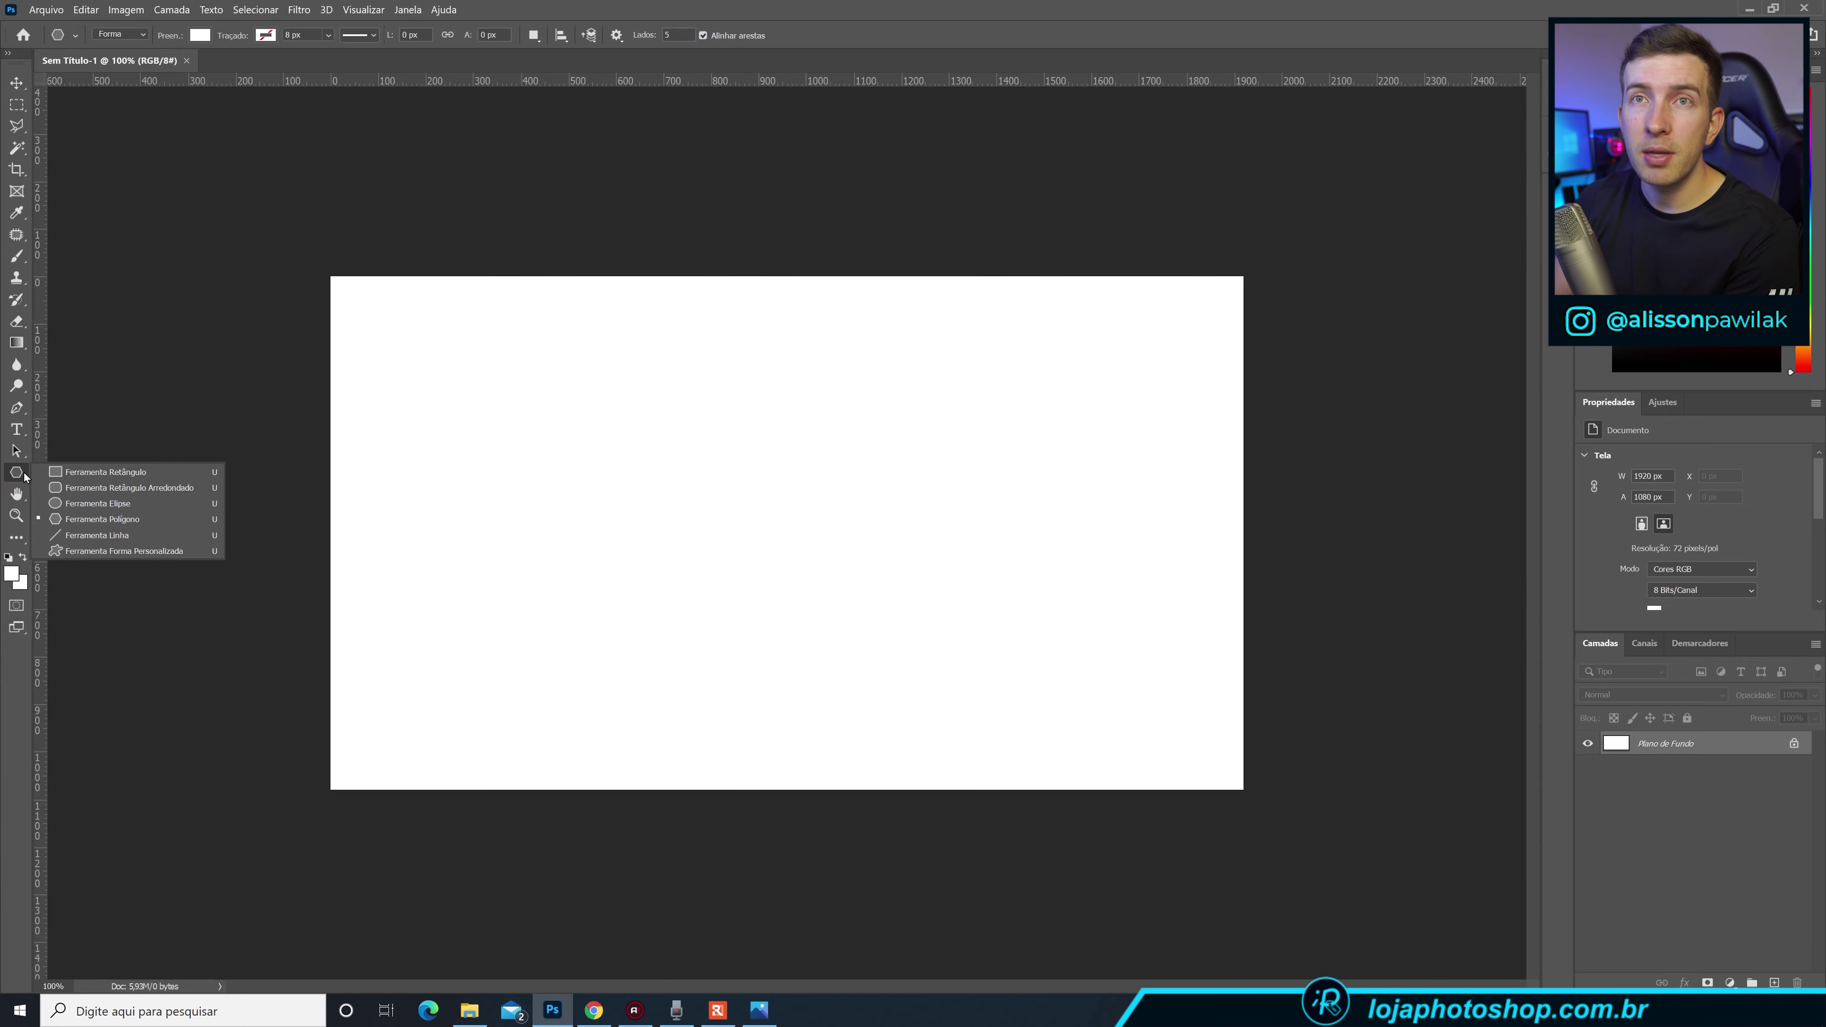
pyautogui.click(85, 504)
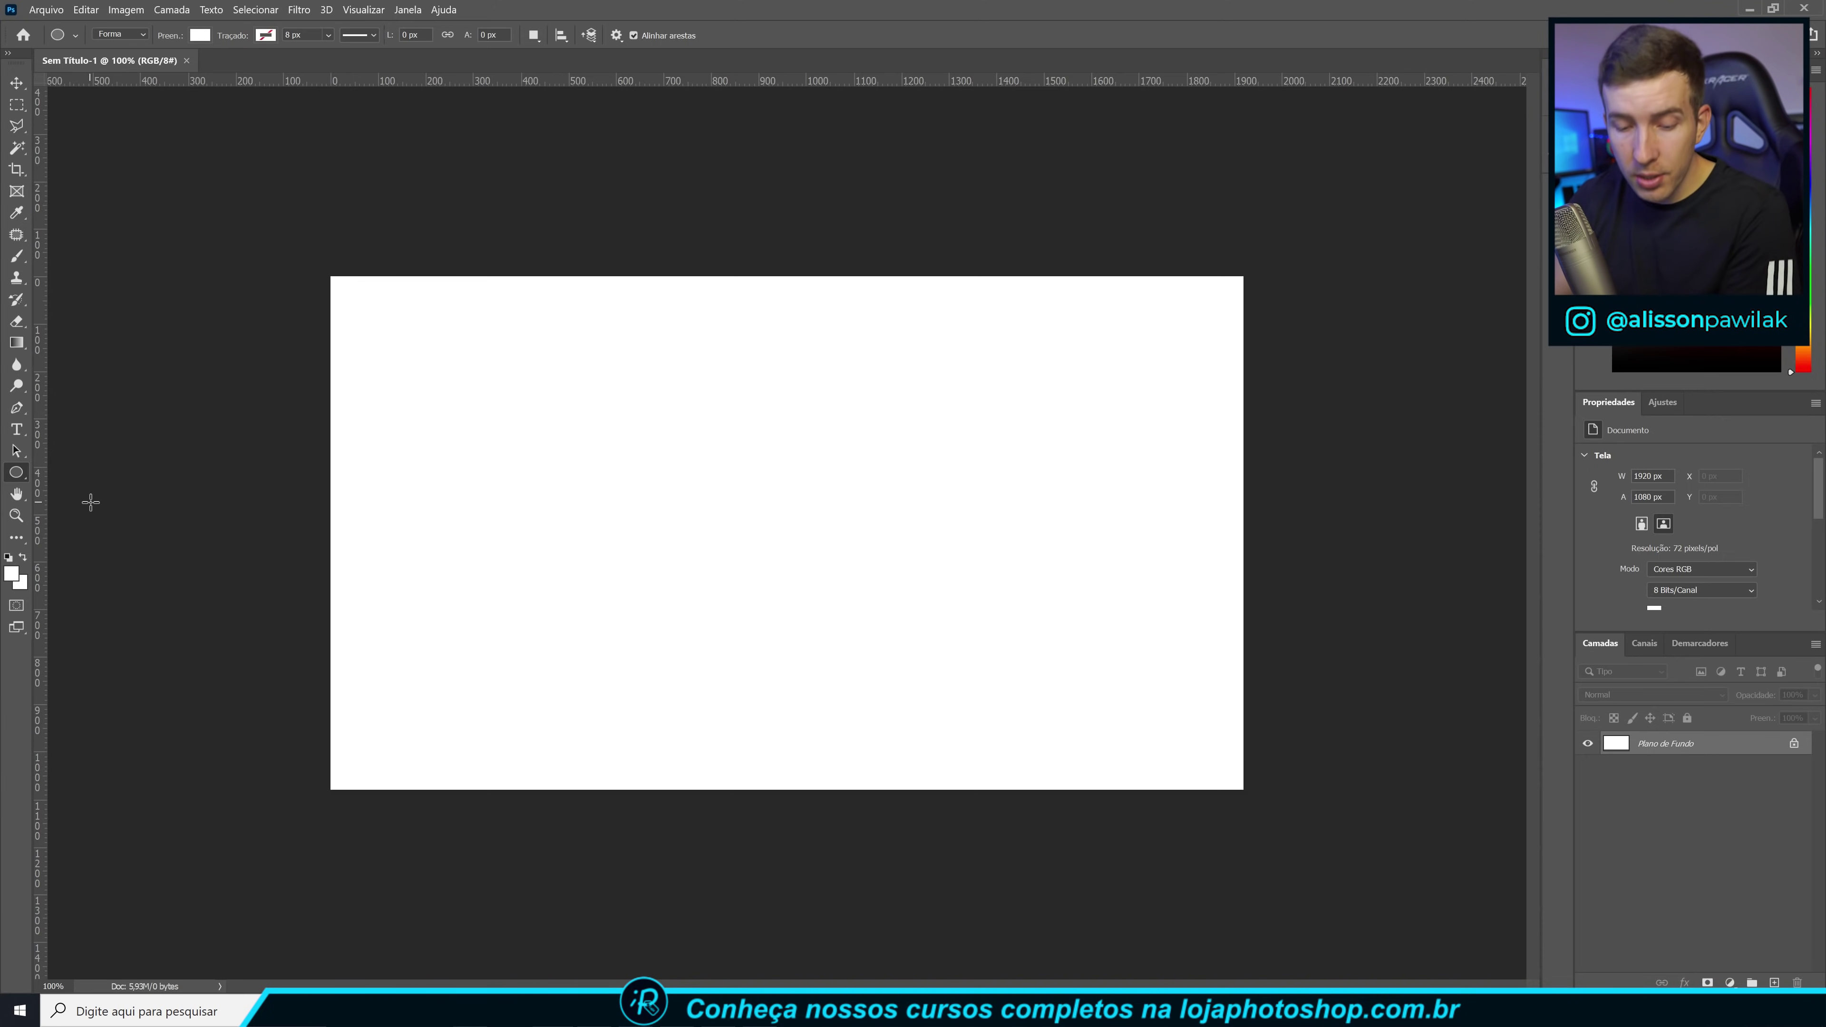
# Set the ellipse fill to light grey e9e9e9 and start drawing a circle across the canvas centre.
pyautogui.click(204, 39)
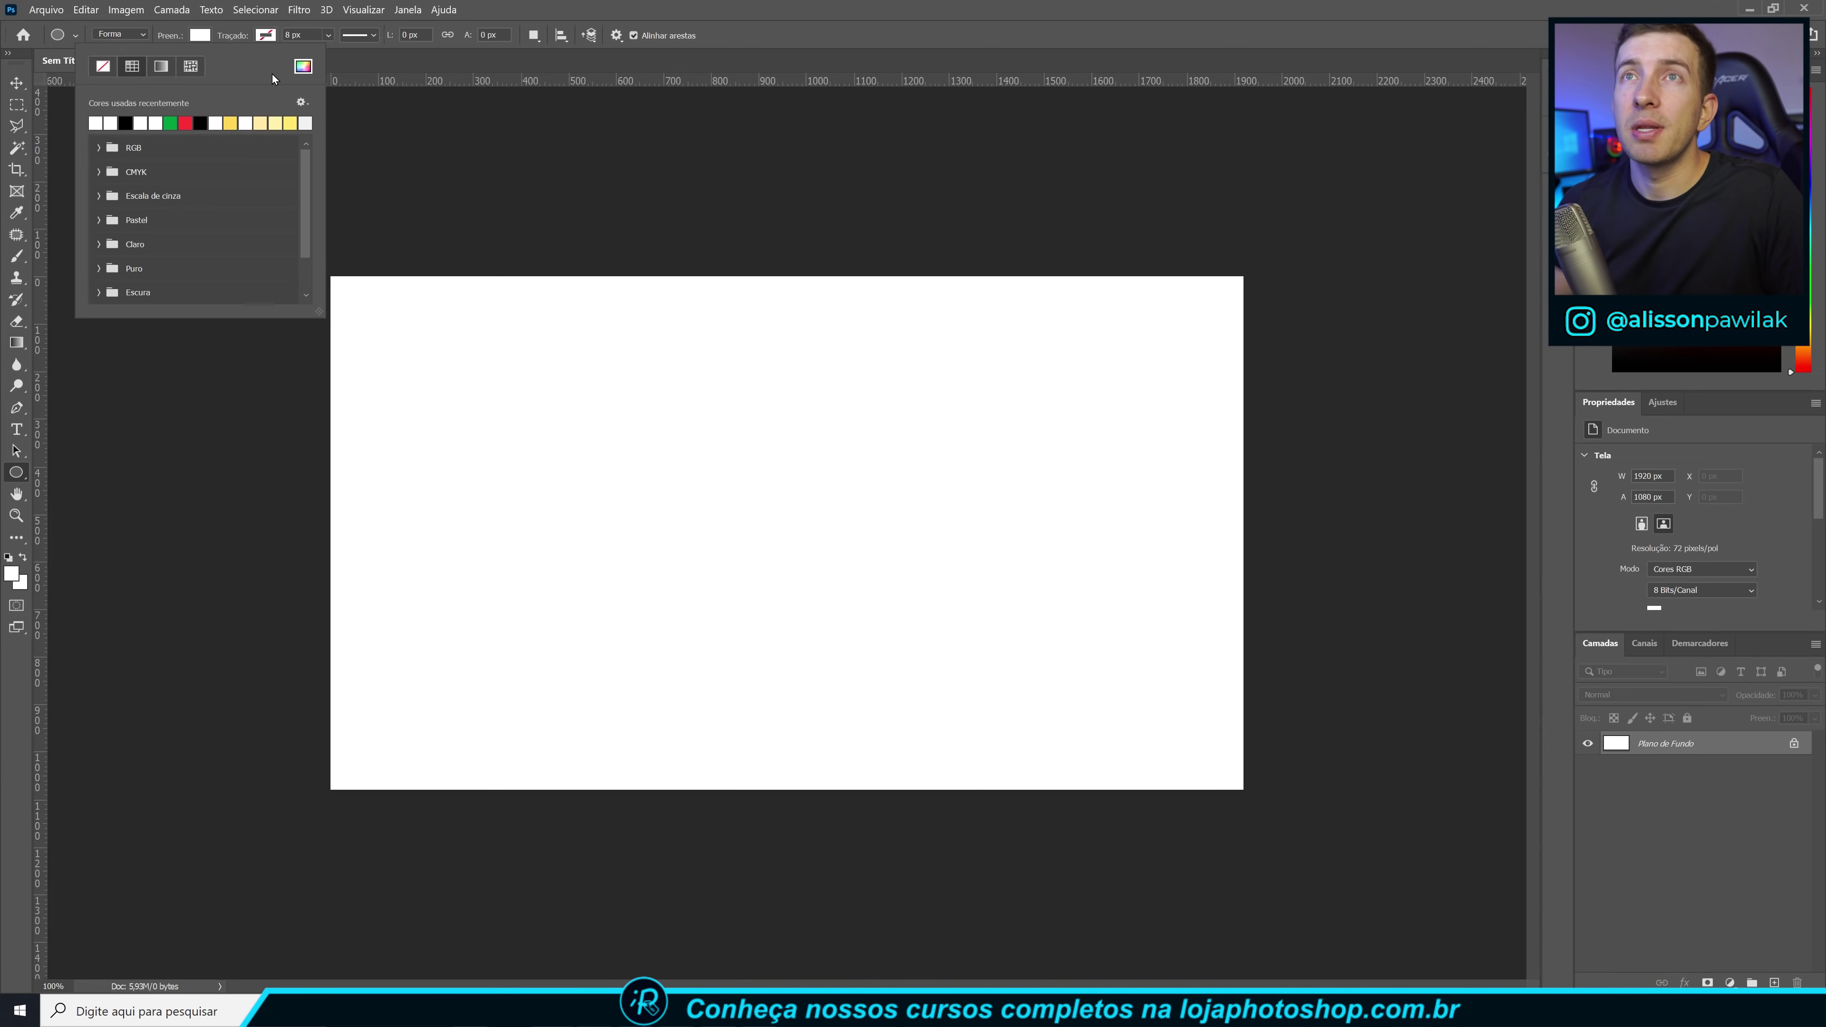
pyautogui.click(302, 66)
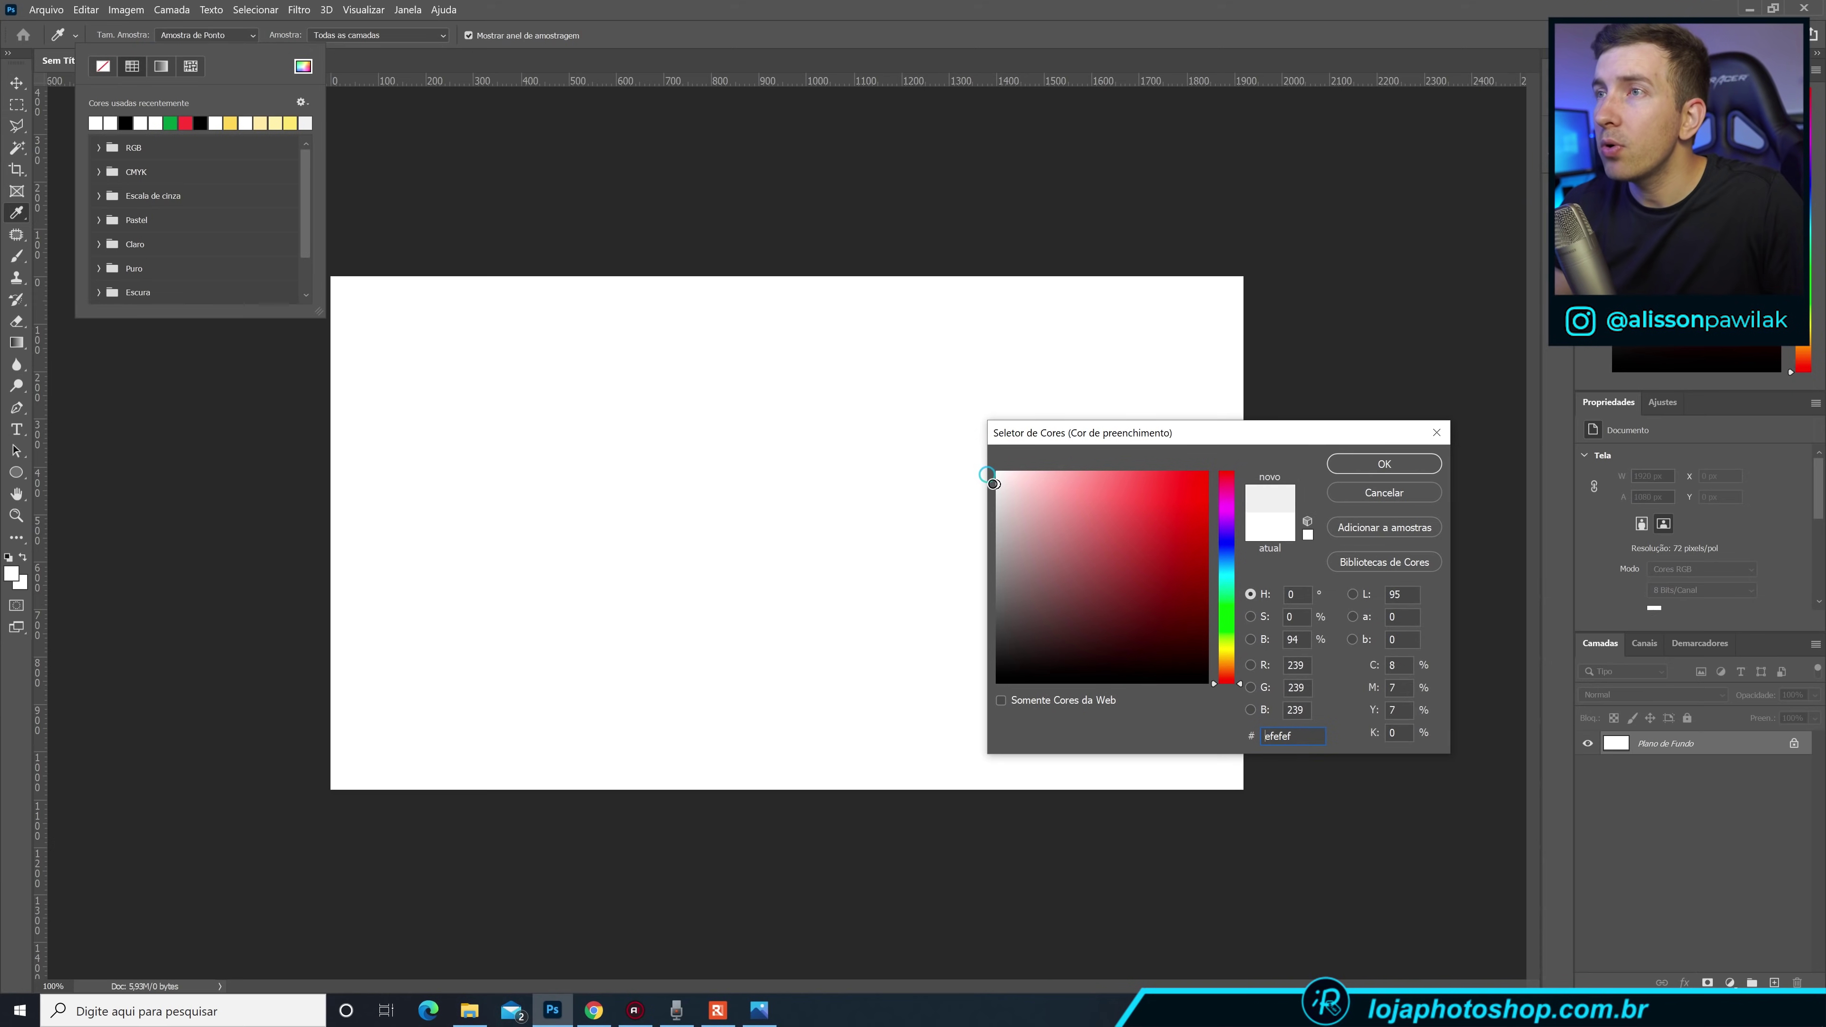
pyautogui.moveTo(993, 484); pyautogui.dragTo(987, 490)
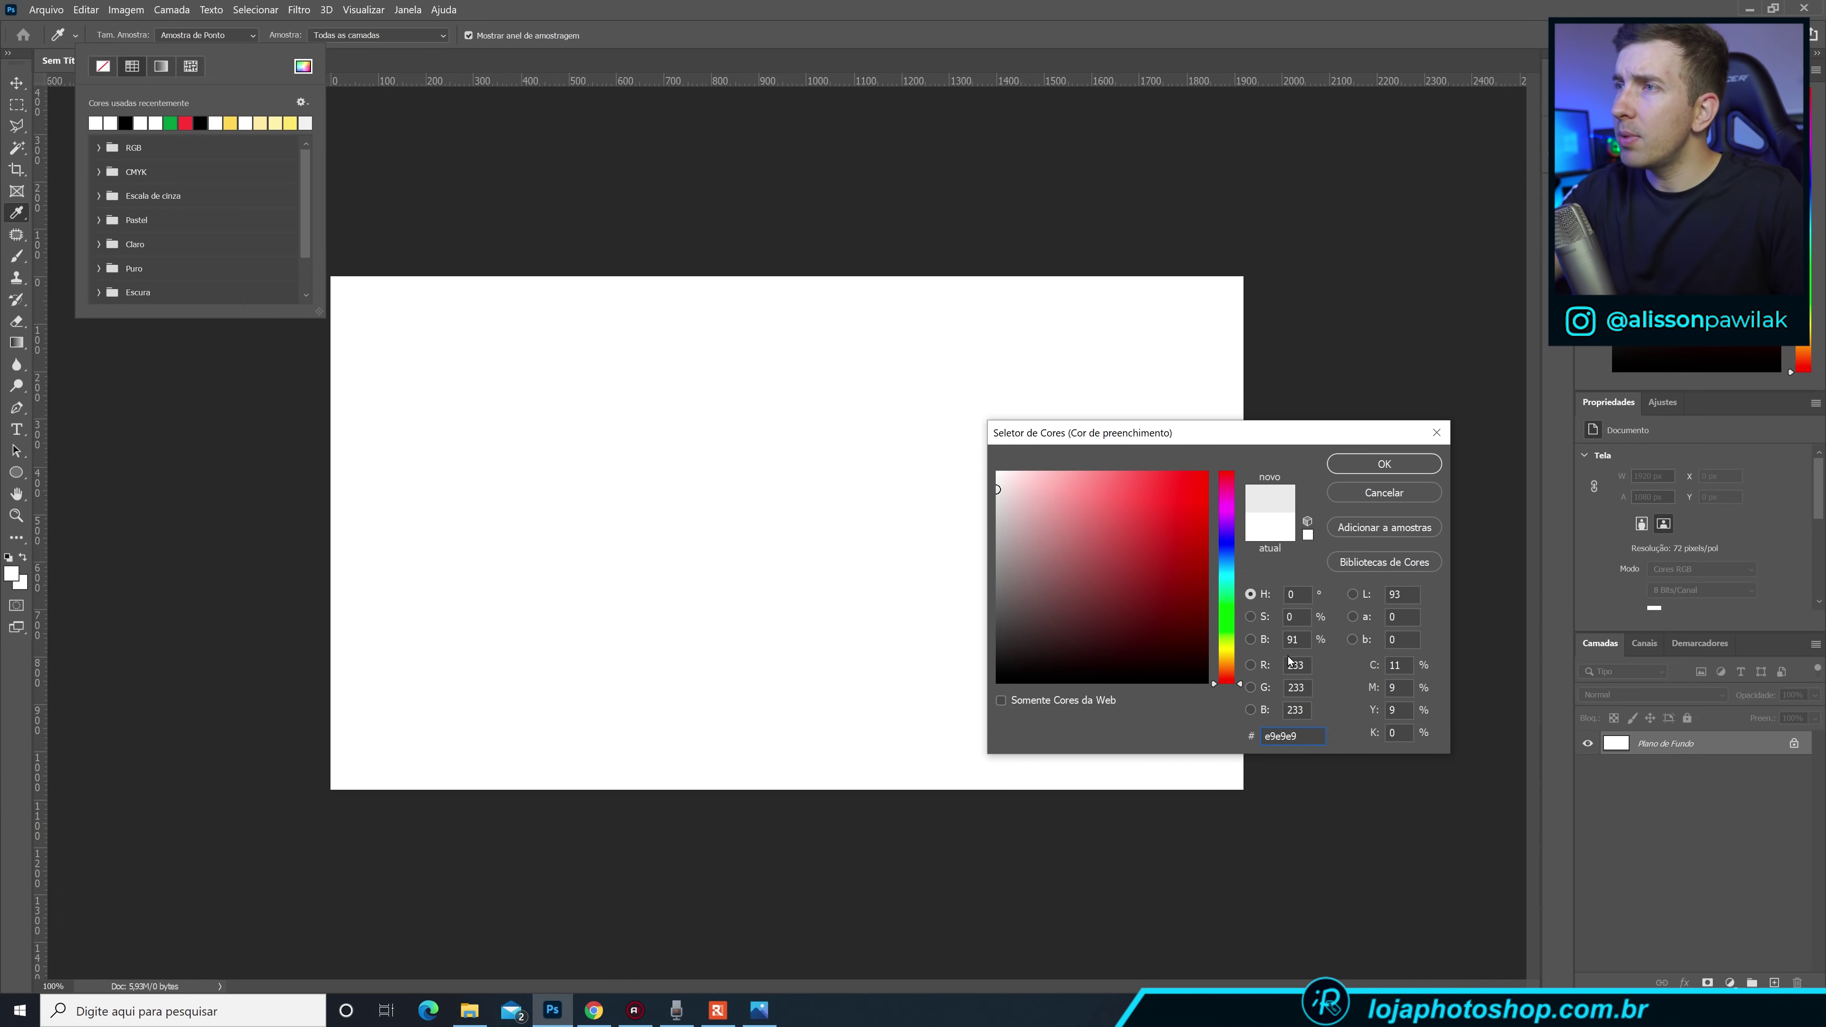
pyautogui.click(1383, 465)
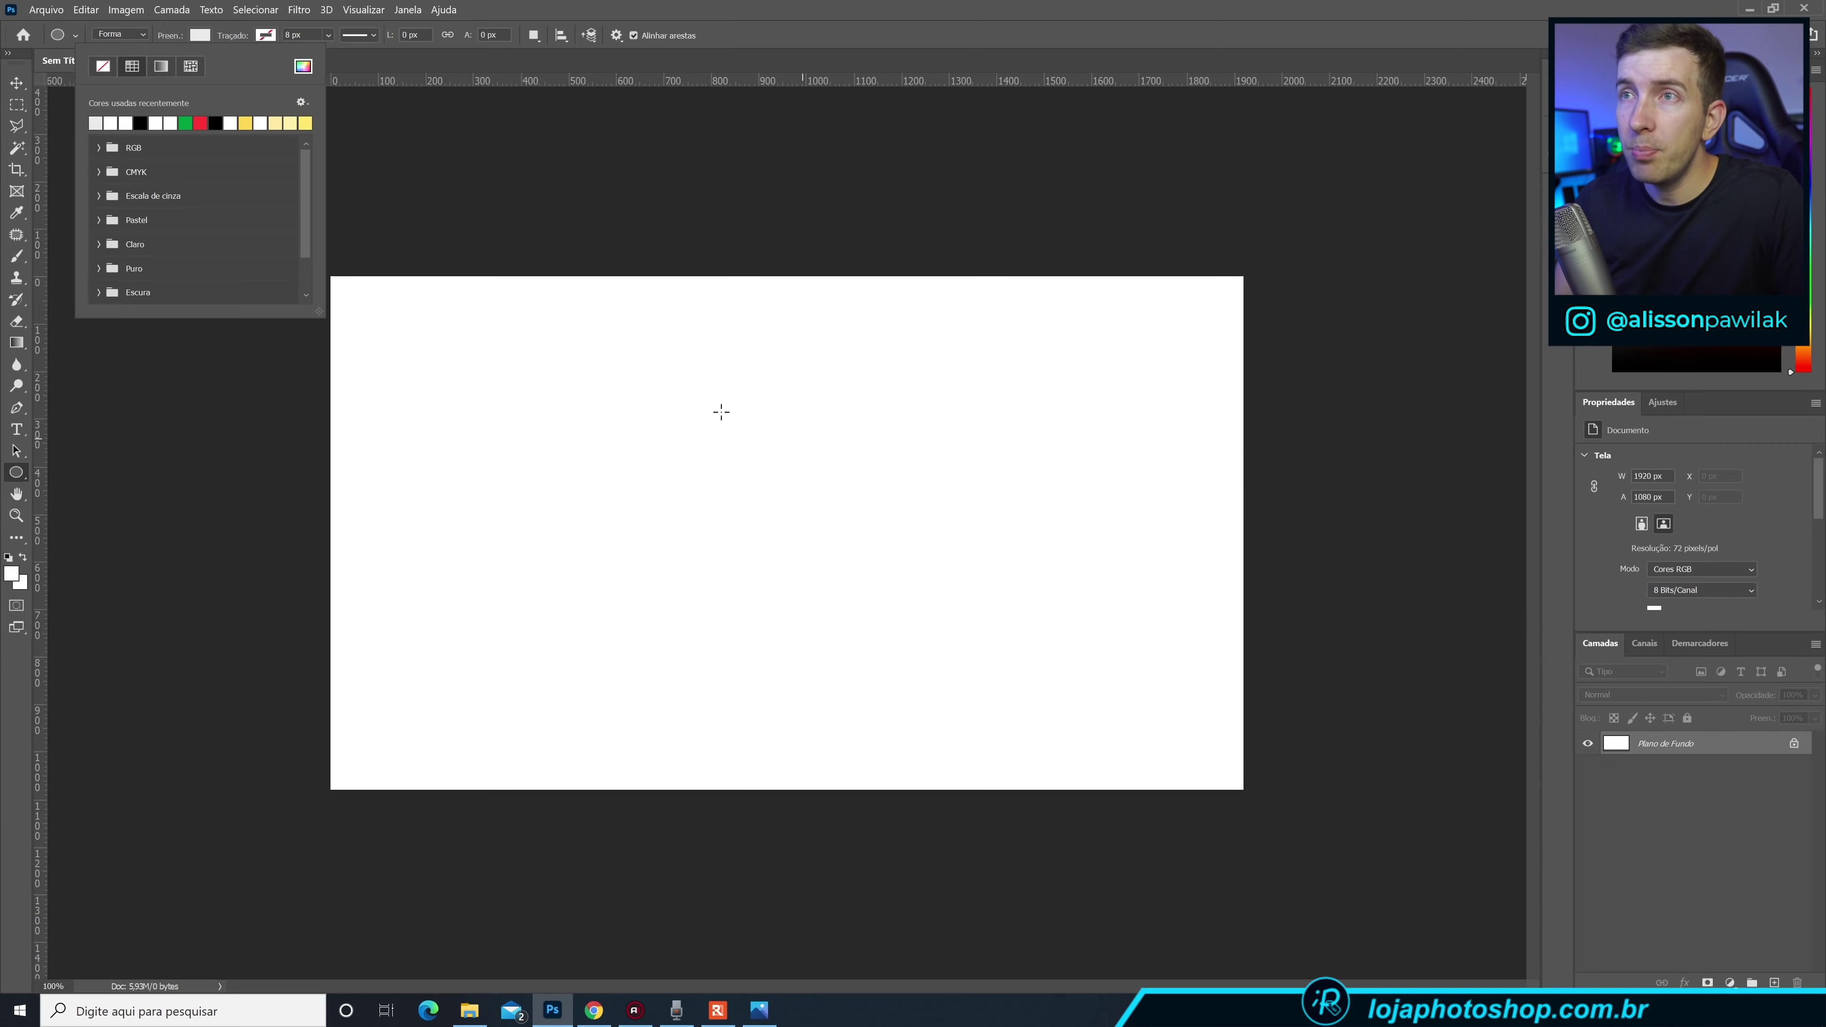
pyautogui.moveTo(599, 350); pyautogui.dragTo(1223, 731)
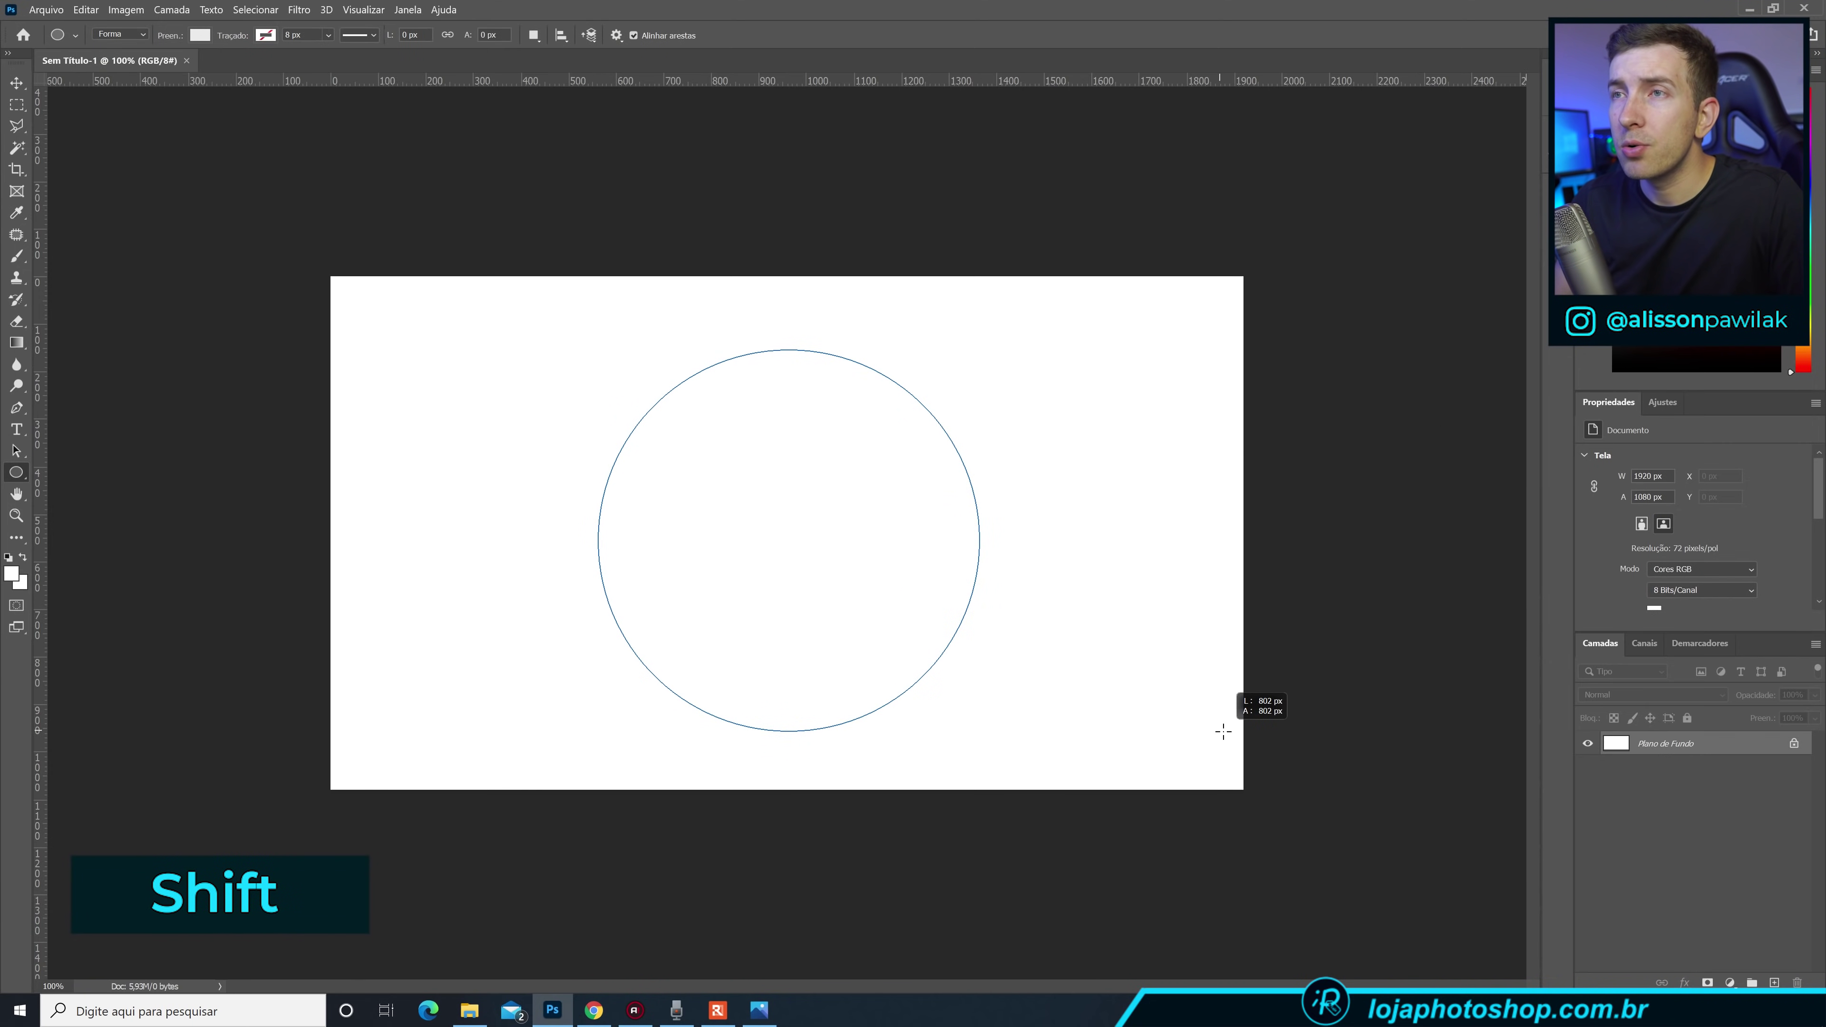
# Finish the grey circle, scale it to about 670 px centred on the canvas, and duplicate Elipse 1.
pyautogui.moveTo(1222, 731); pyautogui.dragTo(1228, 729)
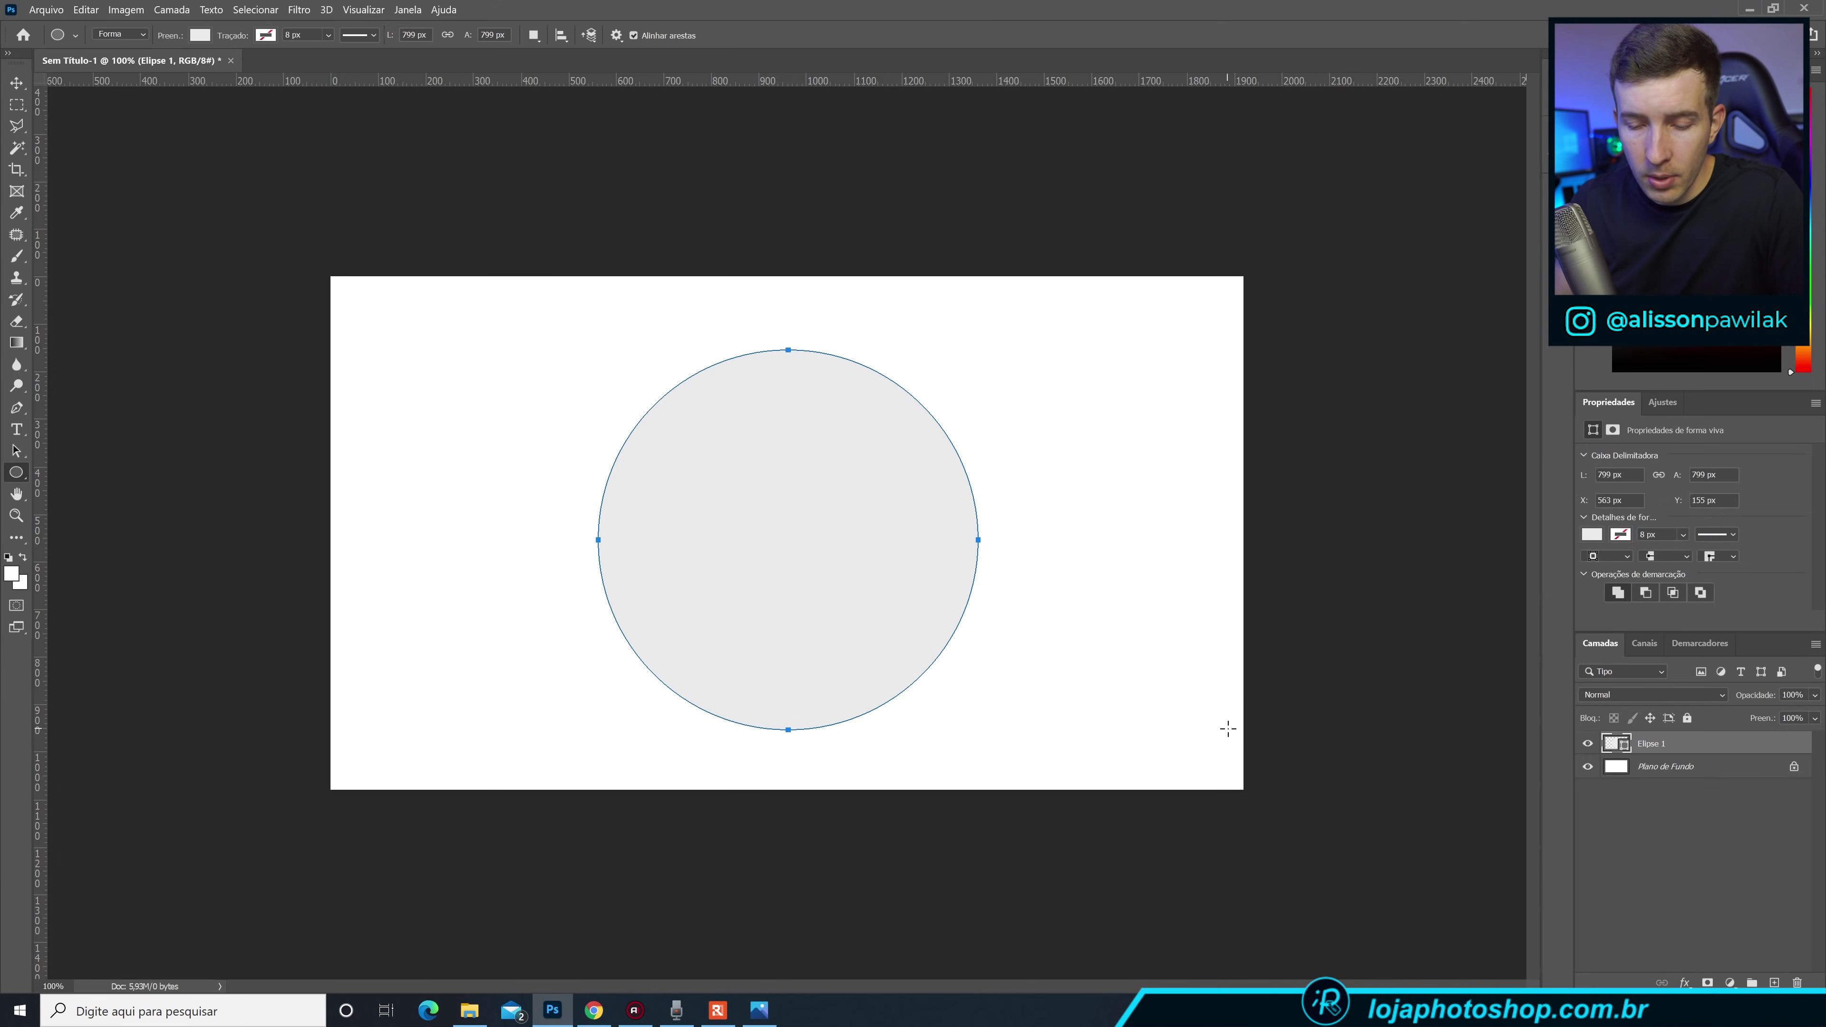
pyautogui.hotkey('ctrl', 't')
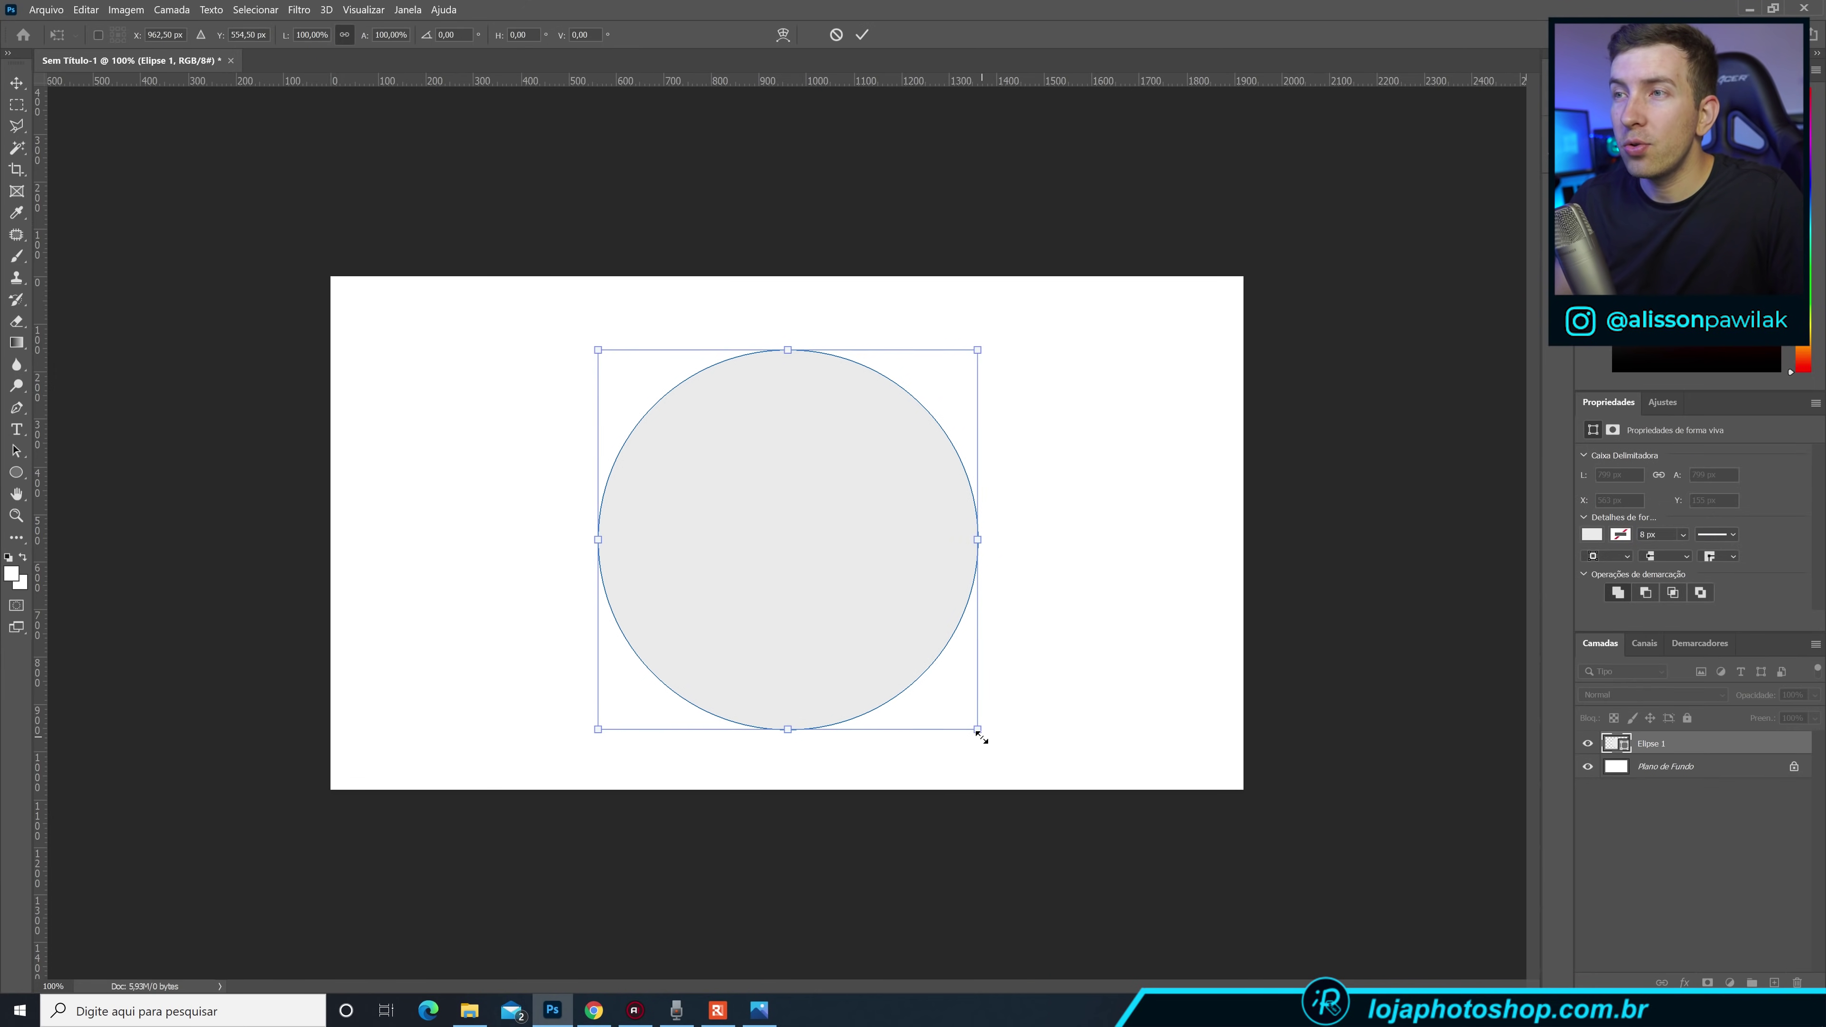
pyautogui.moveTo(980, 735); pyautogui.dragTo(915, 668)
pyautogui.moveTo(840, 602); pyautogui.dragTo(870, 603)
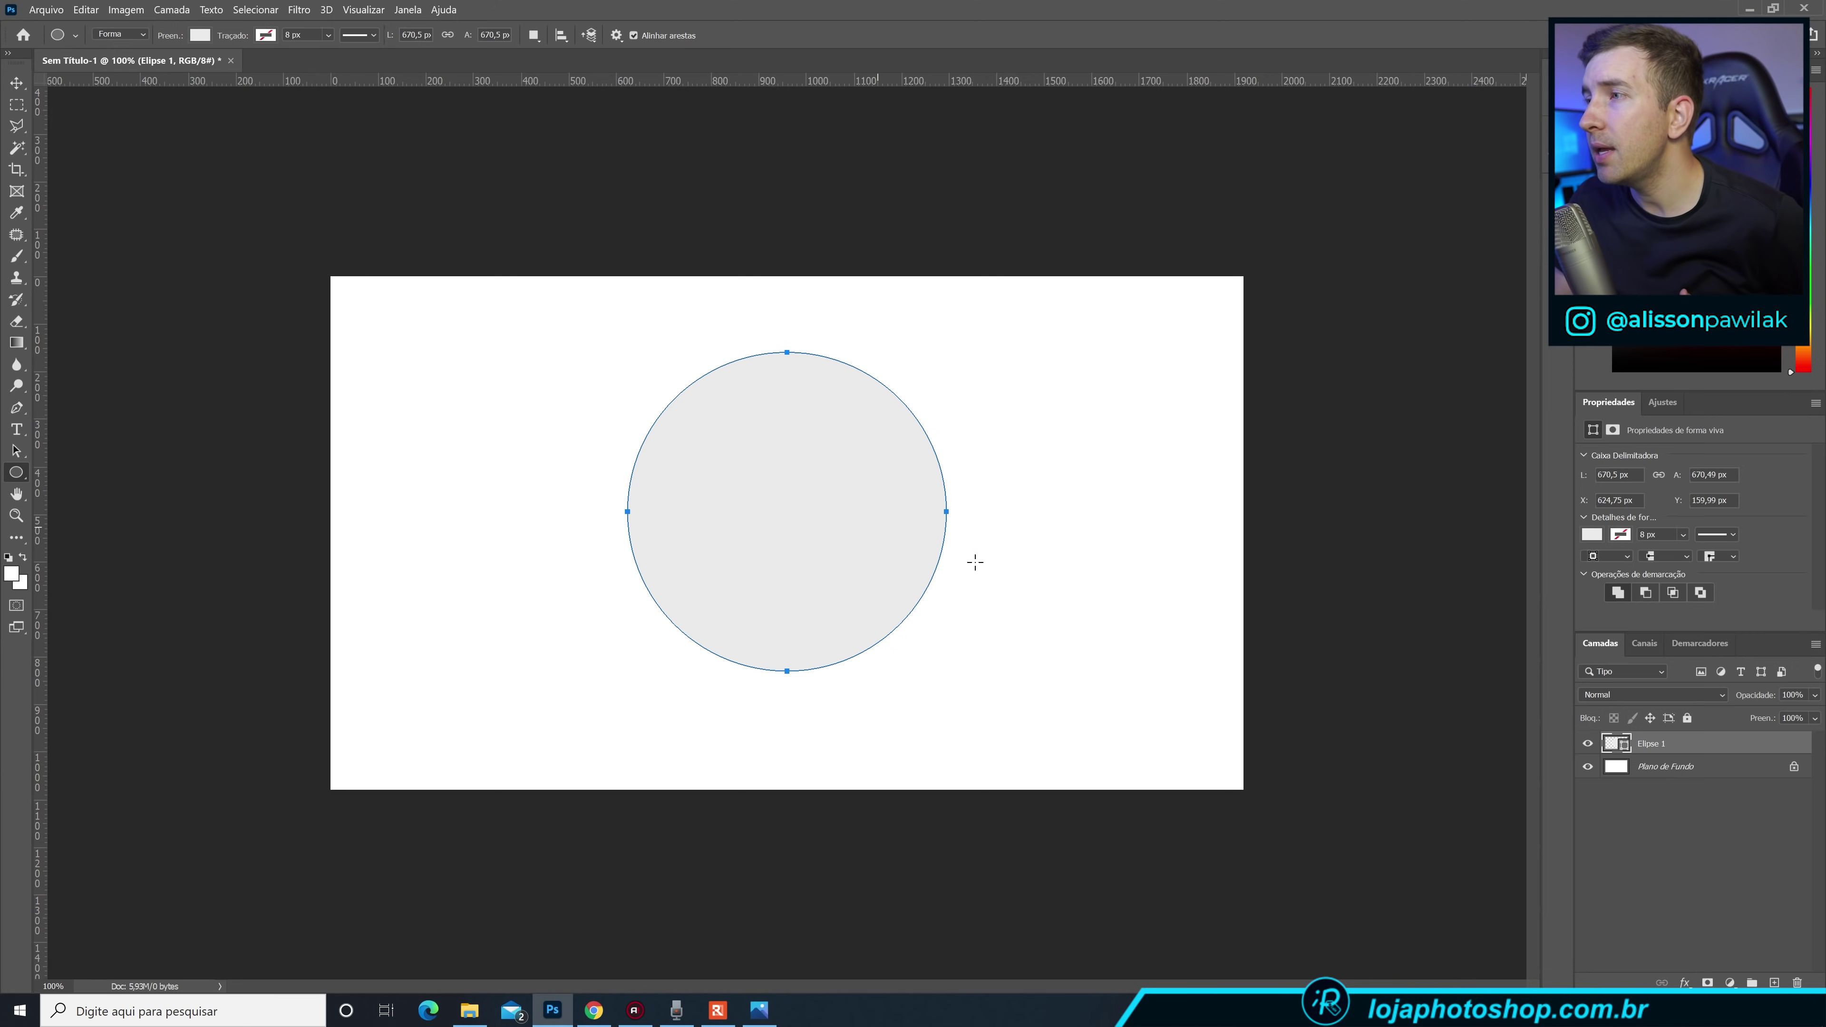
pyautogui.click(1667, 766)
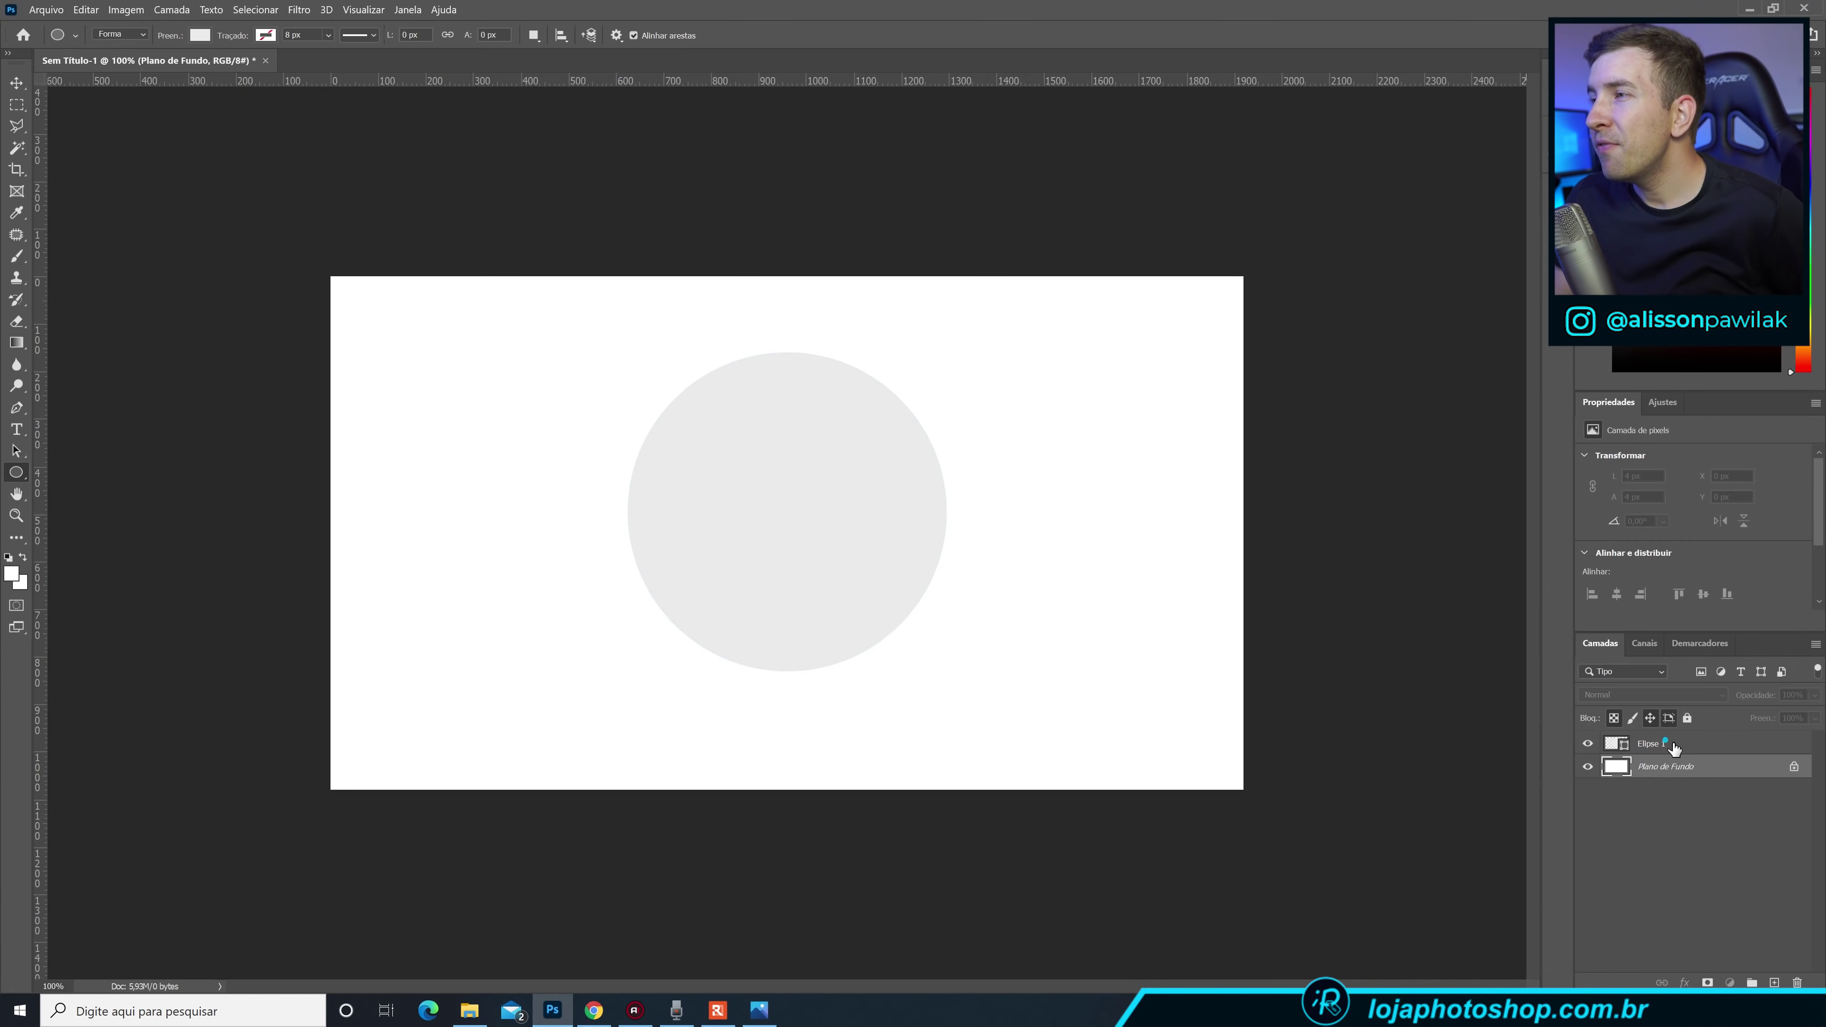
pyautogui.click(1672, 747)
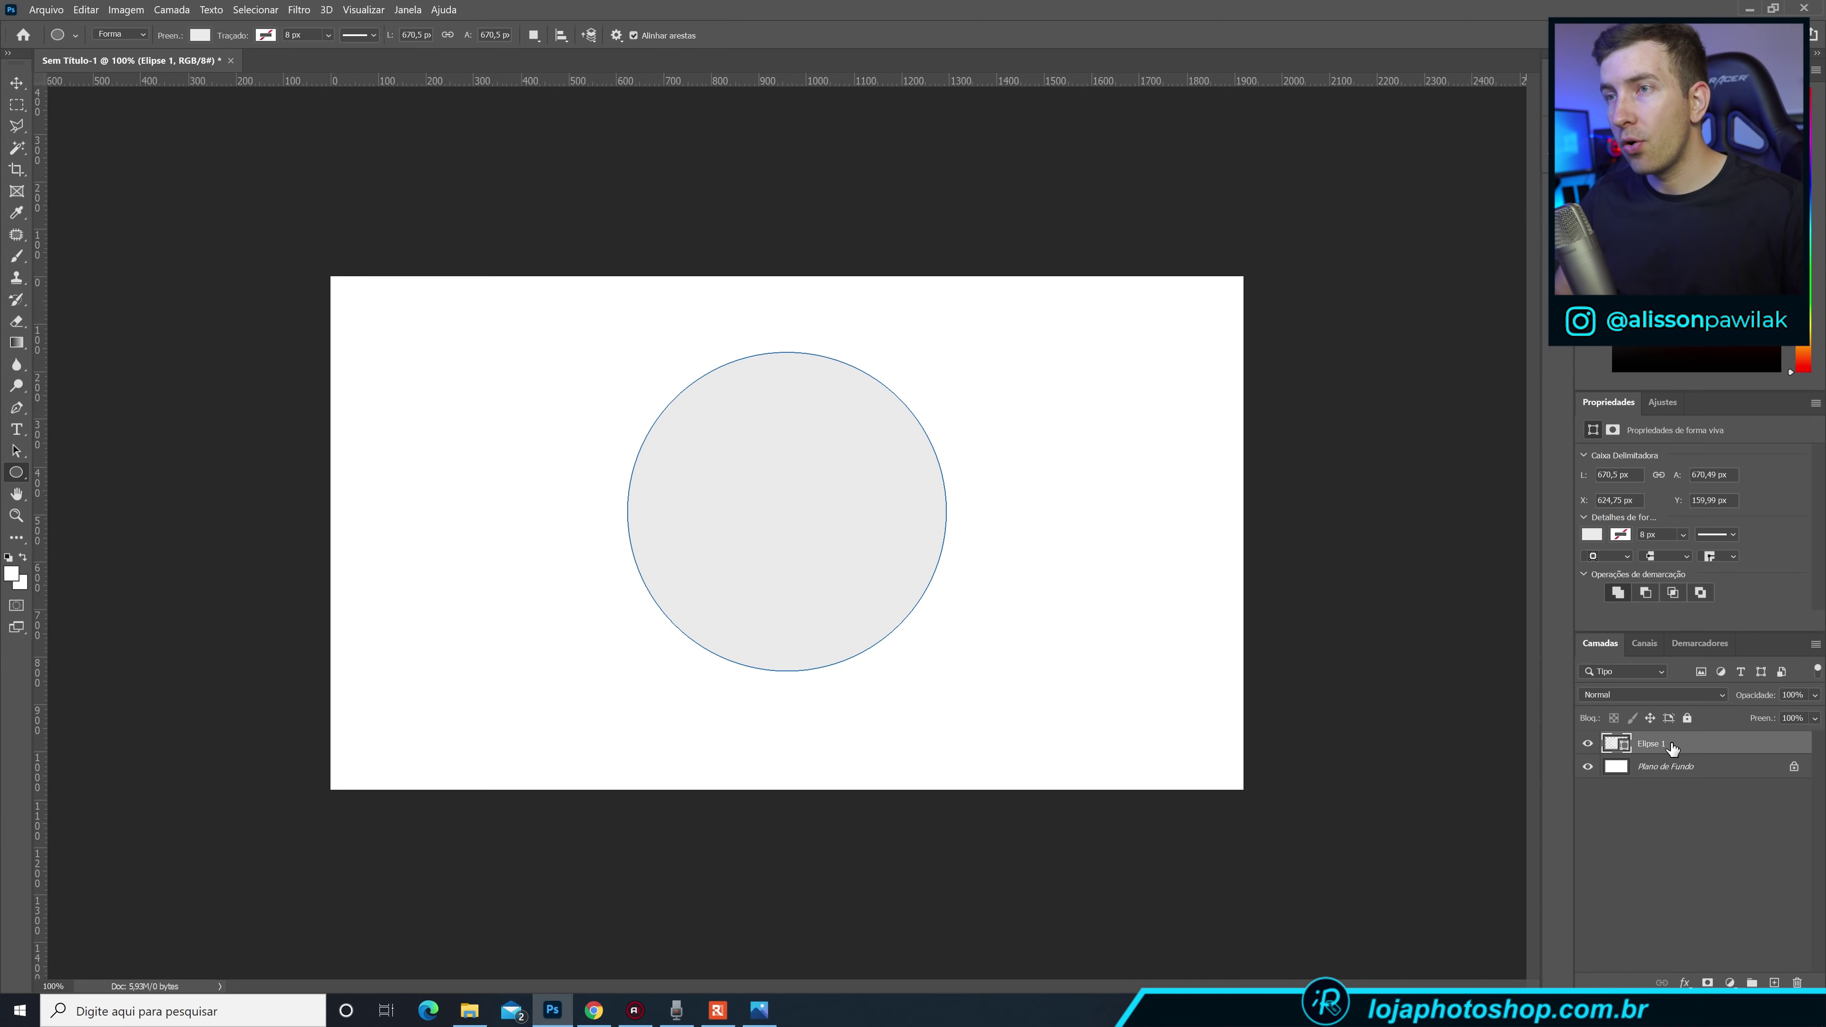
pyautogui.hotkey('ctrl', 'j')
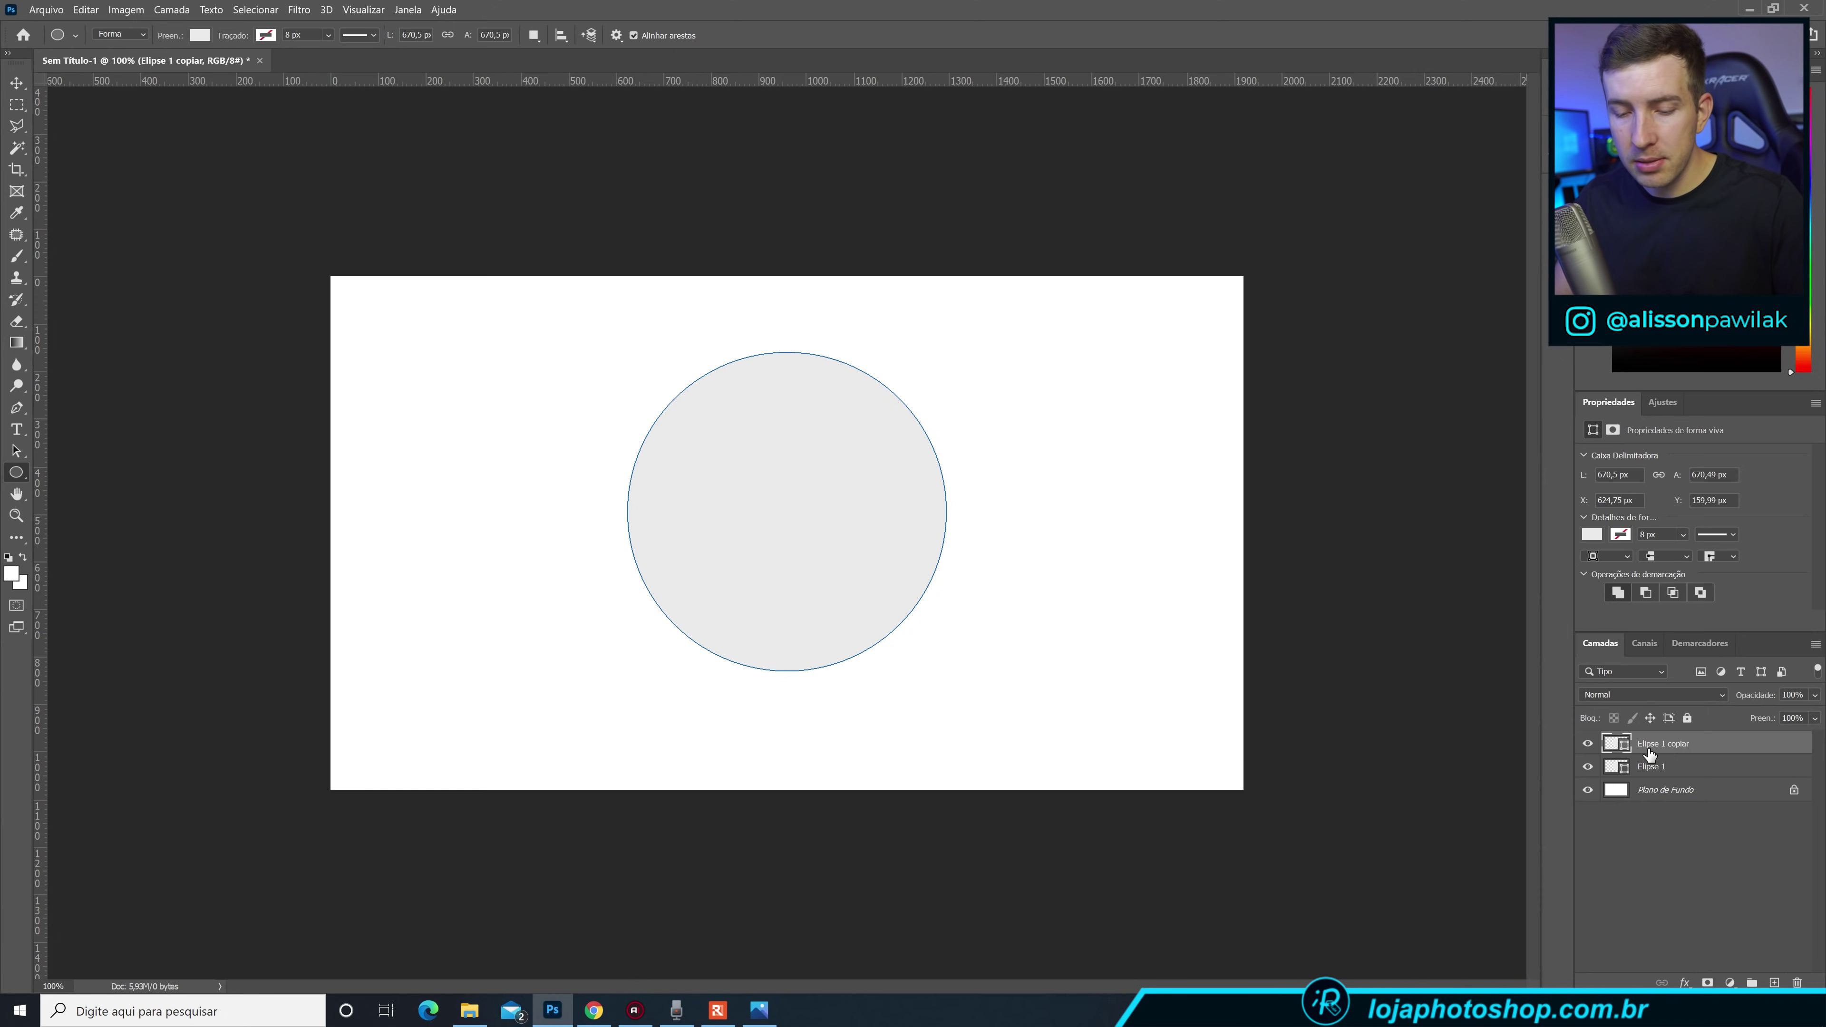
# Shrink the copied circle to about 91% (605.5 px) around its centre.
pyautogui.hotkey('ctrl', 't')
pyautogui.moveTo(946, 352); pyautogui.dragTo(922, 361)
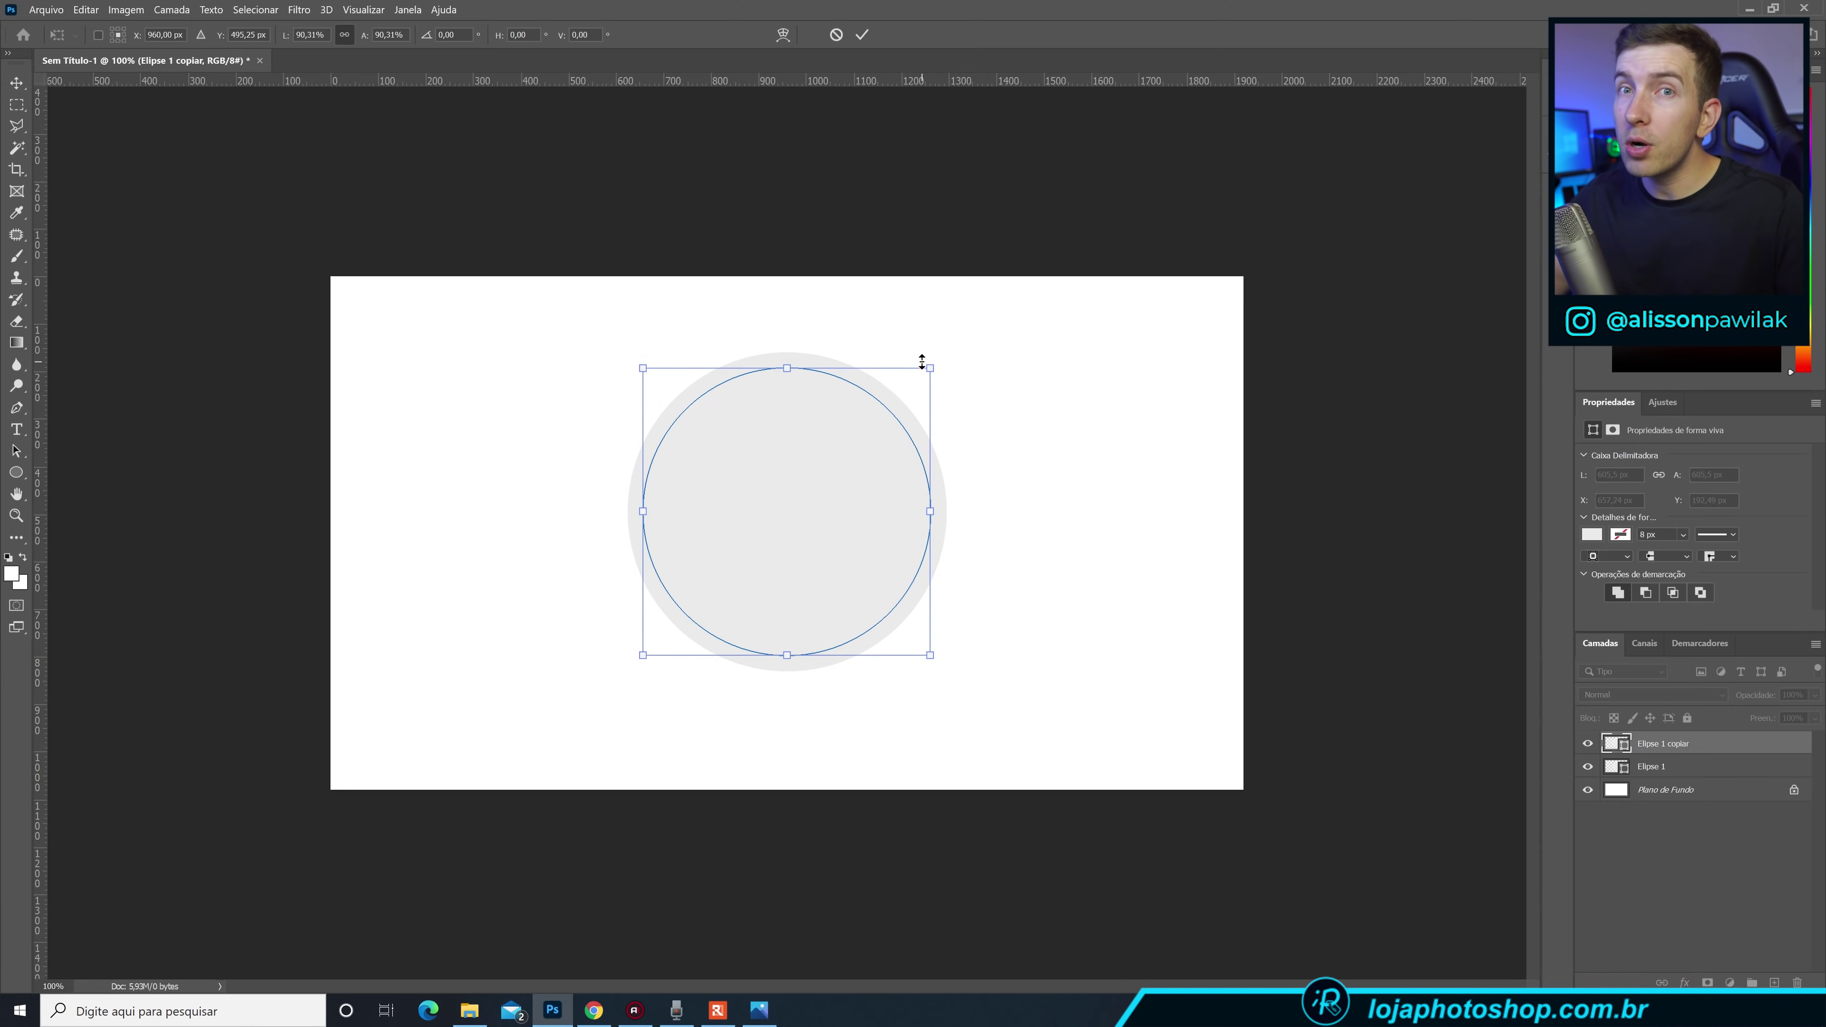
pyautogui.click(863, 34)
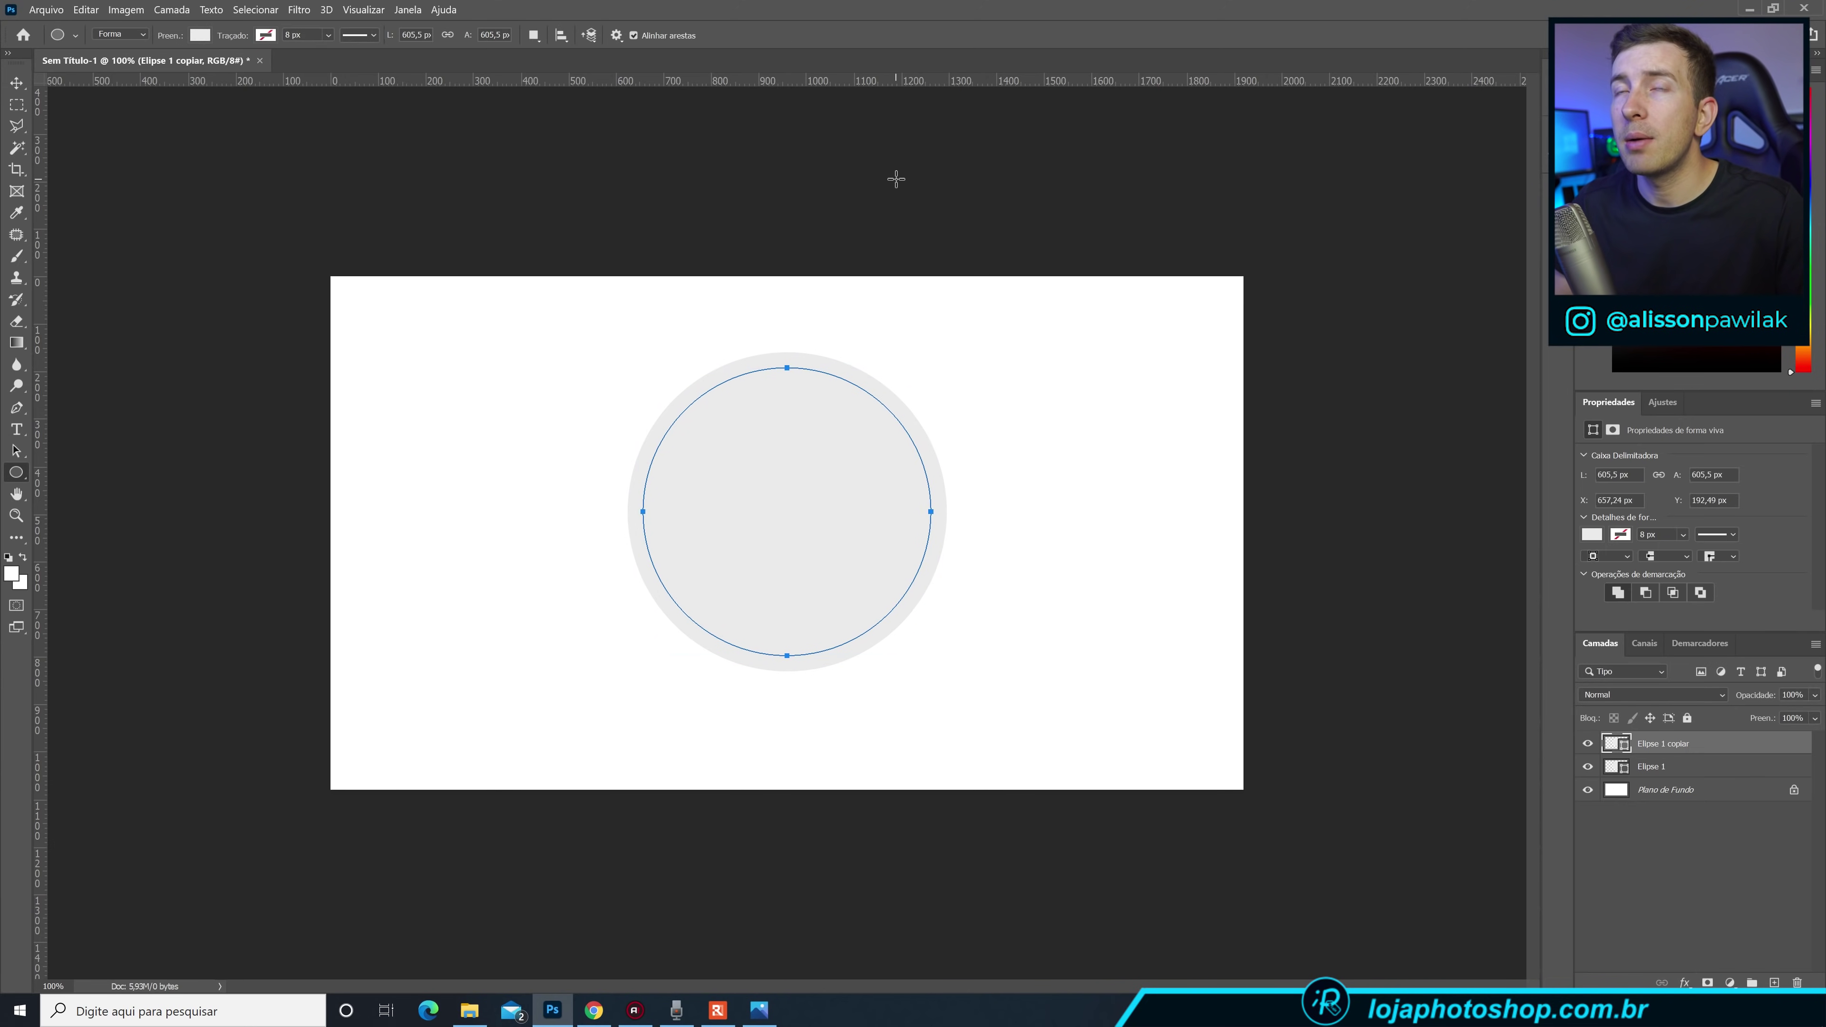
# Fill the shrunken circle green 4e8732 and duplicate it as Elipse 1 copiar 2.
pyautogui.click(200, 36)
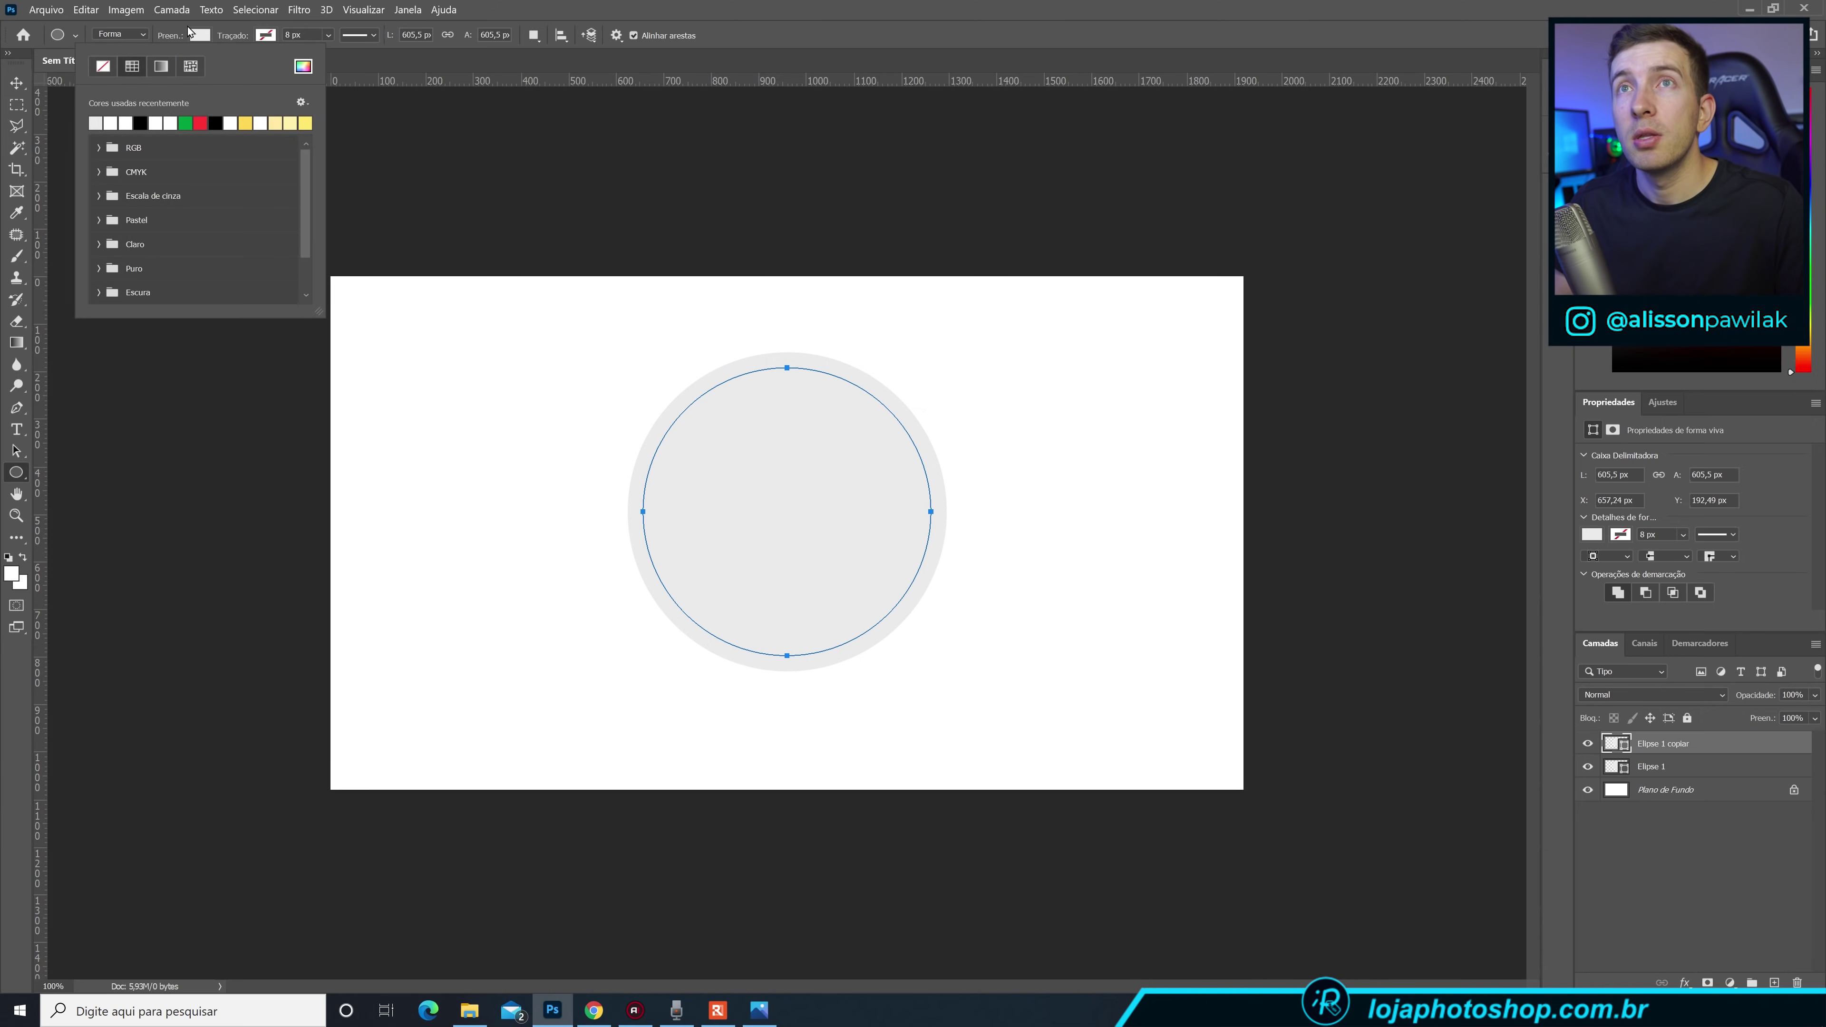
pyautogui.click(302, 66)
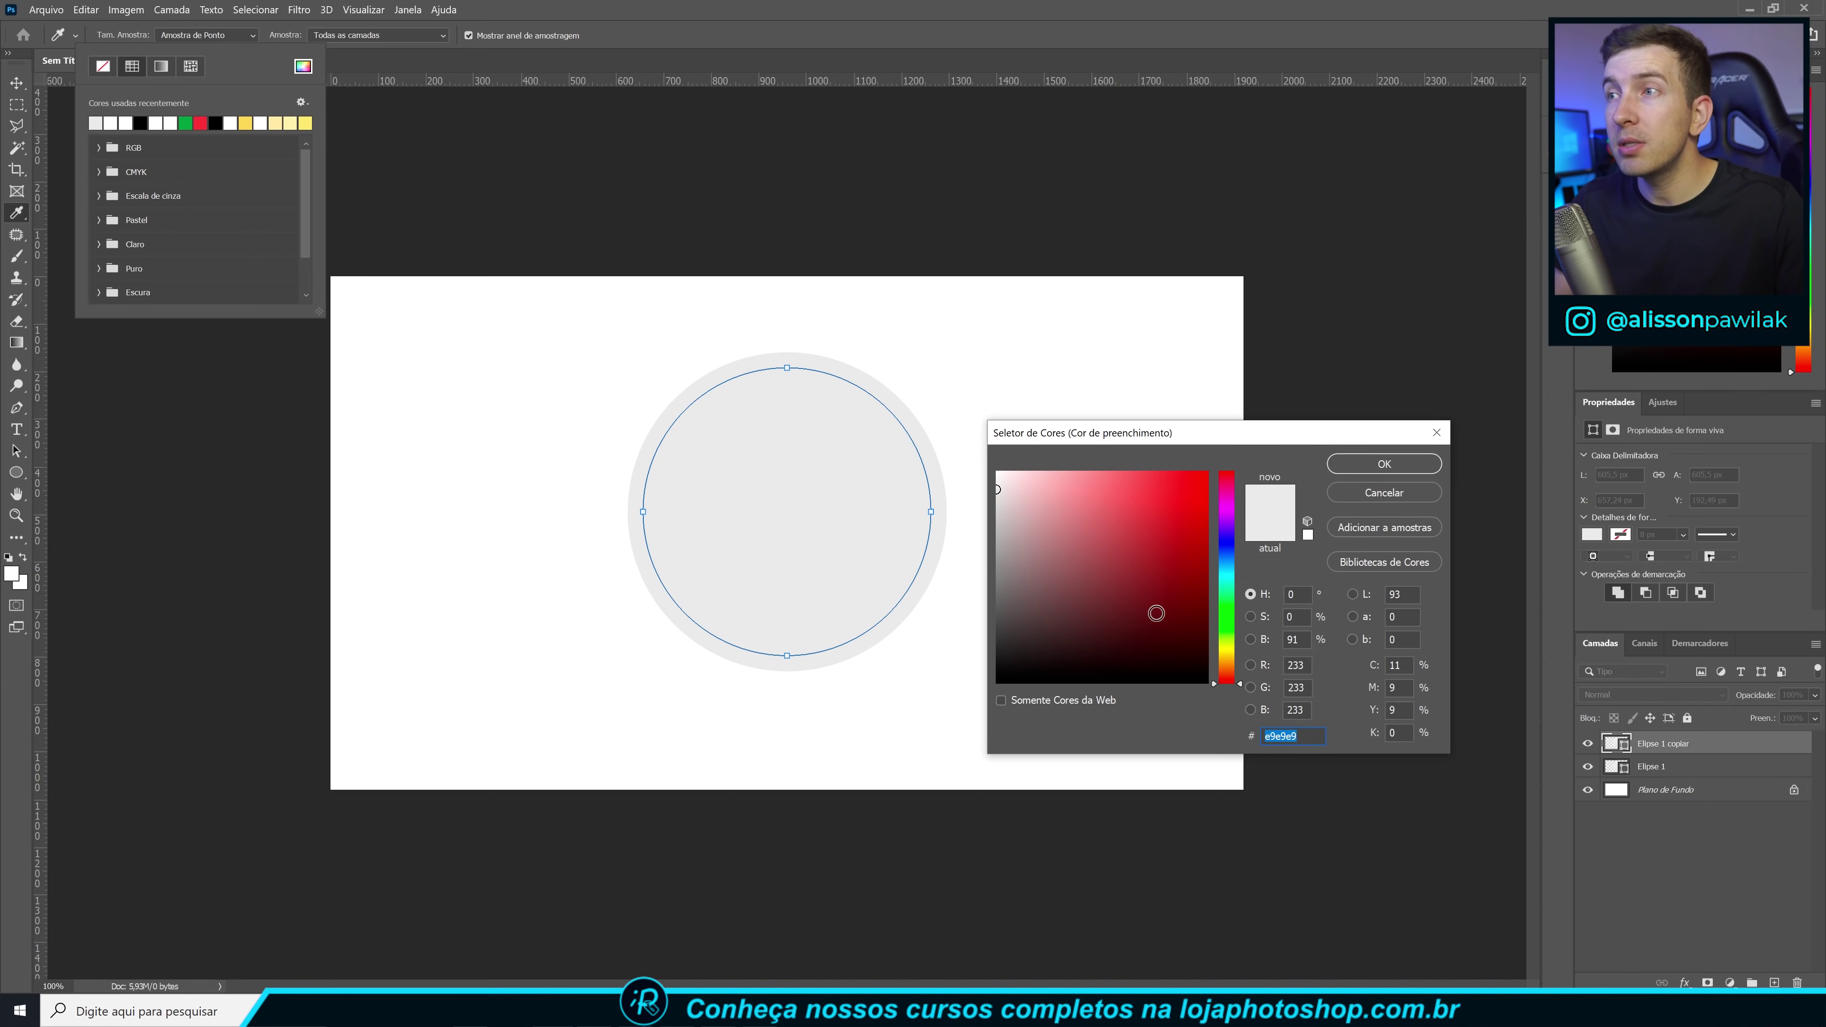
pyautogui.click(1222, 624)
pyautogui.click(1150, 570)
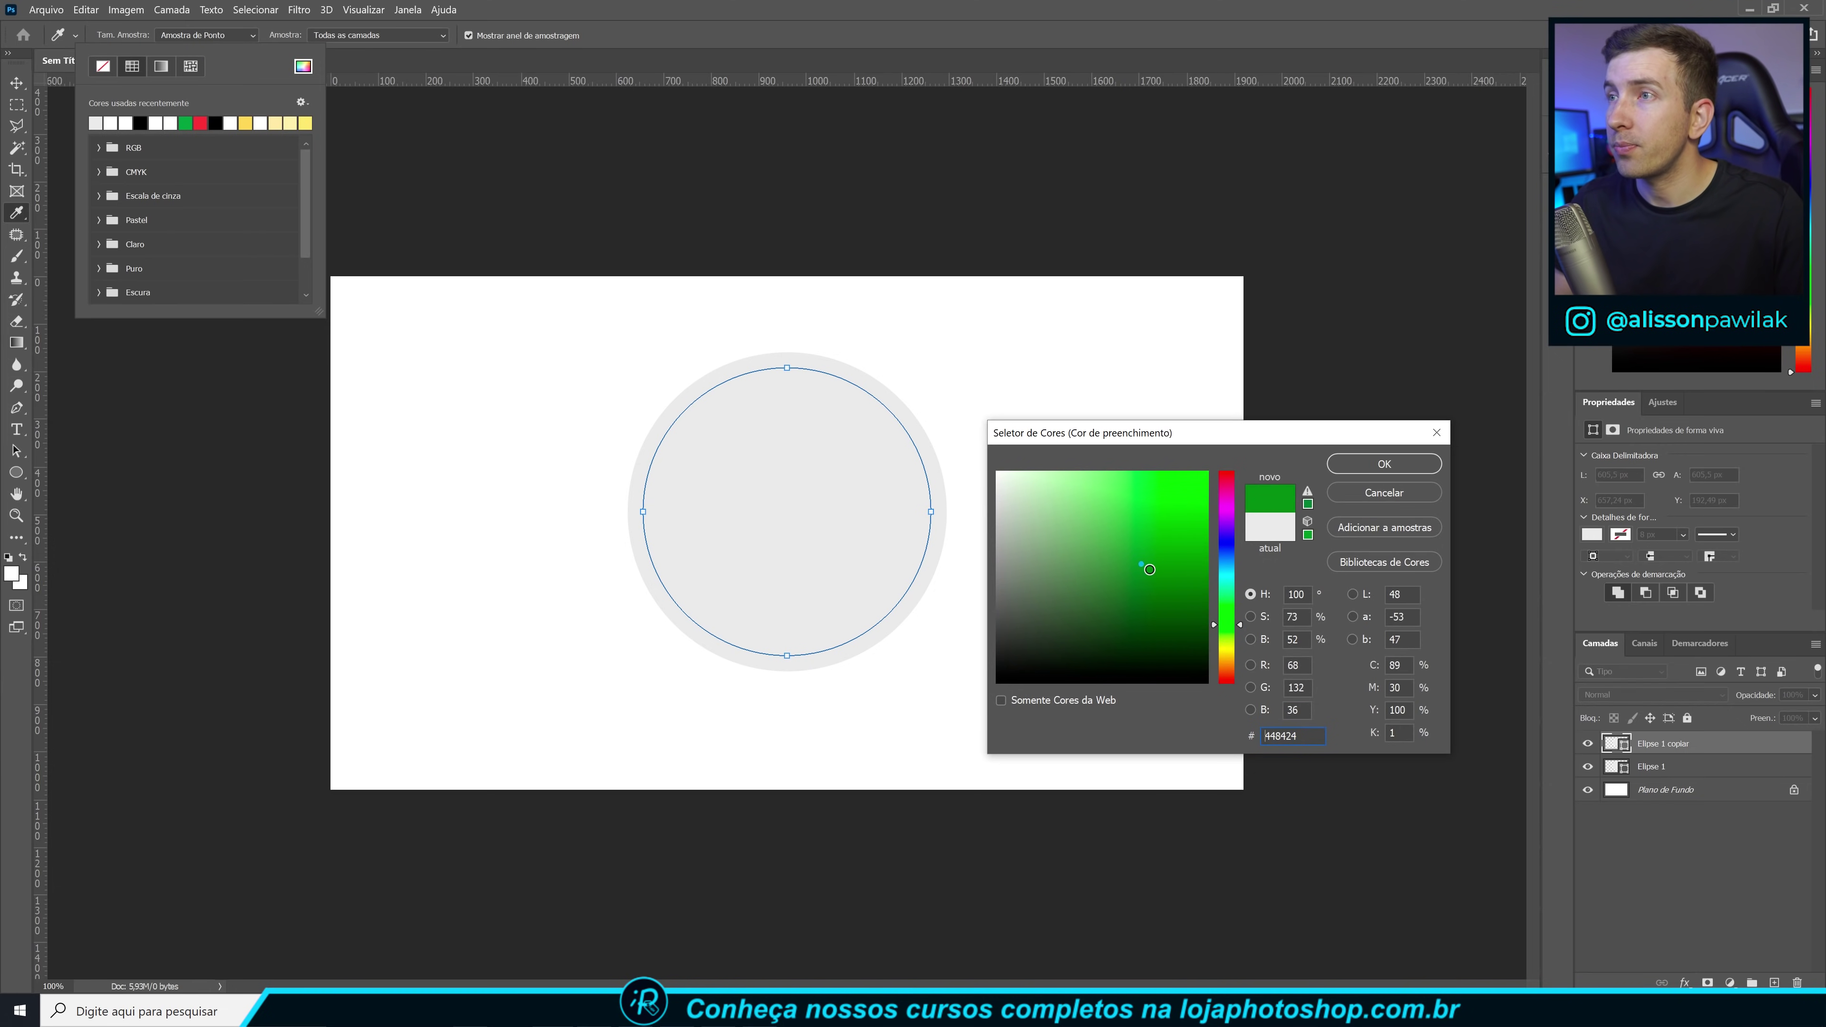
pyautogui.moveTo(1151, 556); pyautogui.dragTo(1129, 564)
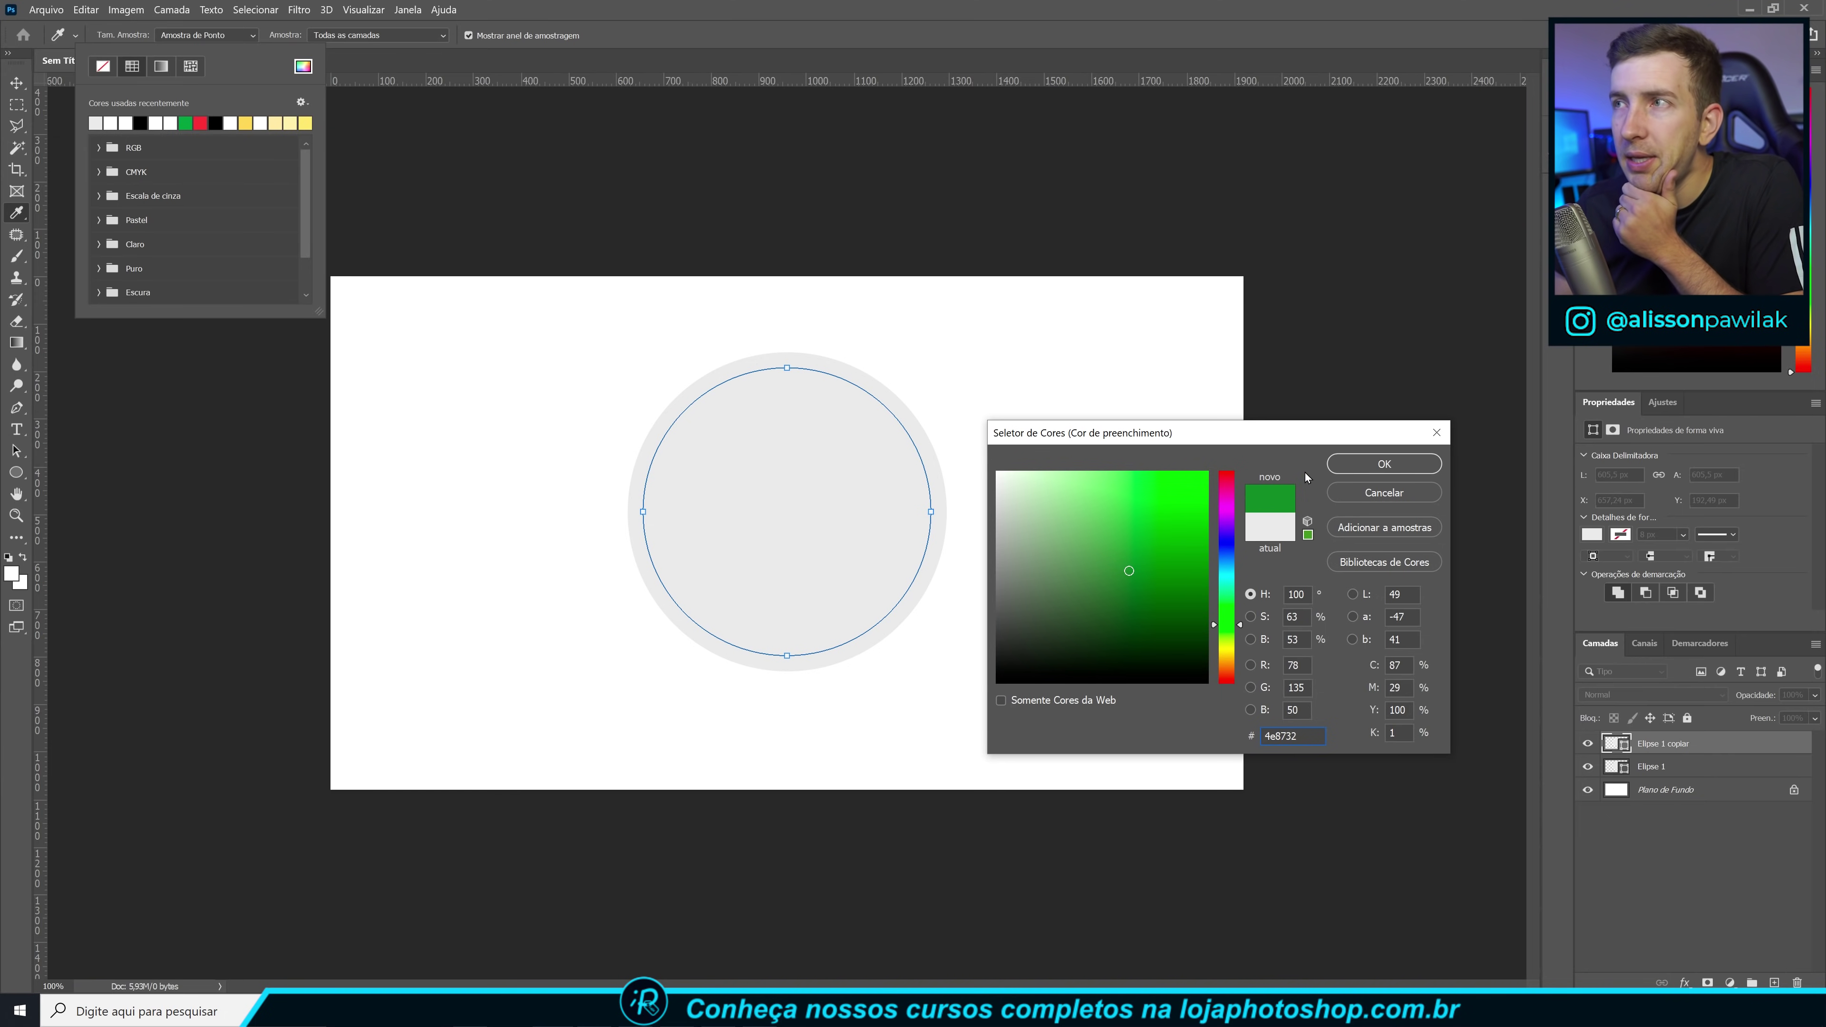
pyautogui.click(1382, 464)
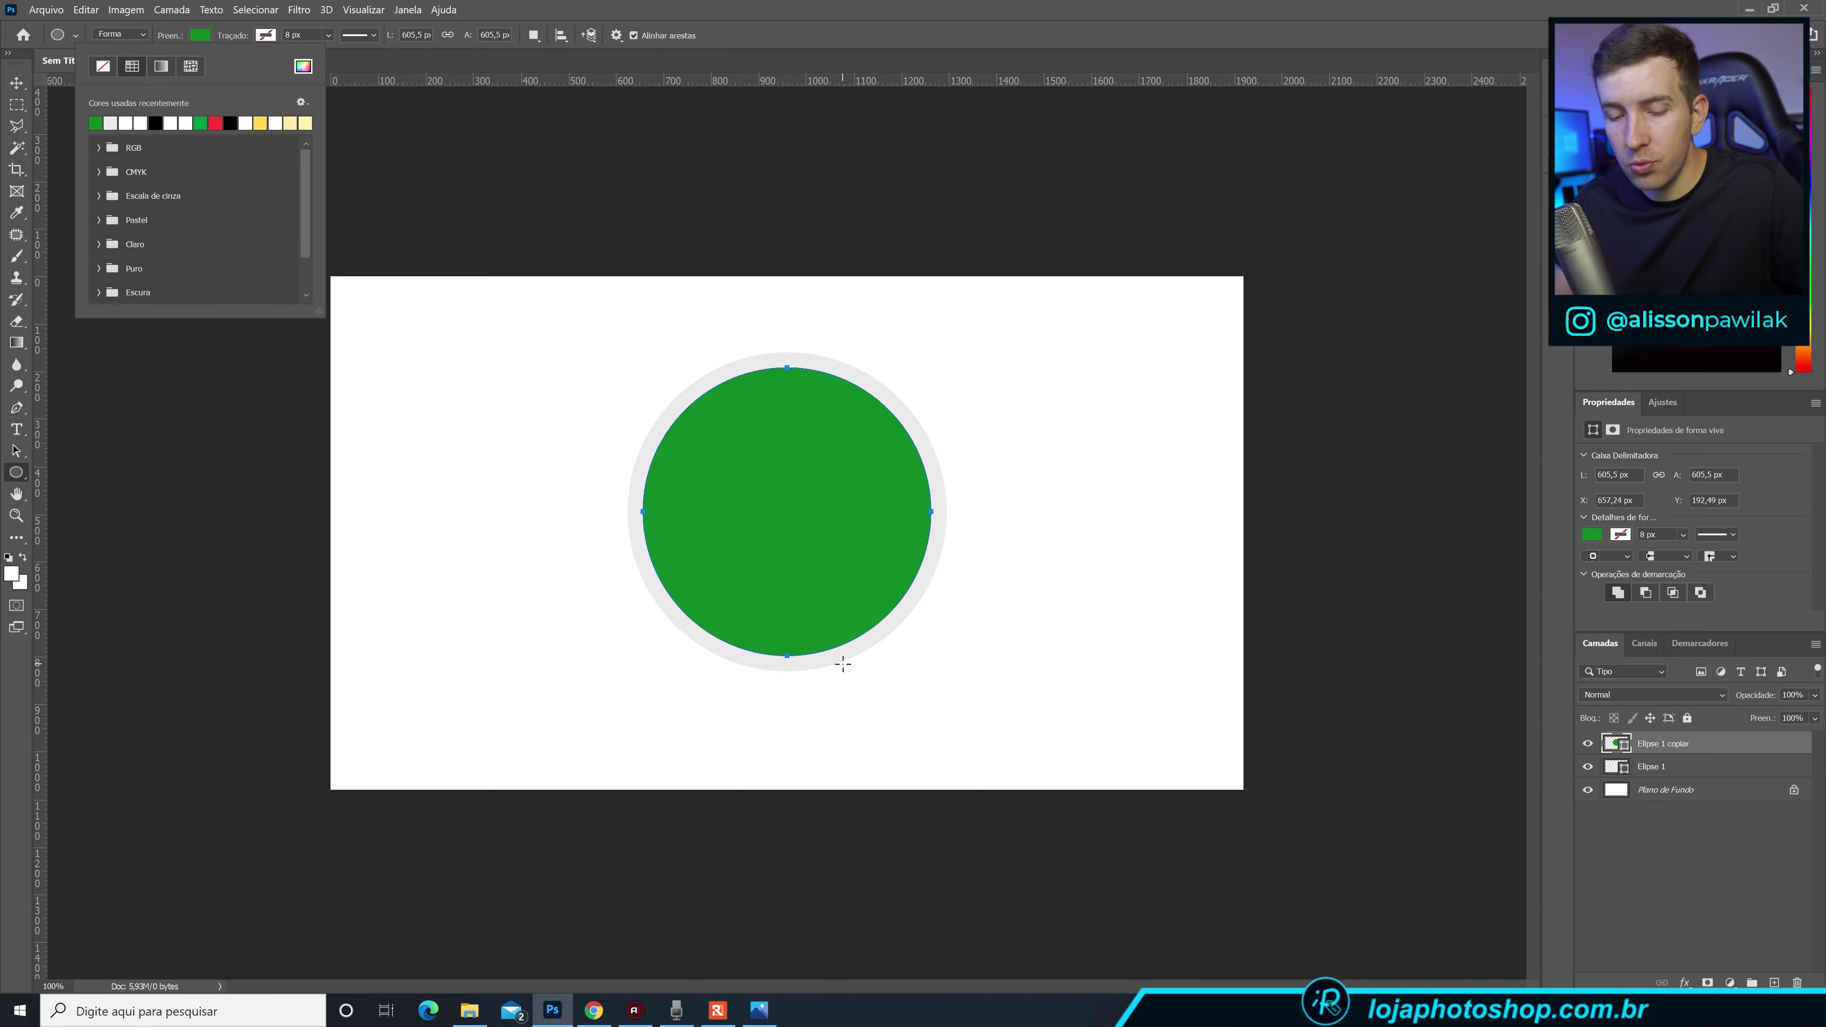
pyautogui.hotkey('ctrl', 'j')
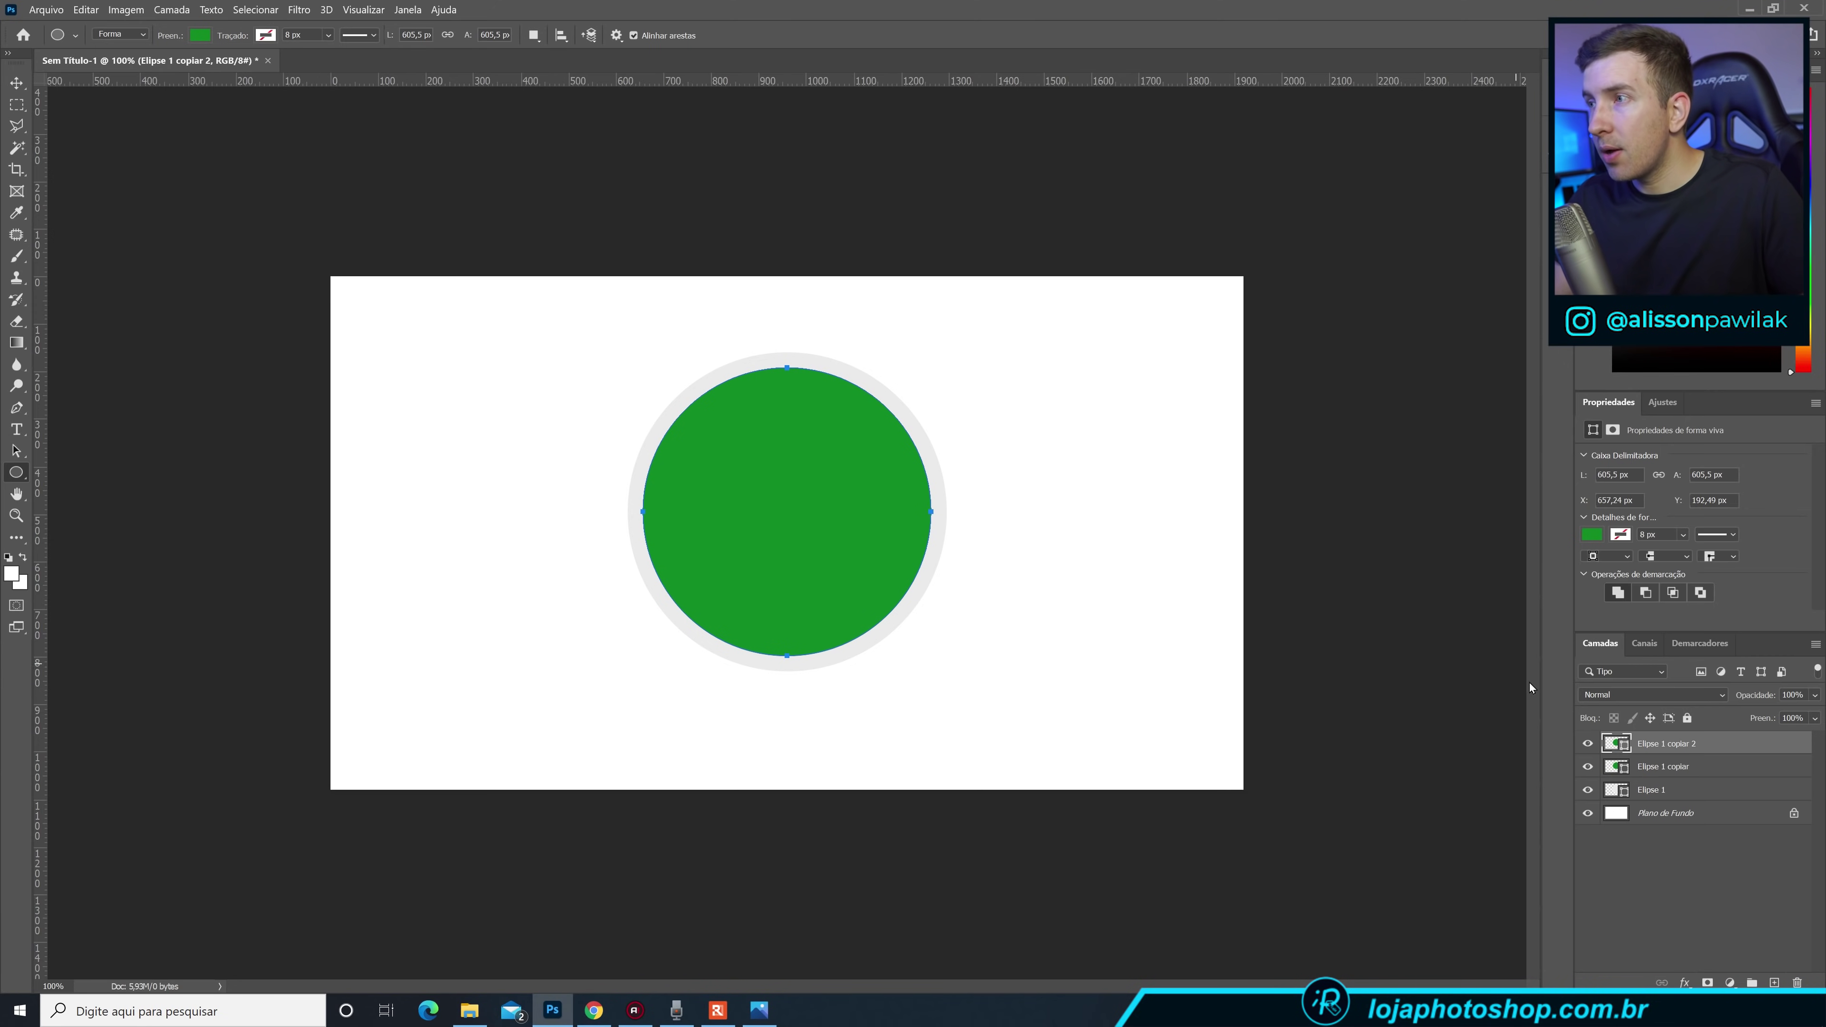
# Shrink the new circle copy to about 73% (439.5 px) around its centre.
pyautogui.hotkey('ctrl', 't')
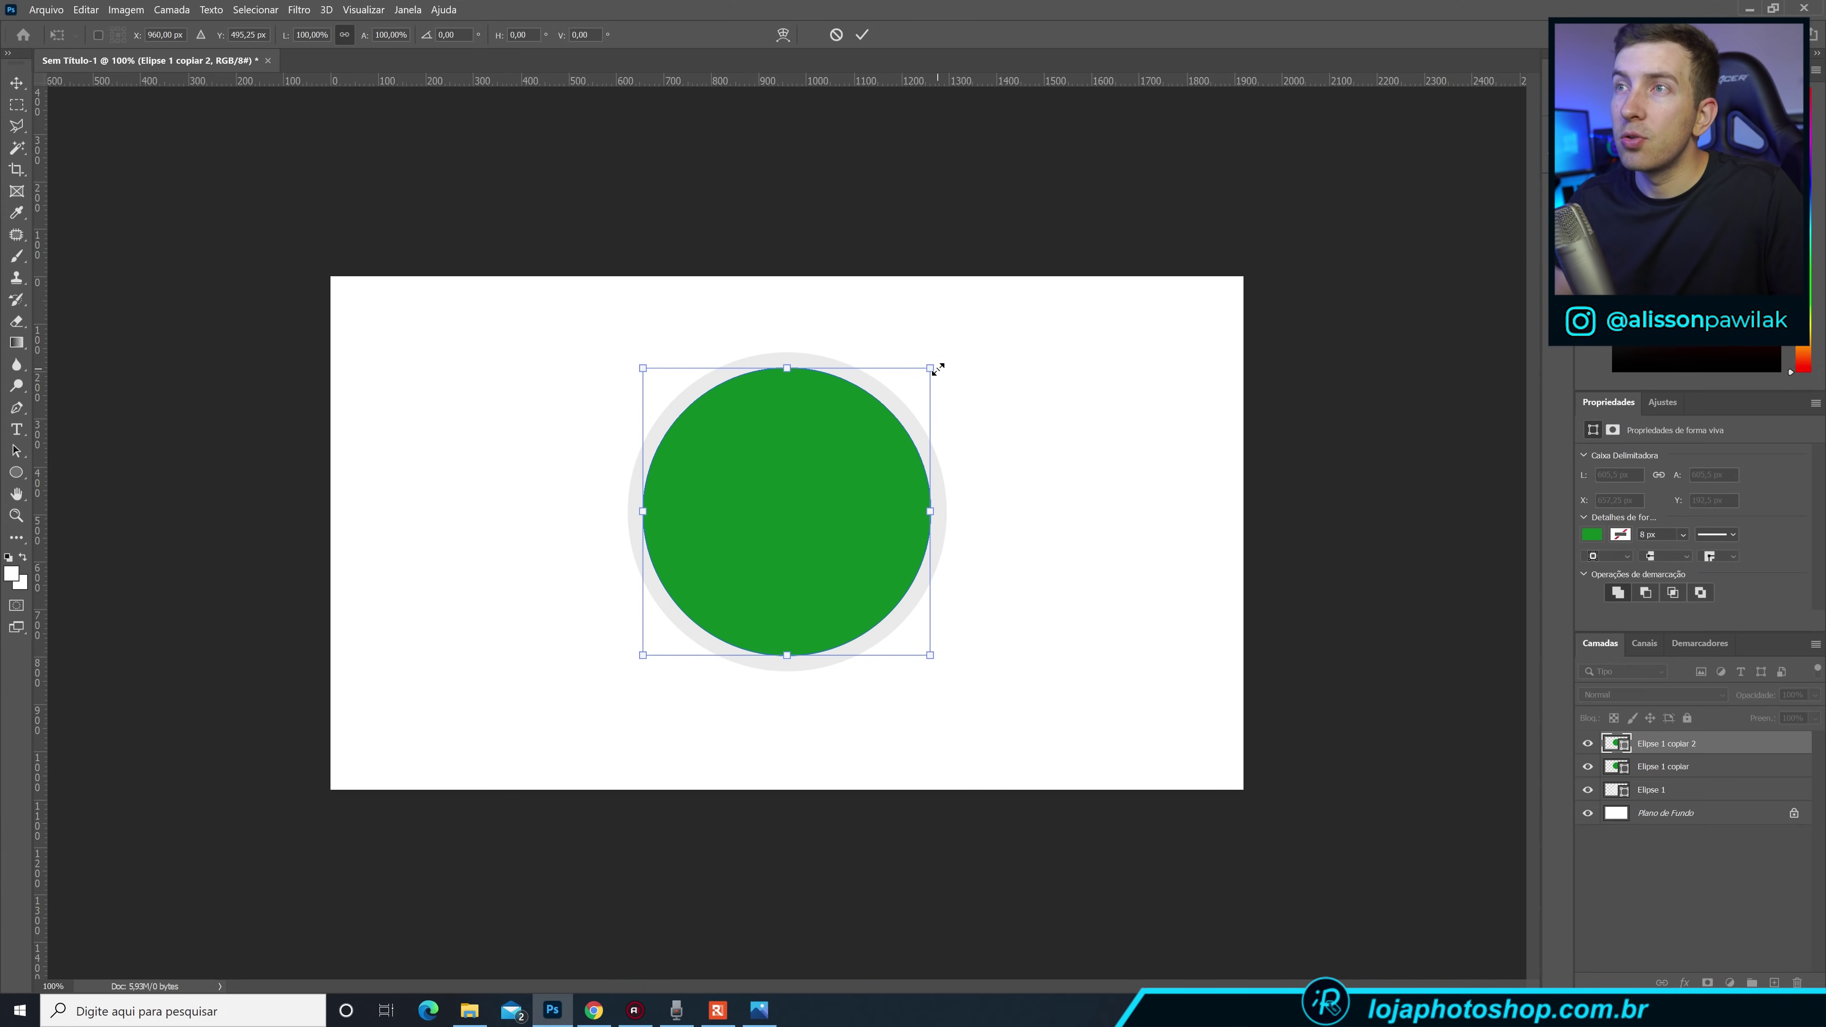
pyautogui.moveTo(930, 367)
pyautogui.mouseDown()
pyautogui.moveTo(841, 399)
pyautogui.moveTo(811, 390)
pyautogui.mouseUp()
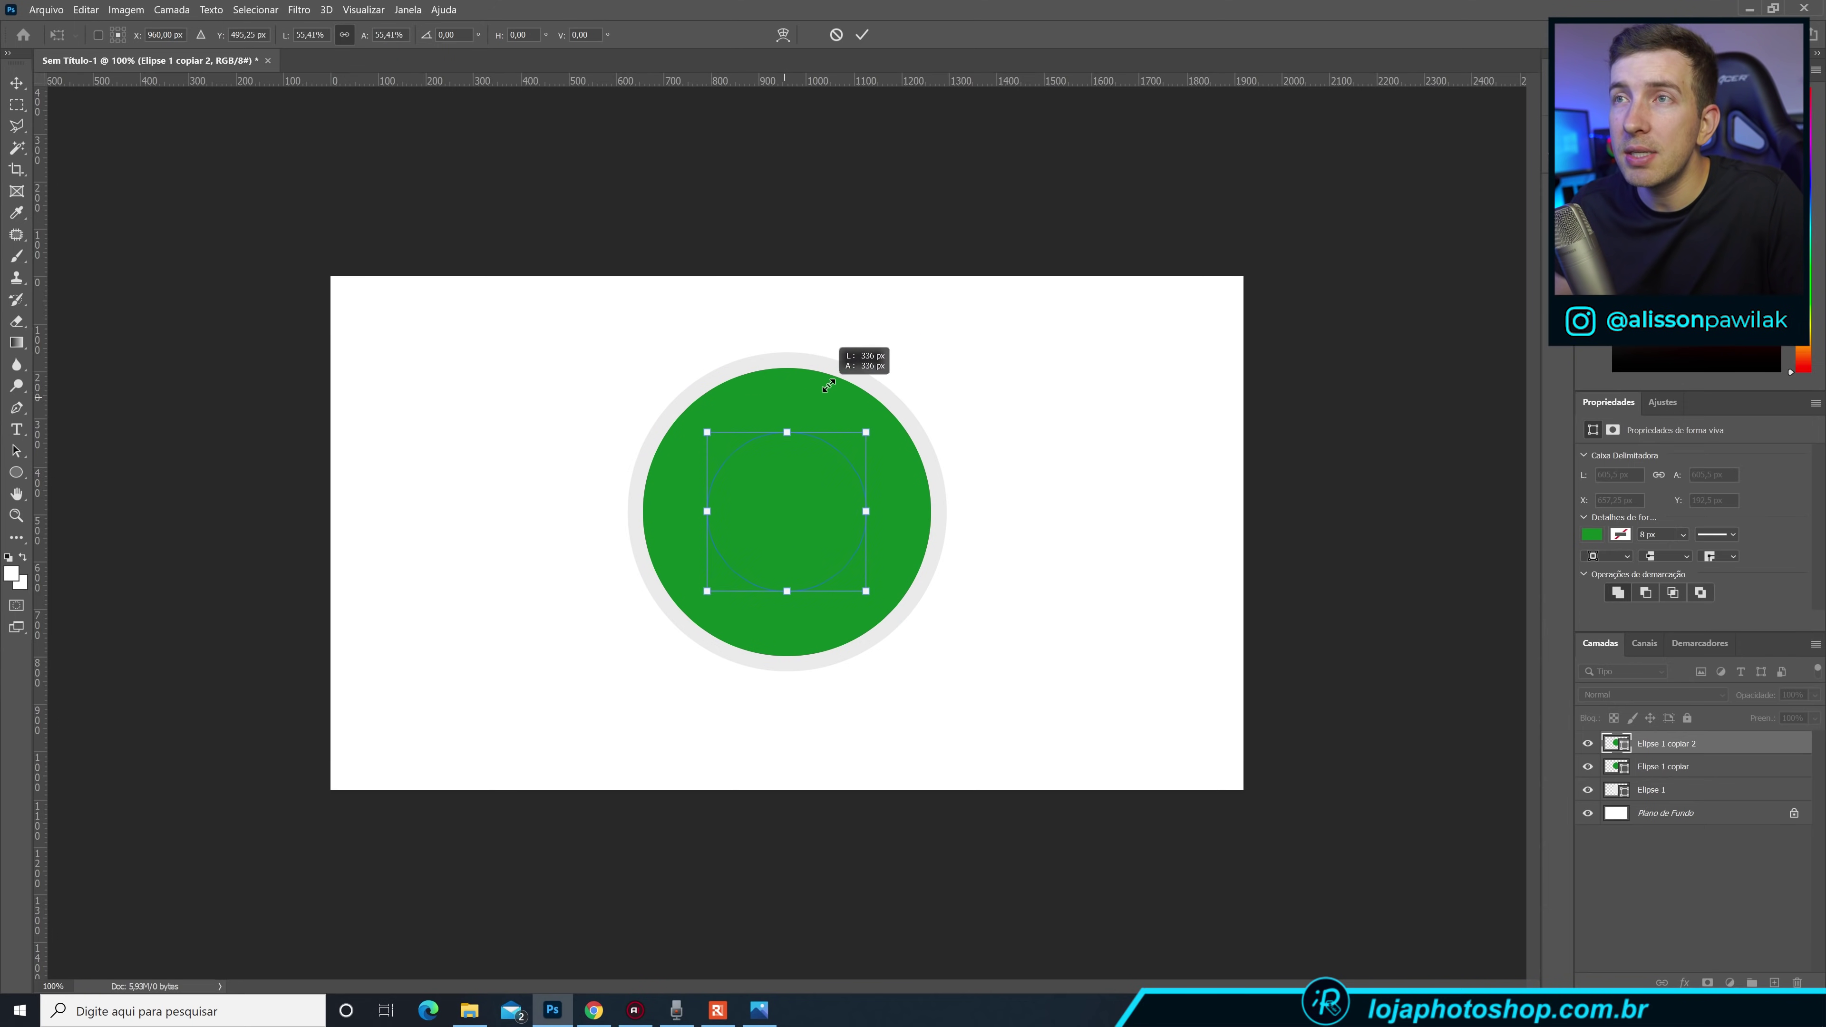
pyautogui.moveTo(810, 390); pyautogui.dragTo(852, 388)
pyautogui.click(860, 35)
# Give the shrunken circle a lighter green fill and duplicate it as Elipse 1 copiar 3.
pyautogui.click(1591, 535)
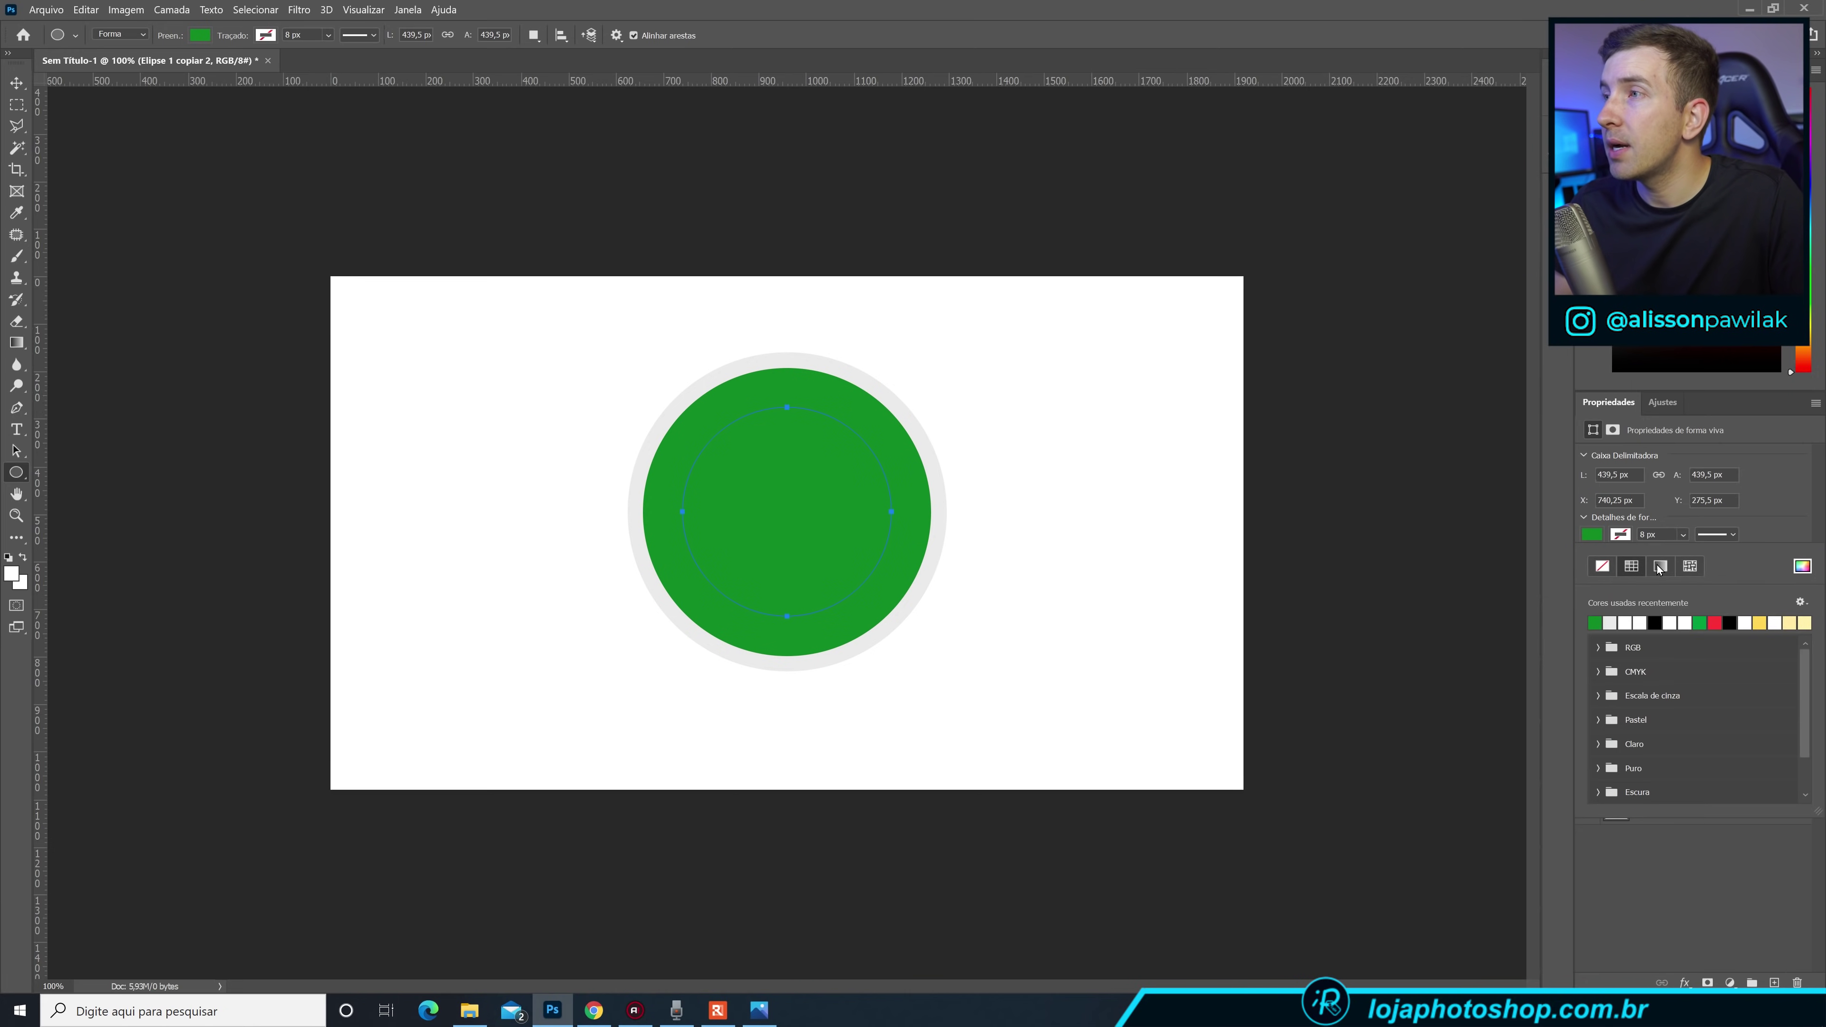
pyautogui.click(200, 35)
pyautogui.click(302, 67)
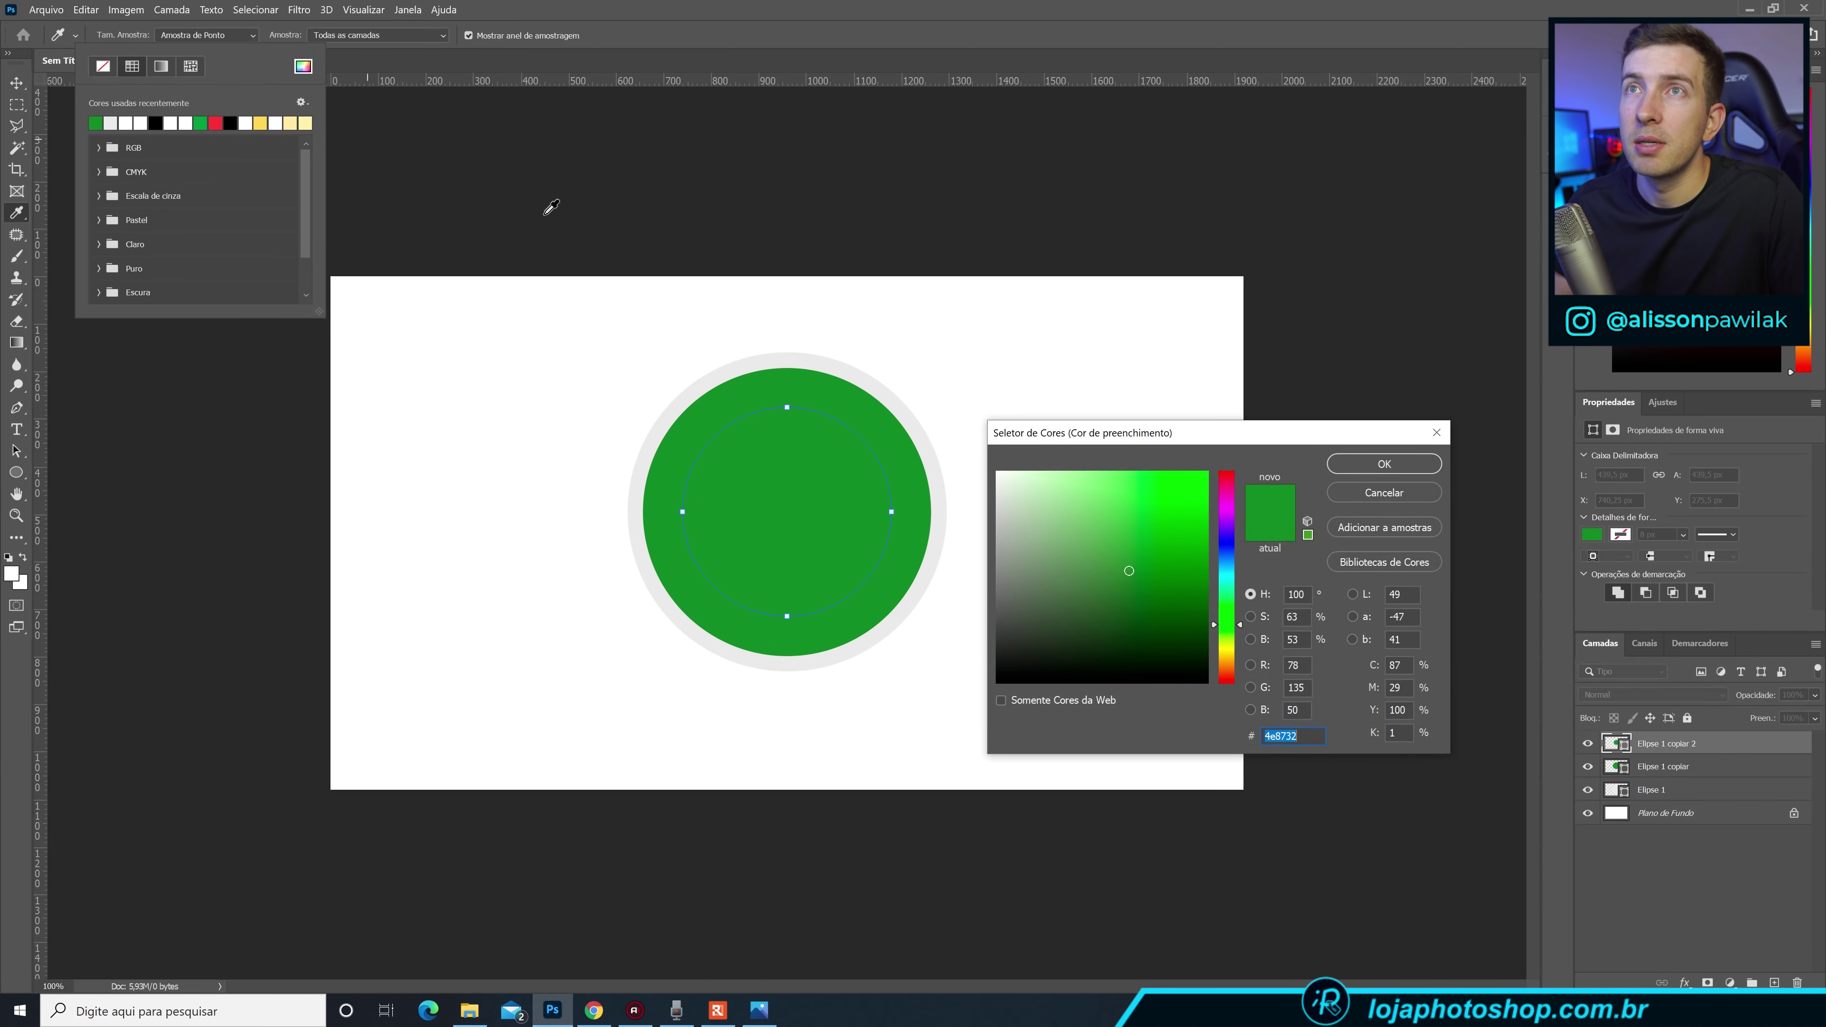
pyautogui.moveTo(1137, 551); pyautogui.dragTo(1122, 541)
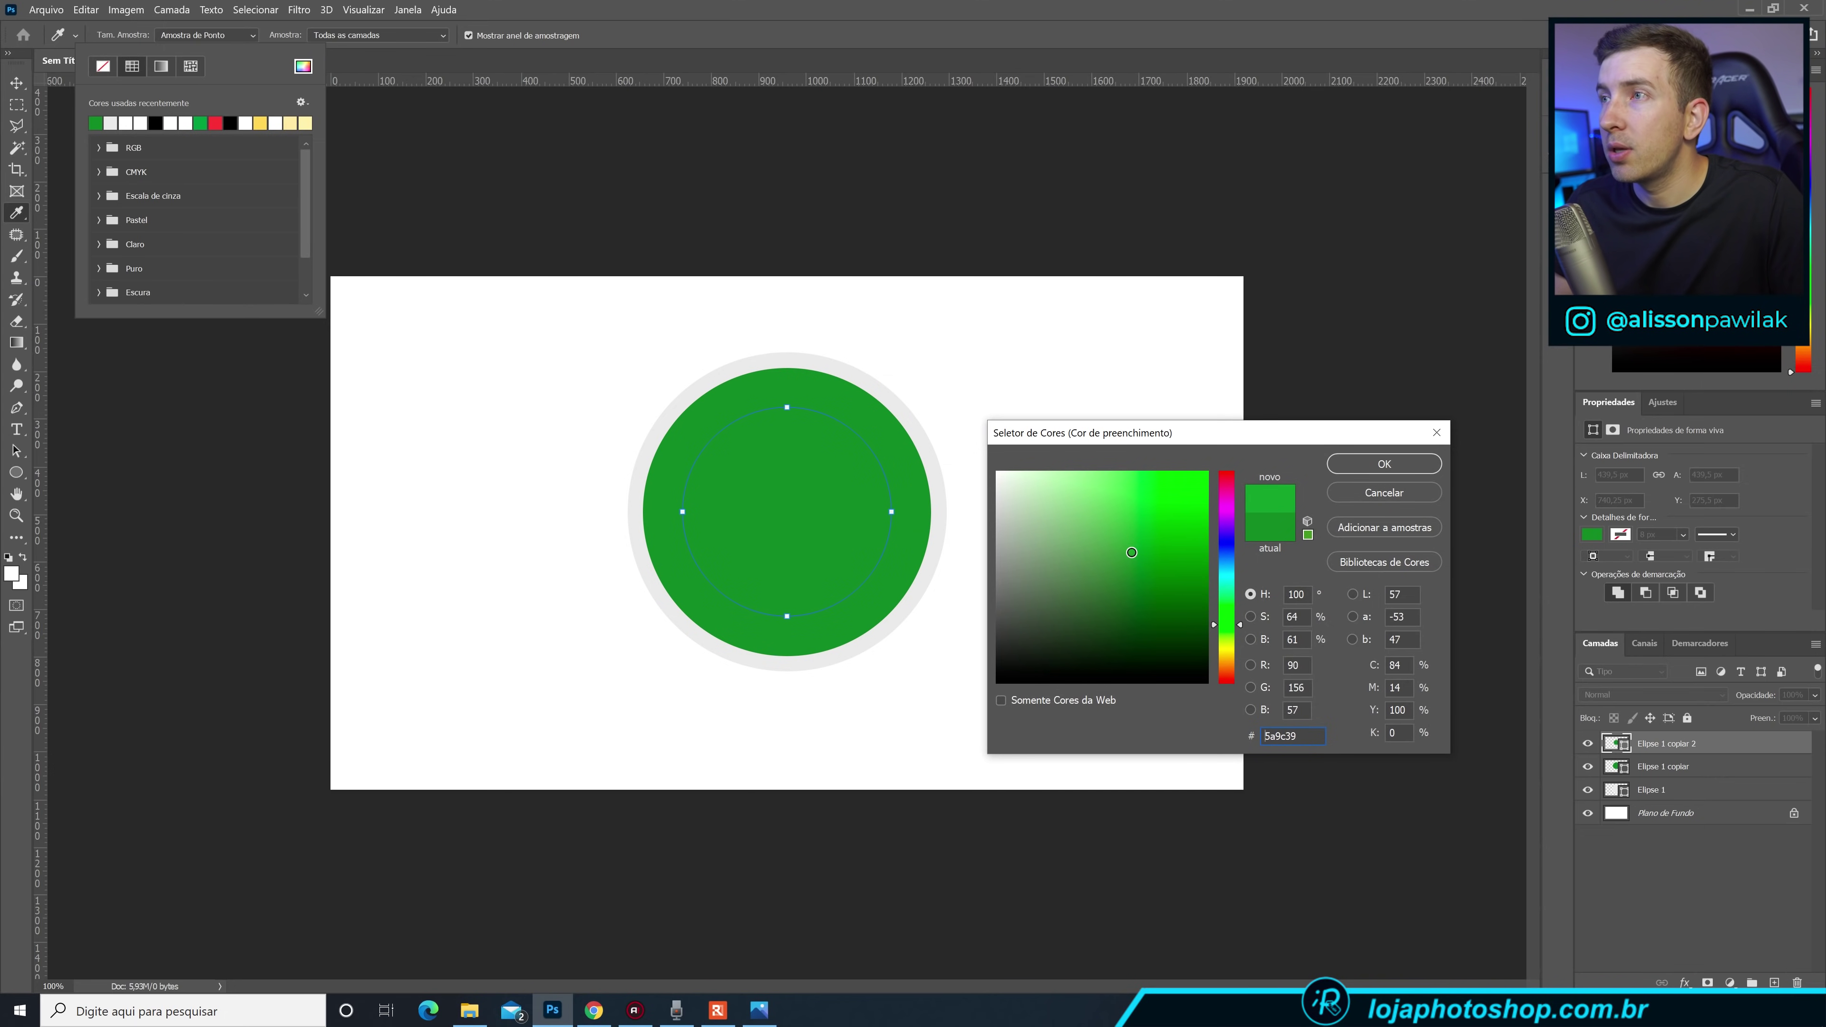
pyautogui.click(1354, 466)
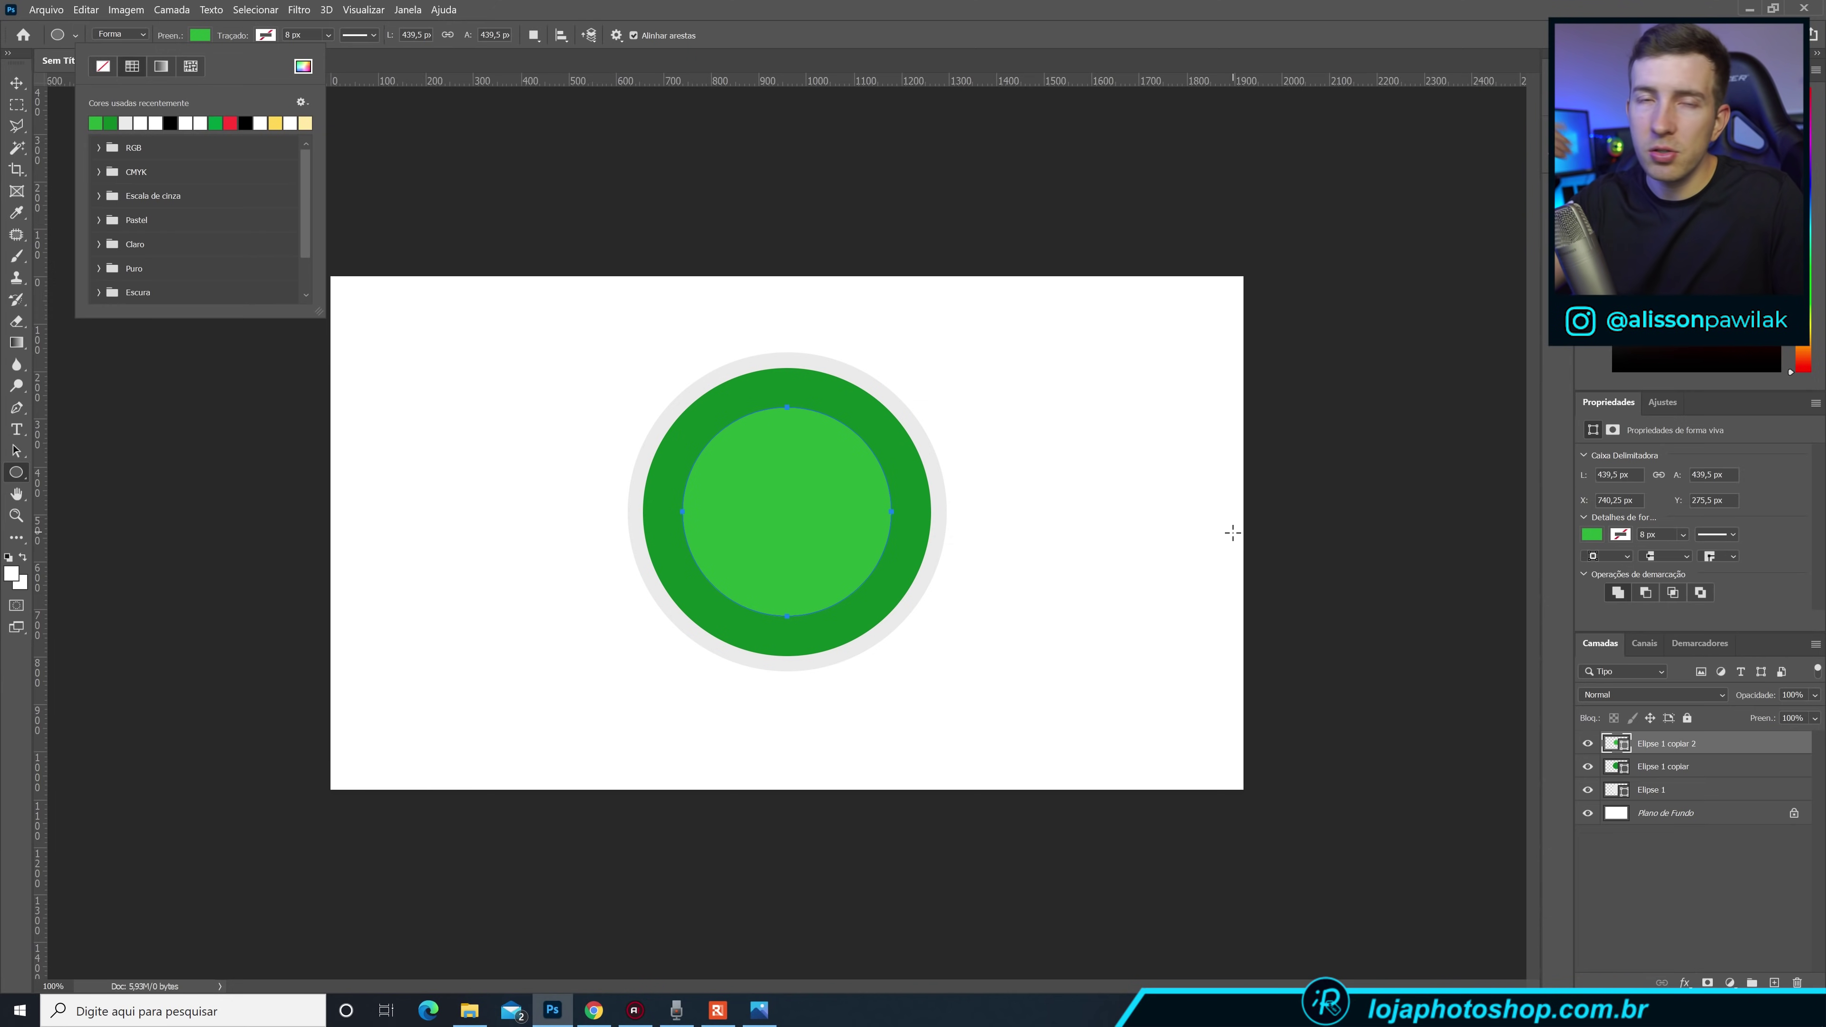
pyautogui.press('Escape')
pyautogui.hotkey('ctrl', 'j')
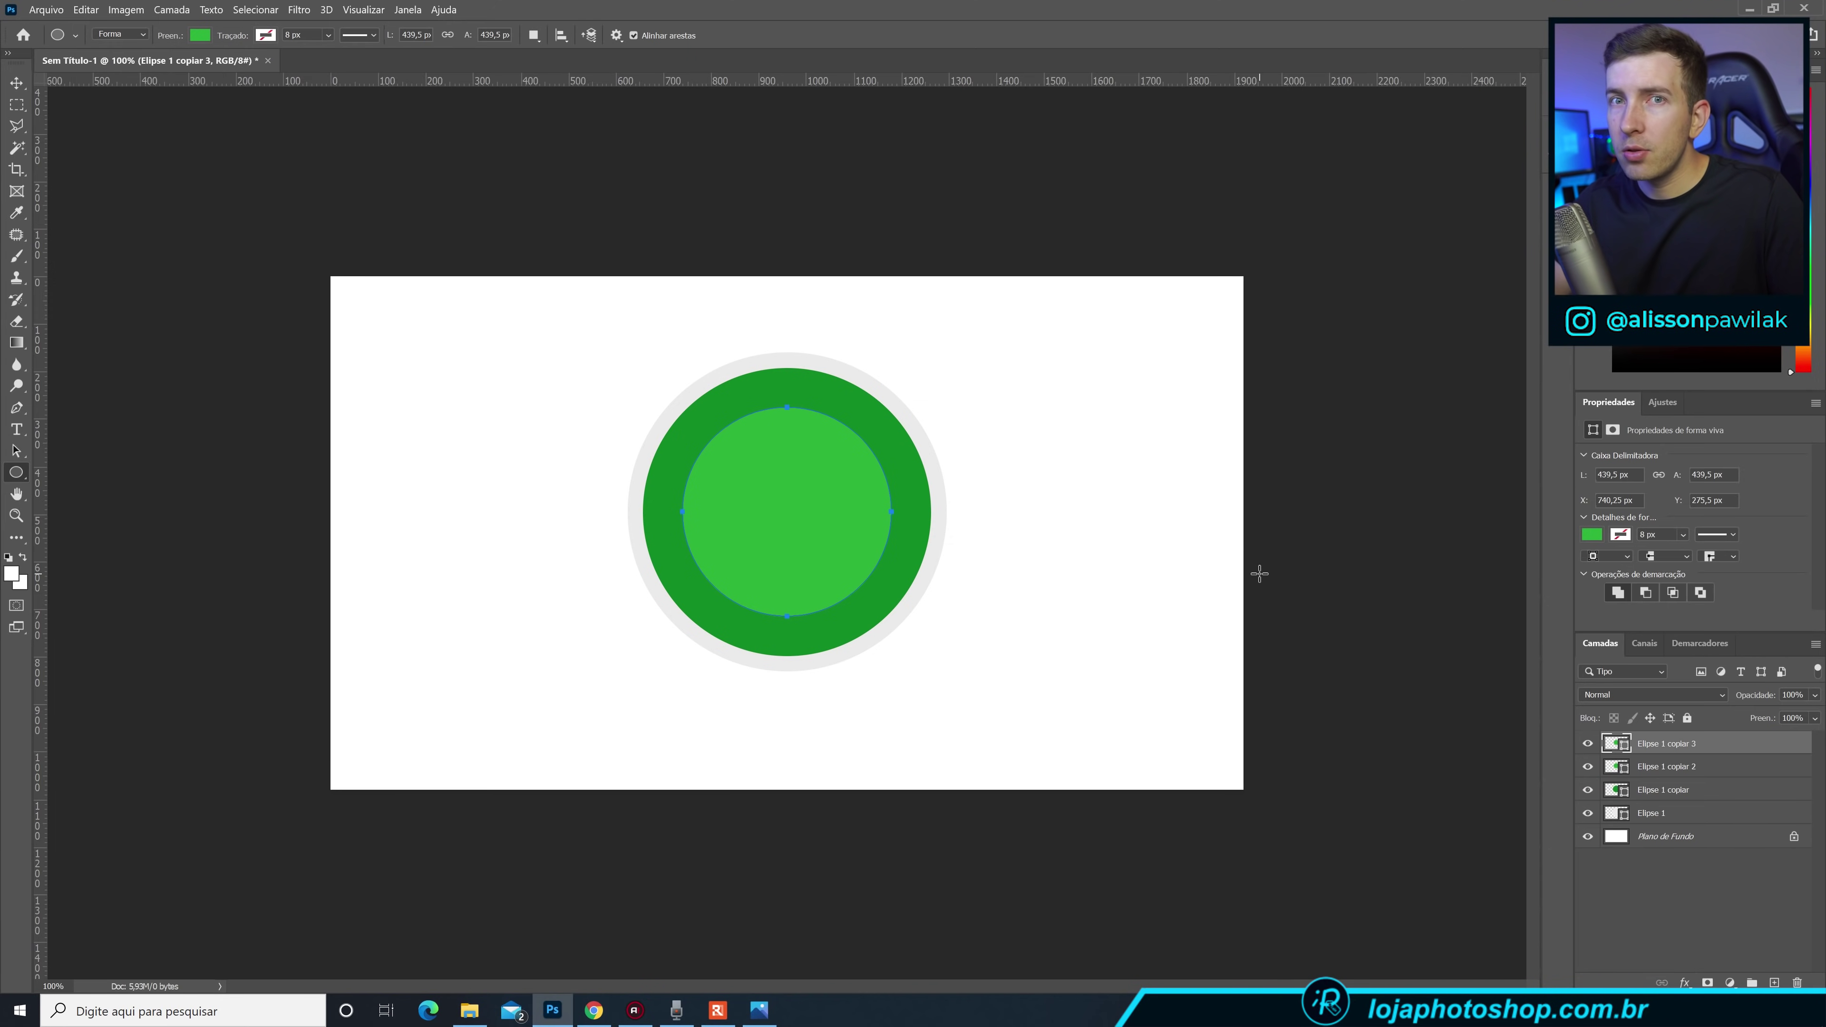
pyautogui.hotkey('ctrl', 't')
# Shrink the newest circle to about 55% and fill it a pale green.
pyautogui.moveTo(892, 410); pyautogui.dragTo(830, 445)
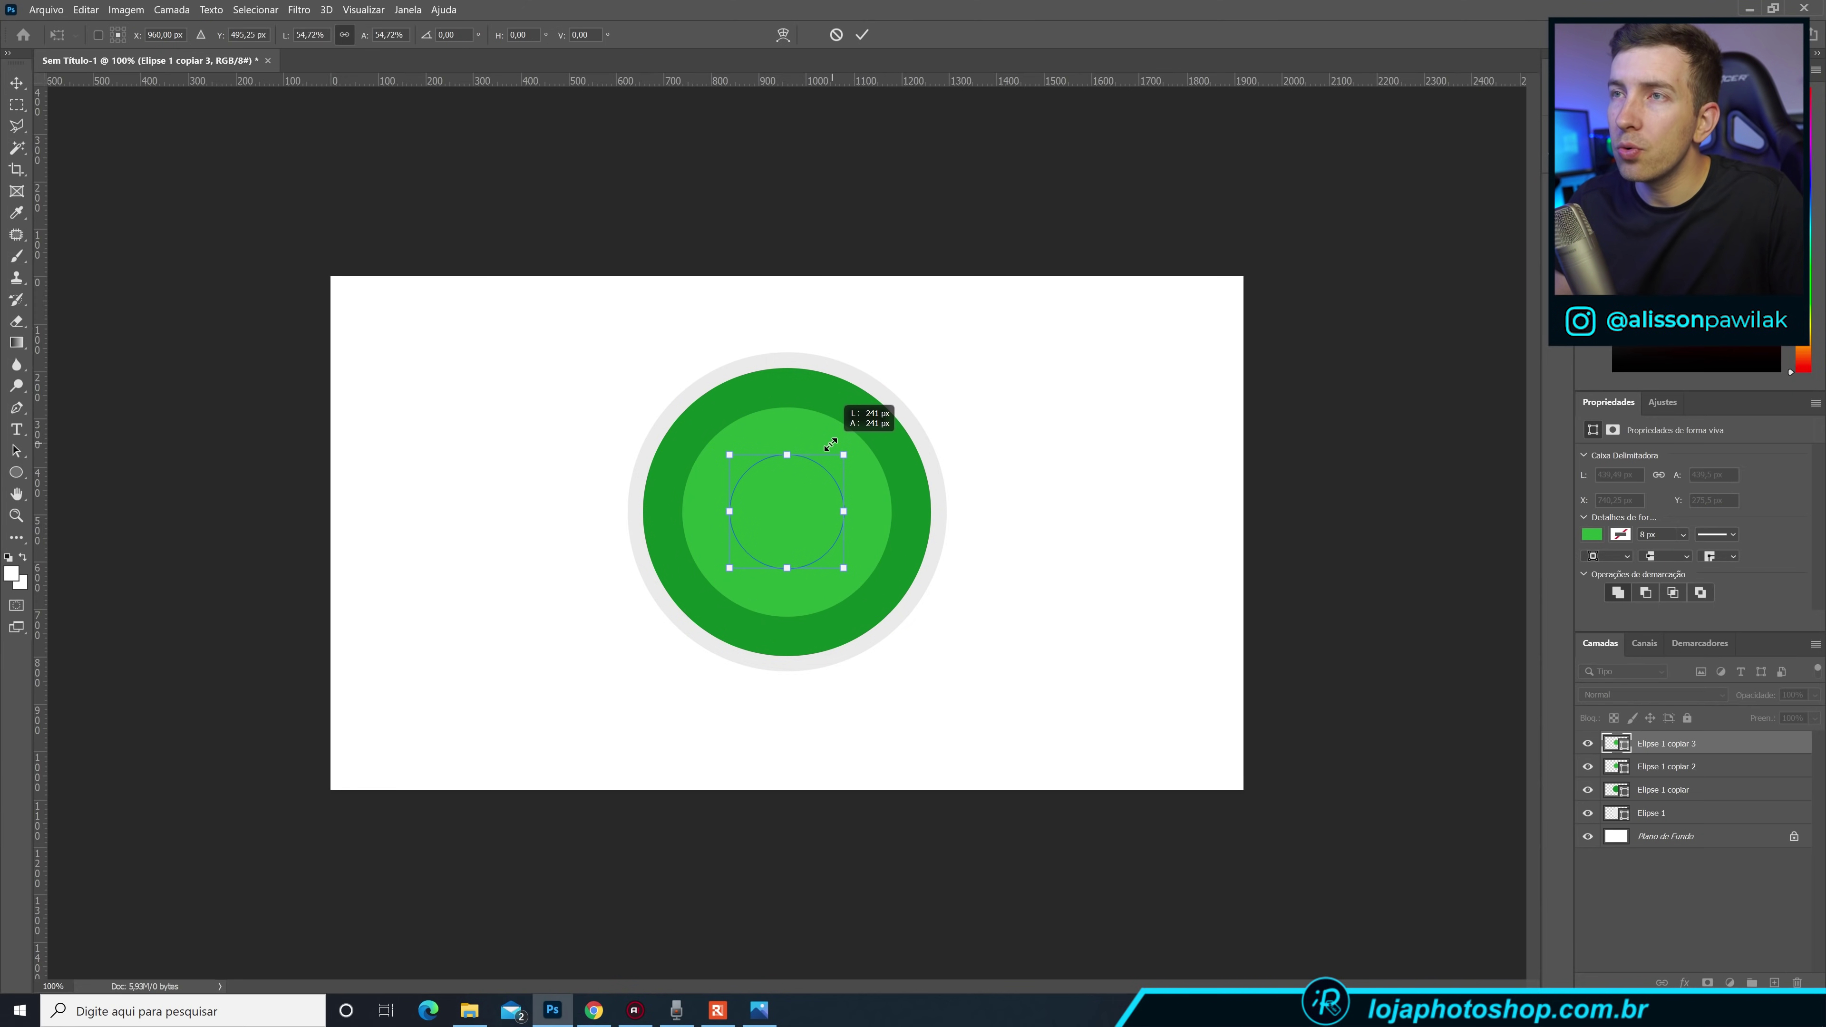
pyautogui.click(862, 35)
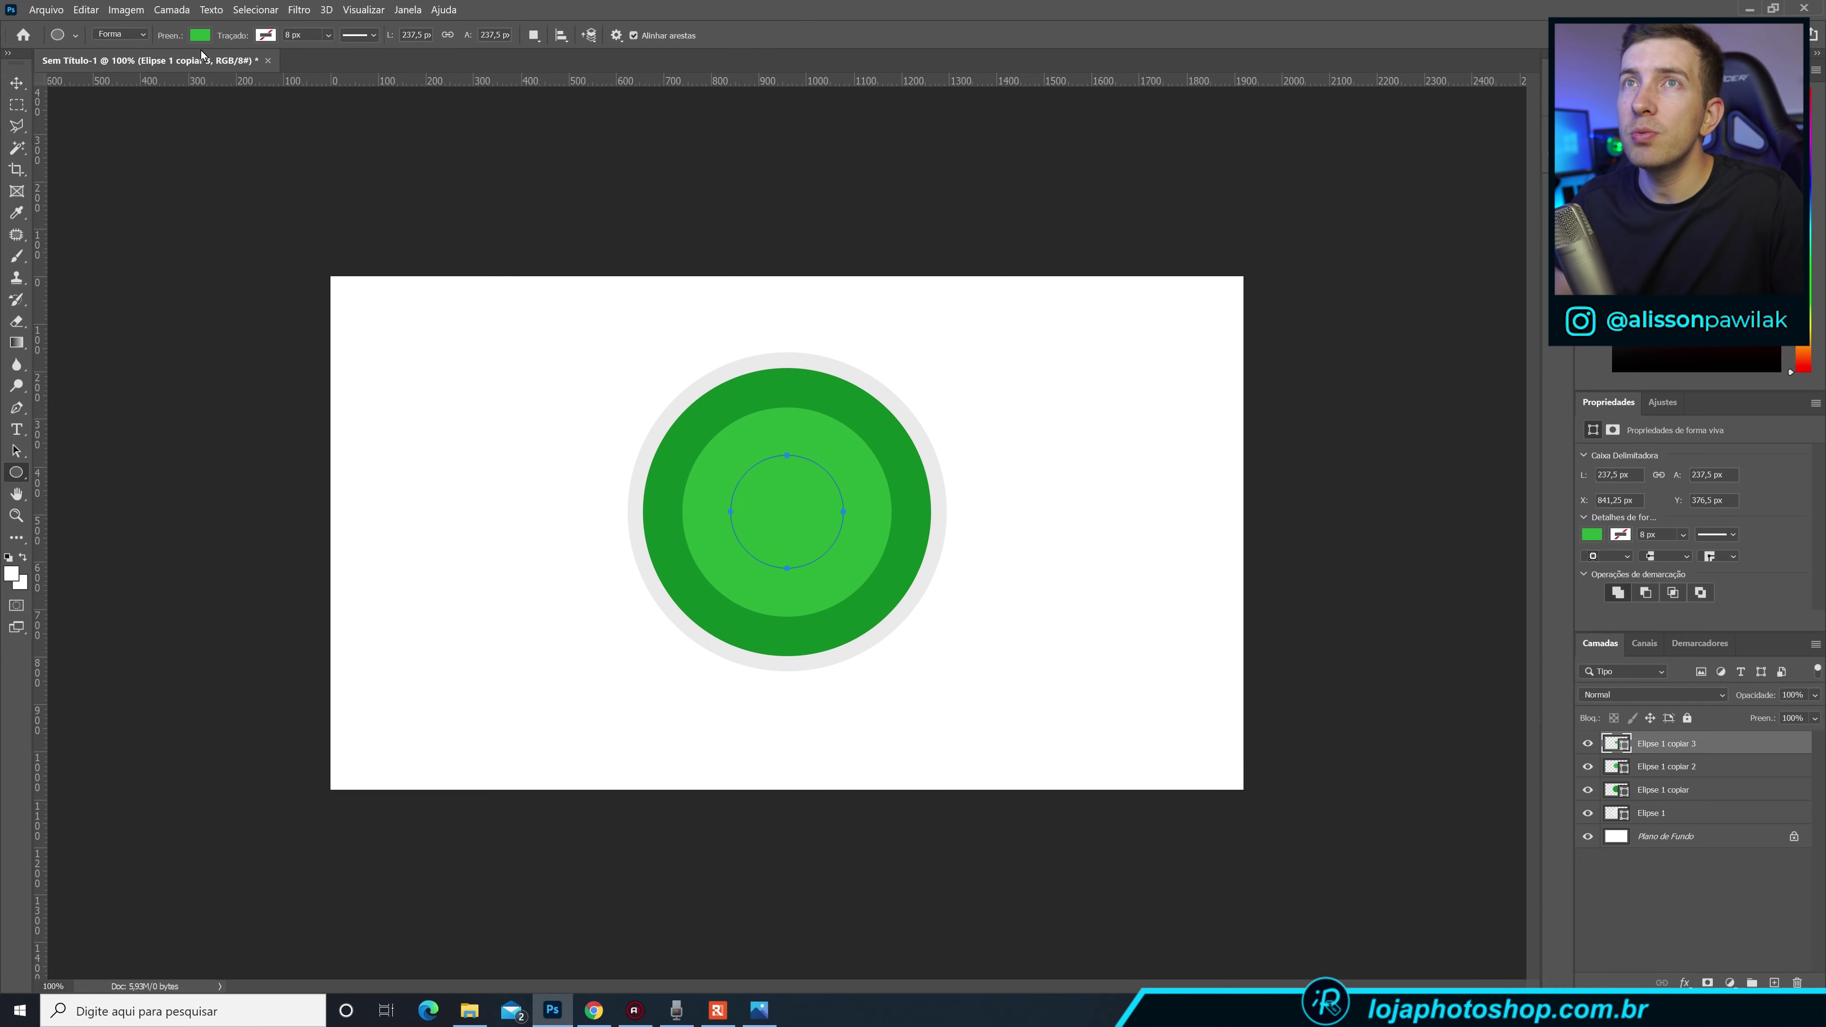
pyautogui.click(201, 36)
pyautogui.click(303, 67)
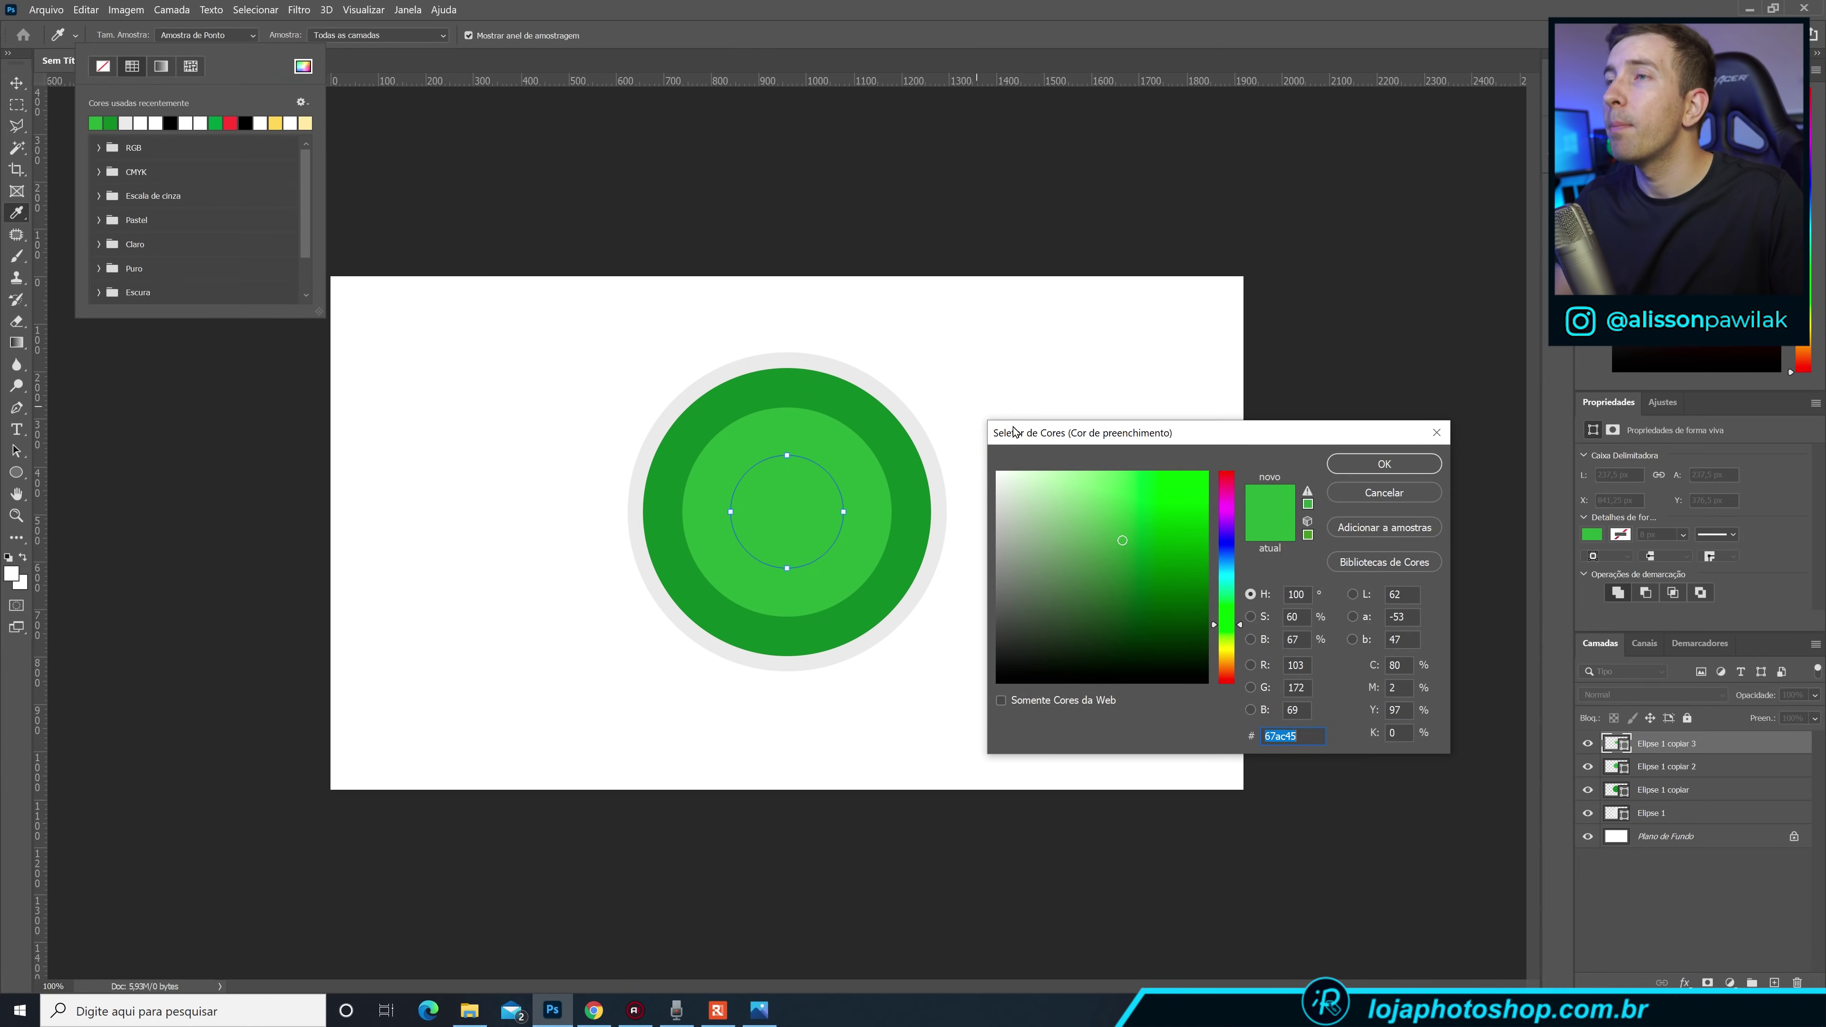
pyautogui.moveTo(1123, 539); pyautogui.dragTo(1102, 515)
pyautogui.click(1341, 468)
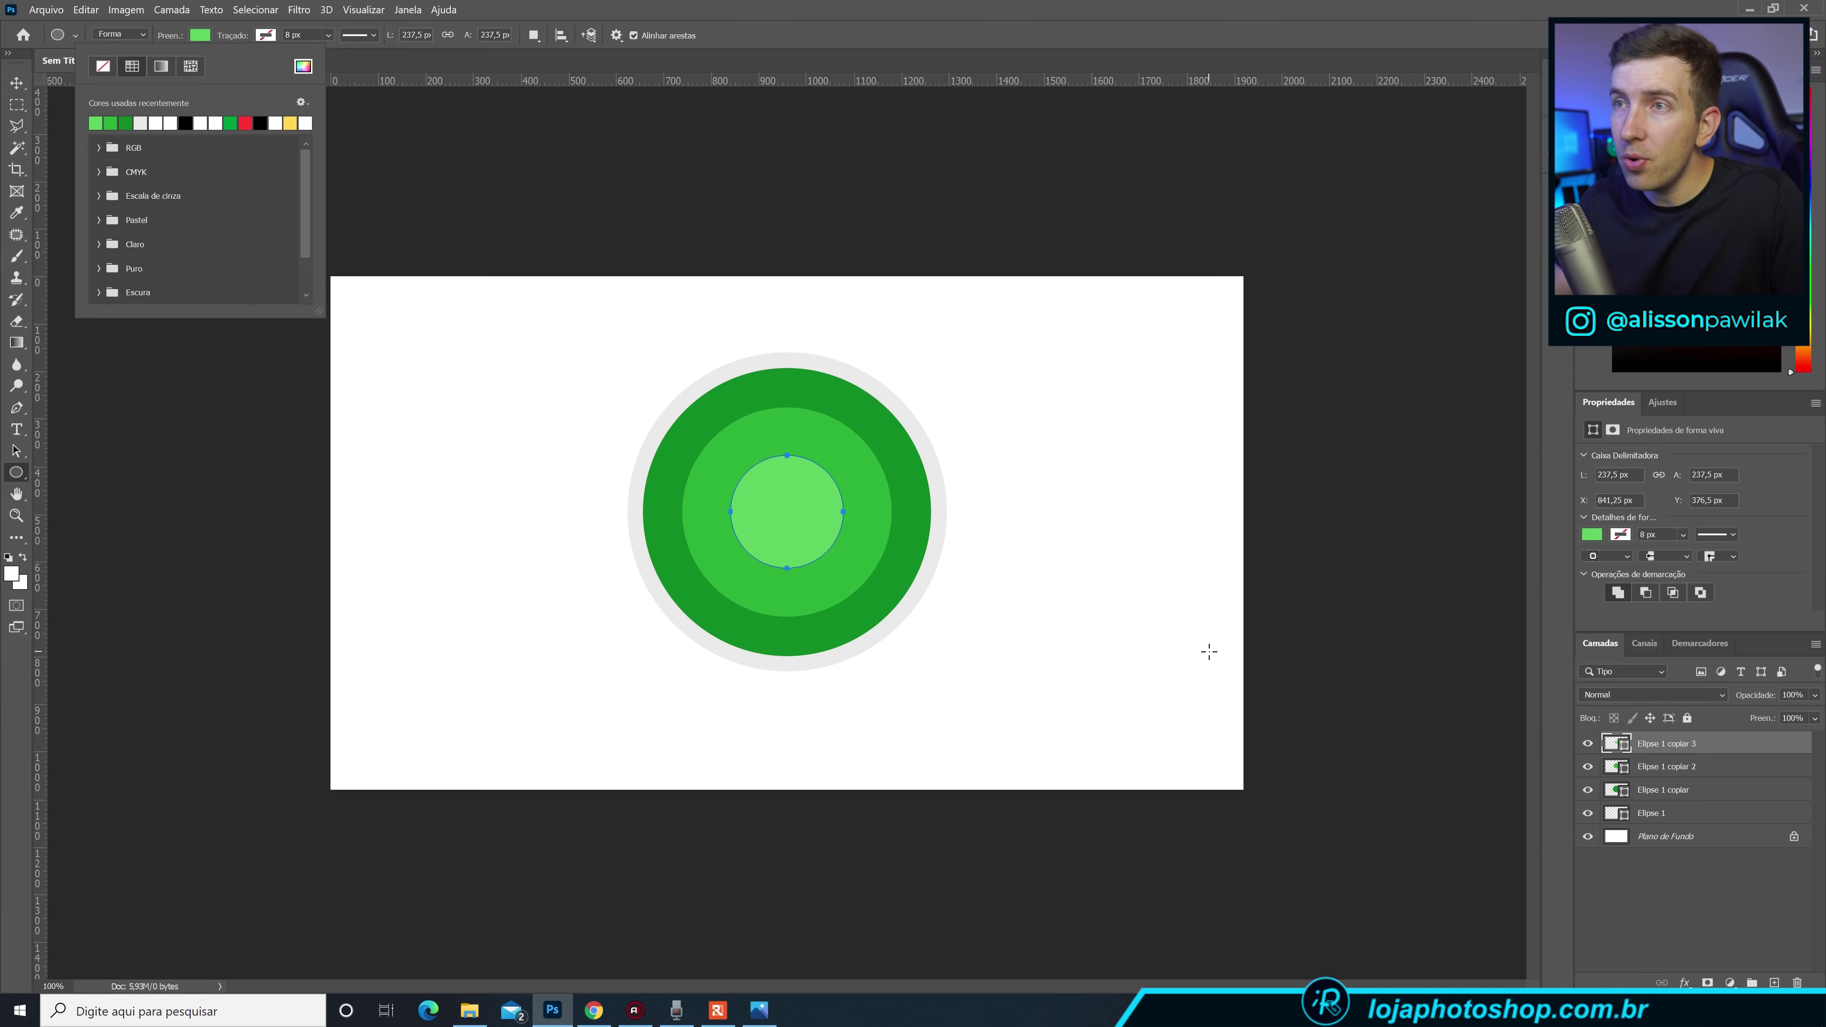
# Select the middle circle's layer Elipse 1 copiar 2, then switch to the web browser.
pyautogui.click(1685, 790)
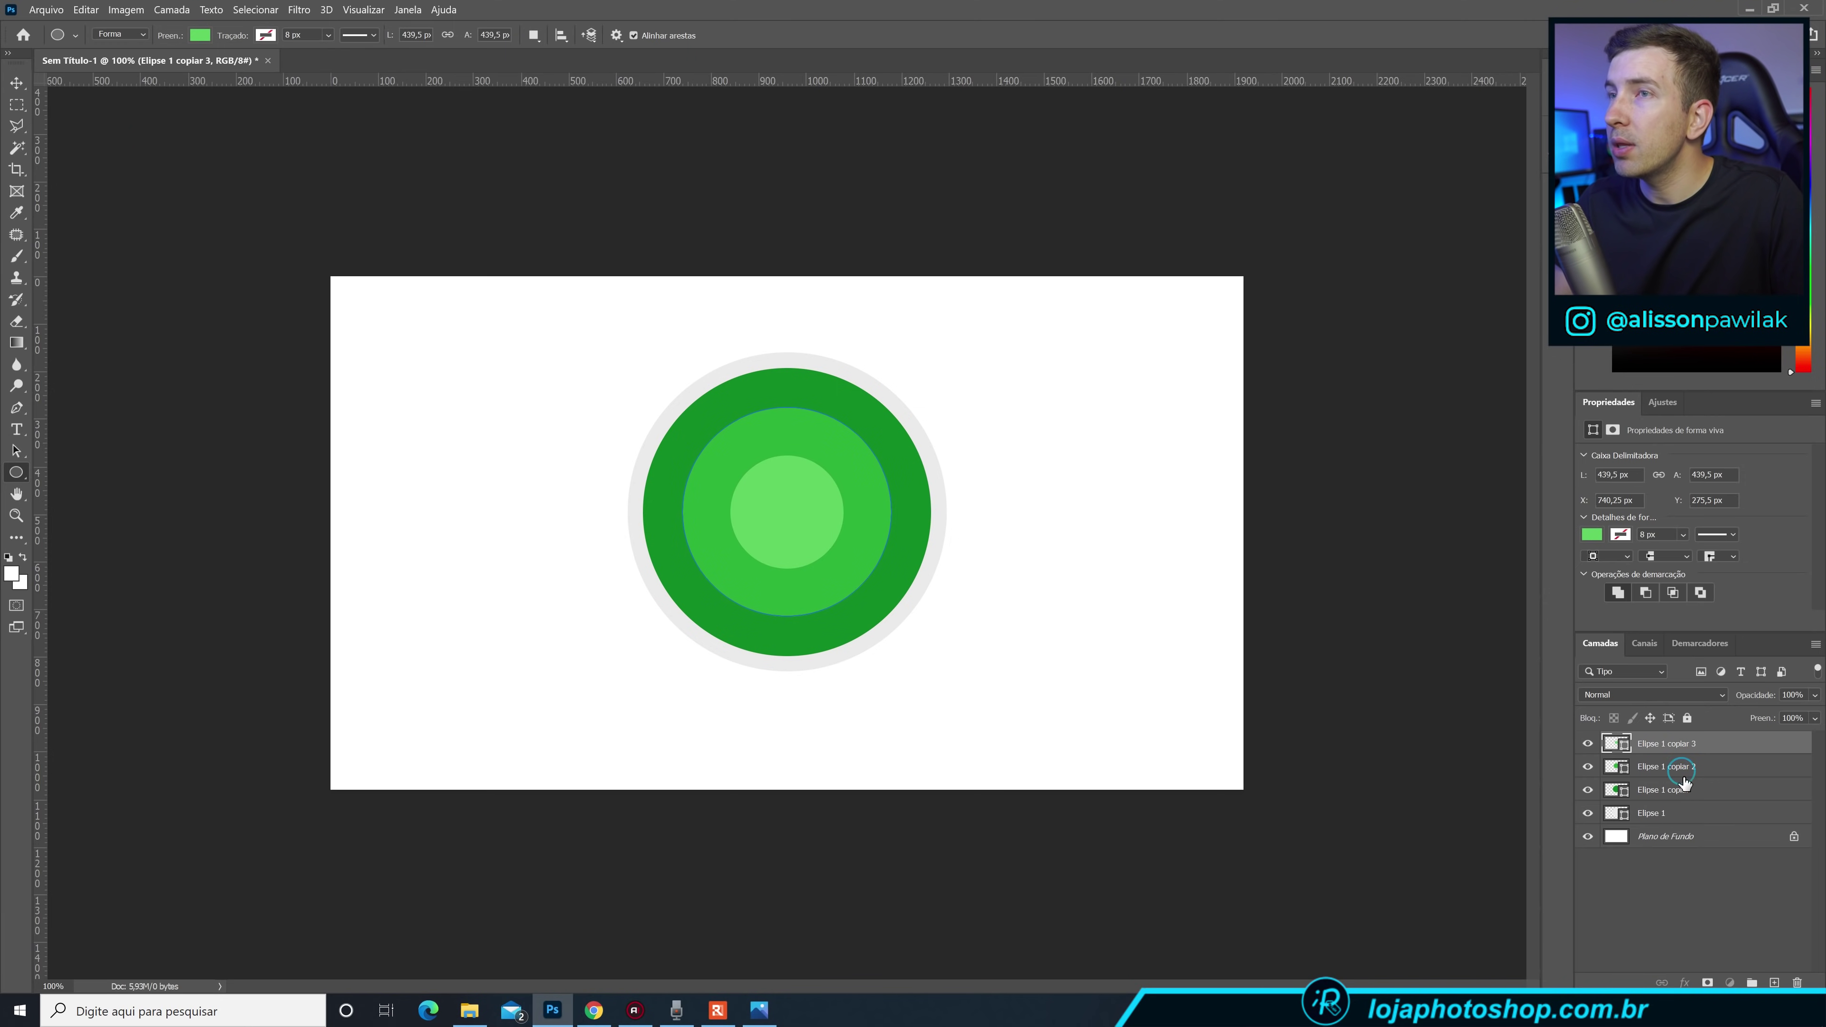
pyautogui.hotkey('alt', '[')
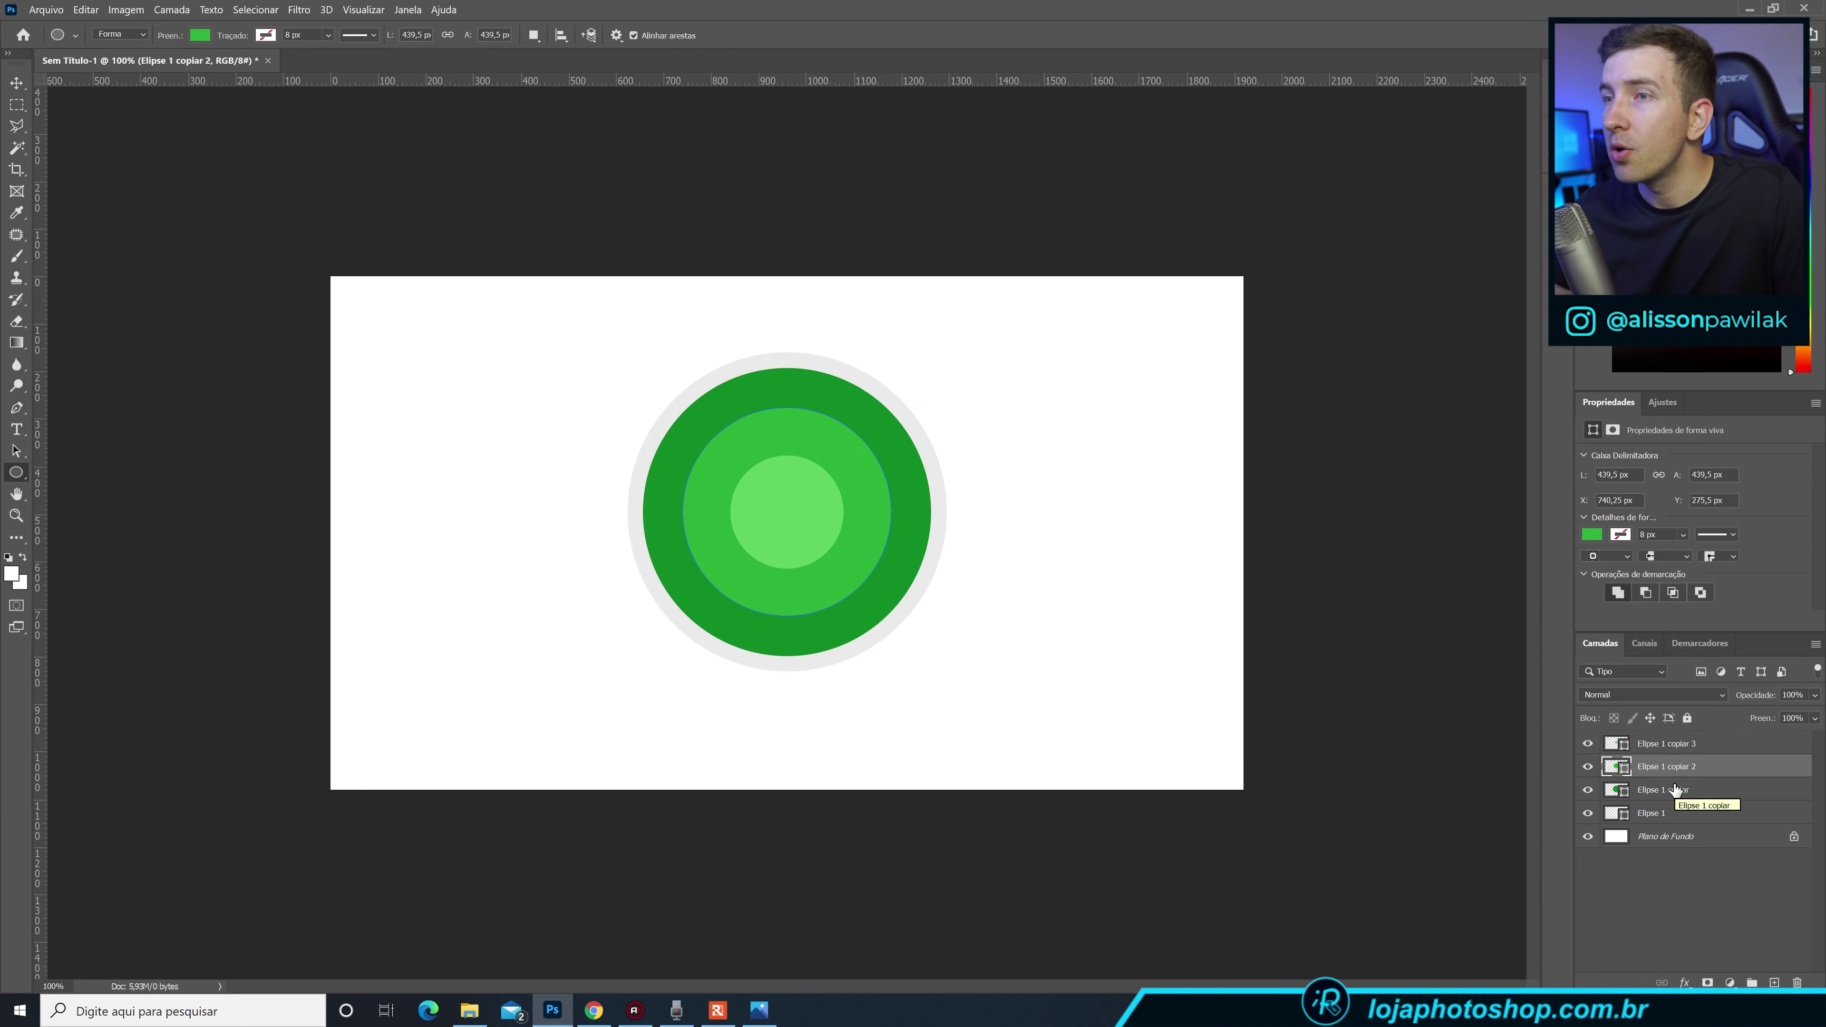
pyautogui.scroll(3, 1225, 510)
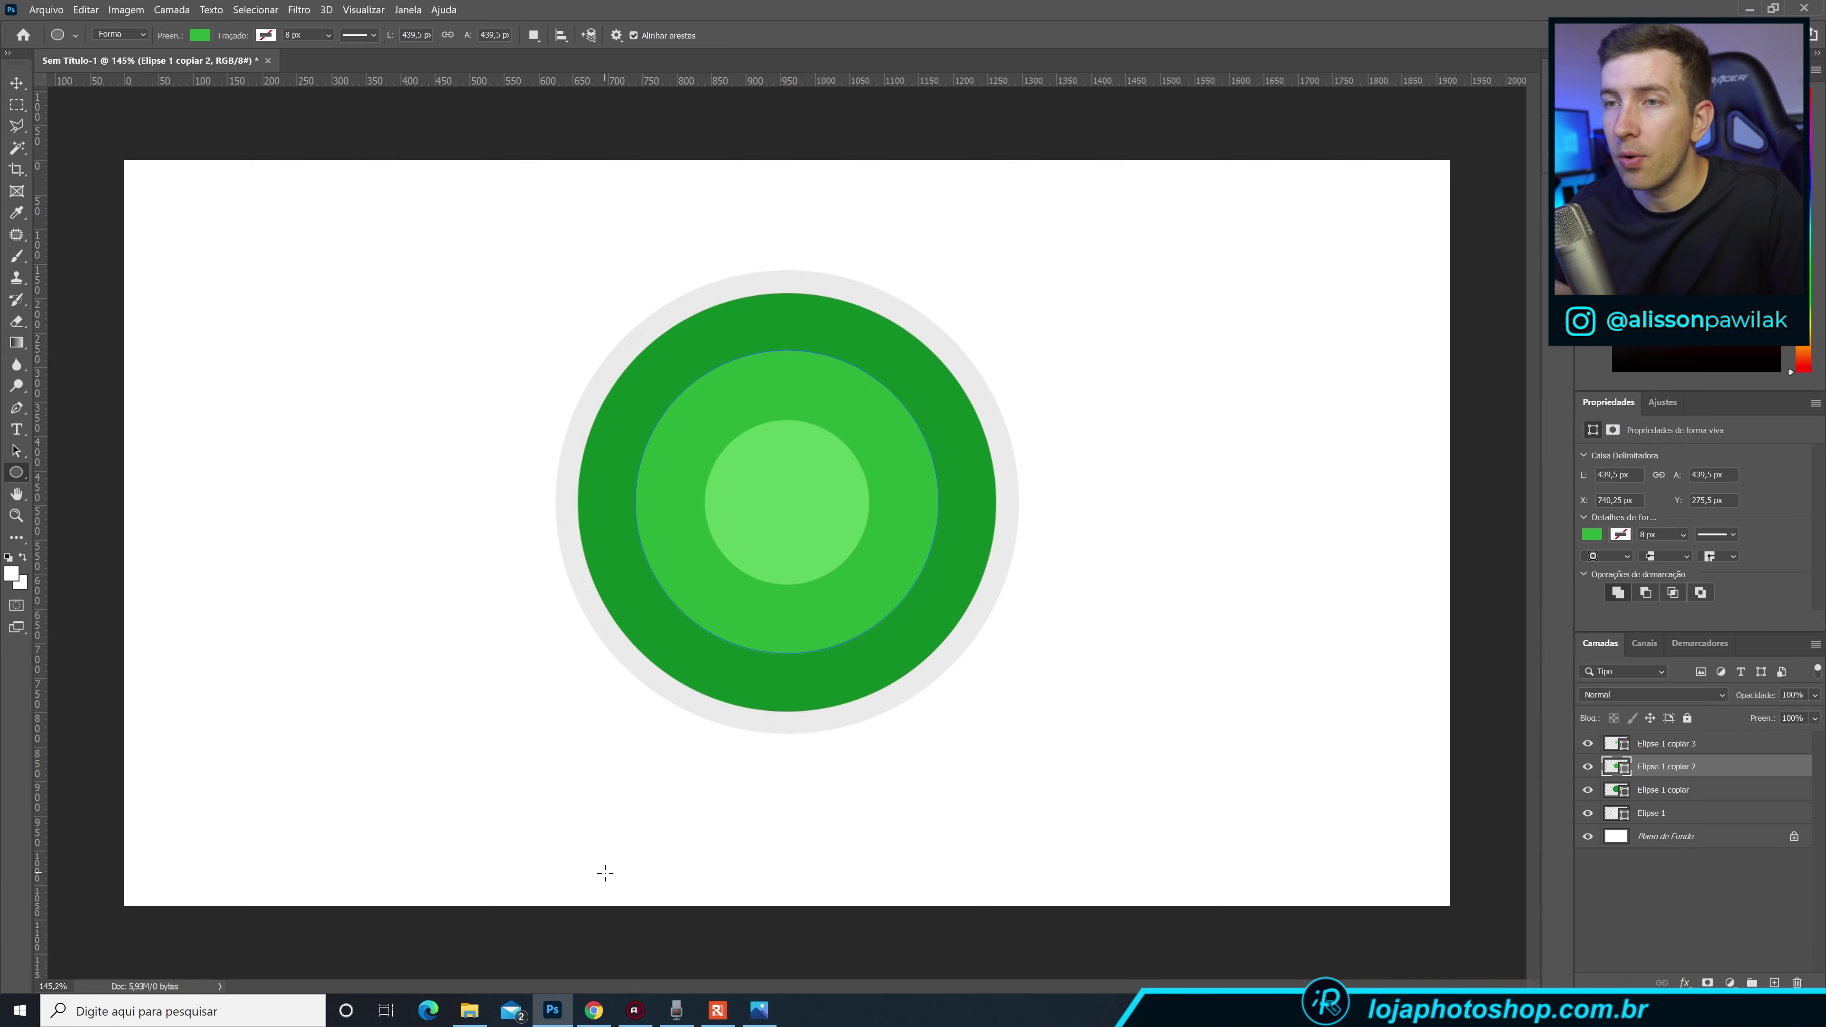
pyautogui.click(594, 1011)
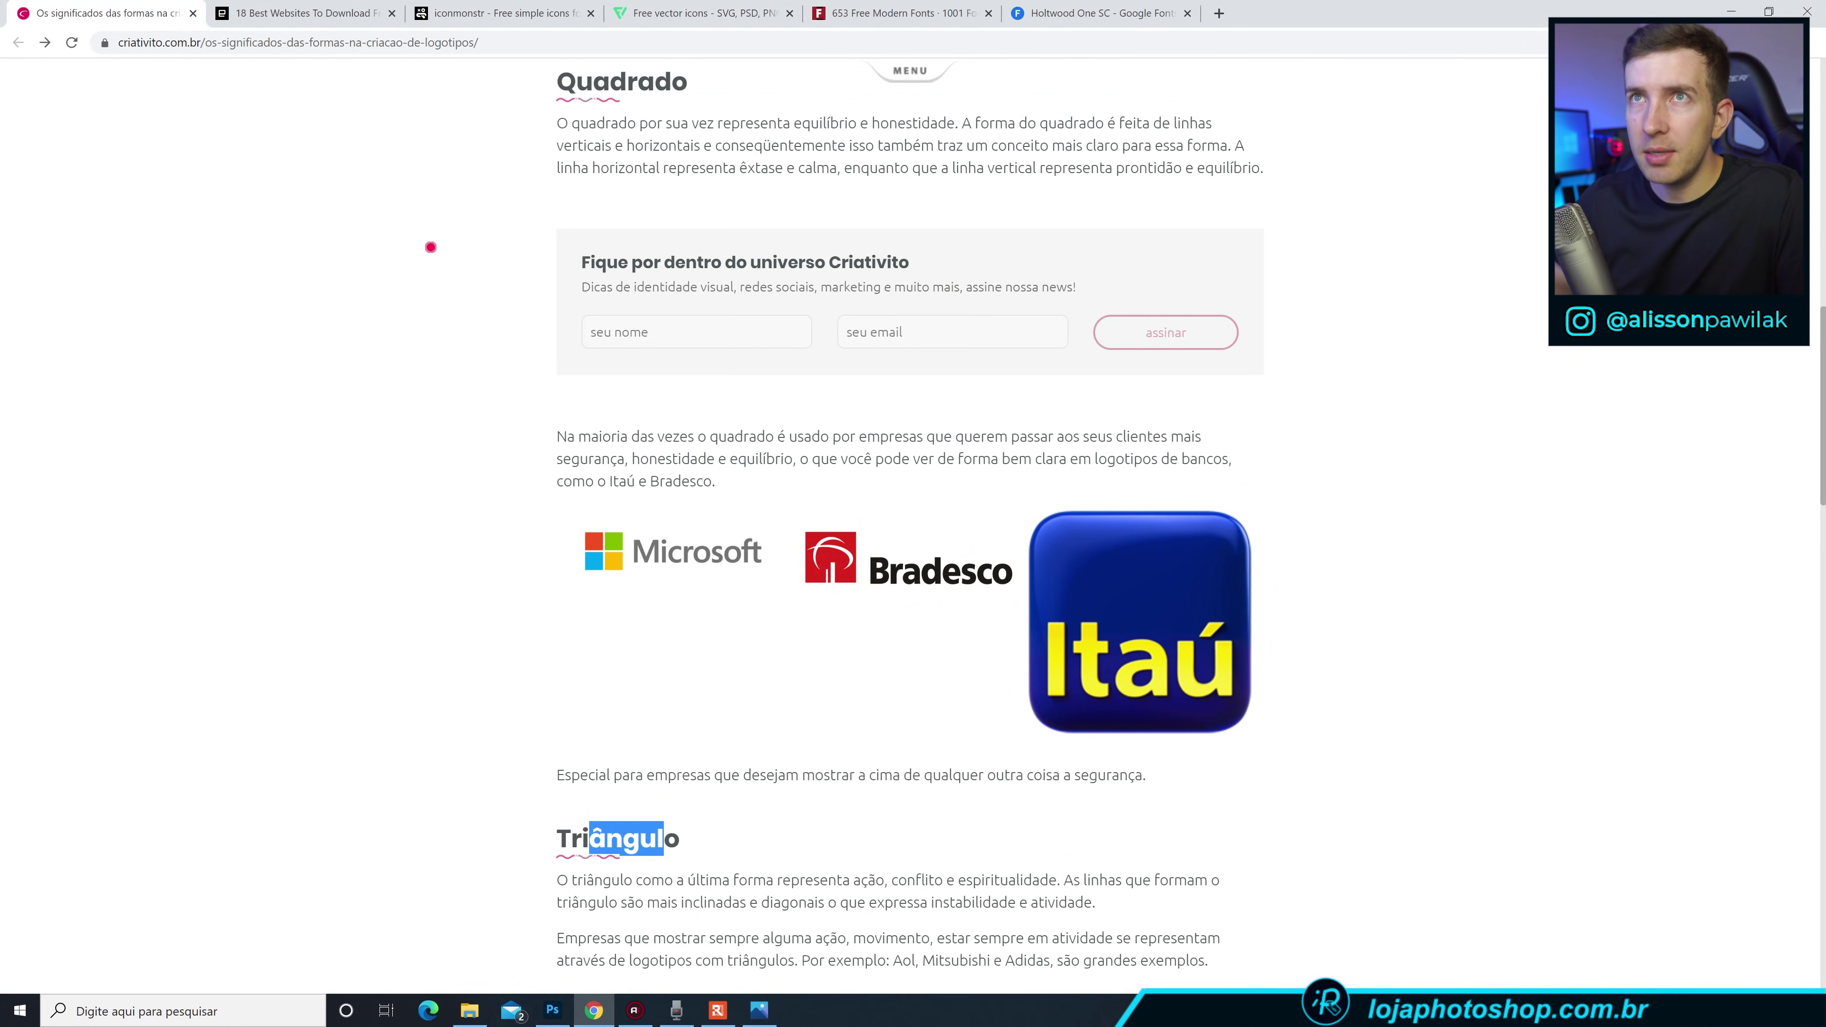
# Skim the engadget '18 Best Websites' free-icon article, then visit iconmonstr and Flaticon's home page.
pyautogui.click(329, 9)
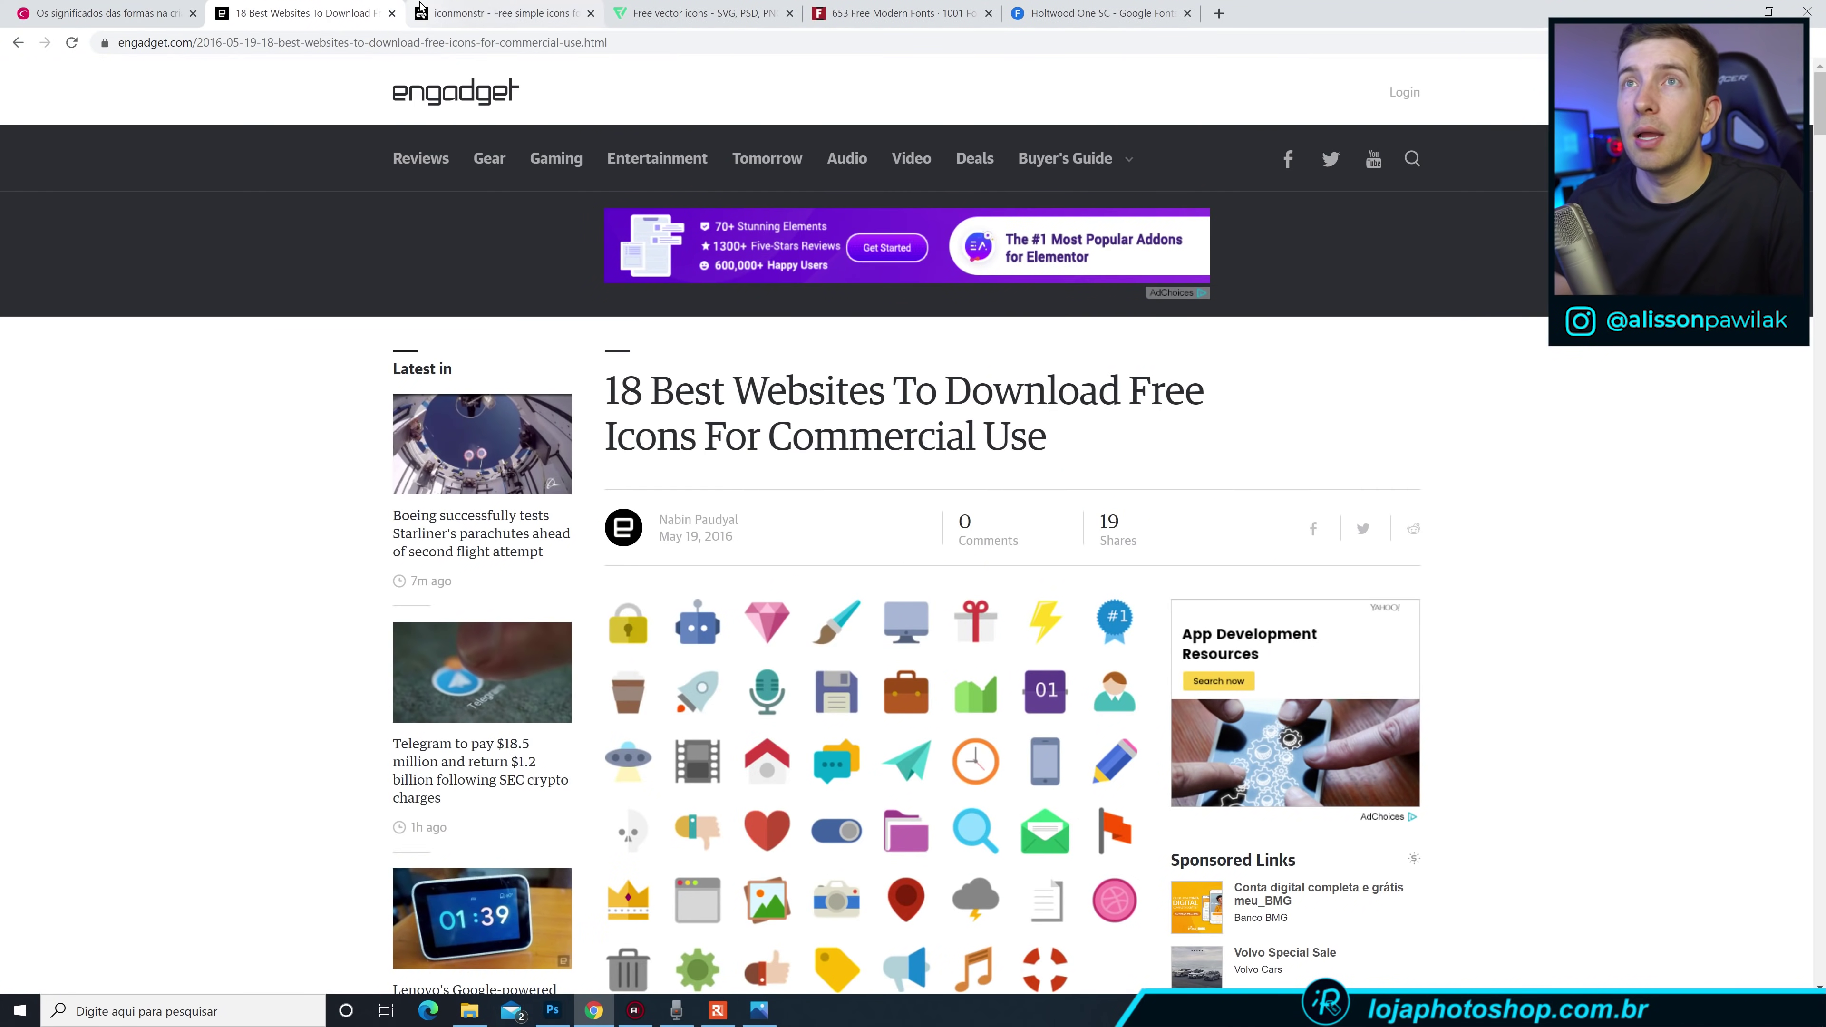
pyautogui.scroll(-5, 272, 386)
pyautogui.scroll(-5, 272, 386)
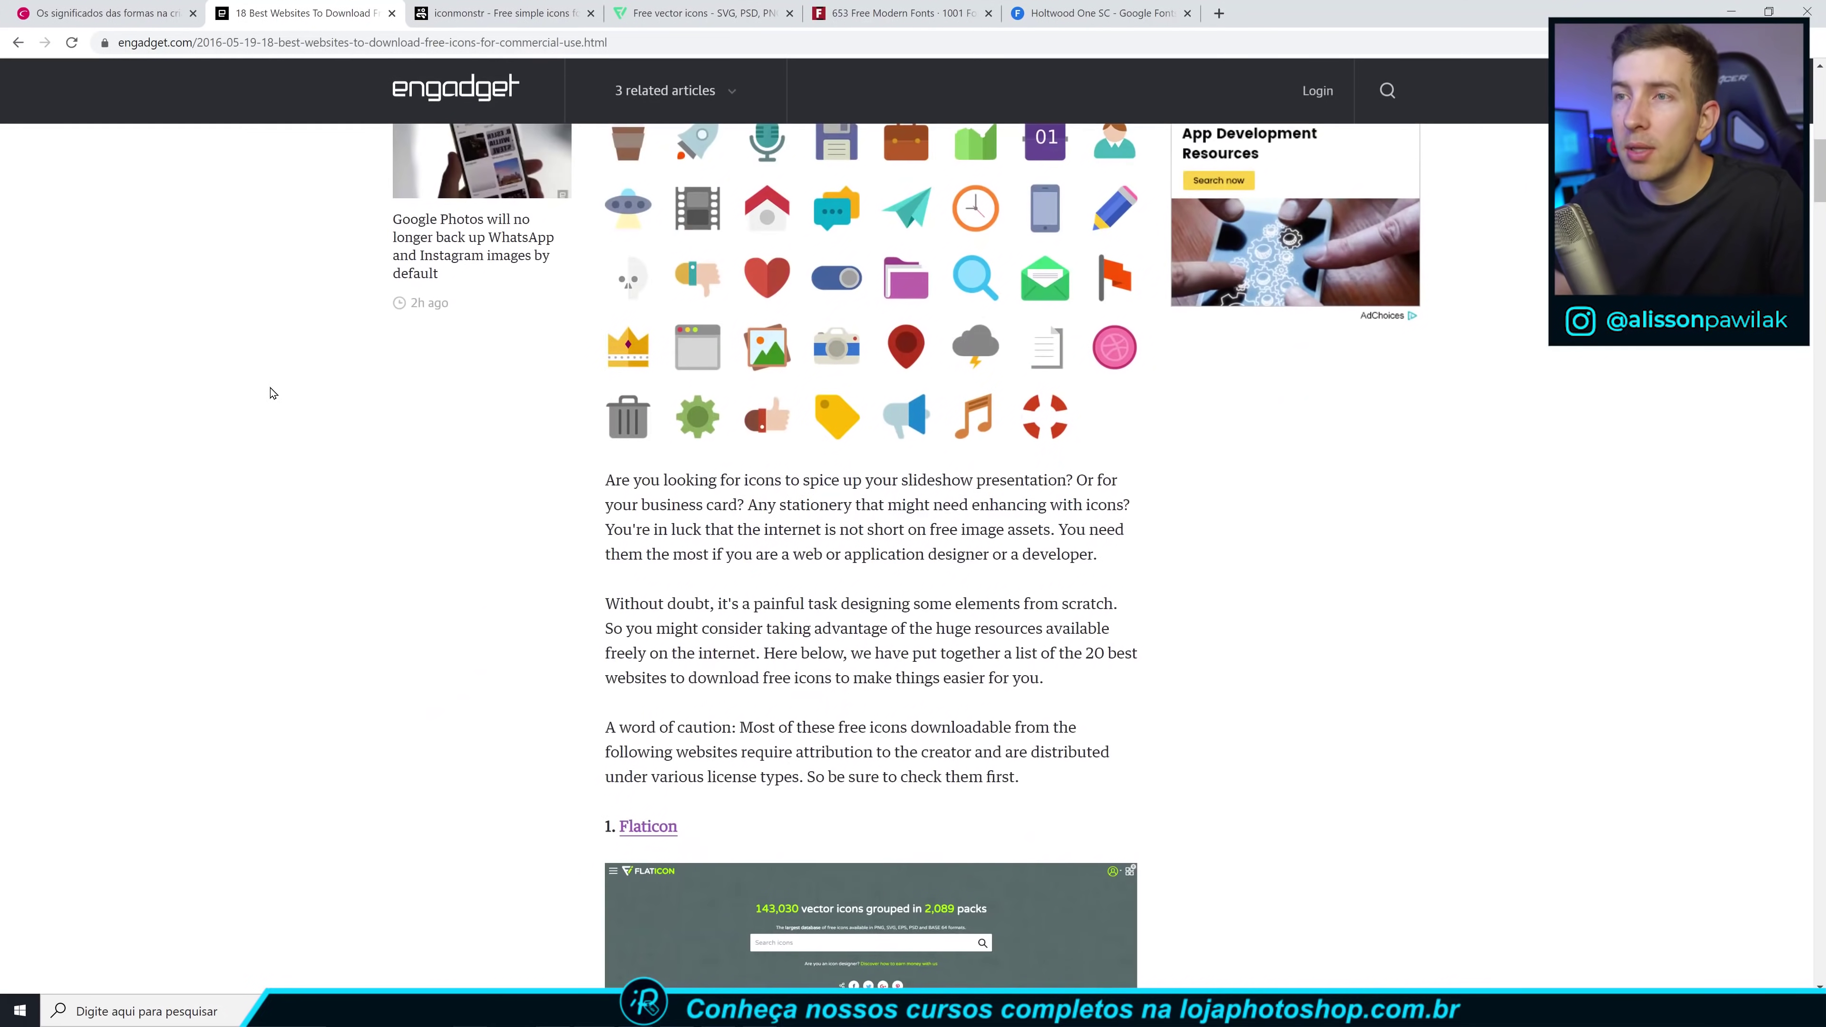
pyautogui.scroll(-5, 273, 388)
pyautogui.scroll(-5, 272, 392)
pyautogui.scroll(-3, 271, 397)
pyautogui.scroll(-8, 270, 396)
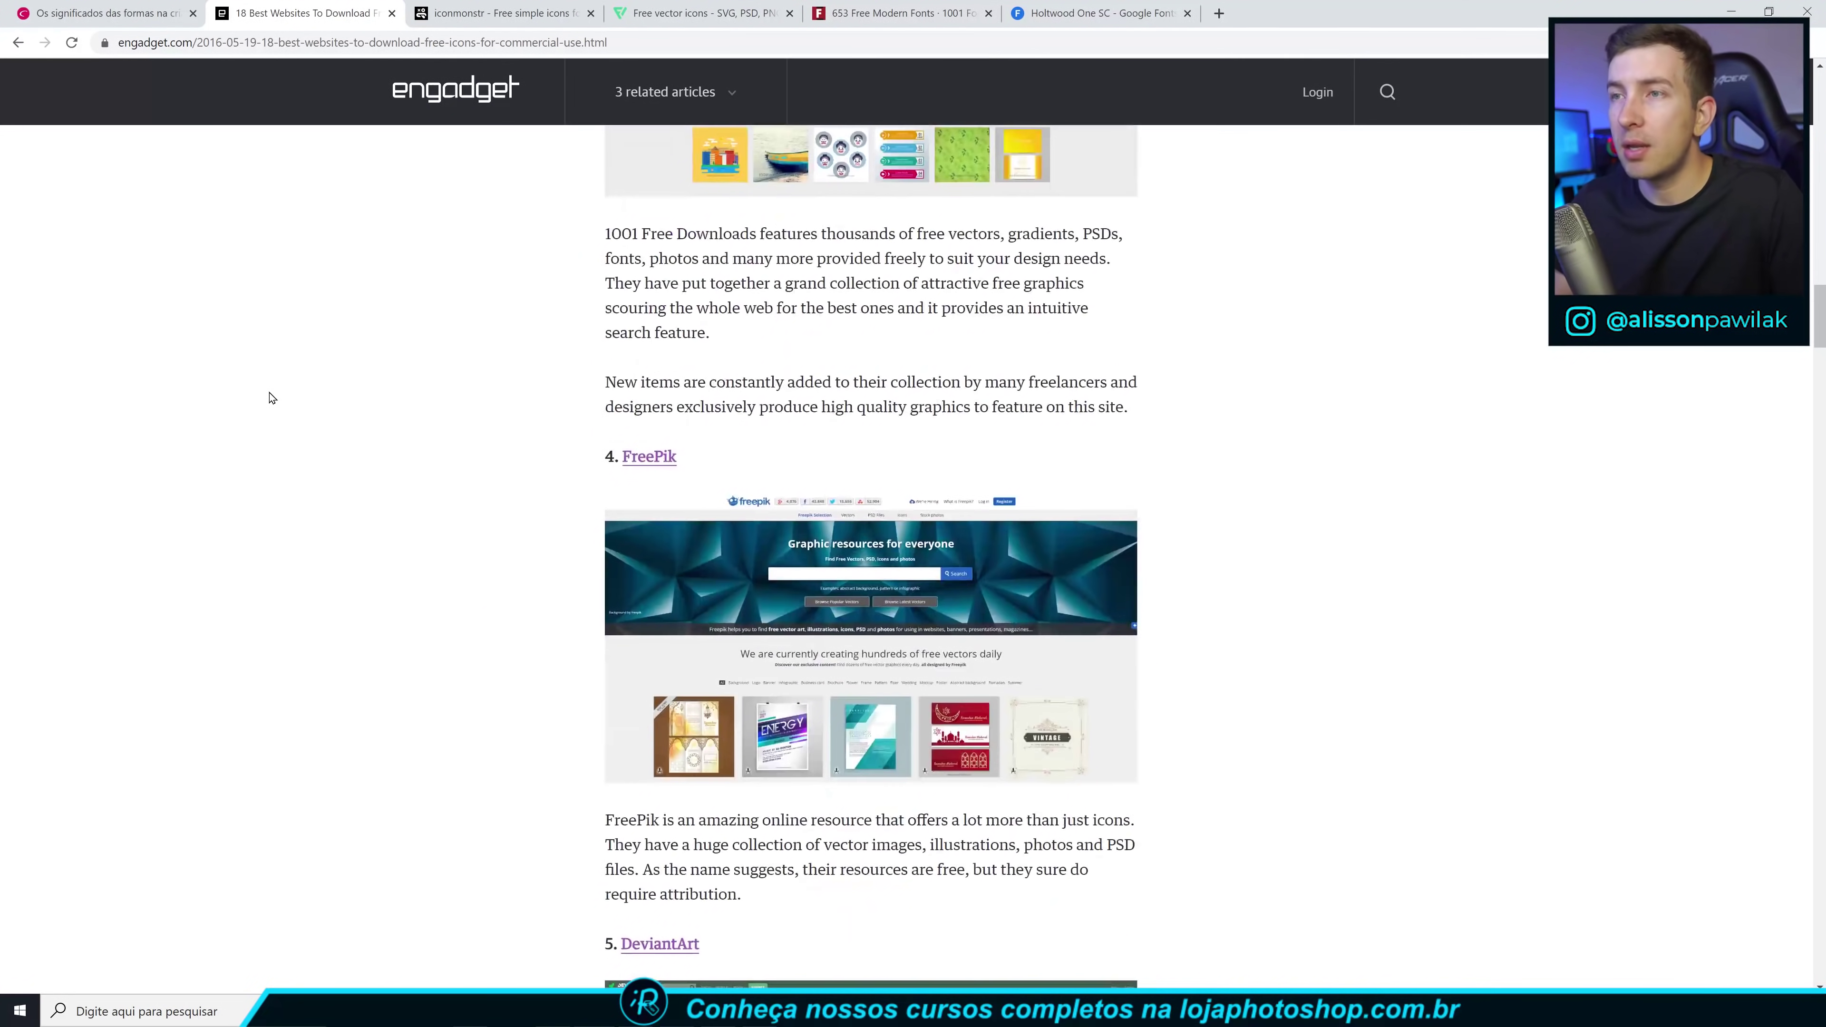
pyautogui.click(503, 13)
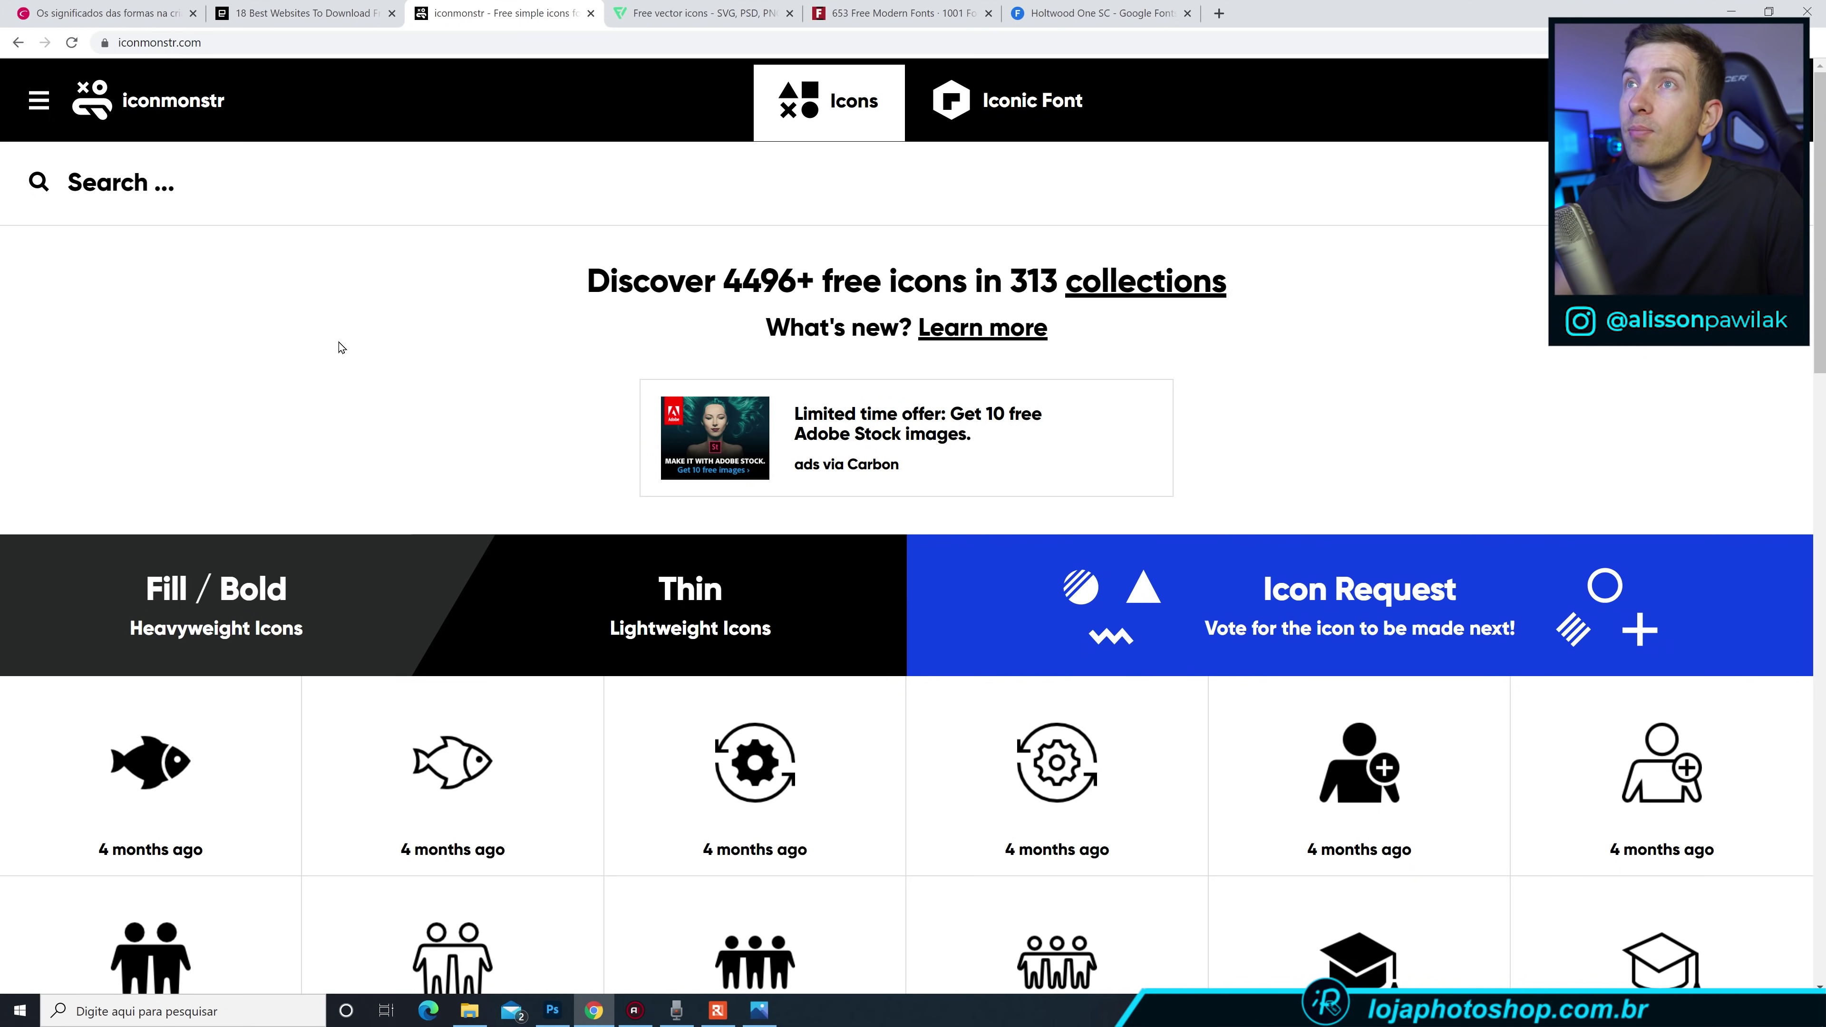
pyautogui.click(691, 8)
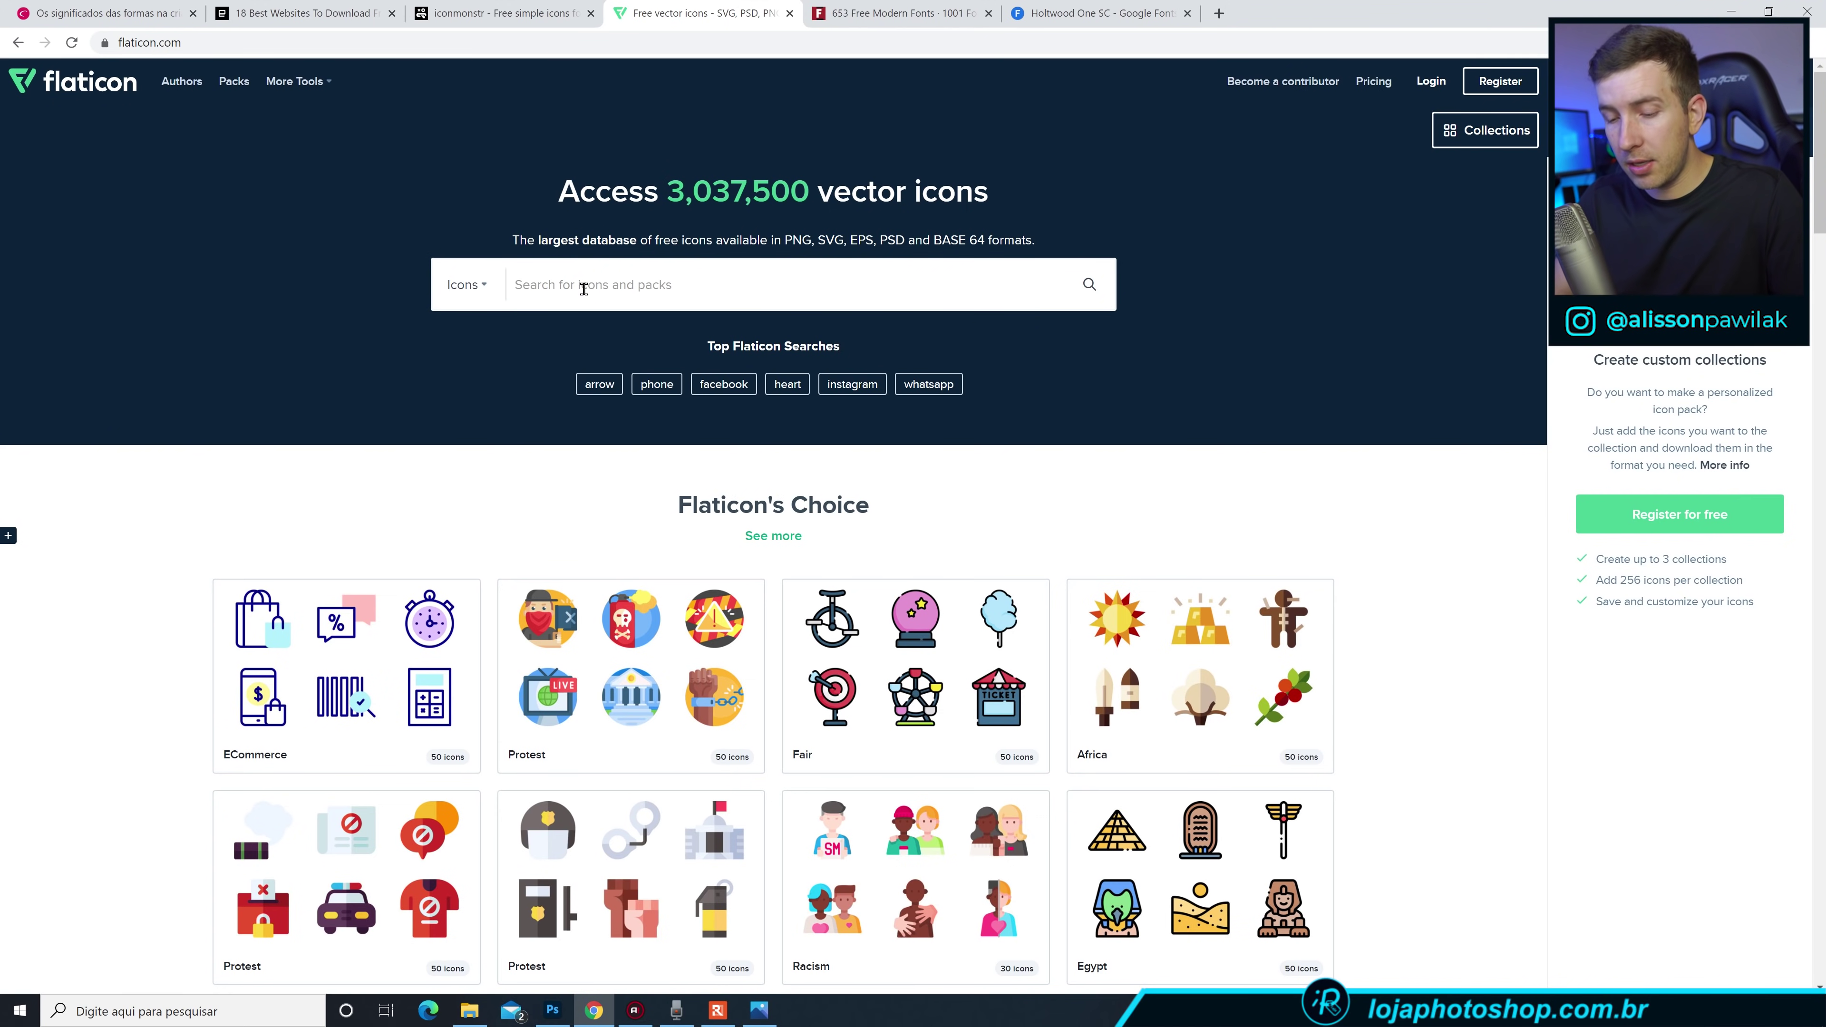
# Search Flaticon for 'dog' icons and filter the results to free icons only.
pyautogui.click(584, 289)
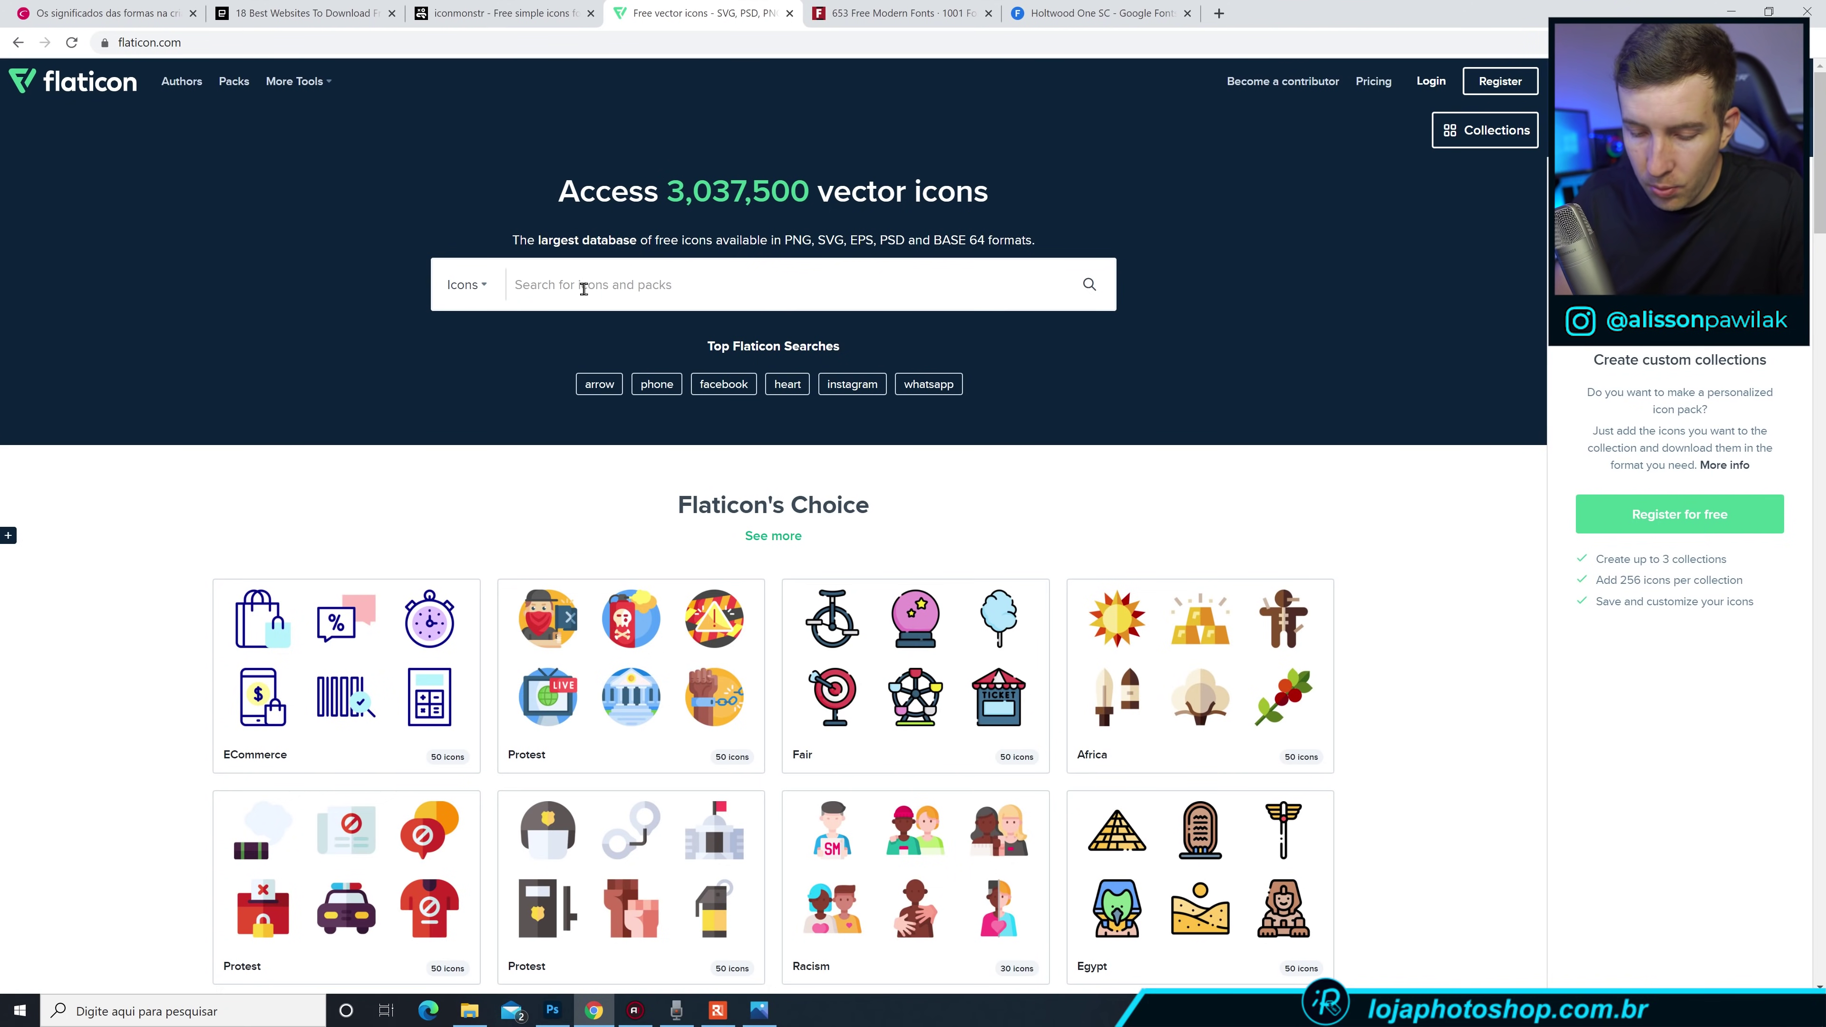
pyautogui.write('dog')
pyautogui.press('Return')
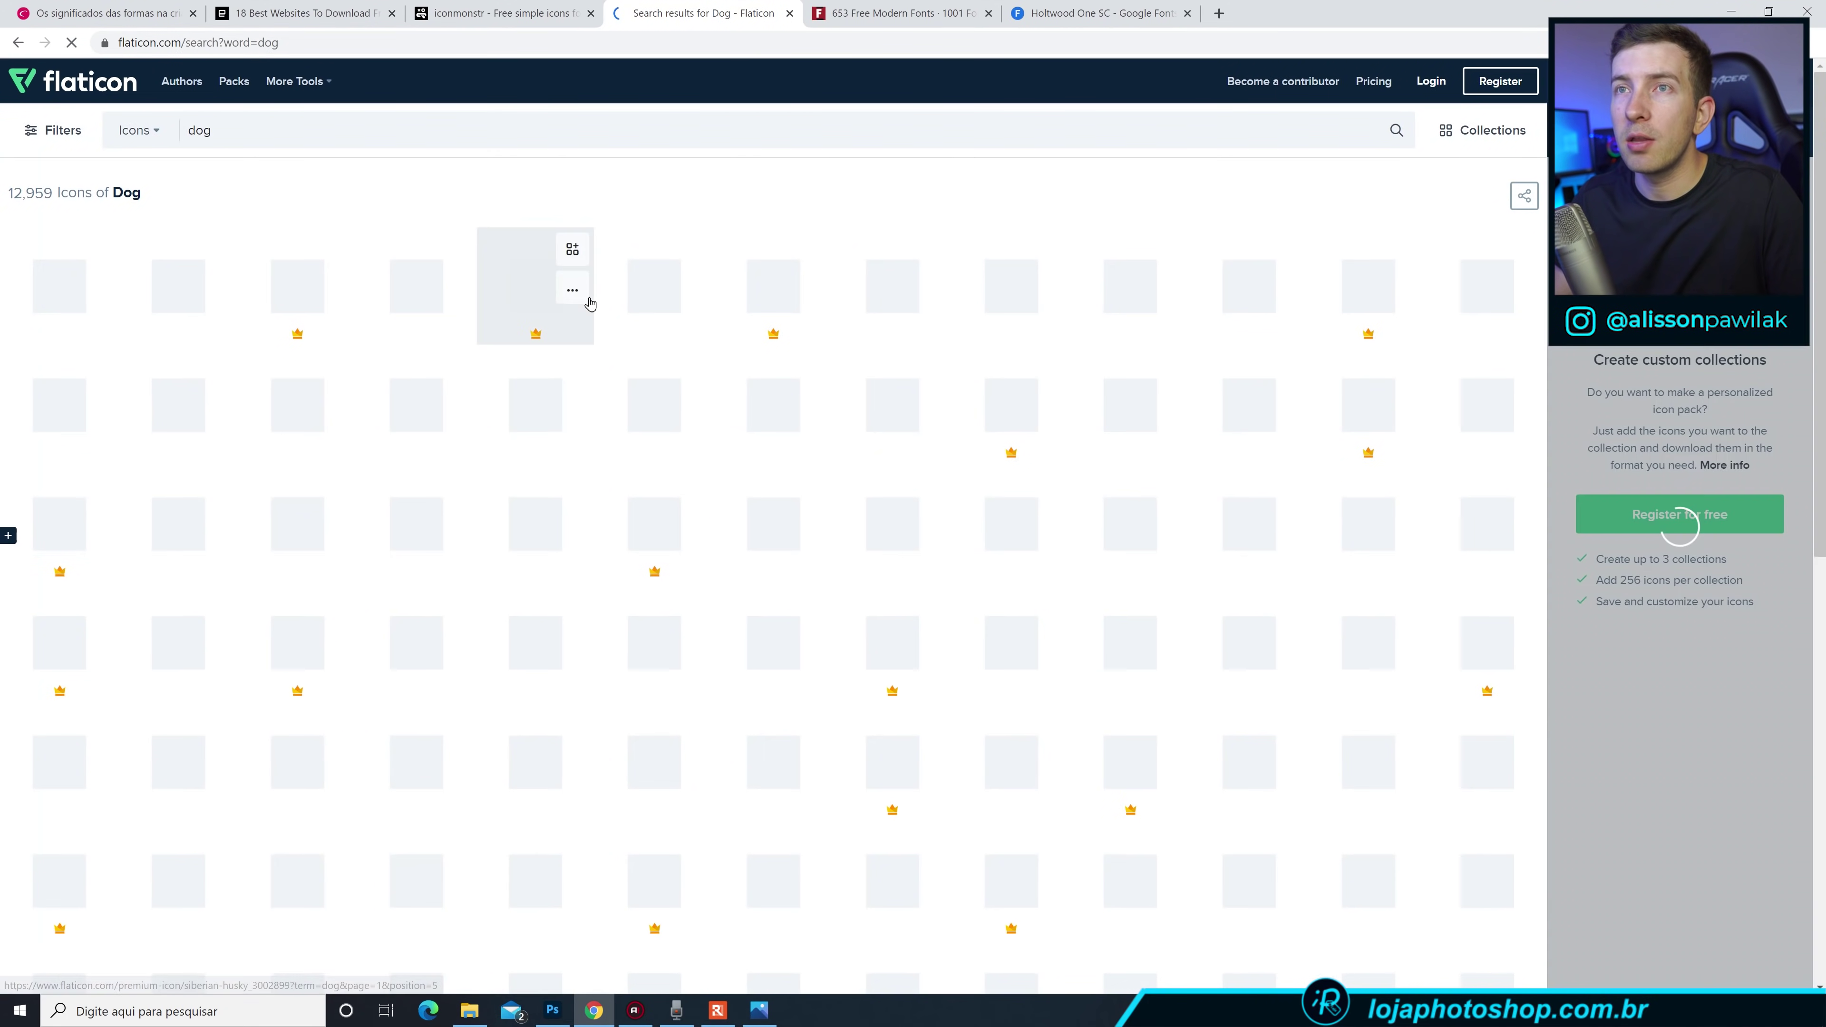
pyautogui.click(52, 130)
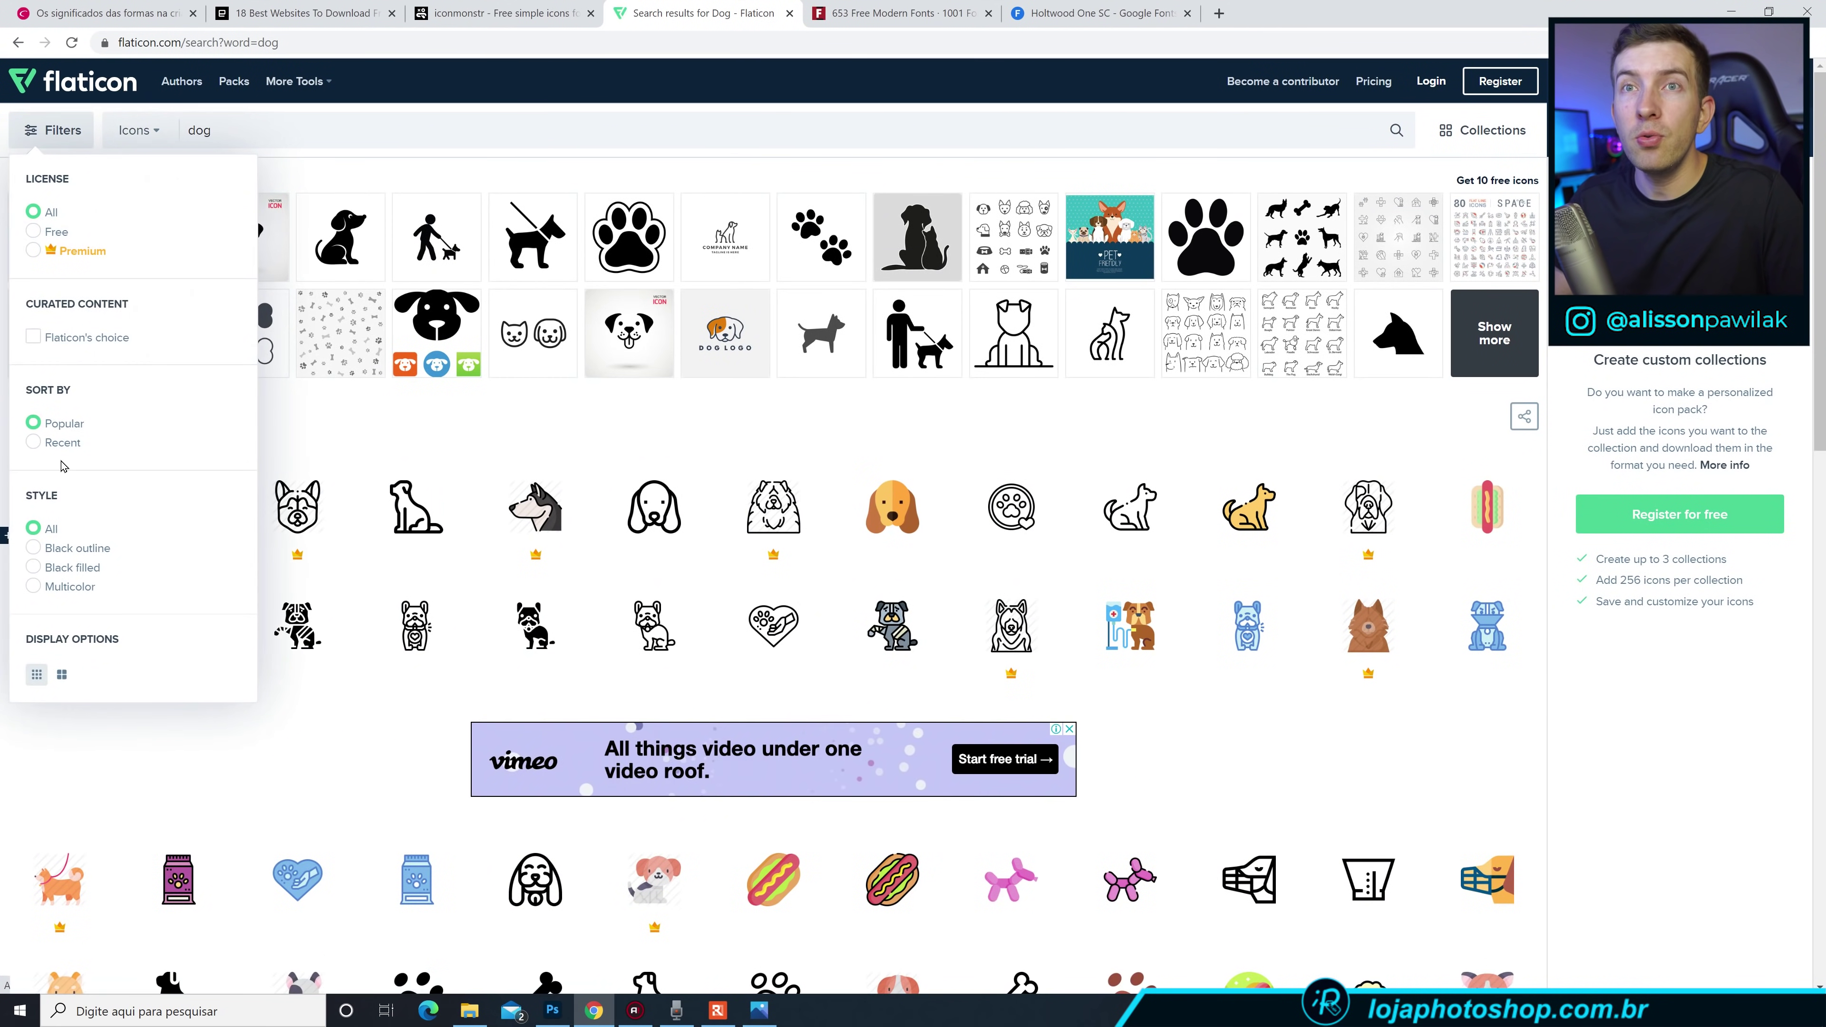
pyautogui.click(35, 232)
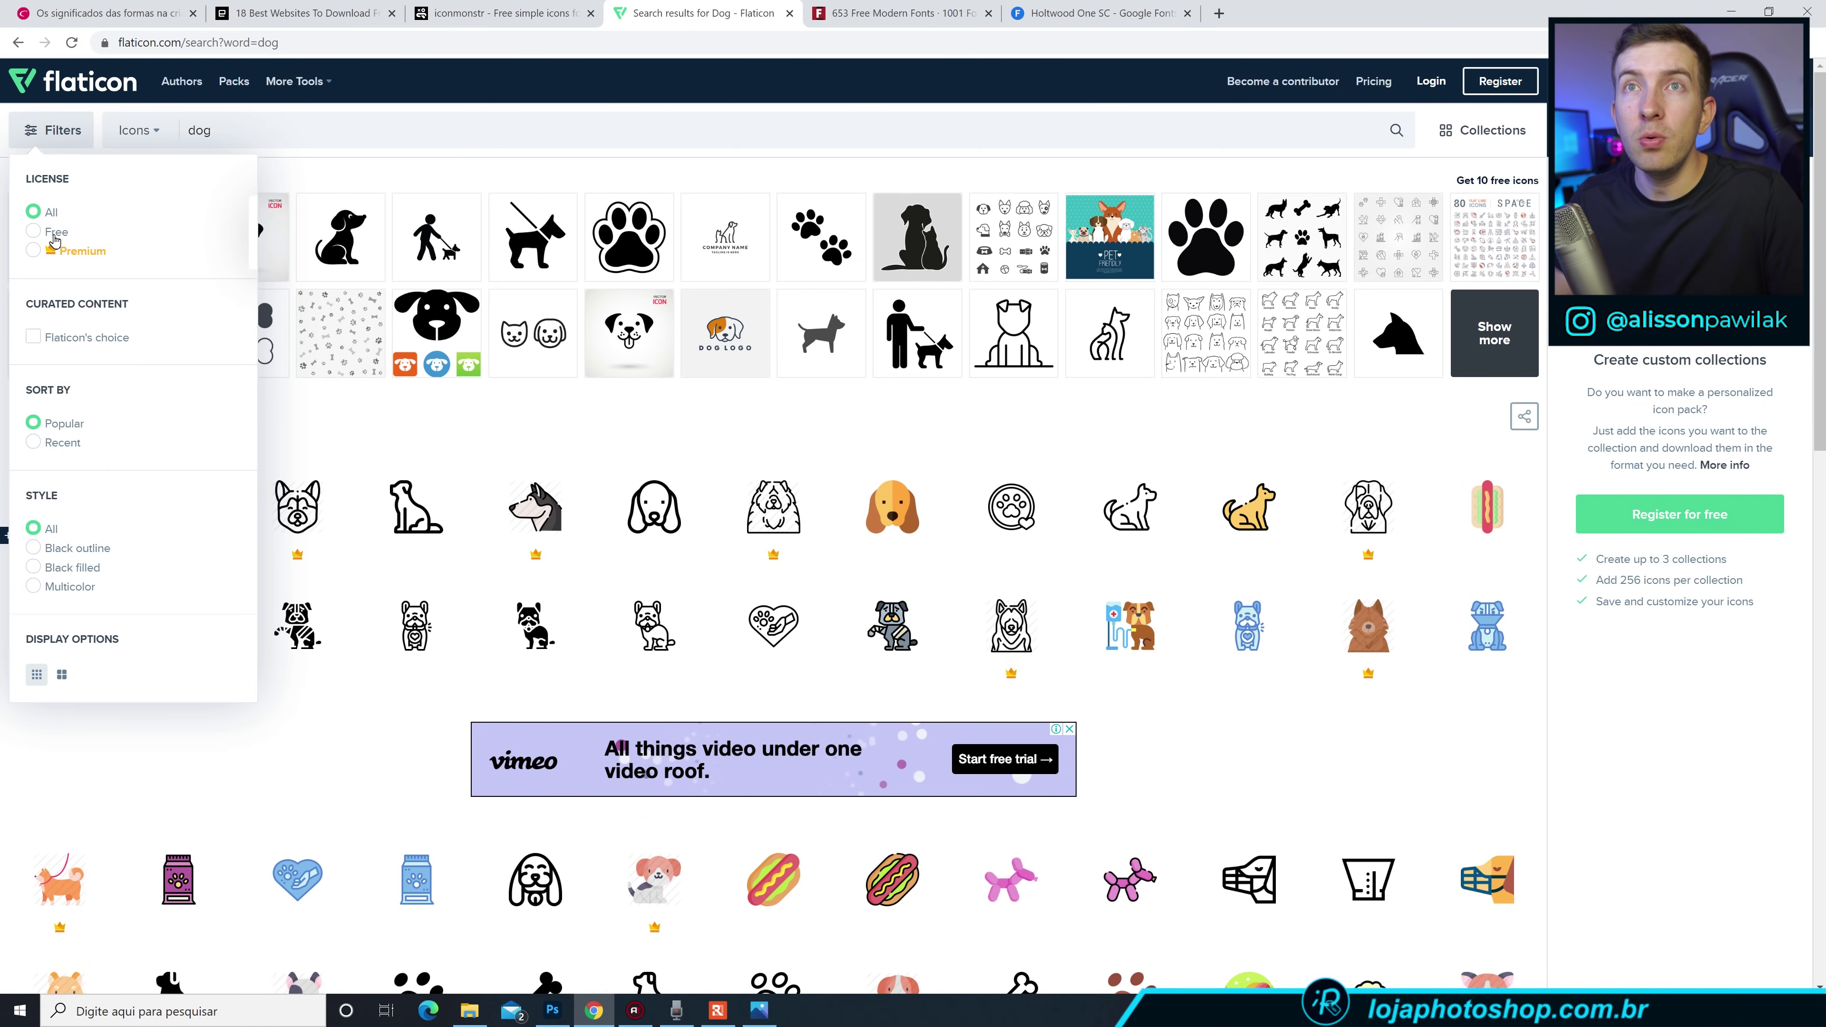
pyautogui.click(79, 136)
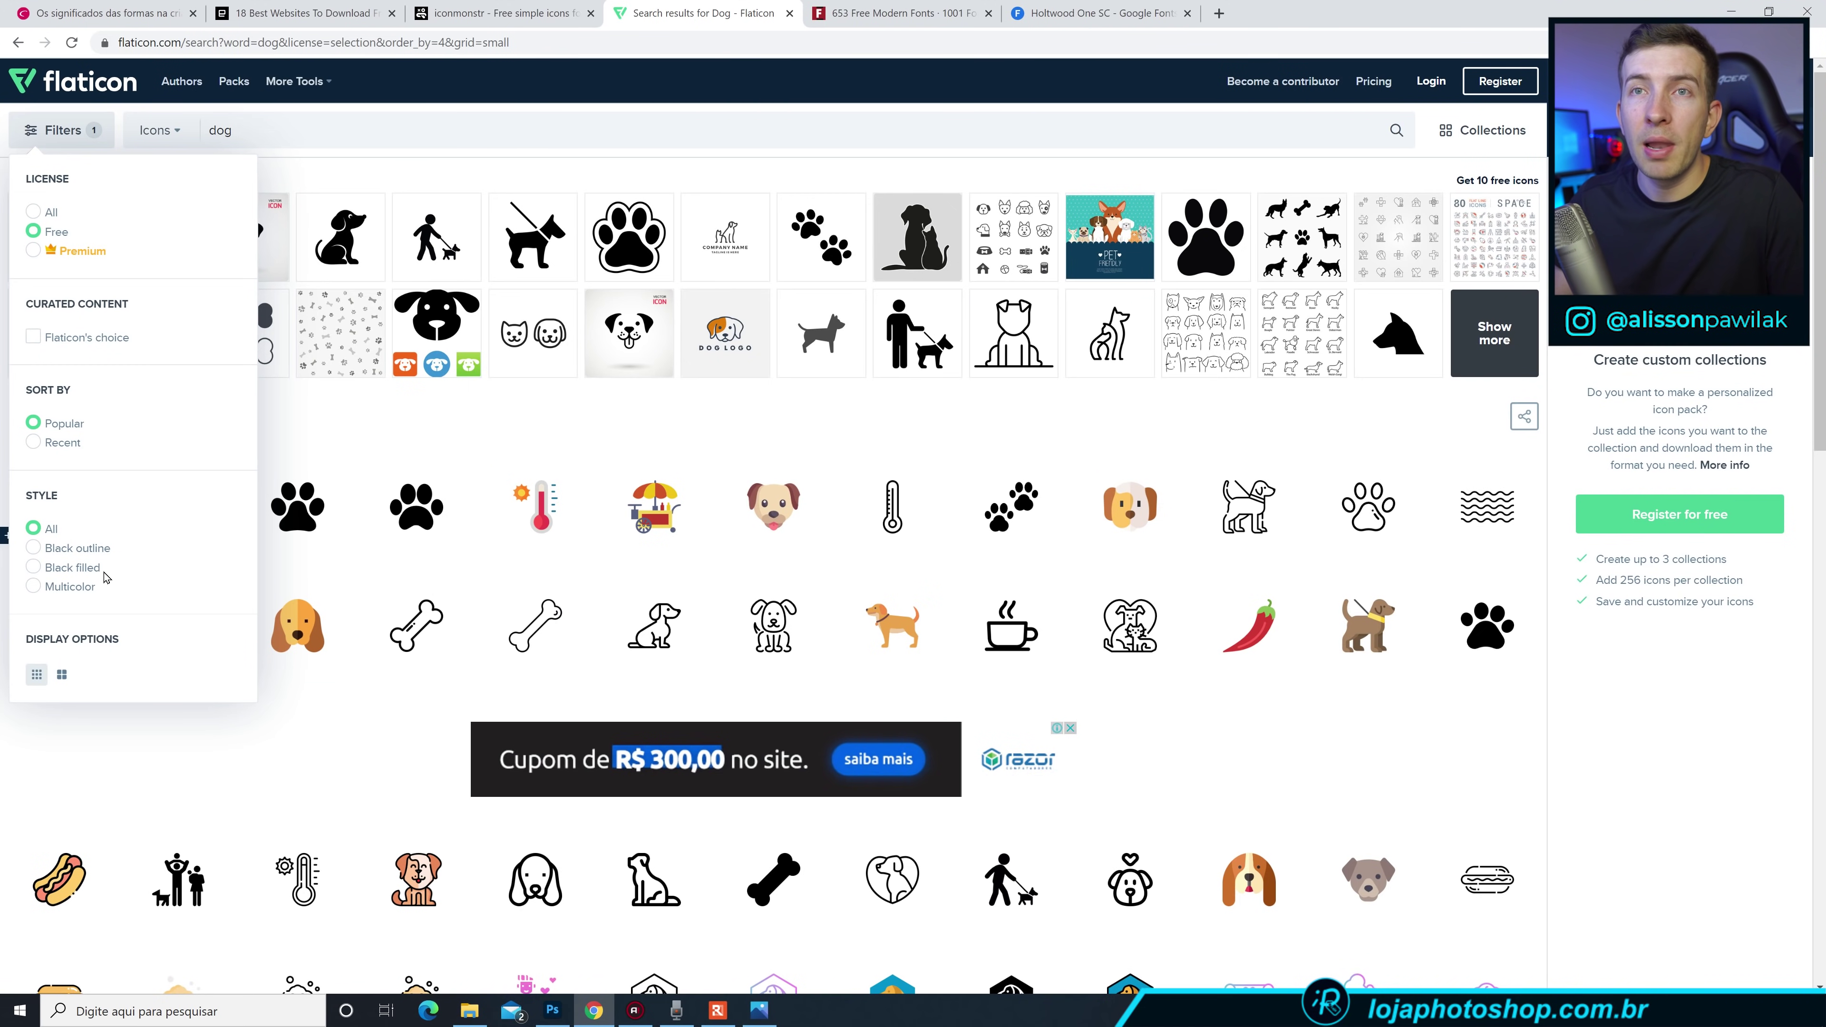
# Translate 'black filled' in an online translator tab, then return to Flaticon.
pyautogui.hotkey('ctrl', 't')
pyautogui.write('tra')
pyautogui.press('Return')
pyautogui.click(270, 276)
pyautogui.write('black d')
pyautogui.press('BackSpace')
pyautogui.write('filled')
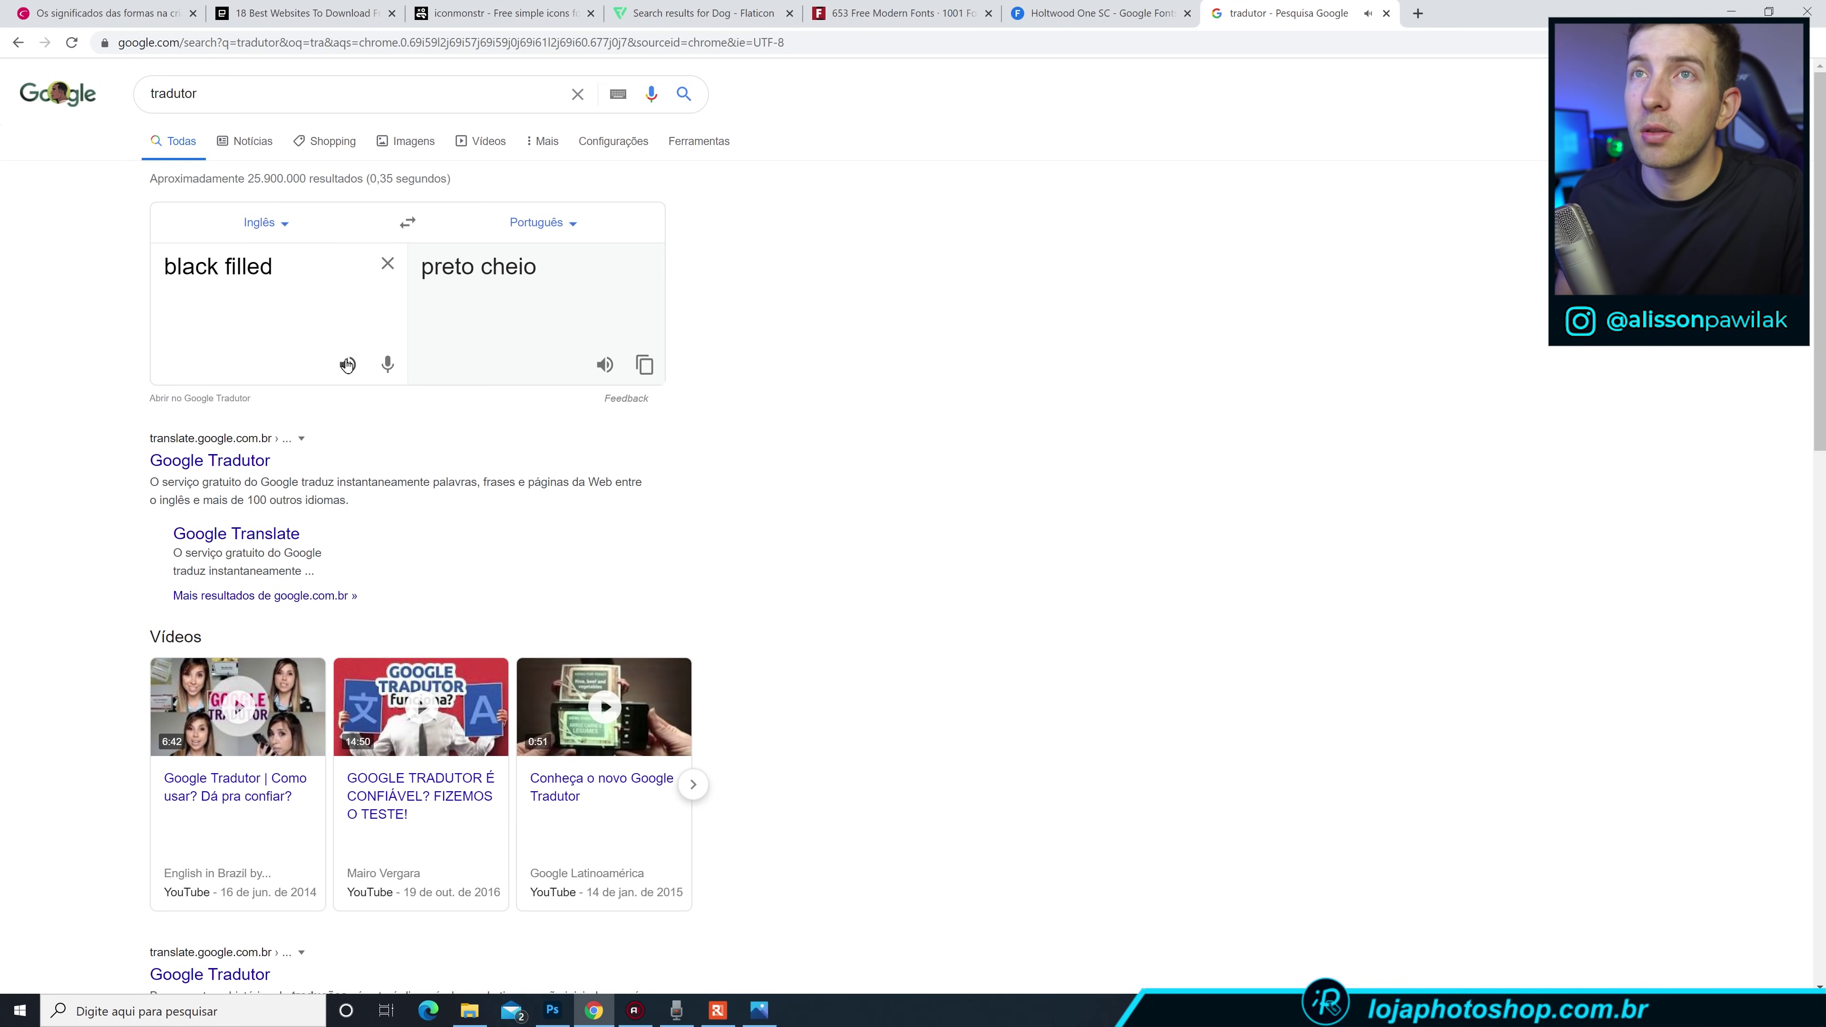
pyautogui.click(1386, 14)
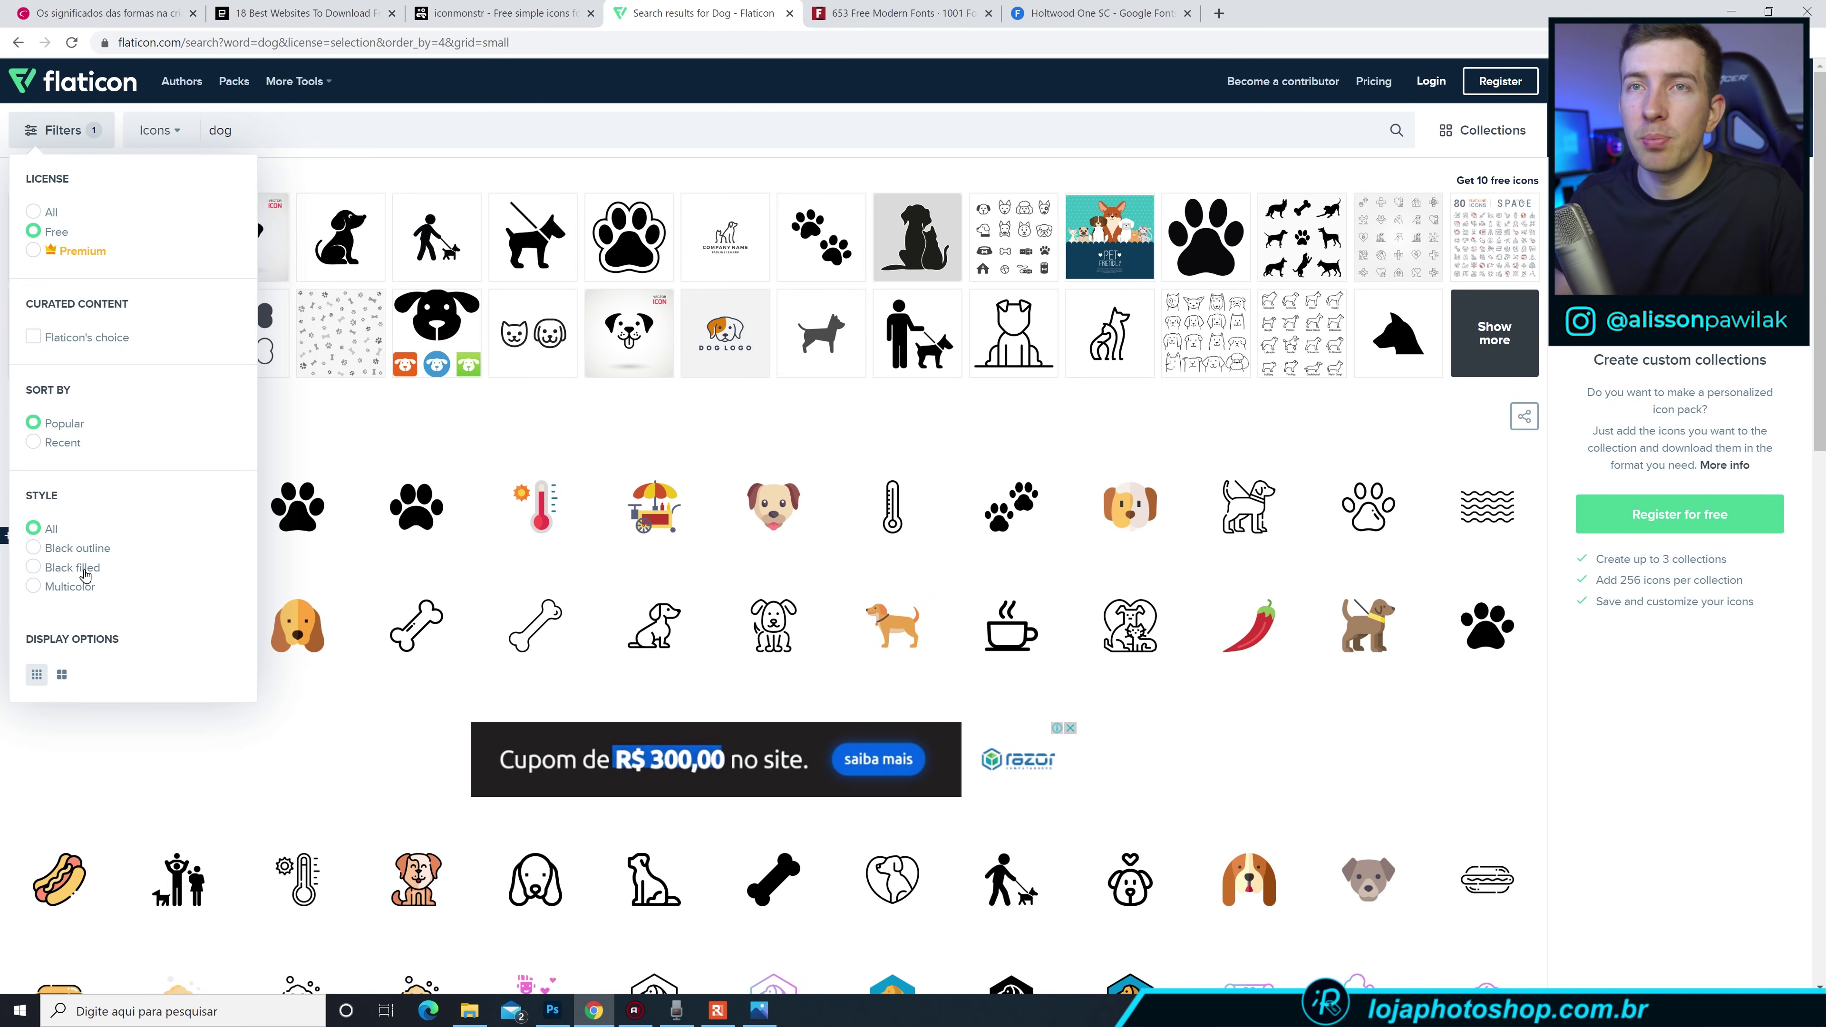
# Filter the dog icons to Black outline style, open the outlined dog face, then go to iconmonstr.
pyautogui.click(80, 568)
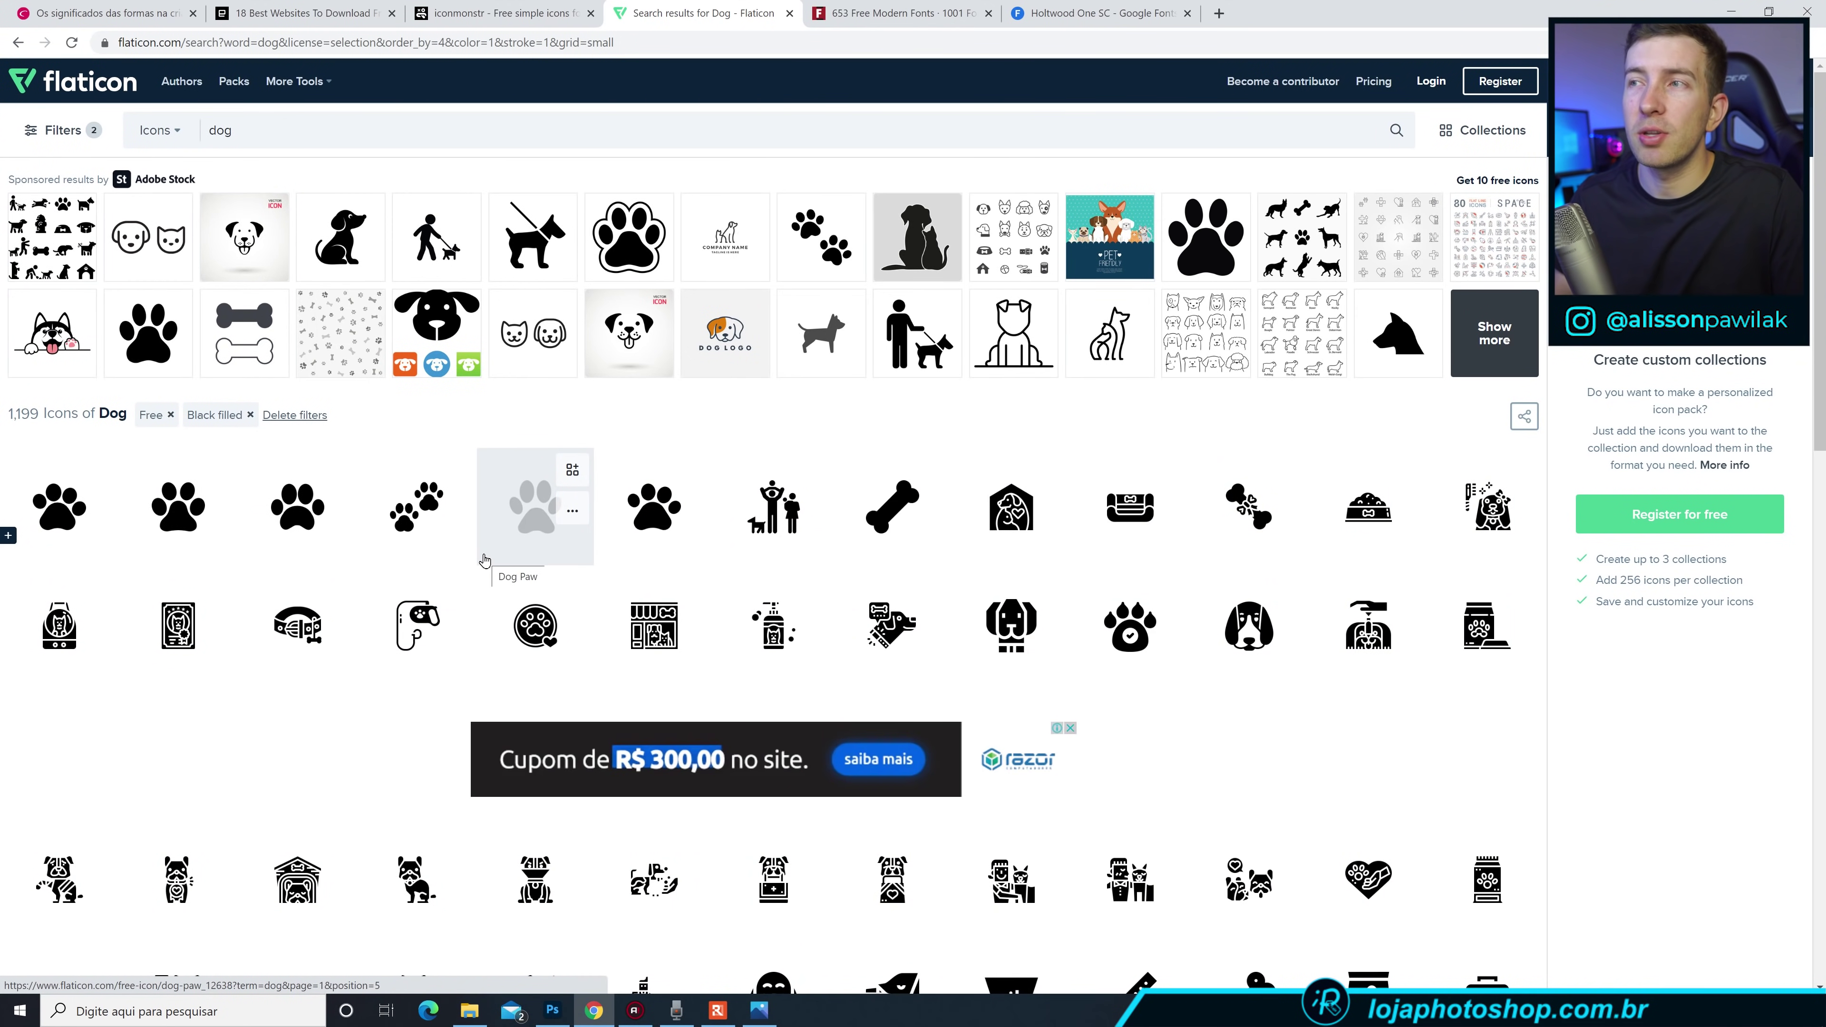
pyautogui.click(72, 133)
pyautogui.click(61, 551)
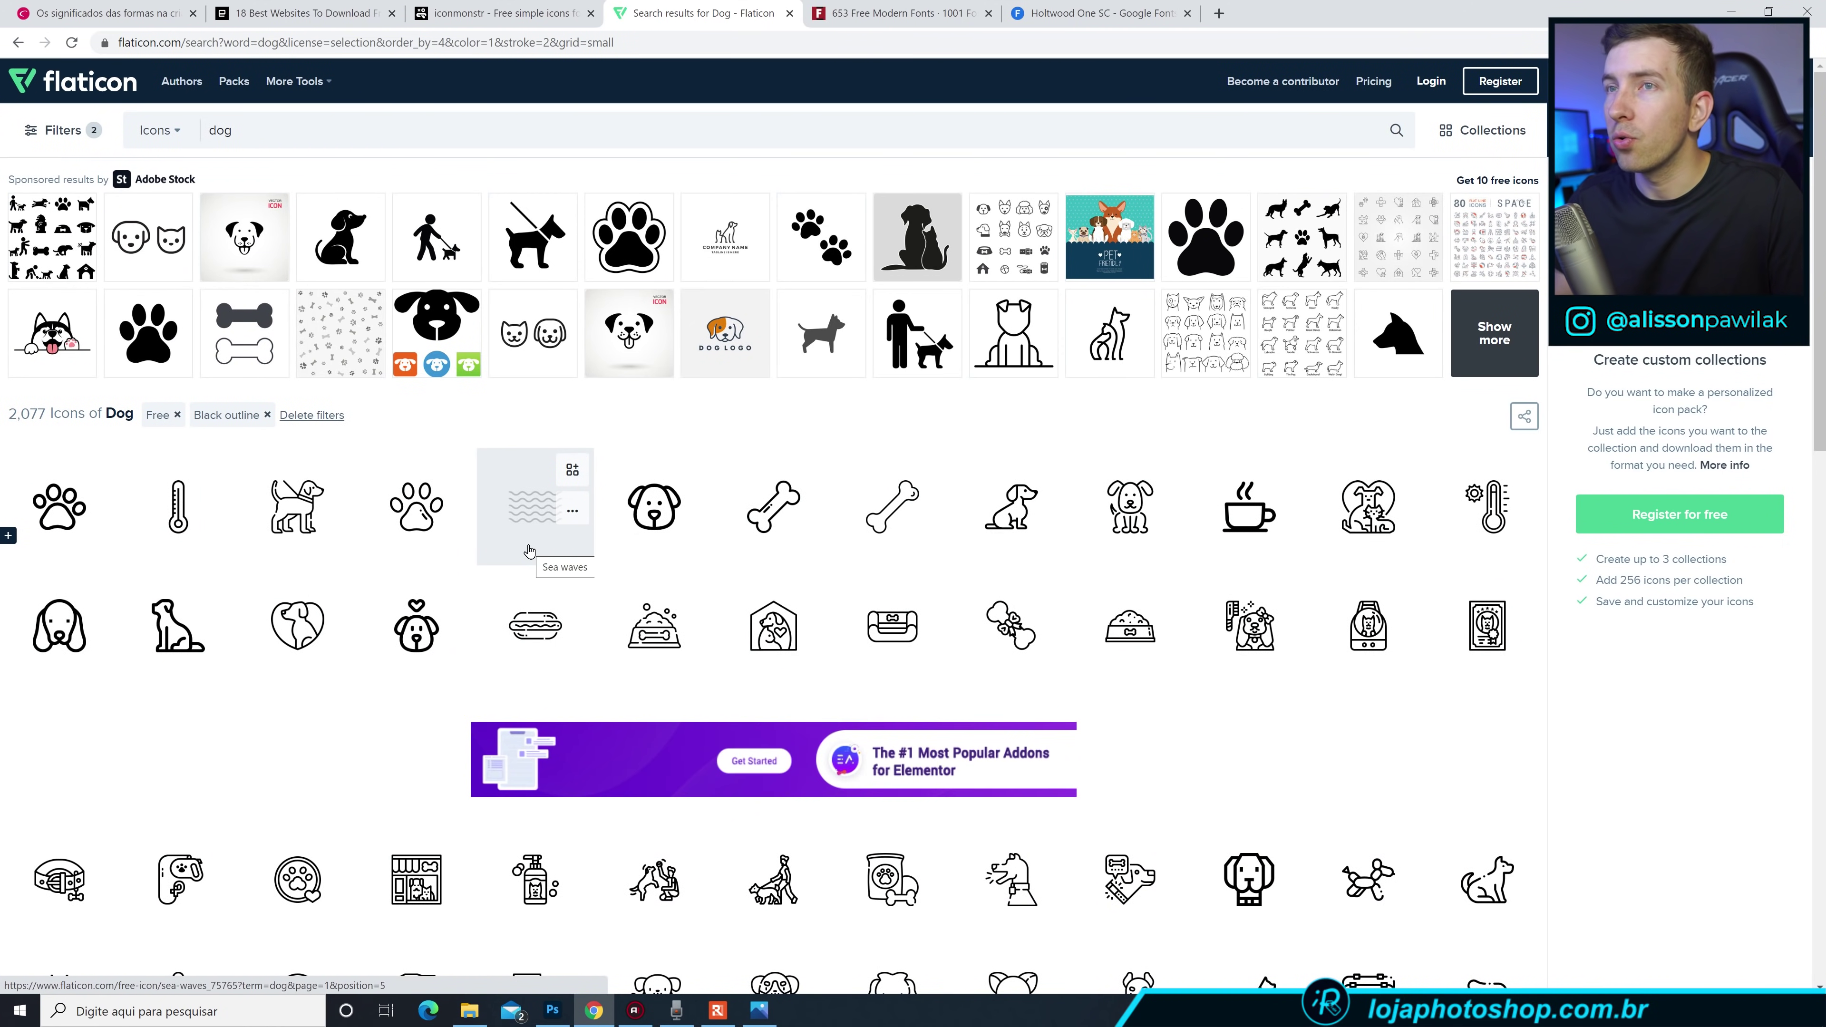
pyautogui.click(654, 514)
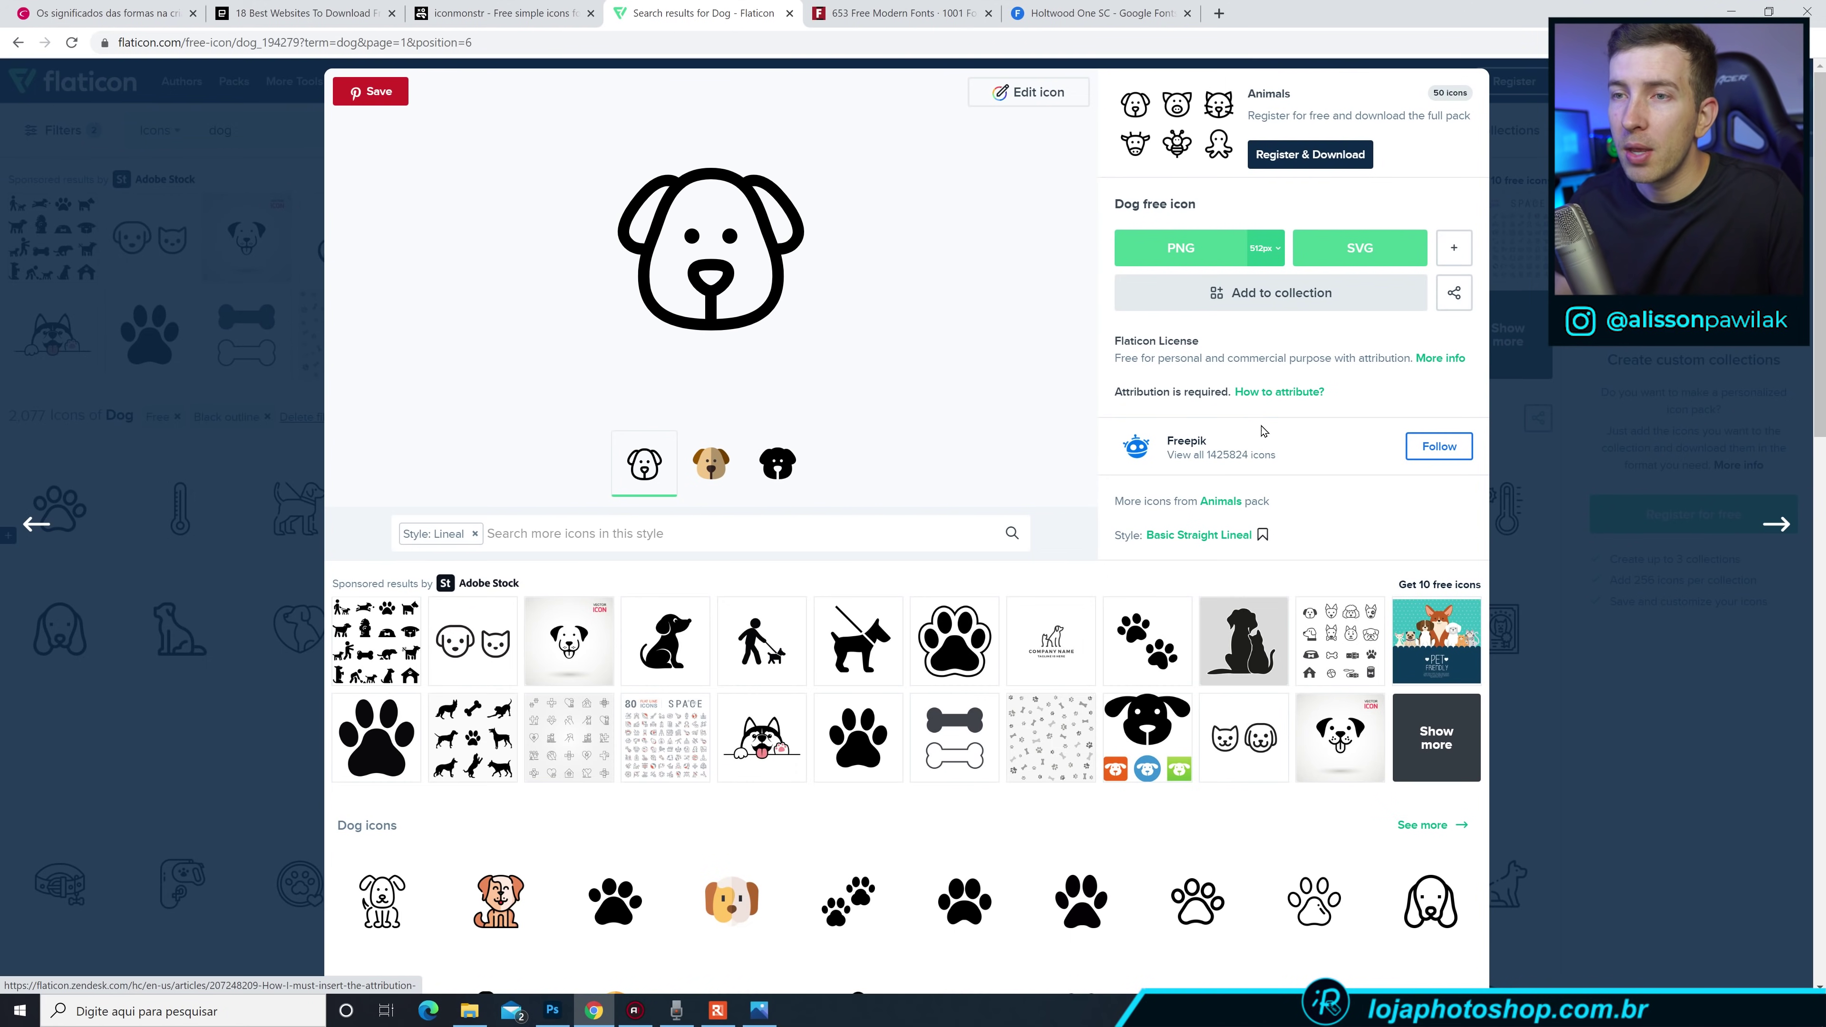
pyautogui.click(479, 13)
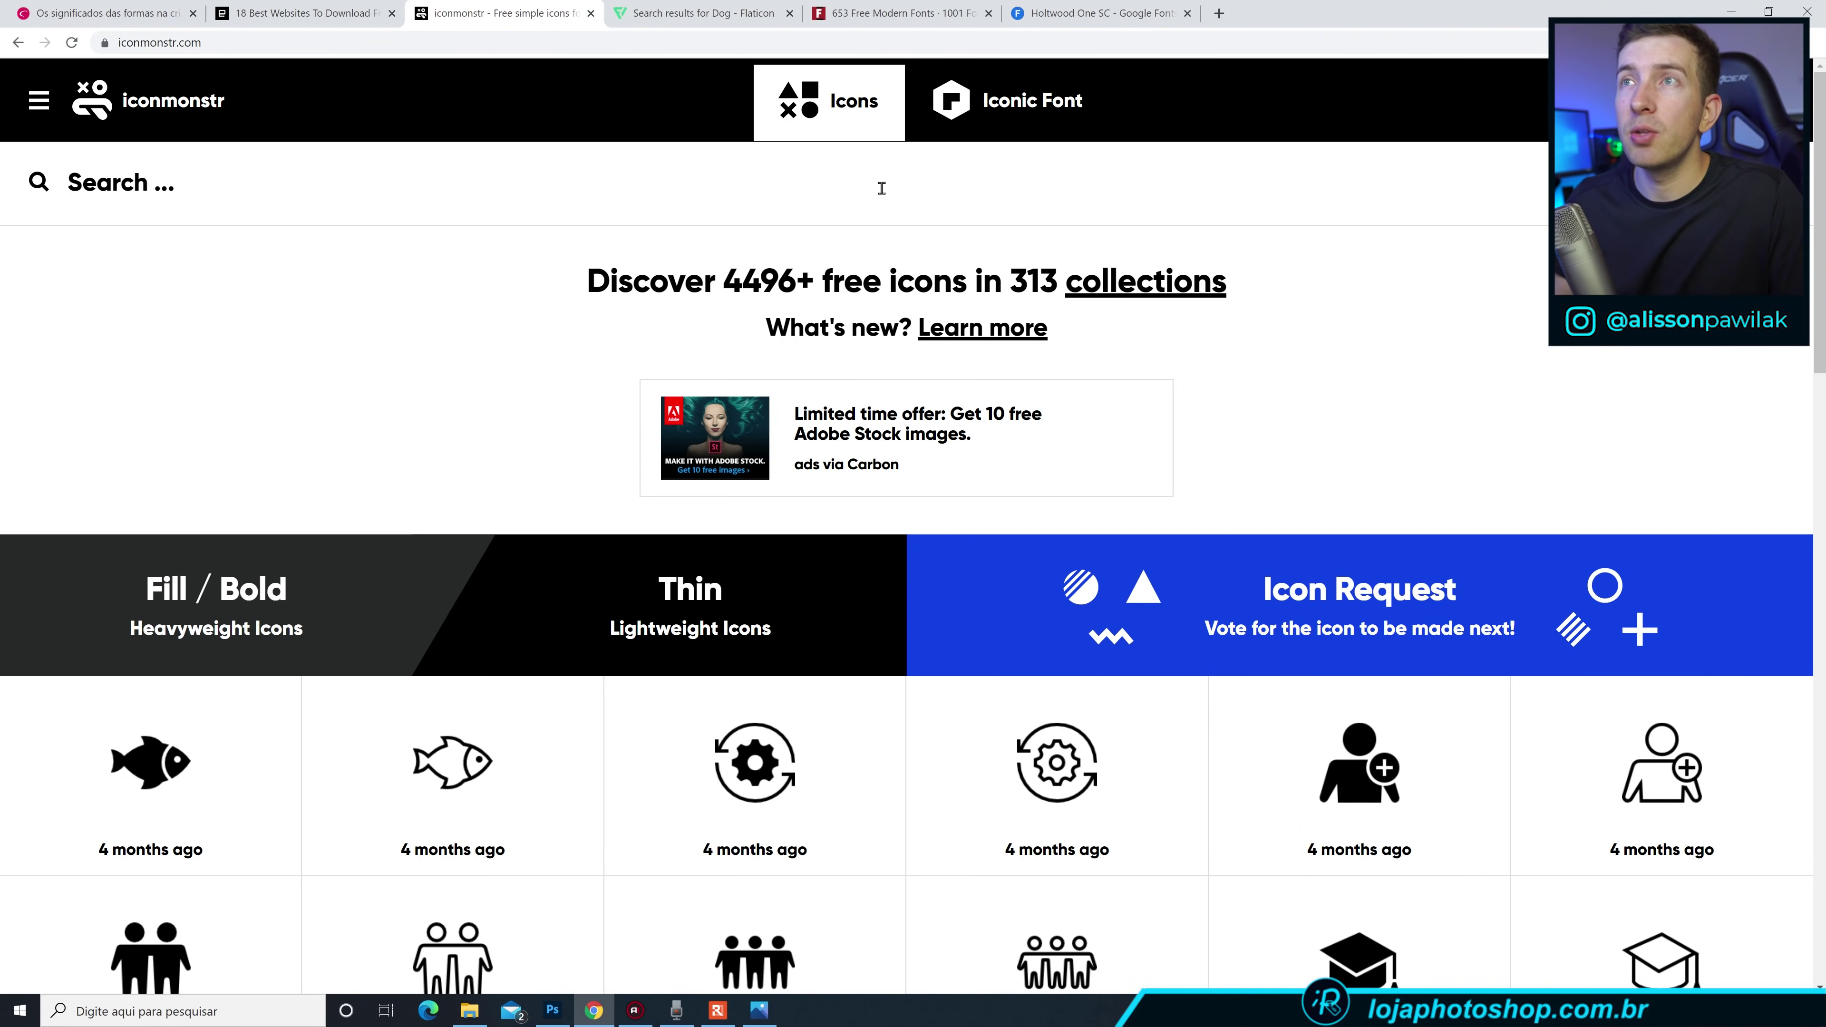
# Search iconmonstr for 'game' and open the Gamepad 11 icon with PSD format selected.
pyautogui.write('game')
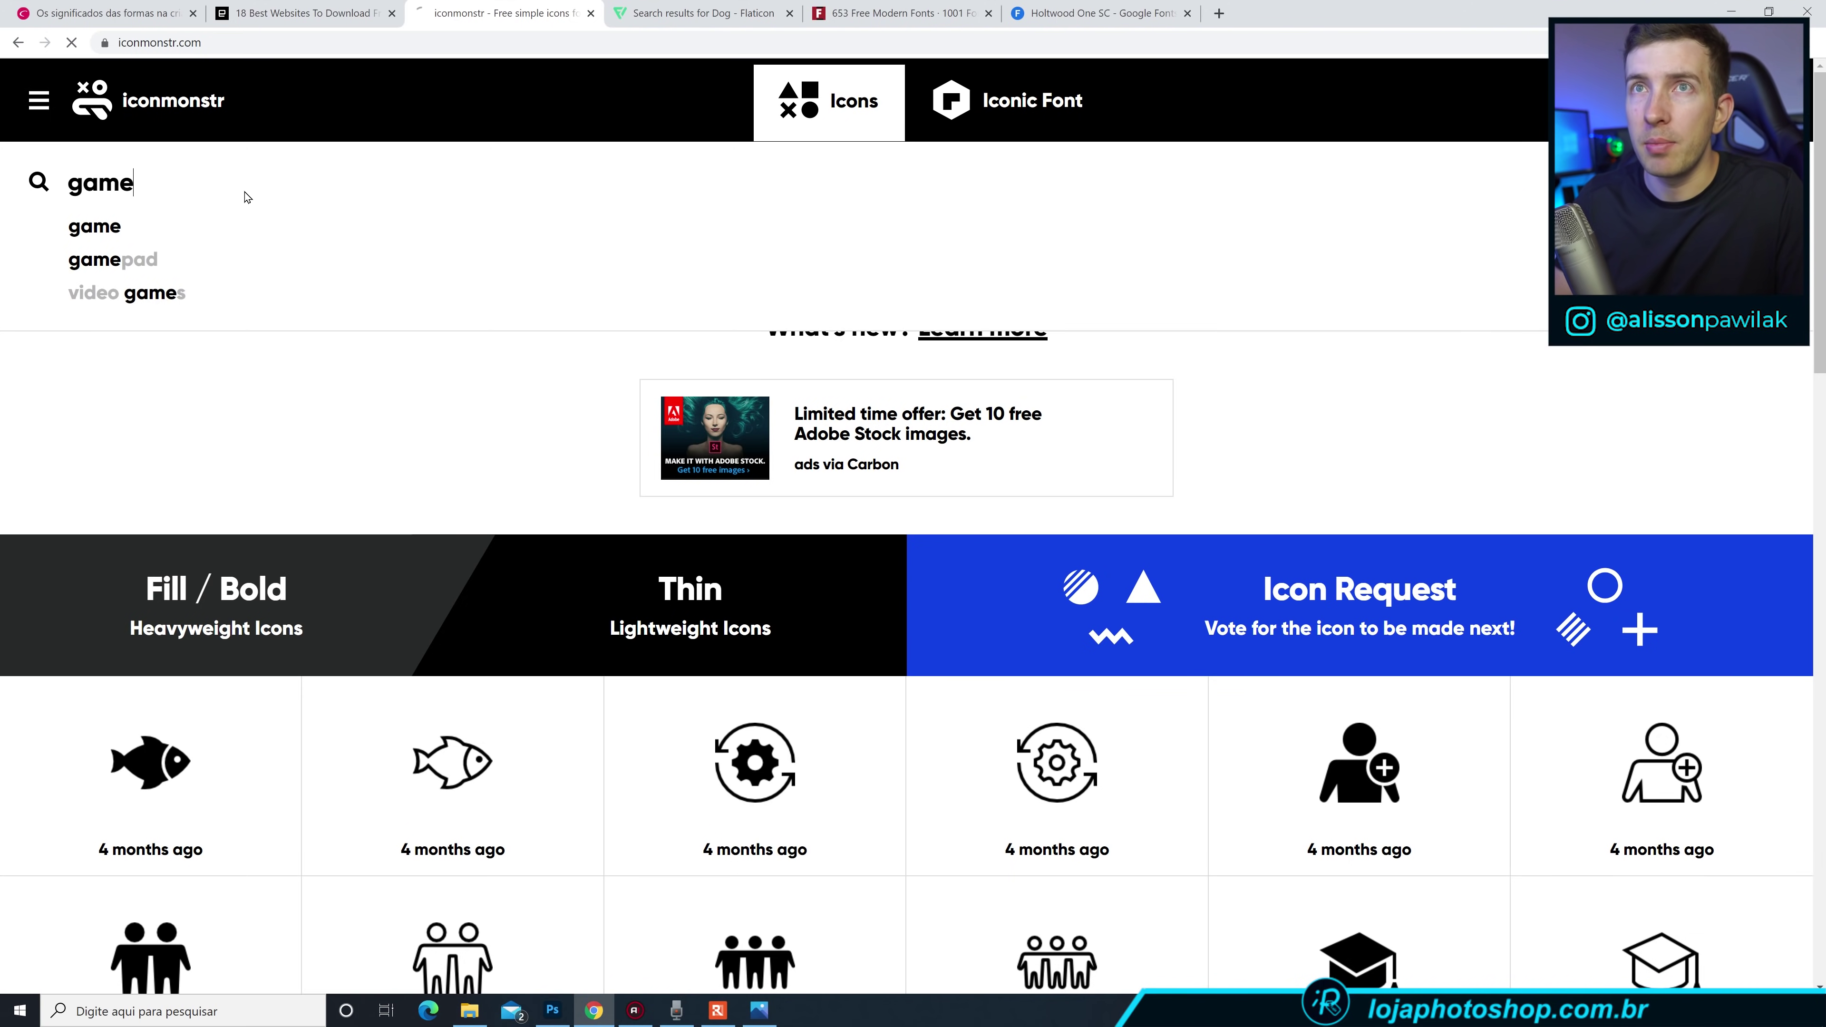
pyautogui.press('Return')
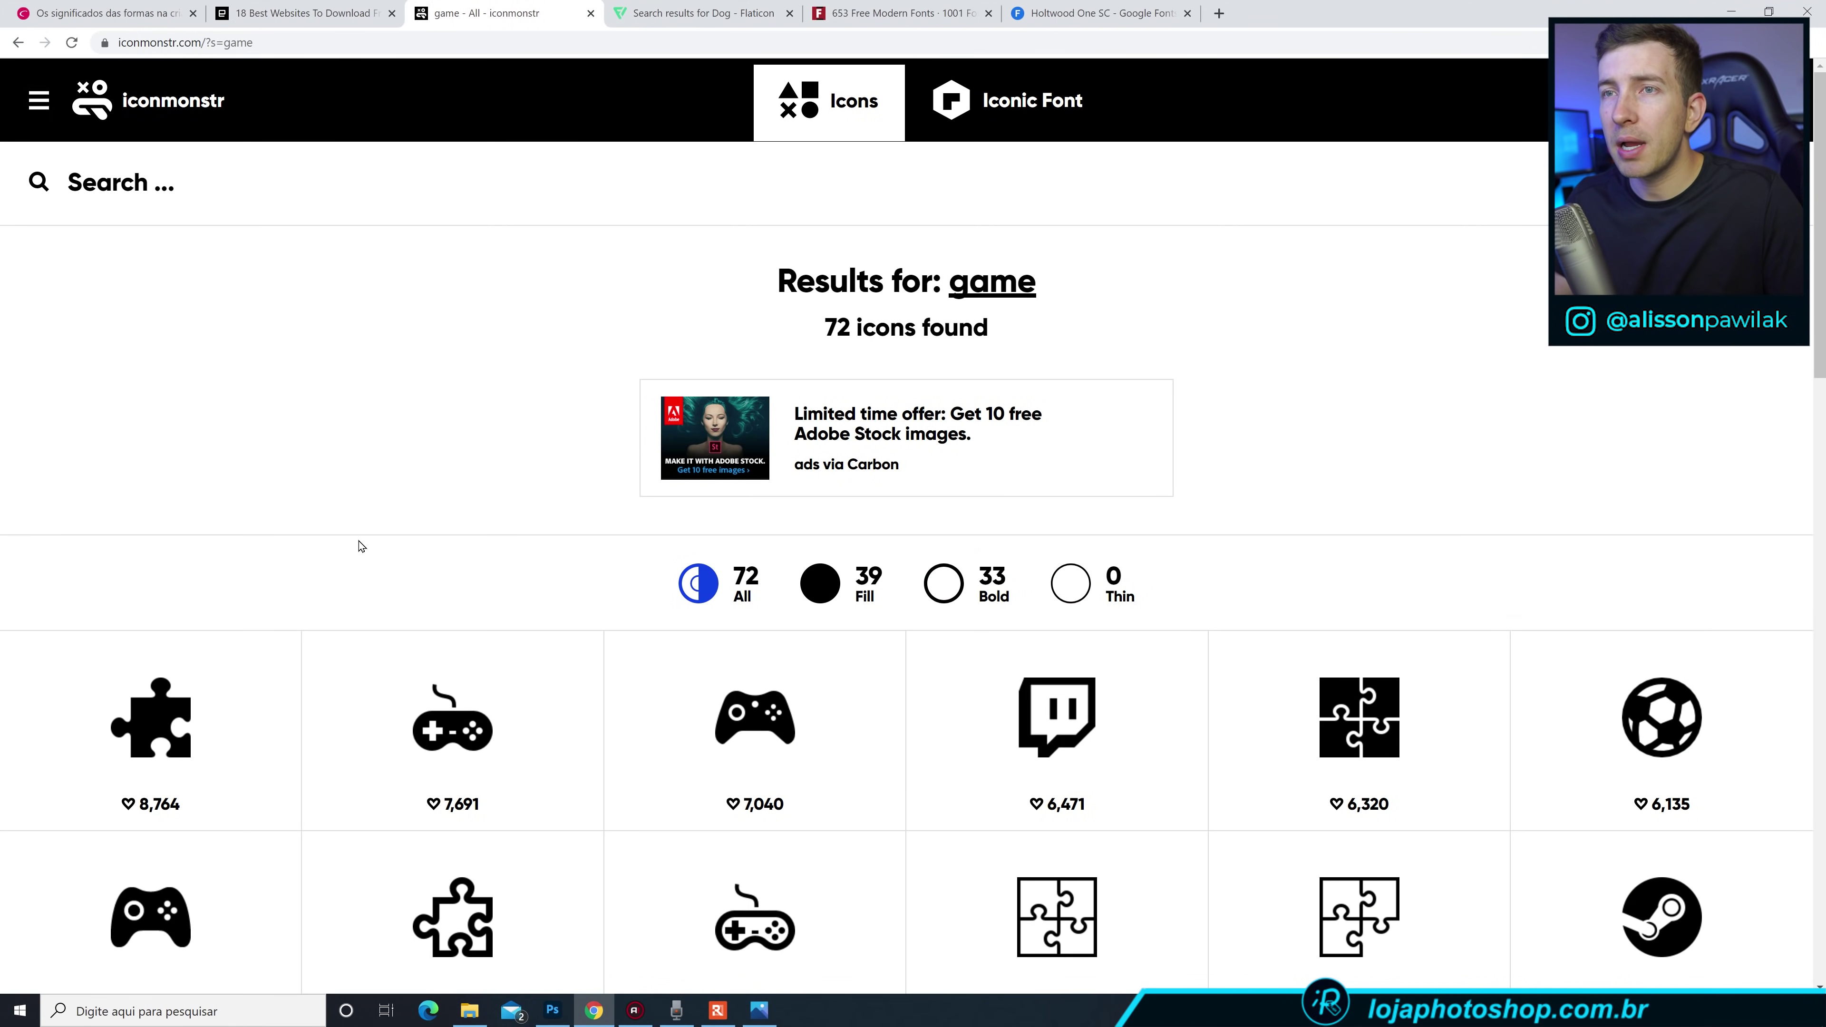
pyautogui.scroll(-3, 359, 542)
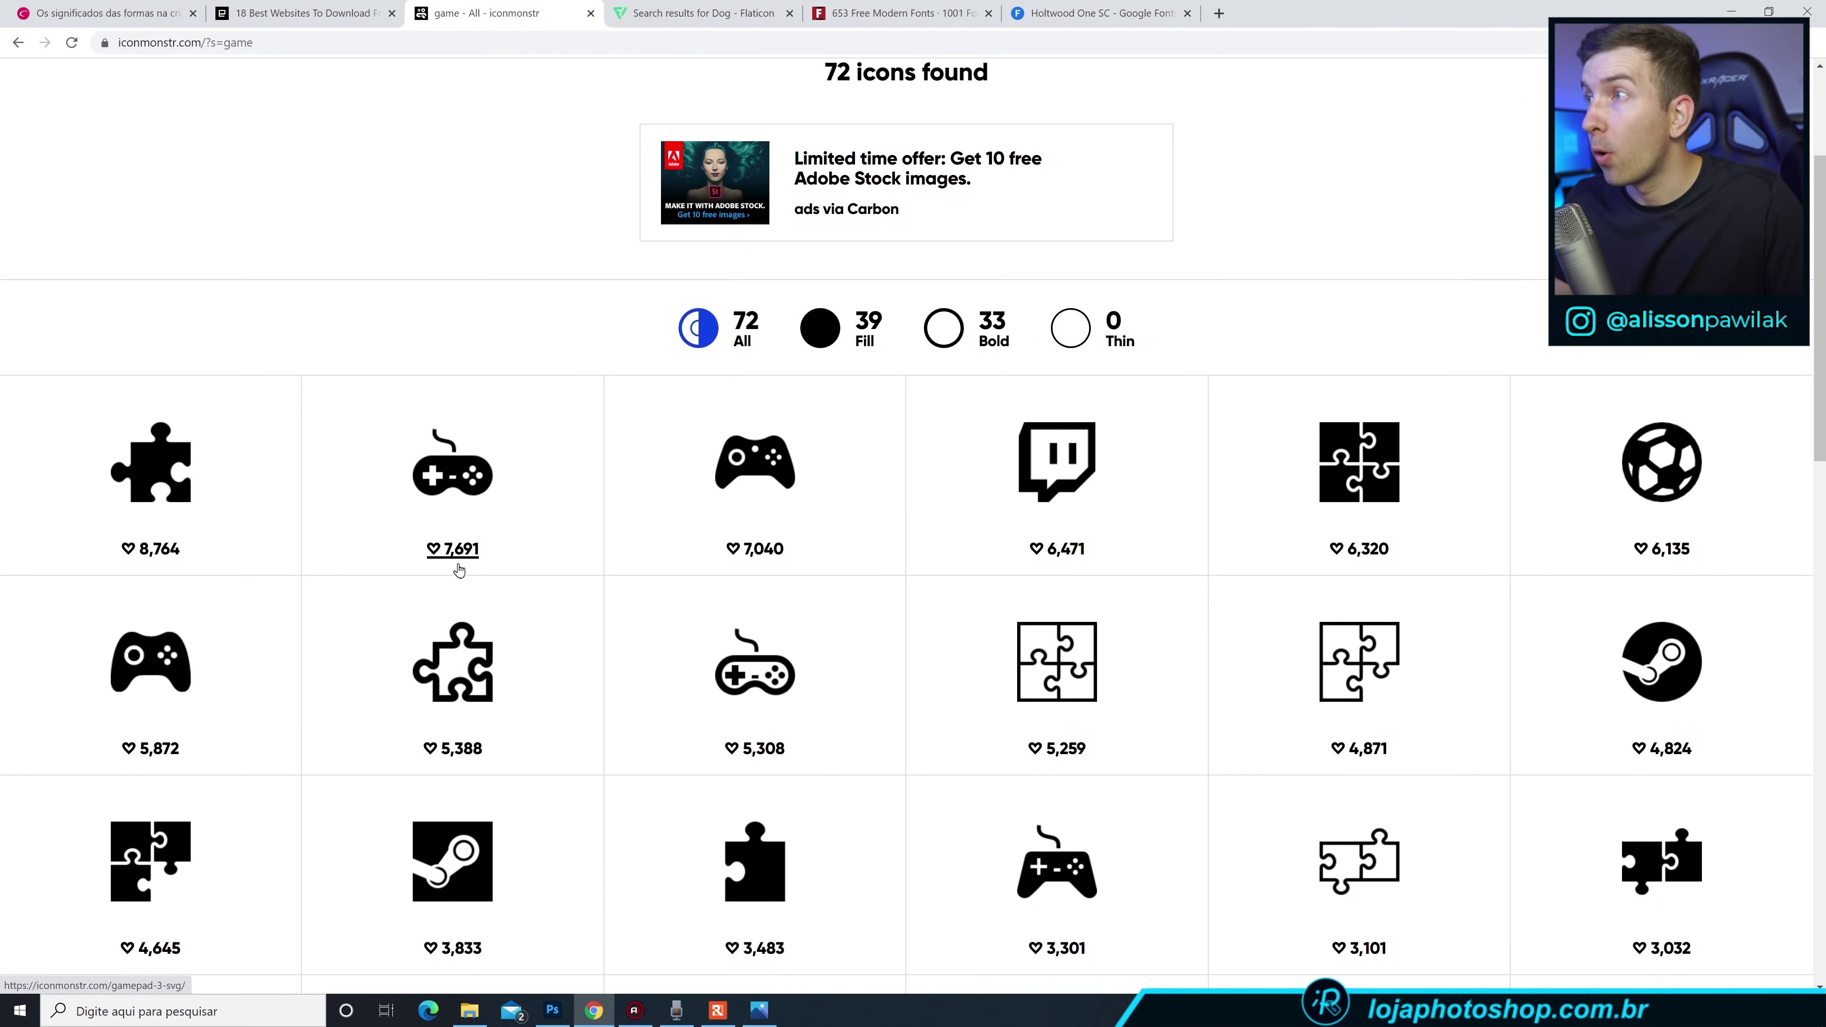
pyautogui.scroll(-4, 428, 566)
pyautogui.scroll(7, 721, 797)
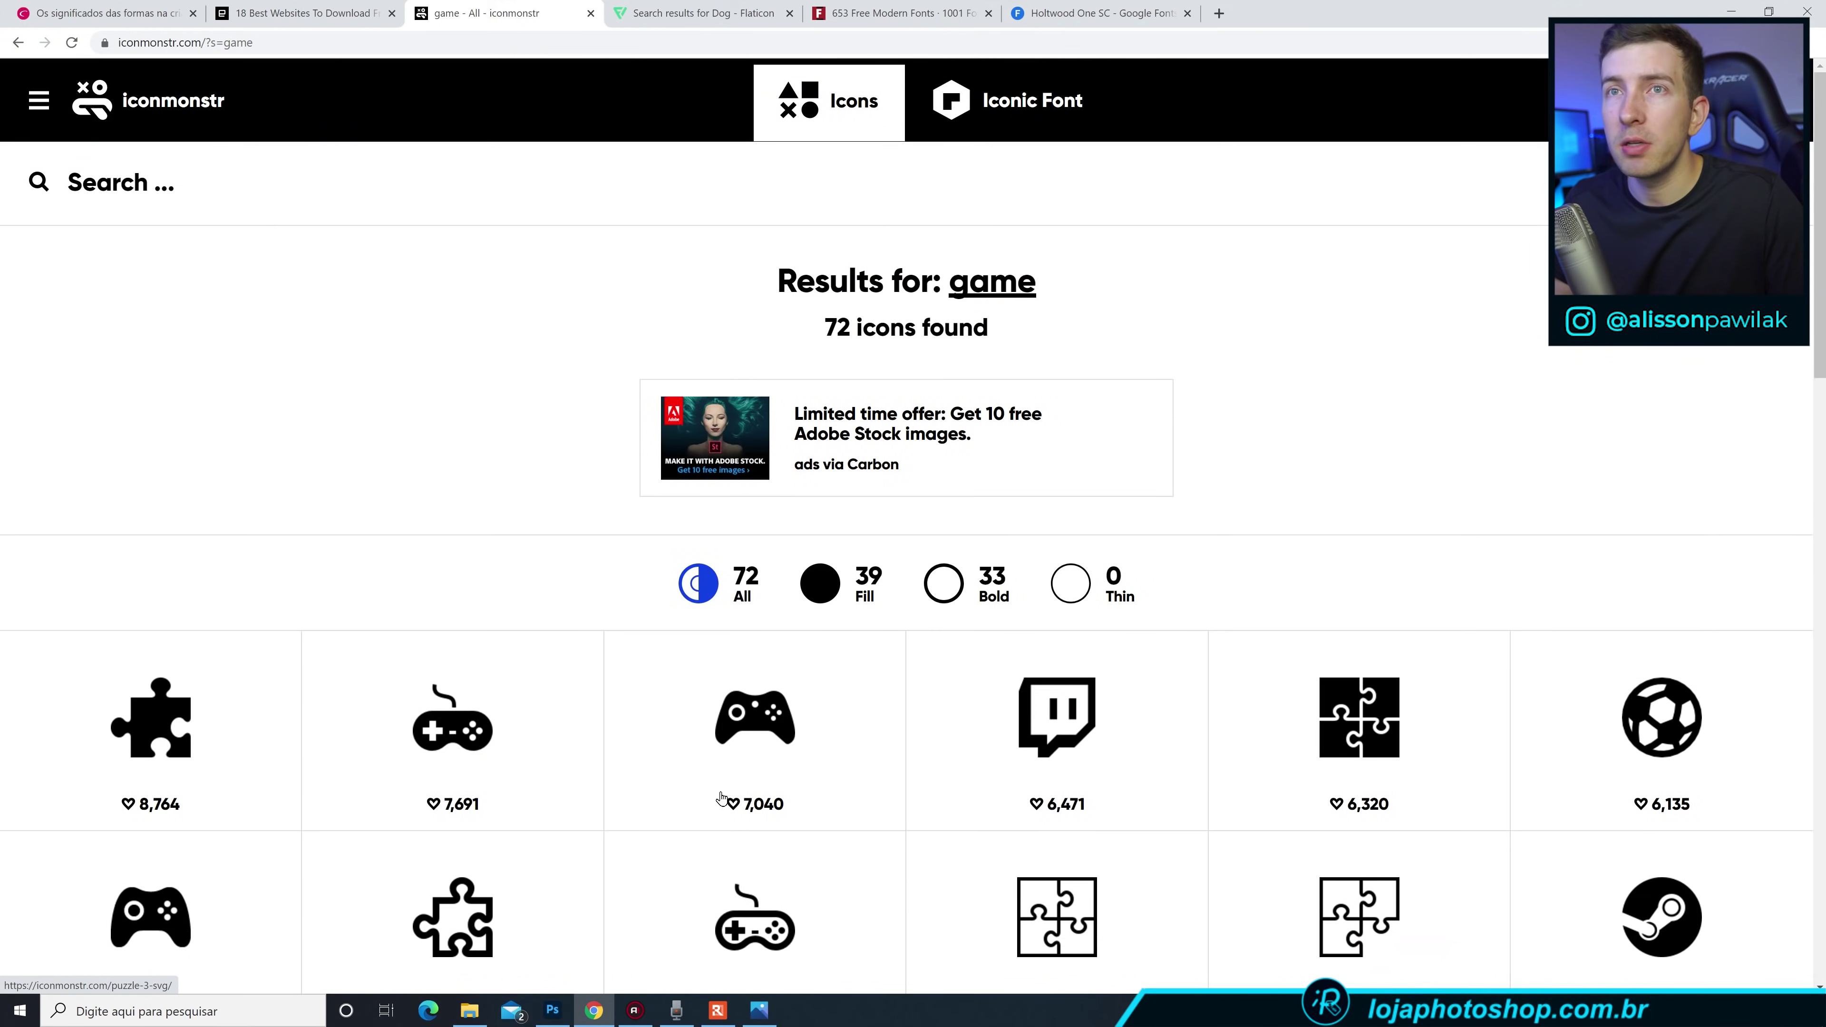
pyautogui.scroll(-3, 721, 797)
pyautogui.click(770, 474)
pyautogui.click(974, 378)
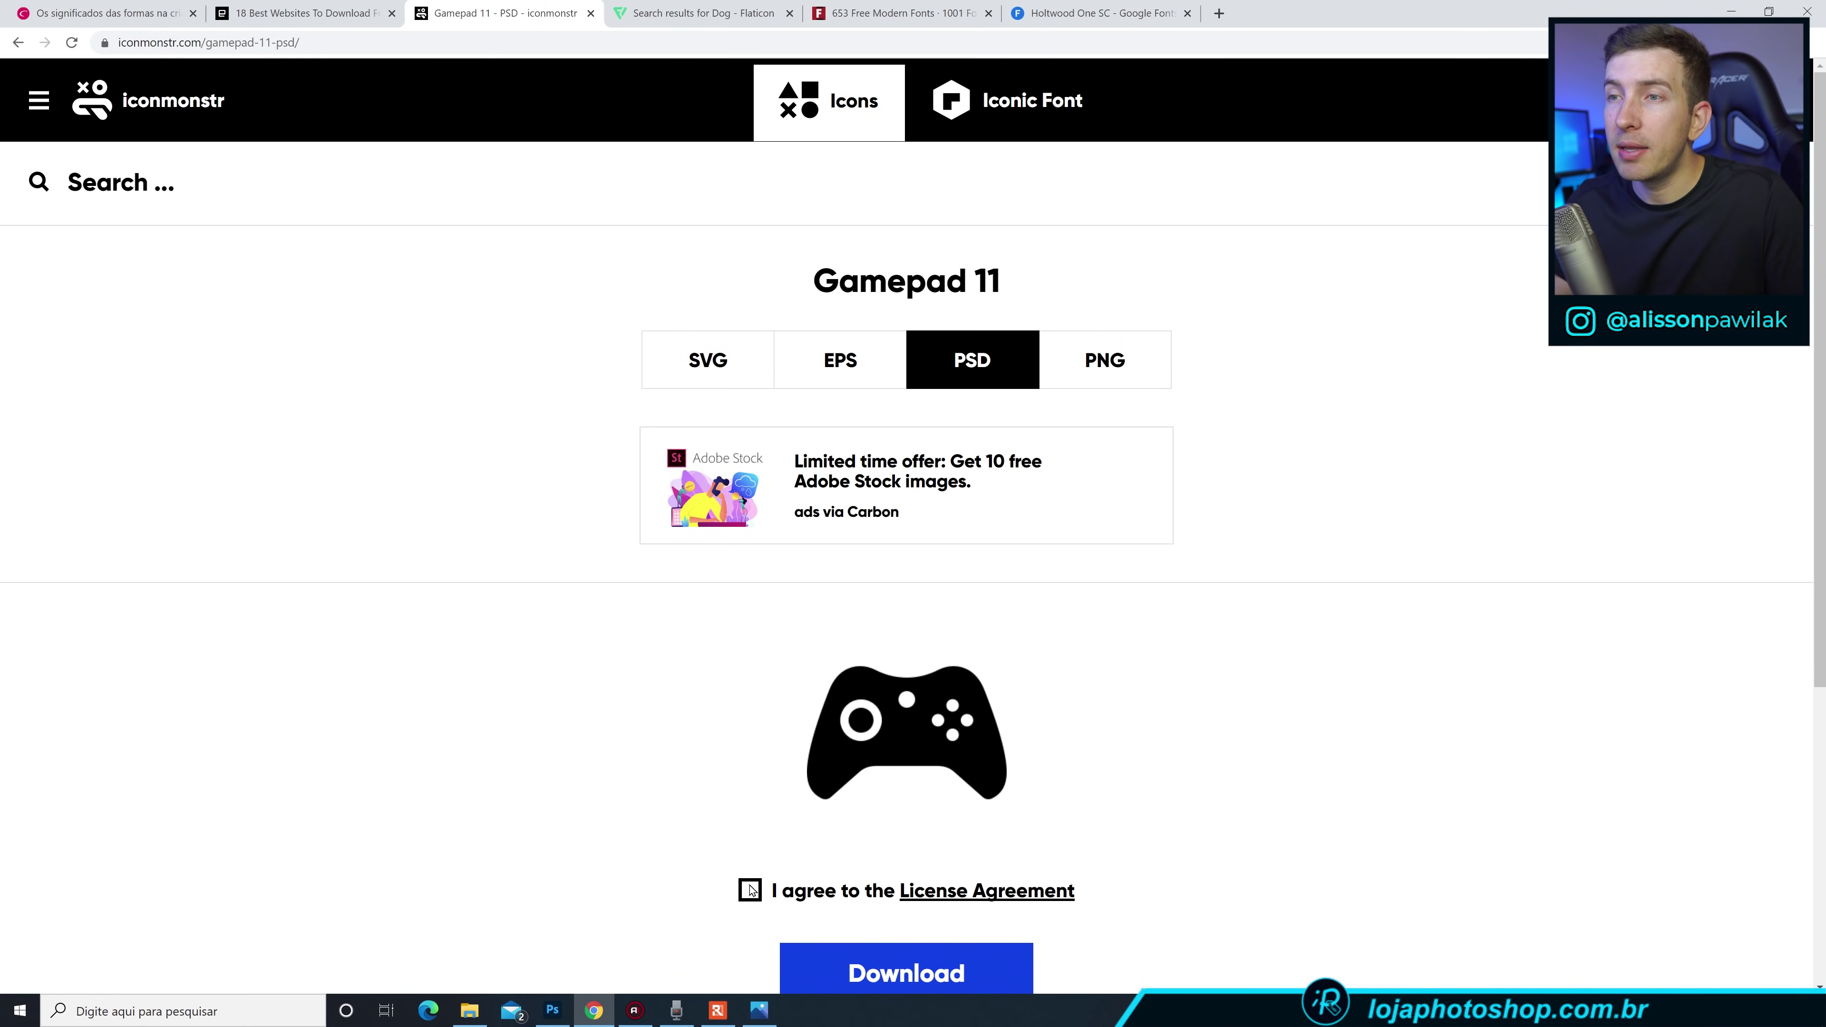
pyautogui.click(708, 12)
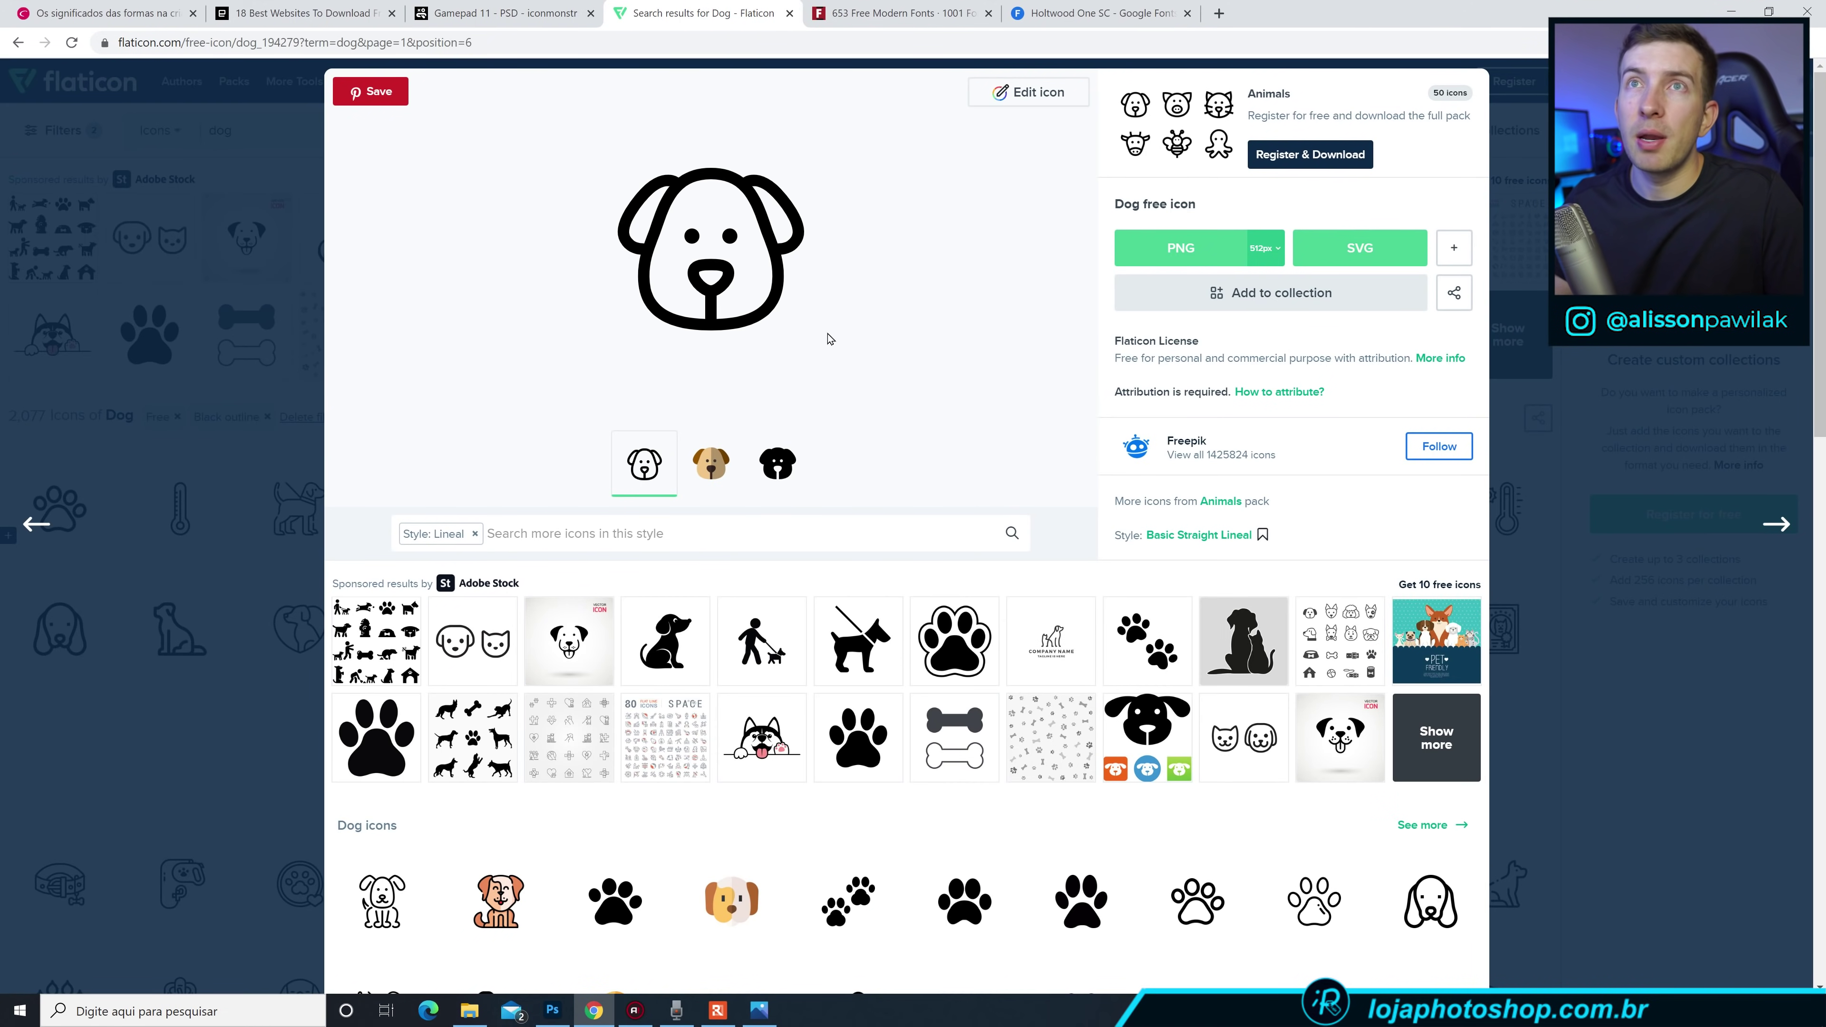
# Download the Gamepad 11 PSD into E:\PSI\CANAL\LOGO RAPIDO and open it.
pyautogui.click(1454, 247)
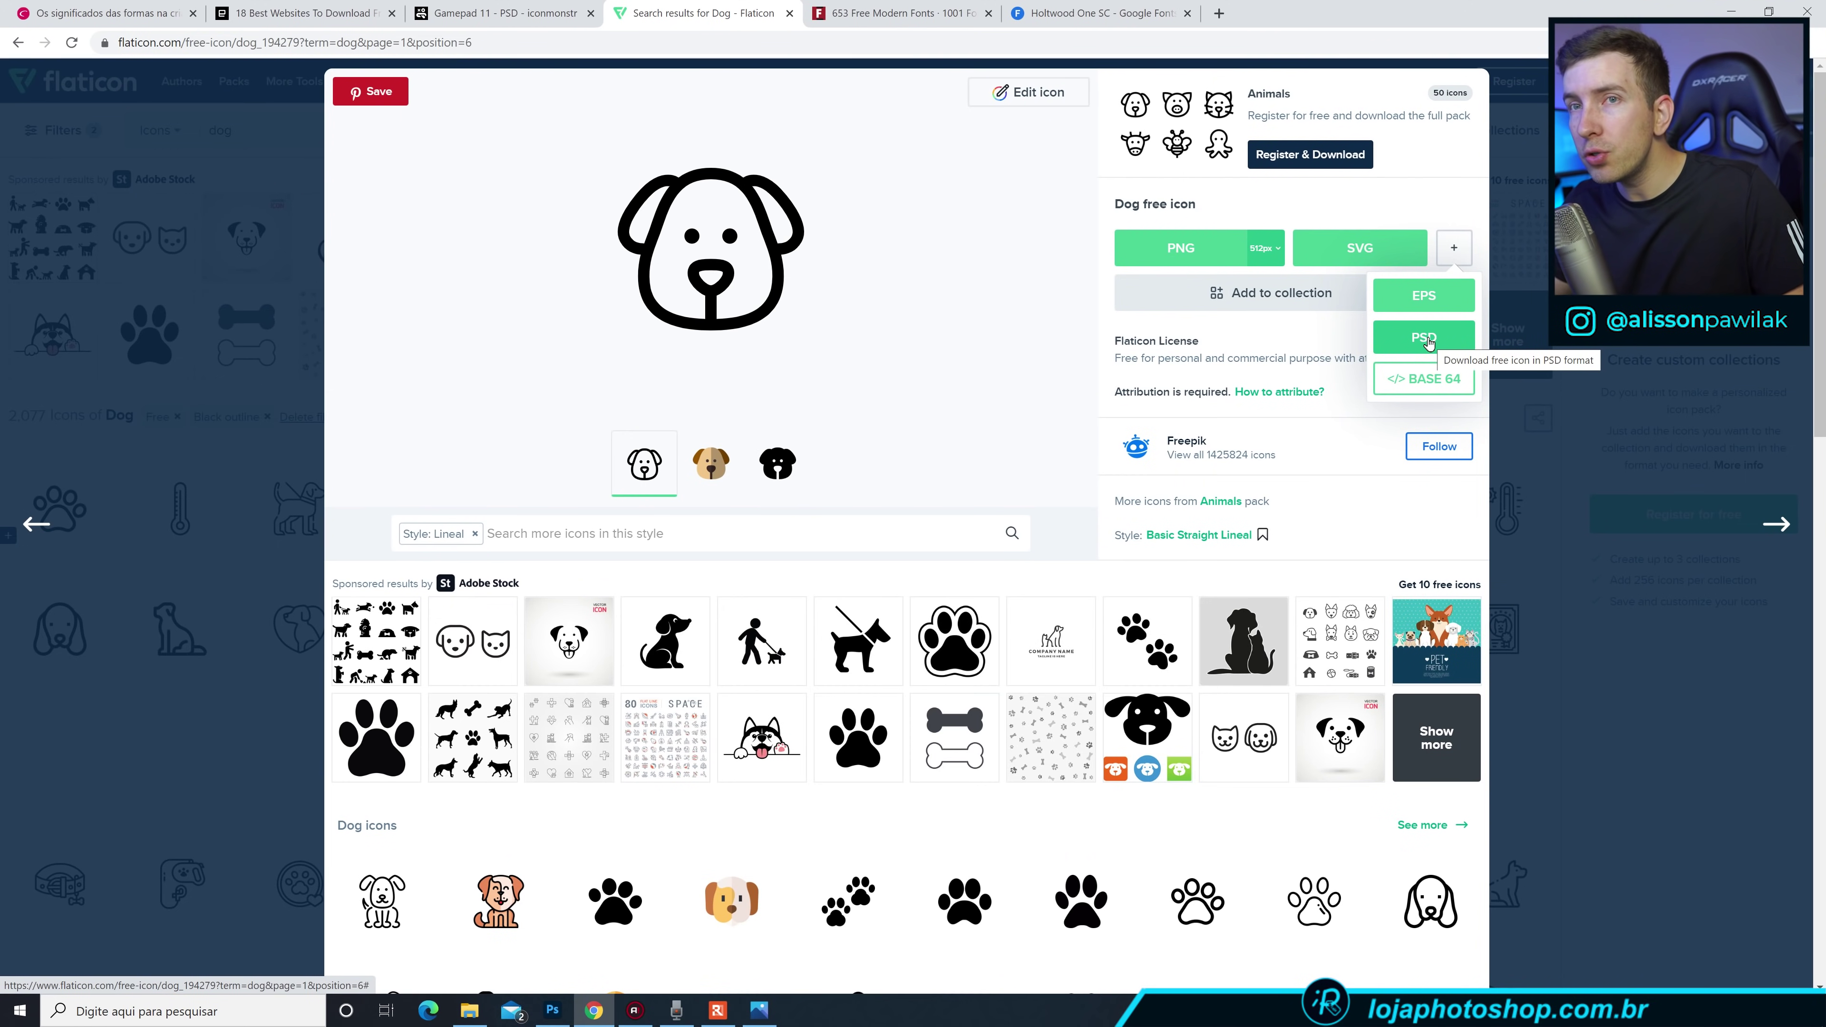
pyautogui.hotkey('ctrl', 'shift', 'Tab')
pyautogui.scroll(-3, 895, 826)
pyautogui.scroll(-1, 834, 755)
pyautogui.scroll(-2, 863, 683)
pyautogui.click(906, 640)
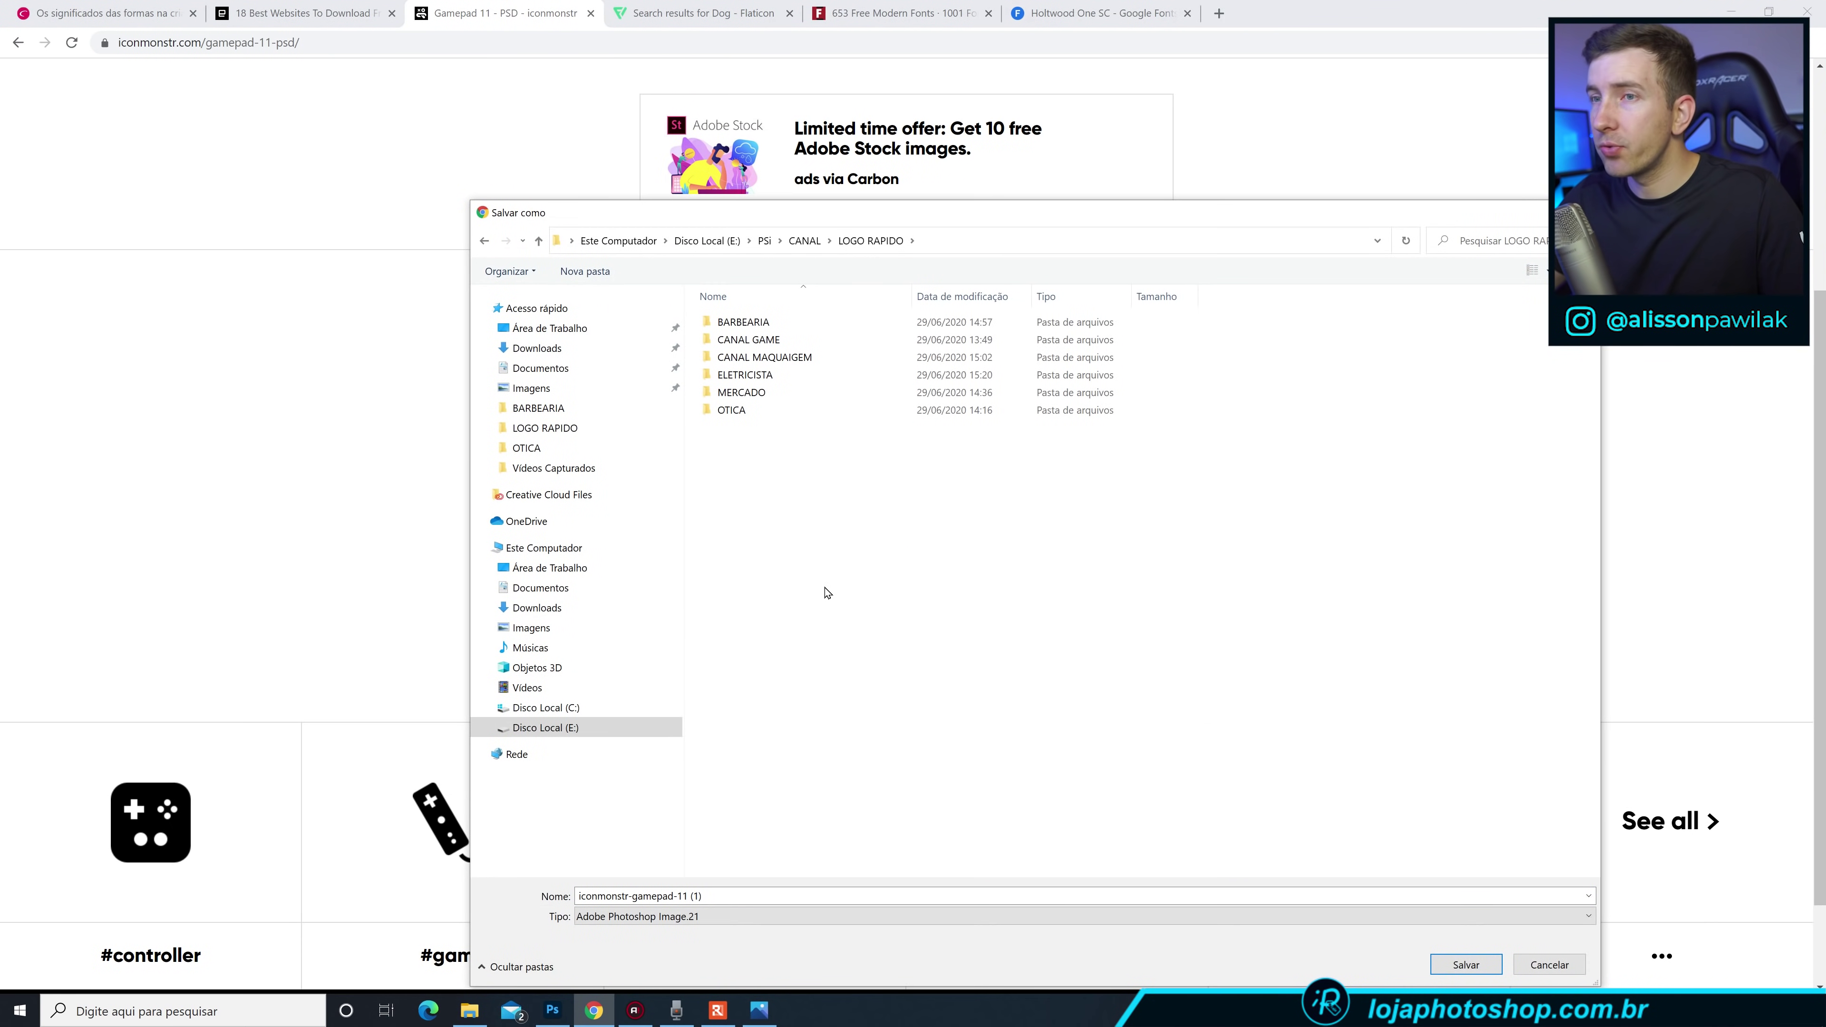
pyautogui.click(1449, 964)
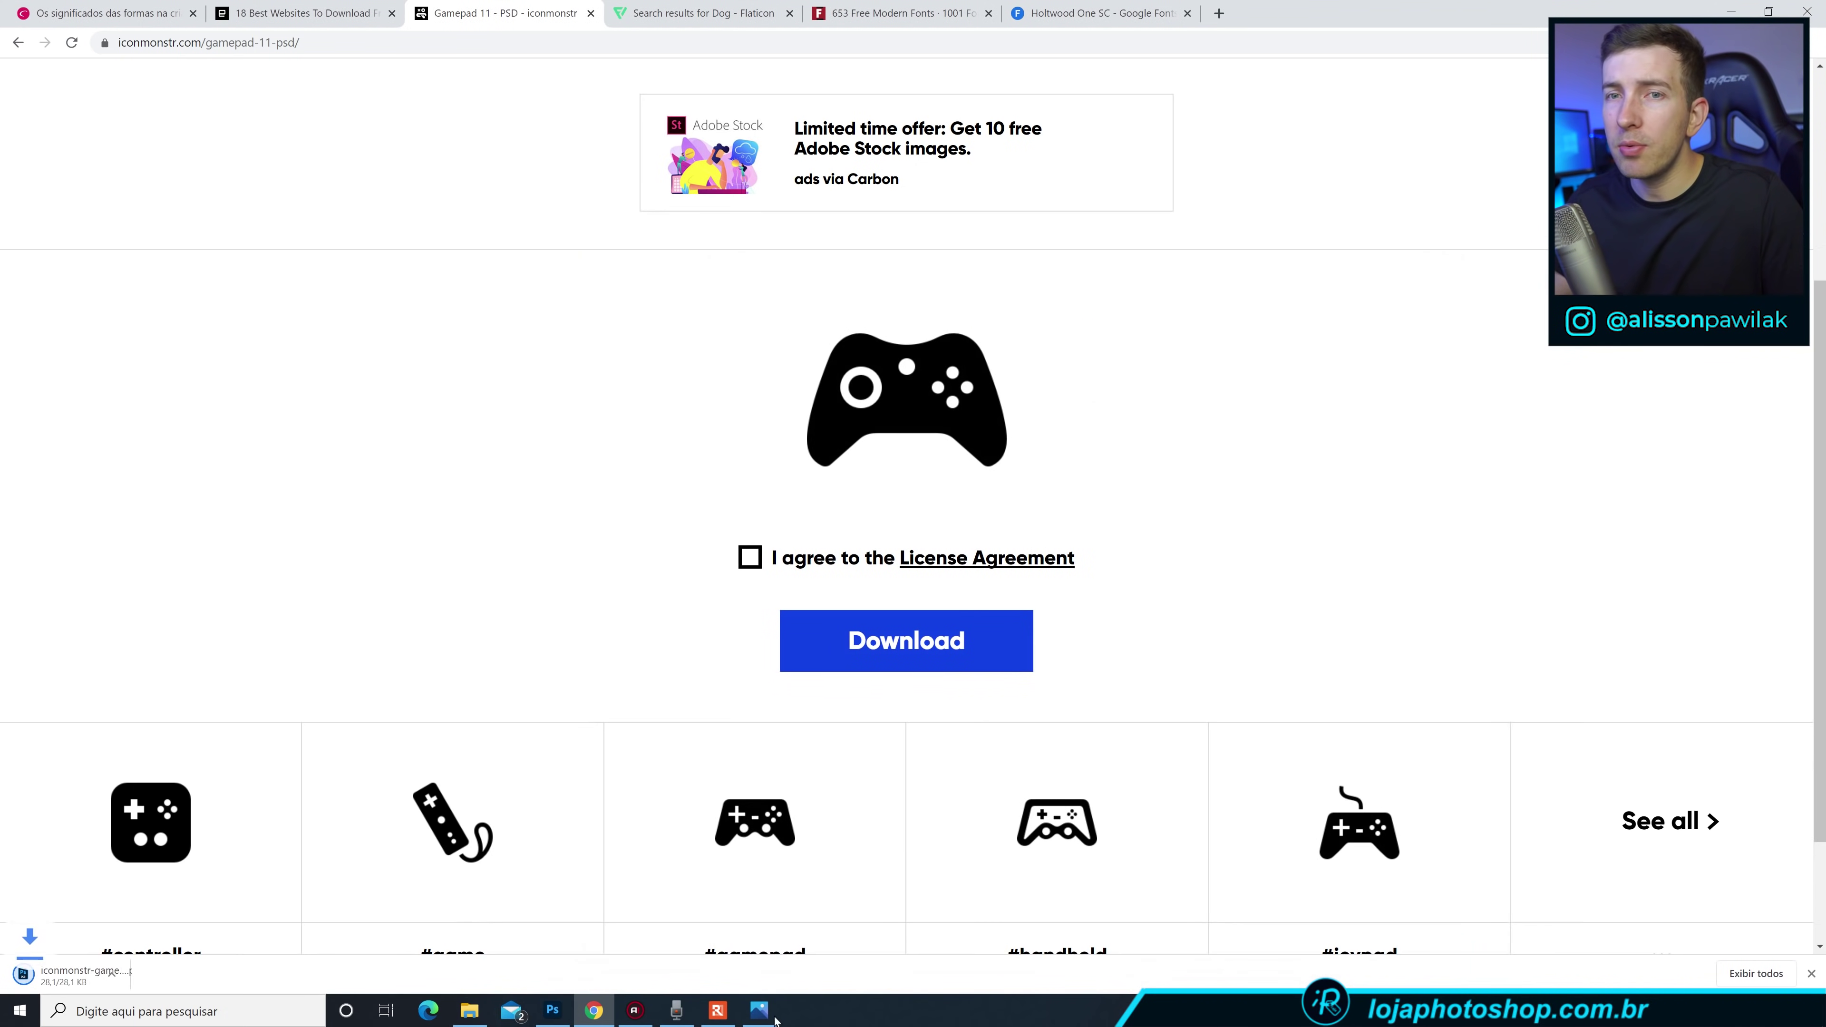
pyautogui.click(123, 980)
# Accept the missing-profile warning, zoom in, and select the gamepad-11 shape layer.
pyautogui.click(995, 440)
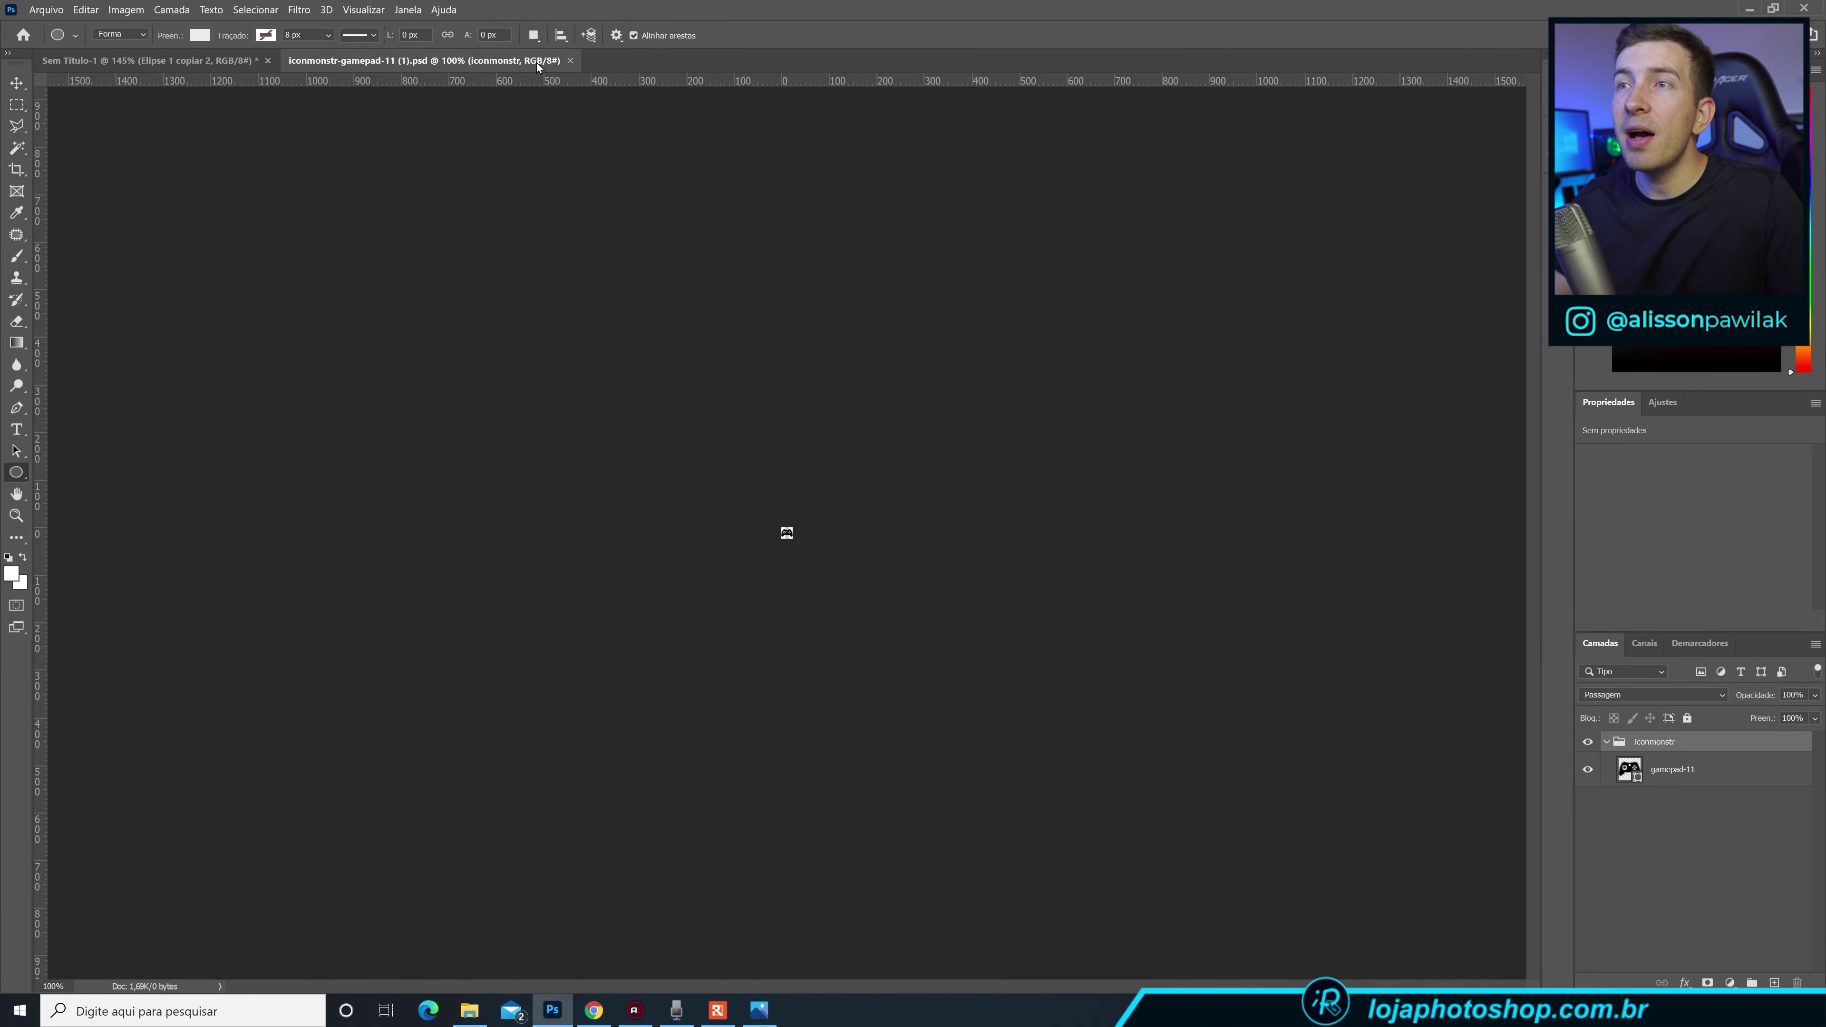
pyautogui.scroll(3, 820, 518)
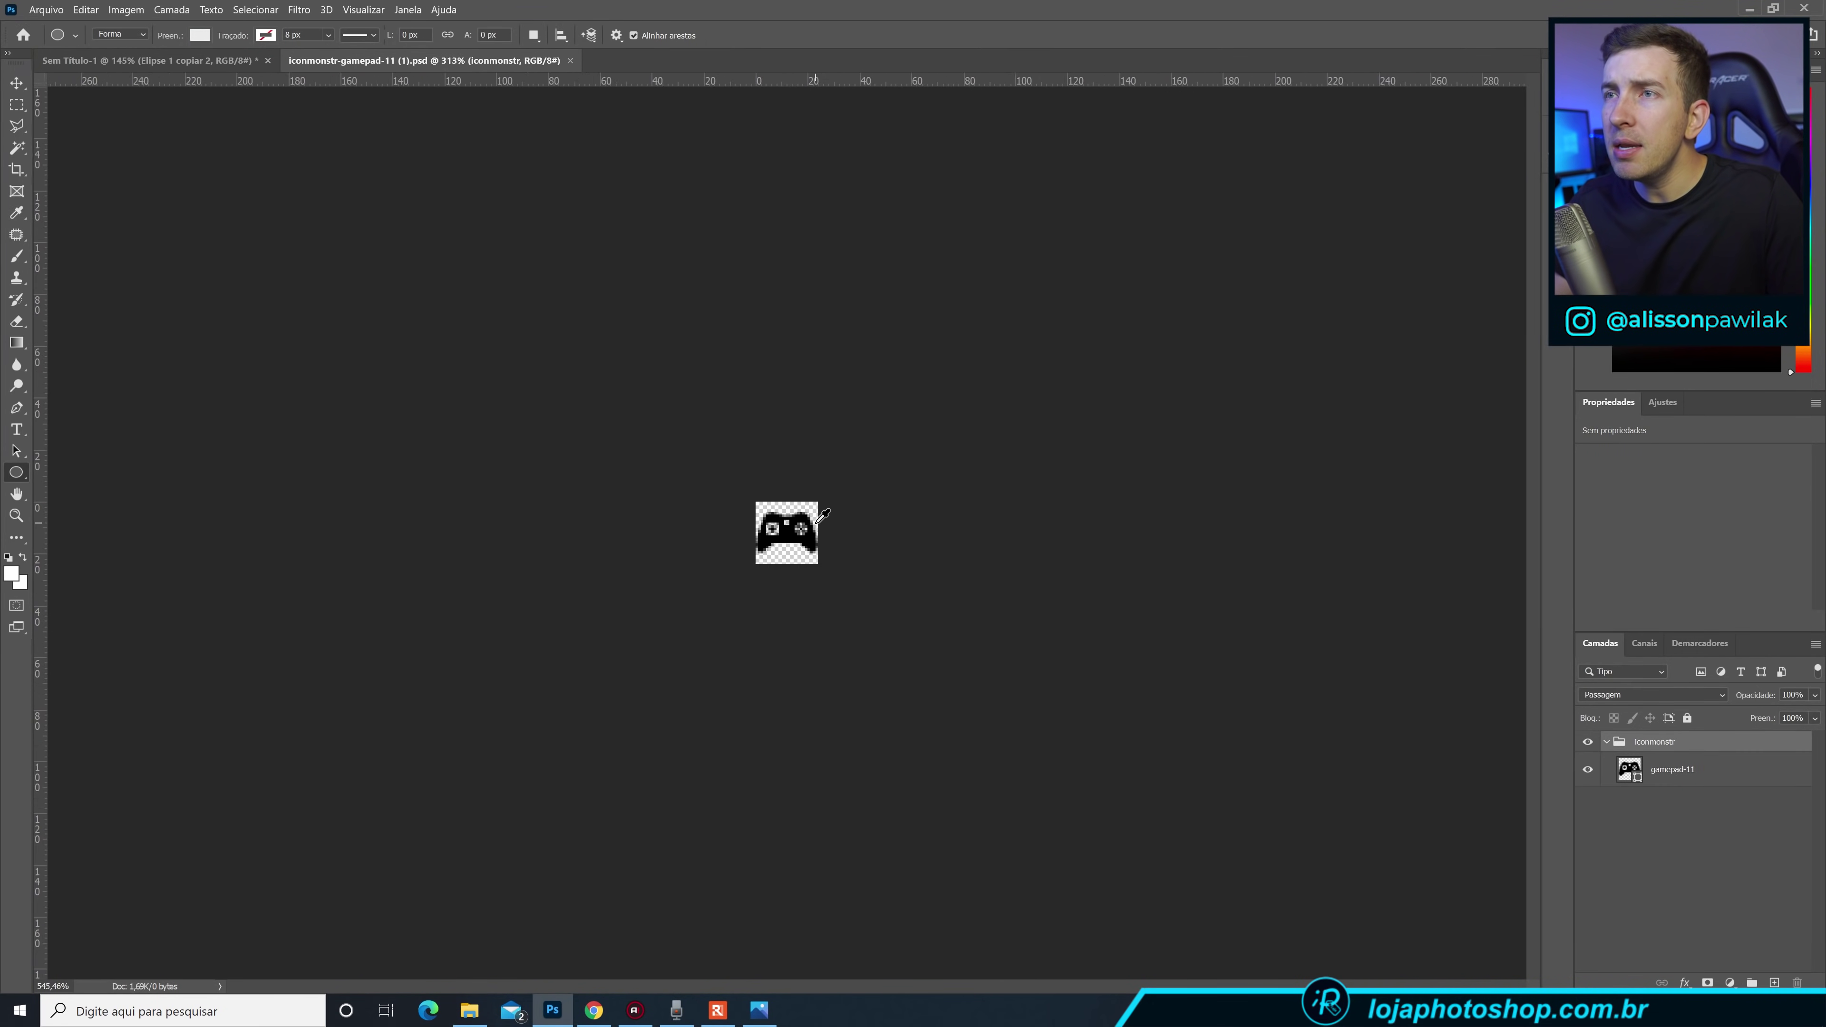
pyautogui.scroll(3, 819, 518)
pyautogui.scroll(3, 821, 516)
pyautogui.scroll(2, 822, 517)
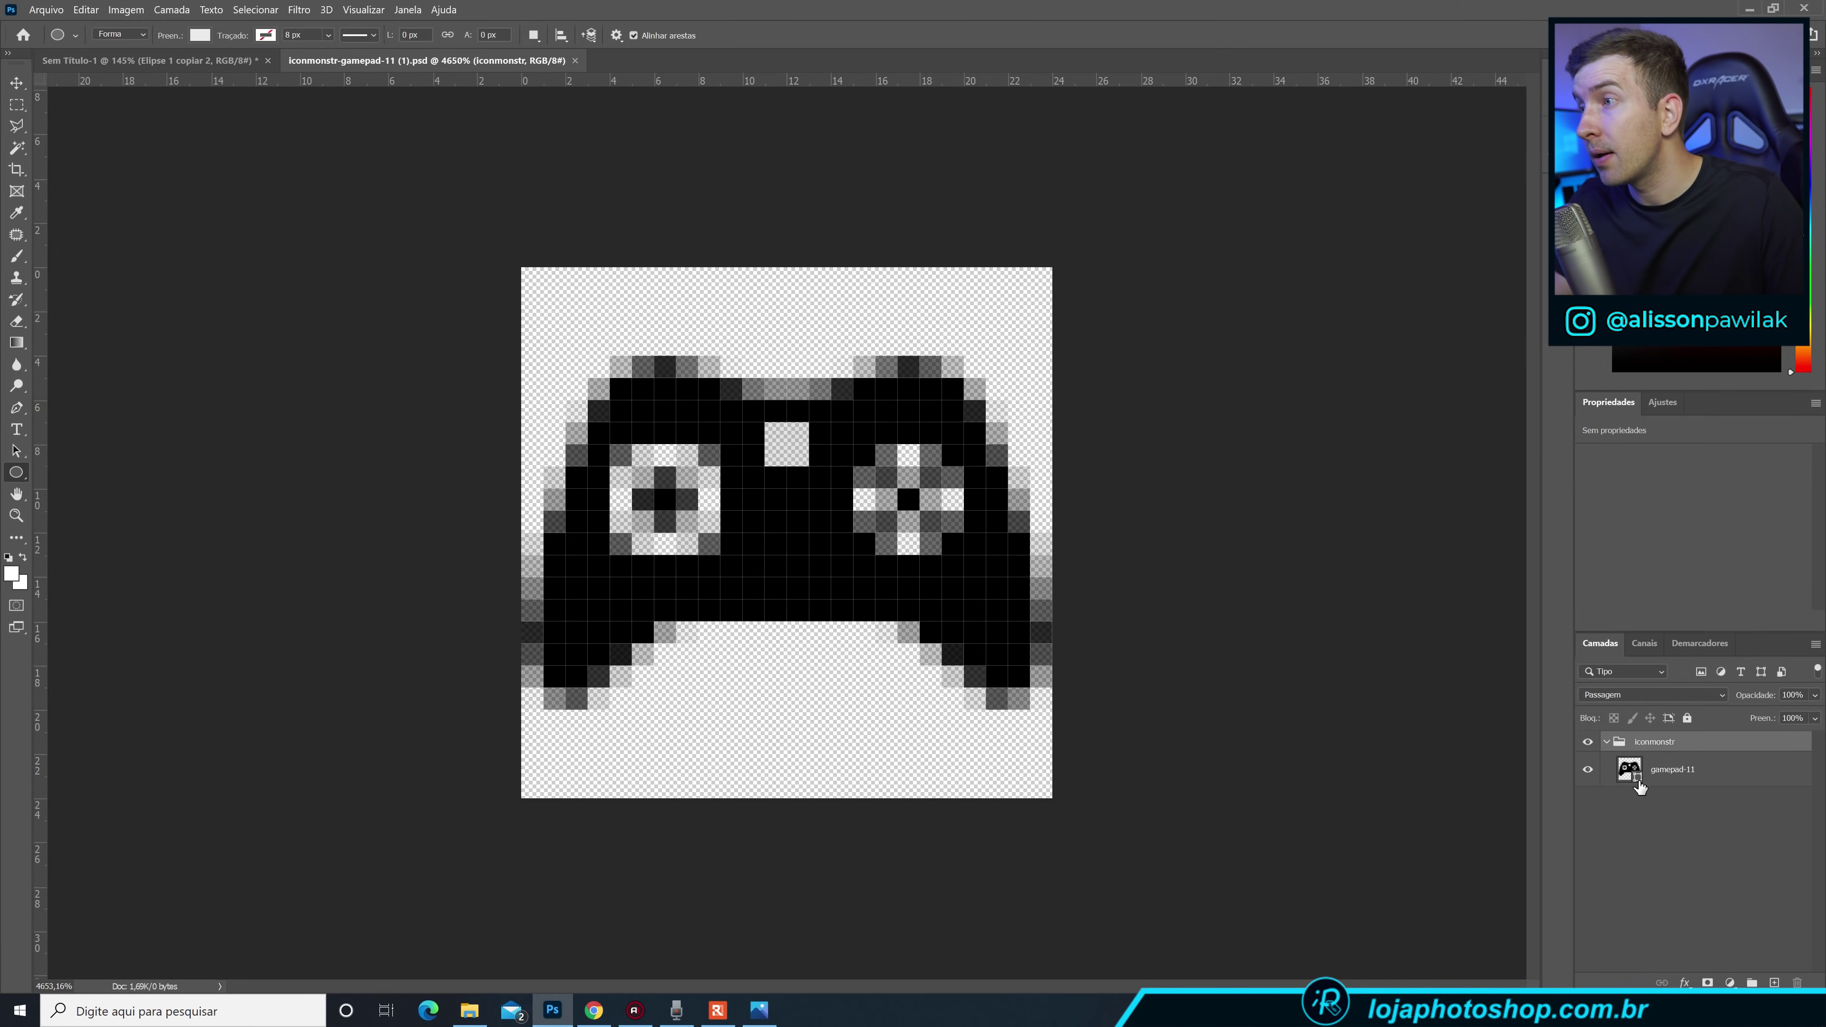
pyautogui.click(1671, 769)
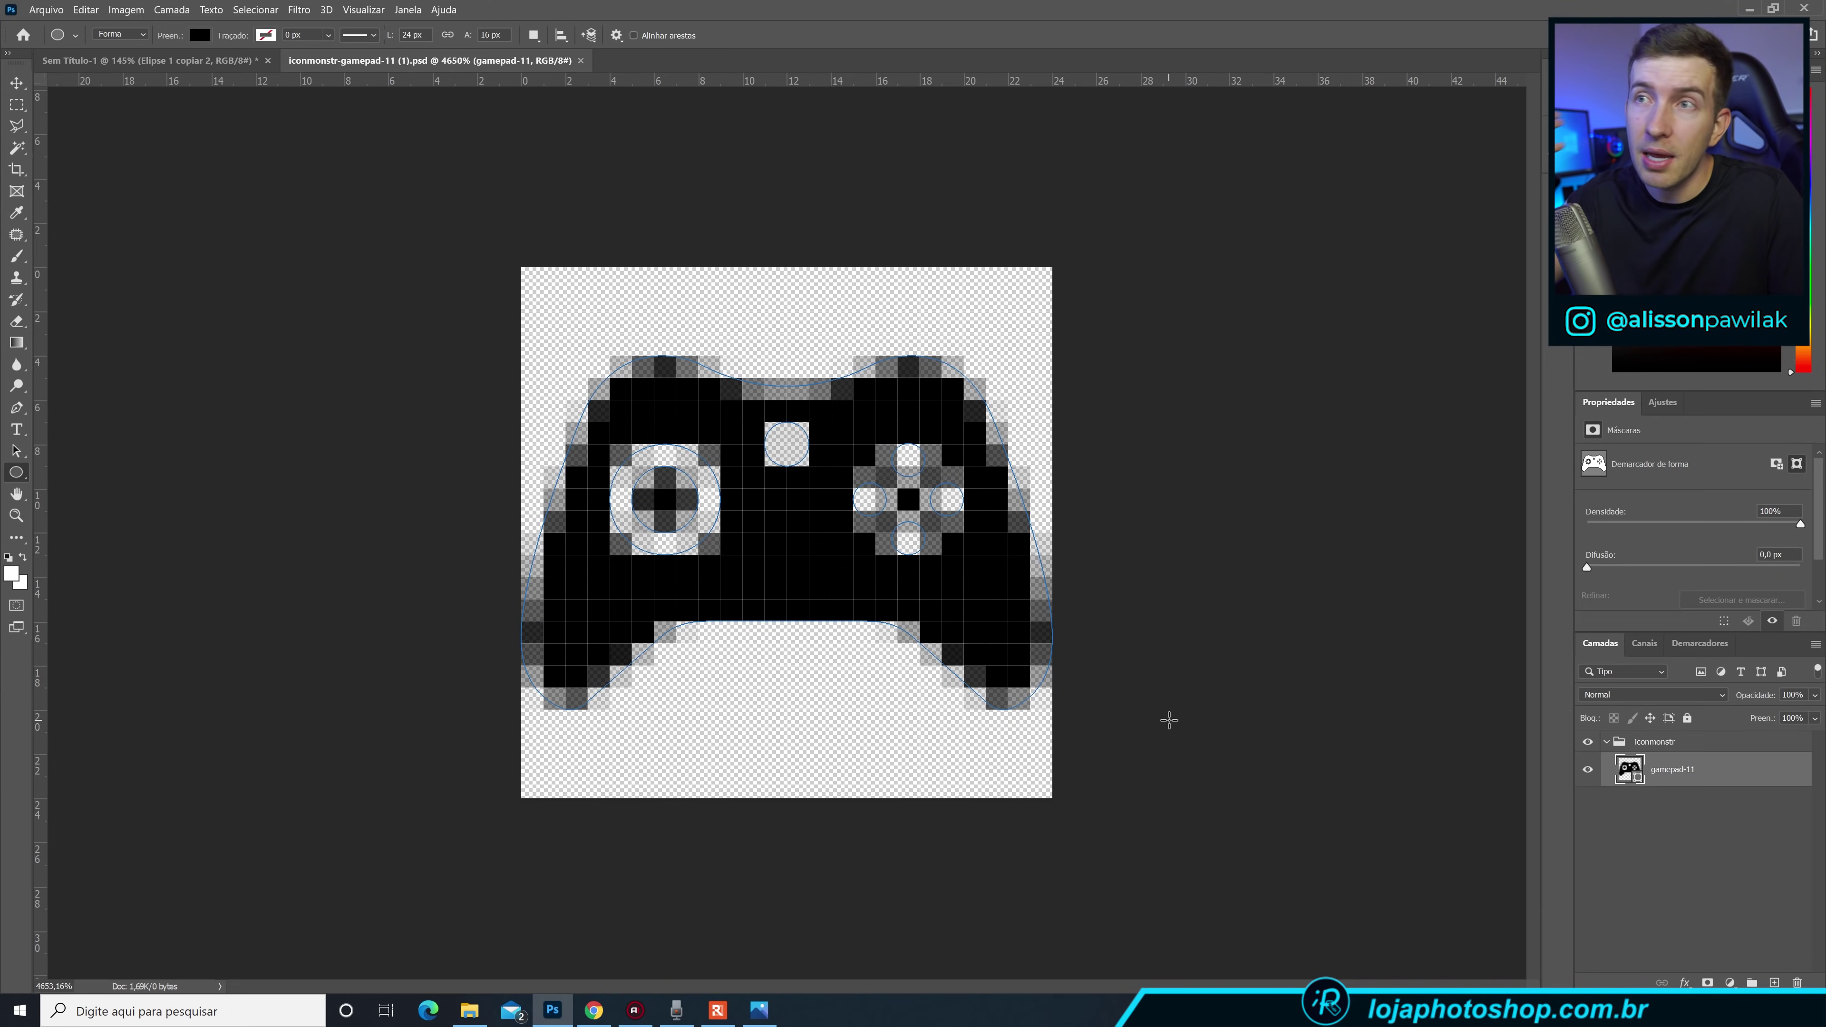
pyautogui.scroll(-5, 1057, 669)
pyautogui.scroll(-5, 934, 575)
pyautogui.scroll(2, 905, 529)
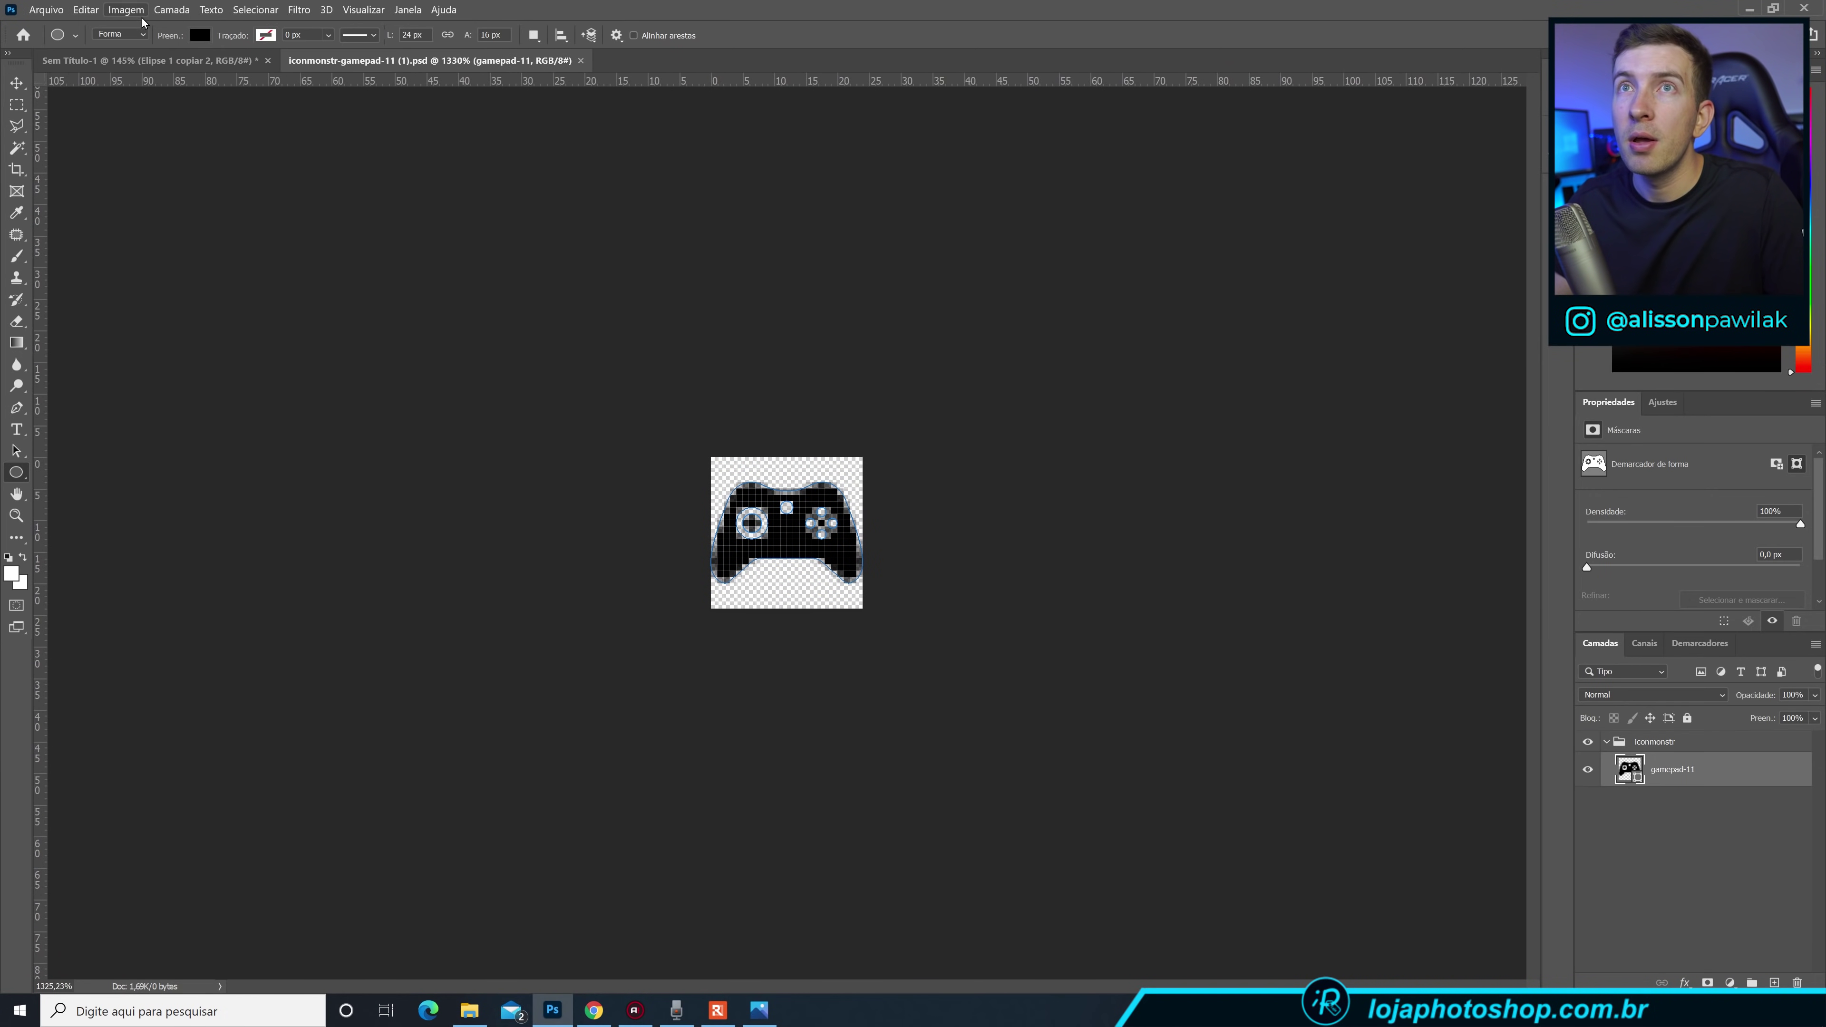
pyautogui.click(126, 9)
# Resize the gamepad image to 1000 pixels wide, dismissing the OpenGL warning.
pyautogui.click(158, 119)
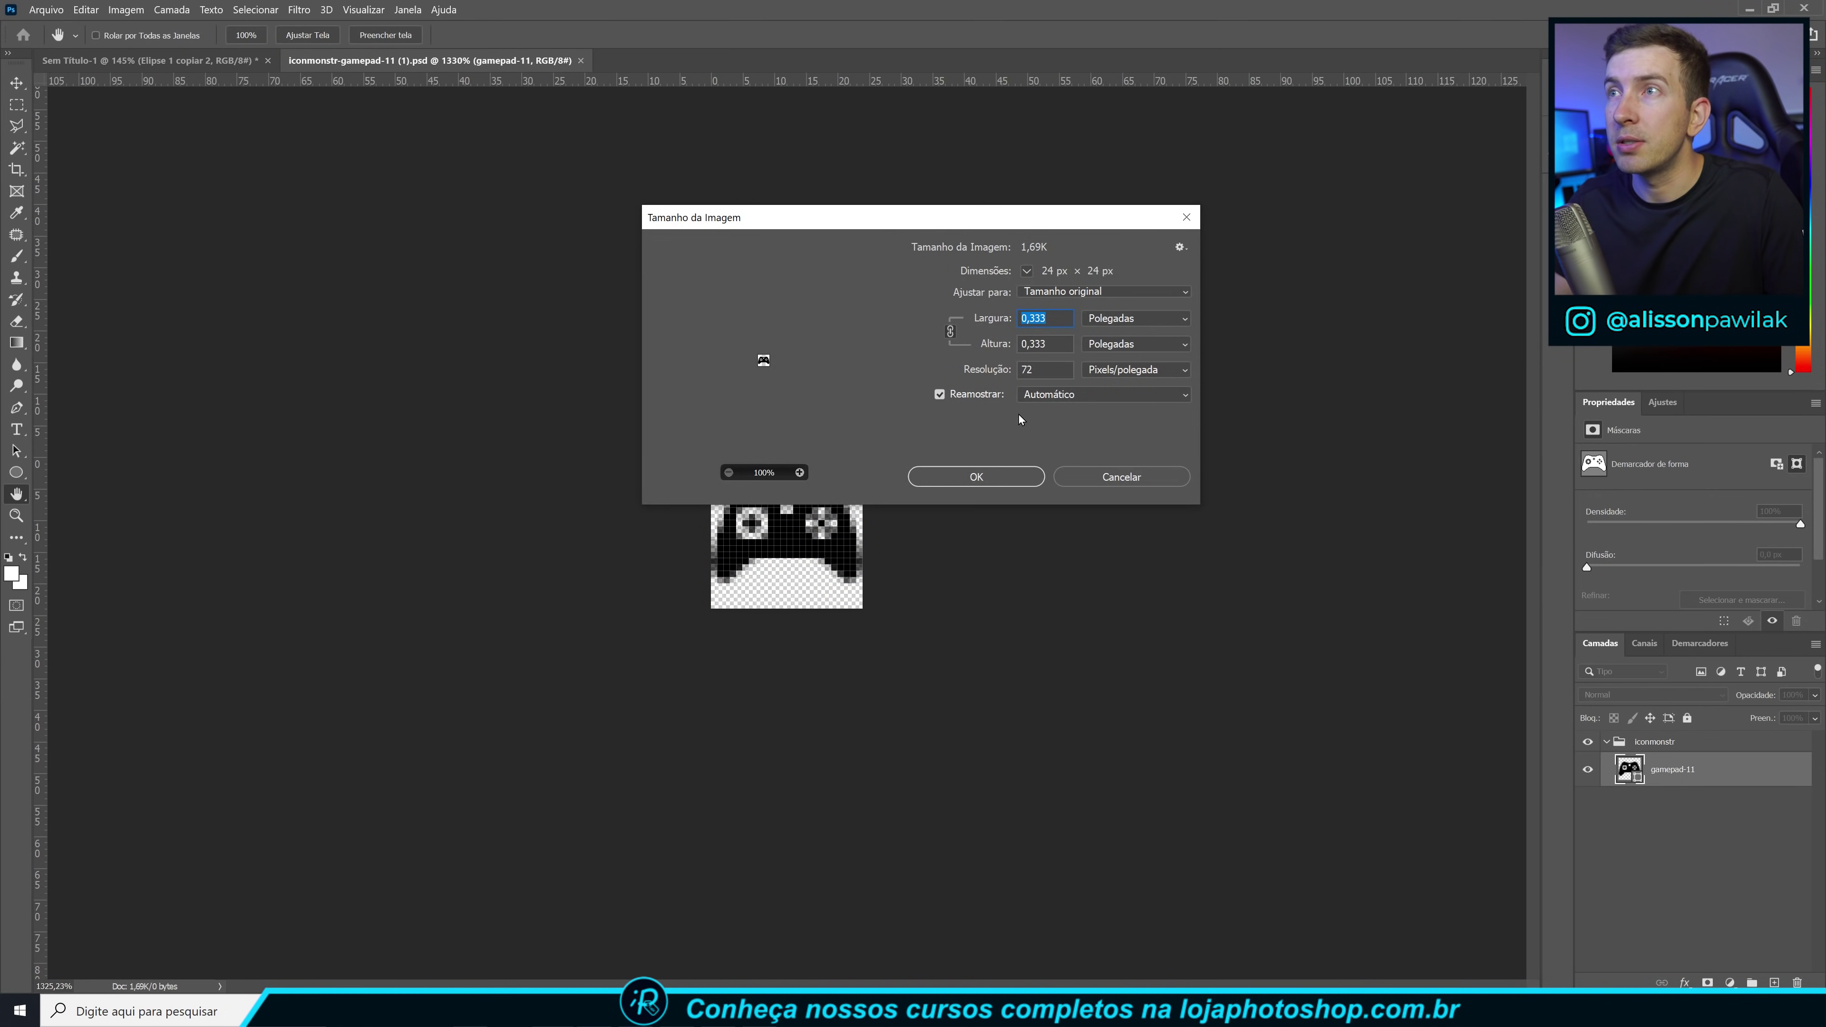
pyautogui.click(1114, 327)
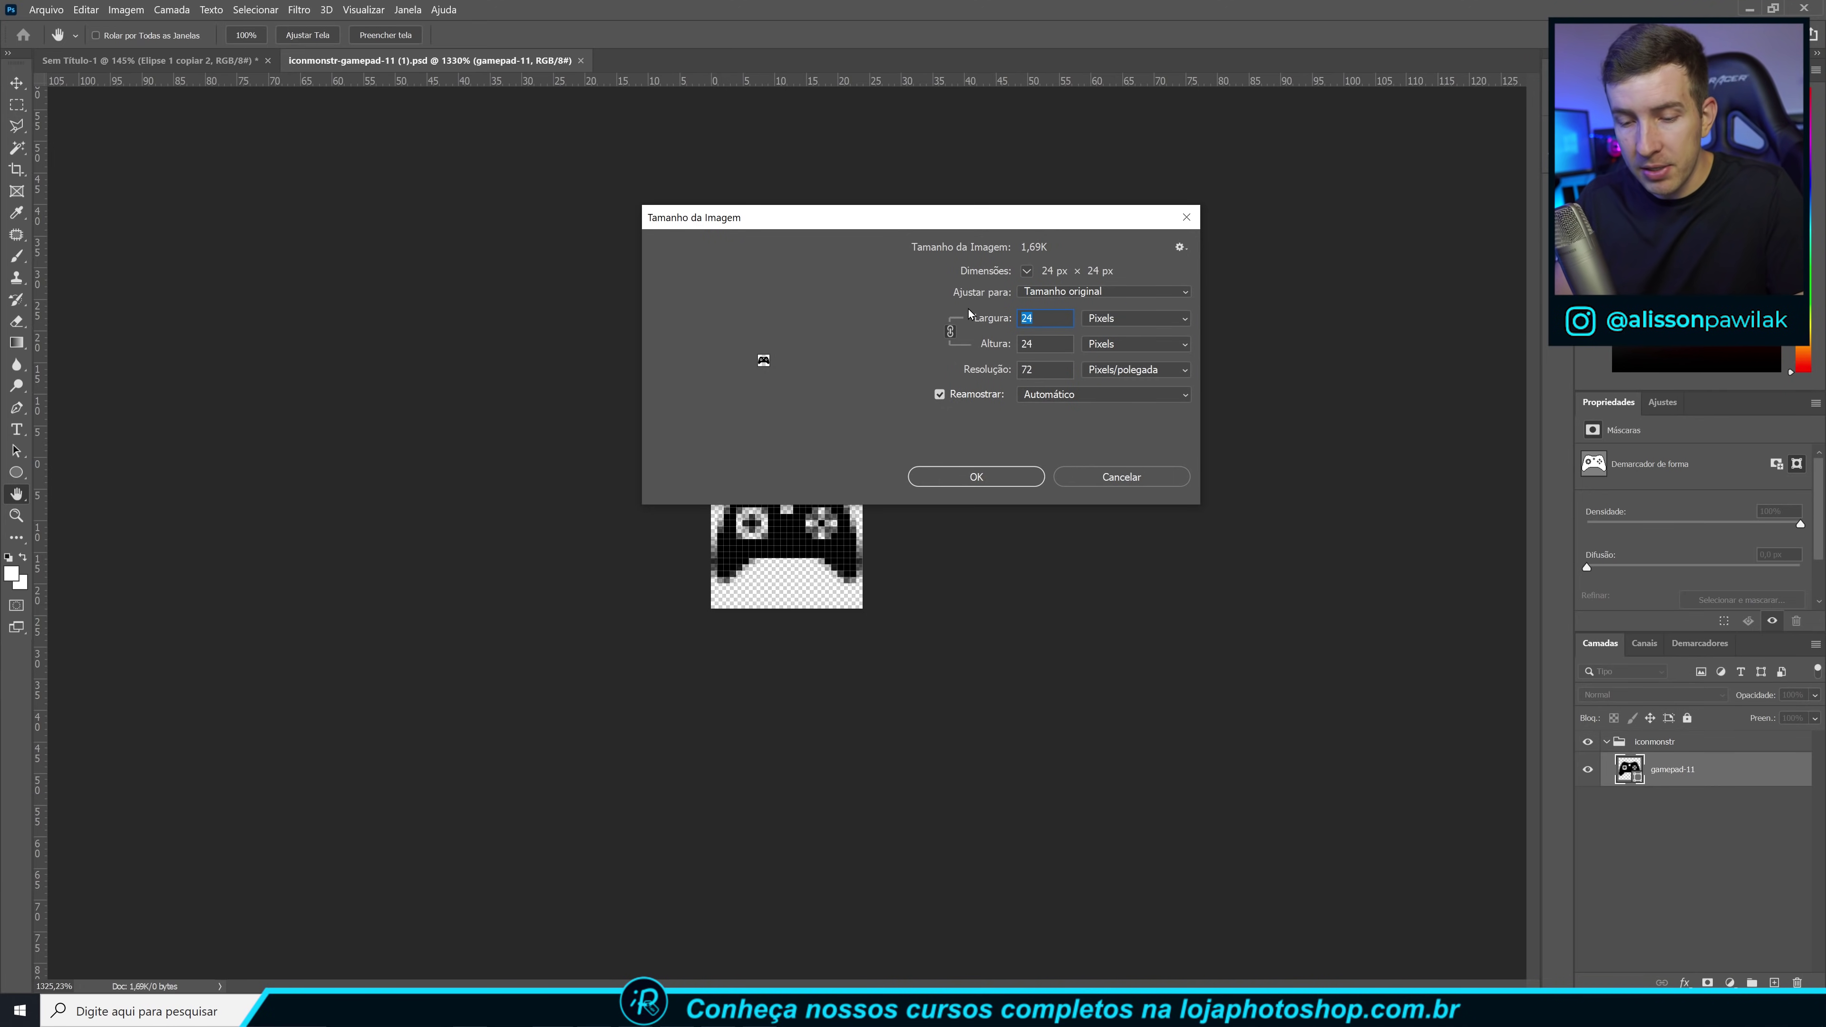
pyautogui.write('1000')
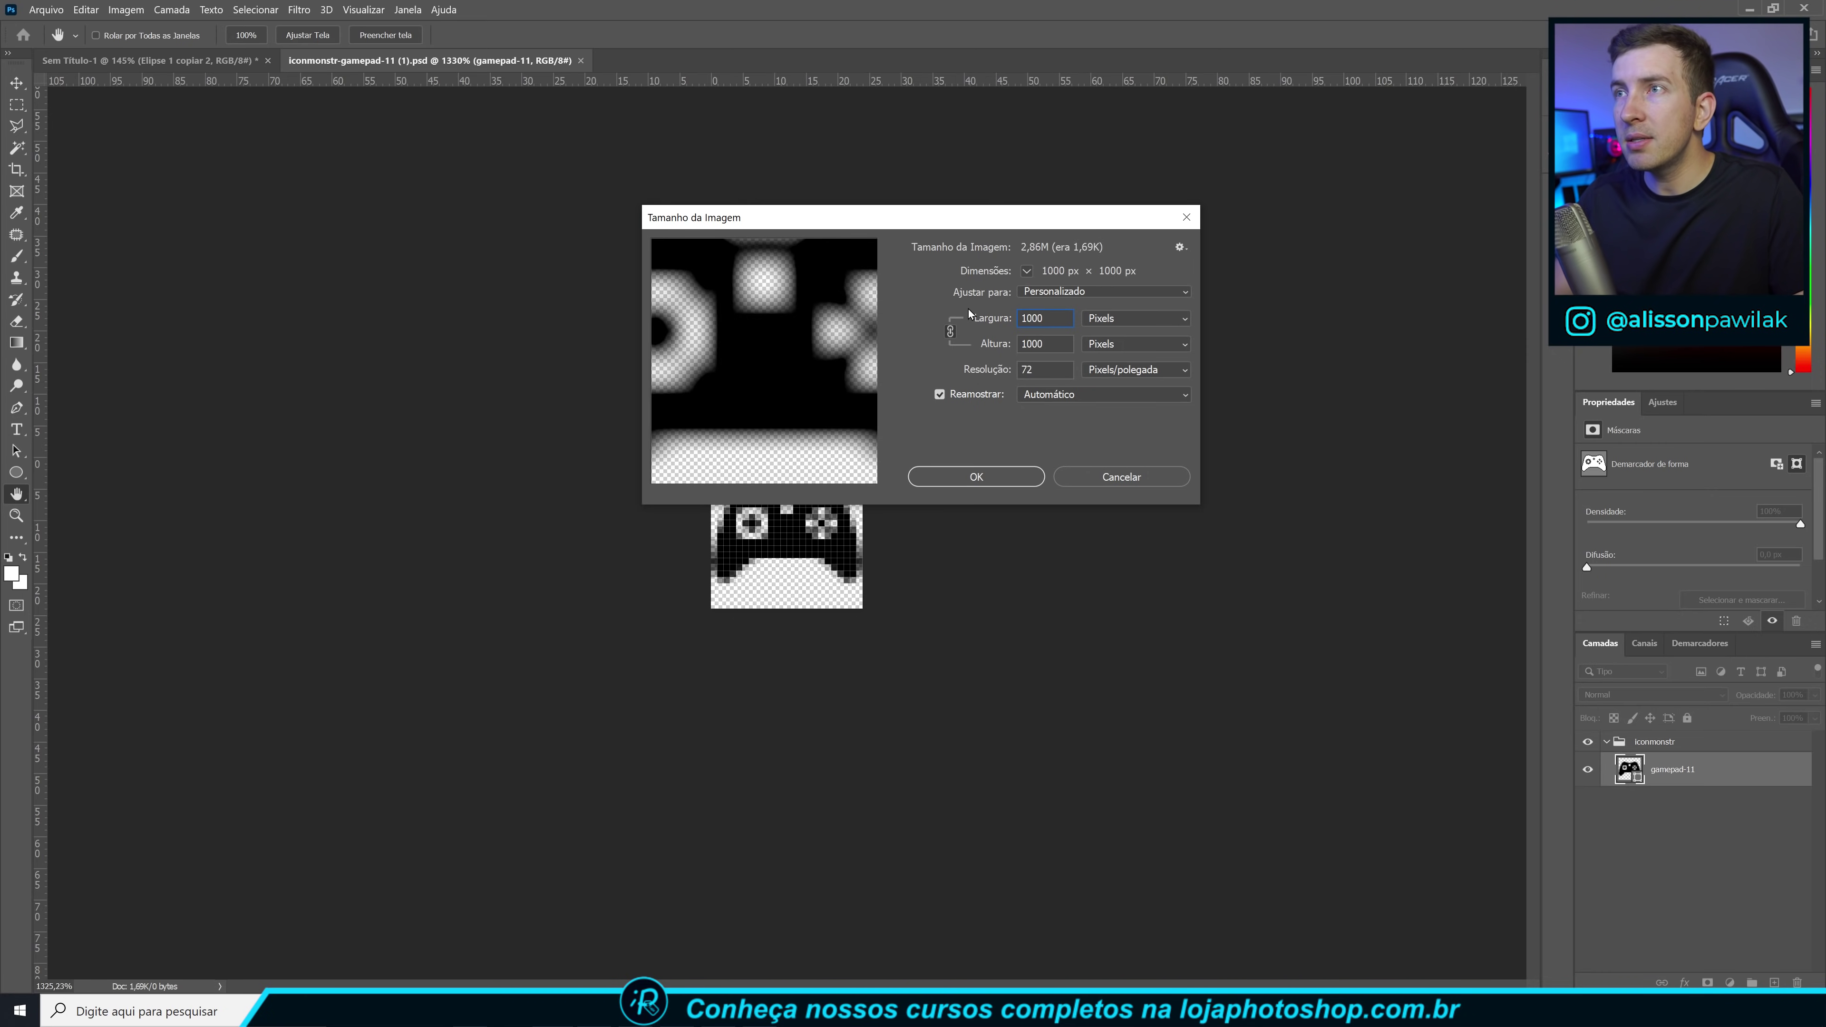
pyautogui.click(1013, 473)
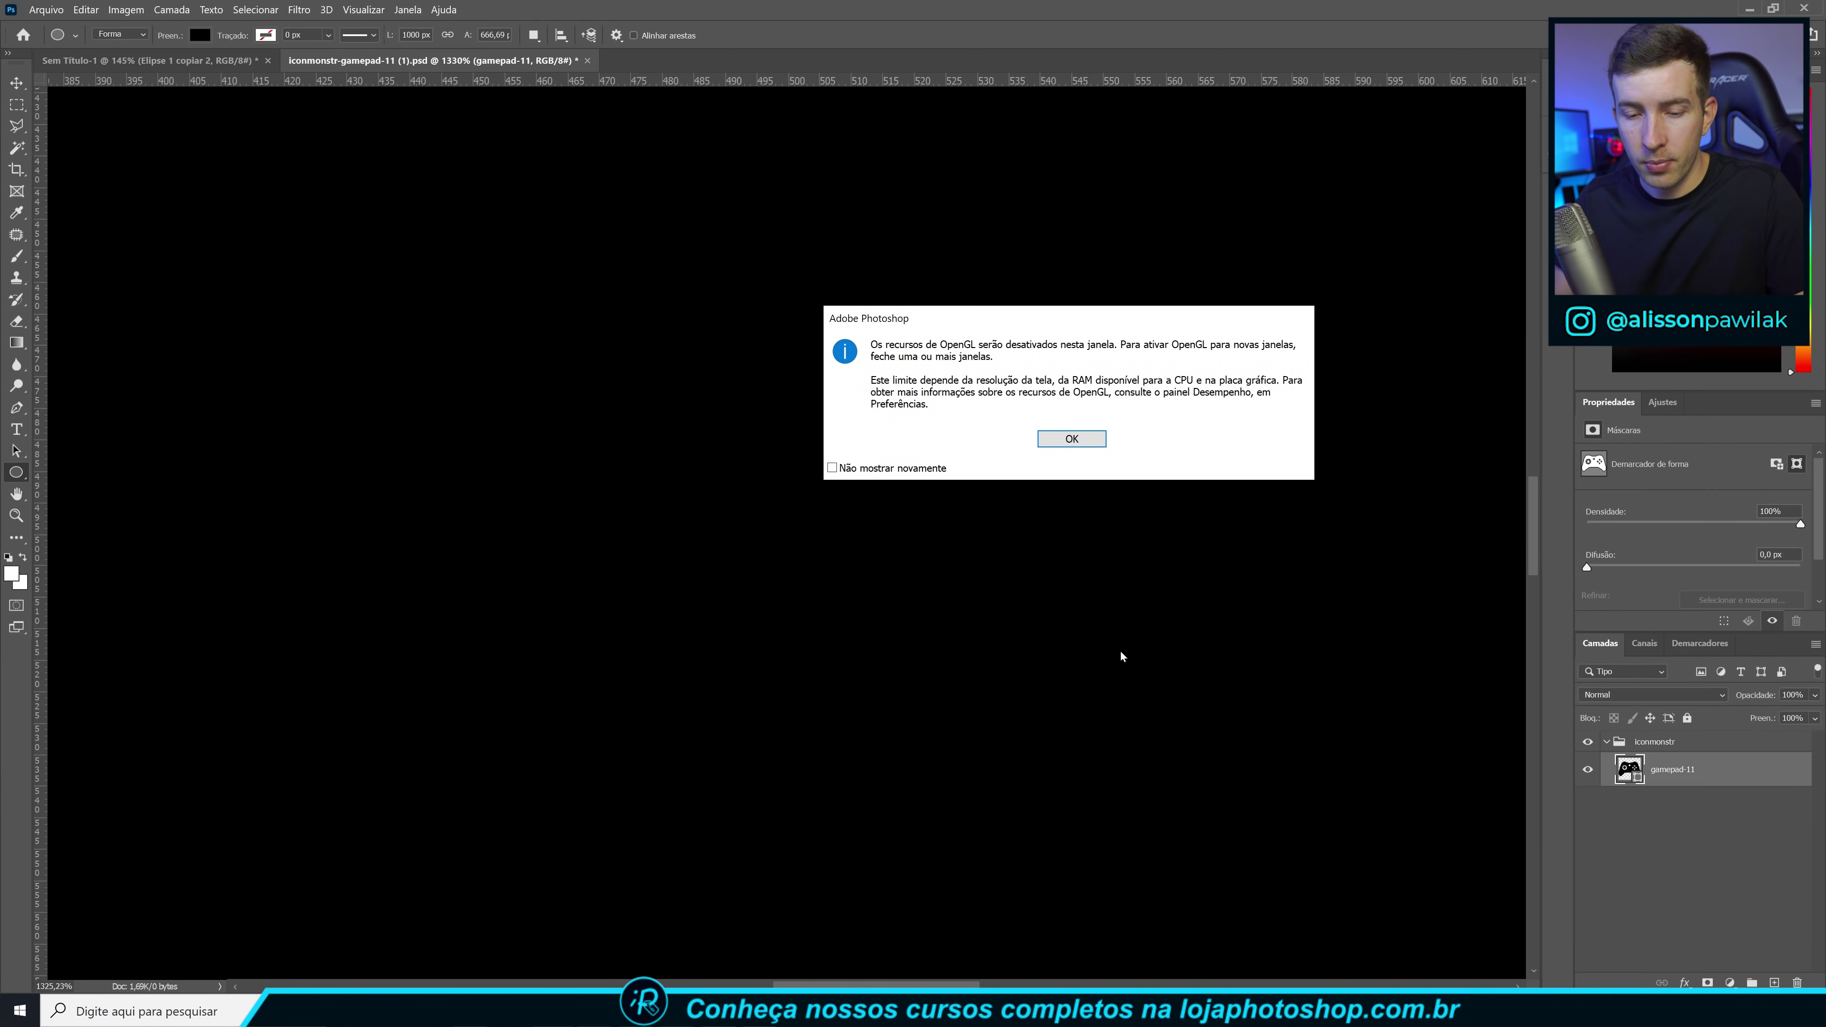
pyautogui.click(1071, 439)
pyautogui.hotkey('ctrl', '1')
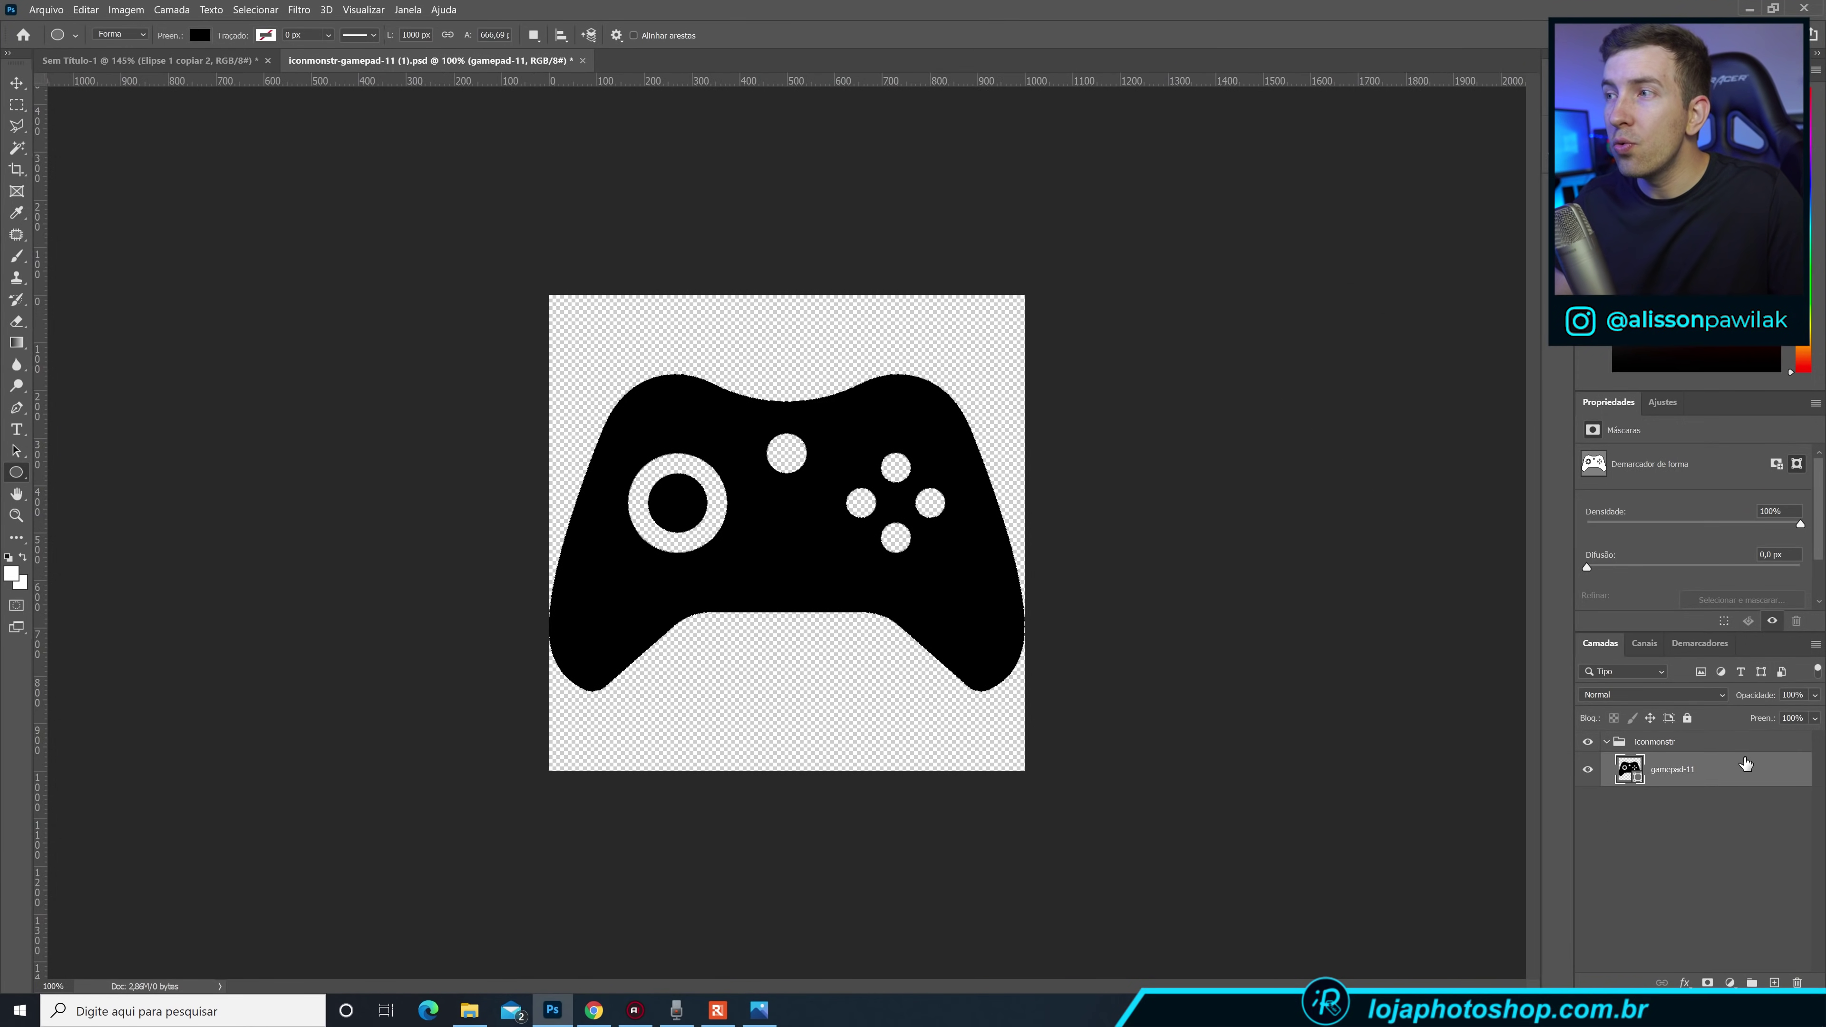
# Select the gamepad-11 layer and drag it with the Move tool to Sem Título-1.
pyautogui.click(1735, 746)
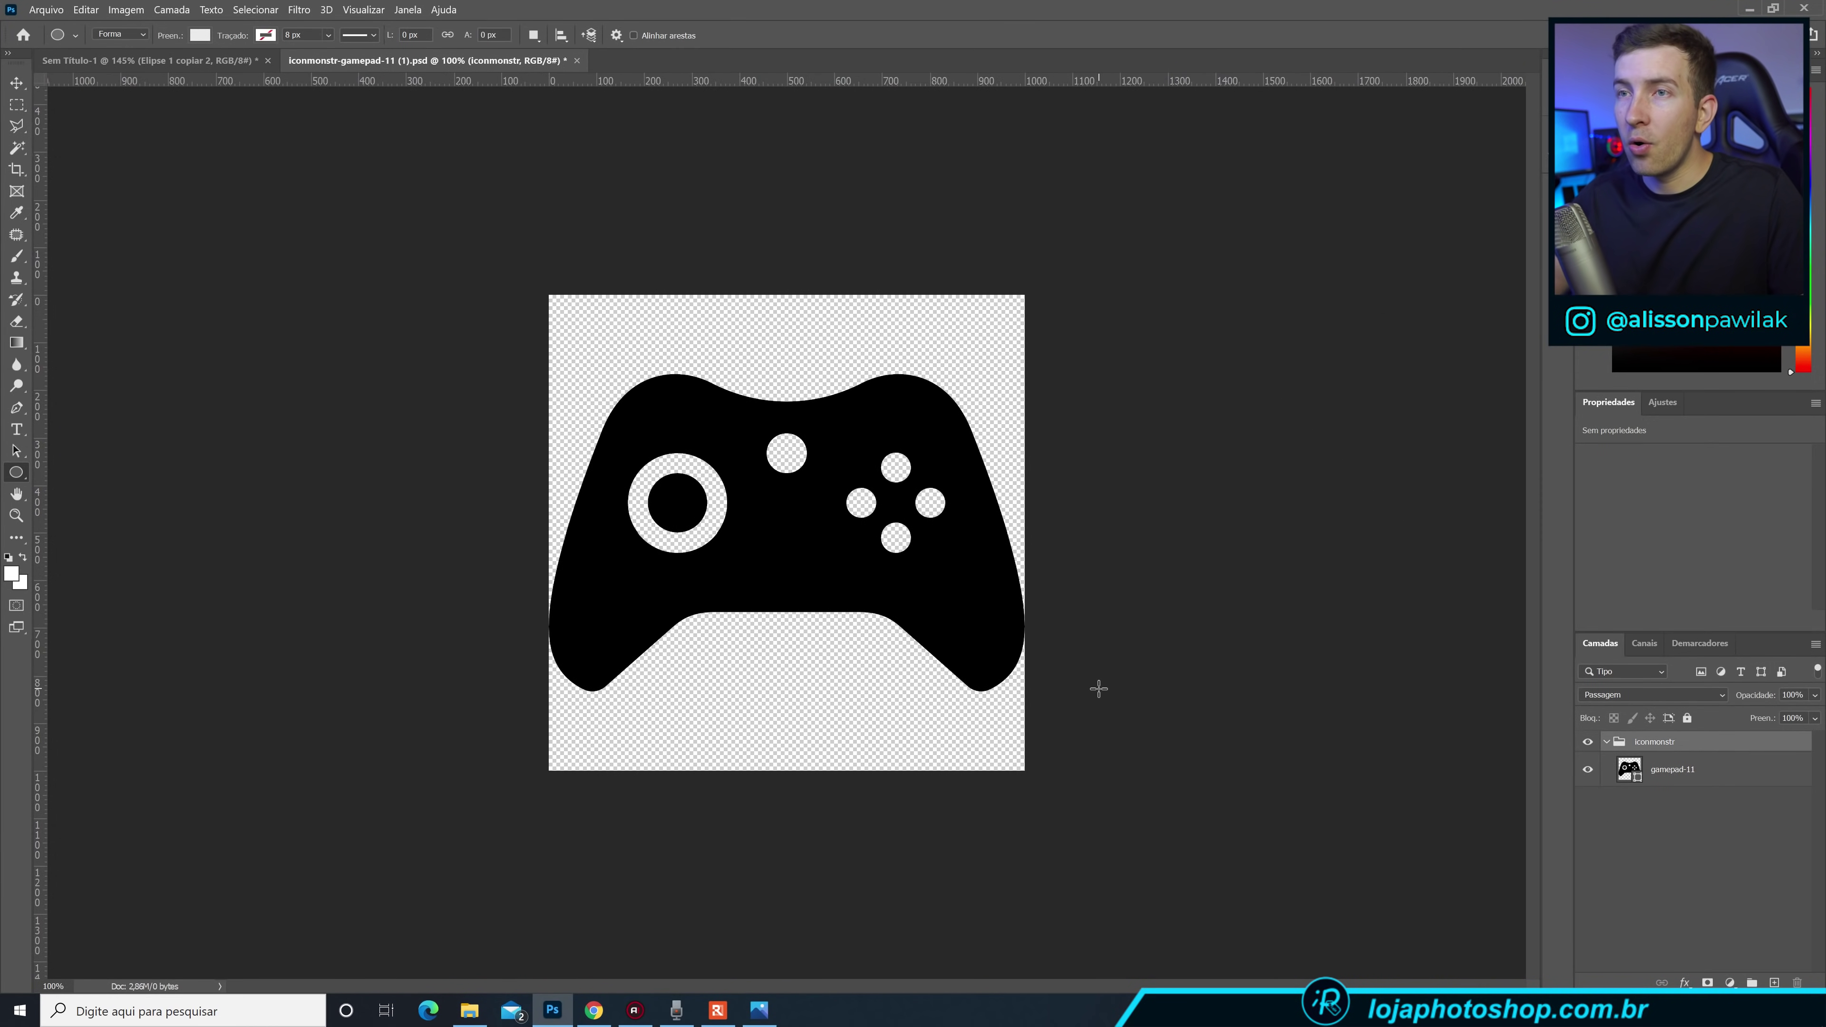
pyautogui.hotkey('ctrl', '+')
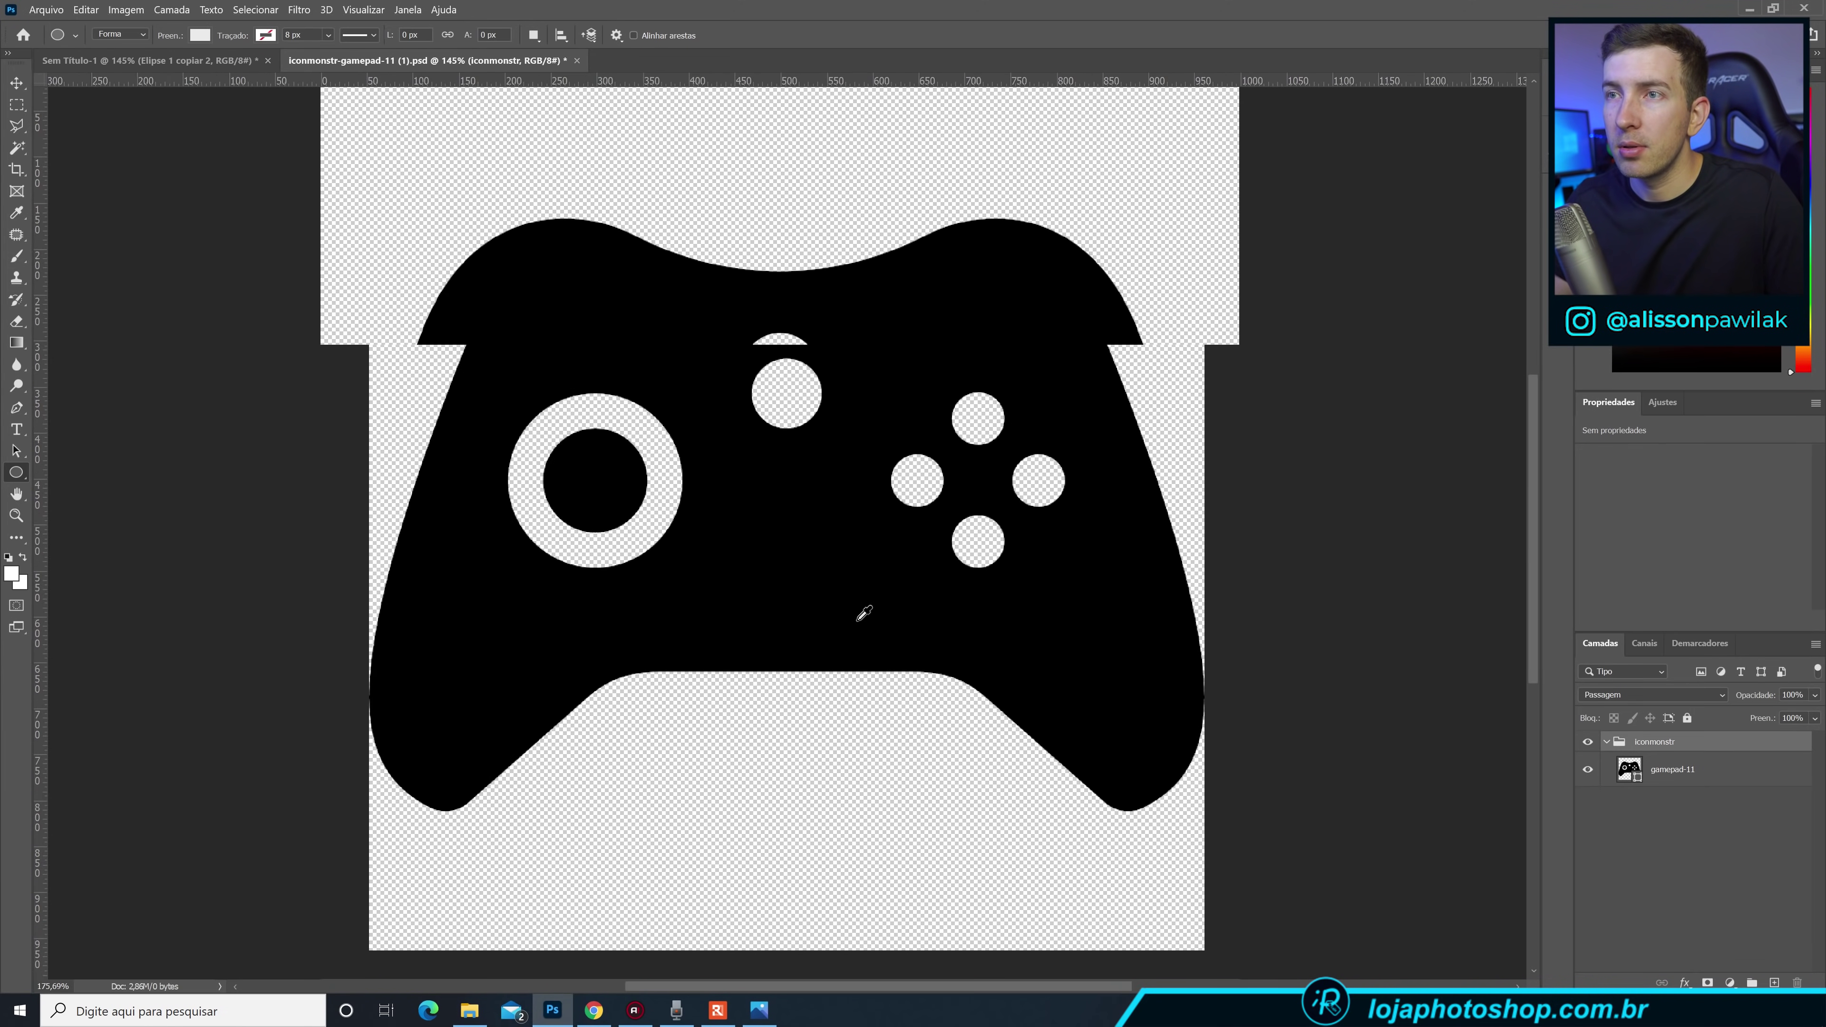
pyautogui.hotkey('ctrl', '+')
pyautogui.hotkey('ctrl', '1')
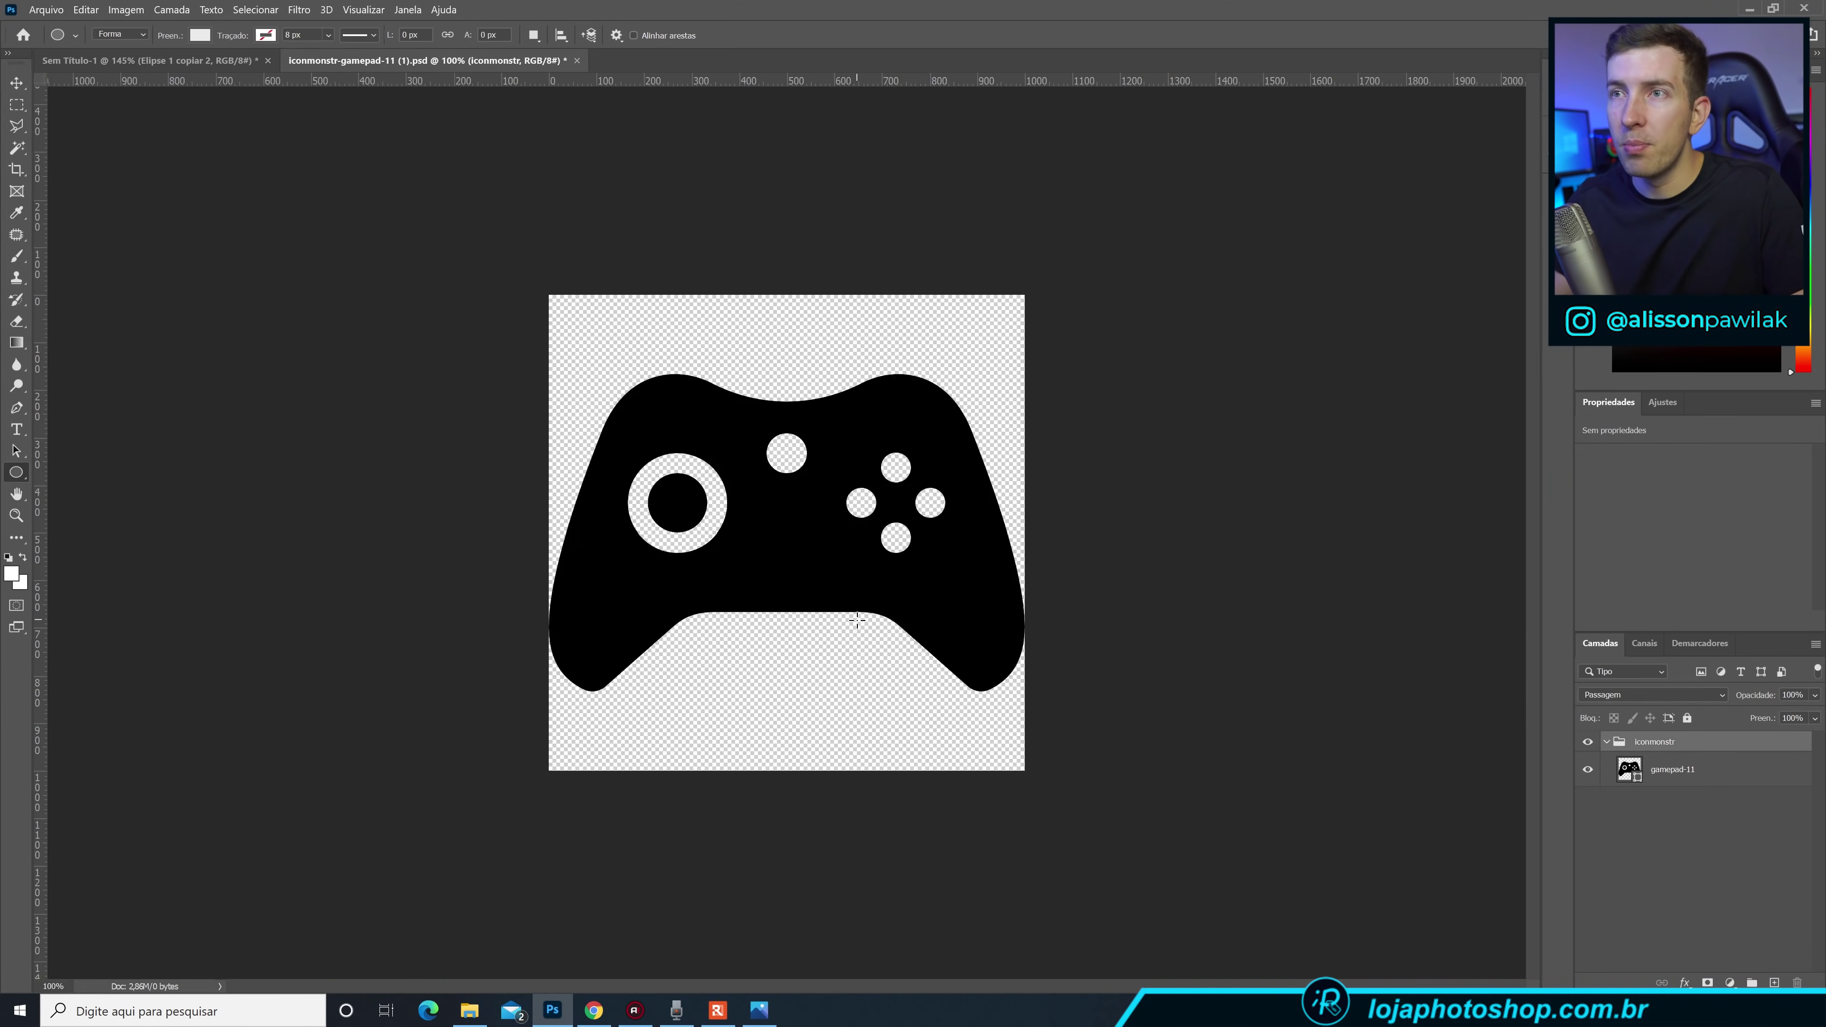
pyautogui.click(1640, 779)
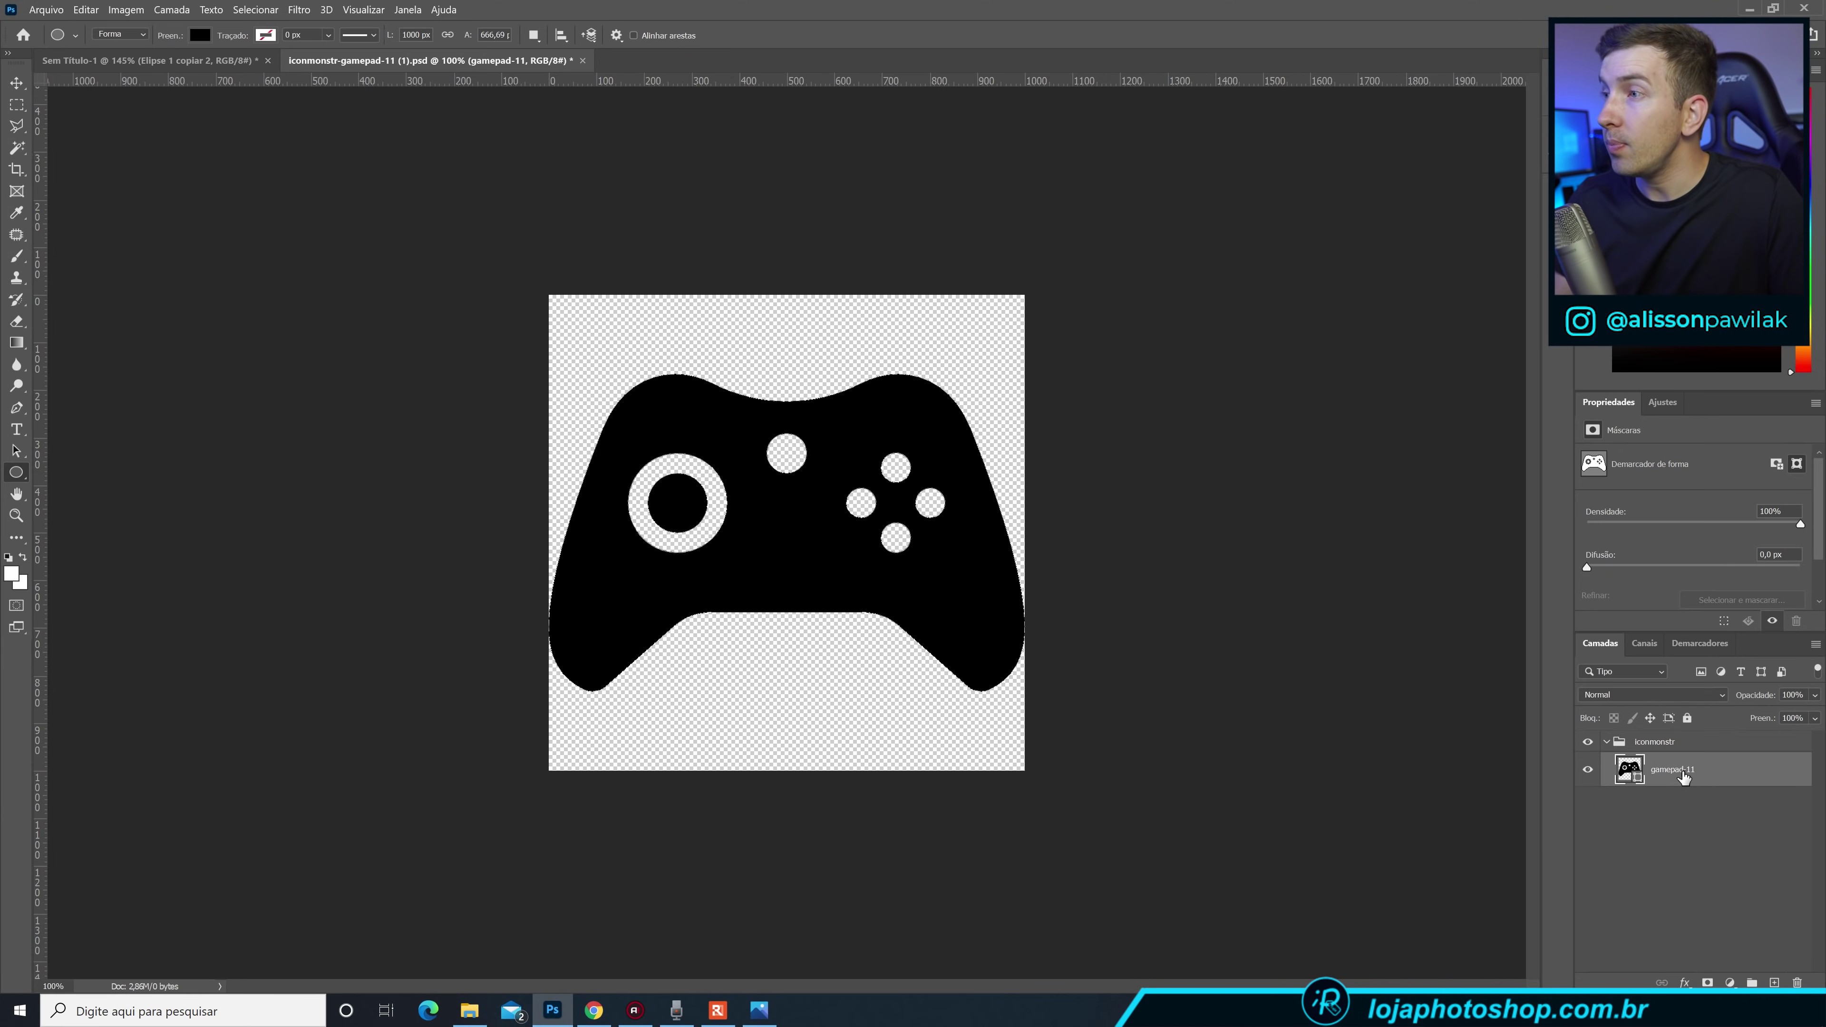
pyautogui.press('v')
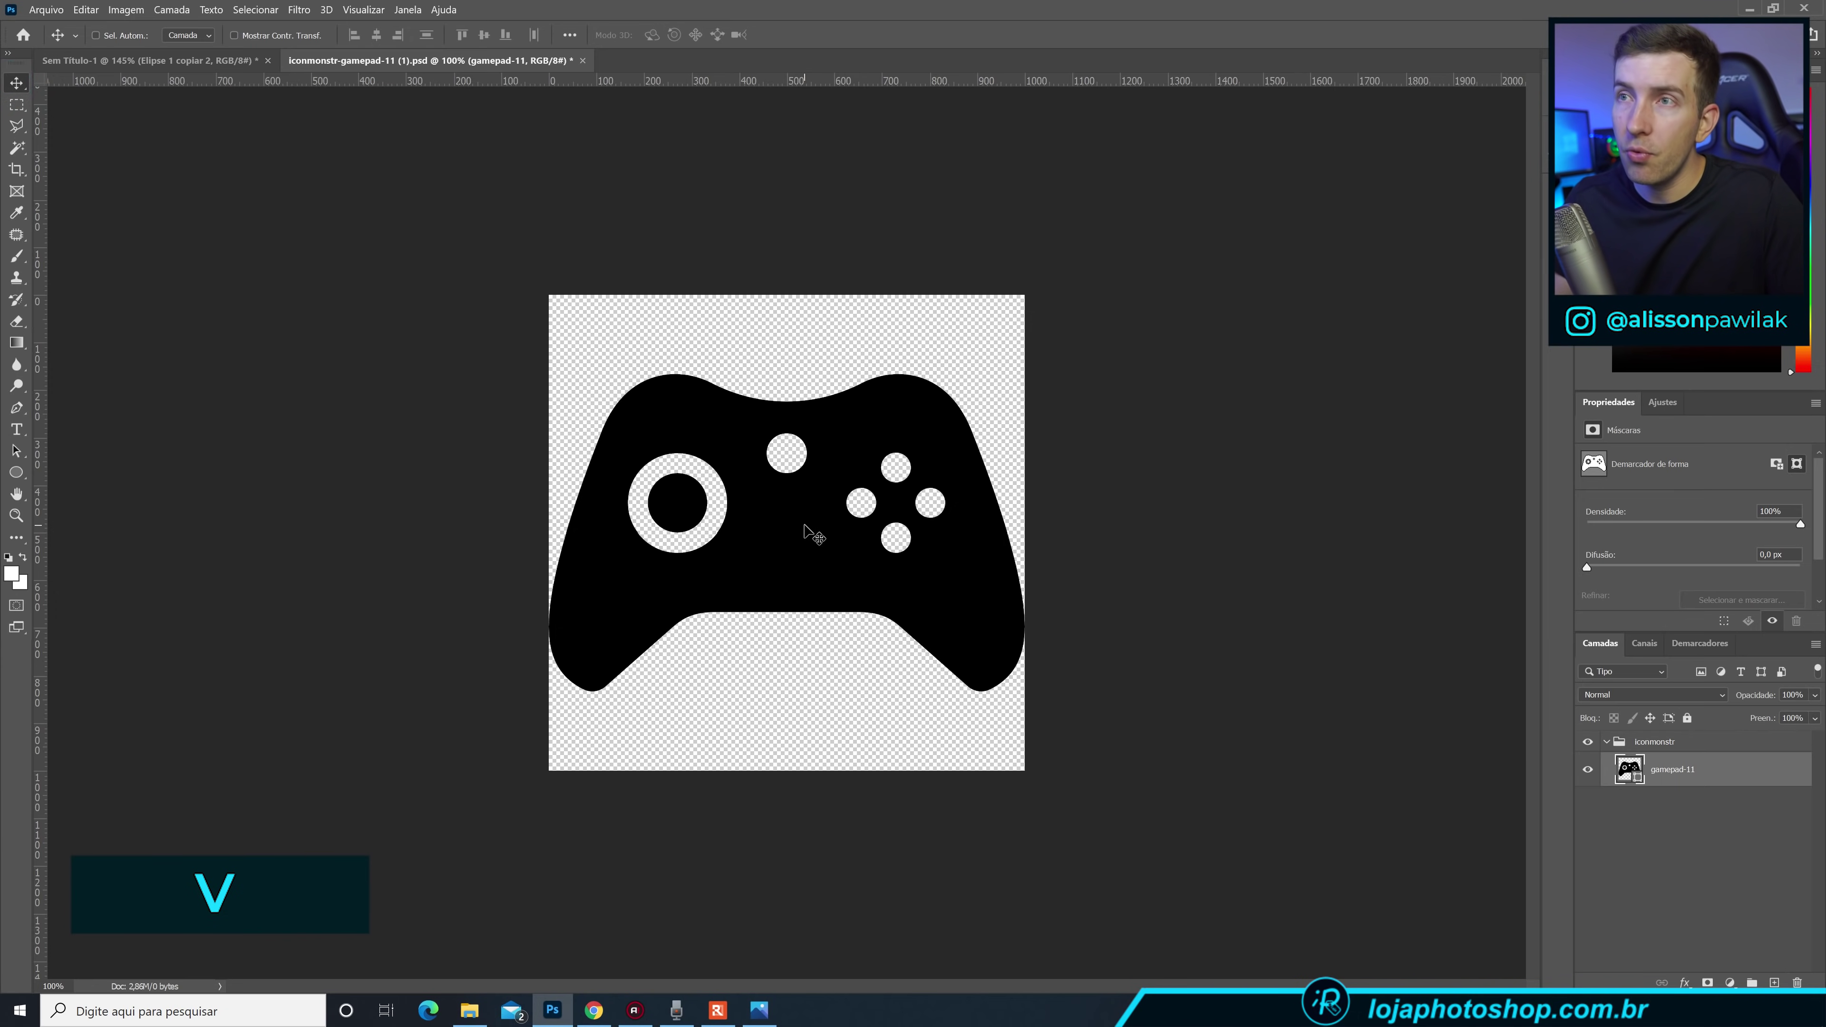
pyautogui.moveTo(827, 515); pyautogui.dragTo(240, 74)
# Place the gamepad over the green circles as the topmost layer.
pyautogui.moveTo(843, 480); pyautogui.dragTo(845, 483)
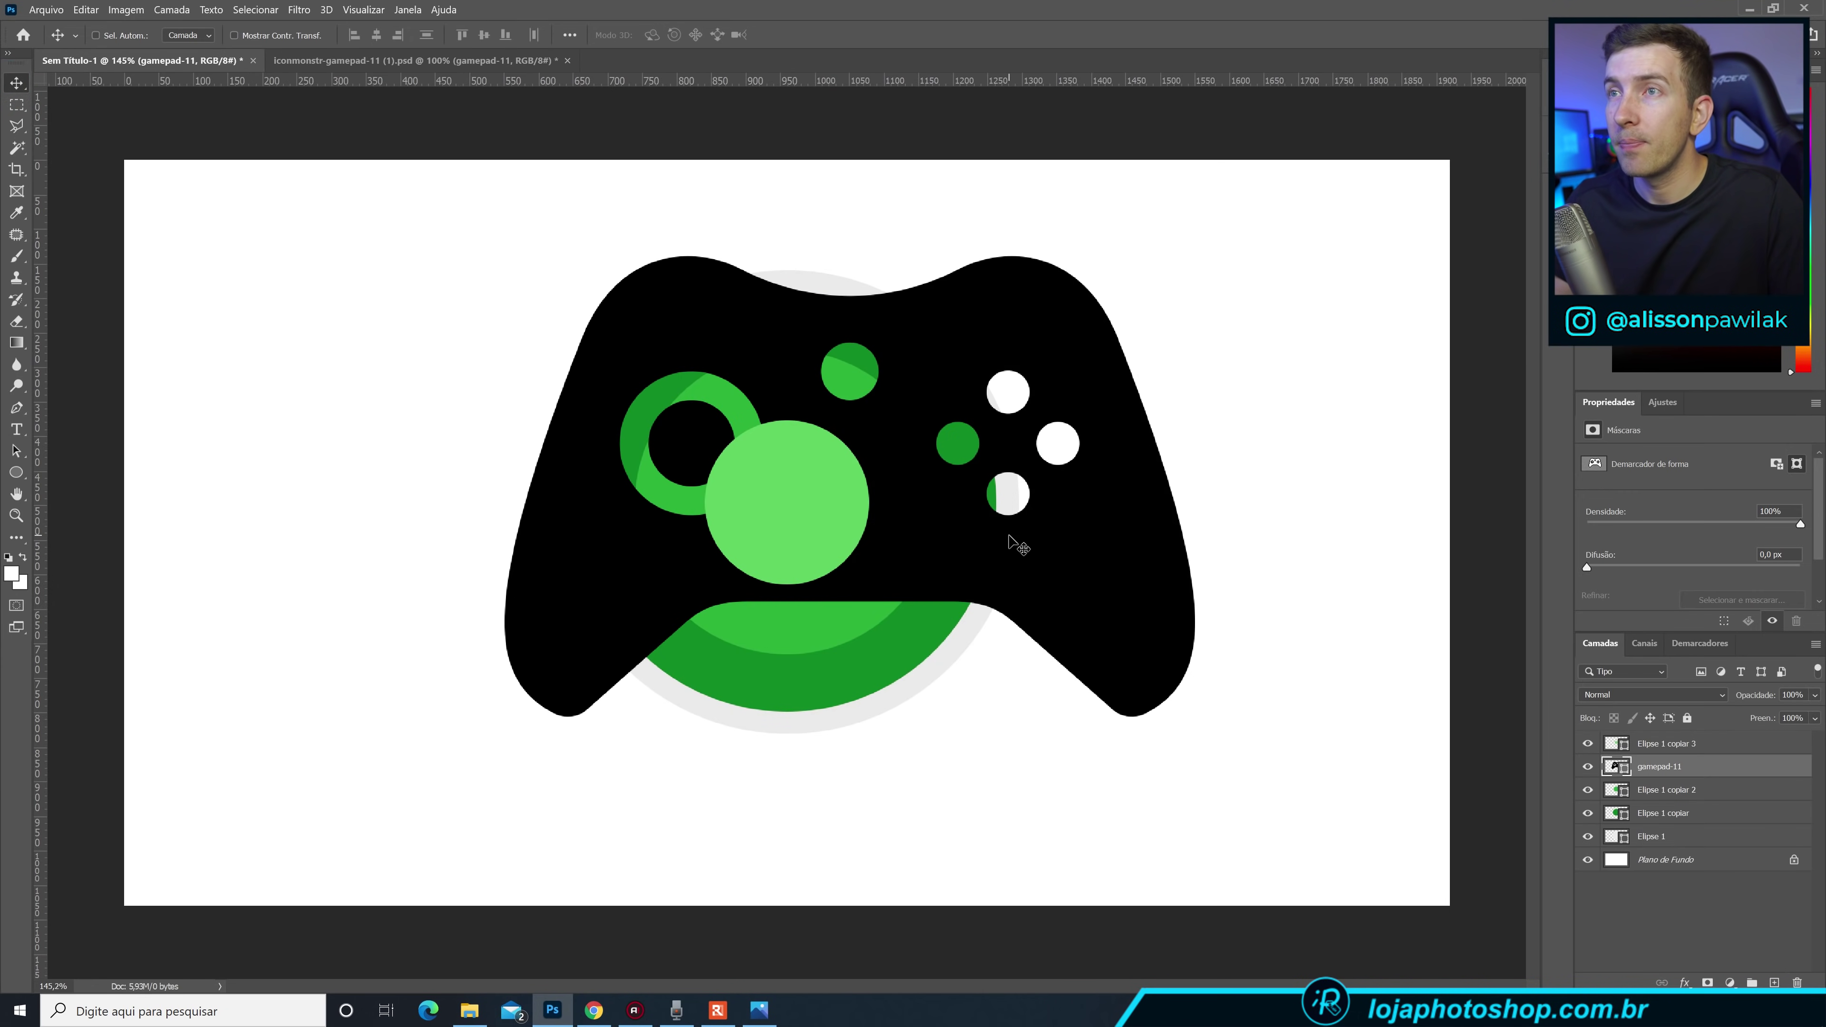
pyautogui.moveTo(1017, 516); pyautogui.dragTo(1008, 562)
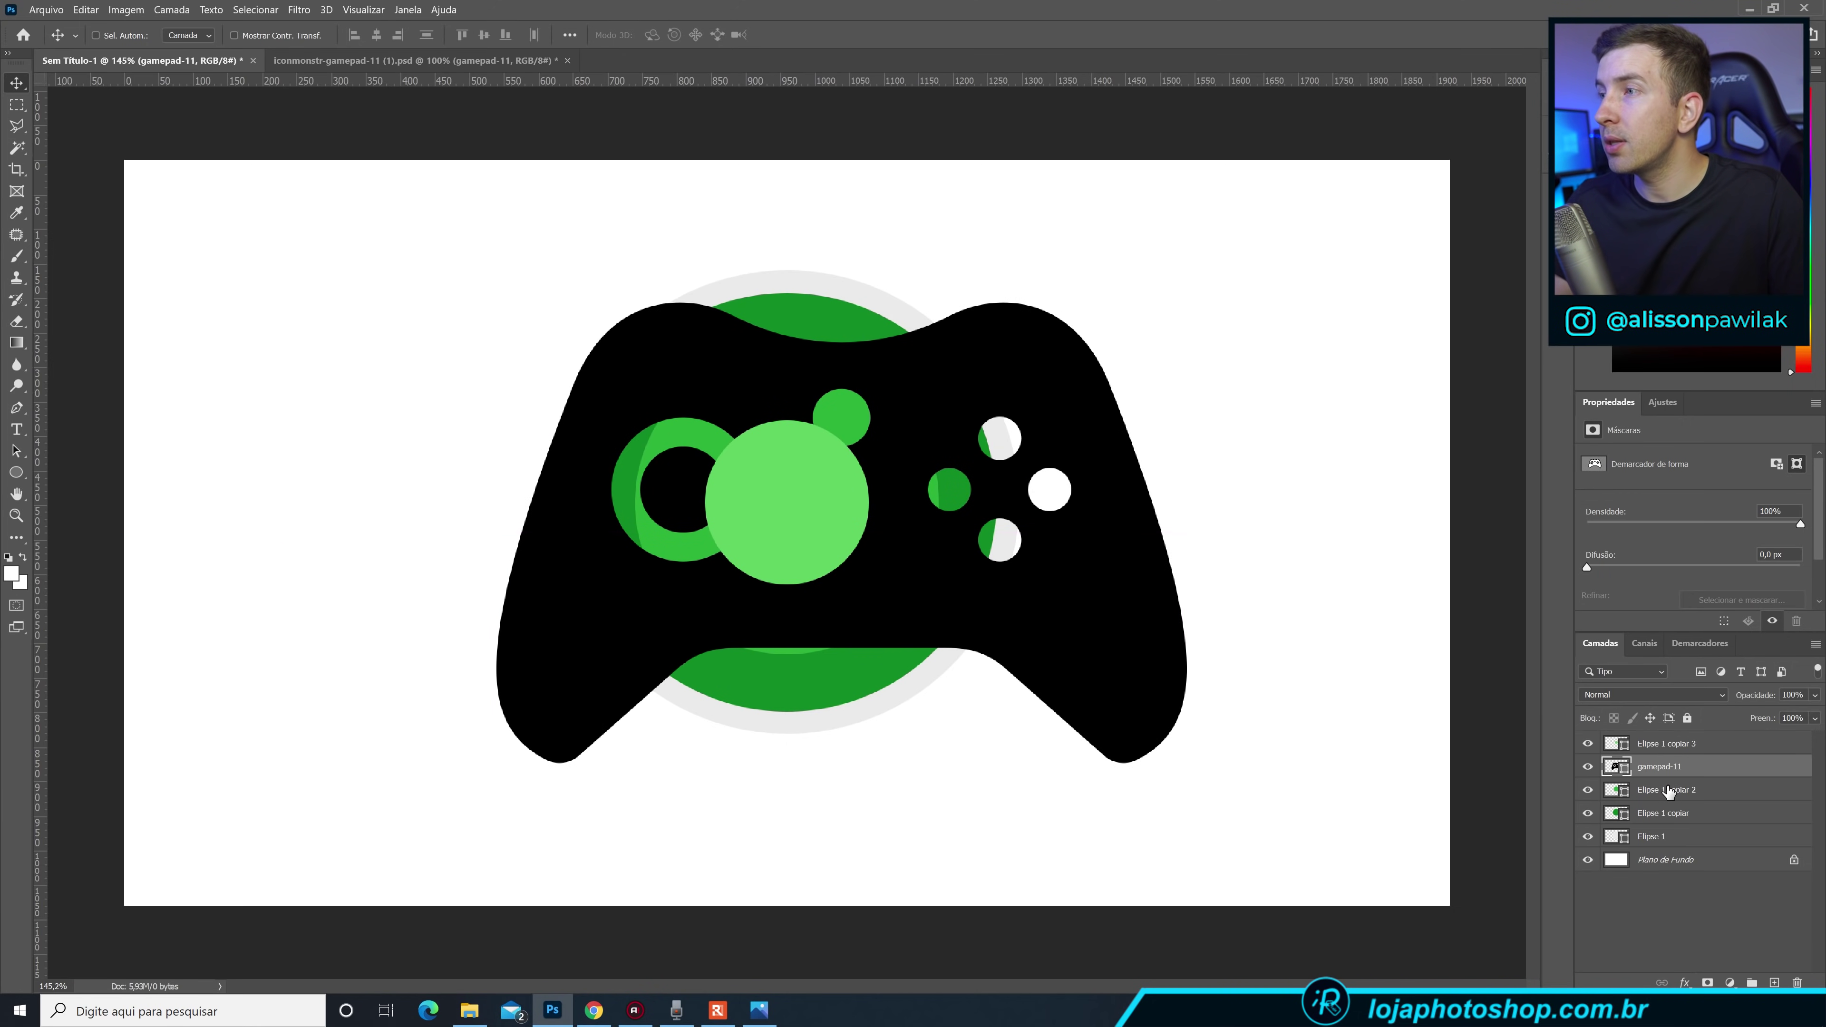
pyautogui.moveTo(1660, 767); pyautogui.dragTo(1653, 742)
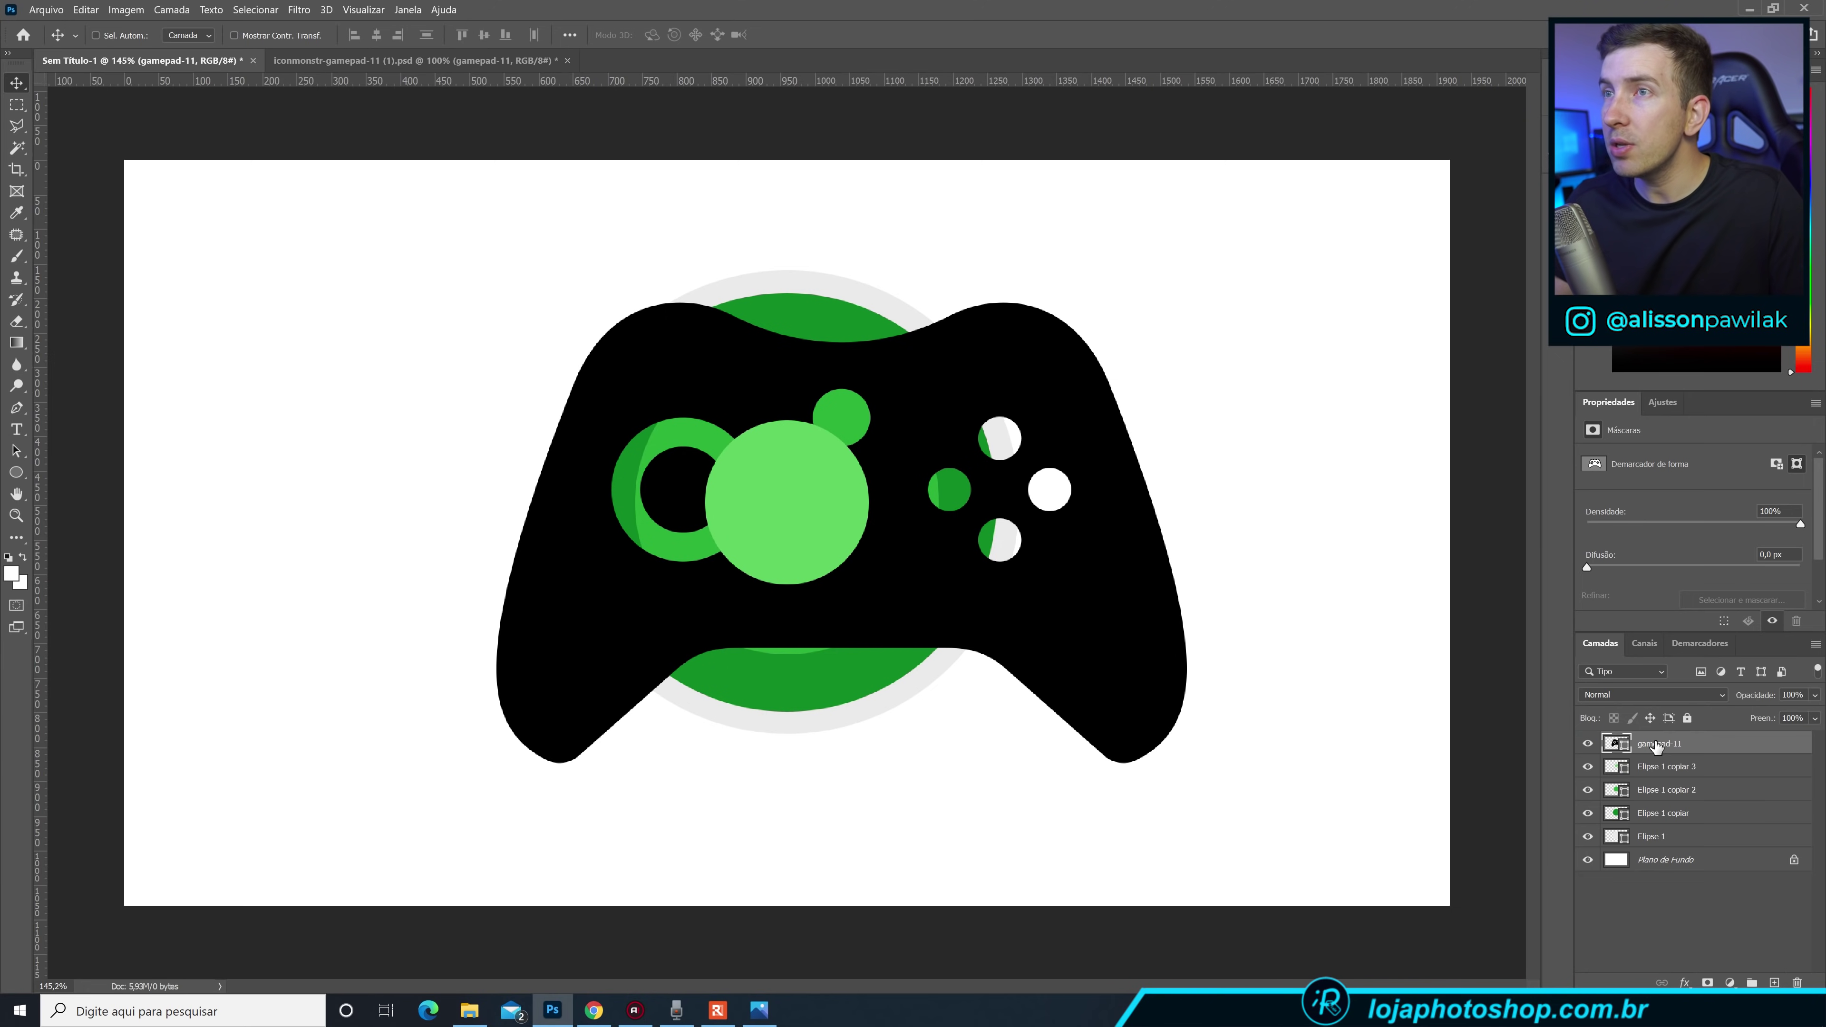
# Scale the gamepad to about 45% so it fits inside the circles.
pyautogui.hotkey('ctrl', 't')
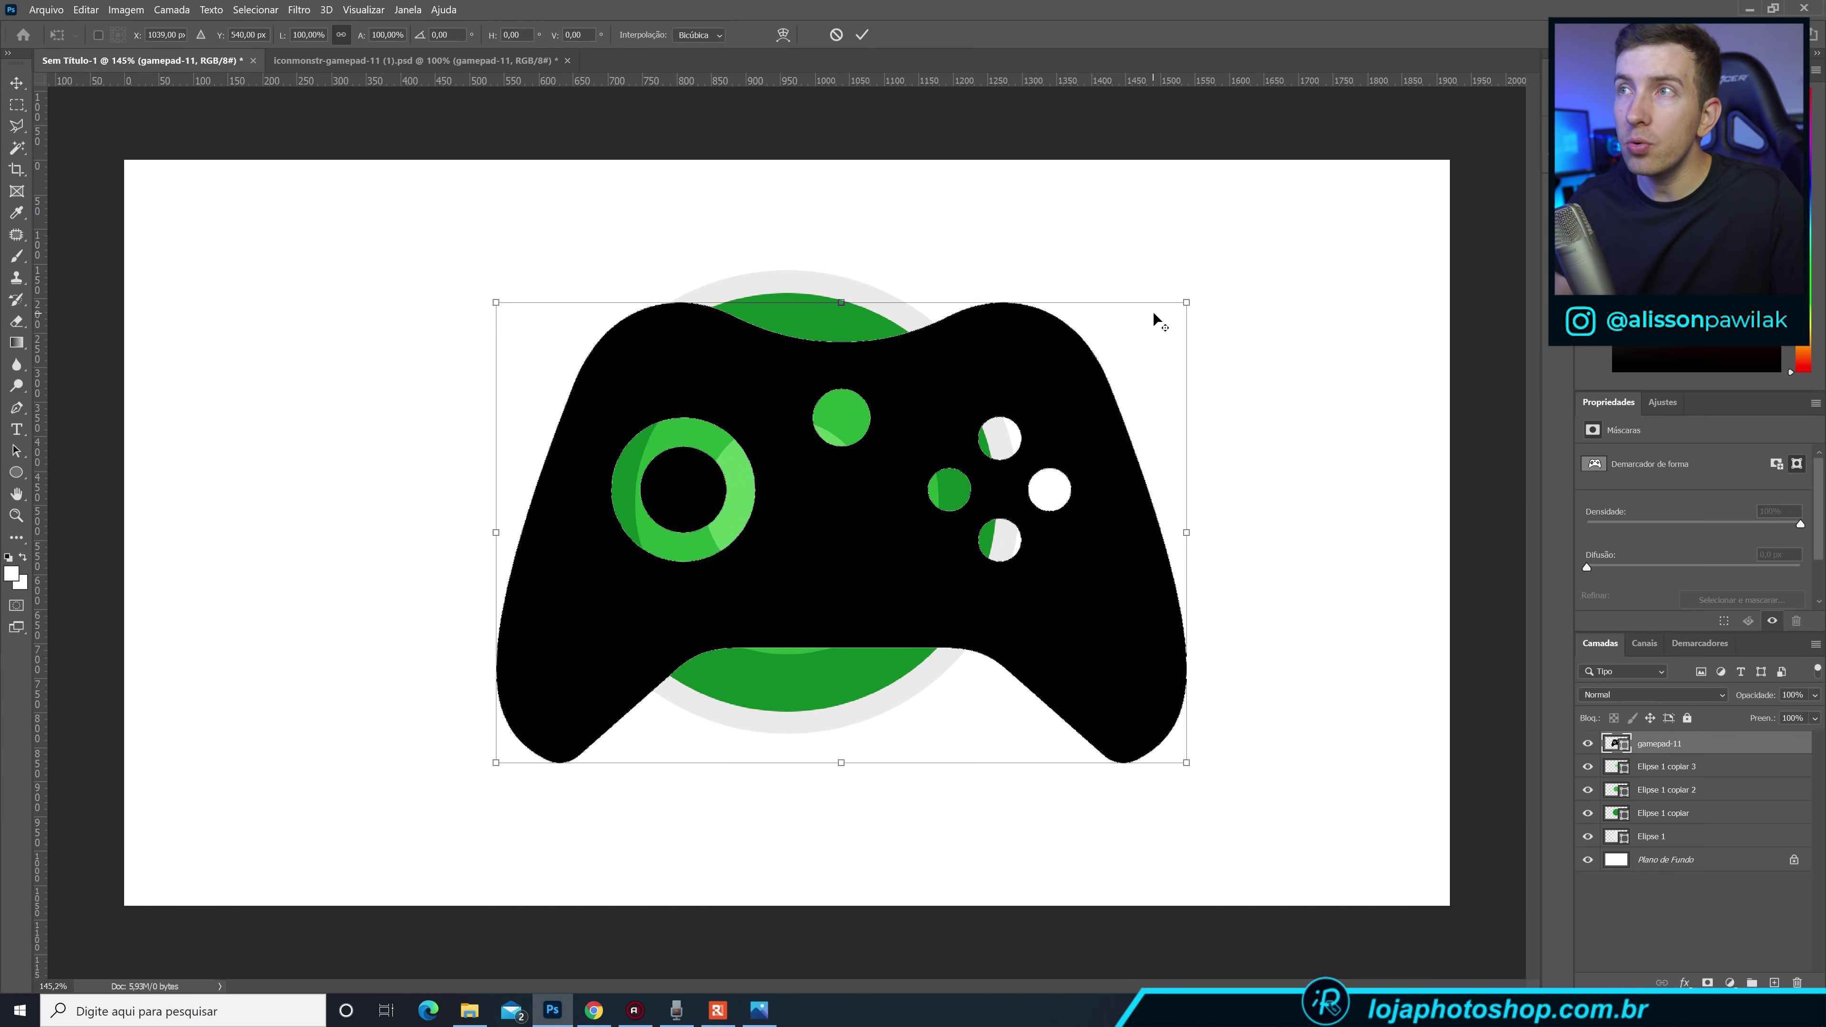
pyautogui.moveTo(1173, 307)
pyautogui.mouseDown()
pyautogui.moveTo(969, 392)
pyautogui.moveTo(967, 413)
pyautogui.moveTo(875, 433)
pyautogui.mouseUp()
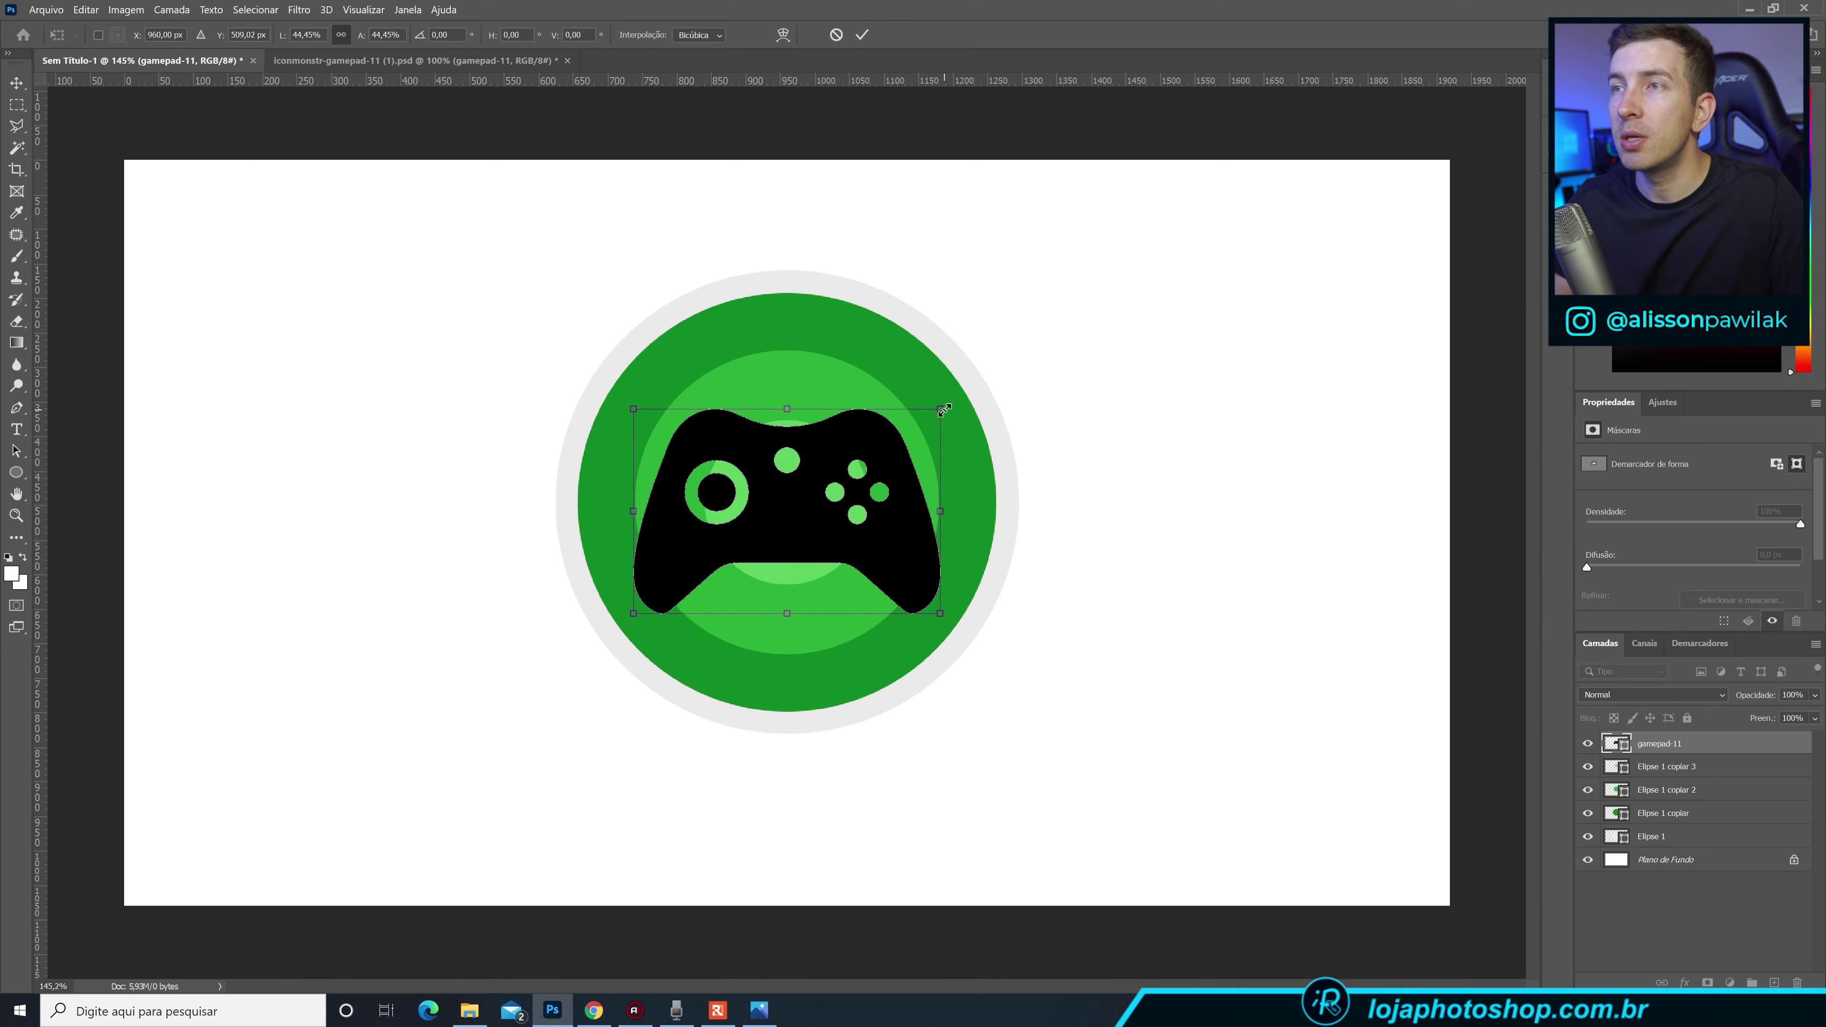
pyautogui.moveTo(944, 410); pyautogui.dragTo(948, 409)
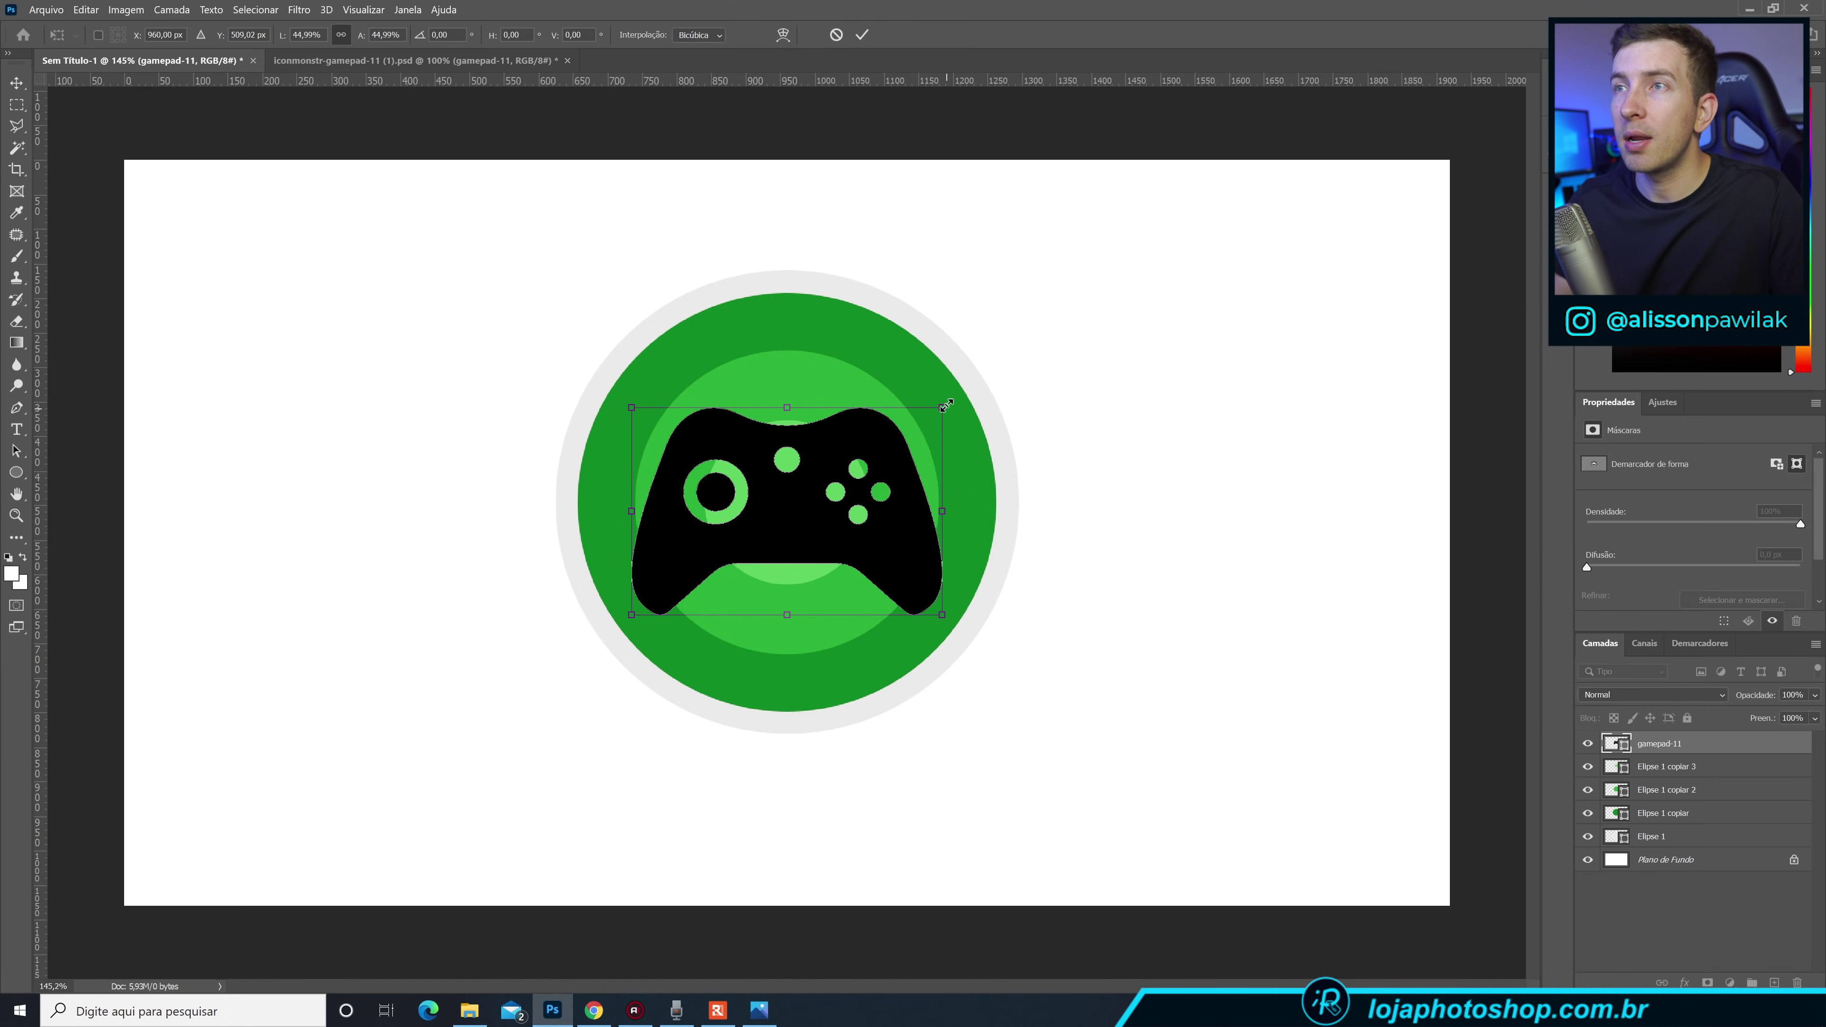
pyautogui.click(862, 35)
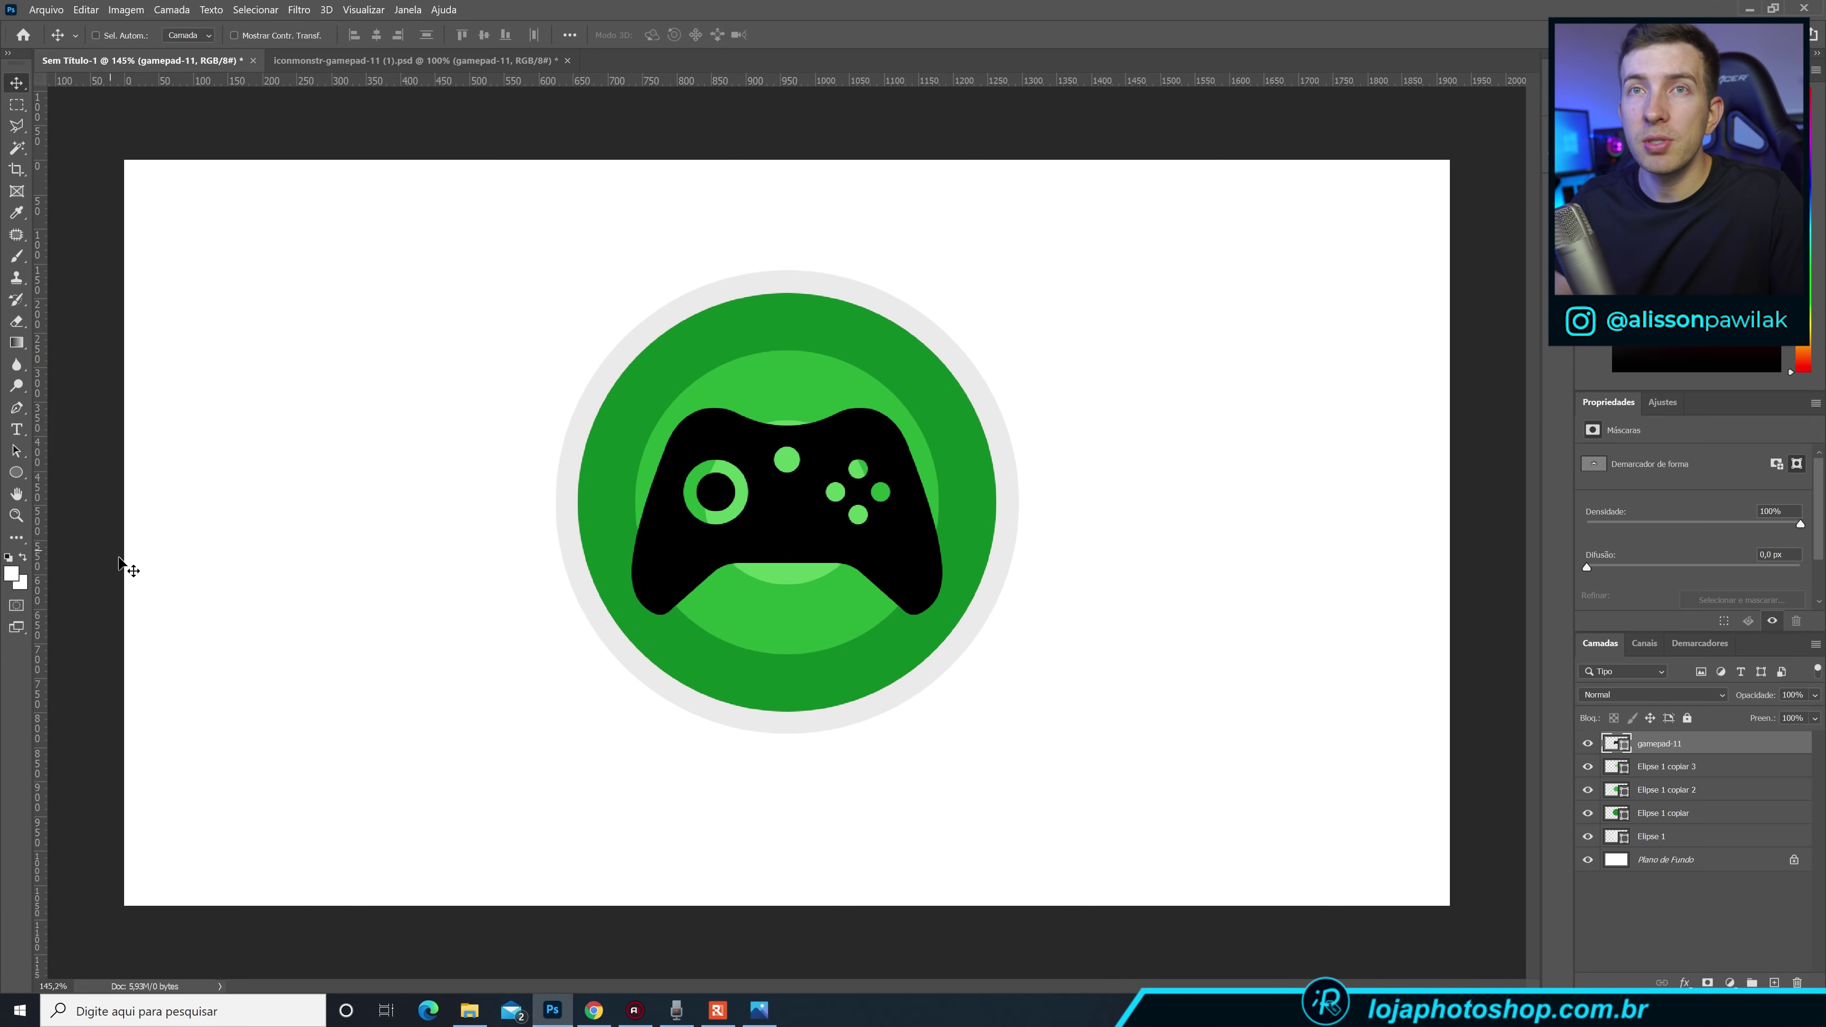
pyautogui.click(27, 478)
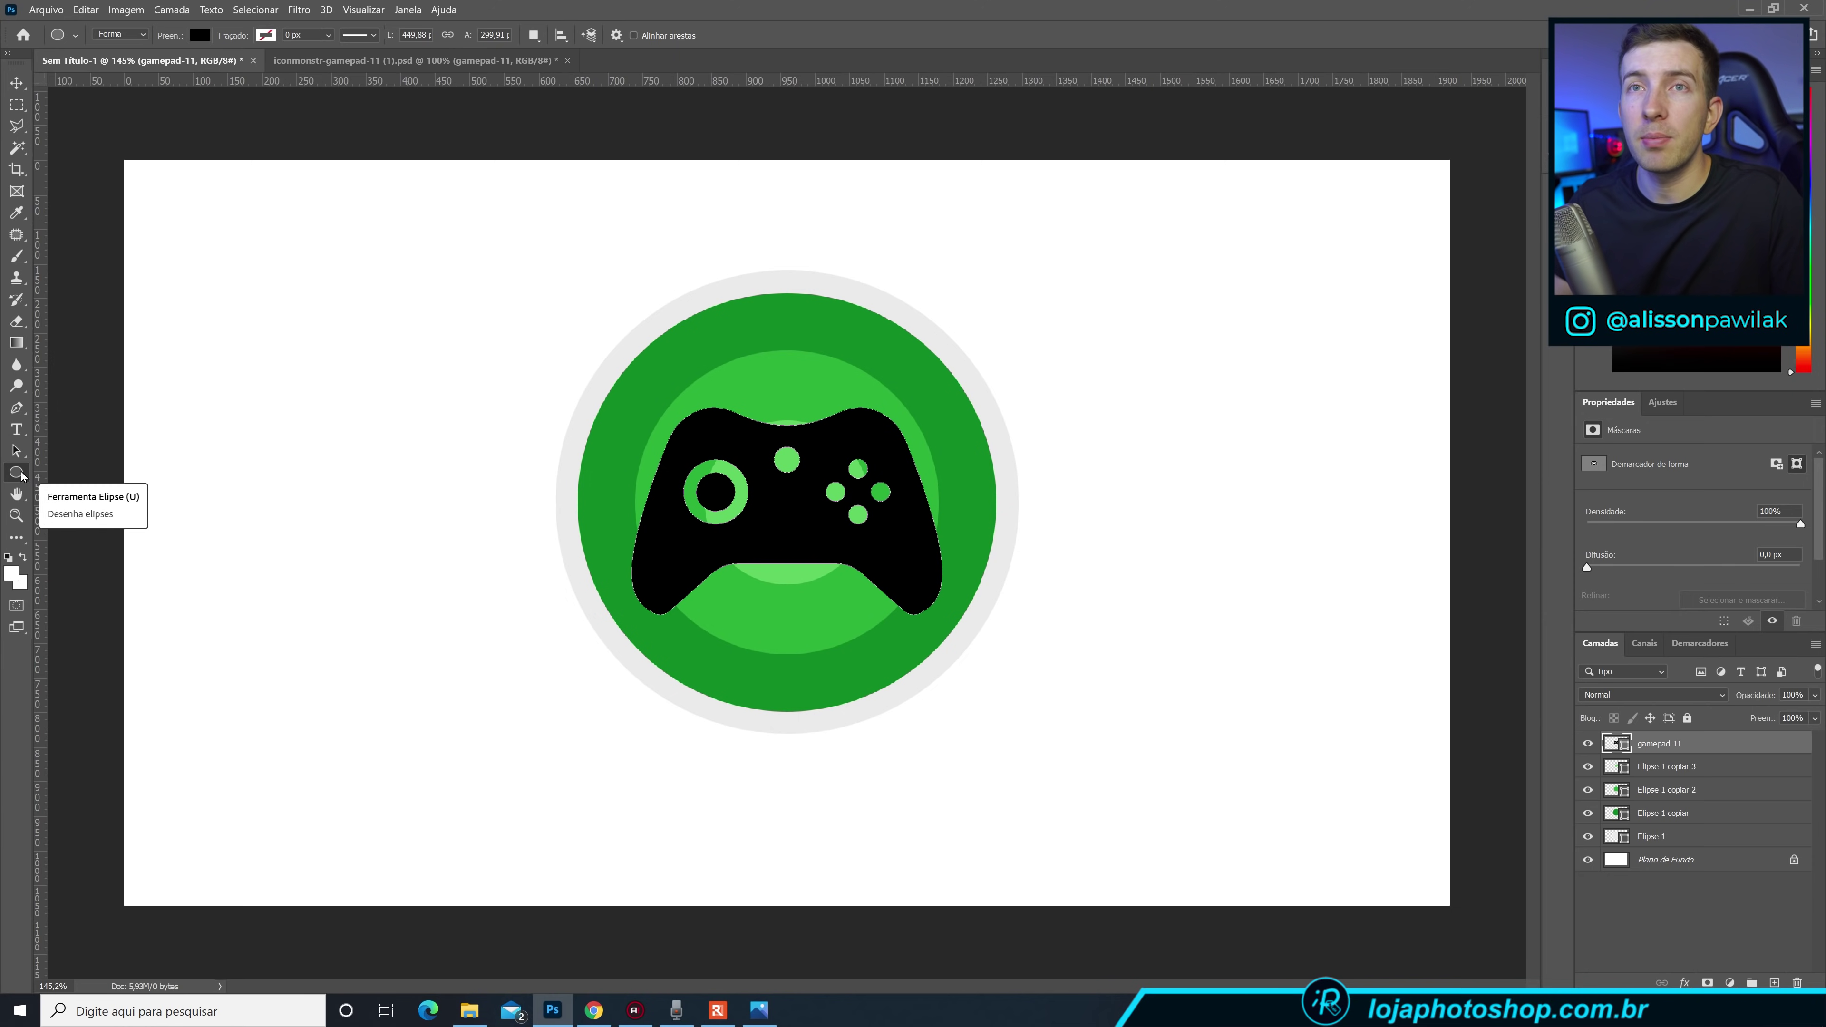
# Set the gamepad-11 shape's fill to white from the shape tool's Fill swatch.
pyautogui.rightClick(22, 476)
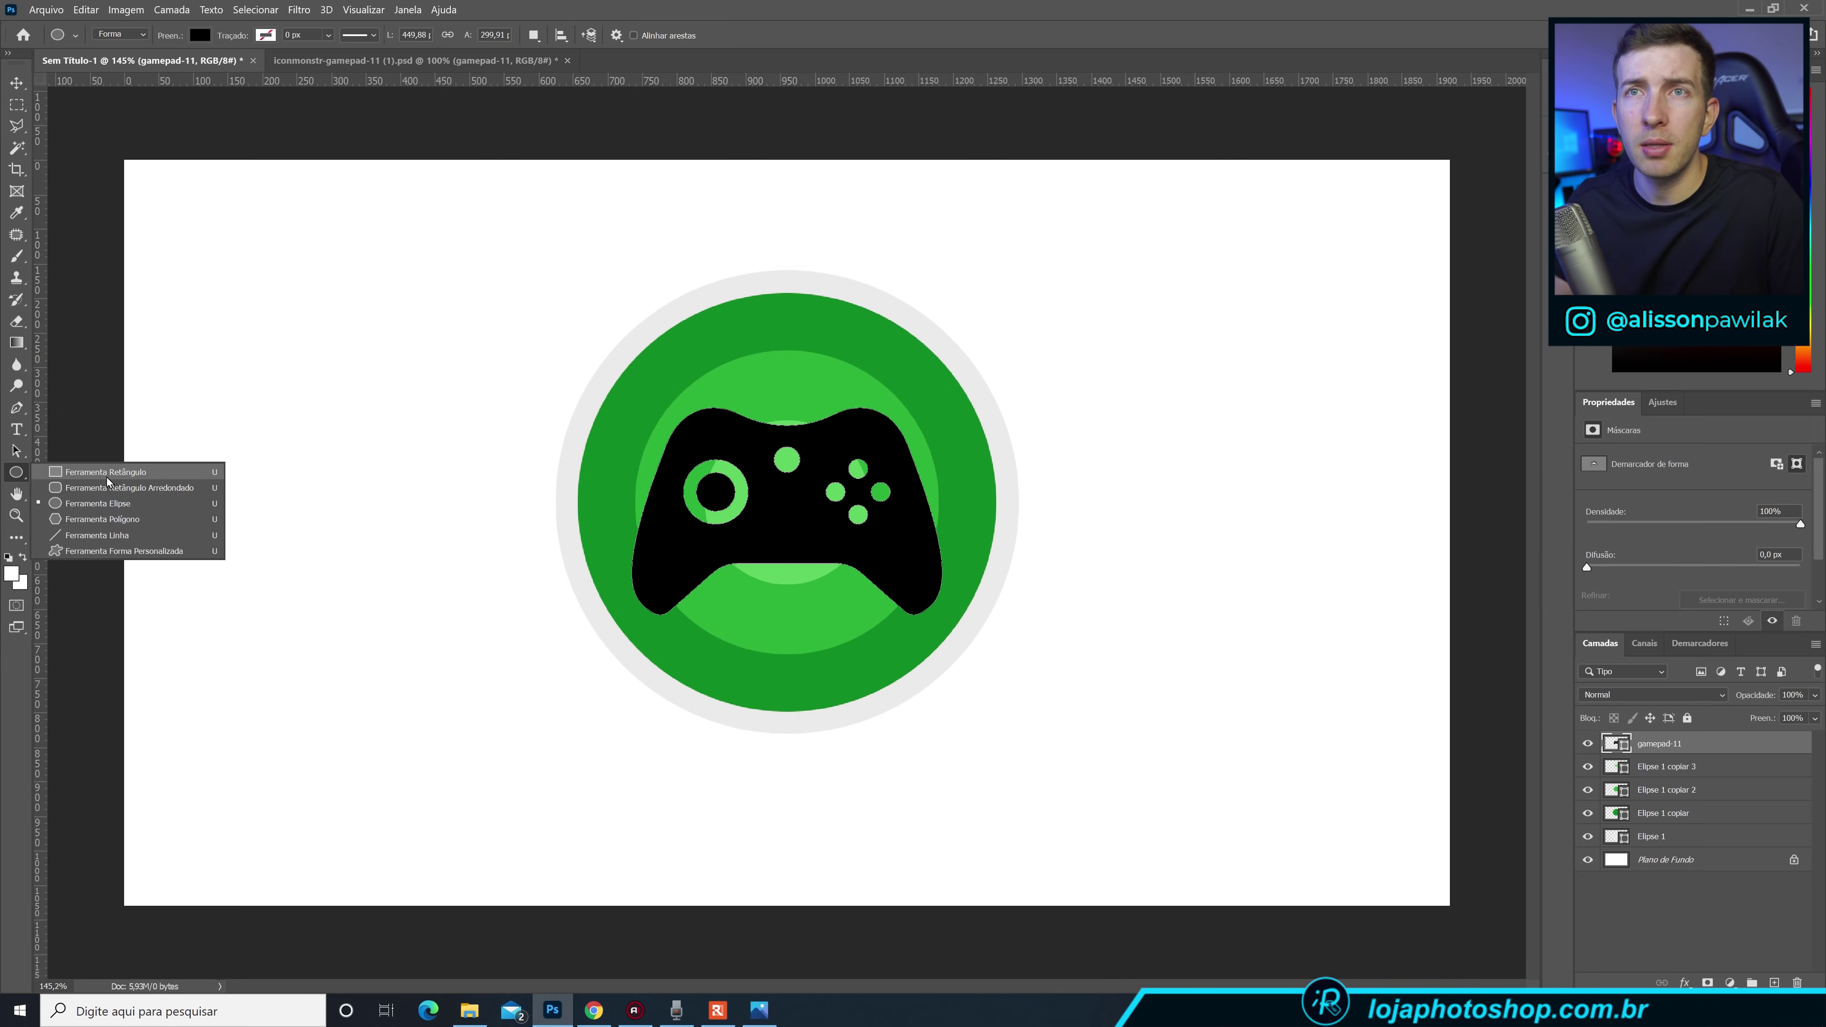
pyautogui.click(13, 474)
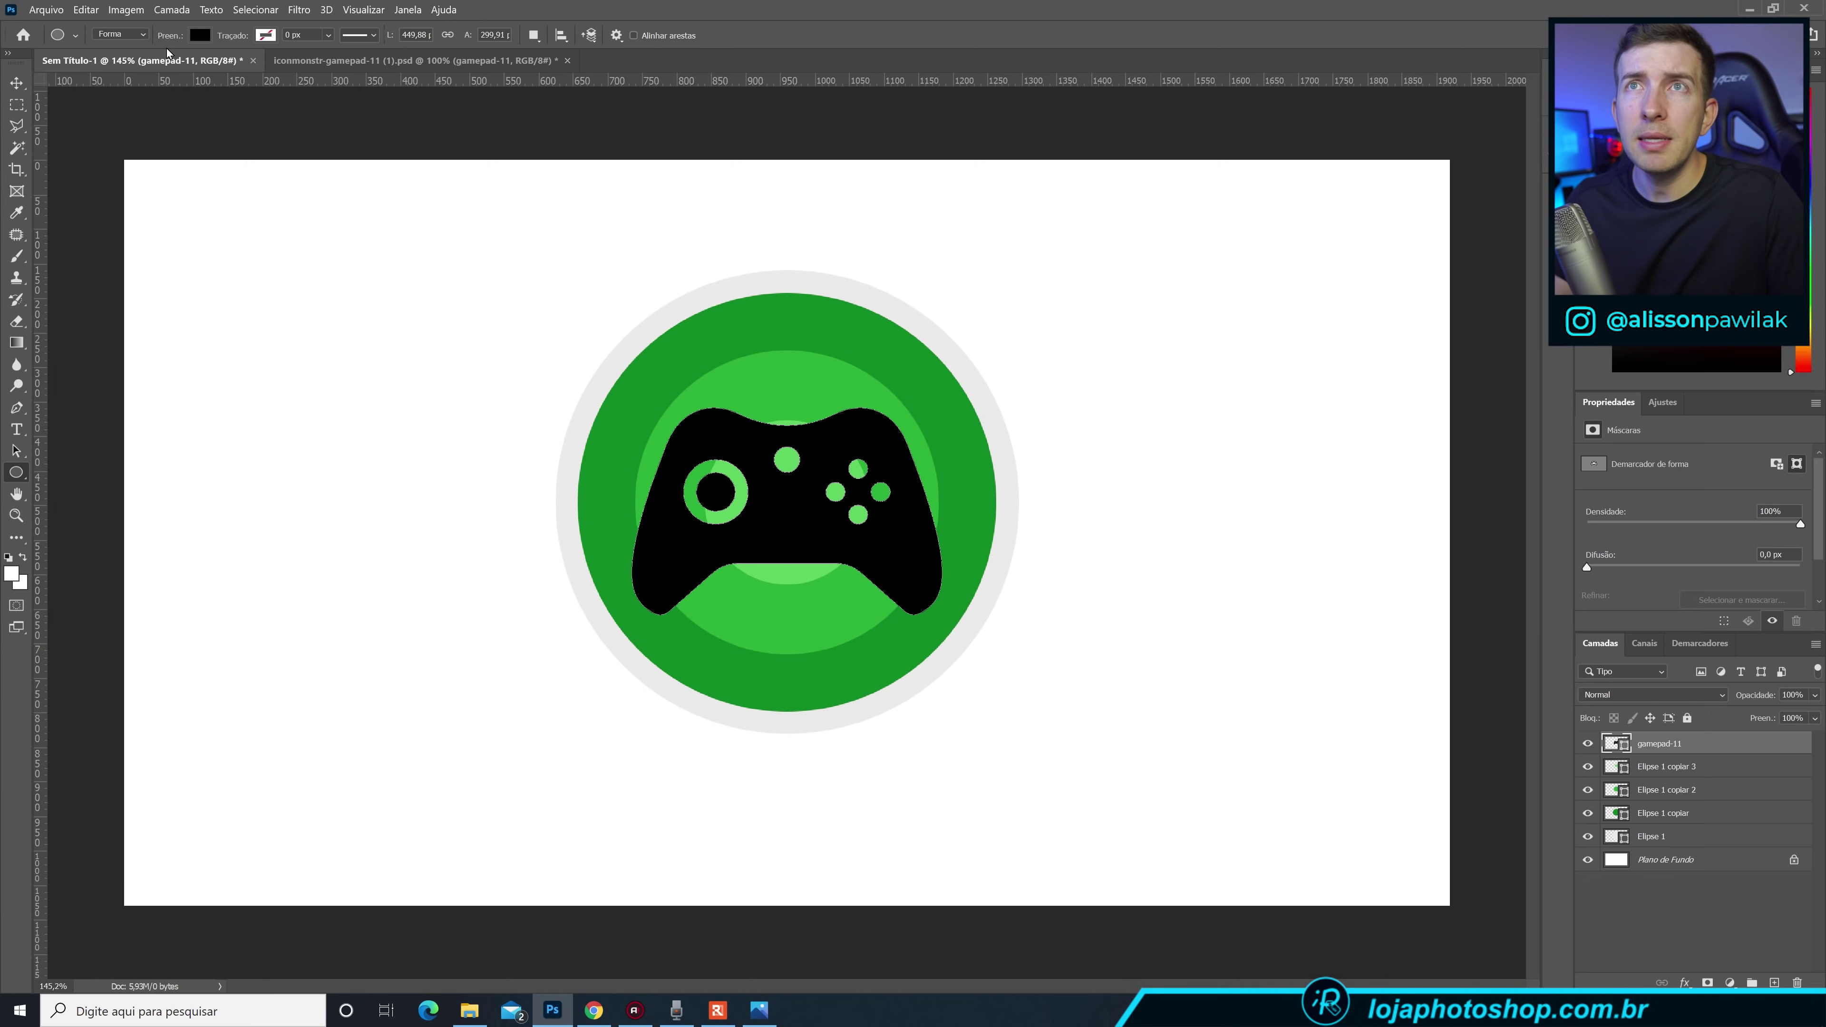
pyautogui.click(200, 37)
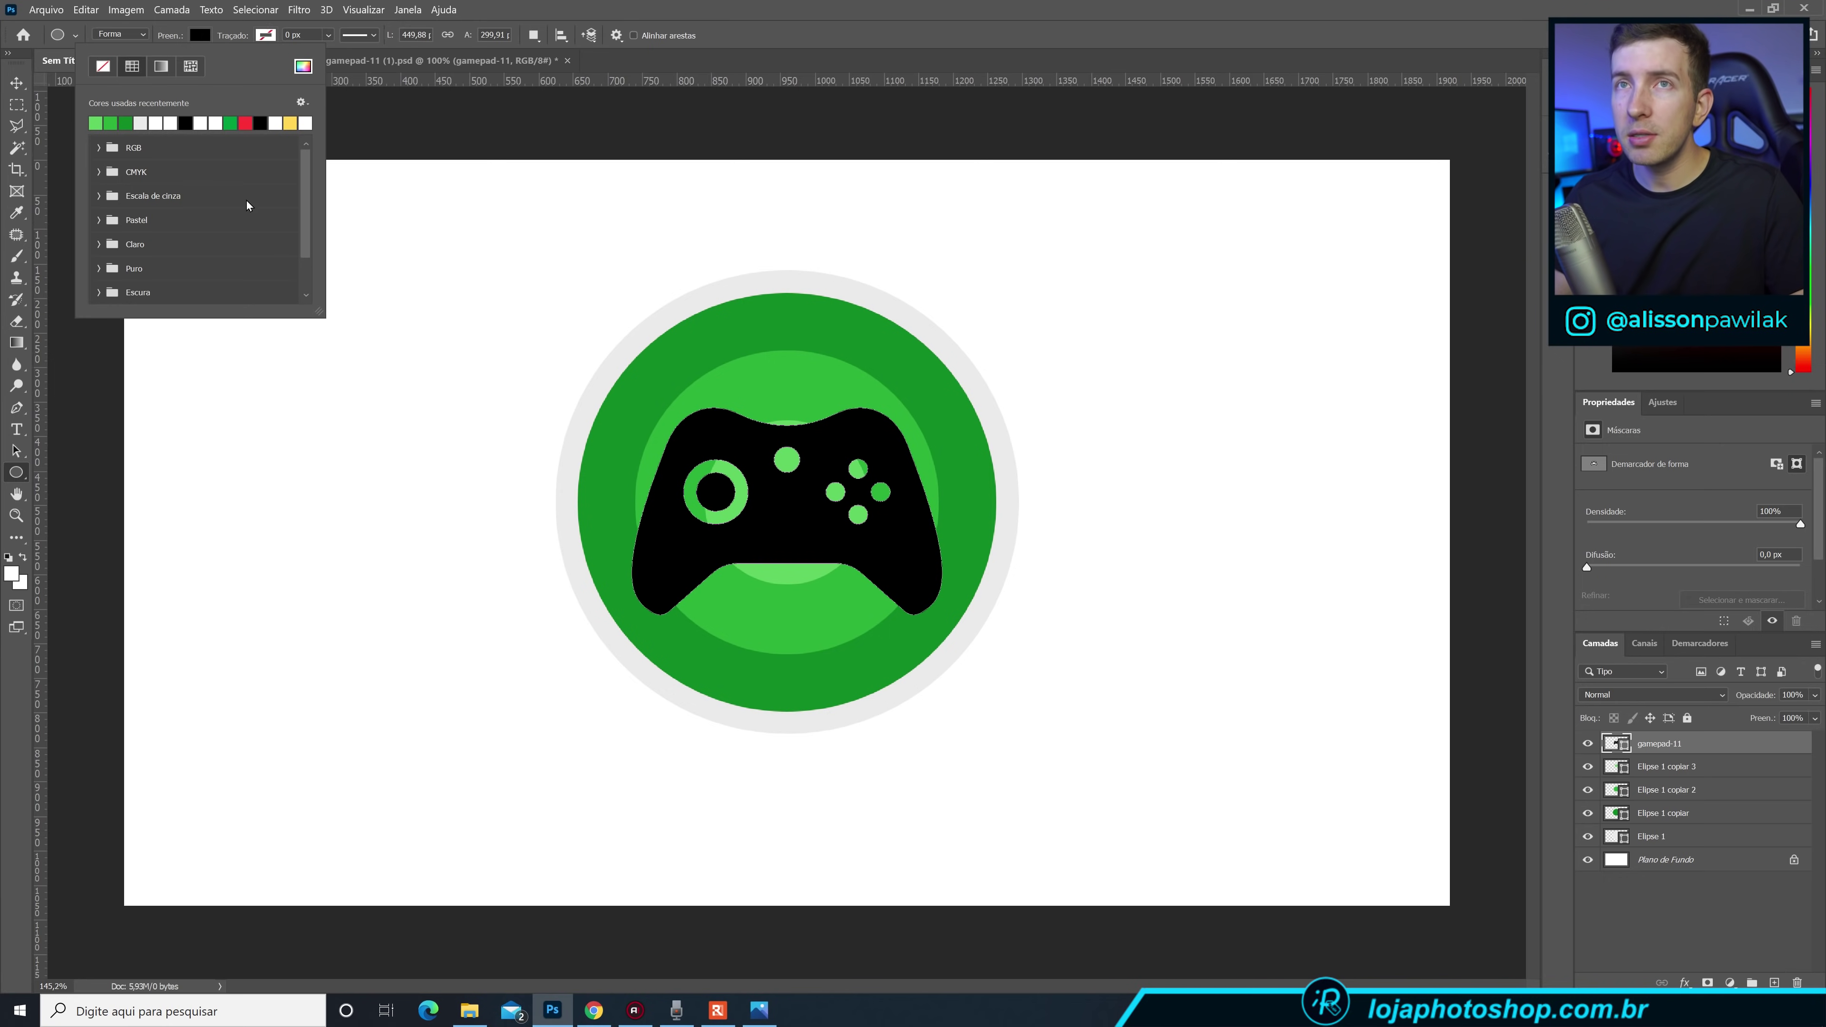
pyautogui.click(158, 121)
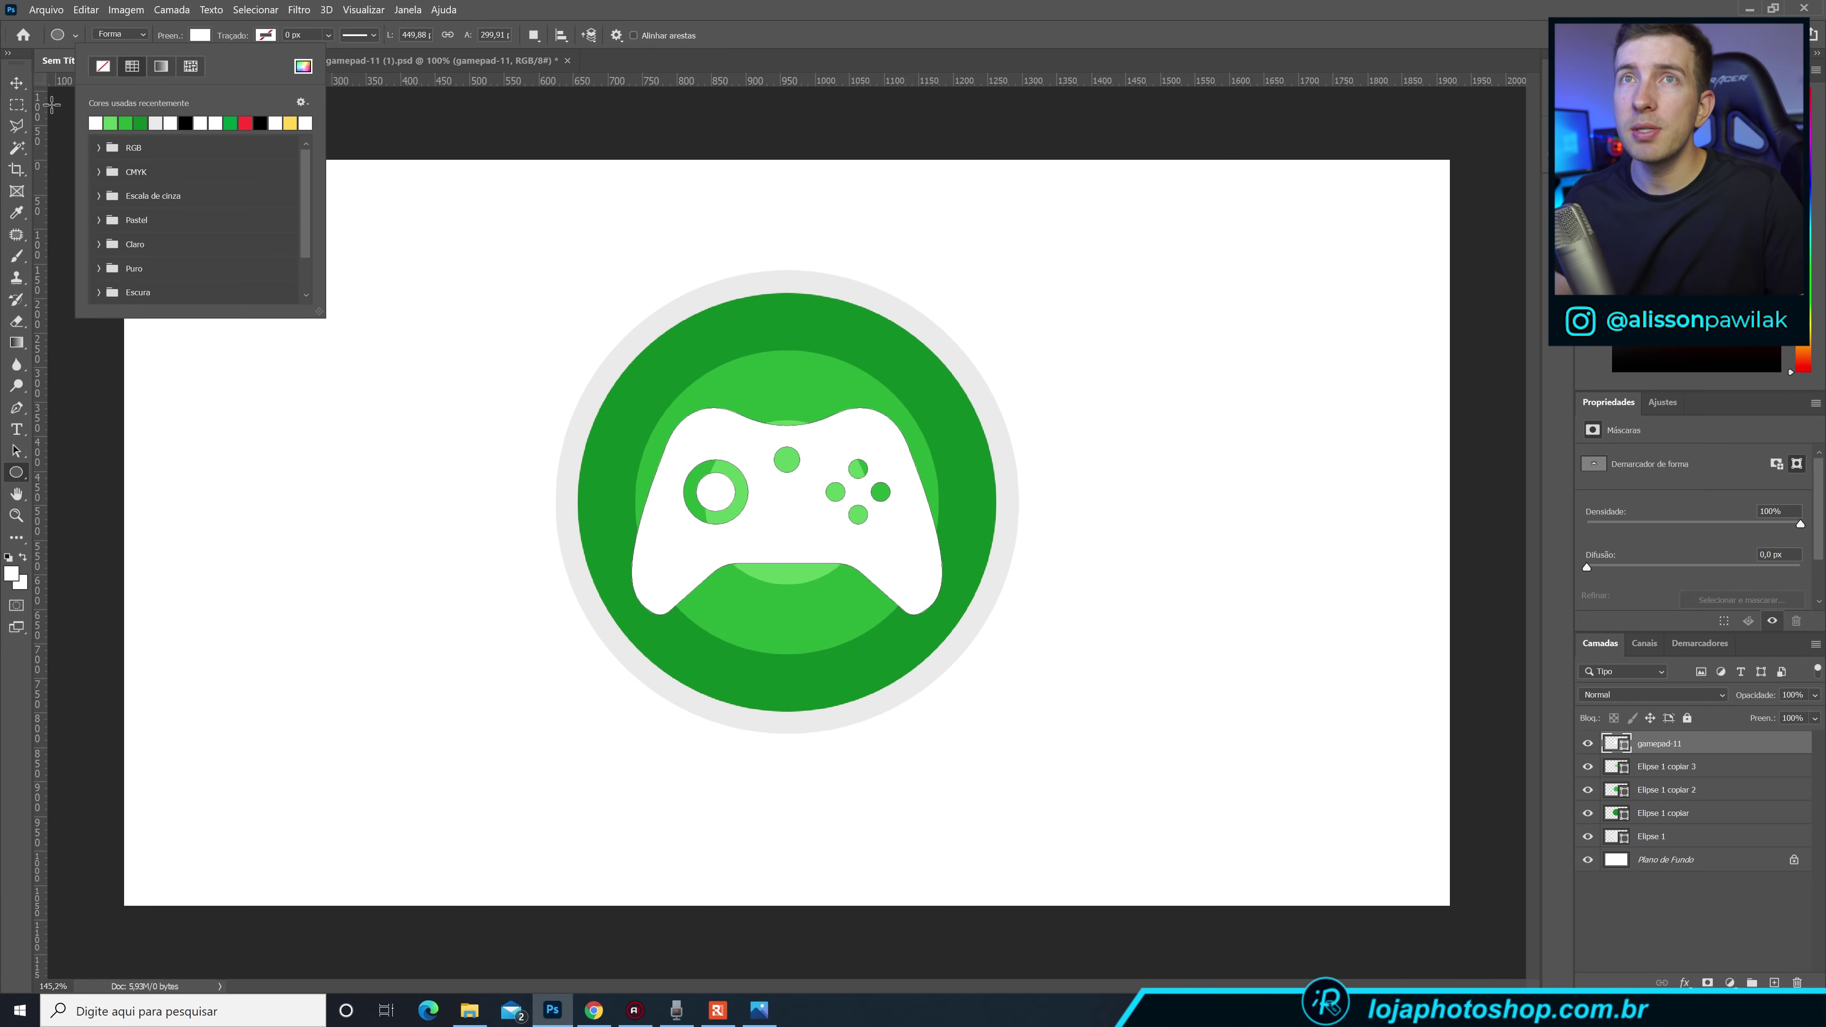
pyautogui.press('v')
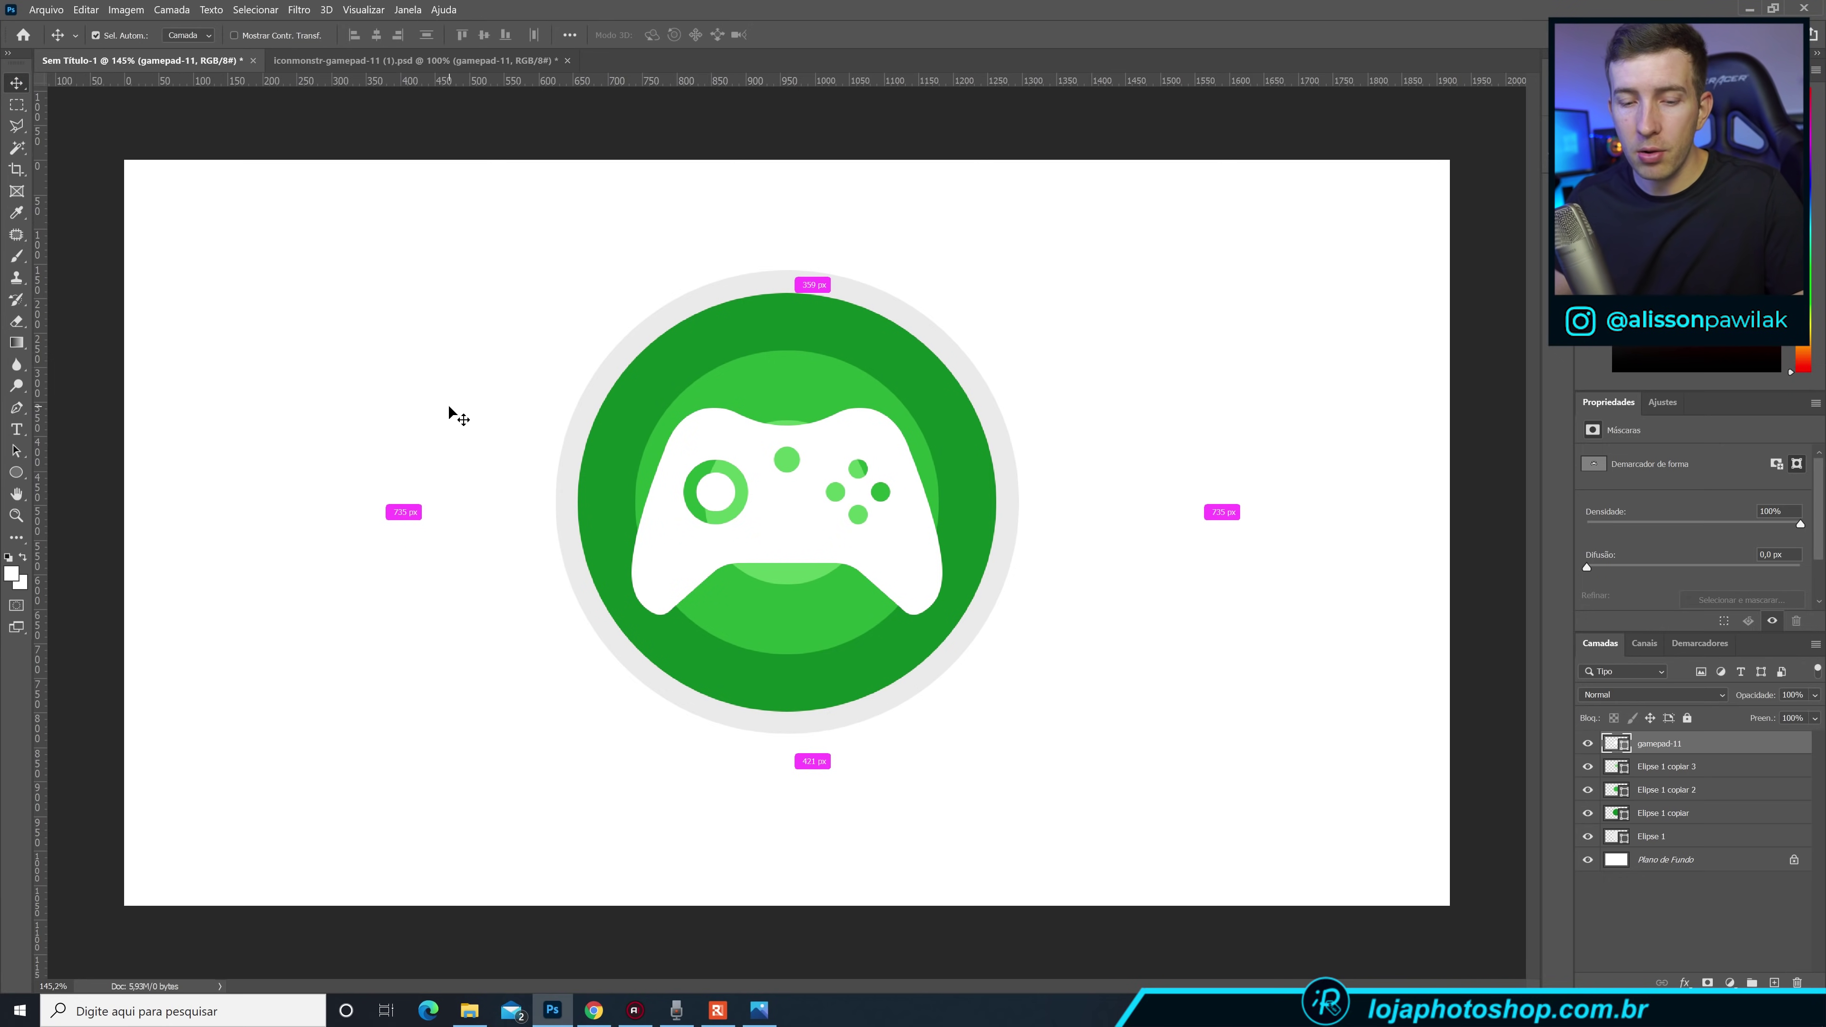
# At 100% zoom, nudge the white gamepad a few pixels up, then select Elipse 1.
pyautogui.hotkey('ctrl', '1')
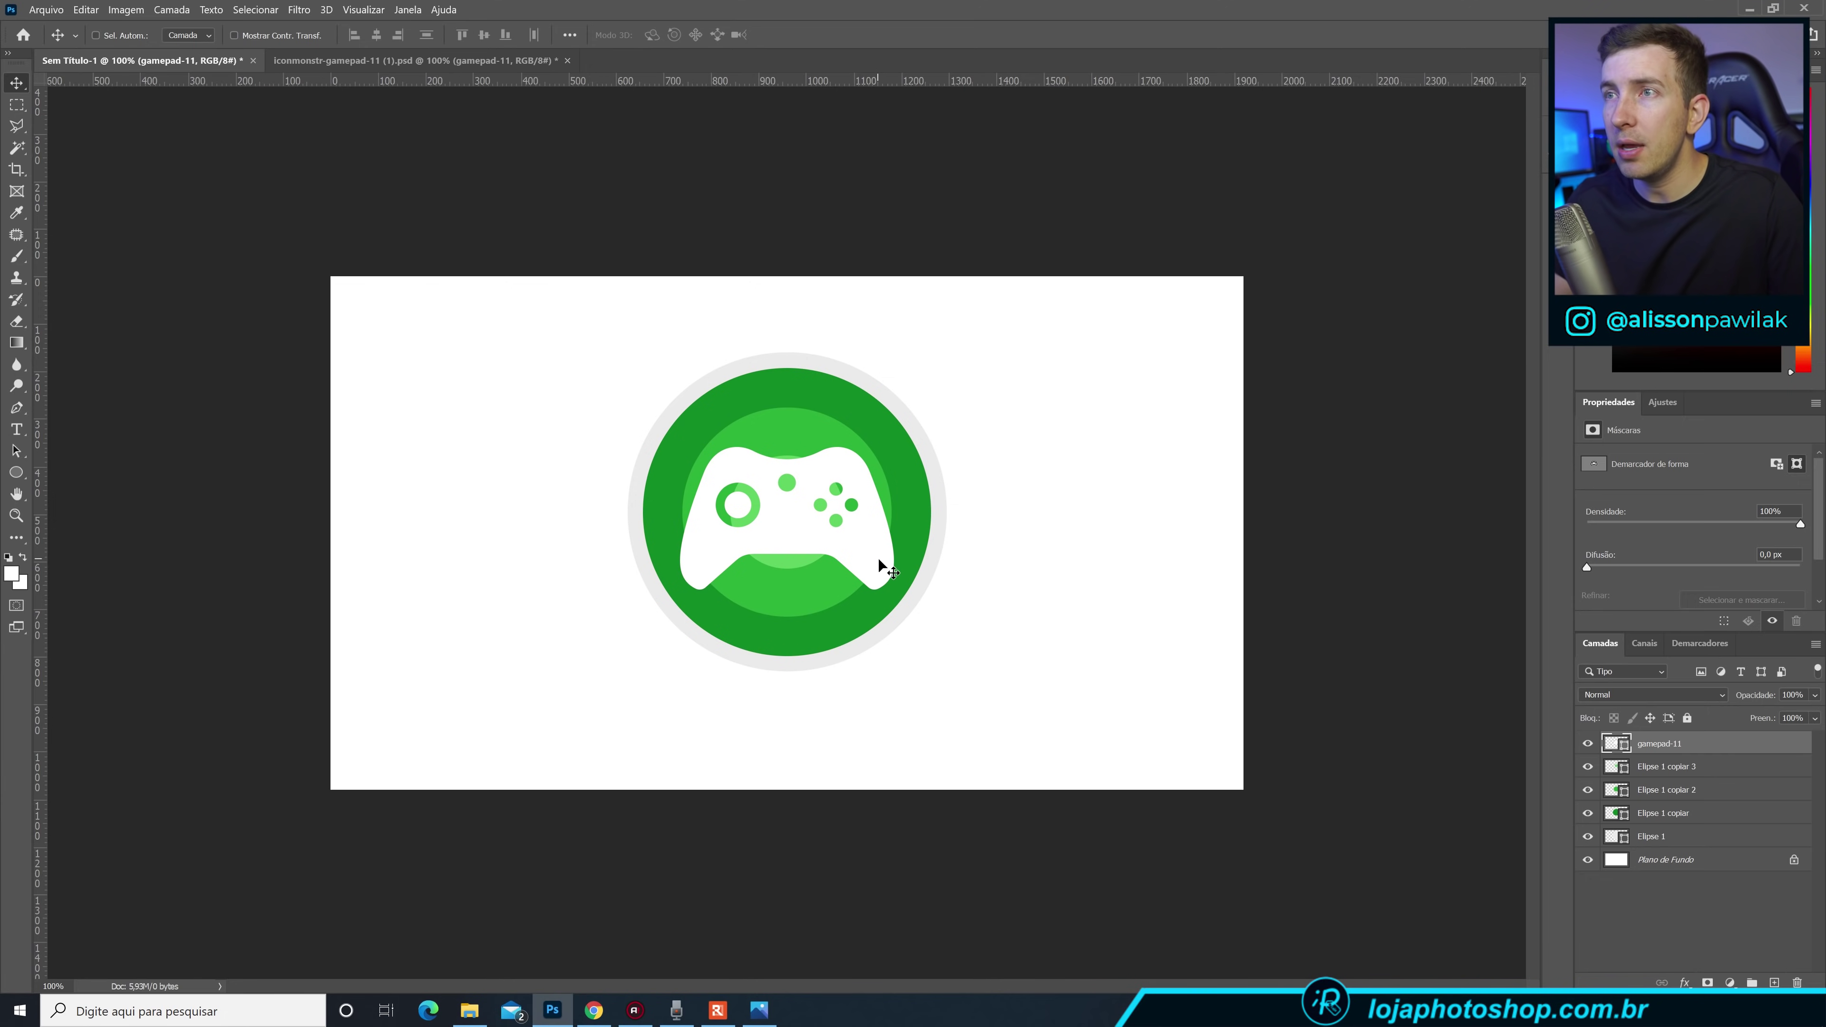
pyautogui.press('Up')
pyautogui.press('Up')
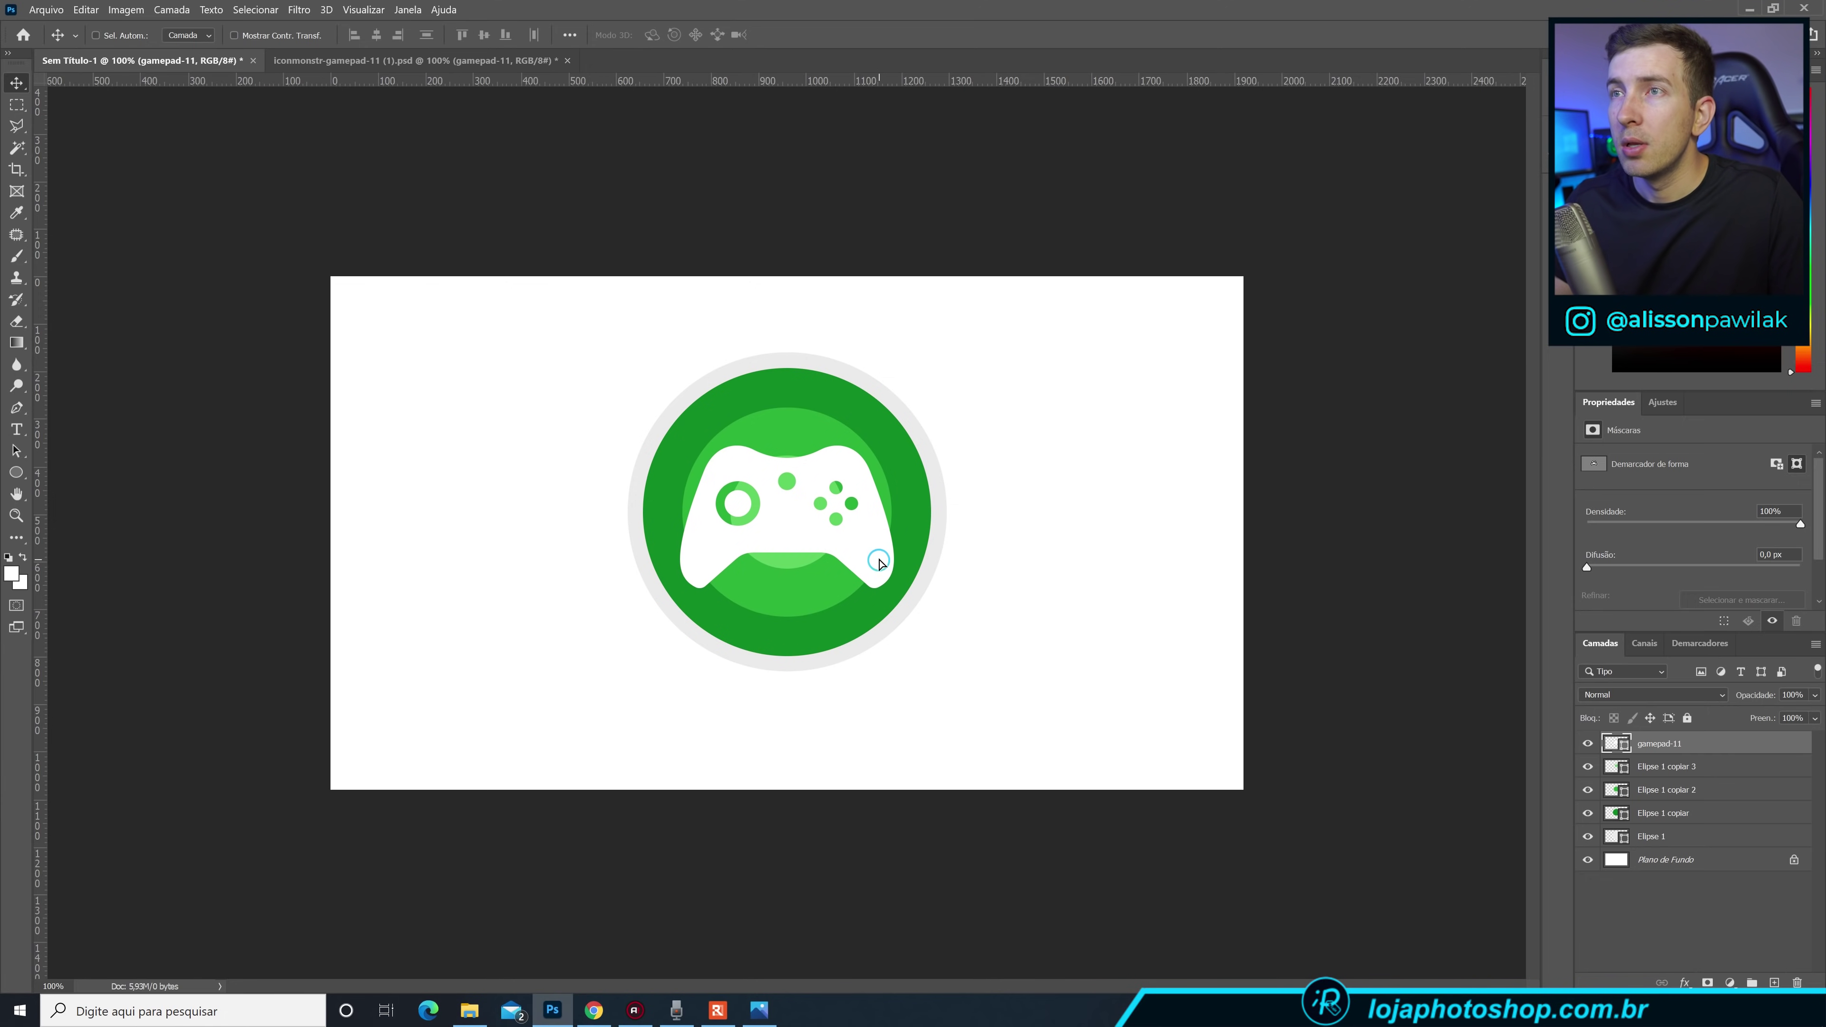
pyautogui.moveTo(878, 561); pyautogui.dragTo(878, 556)
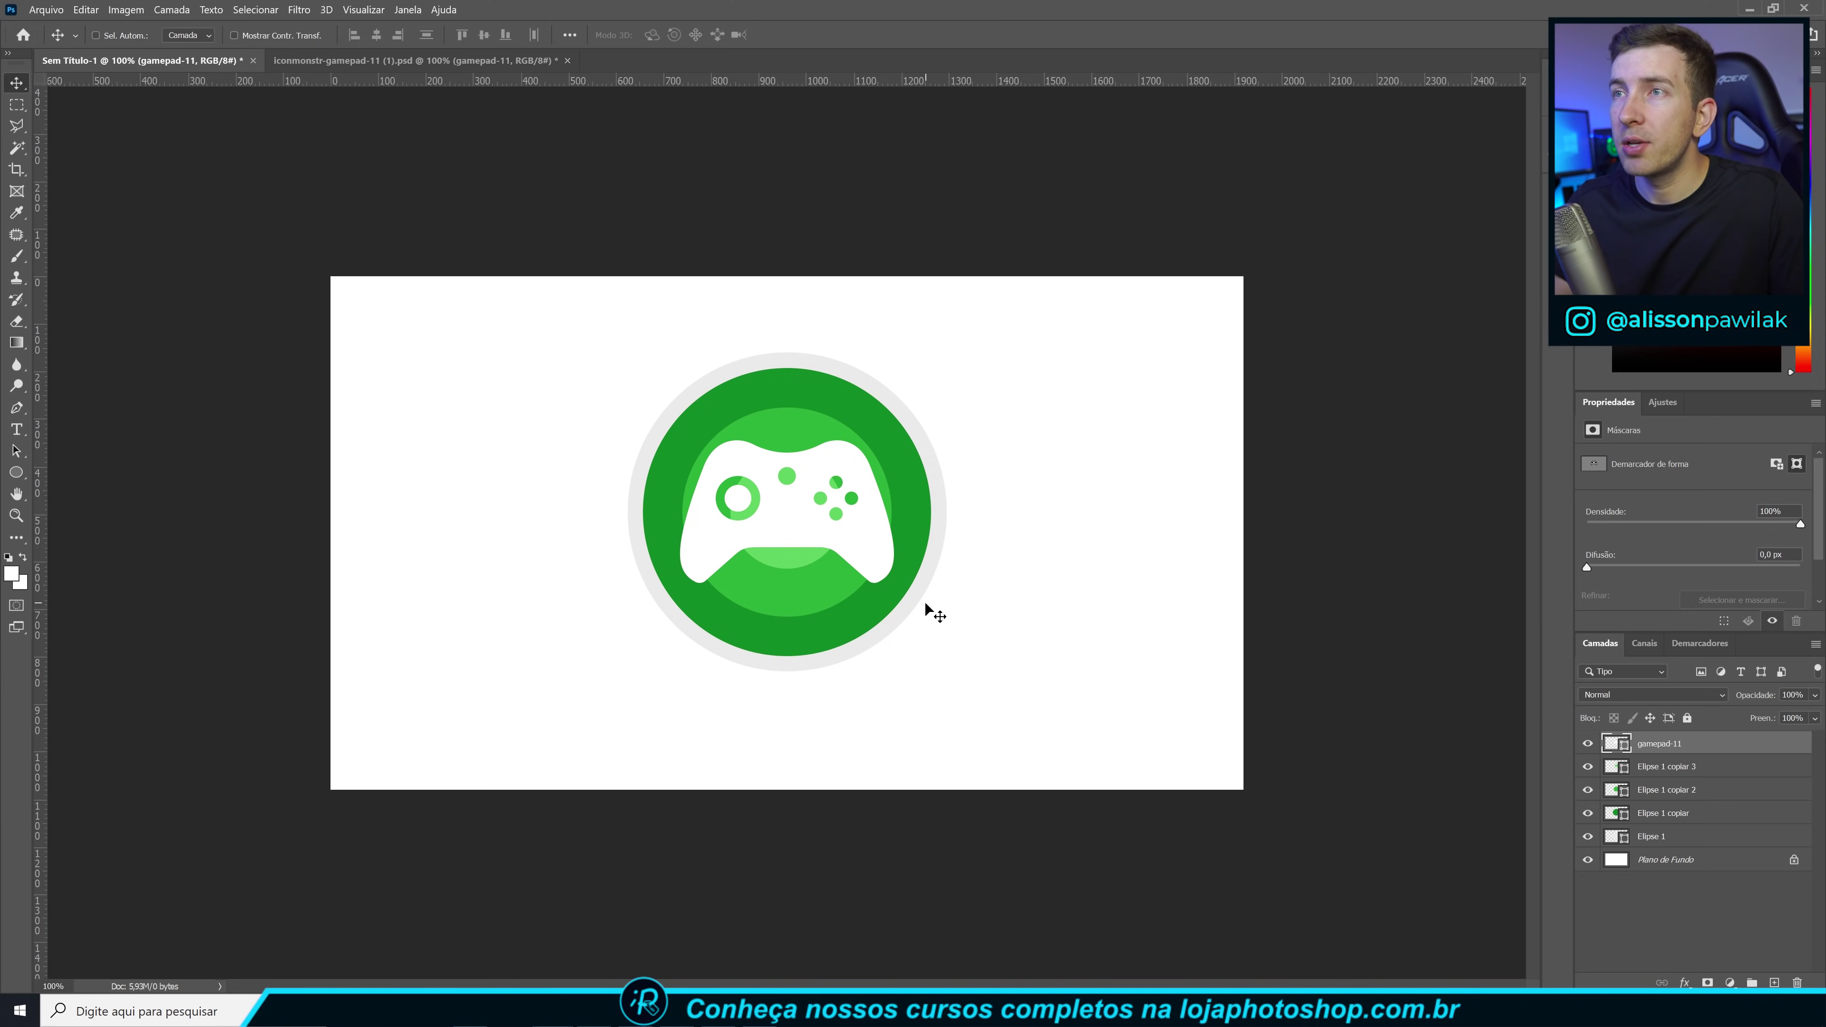
pyautogui.click(1680, 838)
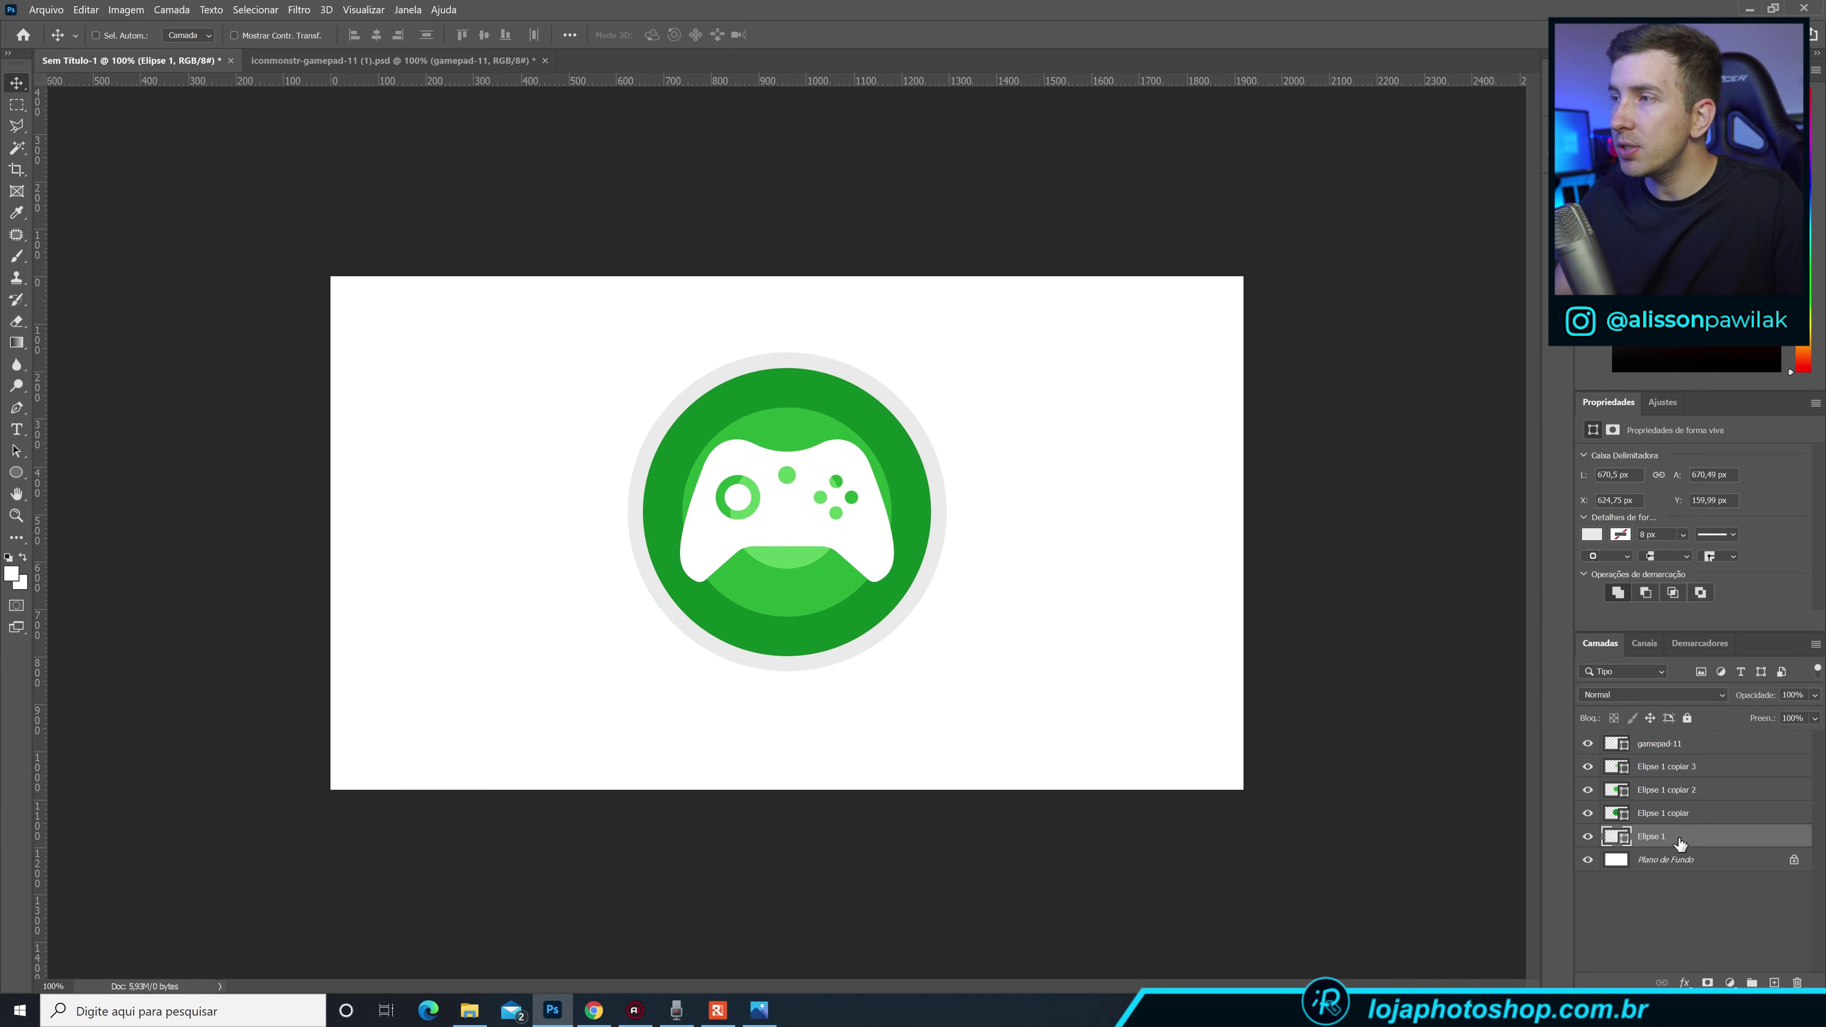
# Duplicate Elipse 1 and scale the original to about 101.86%, recentred 4 px left.
pyautogui.click(1588, 836)
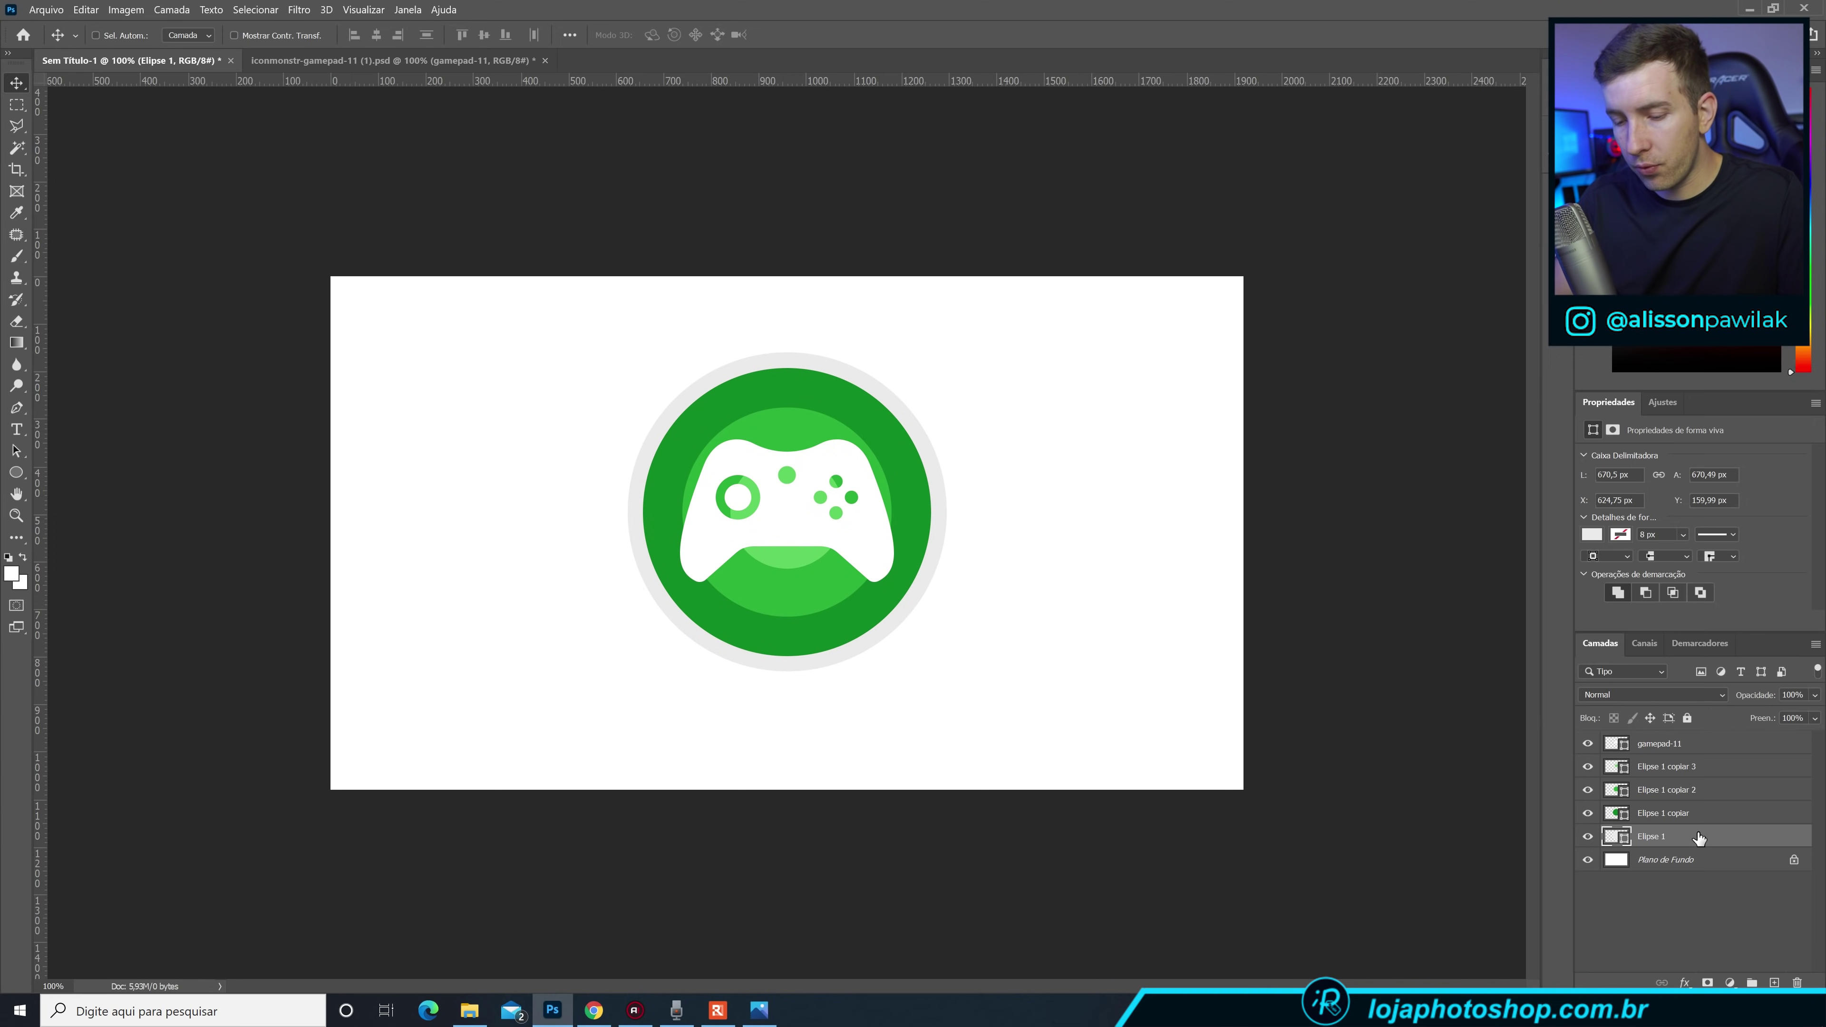
pyautogui.hotkey('ctrl', 'j')
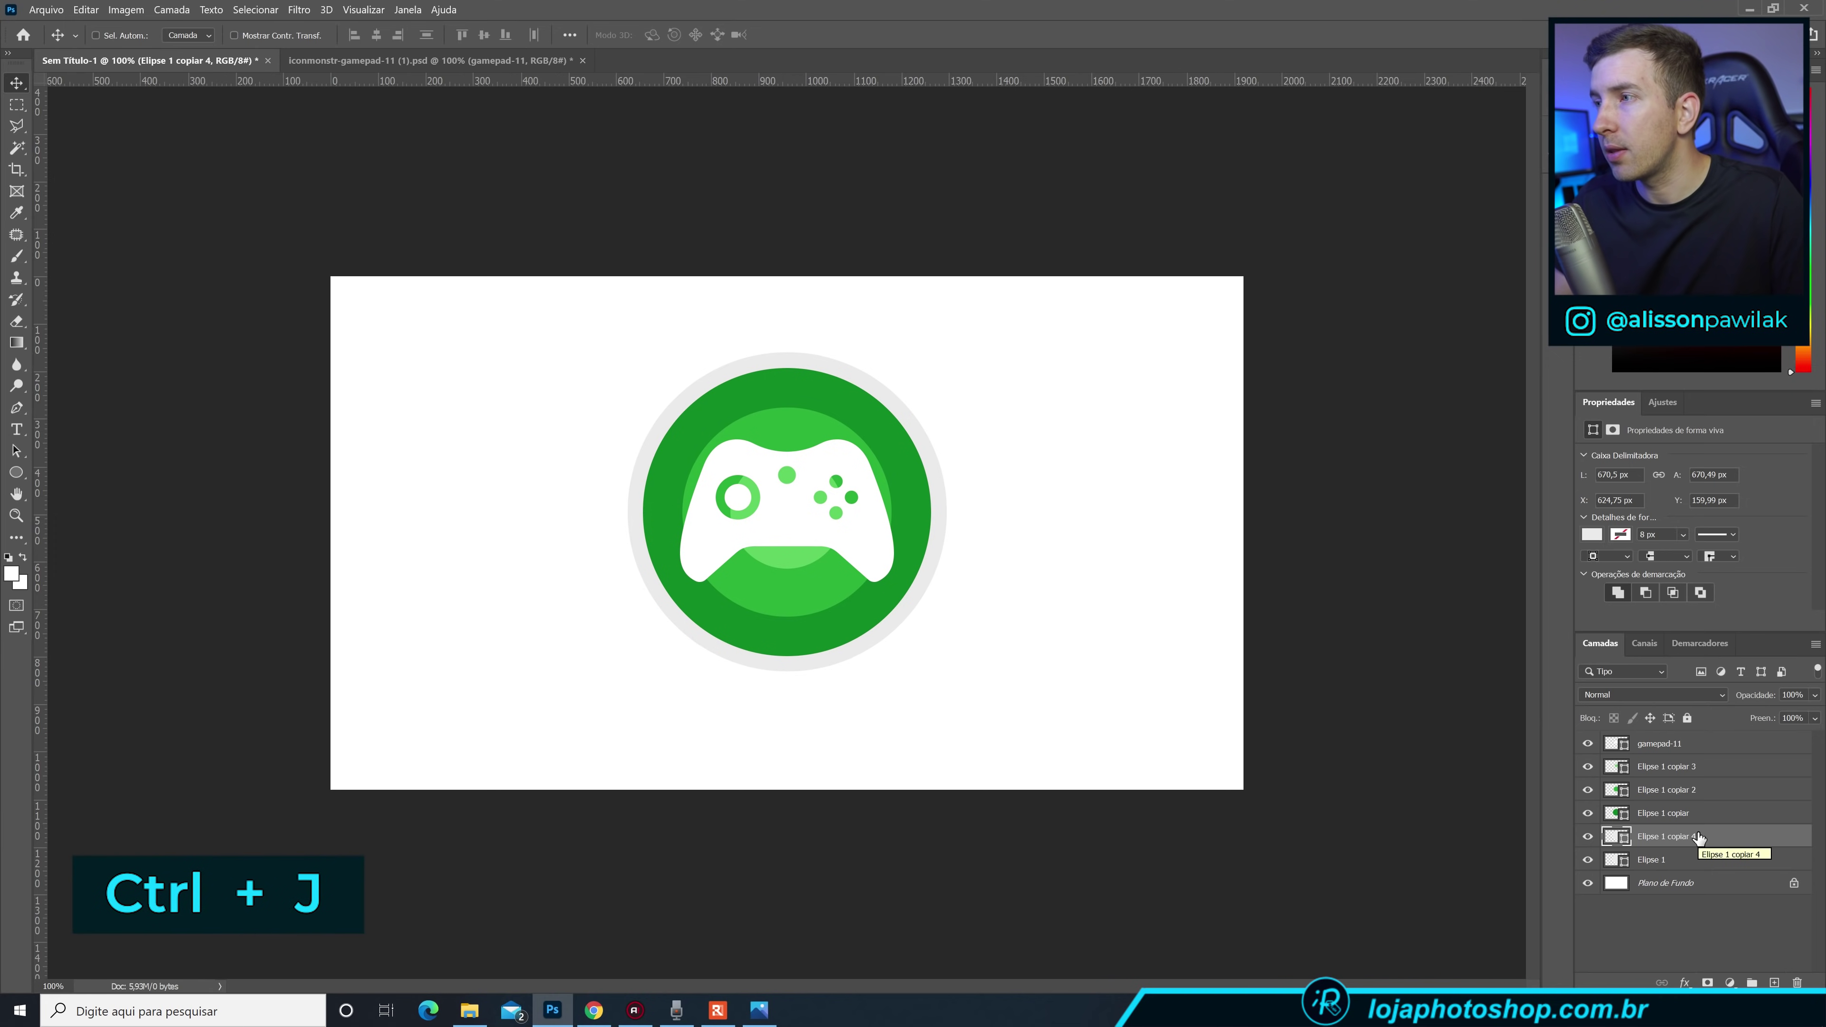
pyautogui.click(1653, 860)
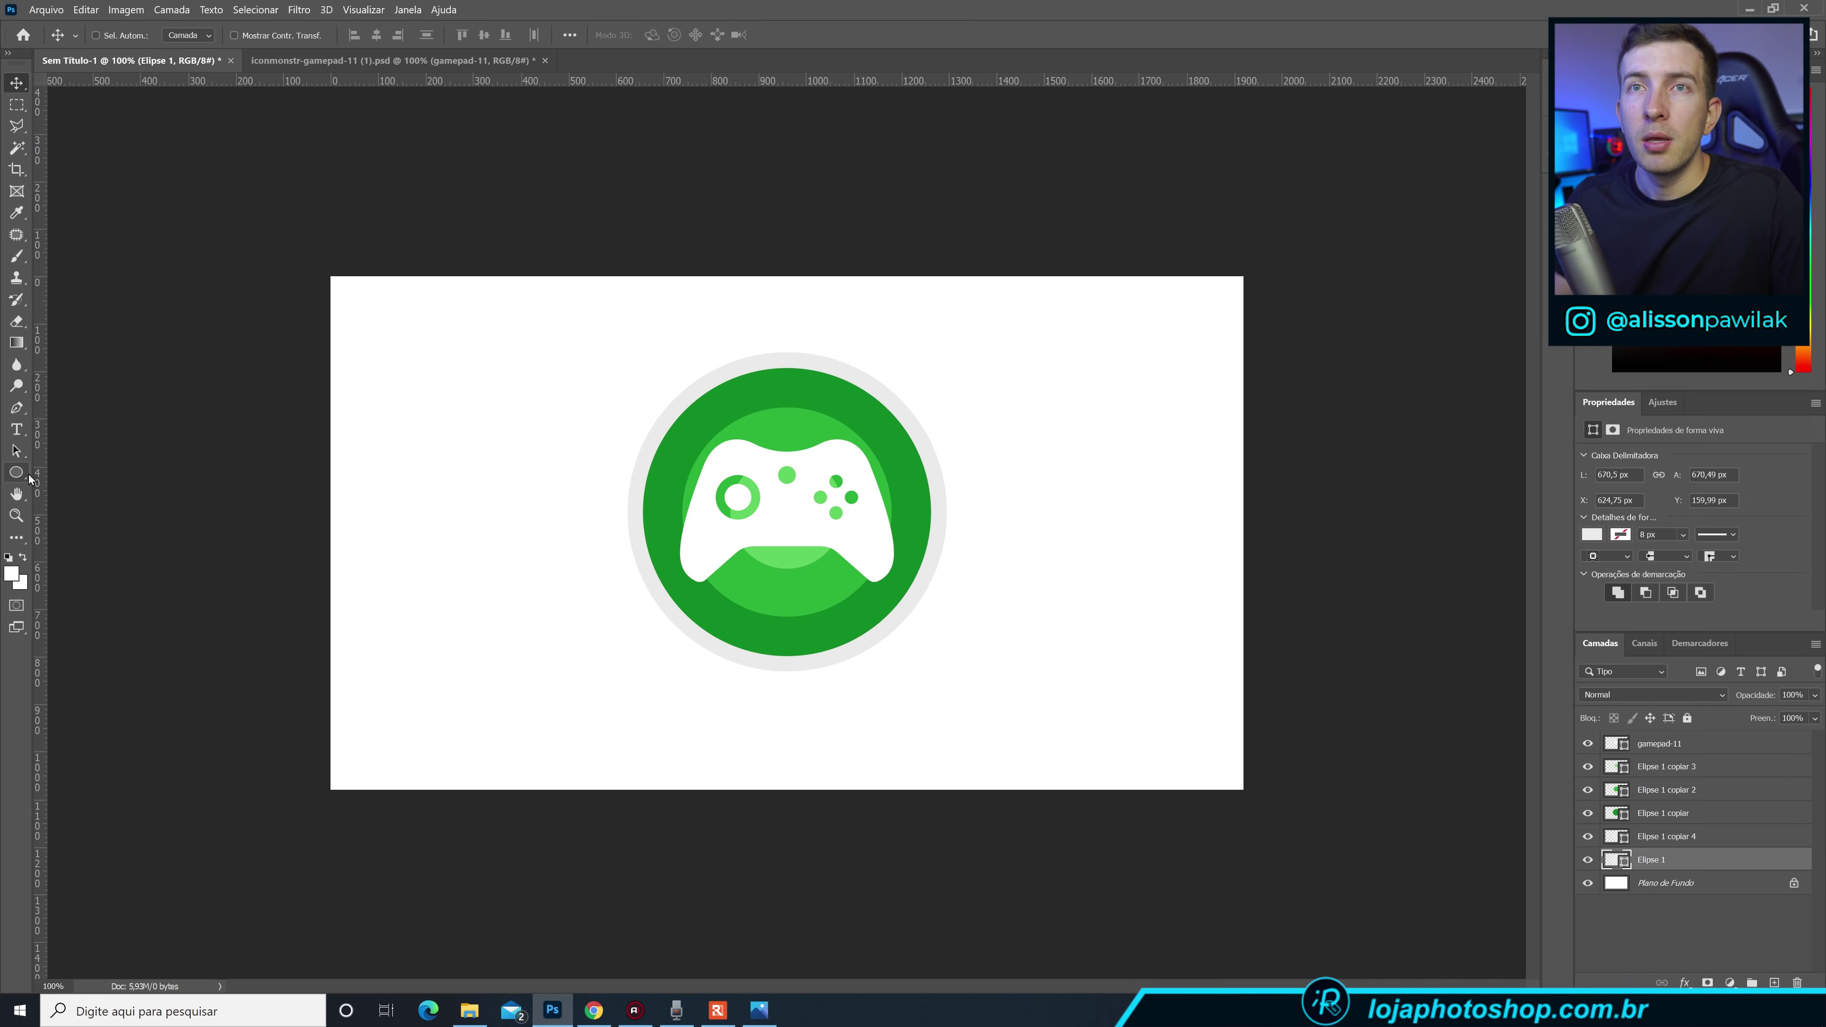
pyautogui.hotkey('ctrl', 't')
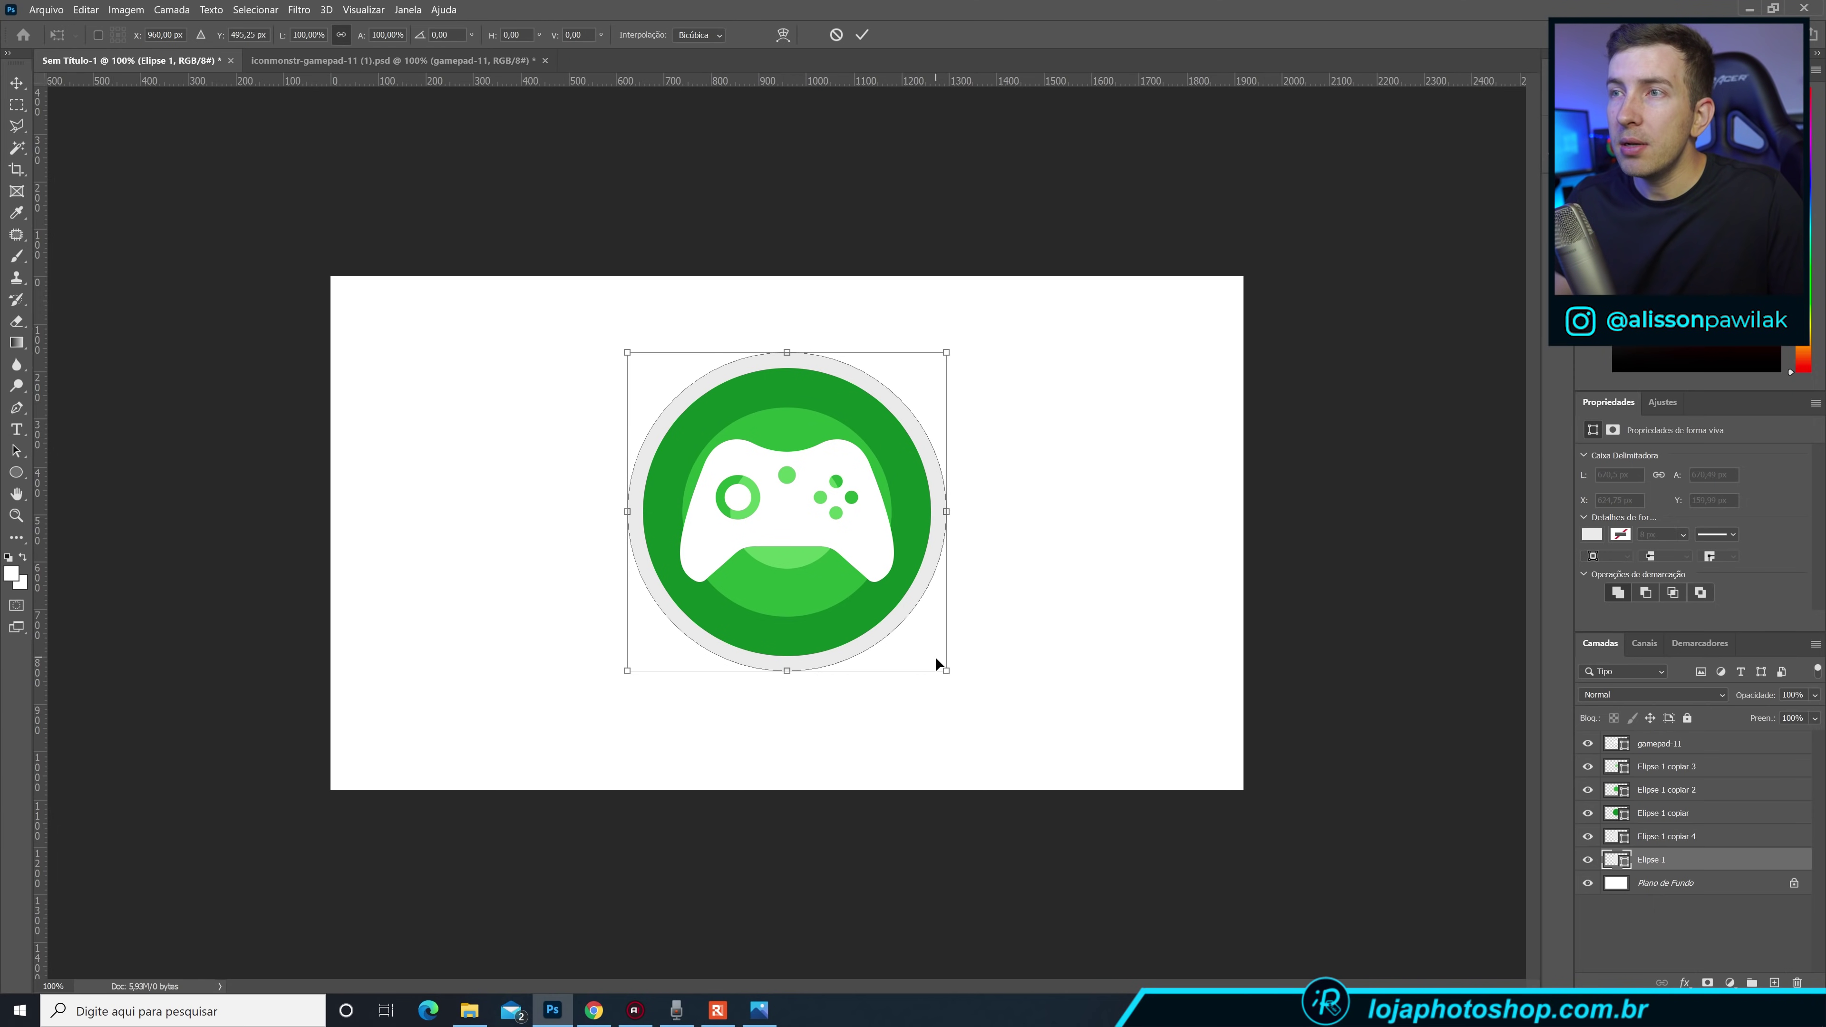
pyautogui.moveTo(946, 671); pyautogui.dragTo(952, 676)
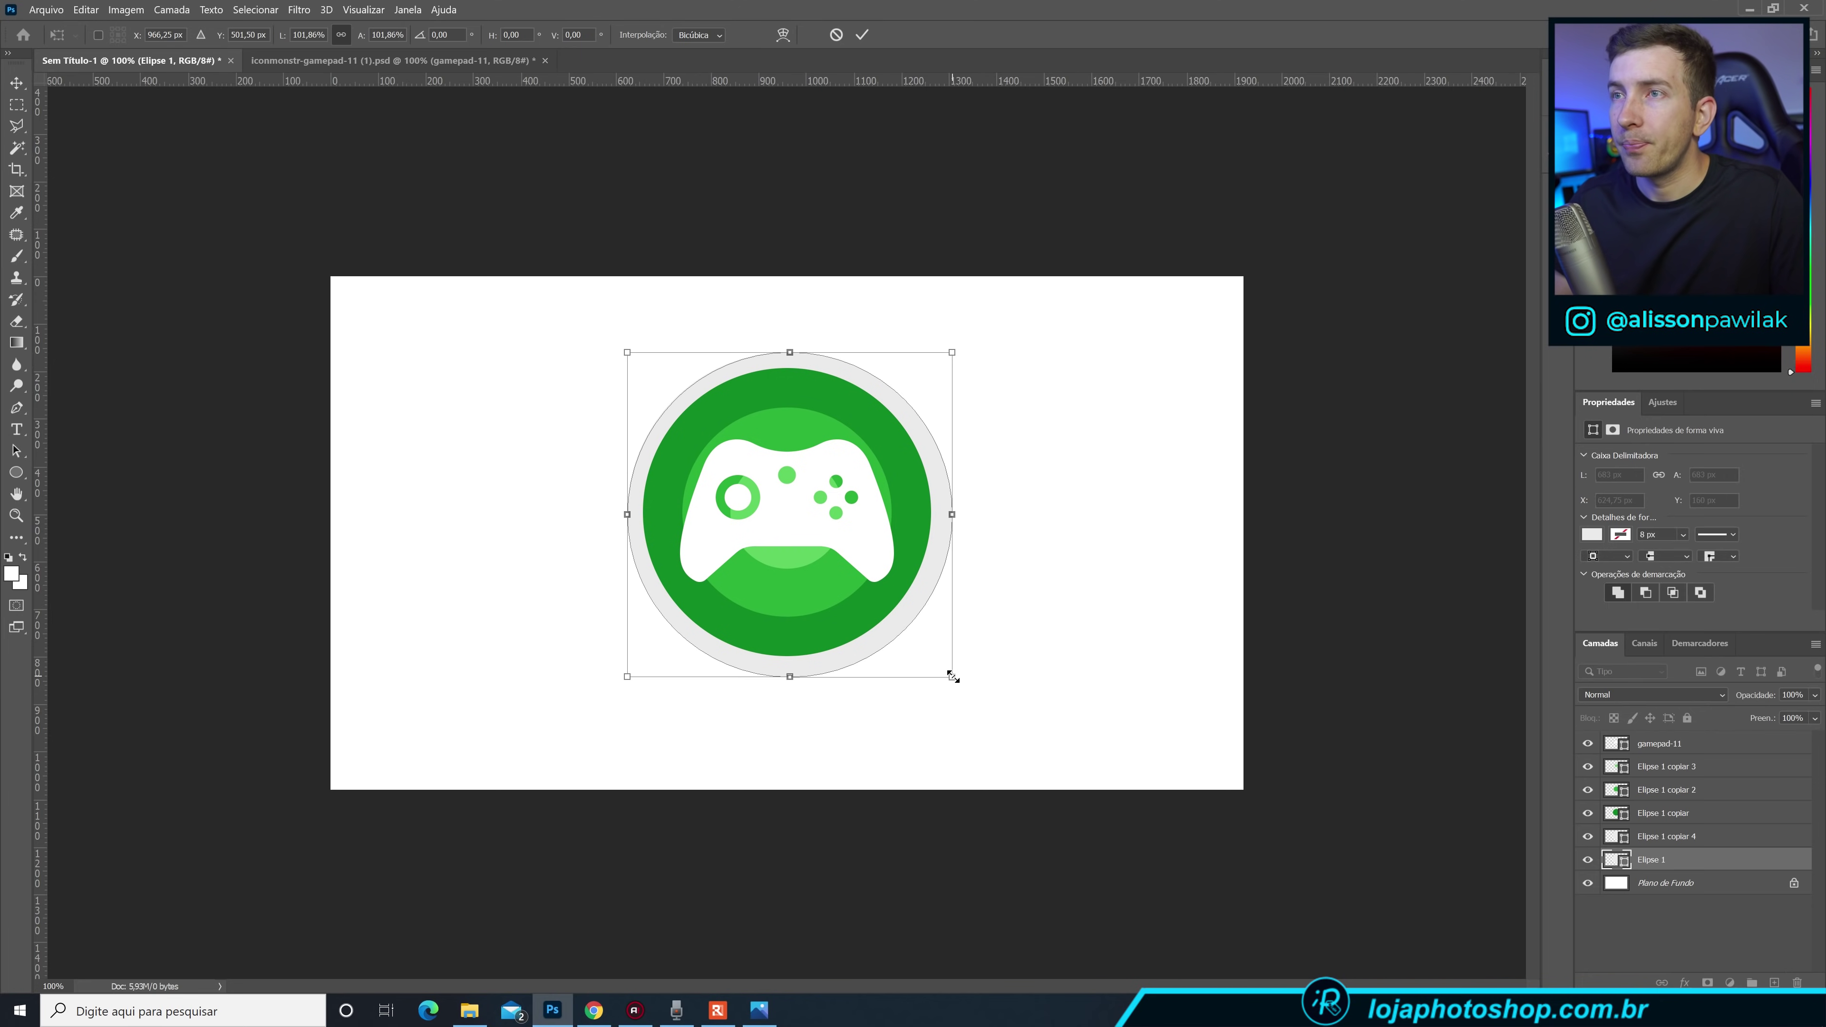
pyautogui.press('Left')
pyautogui.press('Left')
pyautogui.press('Left')
pyautogui.press('Left')
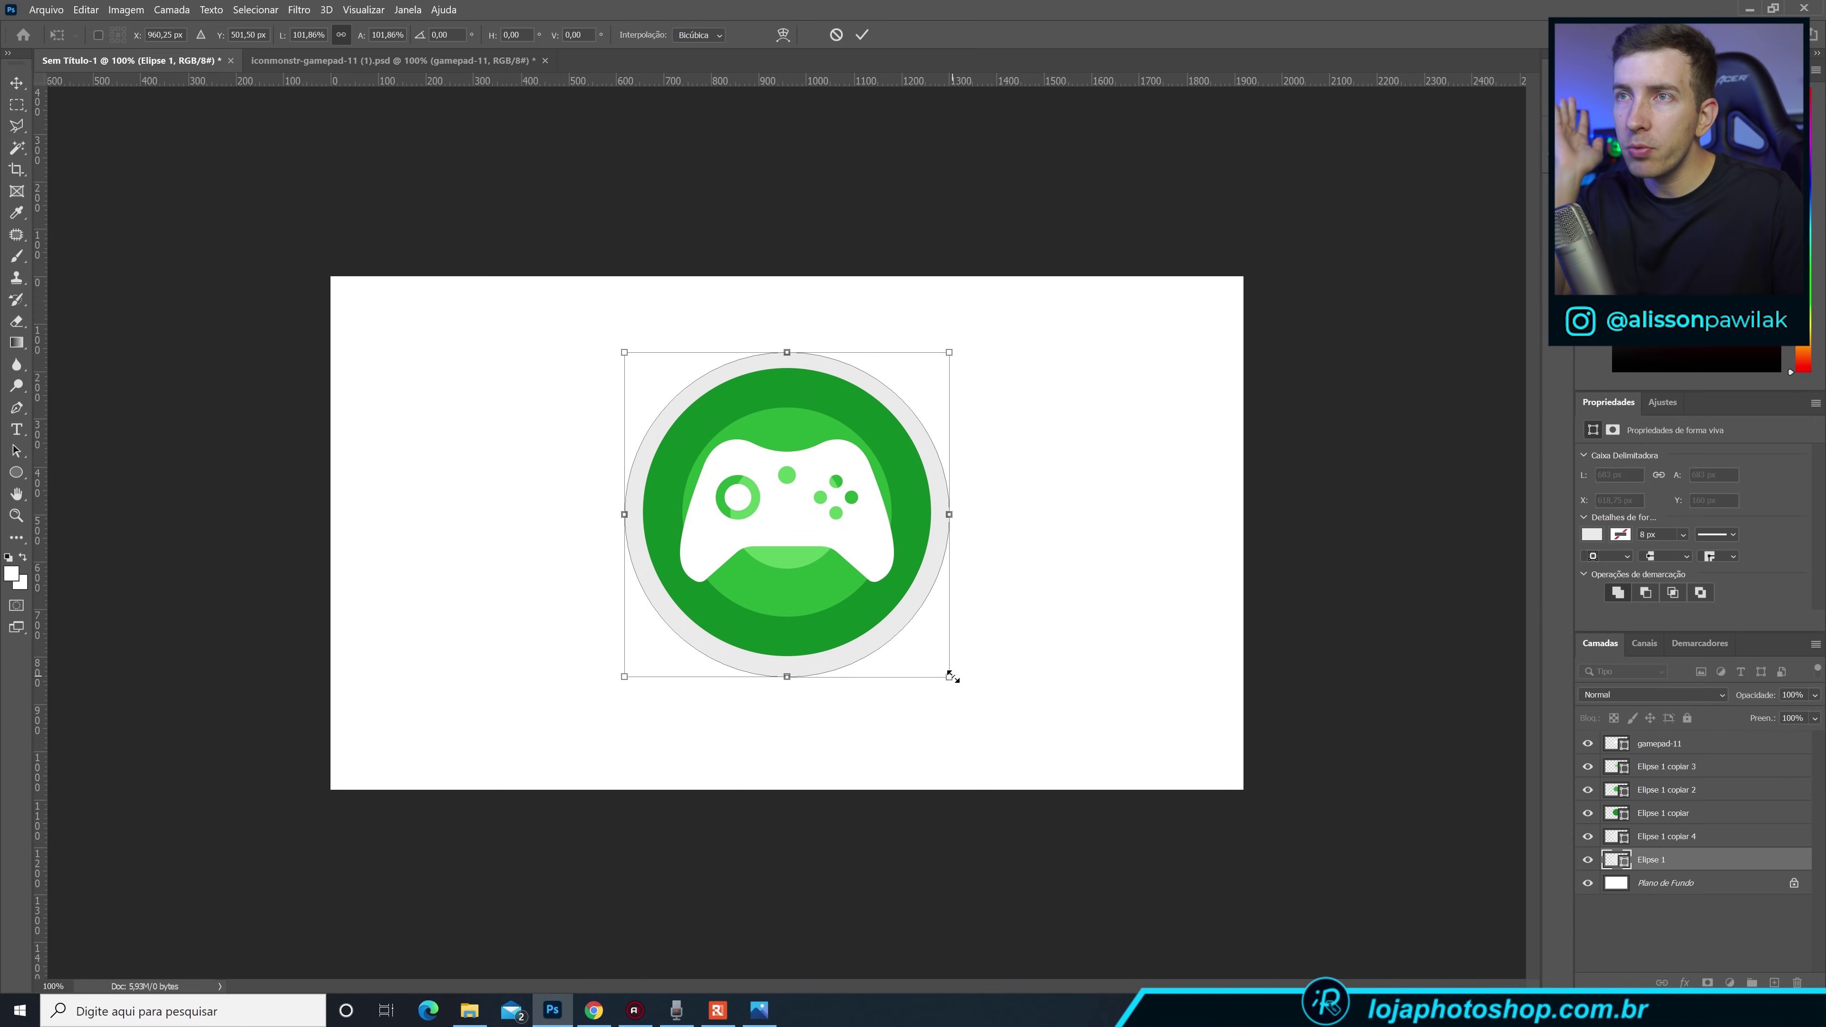
pyautogui.press('Return')
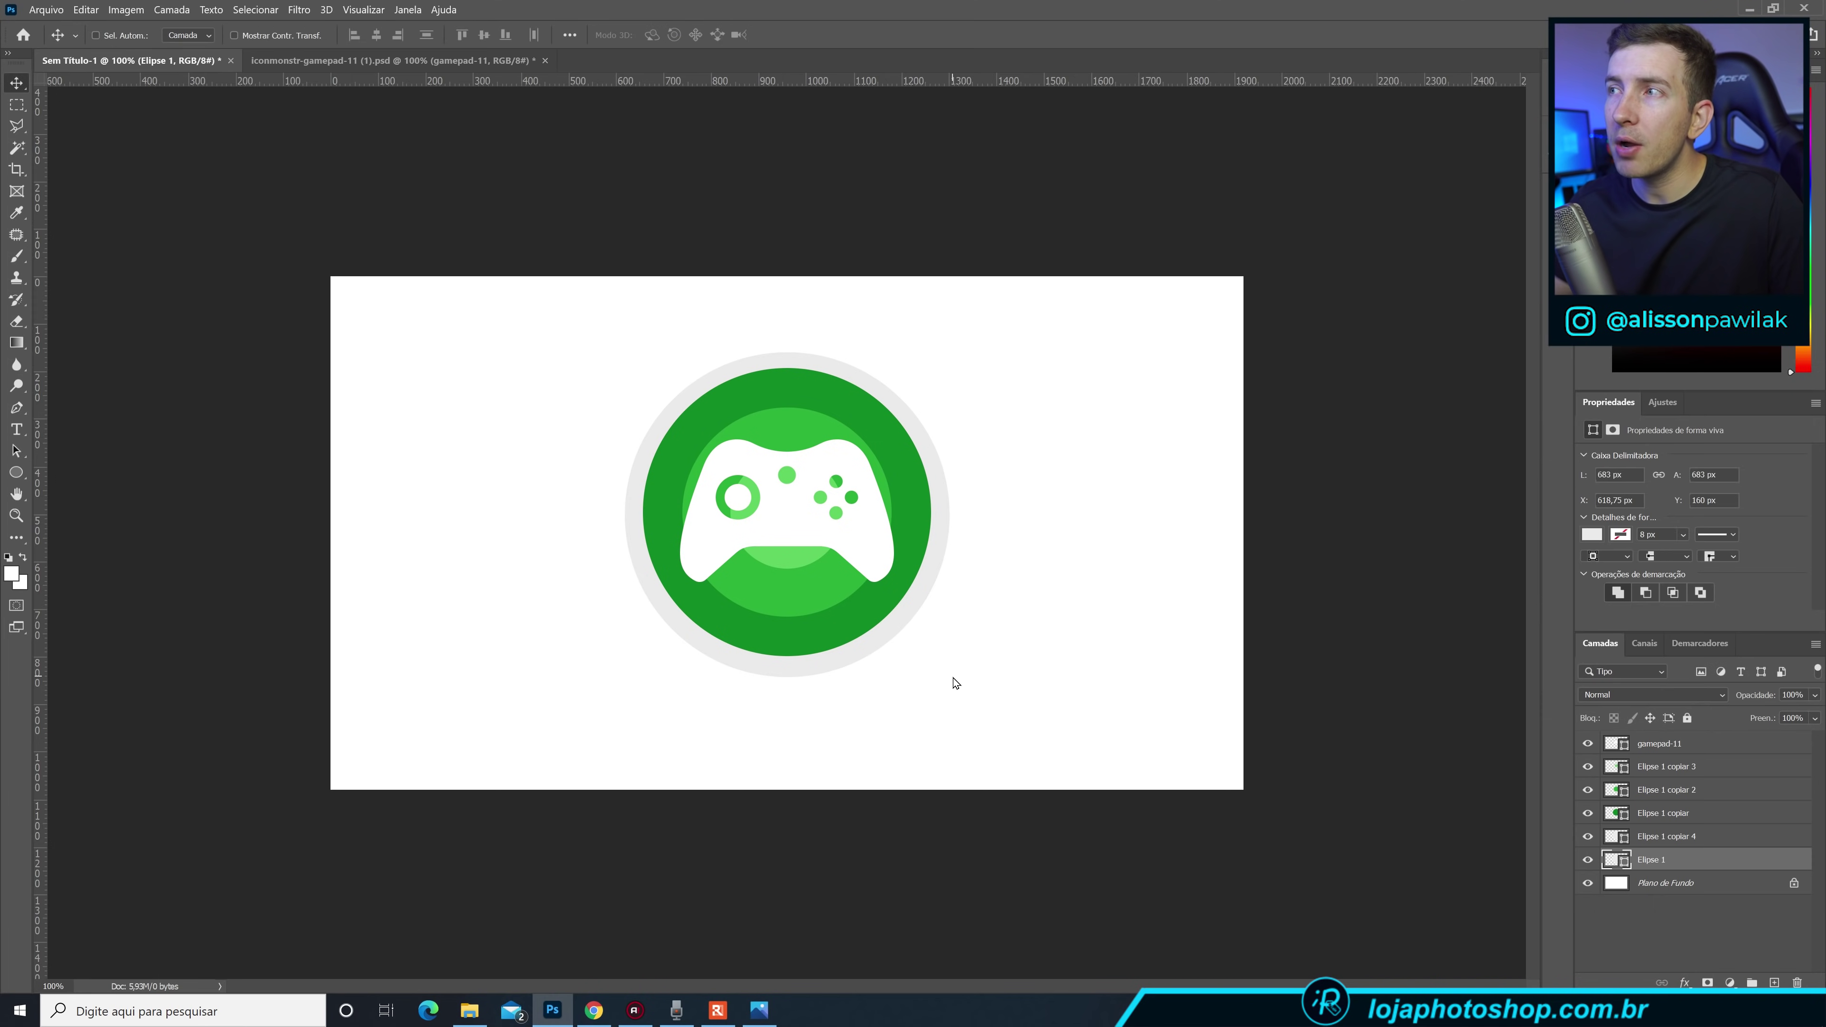
# Fill the enlarged Elipse 1 circle with dark green #29471a.
pyautogui.click(1593, 536)
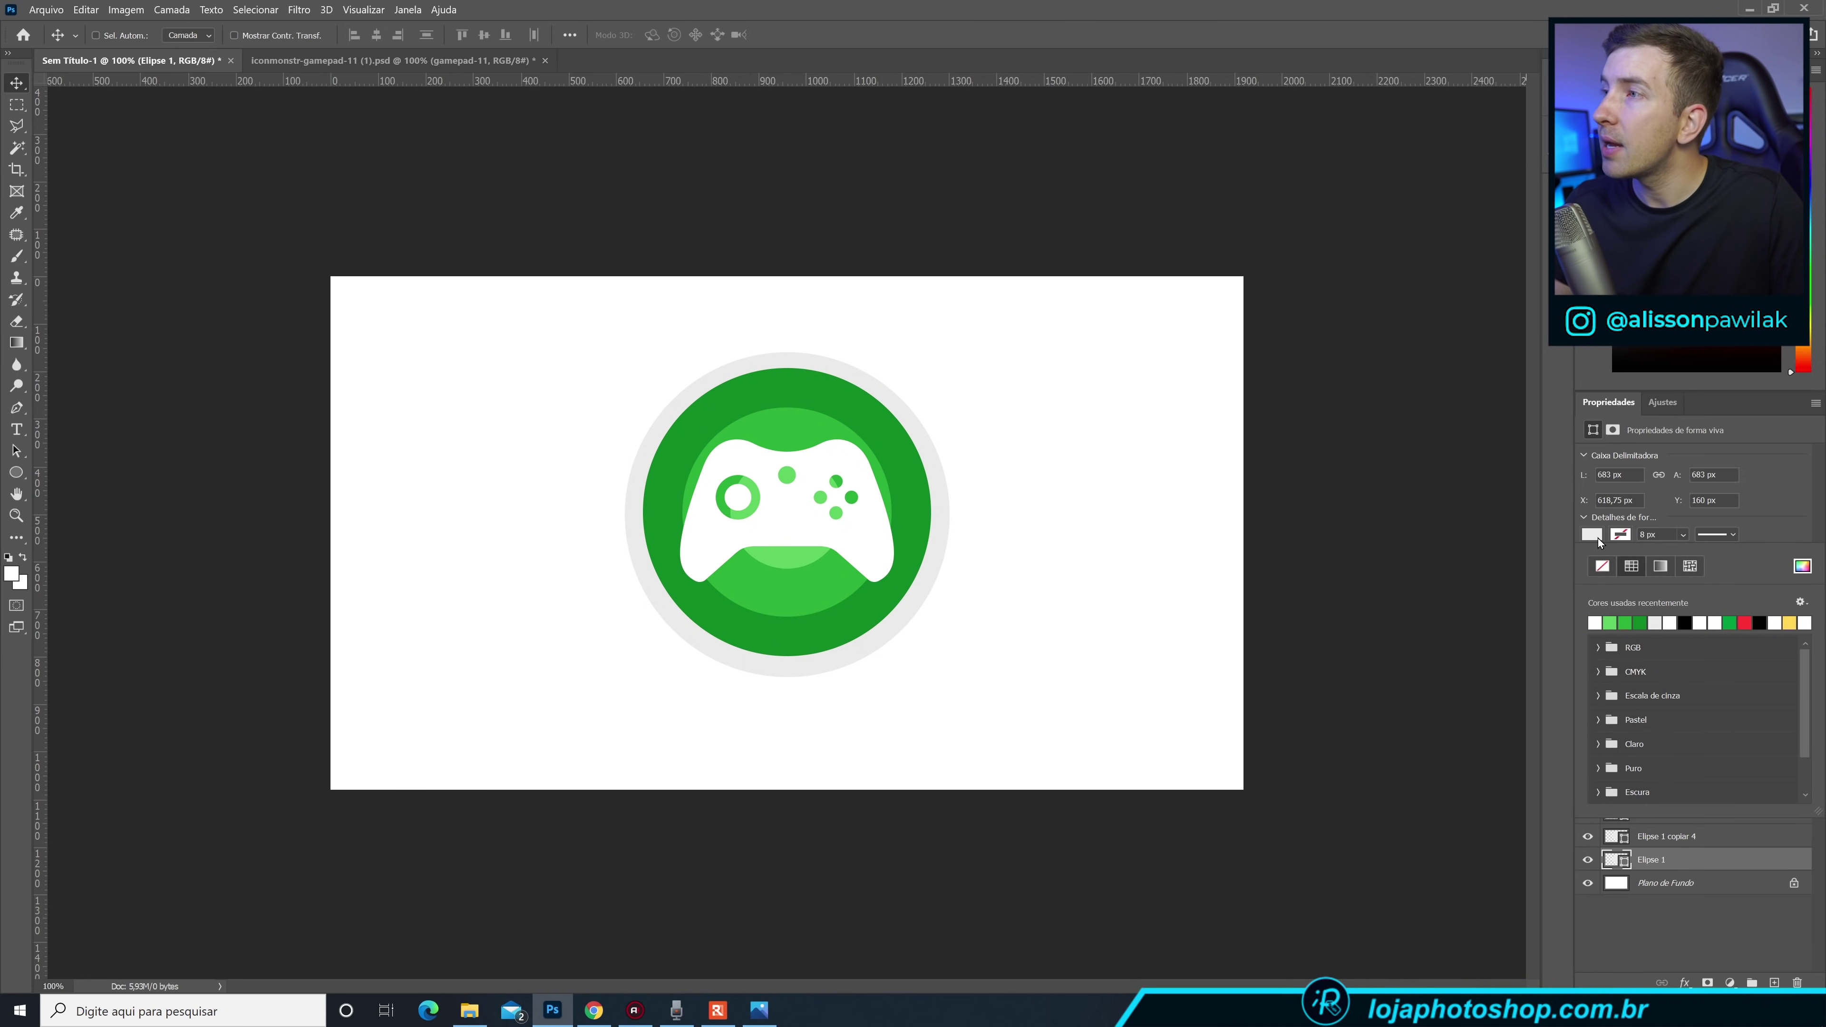
pyautogui.click(1639, 623)
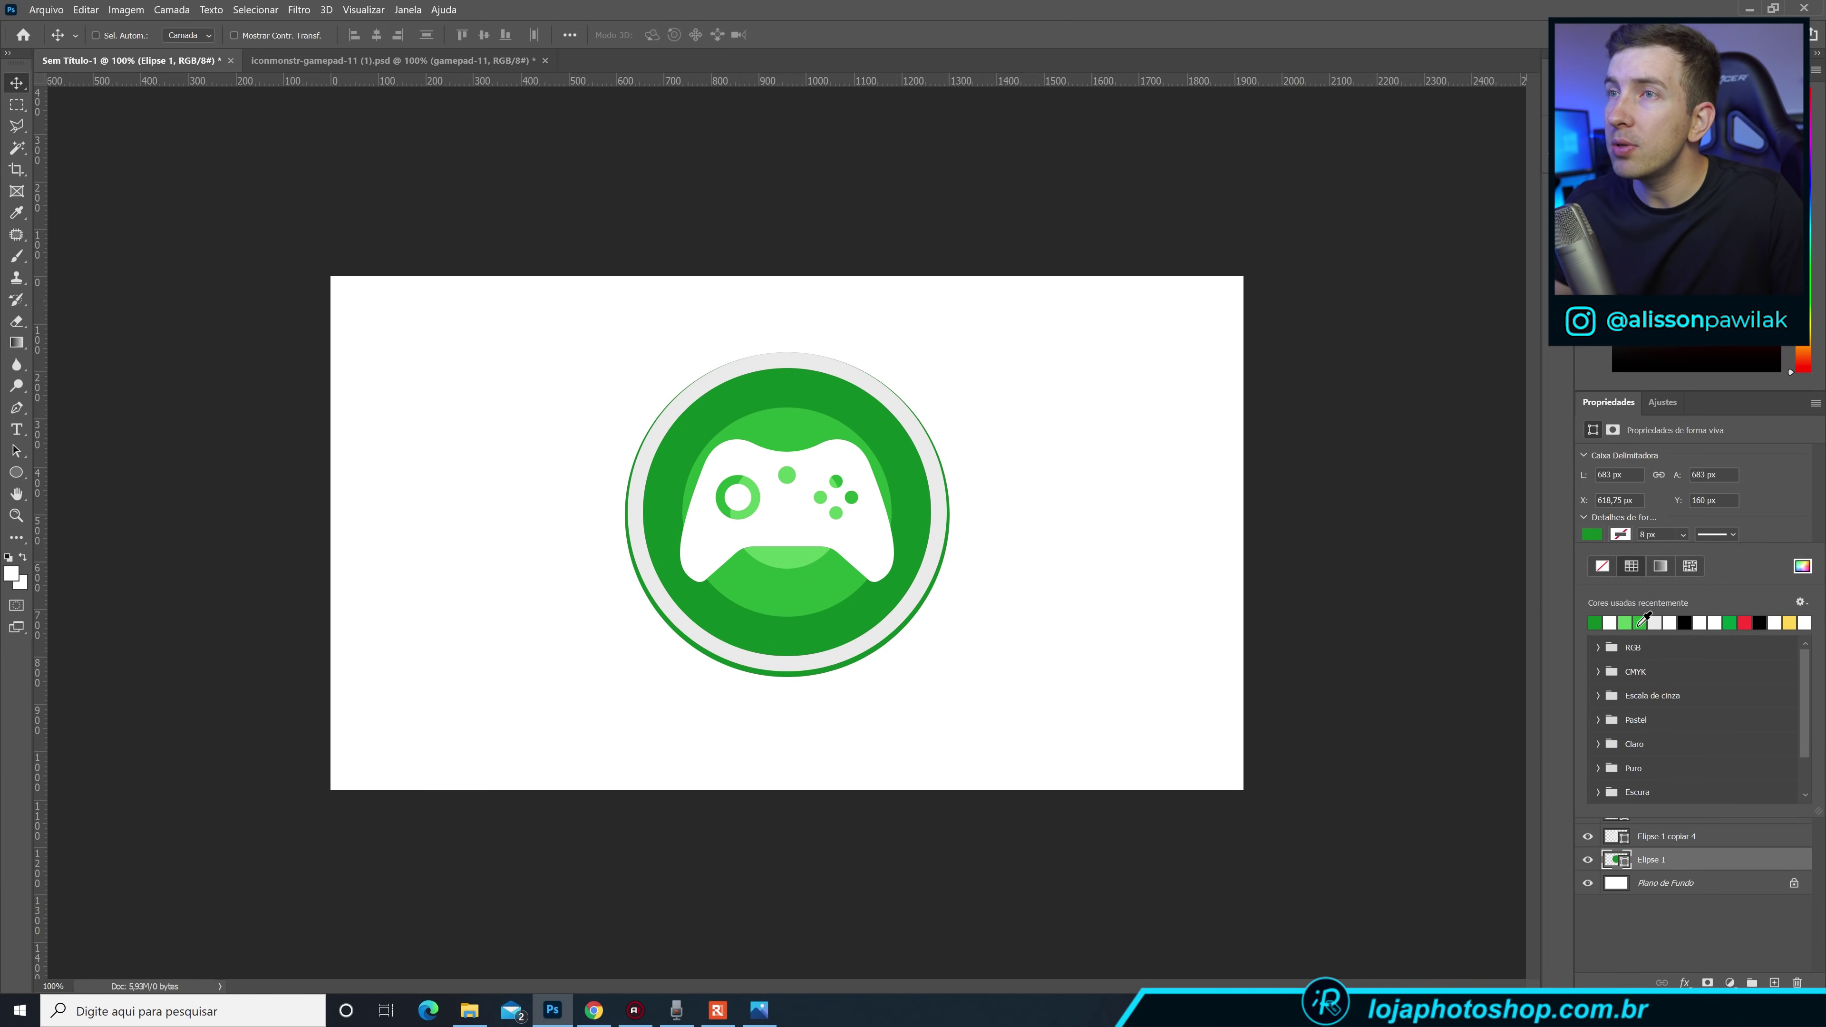
pyautogui.click(1802, 566)
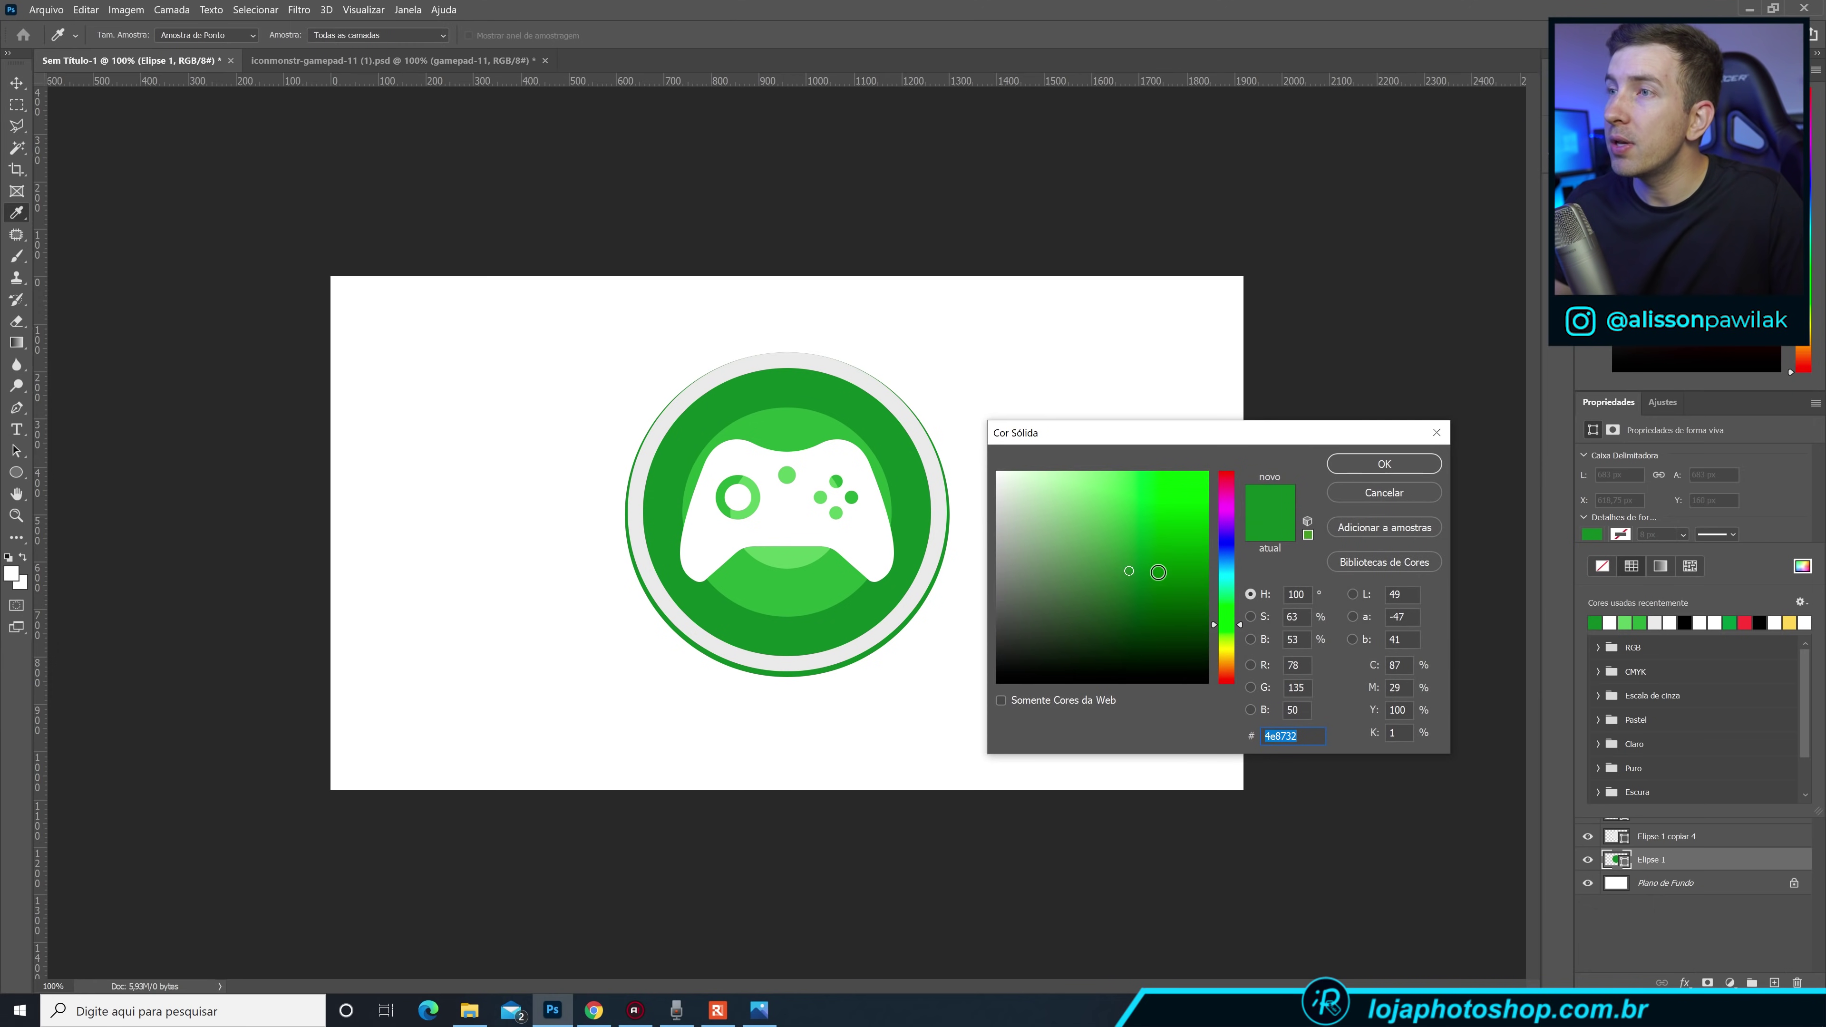
pyautogui.click(1132, 600)
pyautogui.moveTo(1131, 610); pyautogui.dragTo(1131, 623)
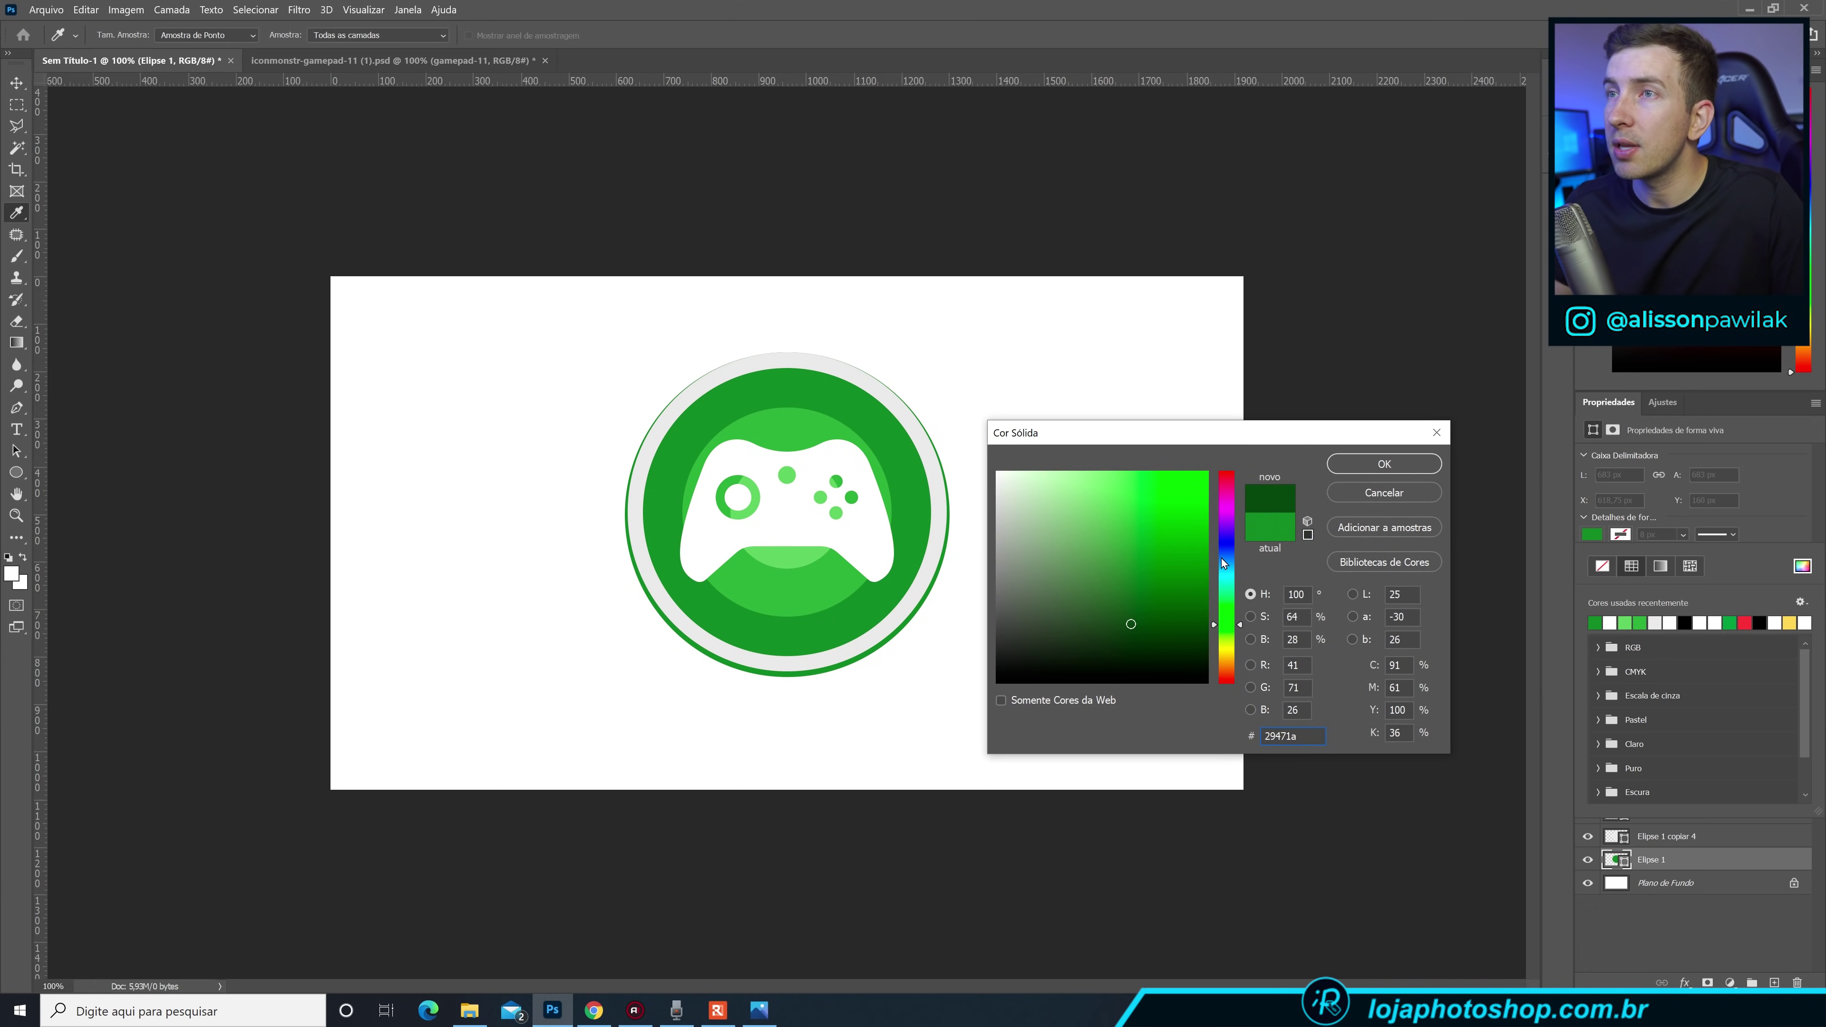
pyautogui.click(1385, 464)
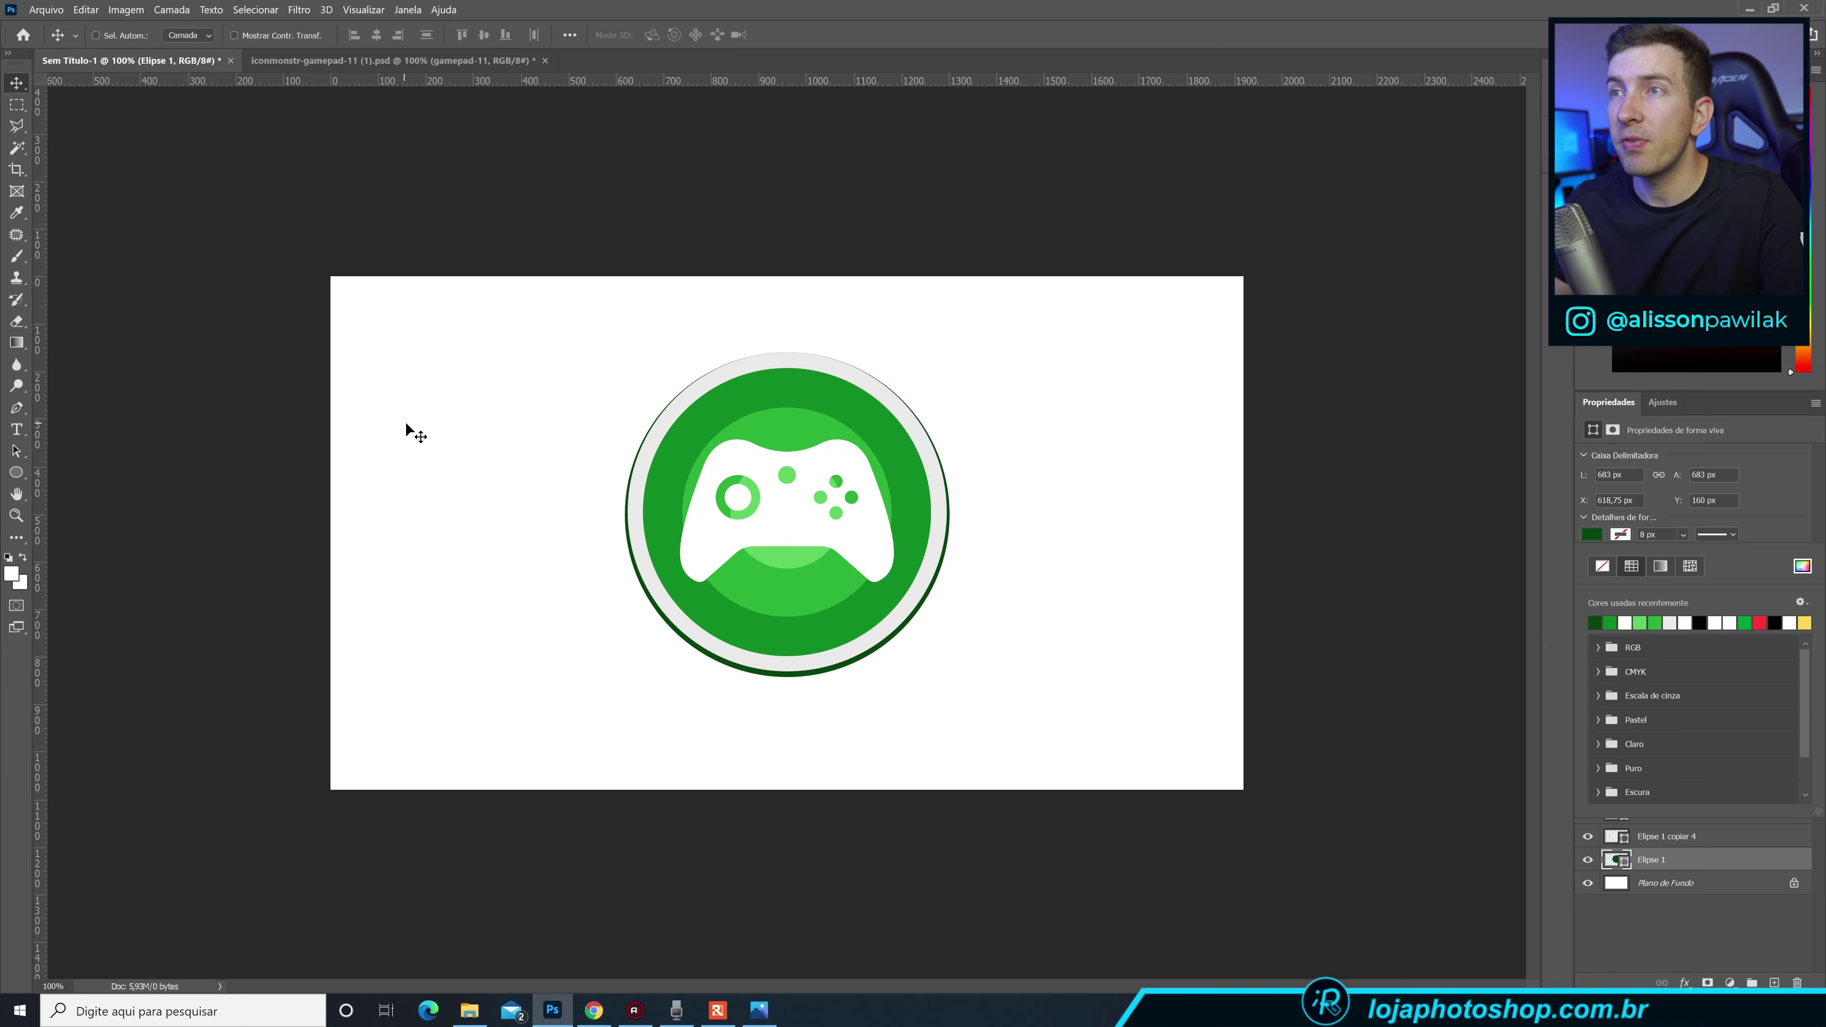
pyautogui.click(819, 591)
# Move the dark green circle down to Y 360 px to form a rim beneath the badge.
pyautogui.moveTo(819, 591); pyautogui.dragTo(835, 591)
pyautogui.press('Up')
pyautogui.press('Up')
pyautogui.press('Up')
pyautogui.press('Up')
pyautogui.press('Up')
pyautogui.press('Up')
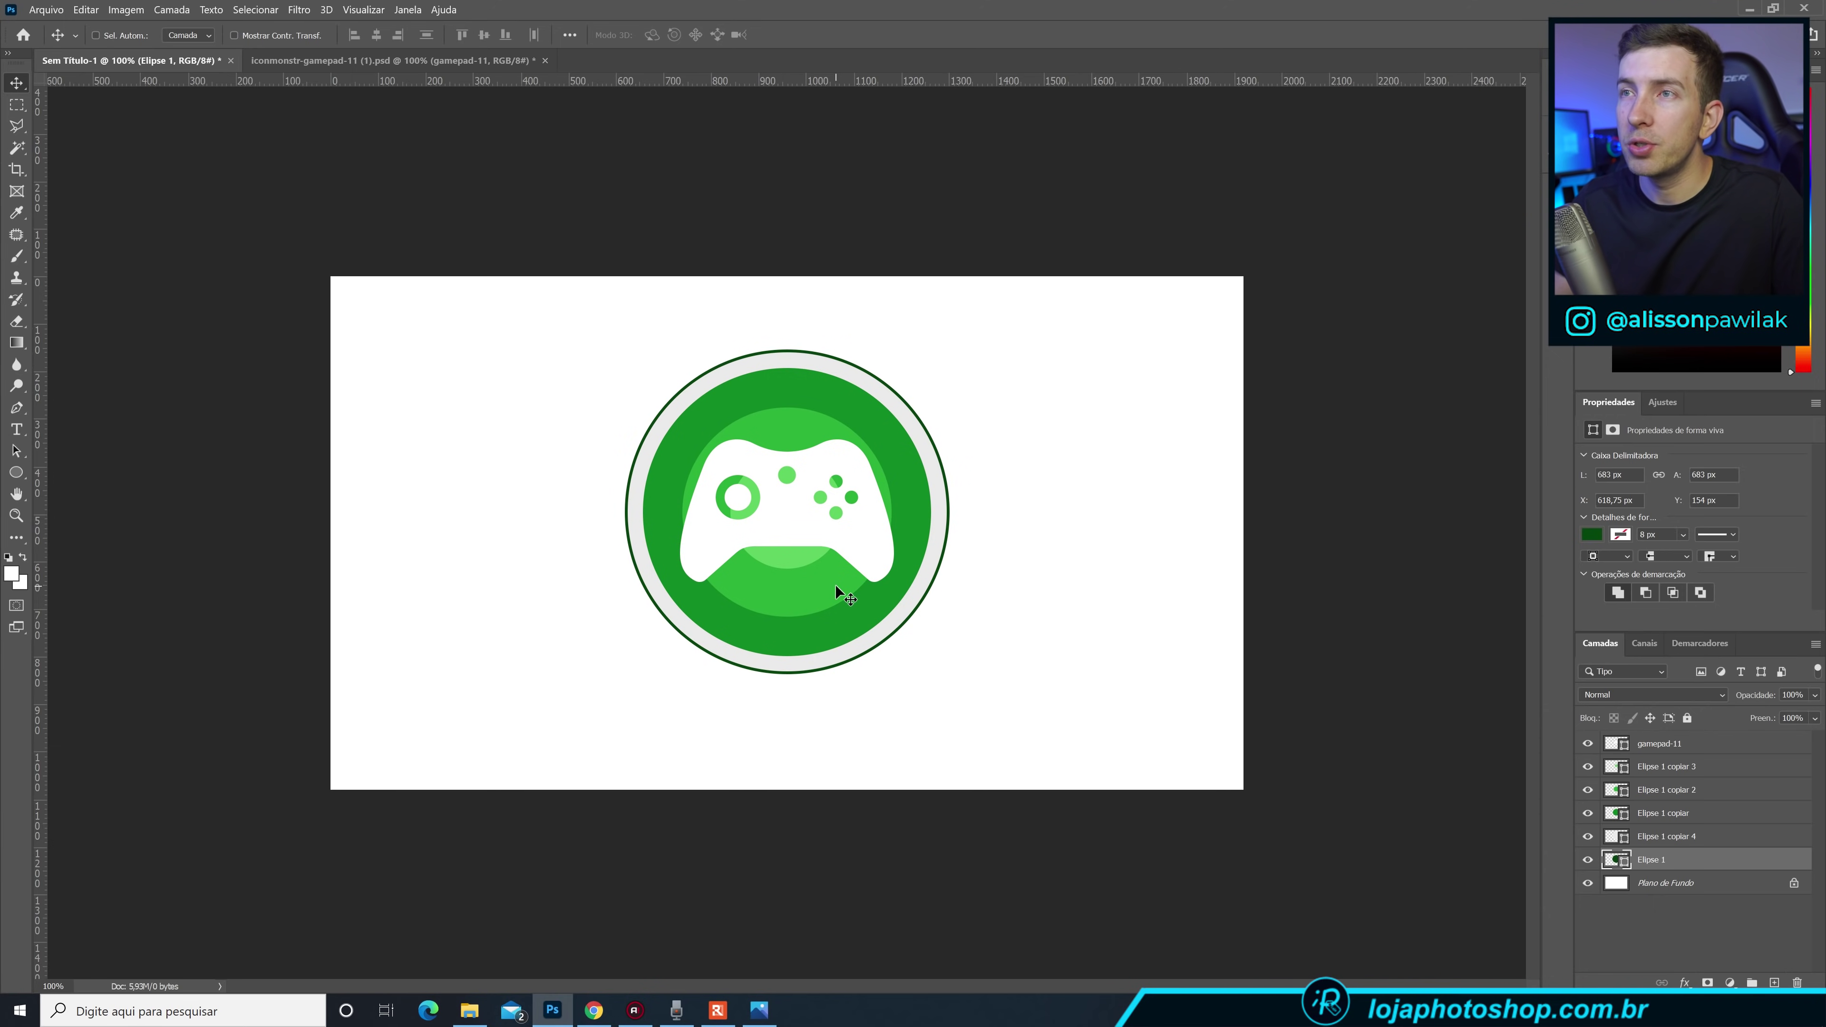
pyautogui.moveTo(834, 584); pyautogui.dragTo(852, 631)
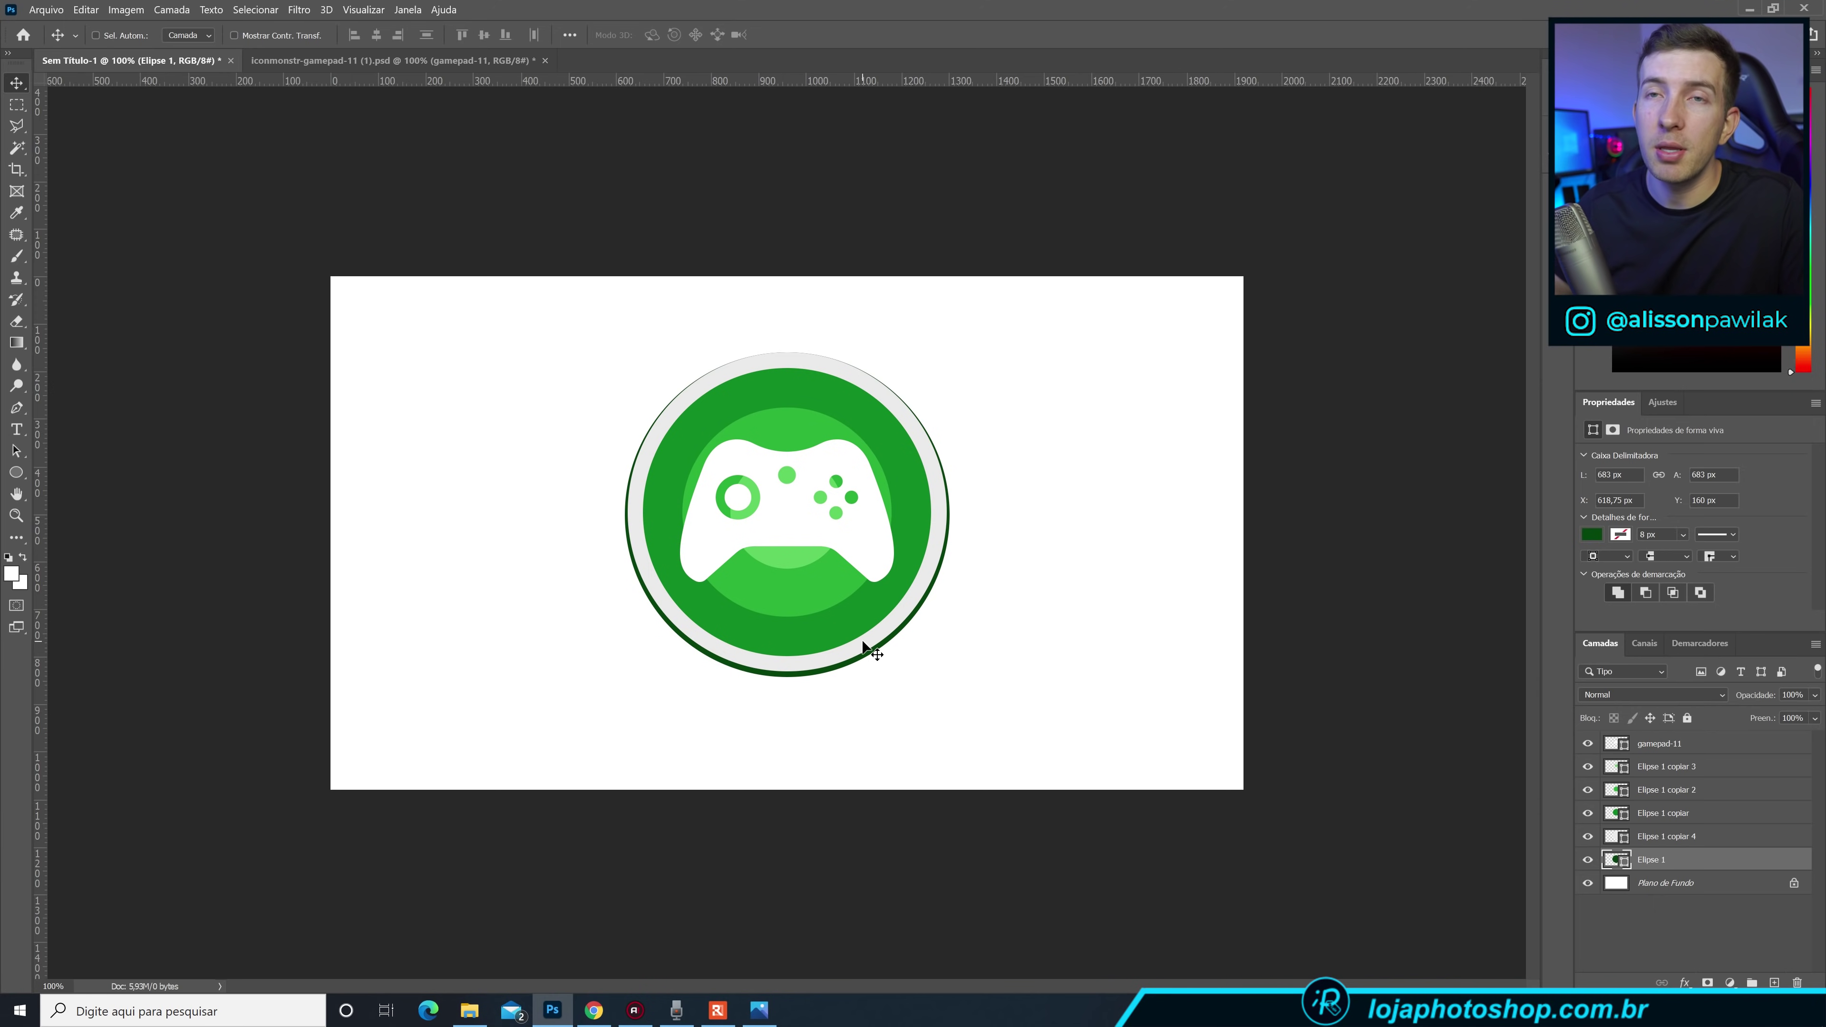
# Duplicate gamepad-11 and nudge the lower copy a few pixels right and down.
pyautogui.click(1649, 751)
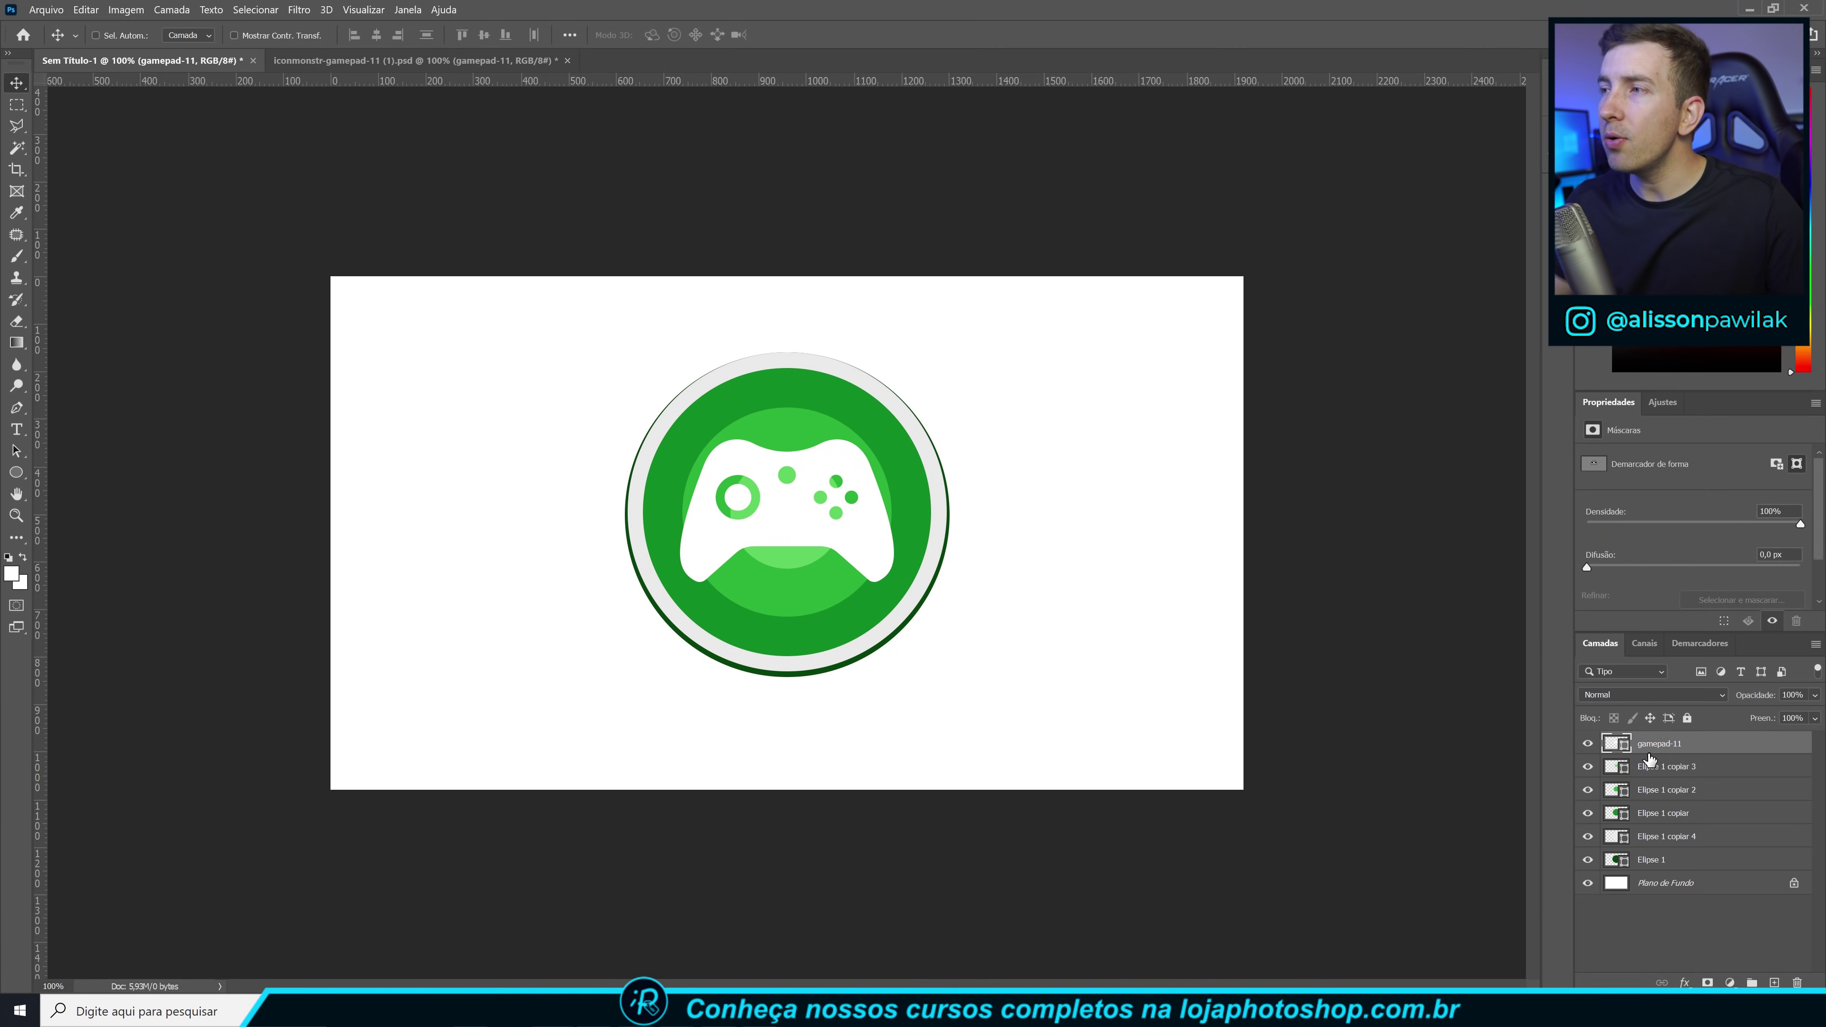
pyautogui.click(1587, 745)
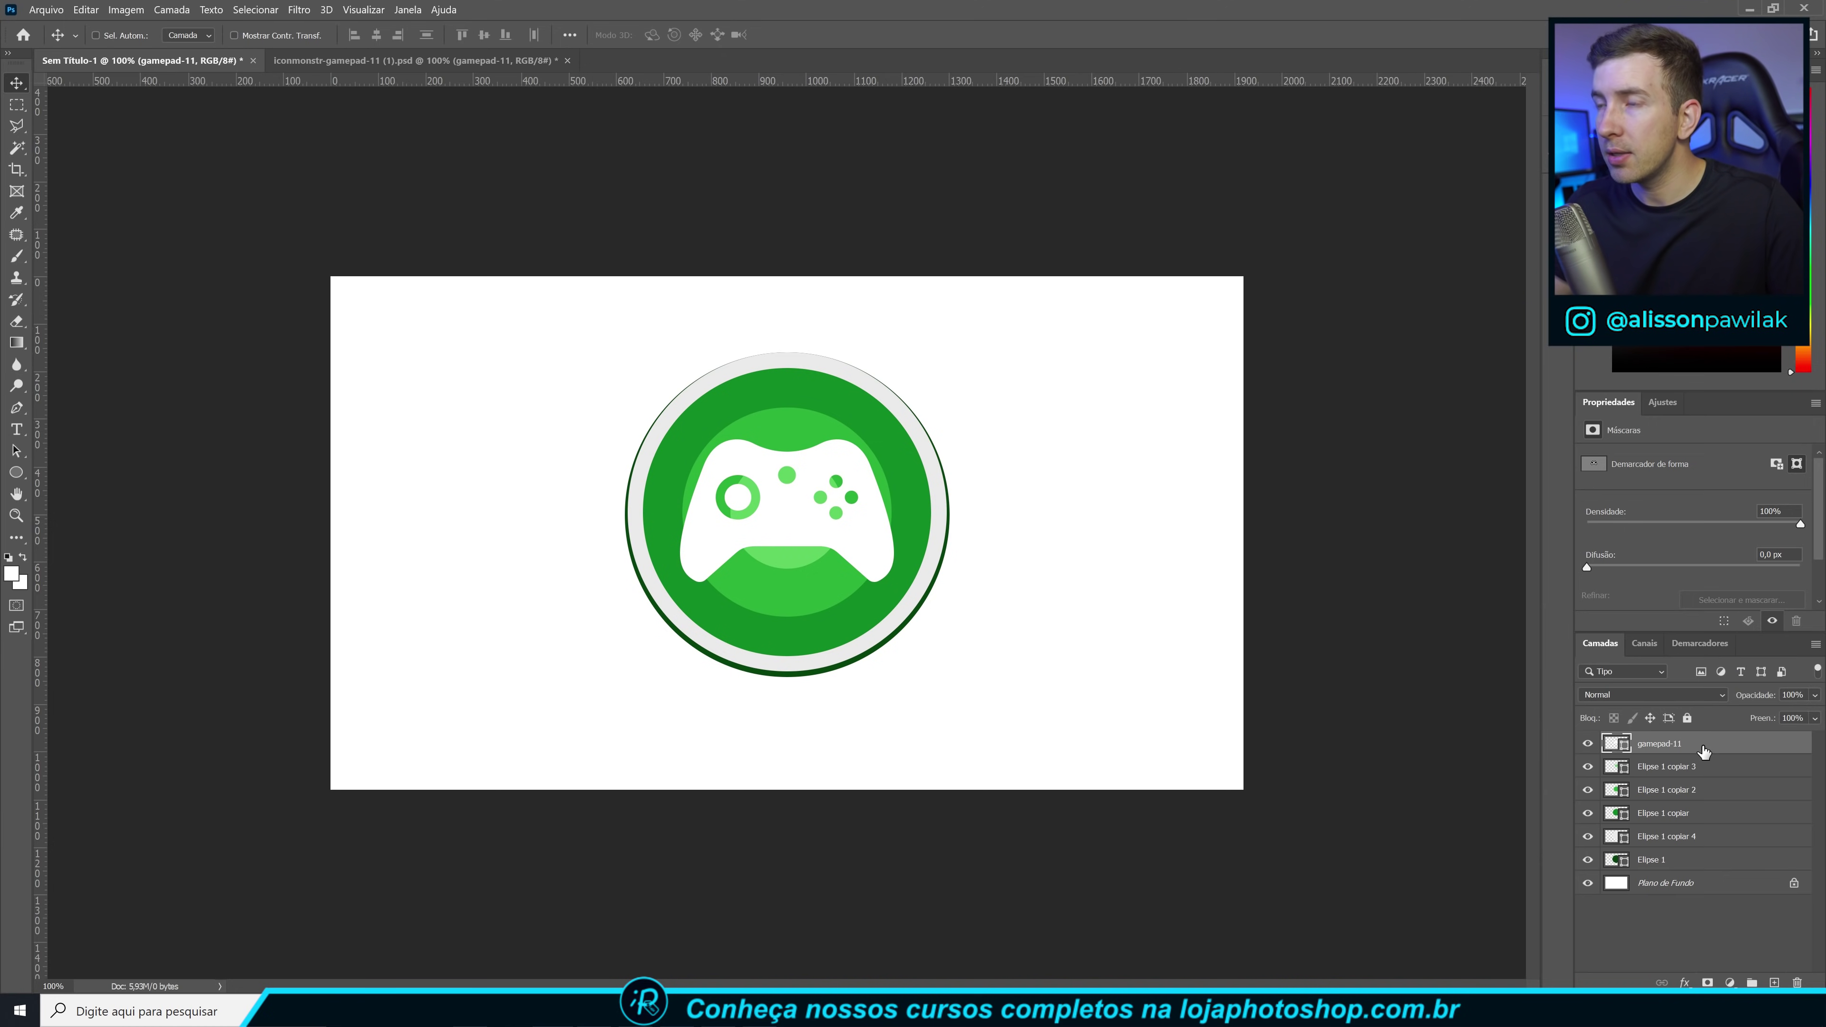
pyautogui.hotkey('ctrl', 'j')
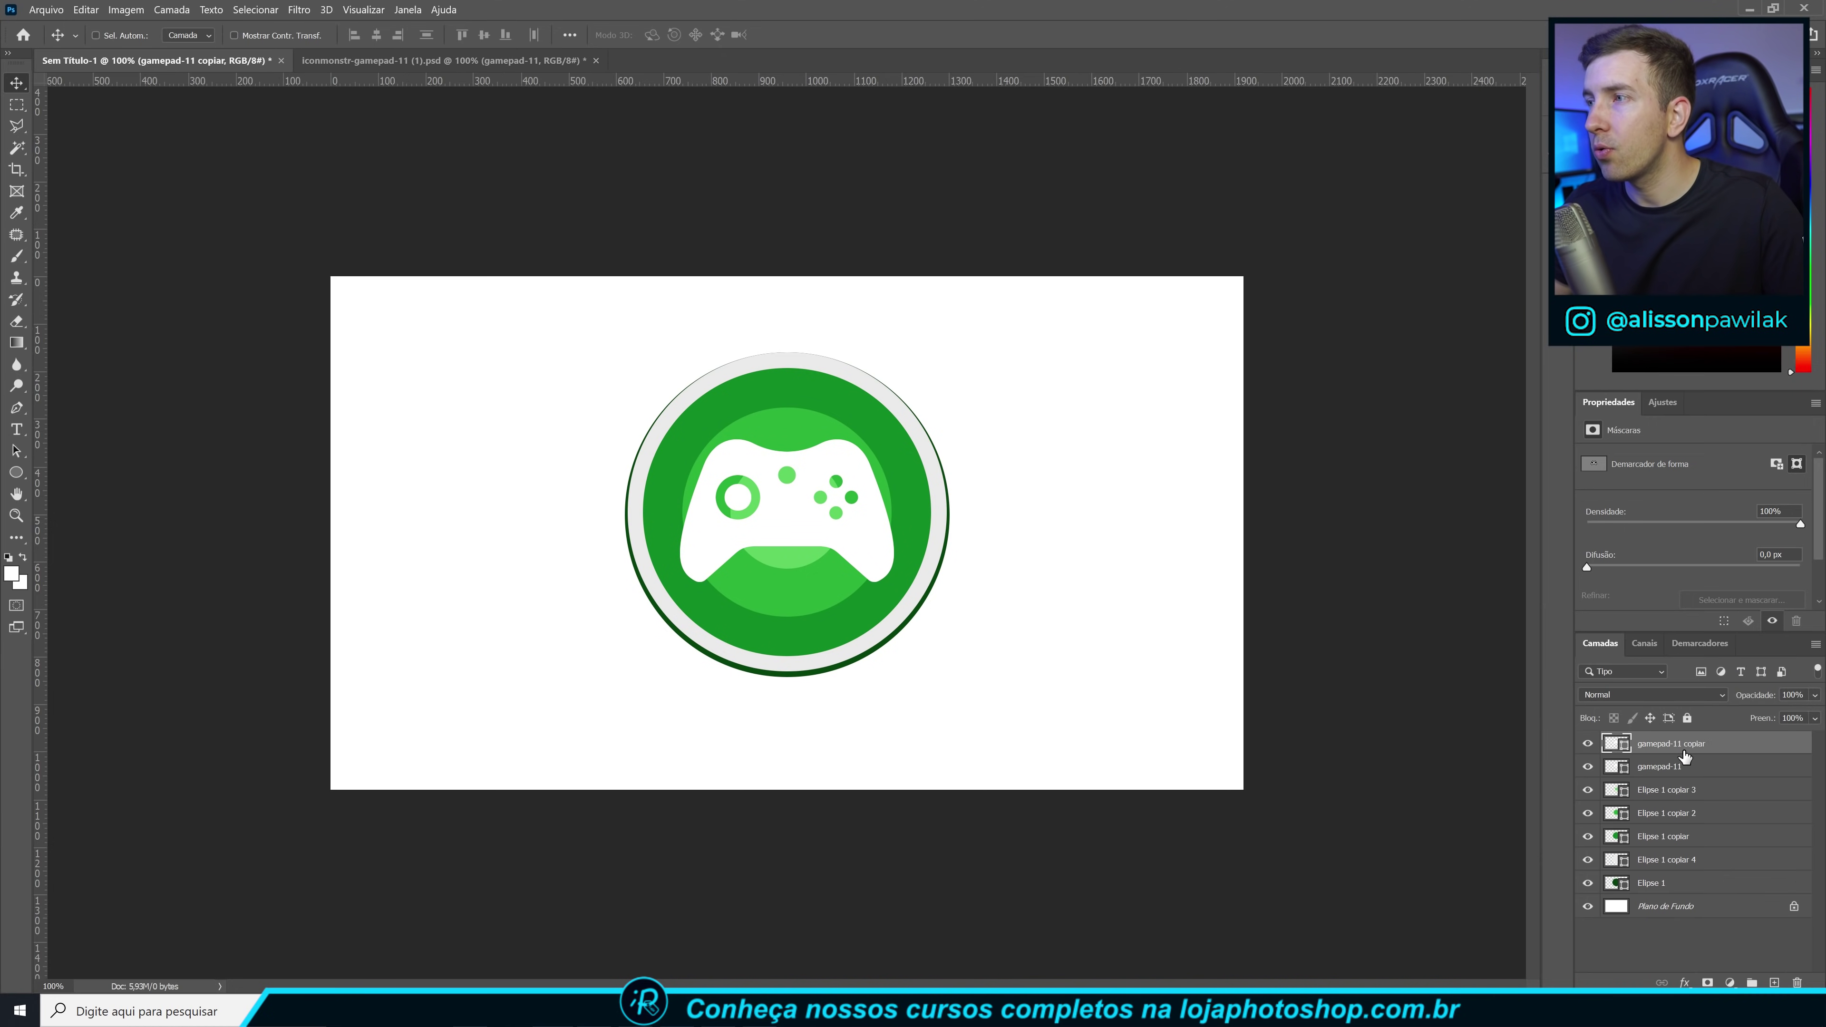
pyautogui.click(1683, 767)
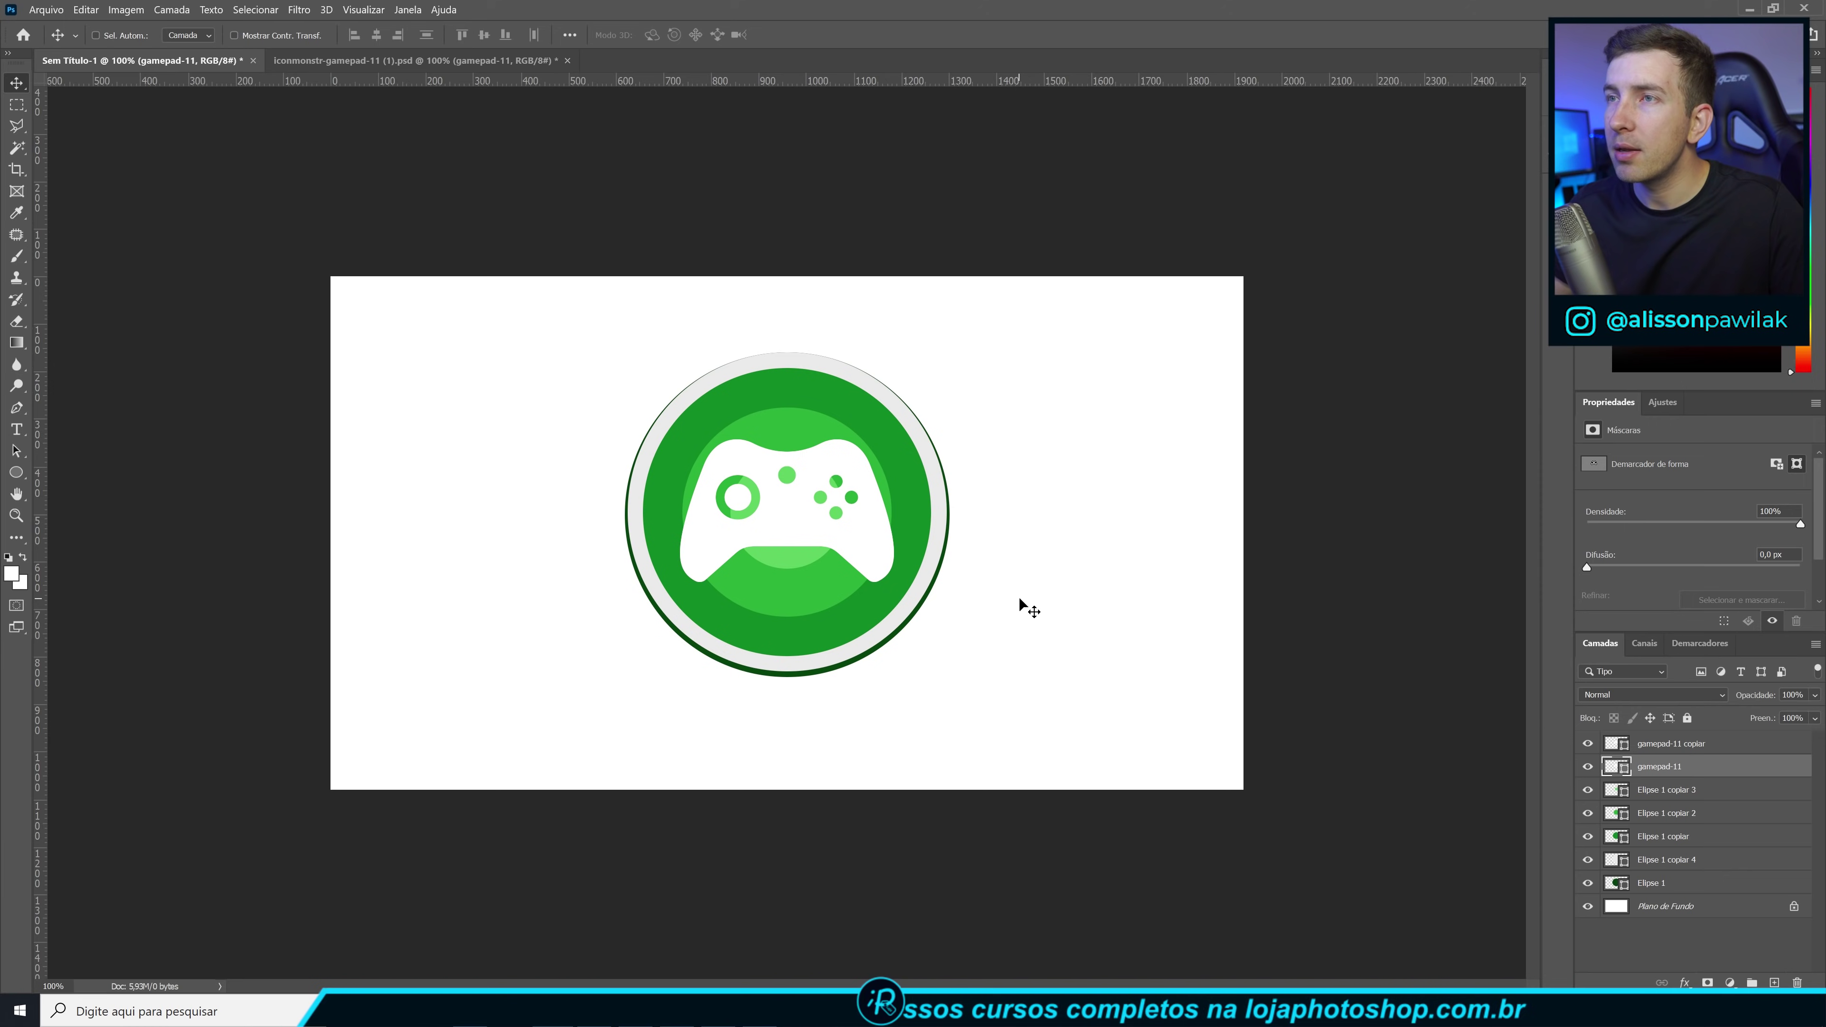
pyautogui.press('Down')
pyautogui.press('Right')
pyautogui.press('Right')
pyautogui.press('Right')
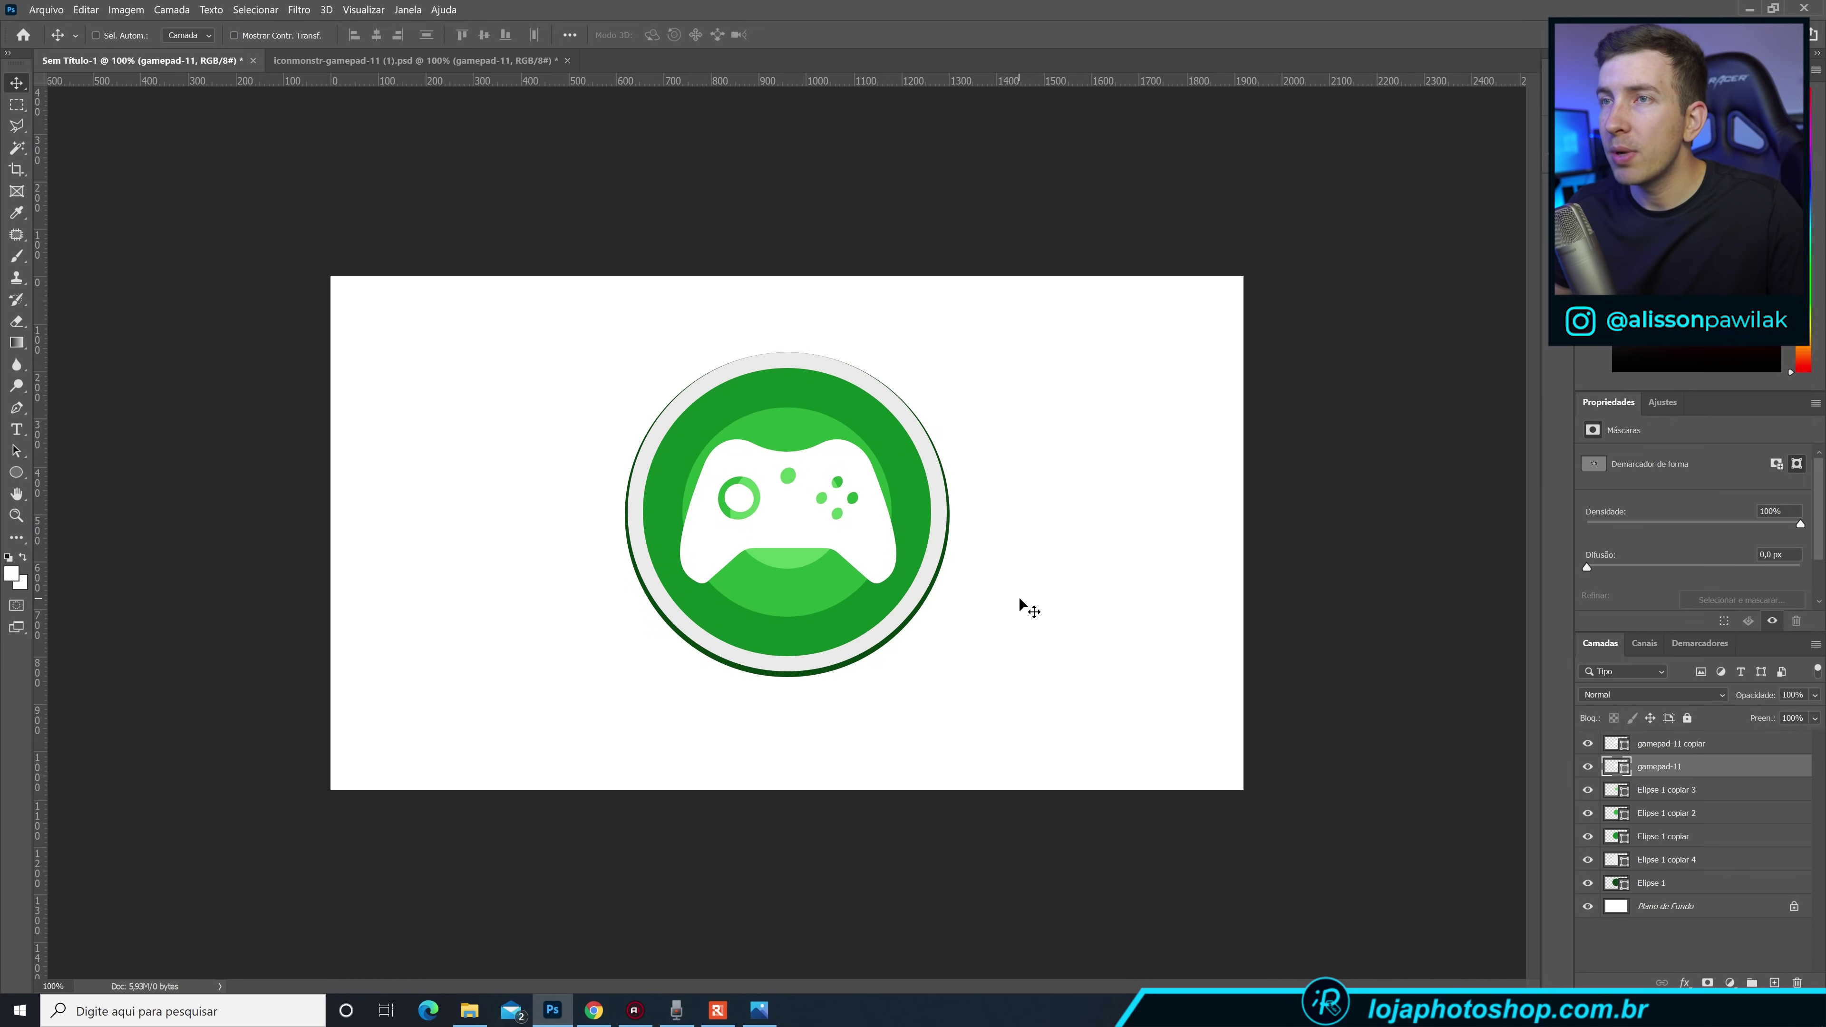
pyautogui.press('Down')
pyautogui.press('Down')
pyautogui.press('Right')
pyautogui.press('Right')
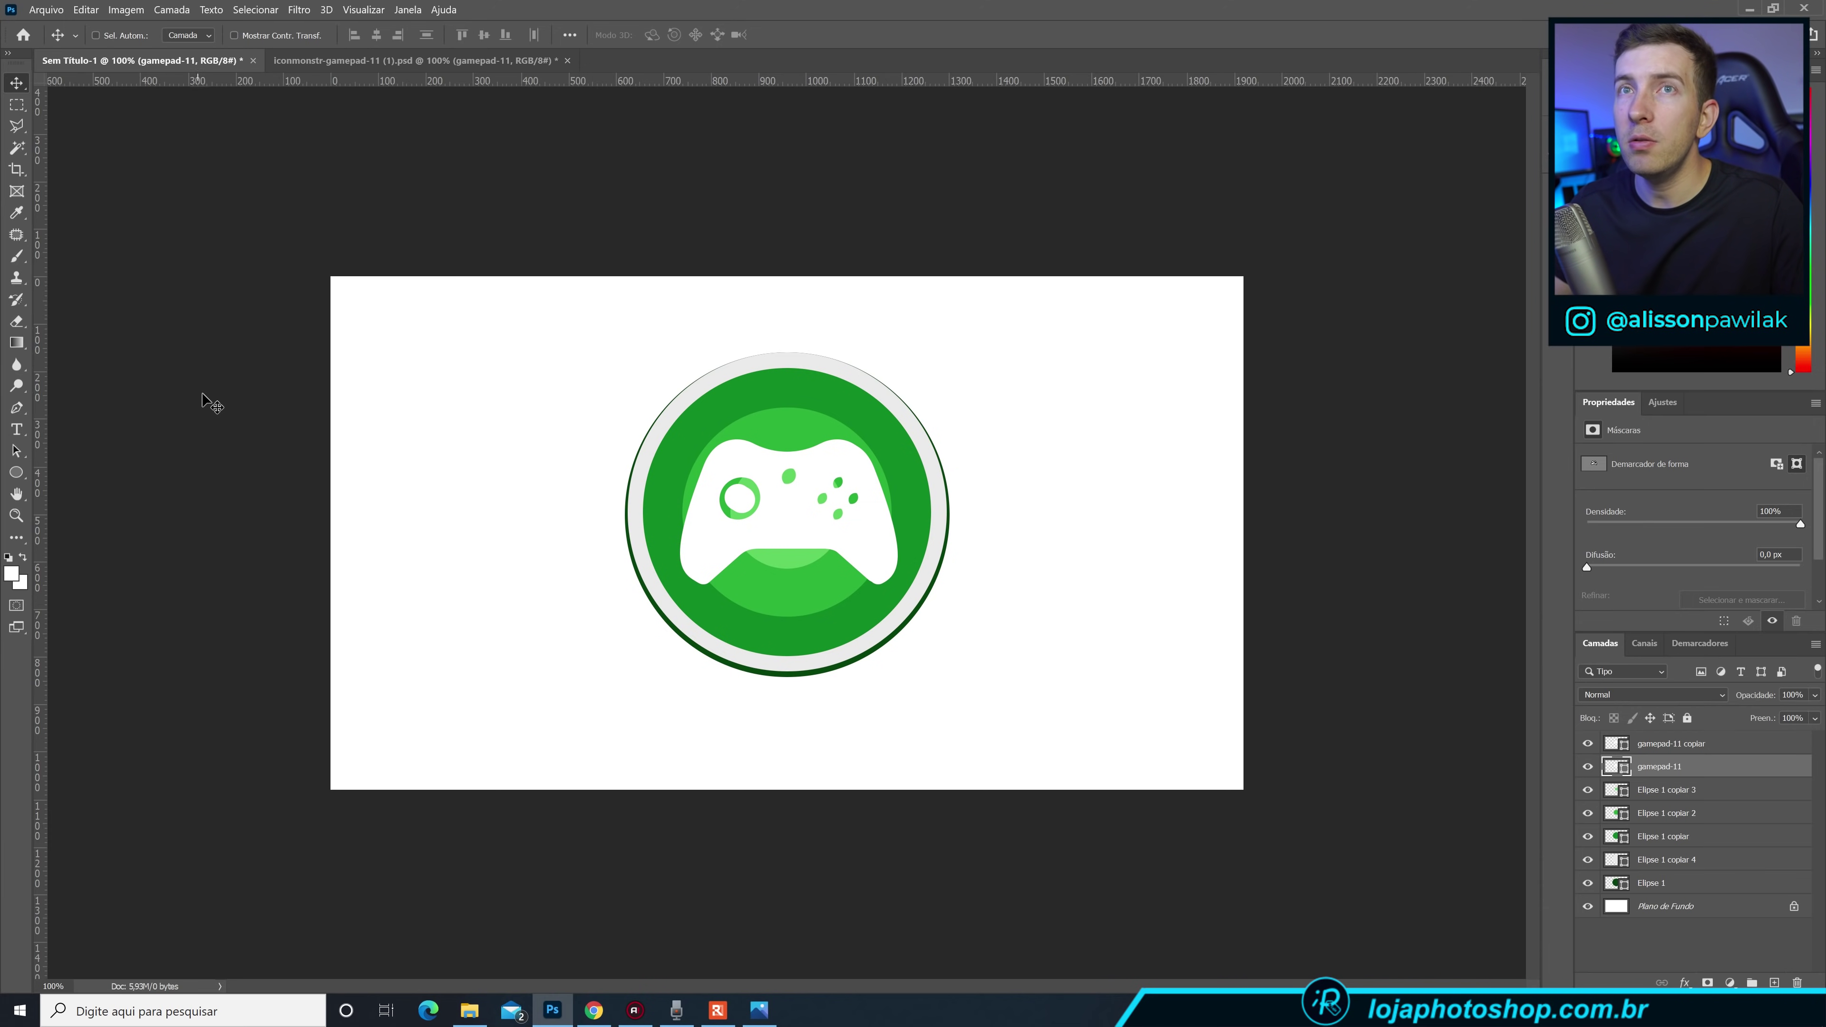
# Fill the offset lower gamepad dark green as a shadow and check it zoomed in.
pyautogui.click(17, 472)
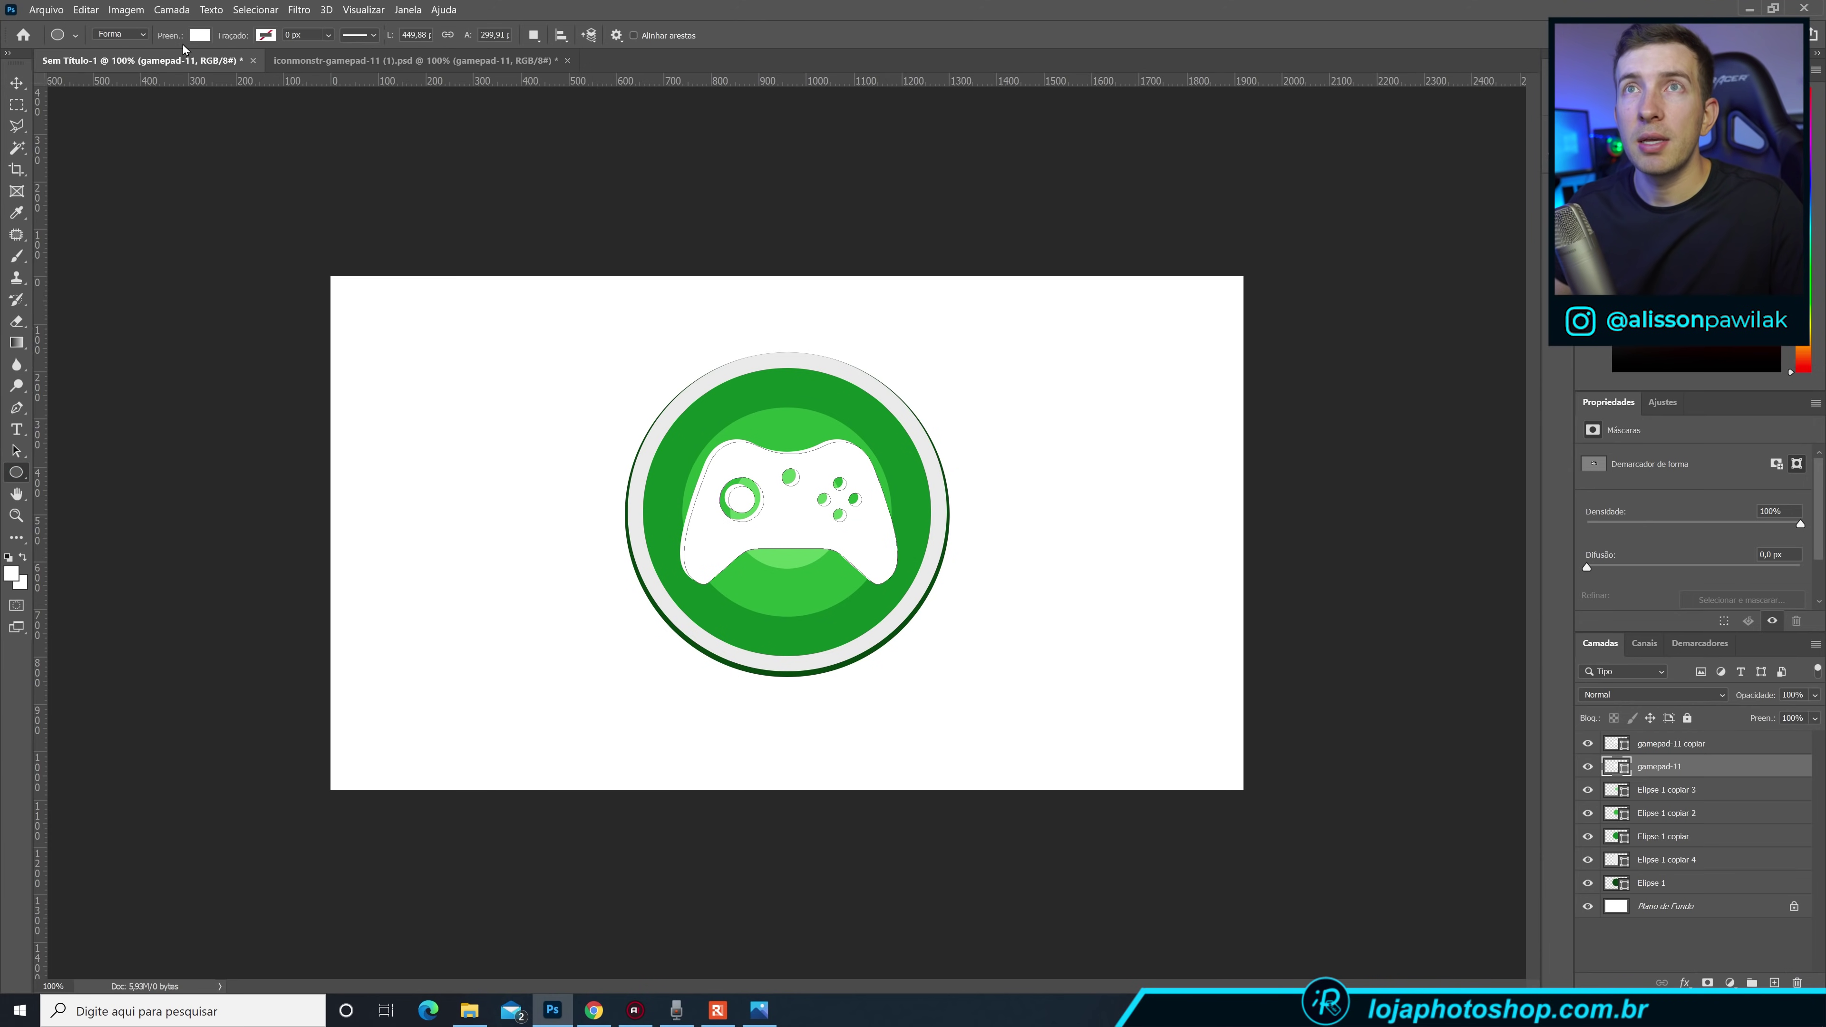
pyautogui.click(199, 35)
pyautogui.click(96, 122)
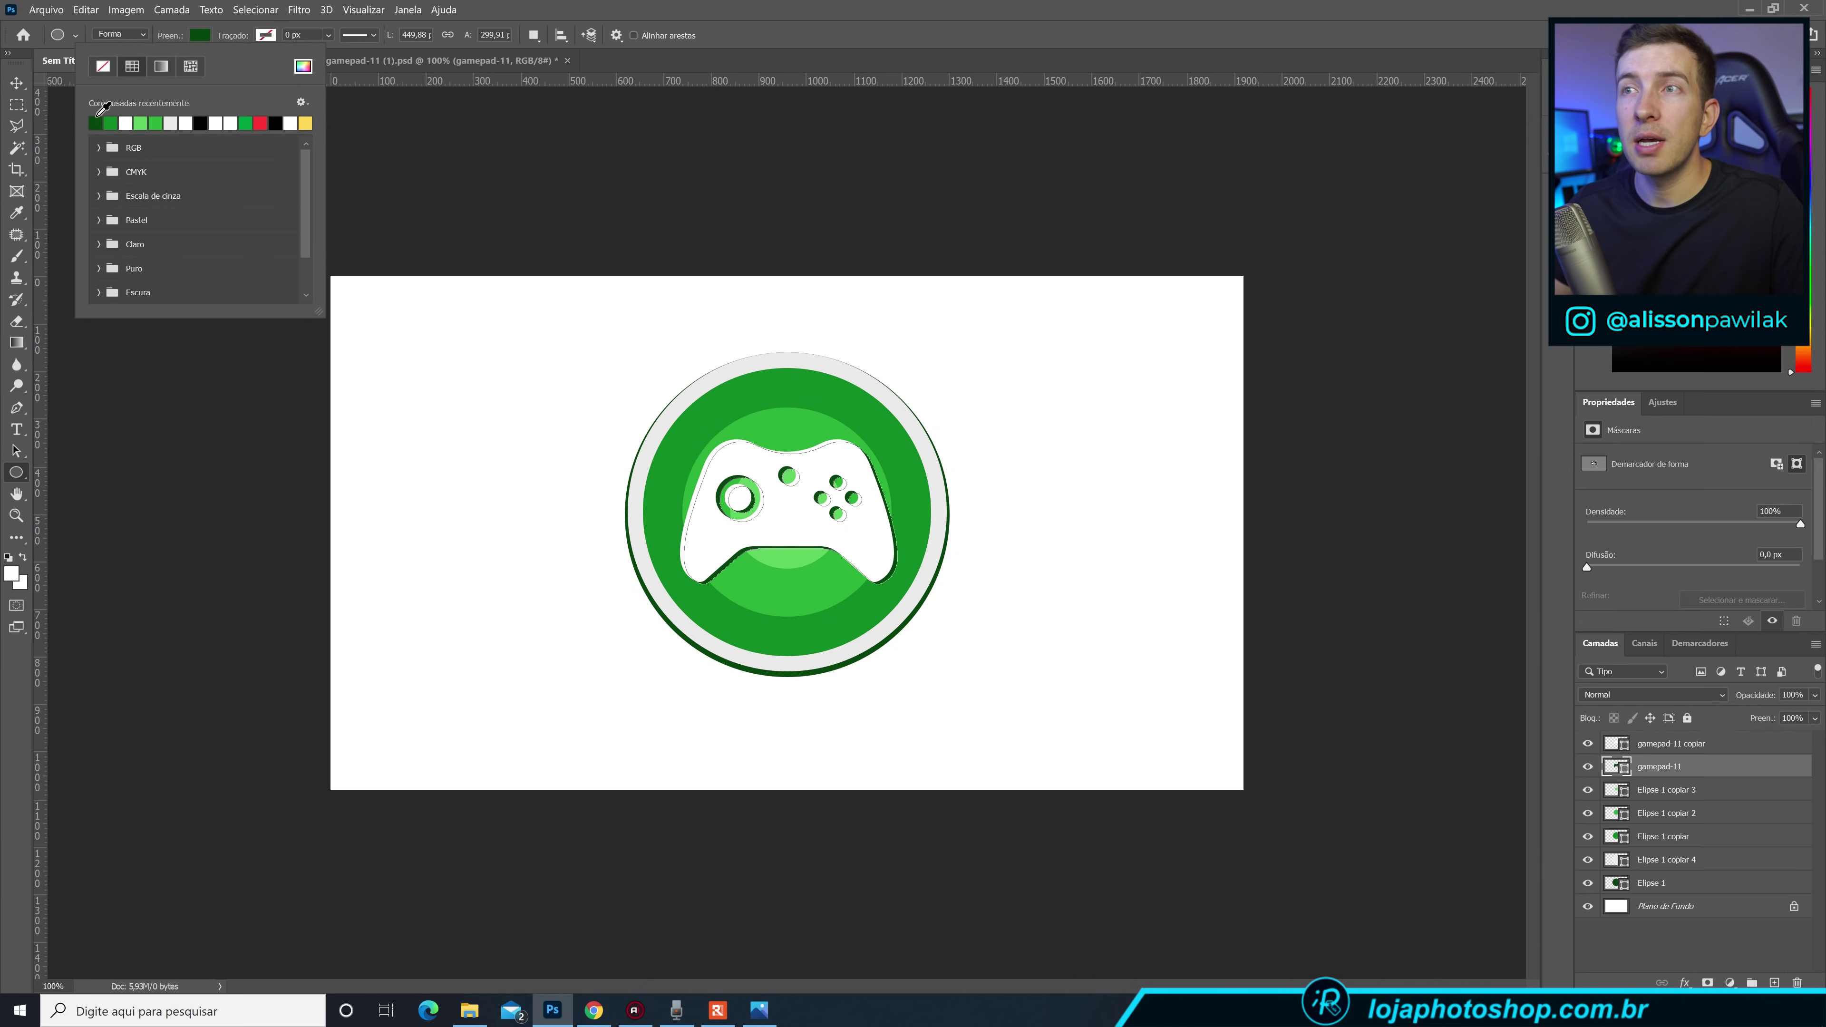
pyautogui.press('Escape')
pyautogui.click(17, 83)
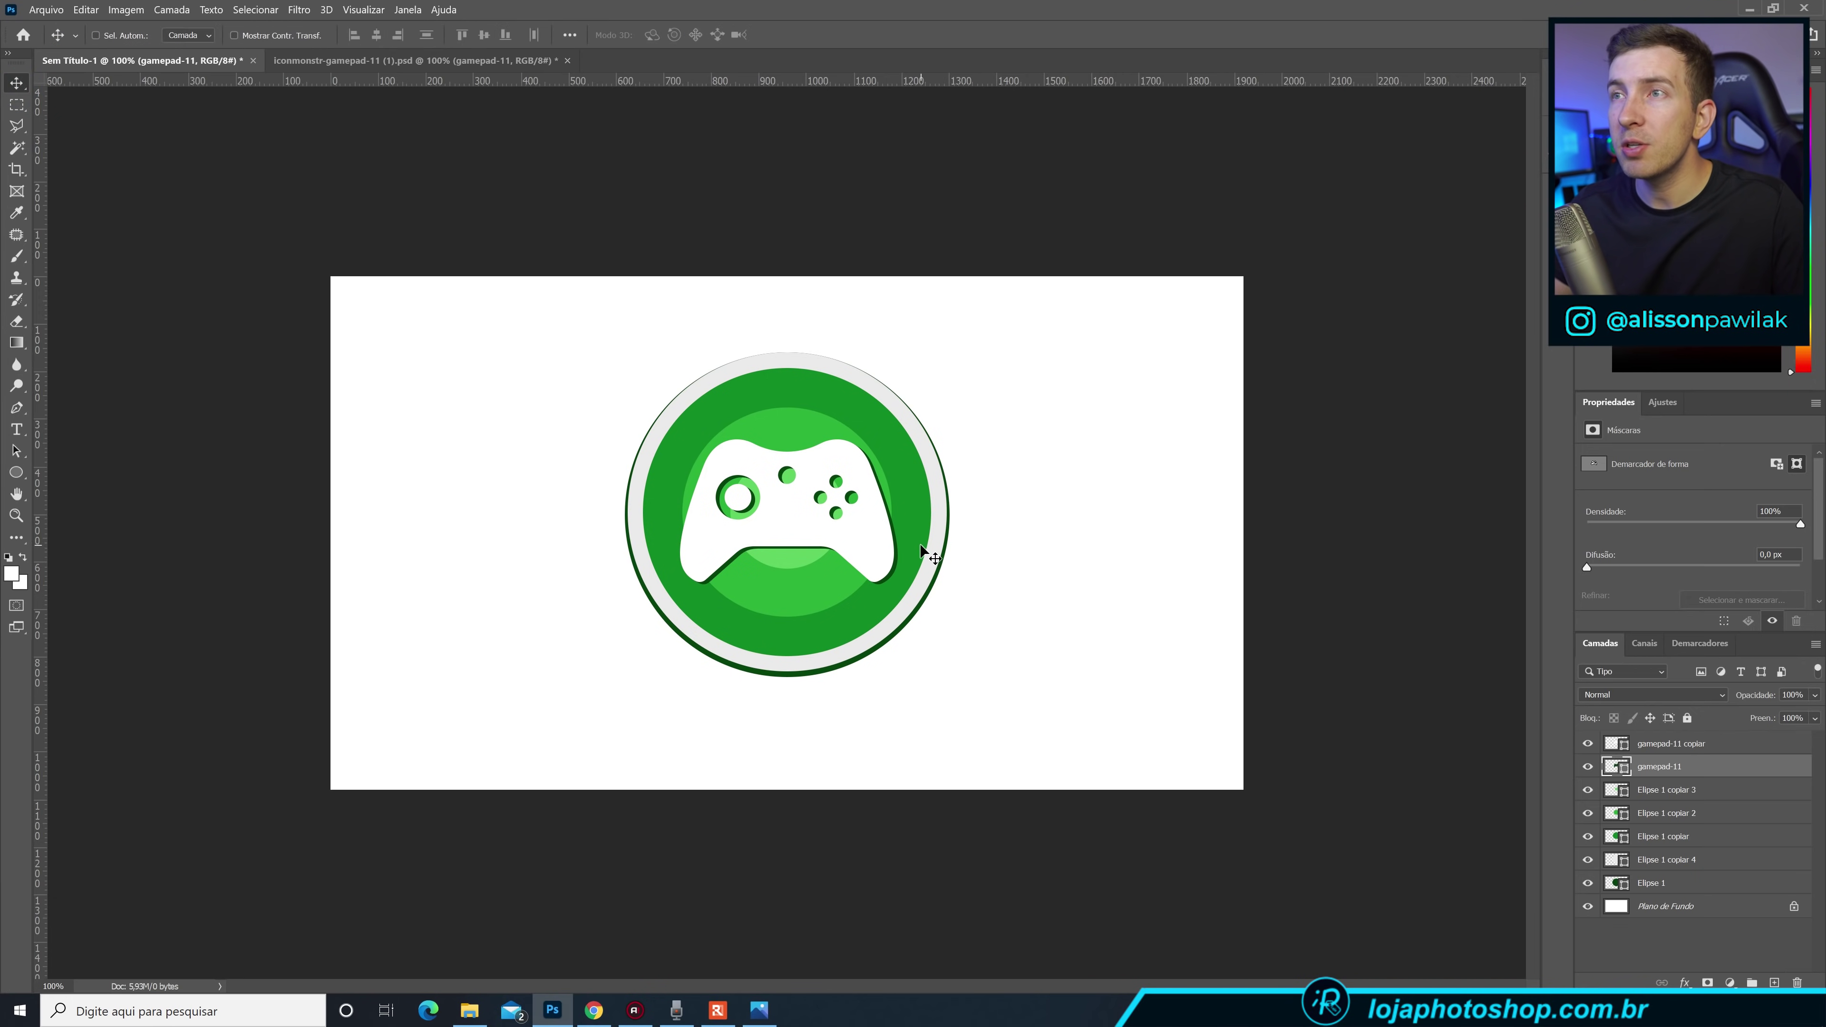
pyautogui.hotkey('ctrl', '+')
pyautogui.press('Right')
pyautogui.press('Right')
pyautogui.hotkey('ctrl', '-')
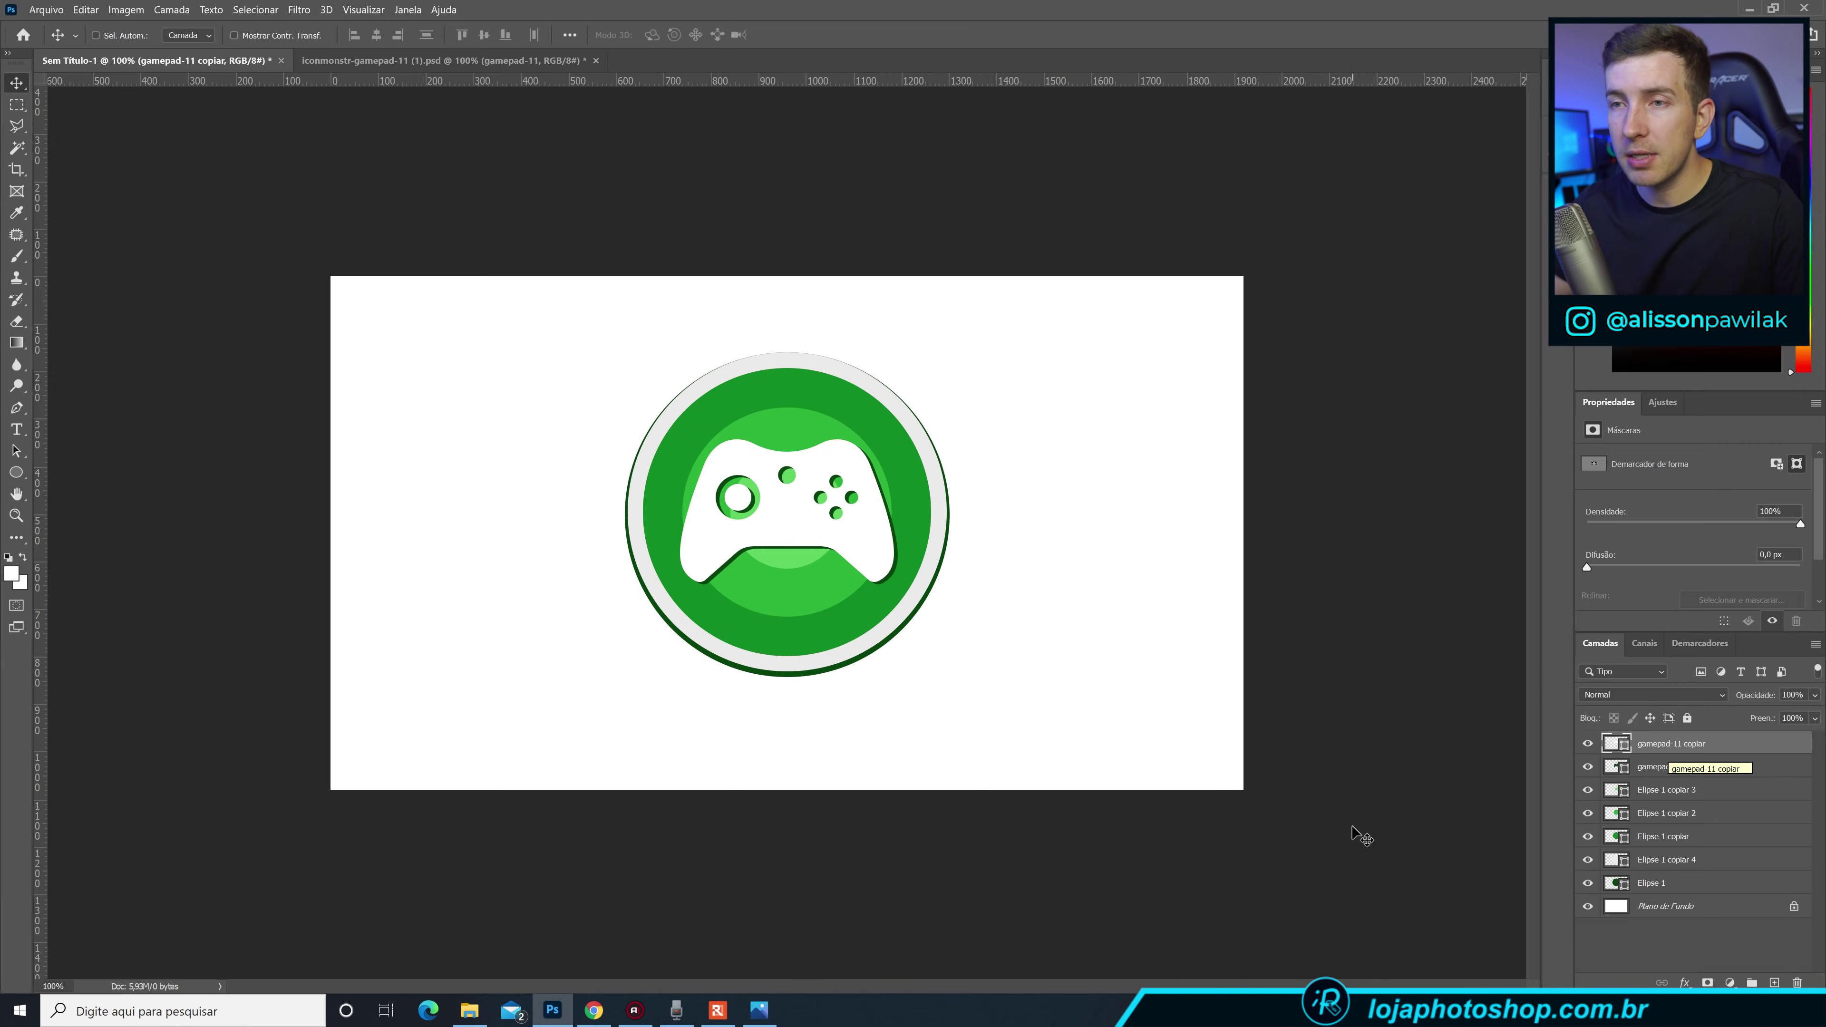
# Switch from Photoshop to Chrome, showing the iconmonstr Gamepad 11 download page.
pyautogui.click(593, 1010)
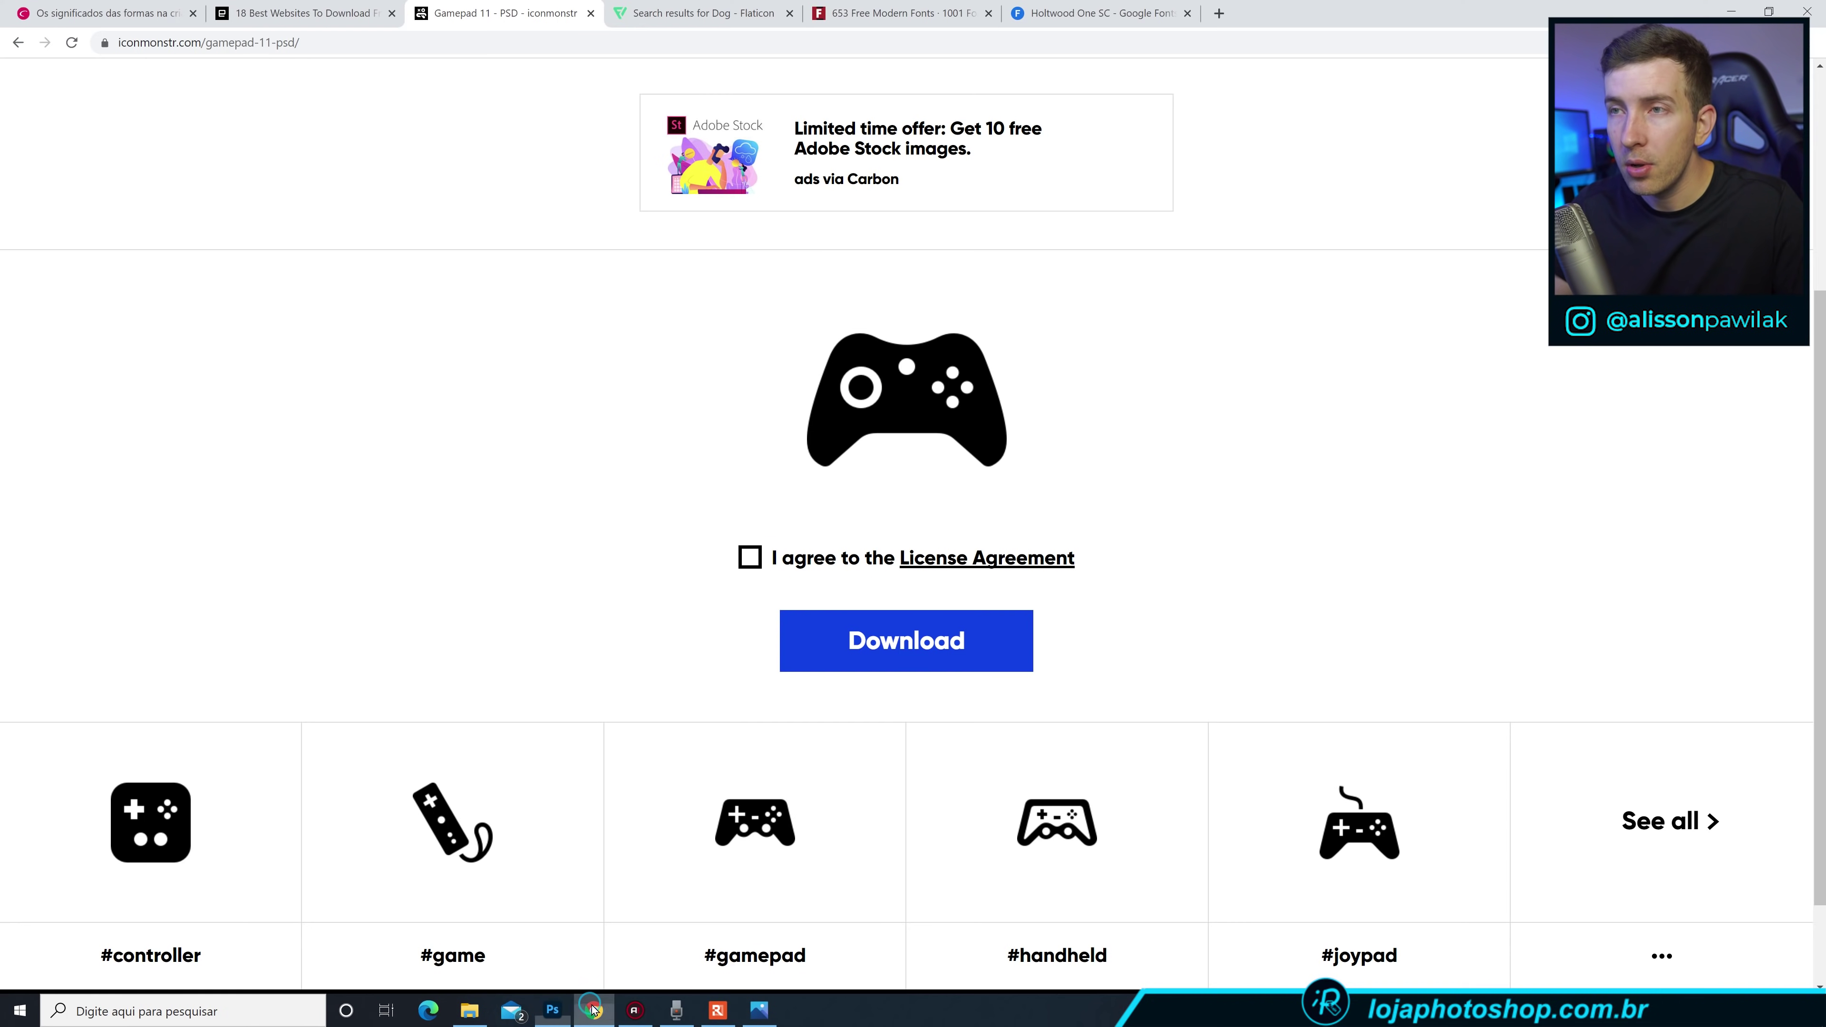
# Review the 1001 Fonts modern fonts and Holtwood One SC pages, then switch to the LOGO RAPIDO folder.
pyautogui.click(900, 13)
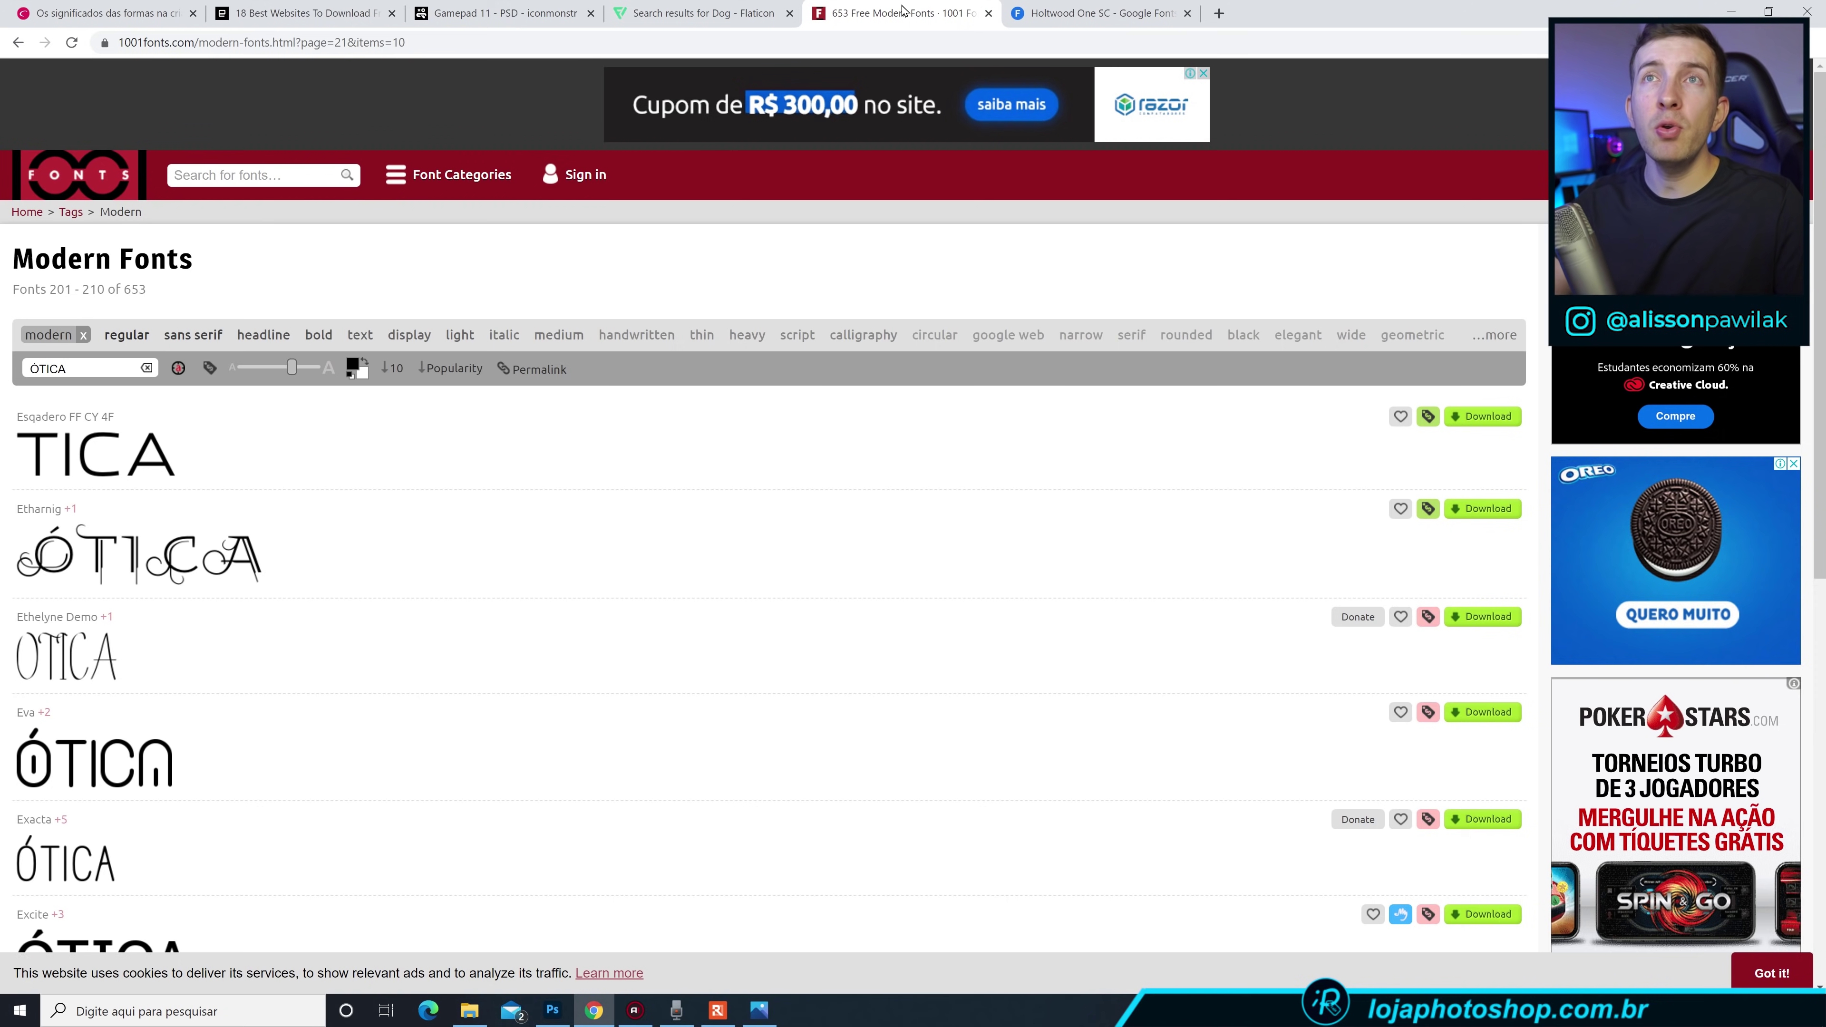
pyautogui.click(1142, 10)
pyautogui.click(1098, 346)
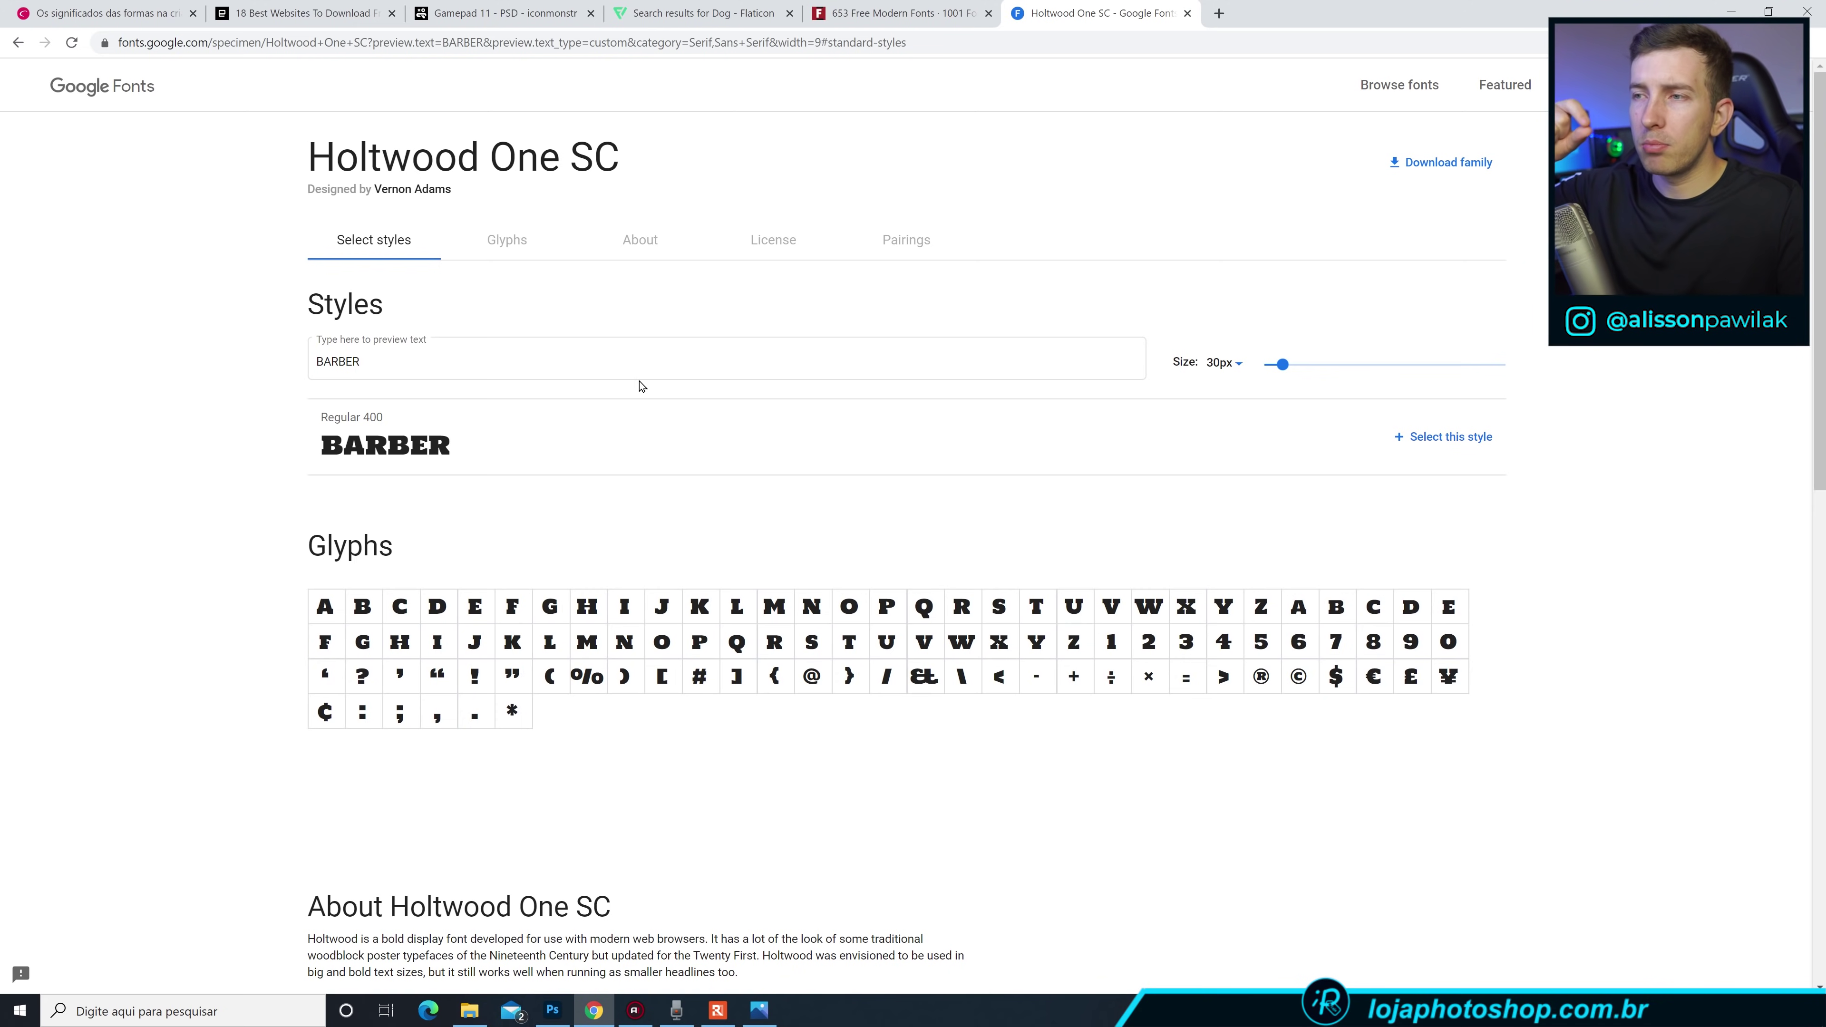
pyautogui.click(469, 1011)
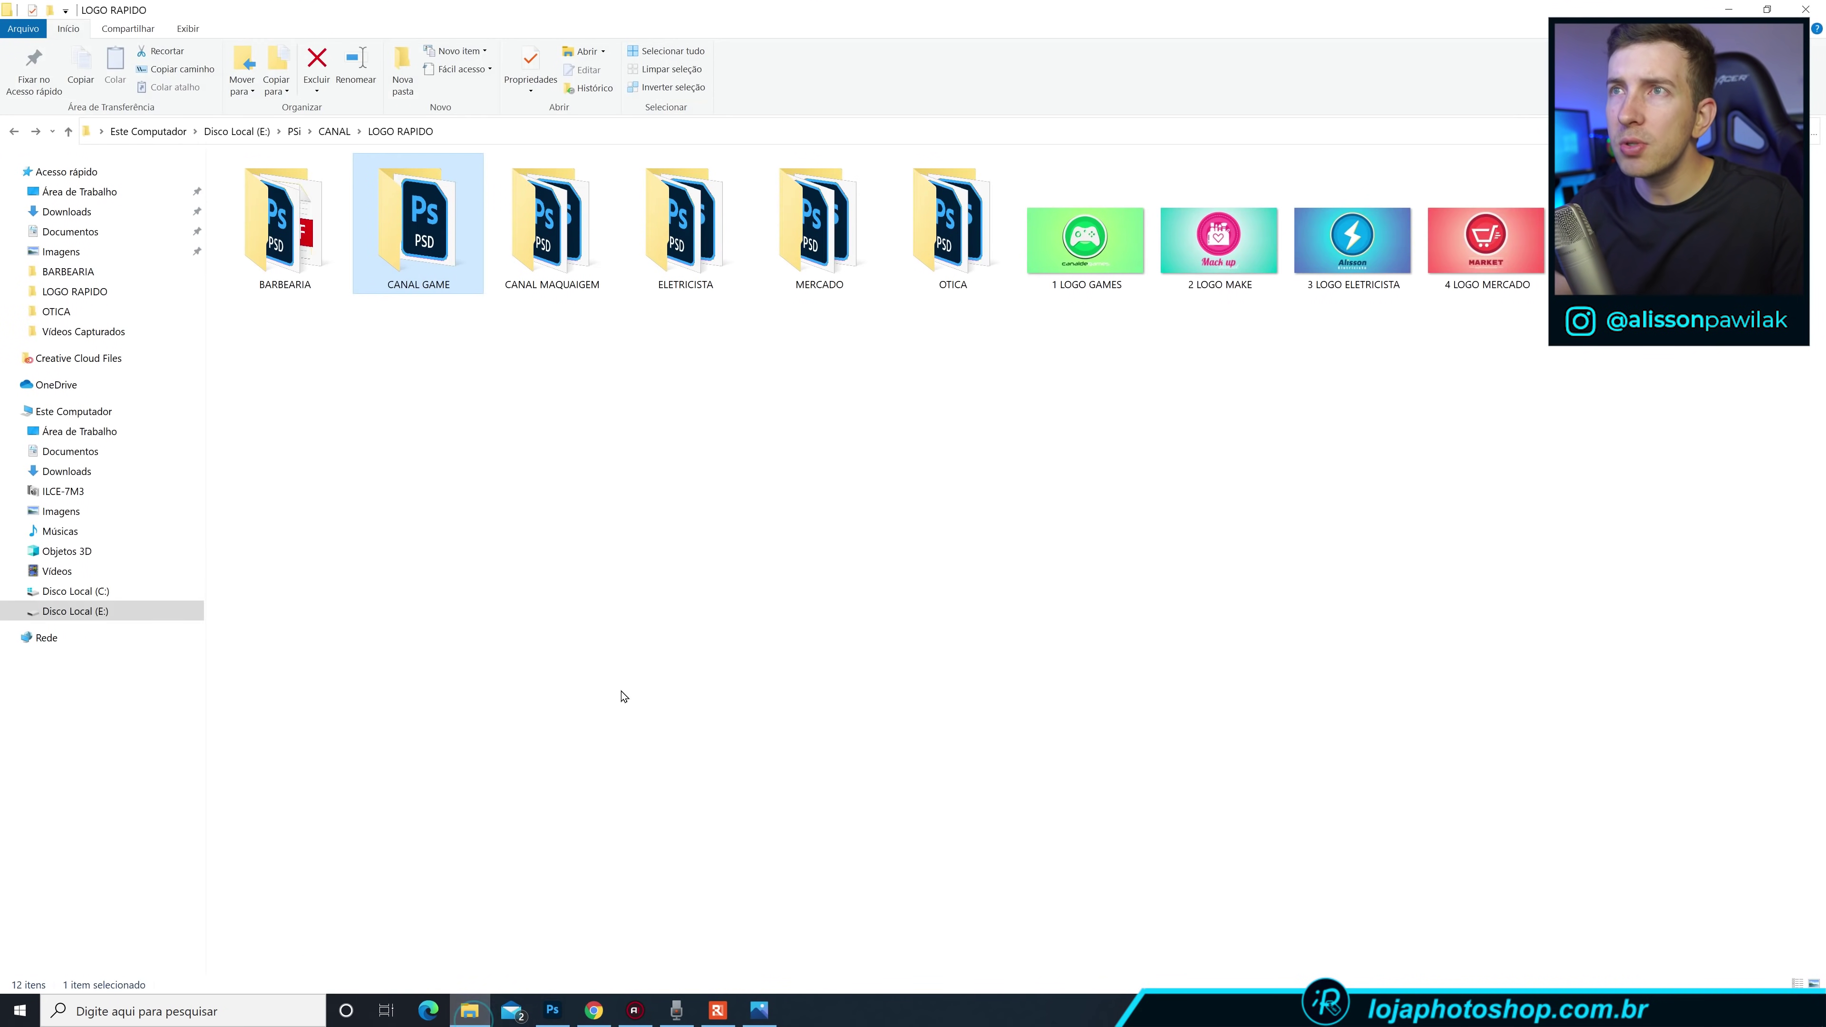
pyautogui.click(1231, 264)
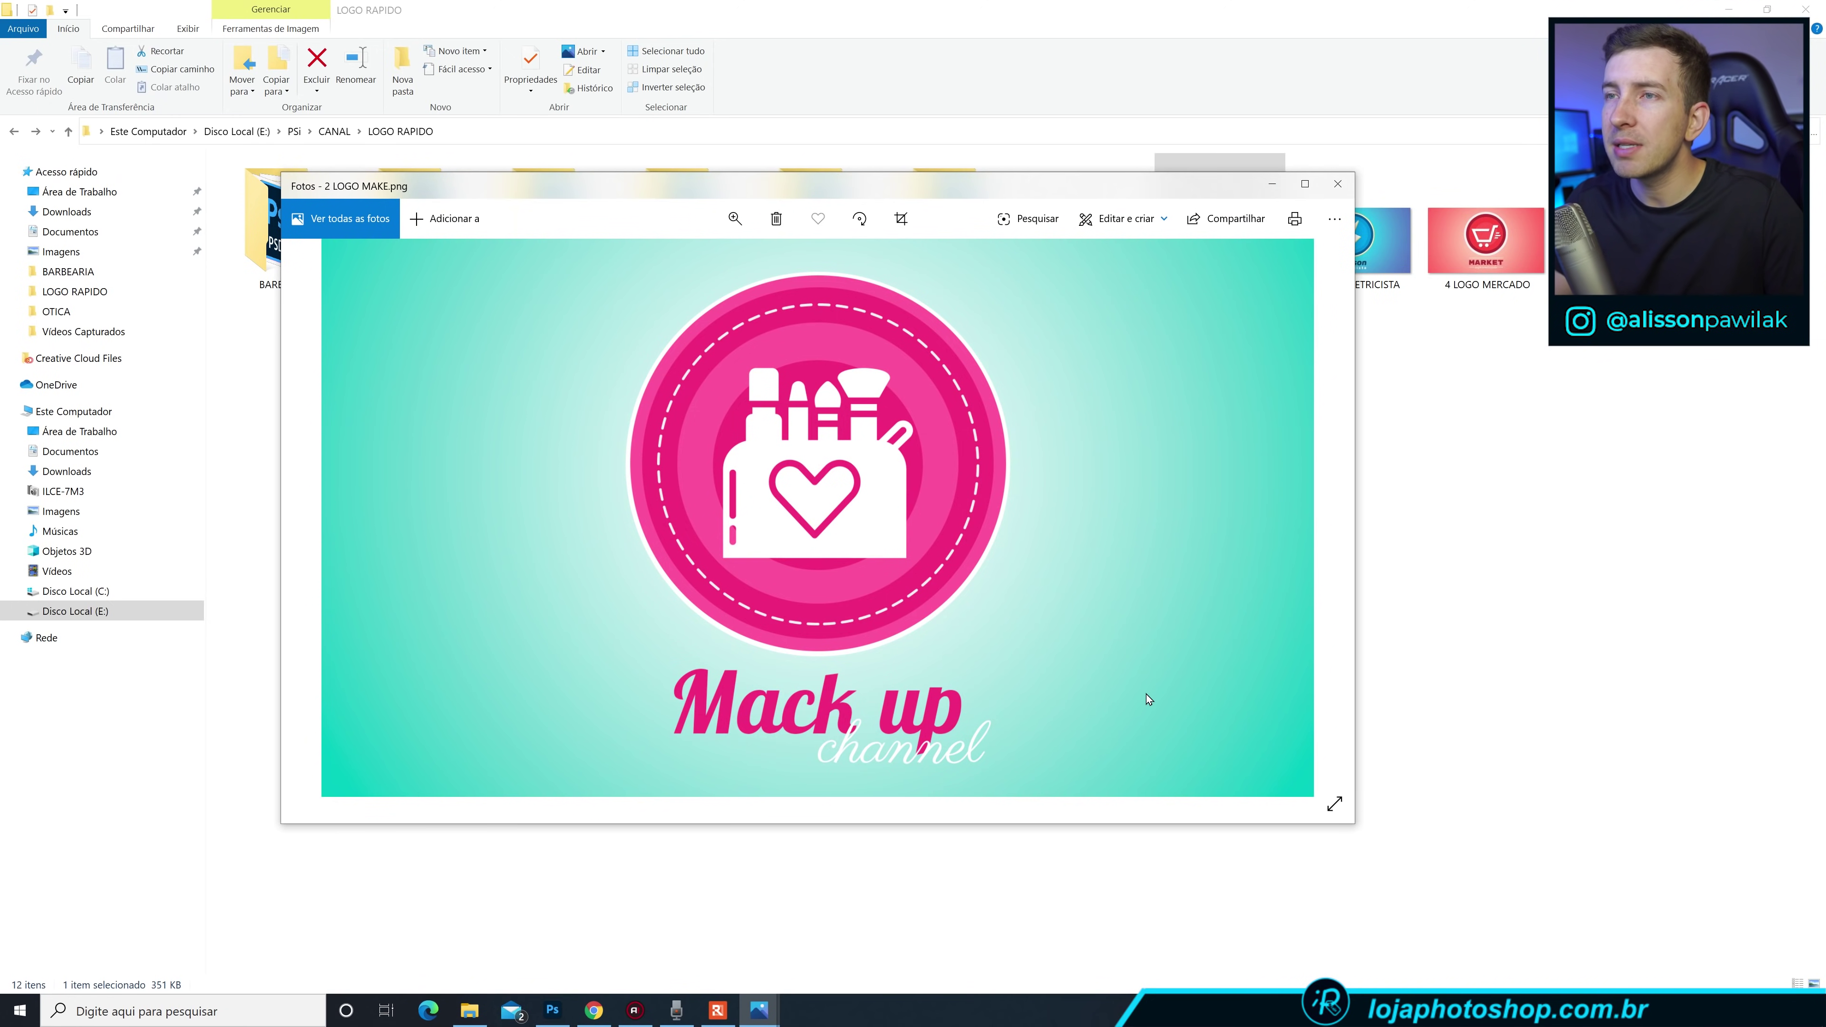
pyautogui.press('Left')
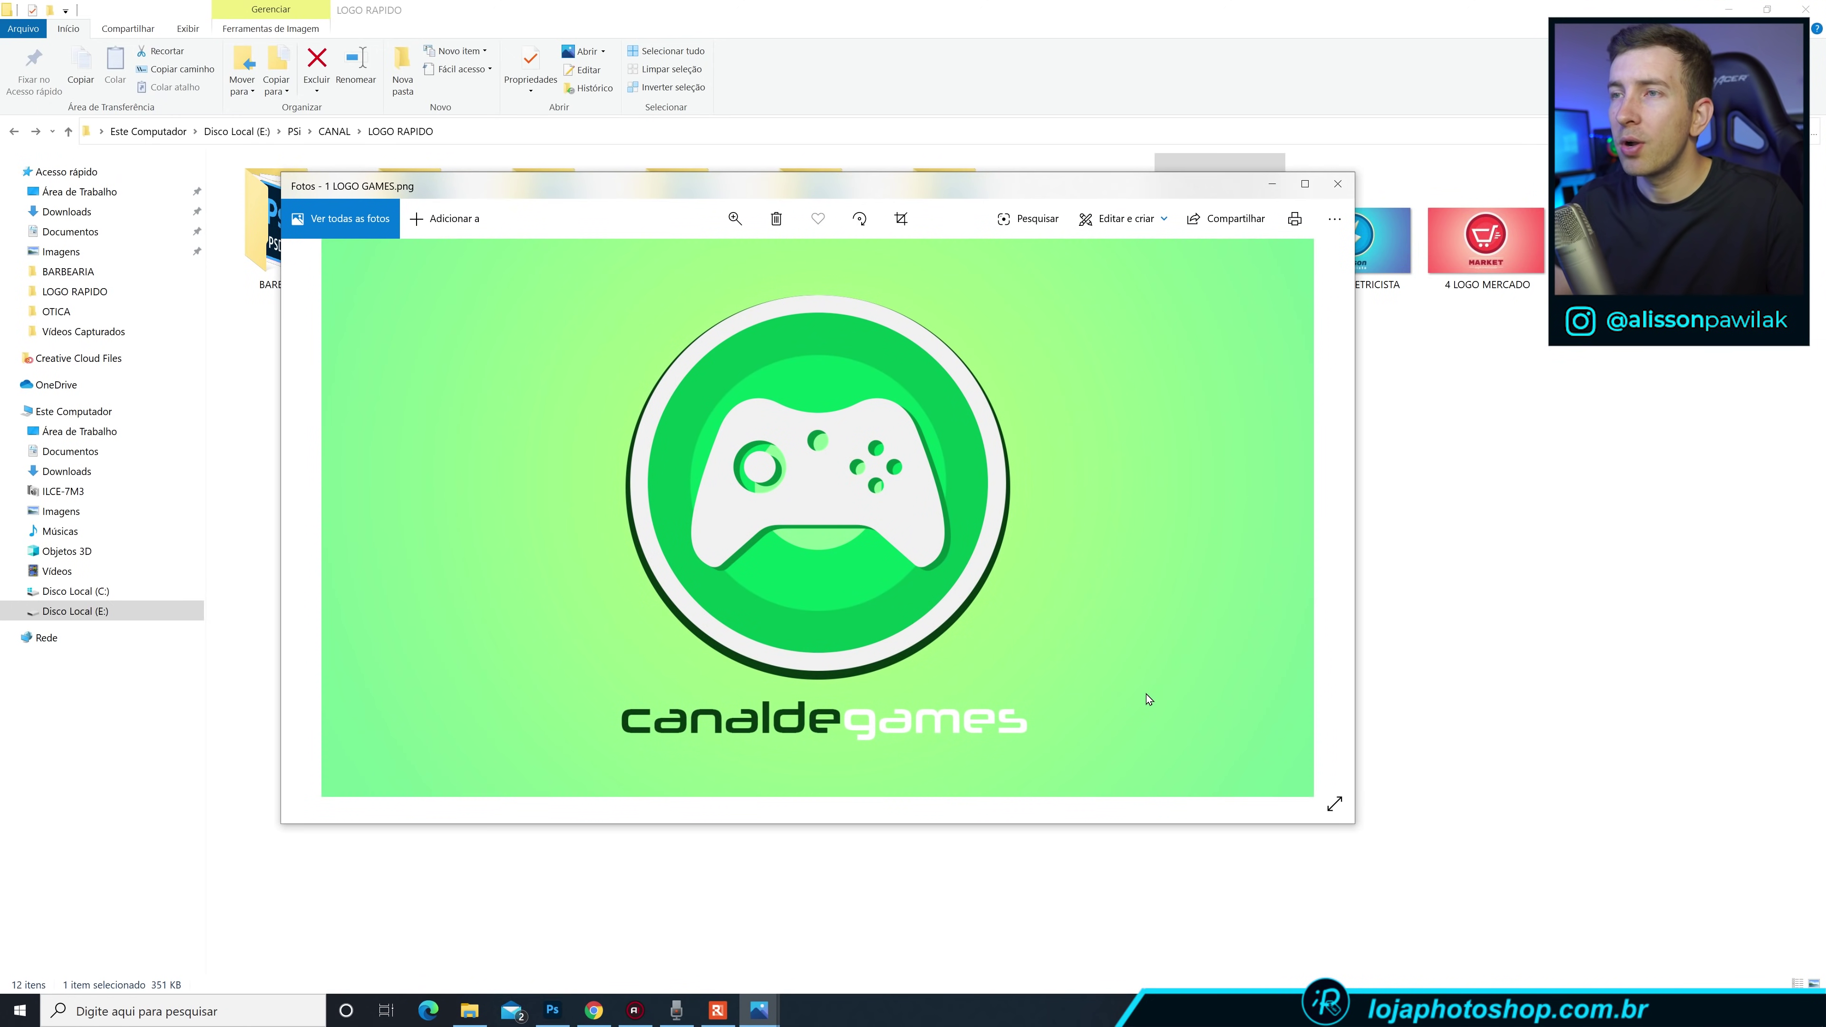
pyautogui.press('Right')
pyautogui.press('Right')
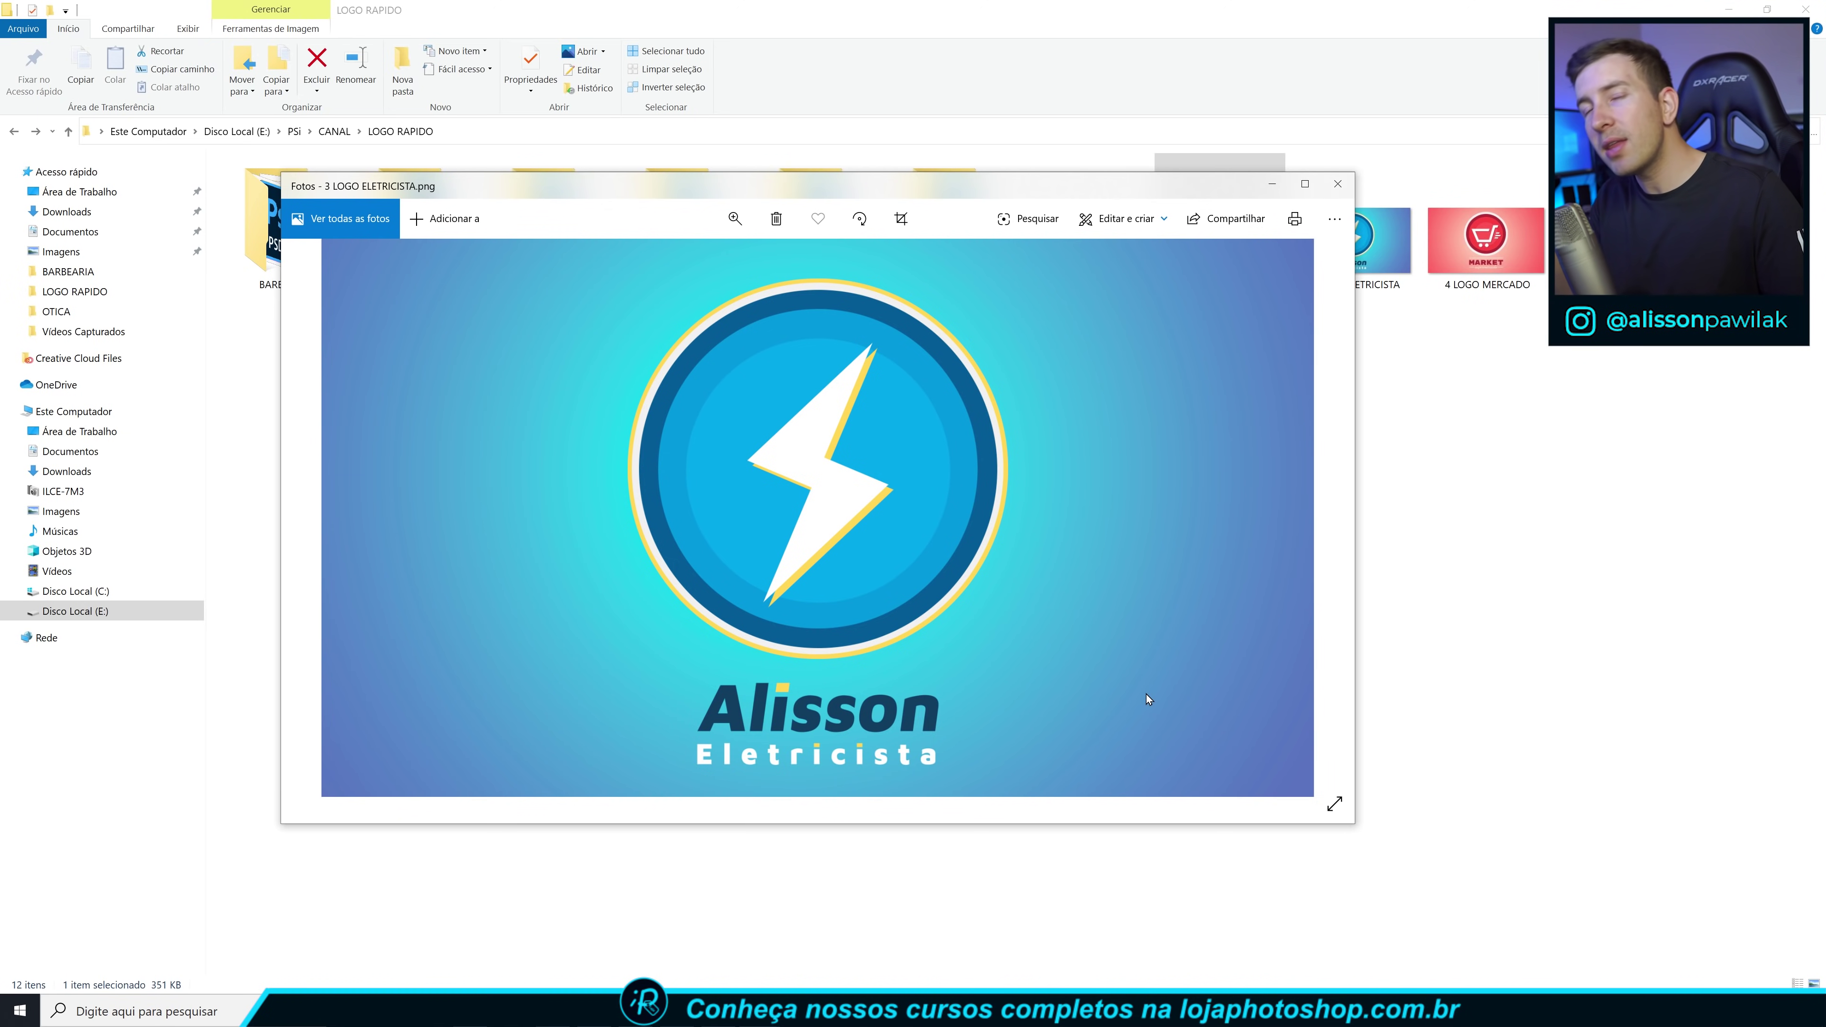
pyautogui.press('Right')
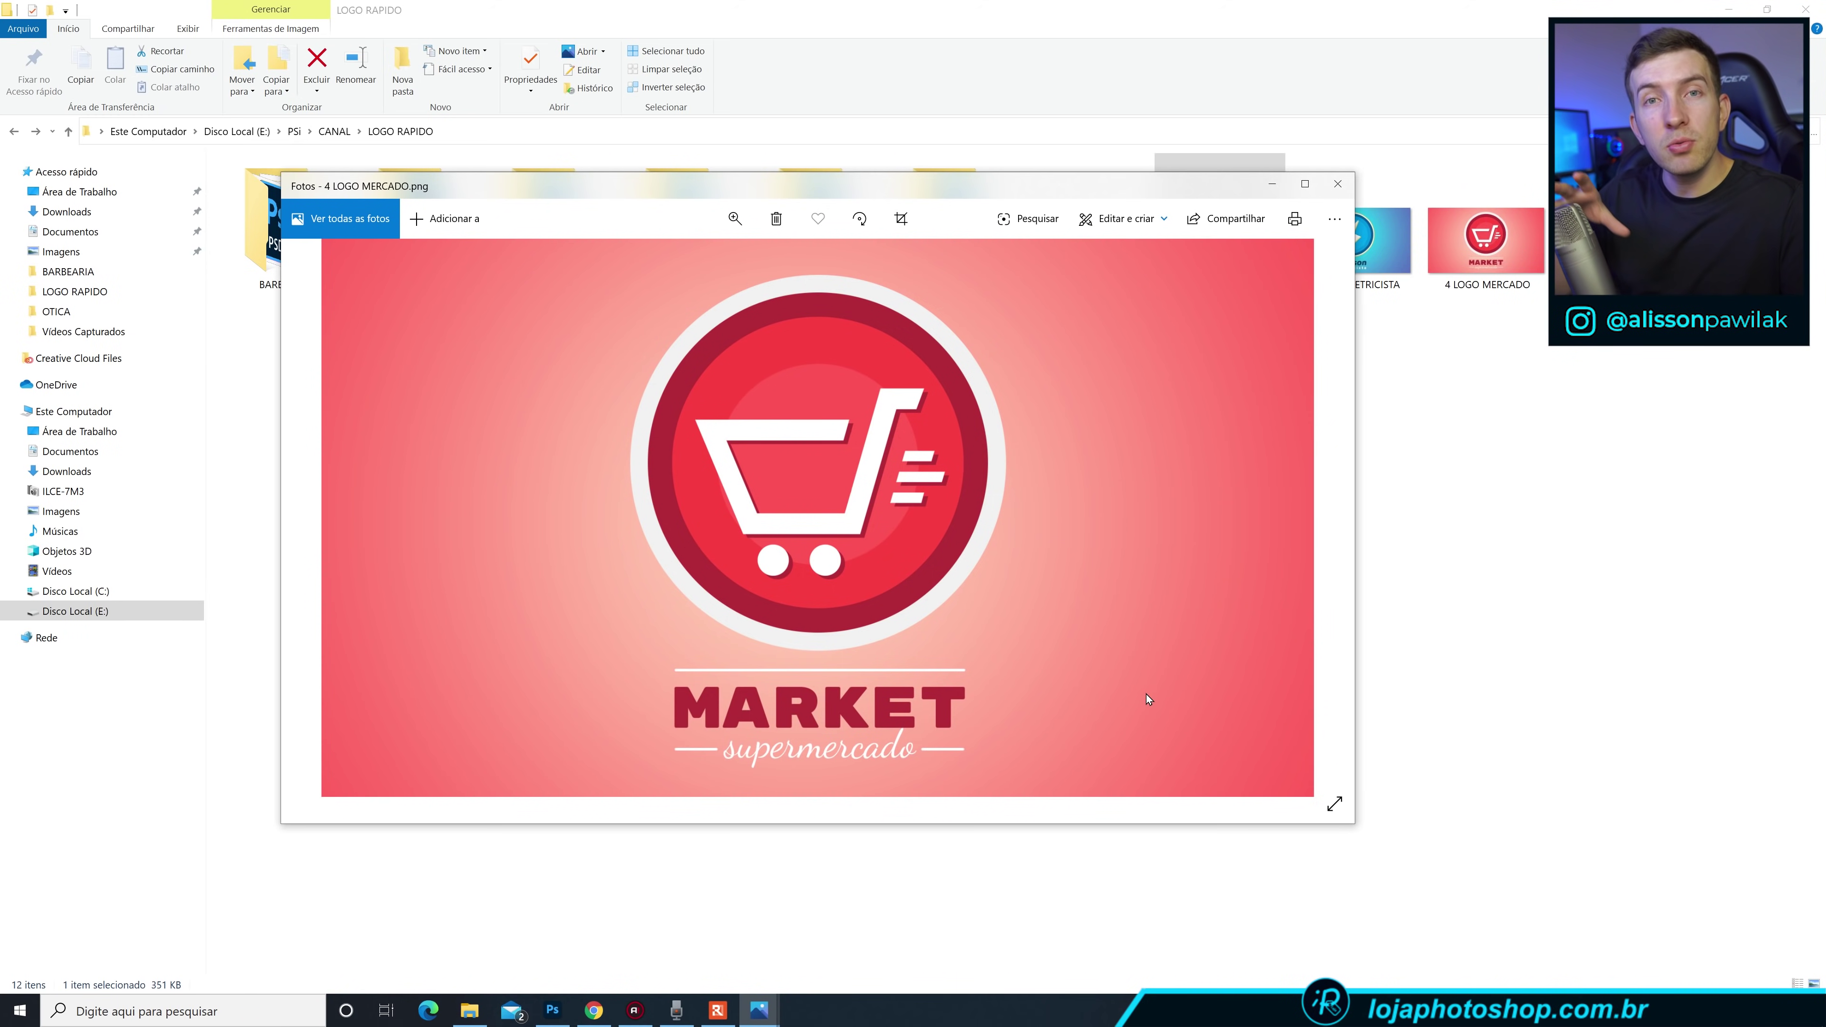
pyautogui.press('Right')
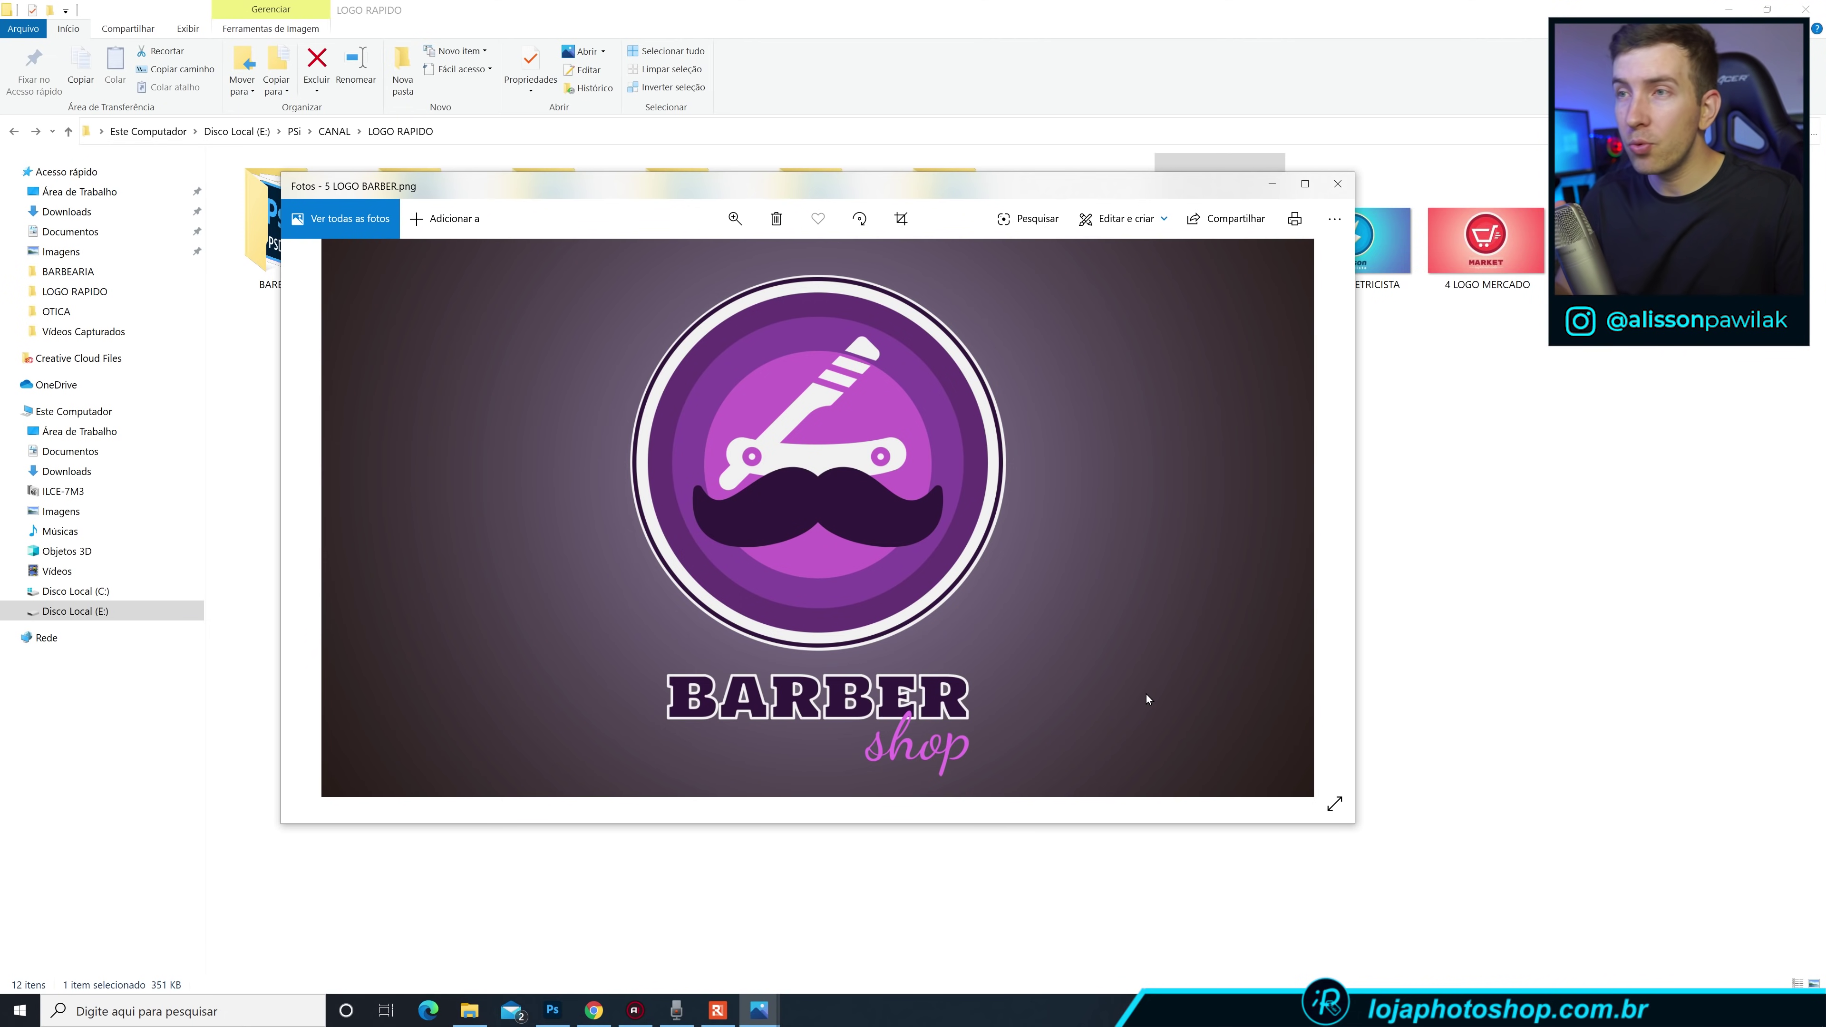
pyautogui.press('Right')
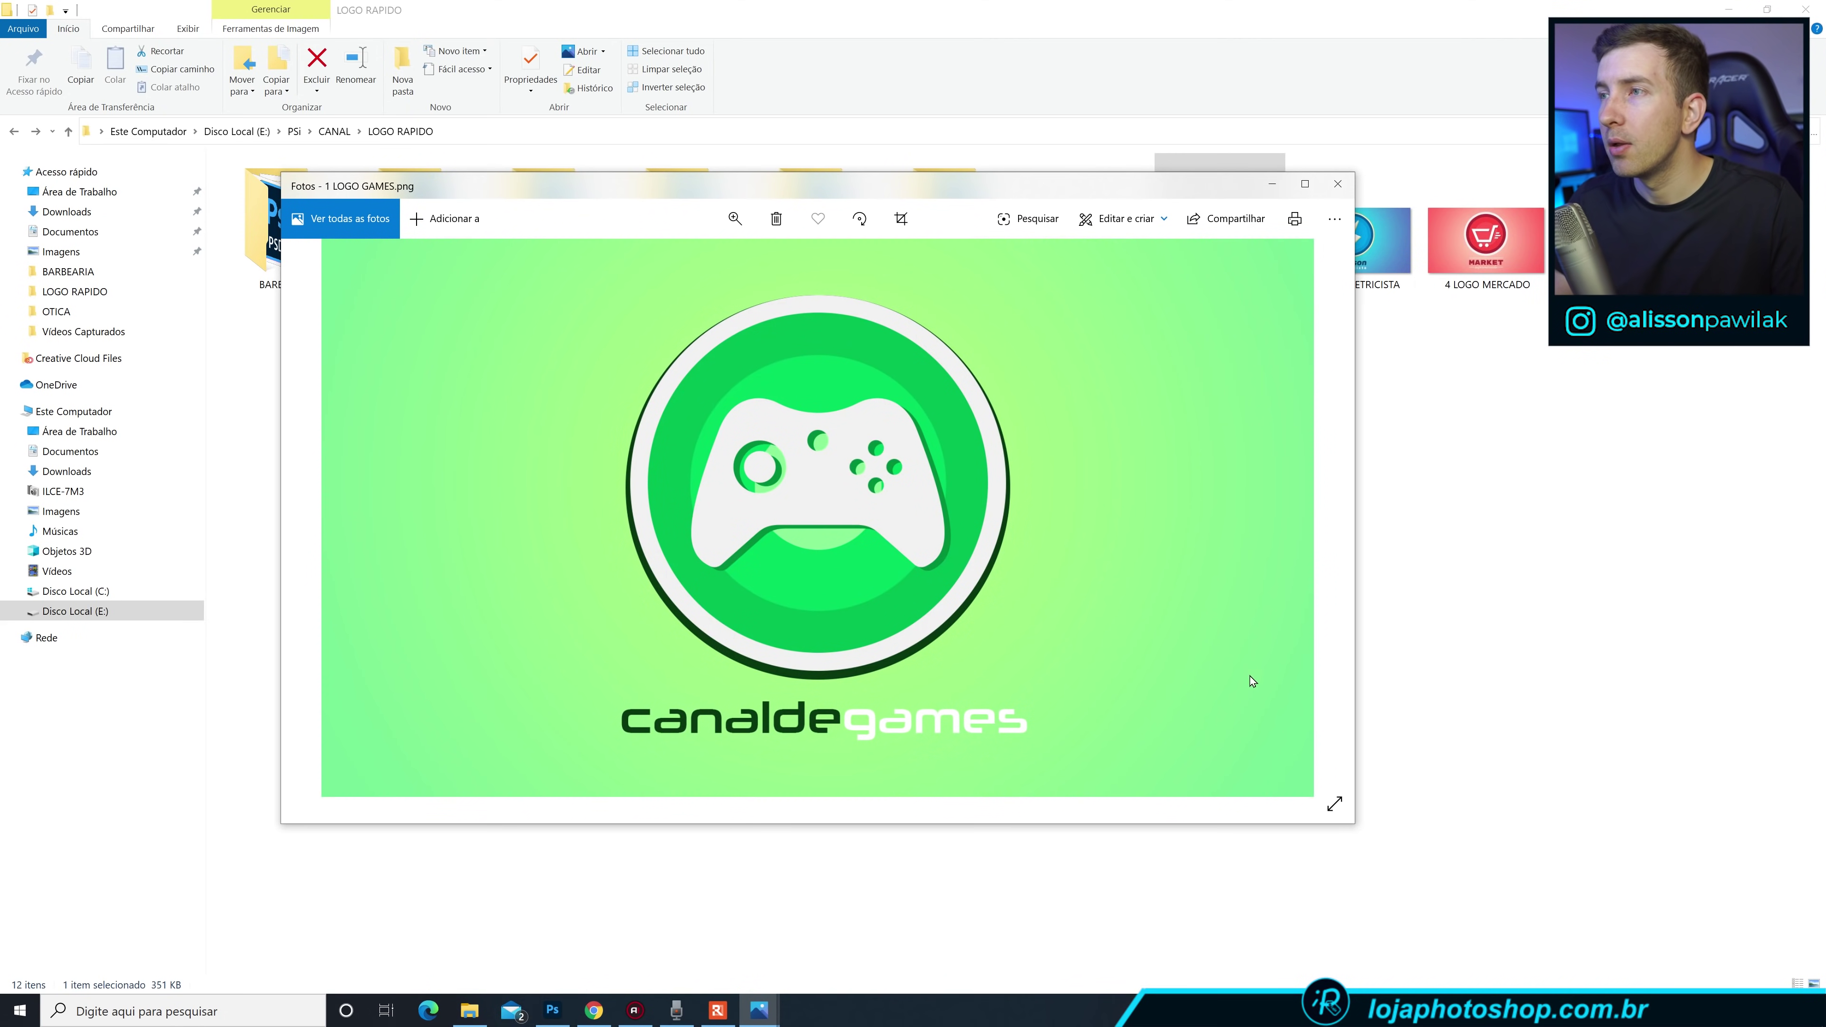
pyautogui.click(1451, 668)
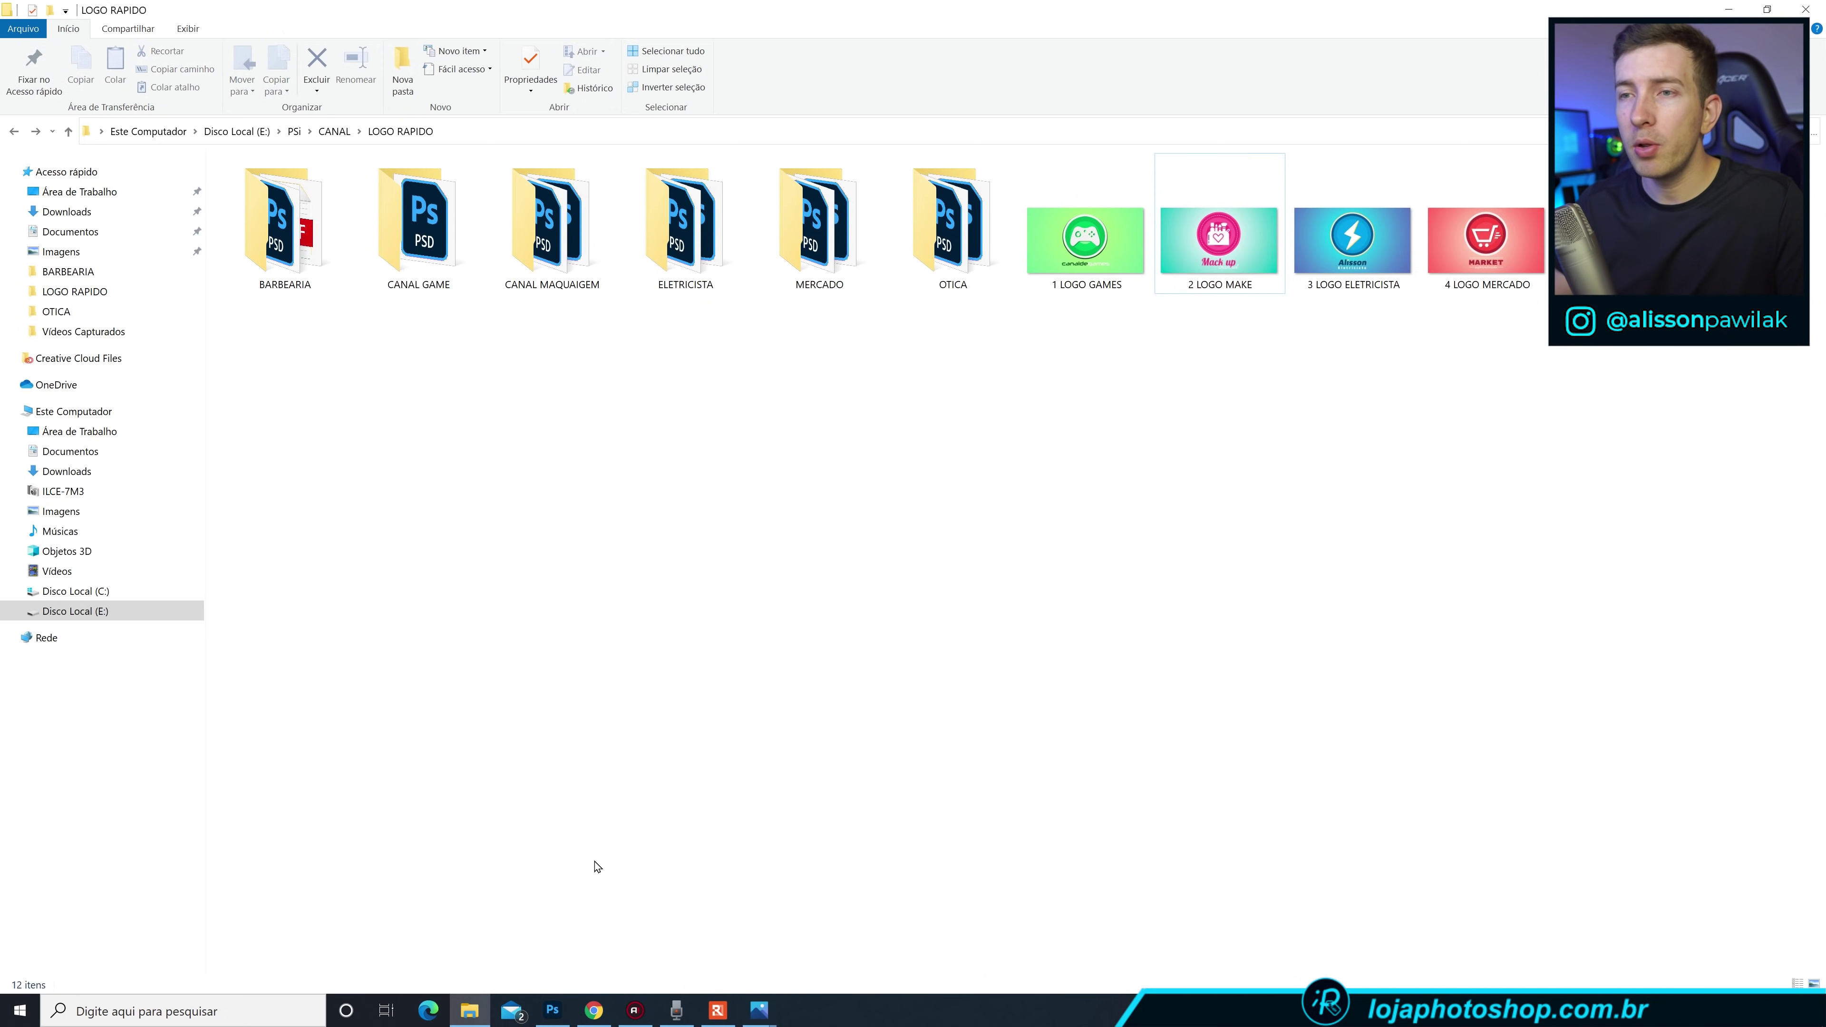
pyautogui.click(594, 1010)
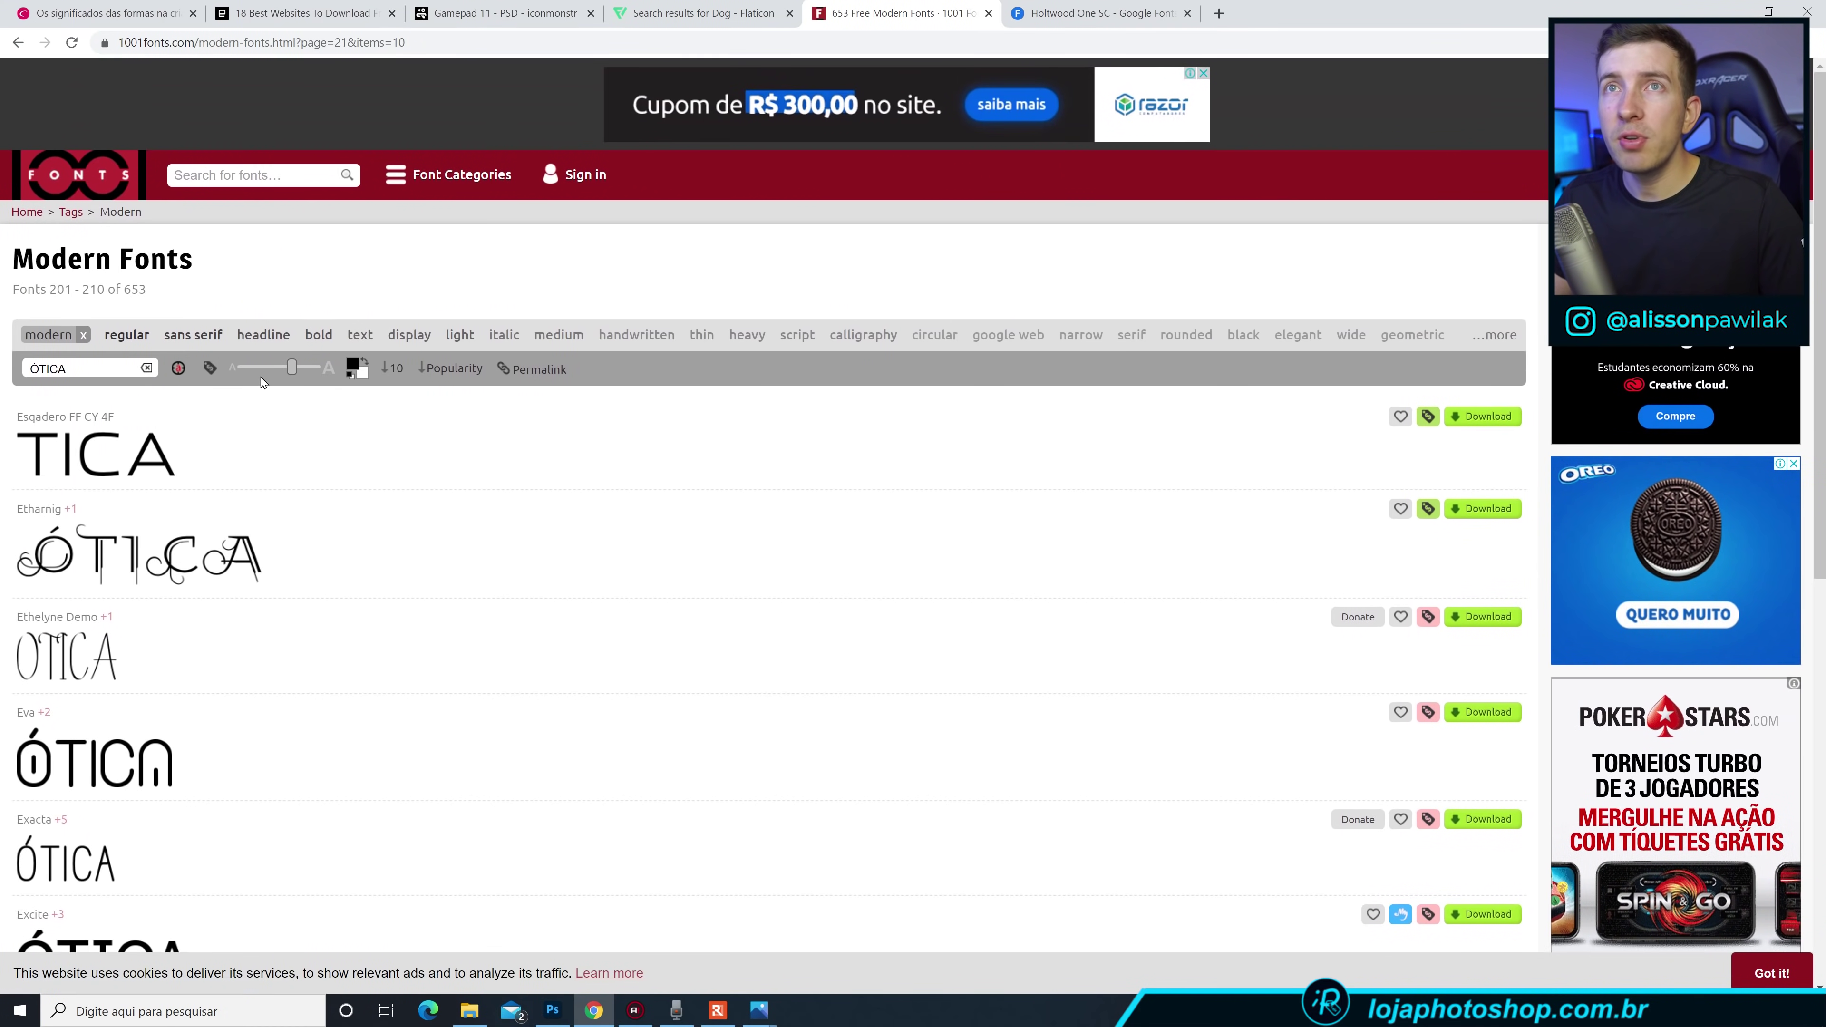
# Show the 1001 Fonts listing with preview text 'canal de games', filtered to serif fonts.
pyautogui.click(97, 189)
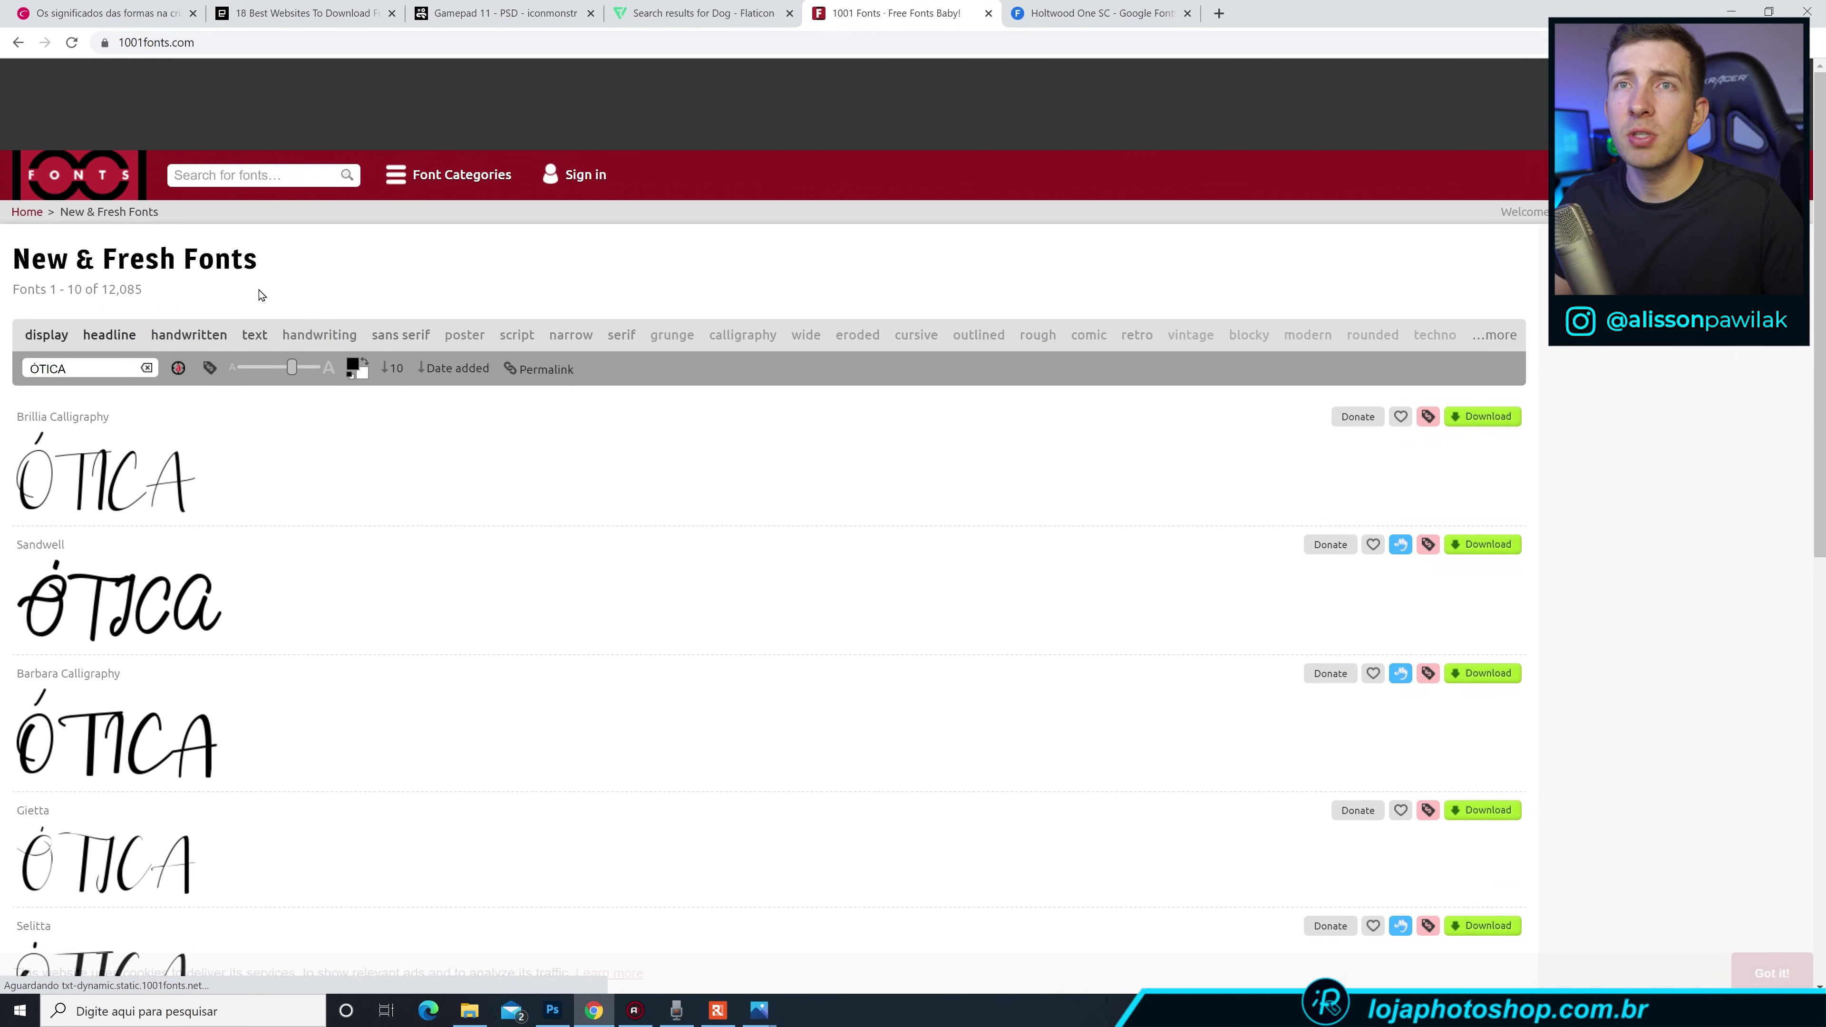
pyautogui.moveTo(86, 368); pyautogui.dragTo(2, 371)
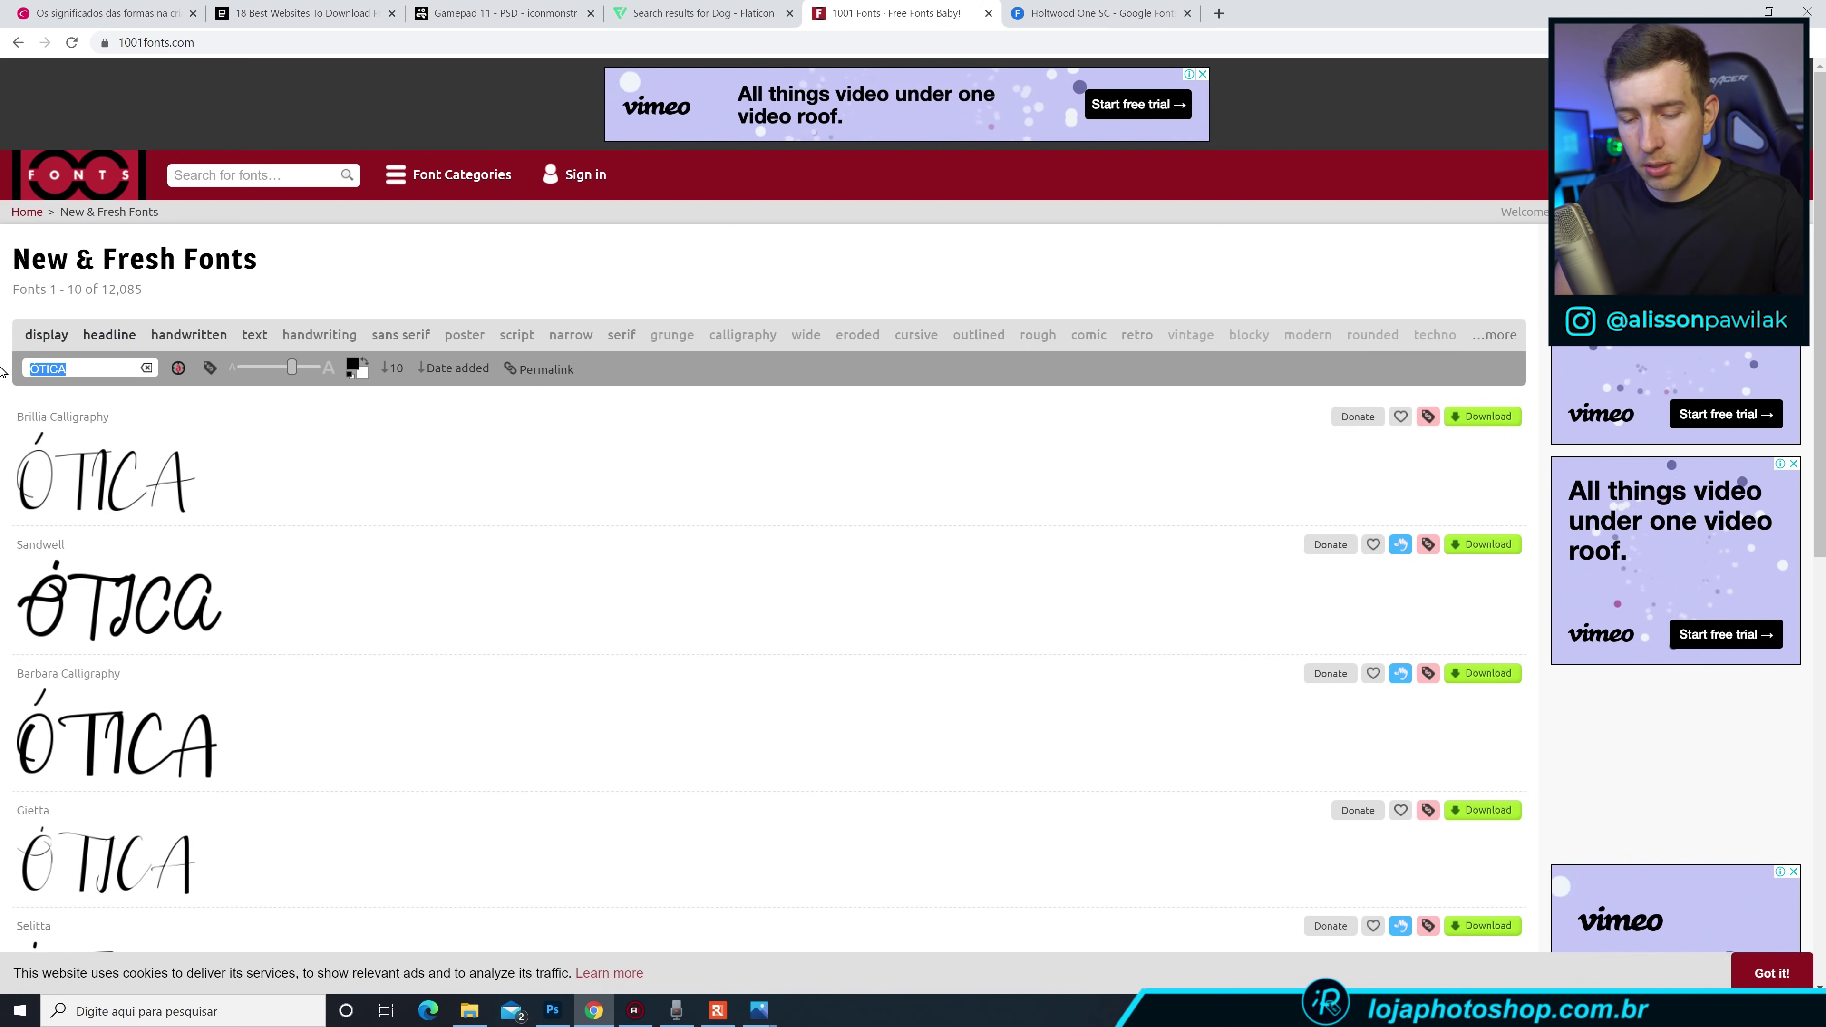
pyautogui.write('cana')
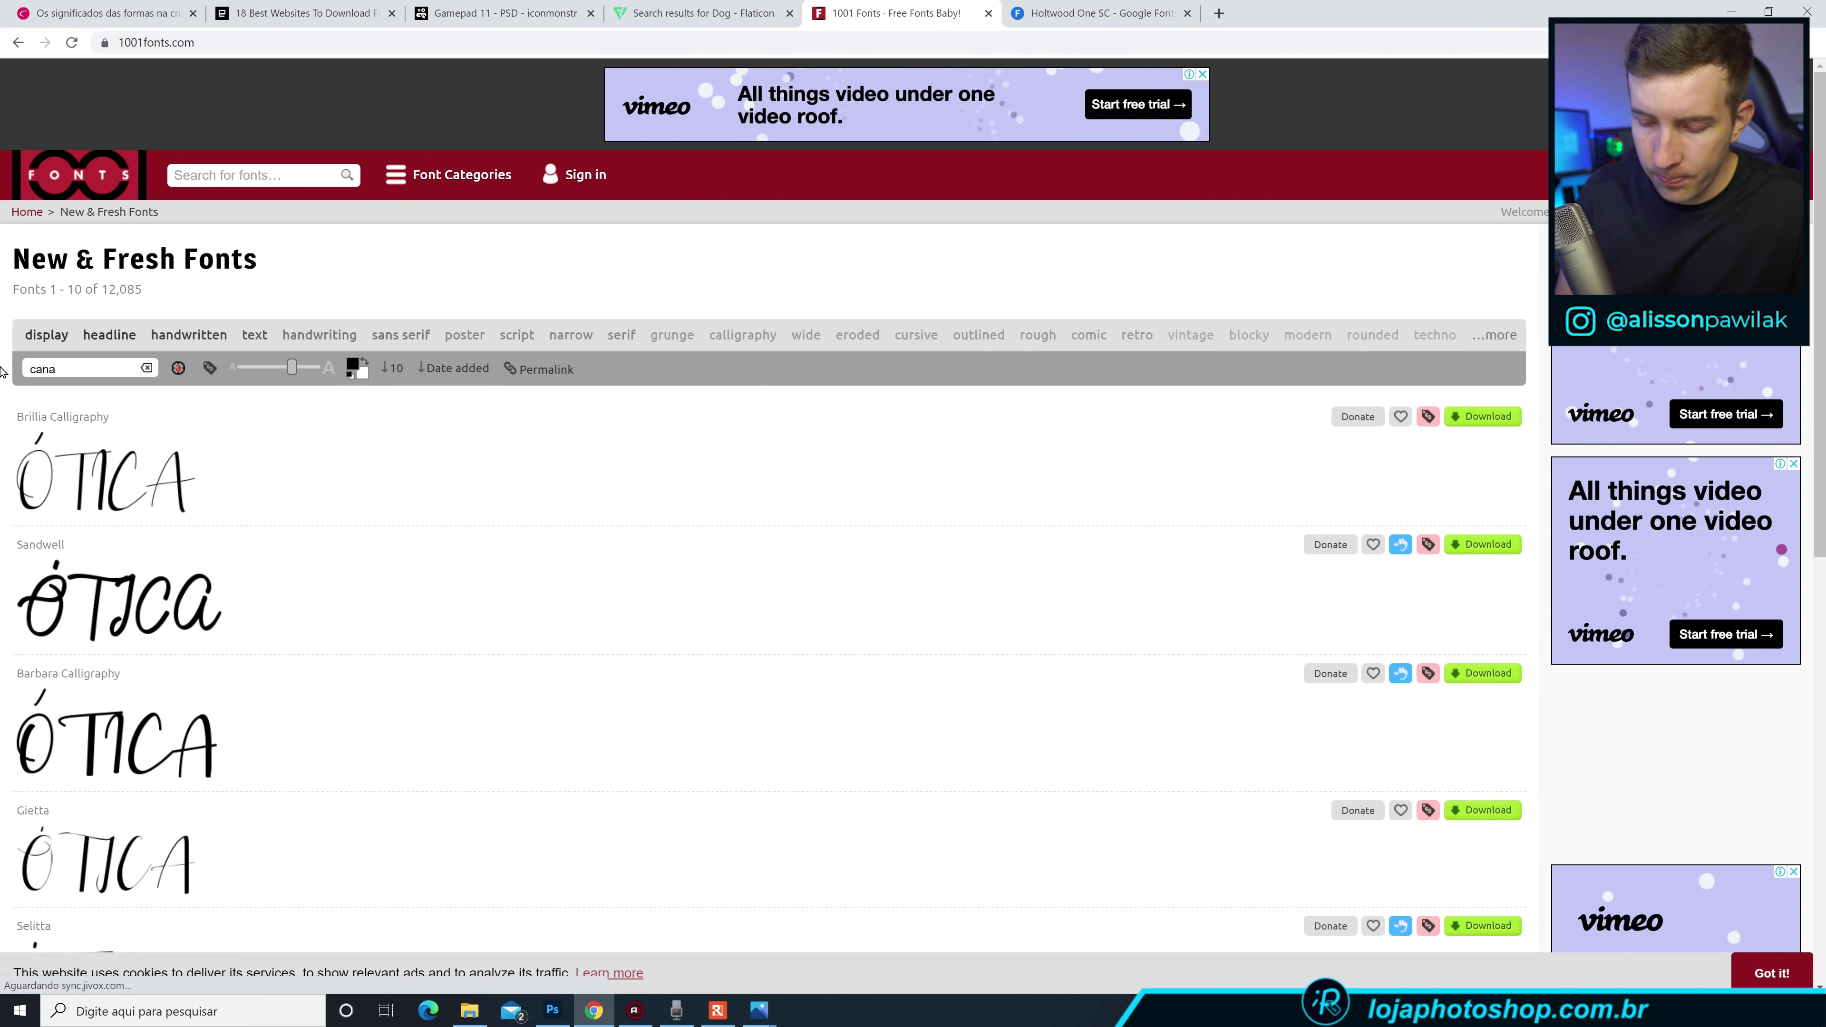
pyautogui.write('l de g')
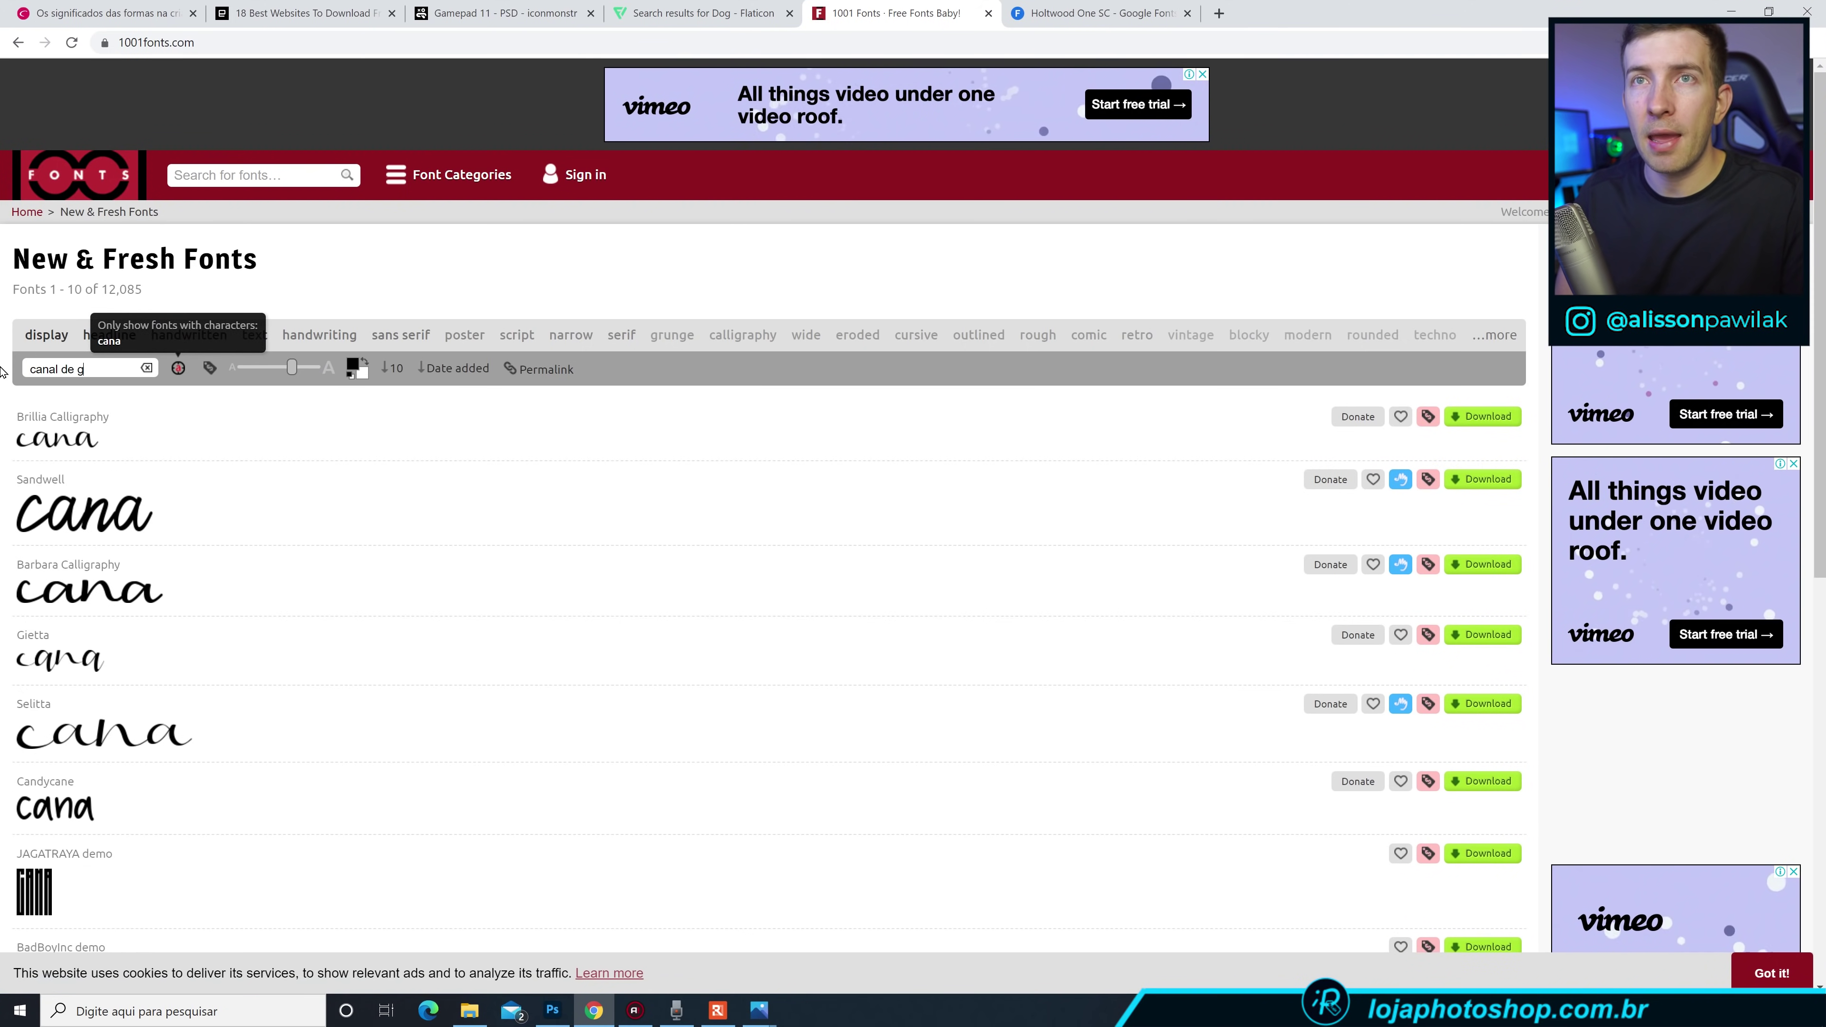
pyautogui.write('ames')
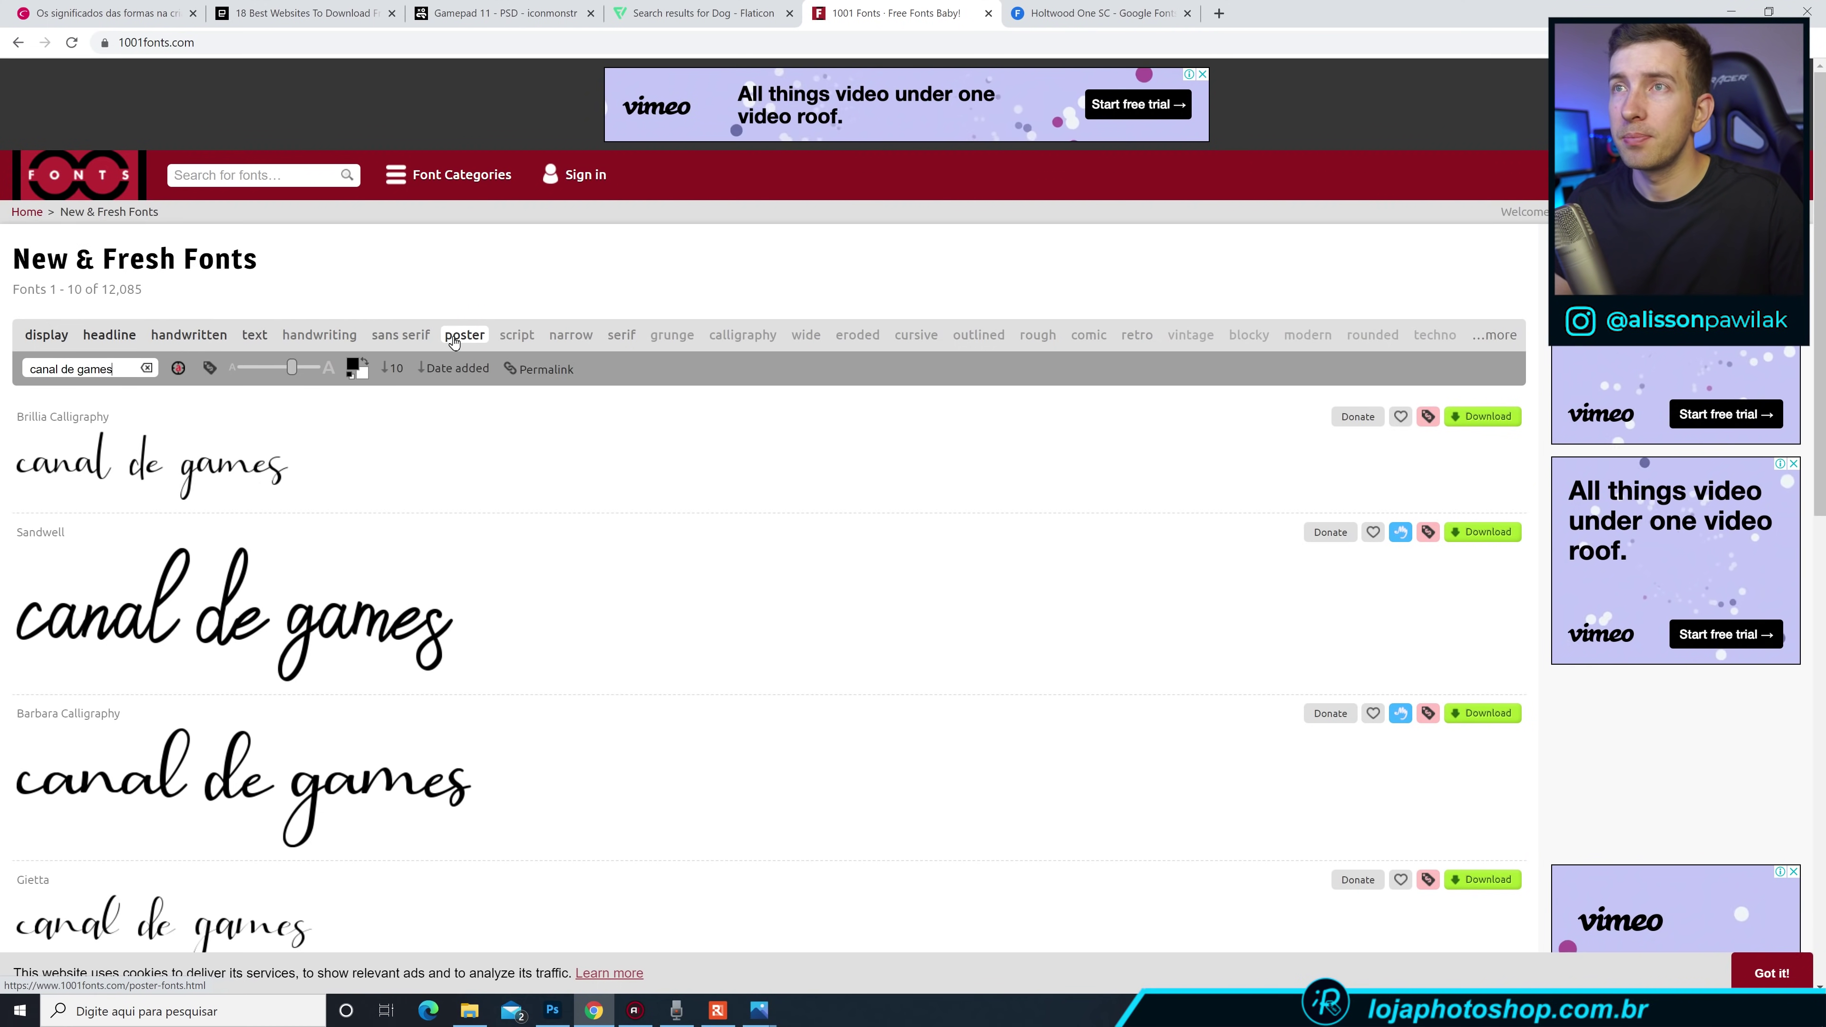
pyautogui.click(611, 336)
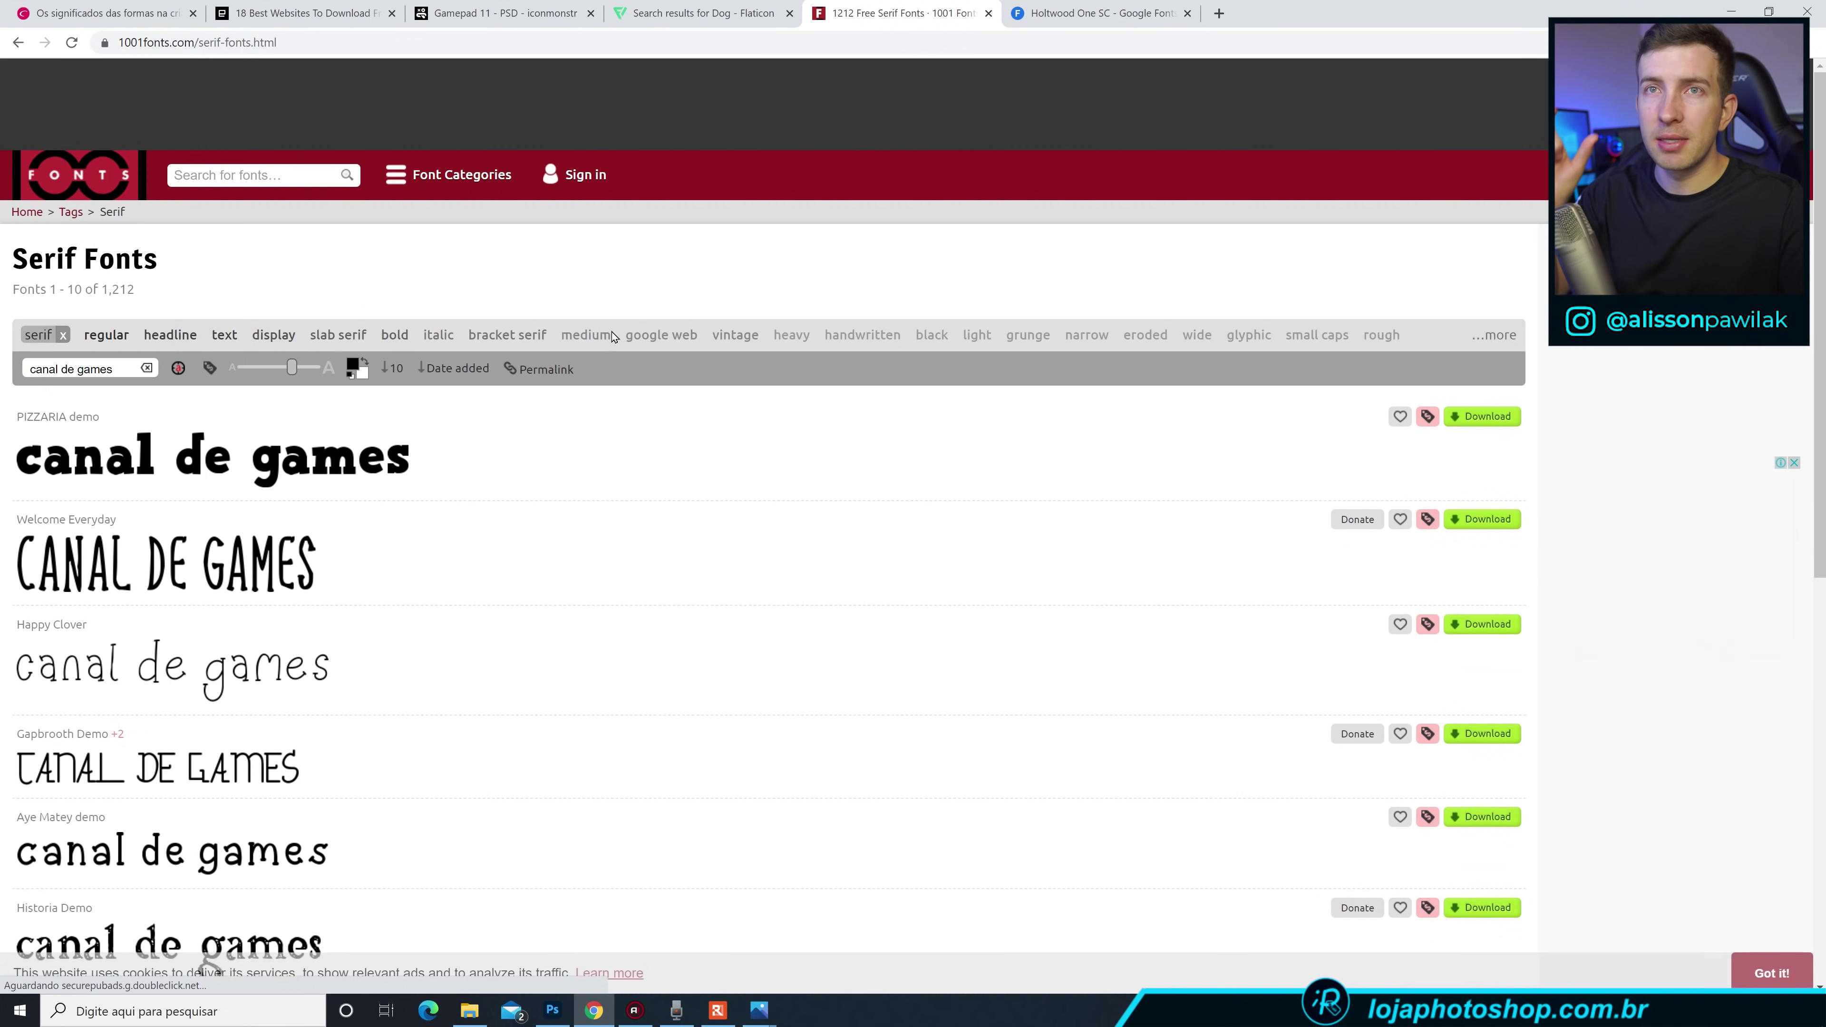
# Replace the serif filter so 1001 Fonts shows only modern sans-serif fonts.
pyautogui.scroll(-2, 323, 748)
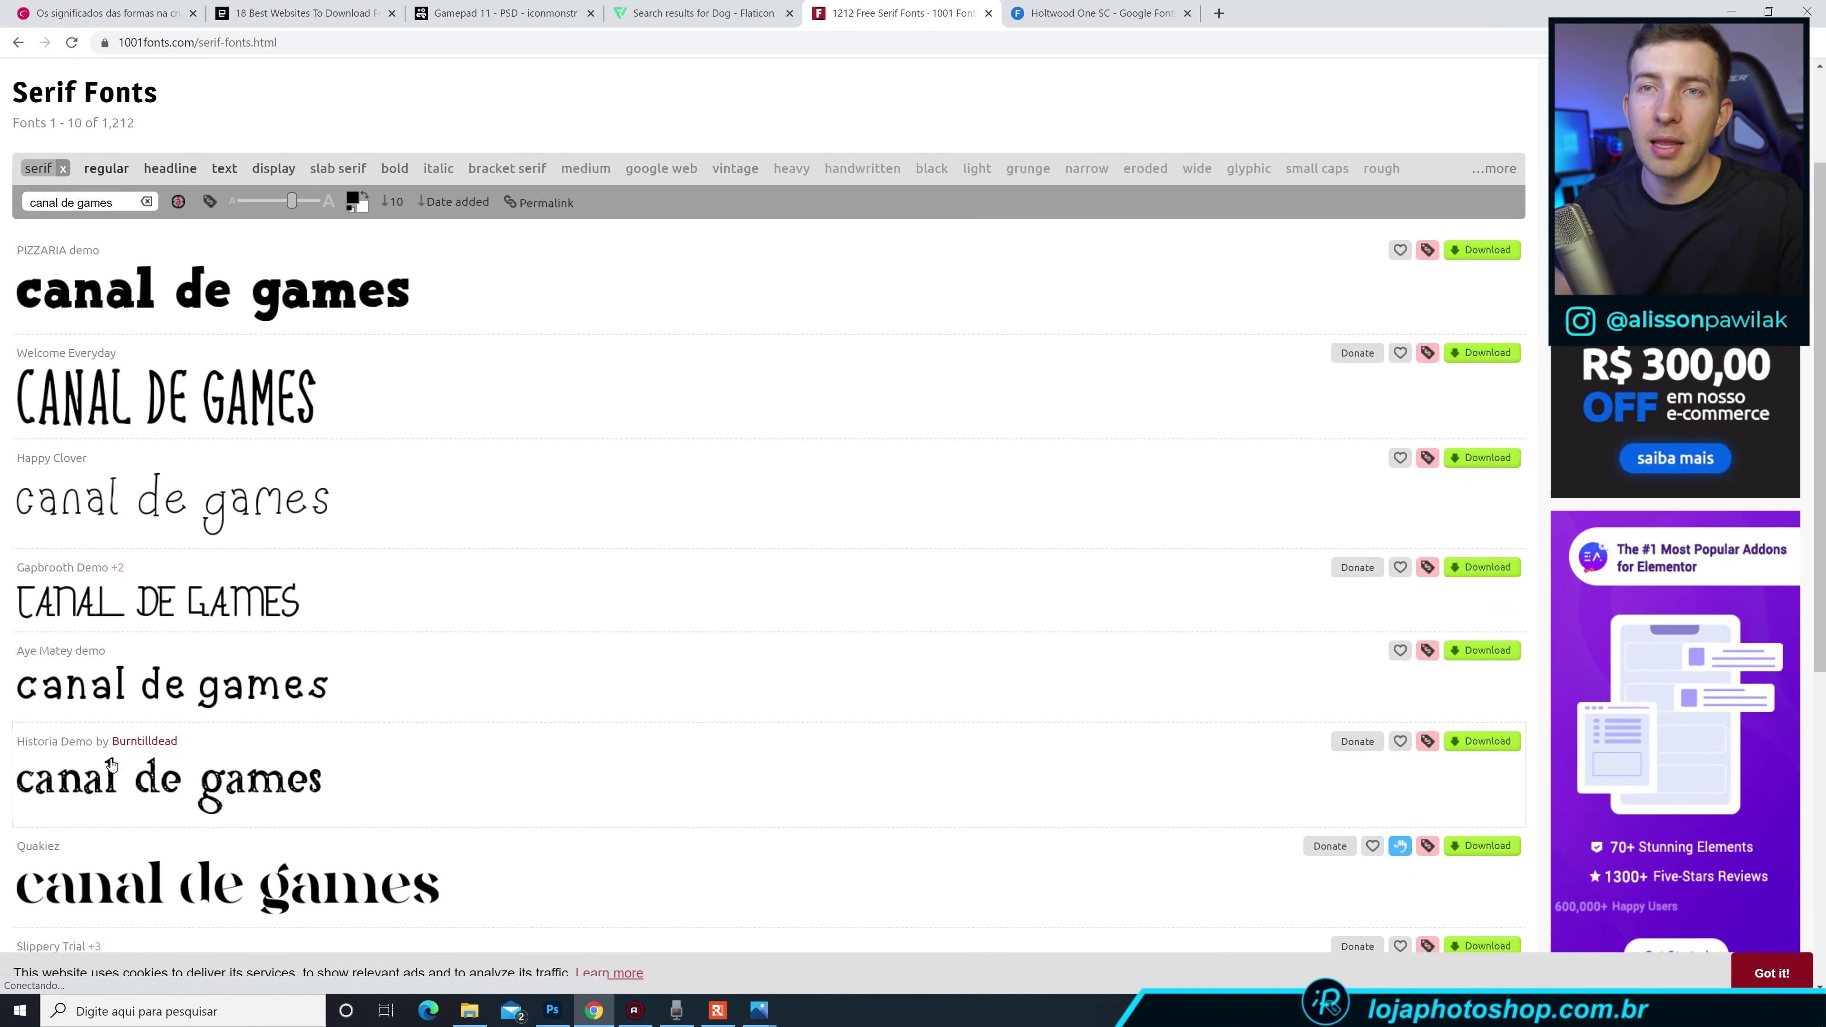
pyautogui.scroll(-4, 194, 895)
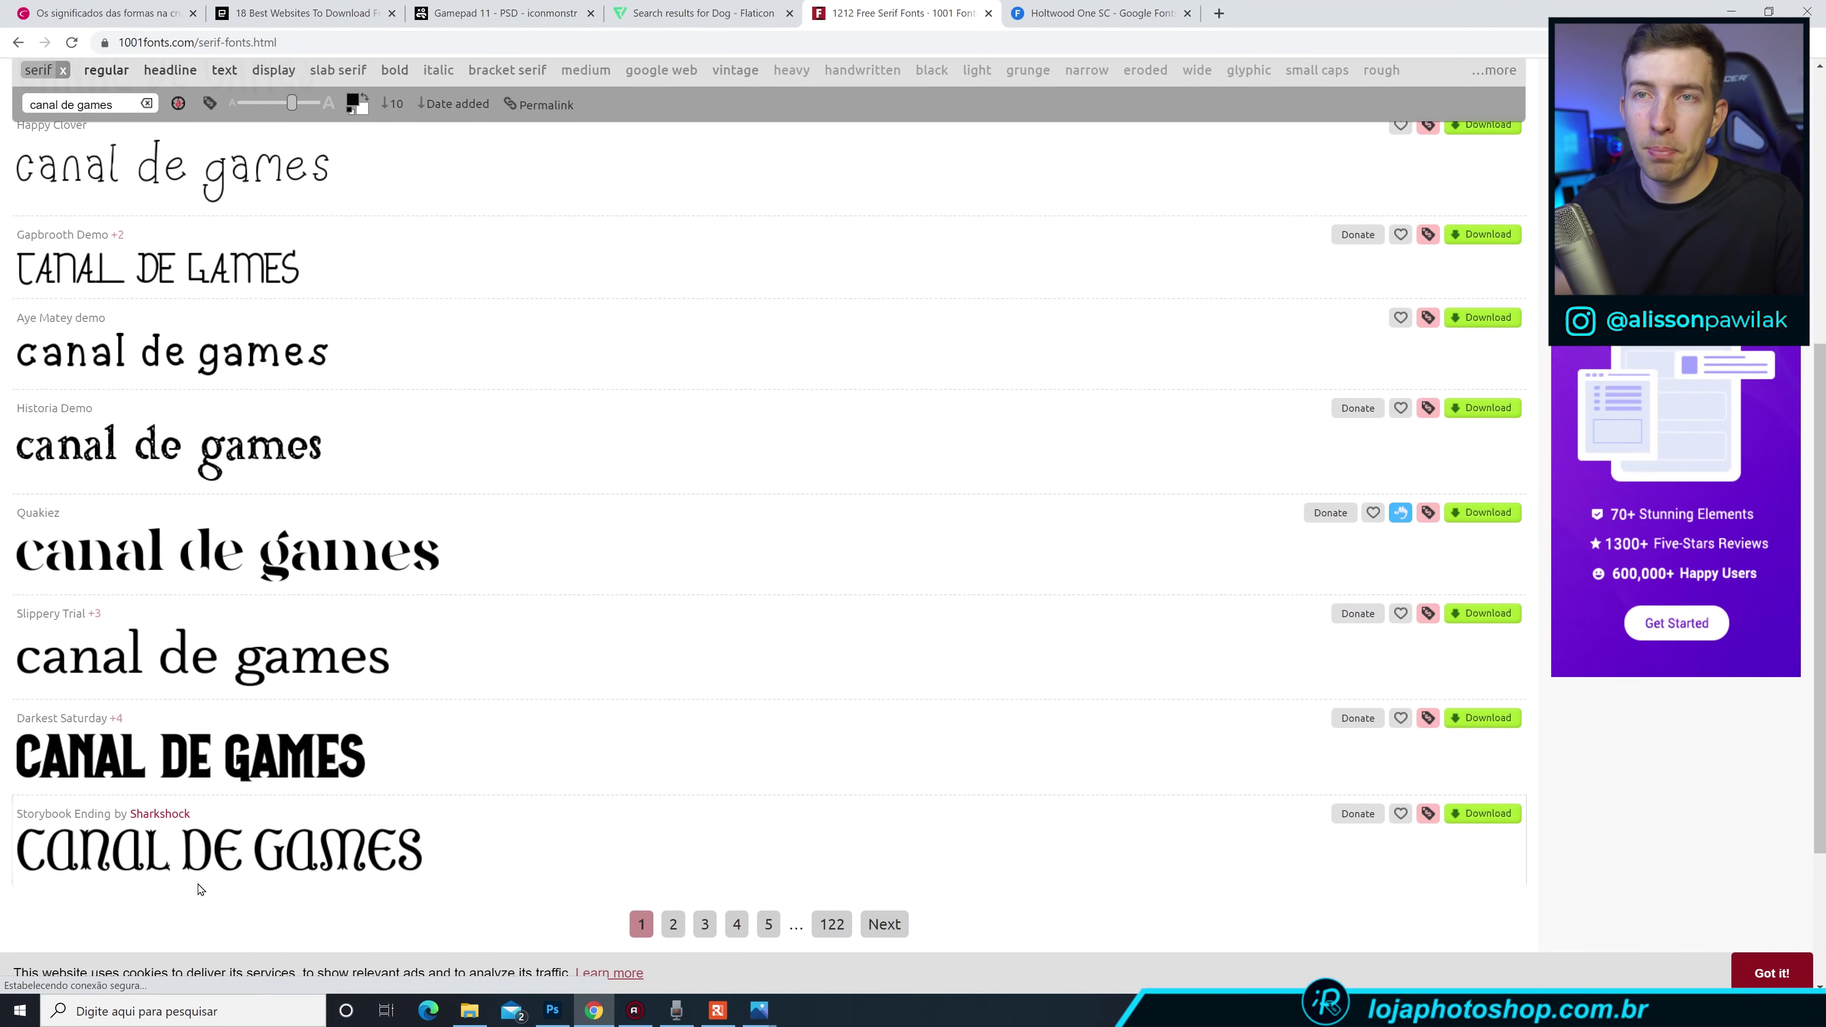
pyautogui.scroll(6, 201, 890)
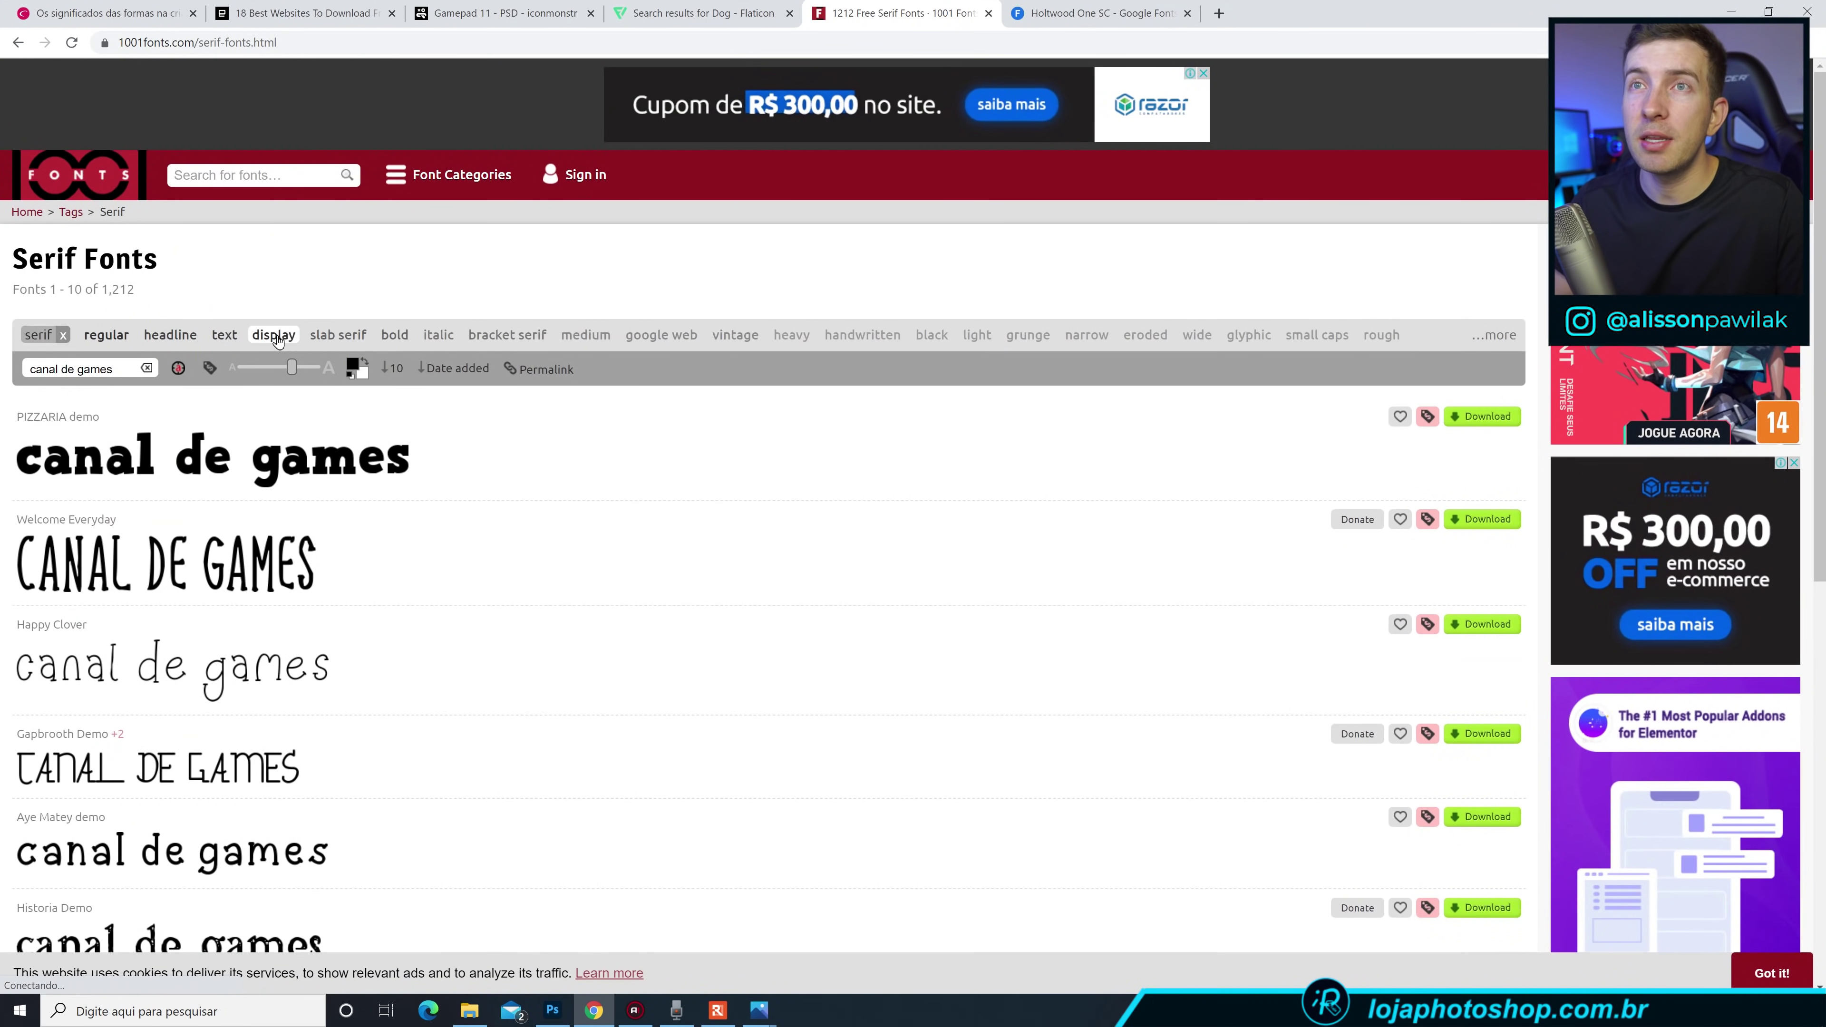
pyautogui.click(63, 334)
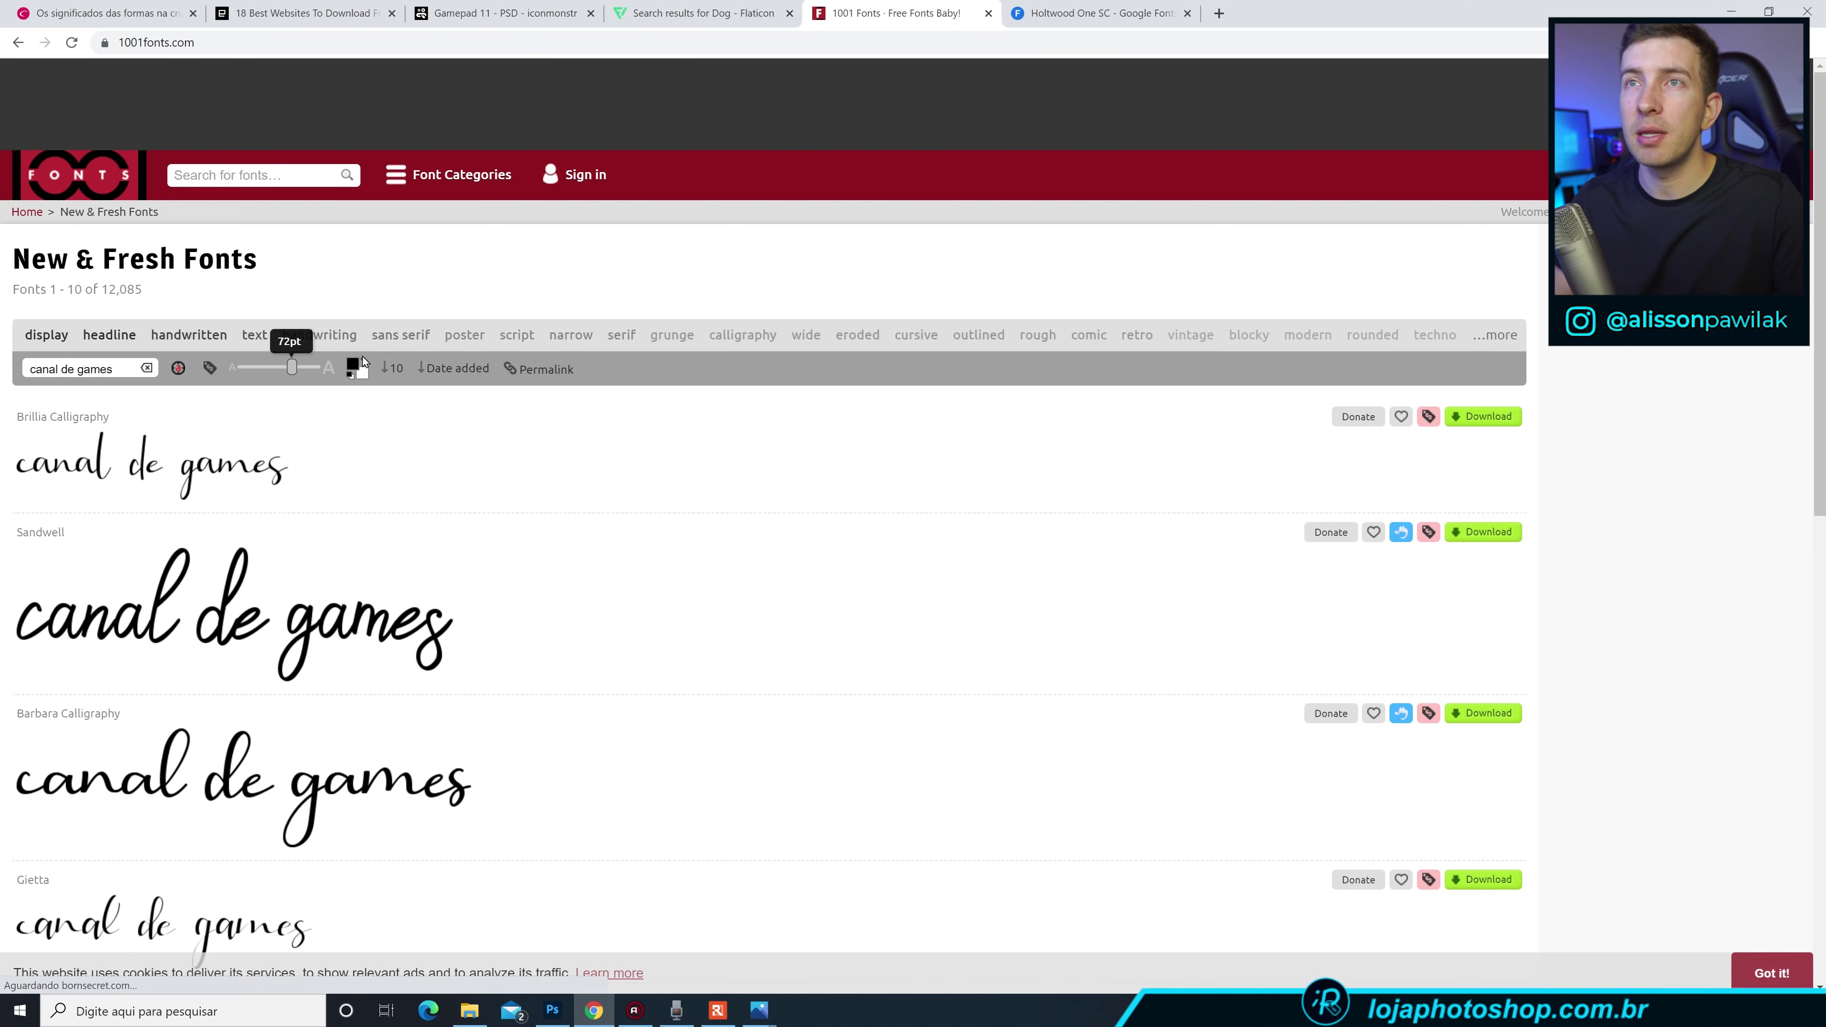
pyautogui.click(400, 334)
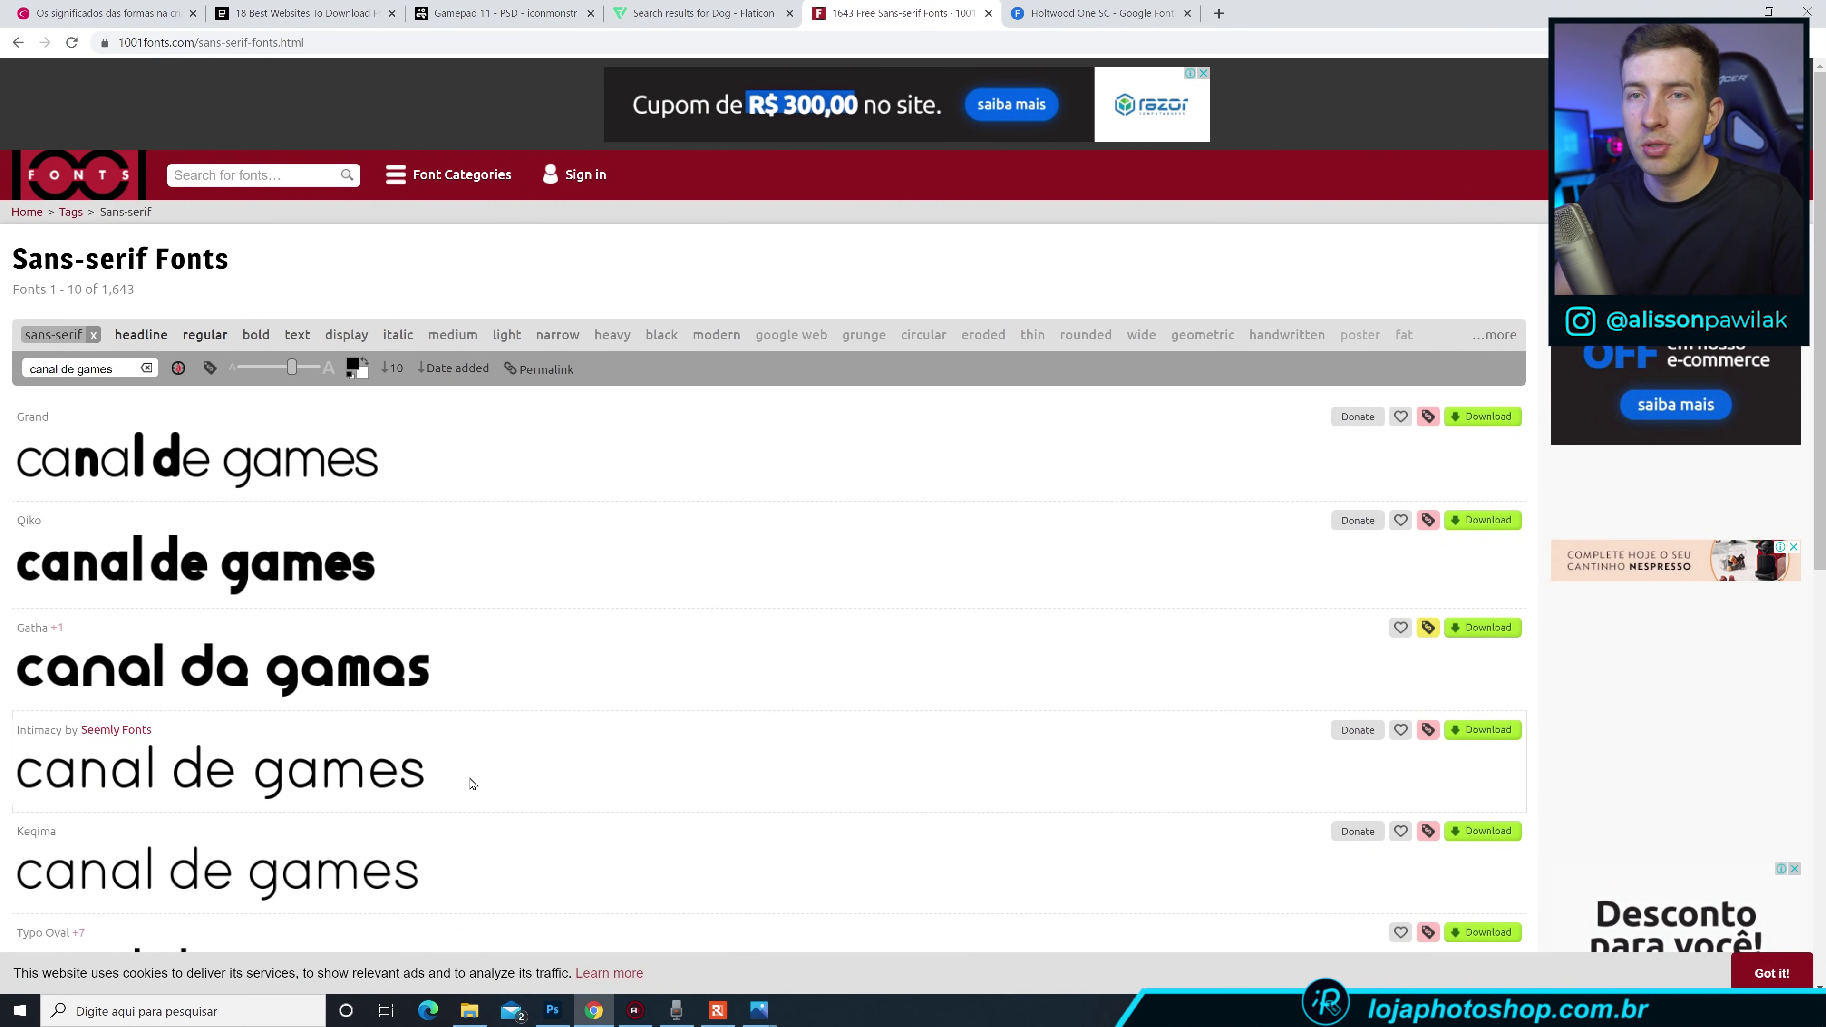
pyautogui.scroll(-2, 472, 783)
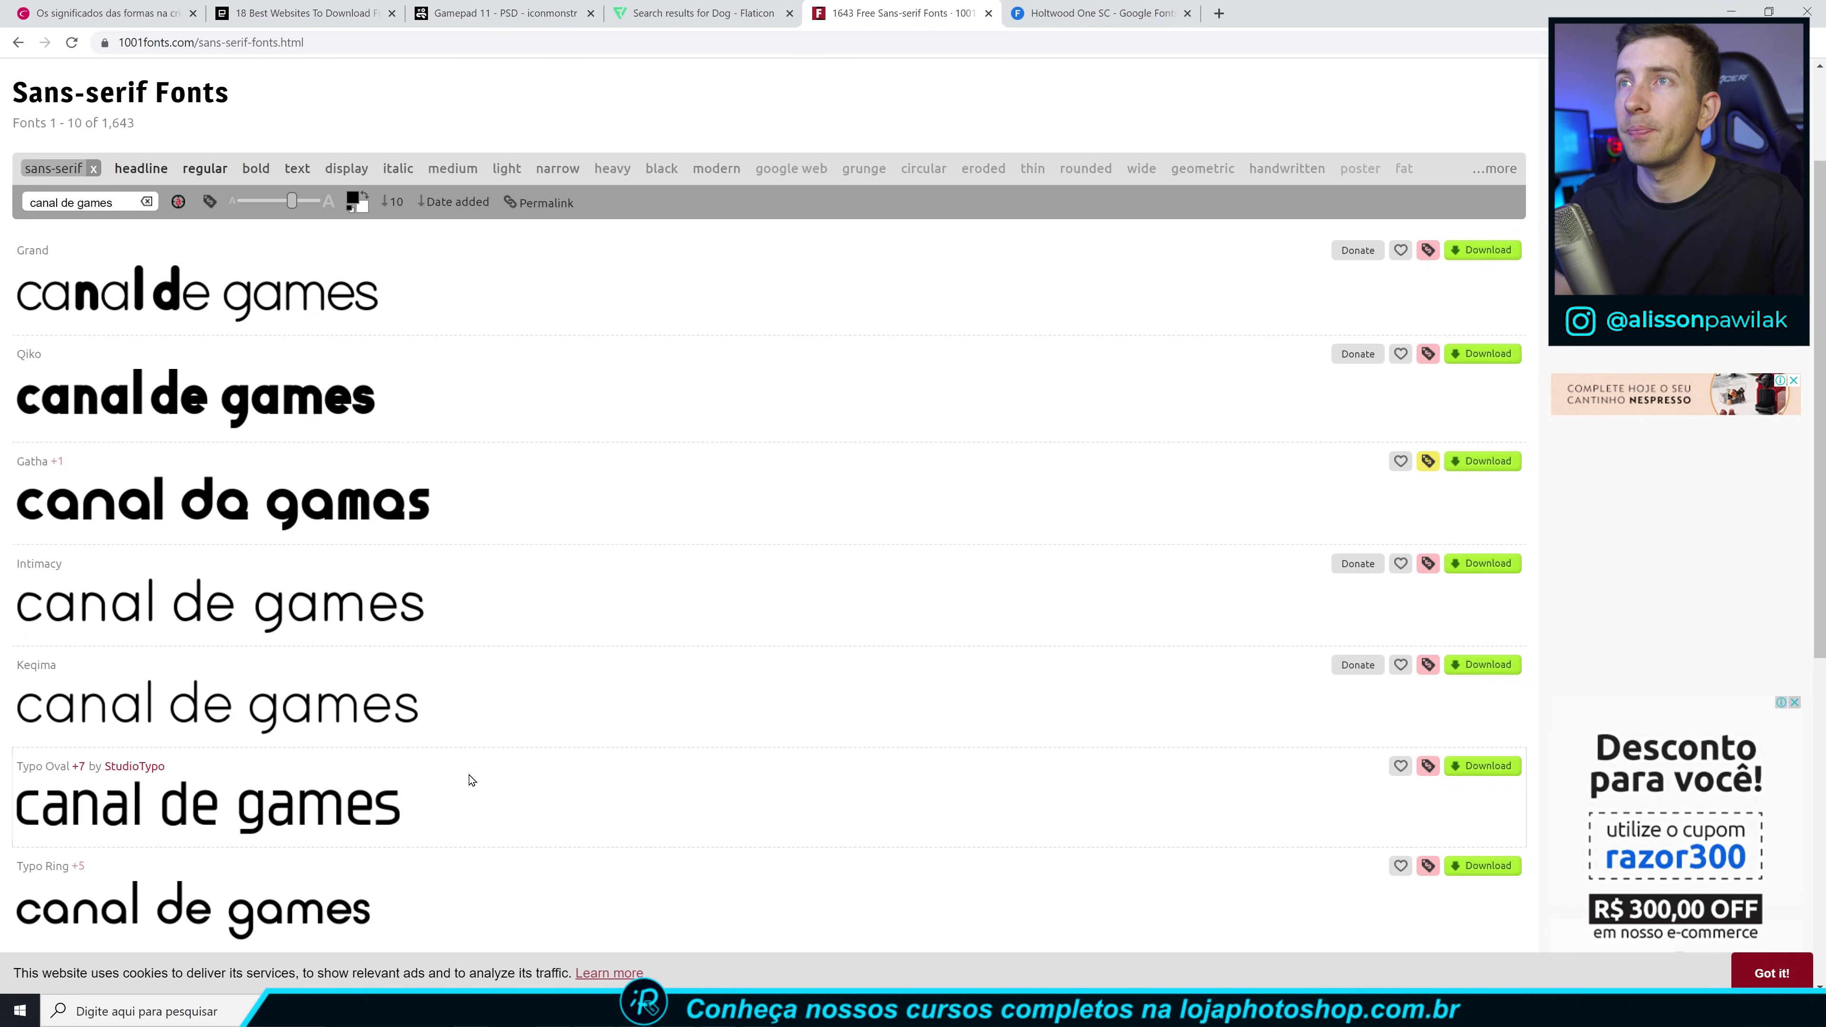
pyautogui.click(714, 163)
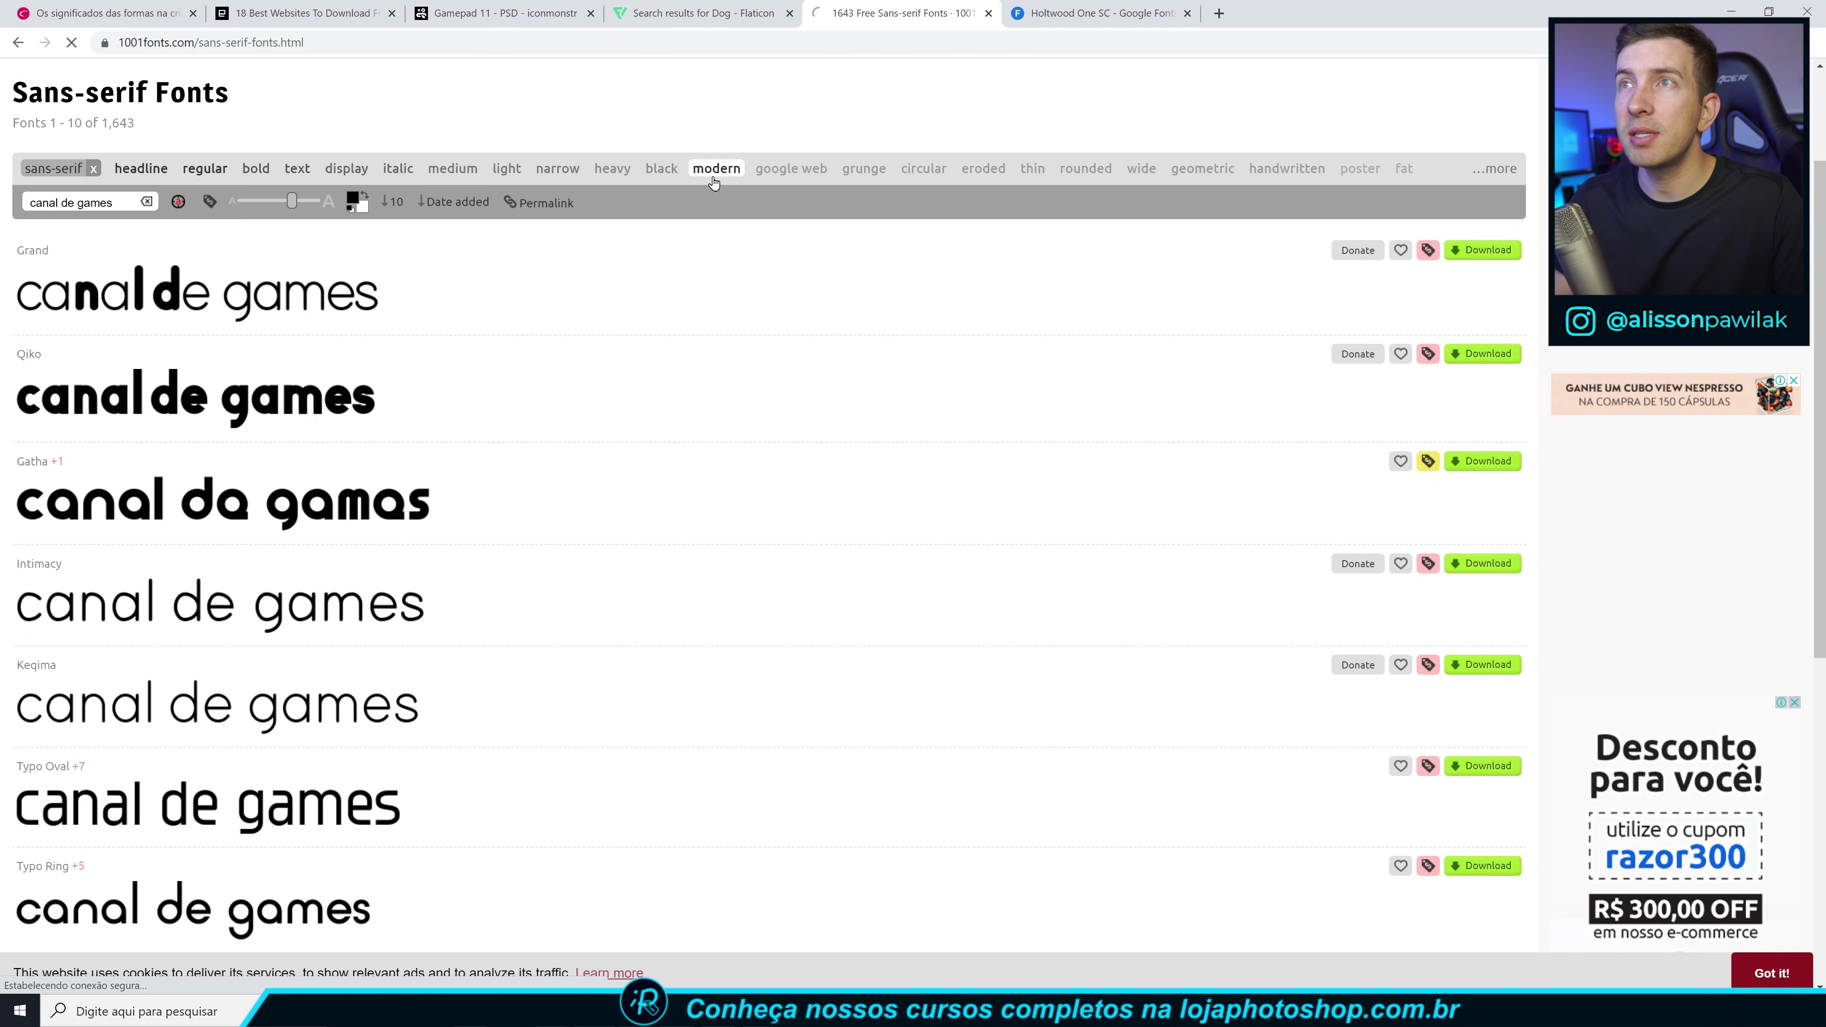
# Scroll through the first page of modern sans-serif font previews.
pyautogui.scroll(-4, 738, 440)
pyautogui.scroll(-2, 738, 440)
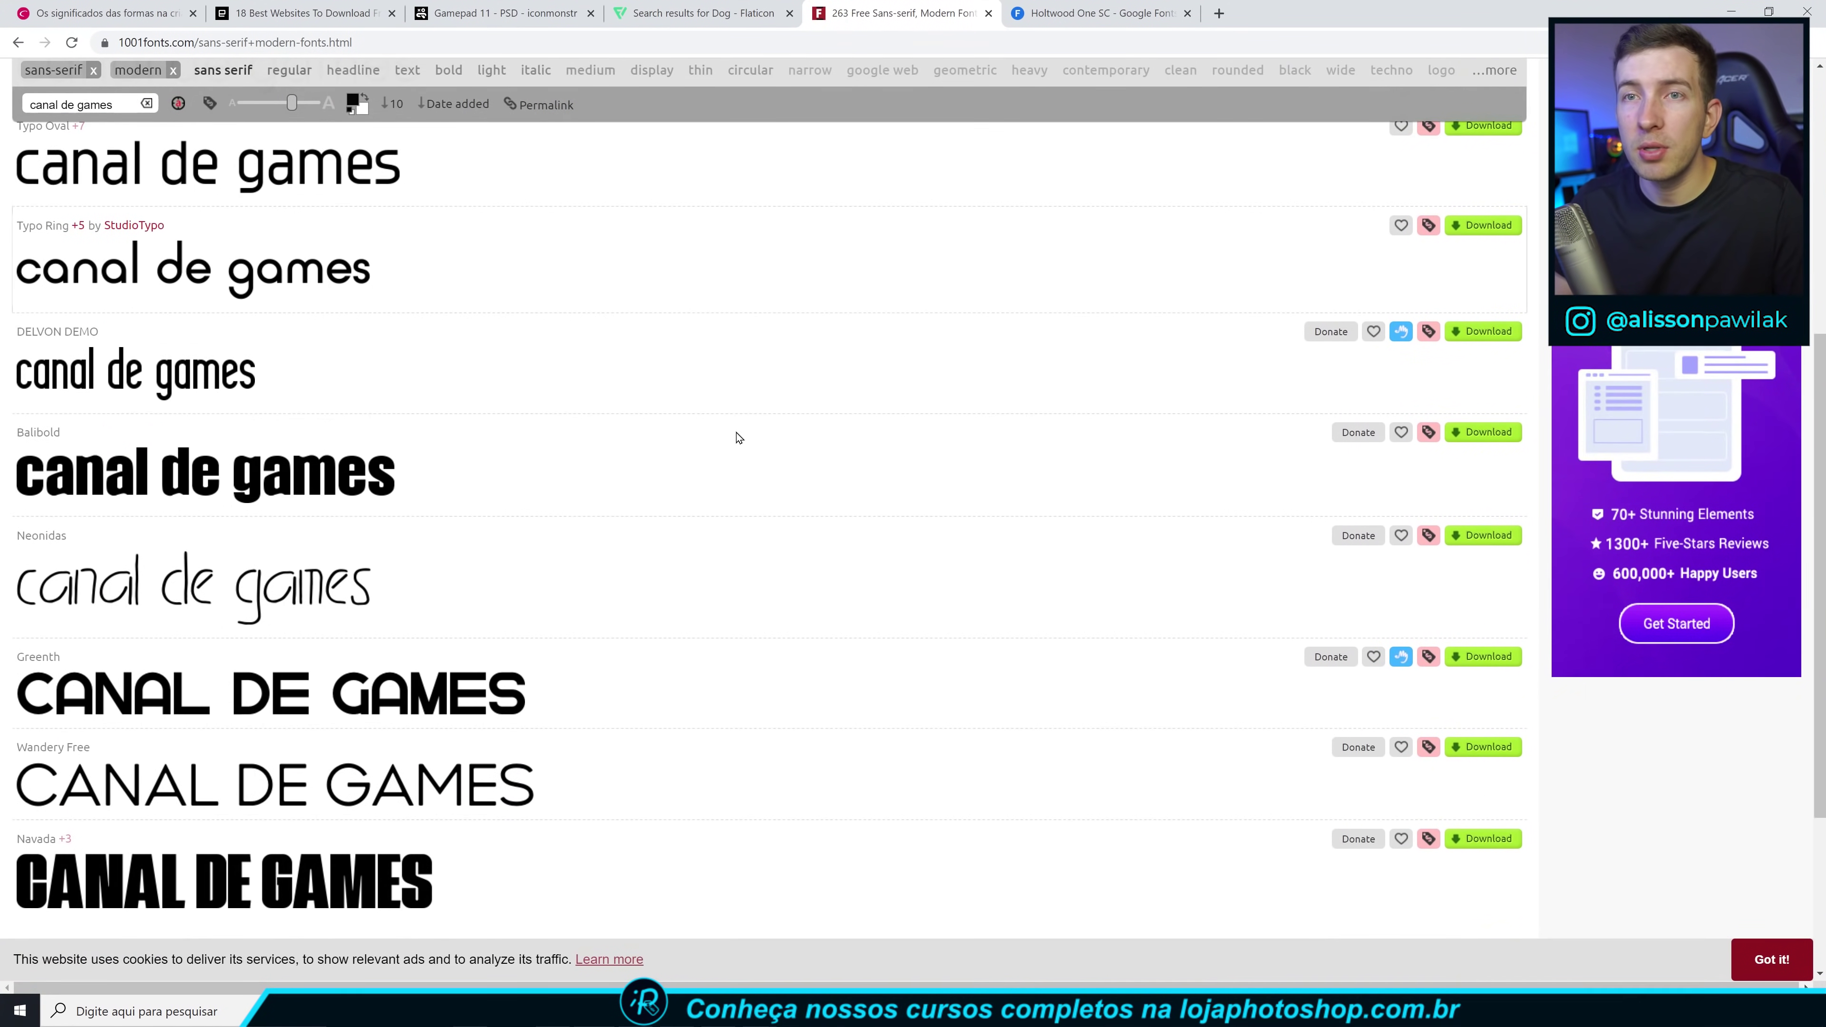
pyautogui.scroll(-2, 738, 440)
pyautogui.scroll(-1, 739, 440)
pyautogui.scroll(5, 1154, 604)
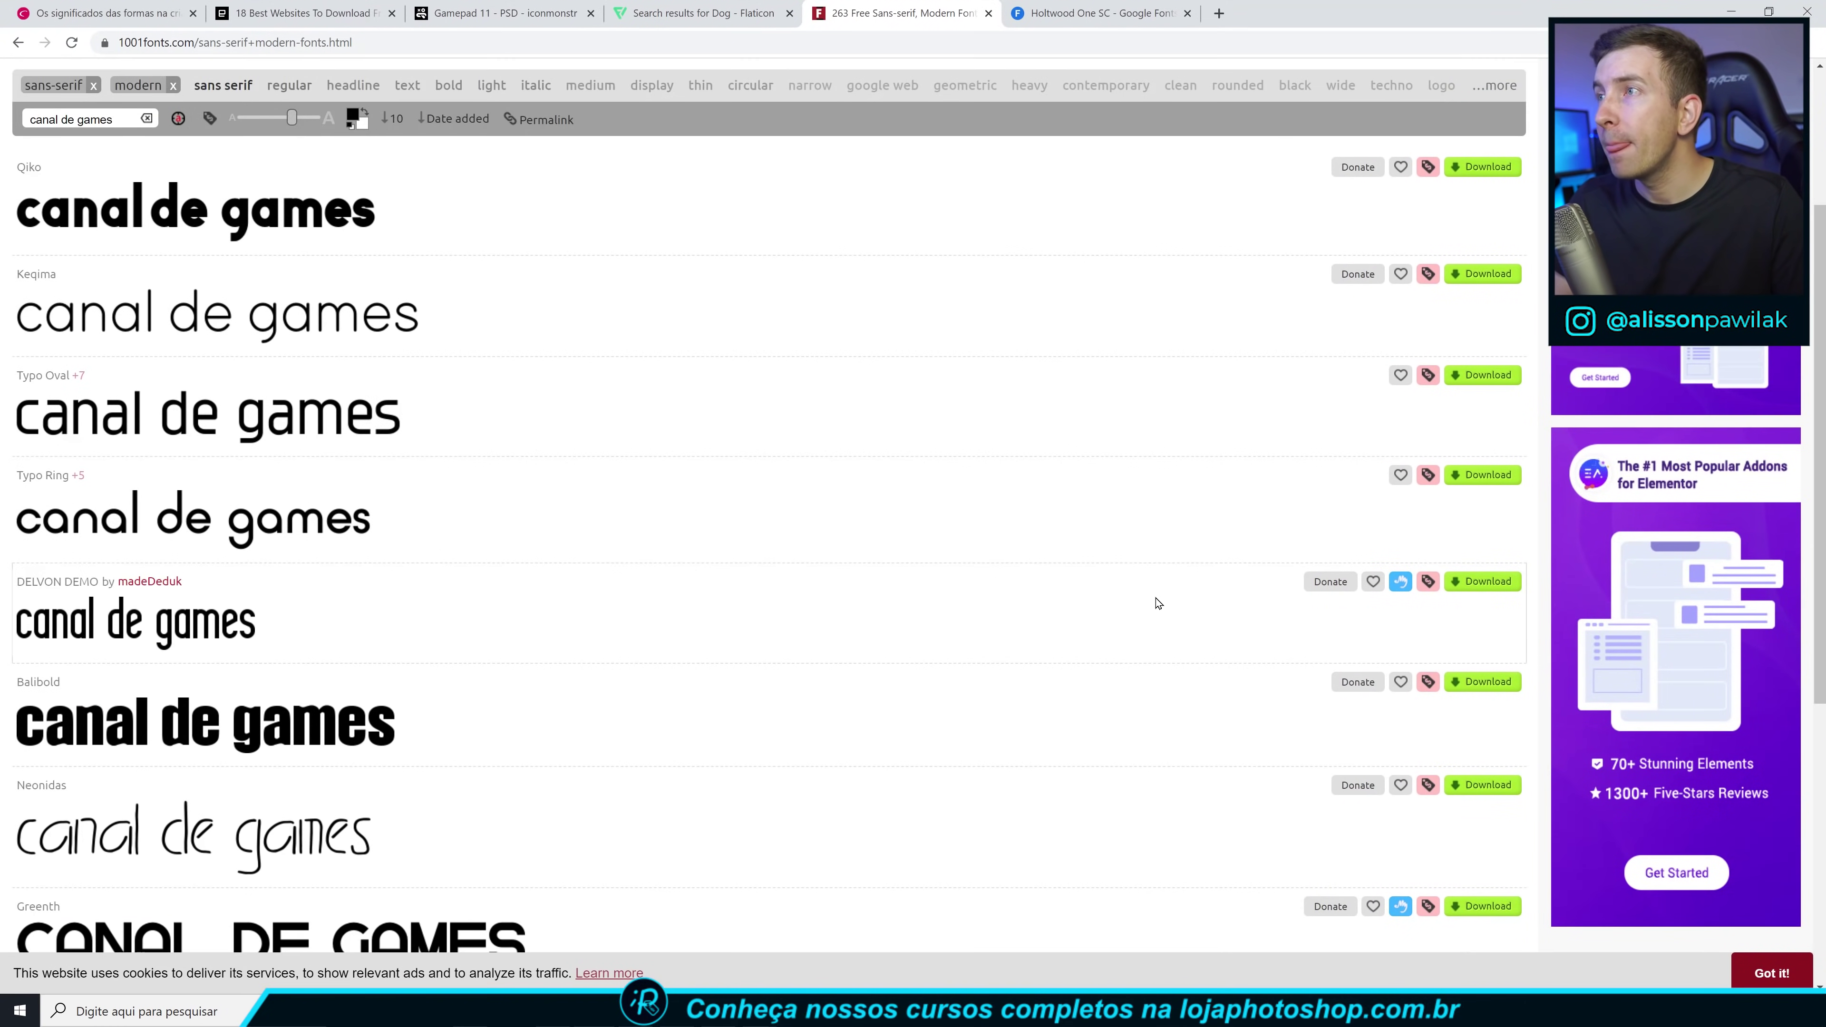
pyautogui.scroll(5, 1158, 604)
pyautogui.scroll(-4, 1224, 599)
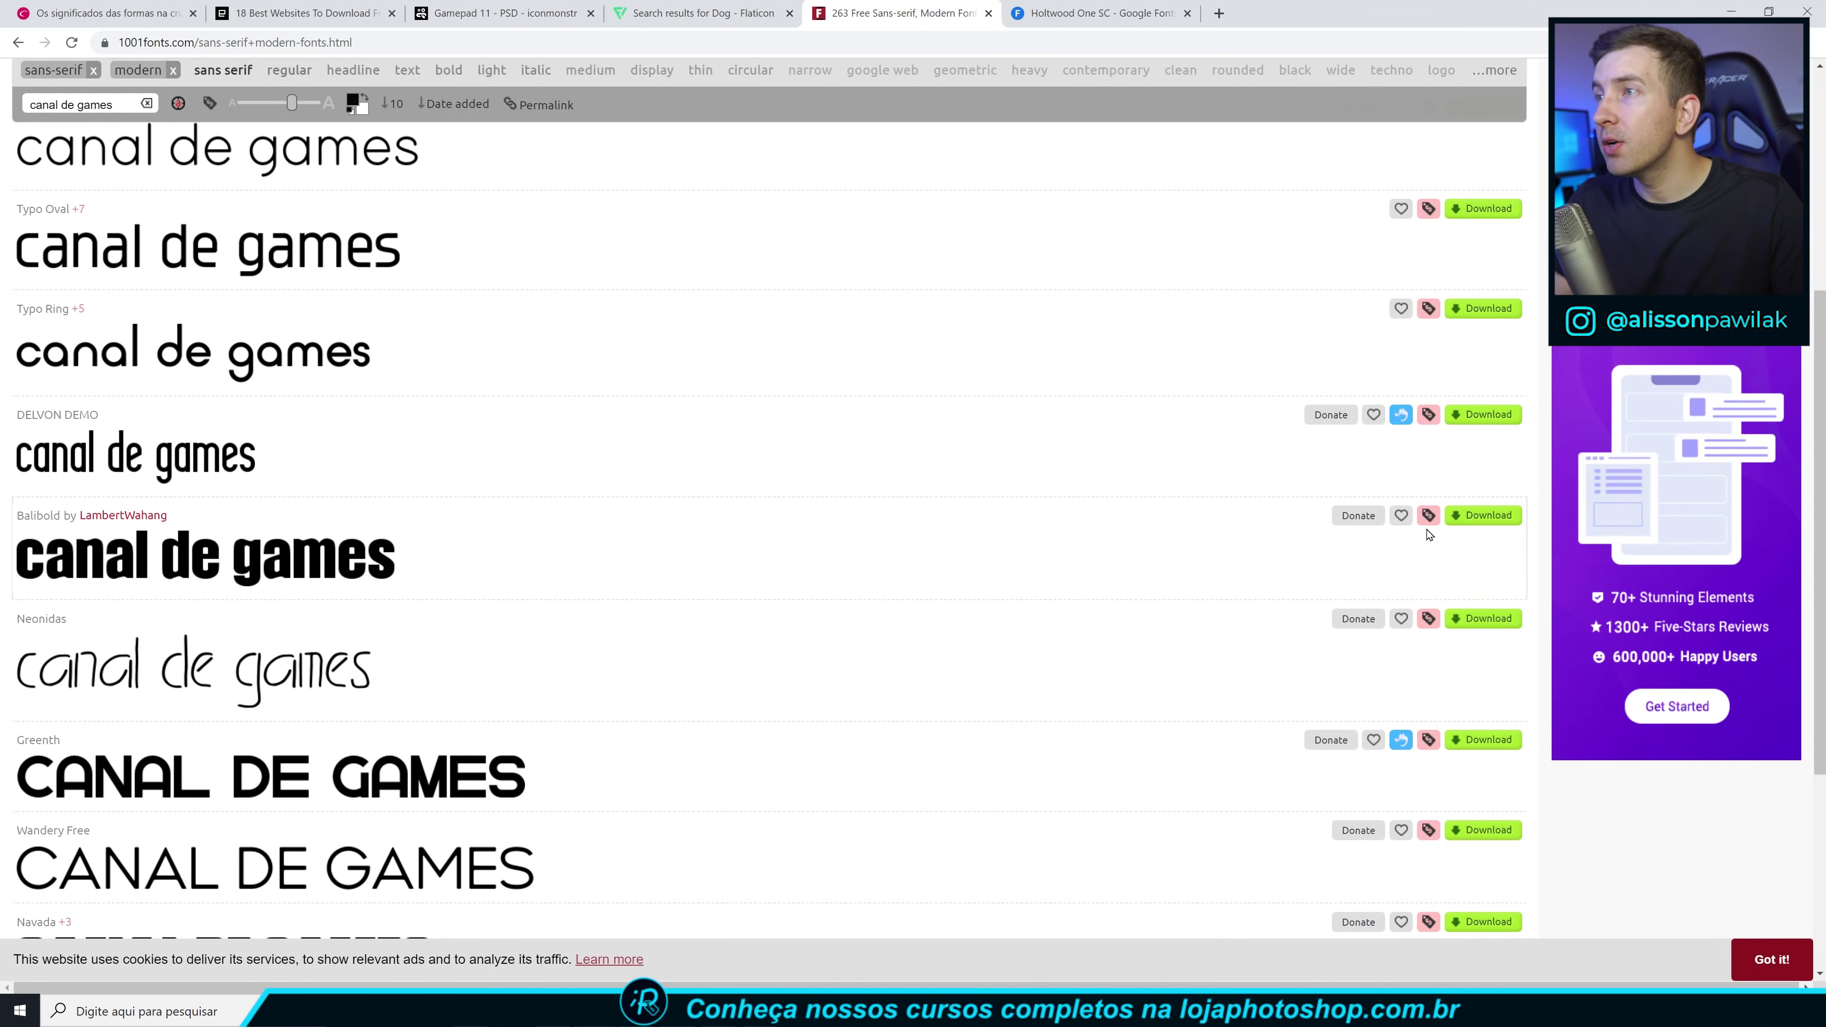
pyautogui.moveTo(1428, 515)
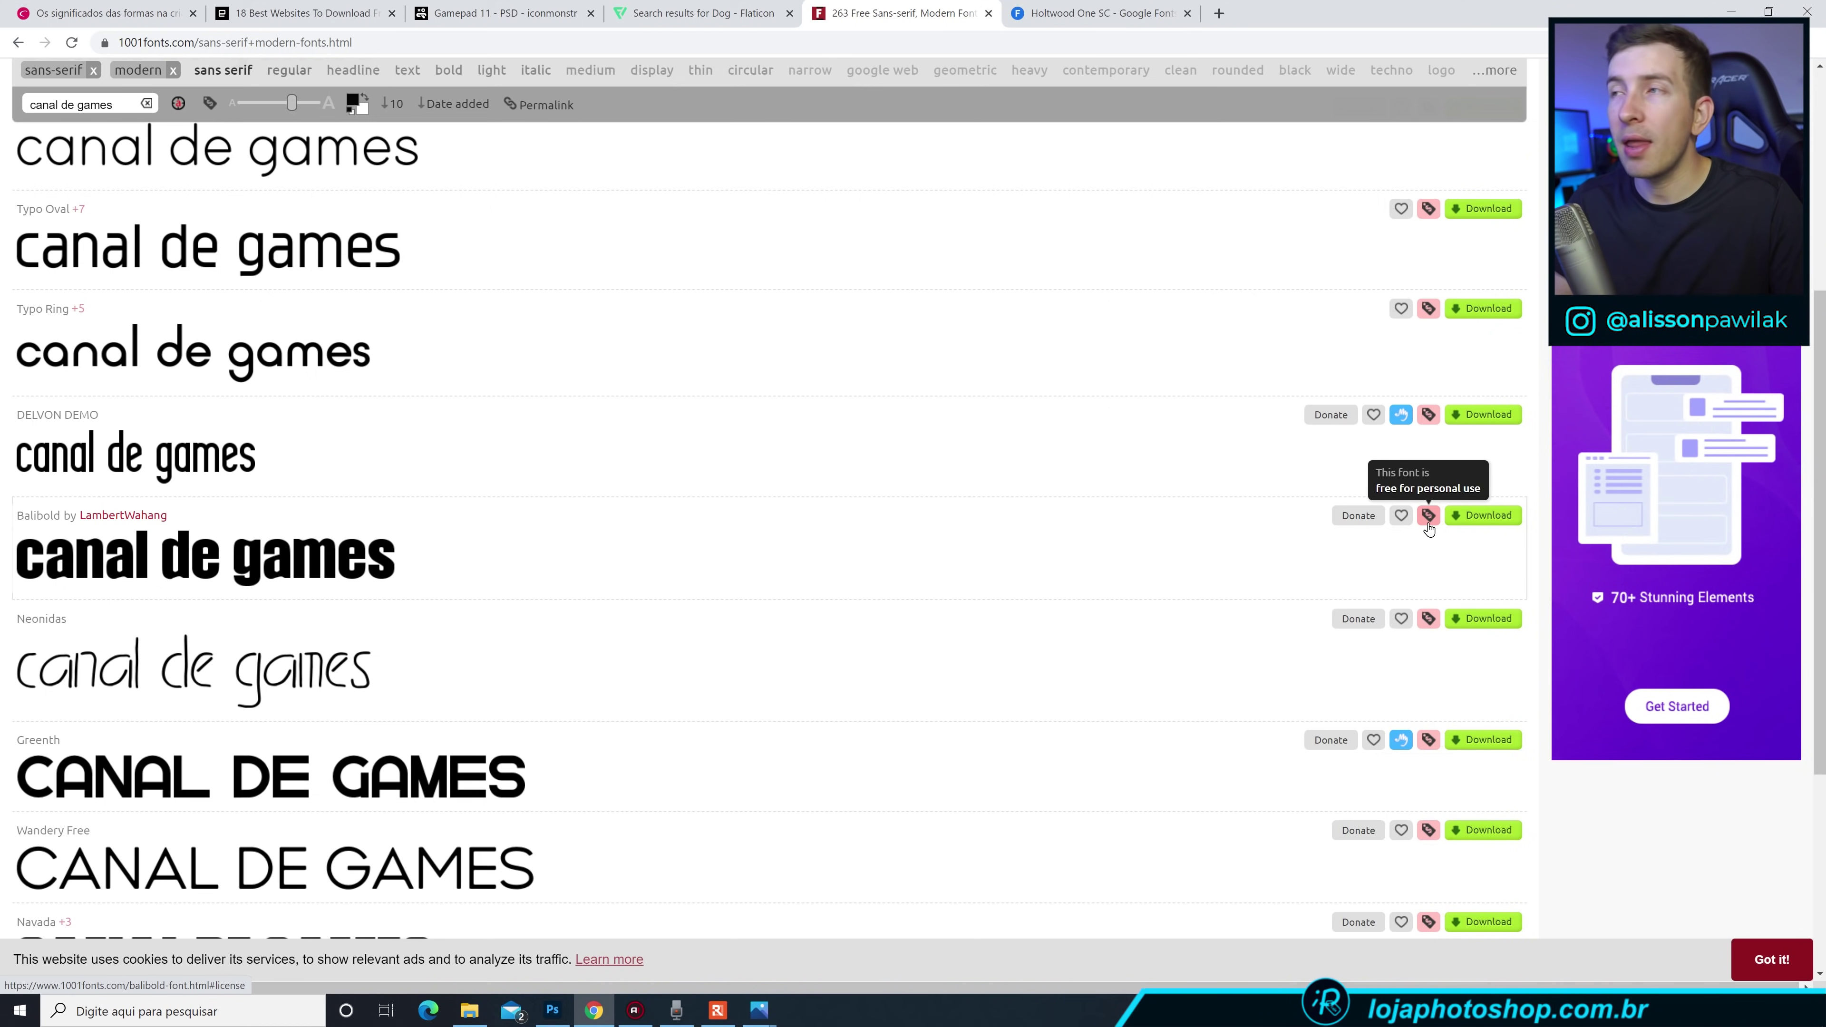
pyautogui.scroll(-4, 824, 755)
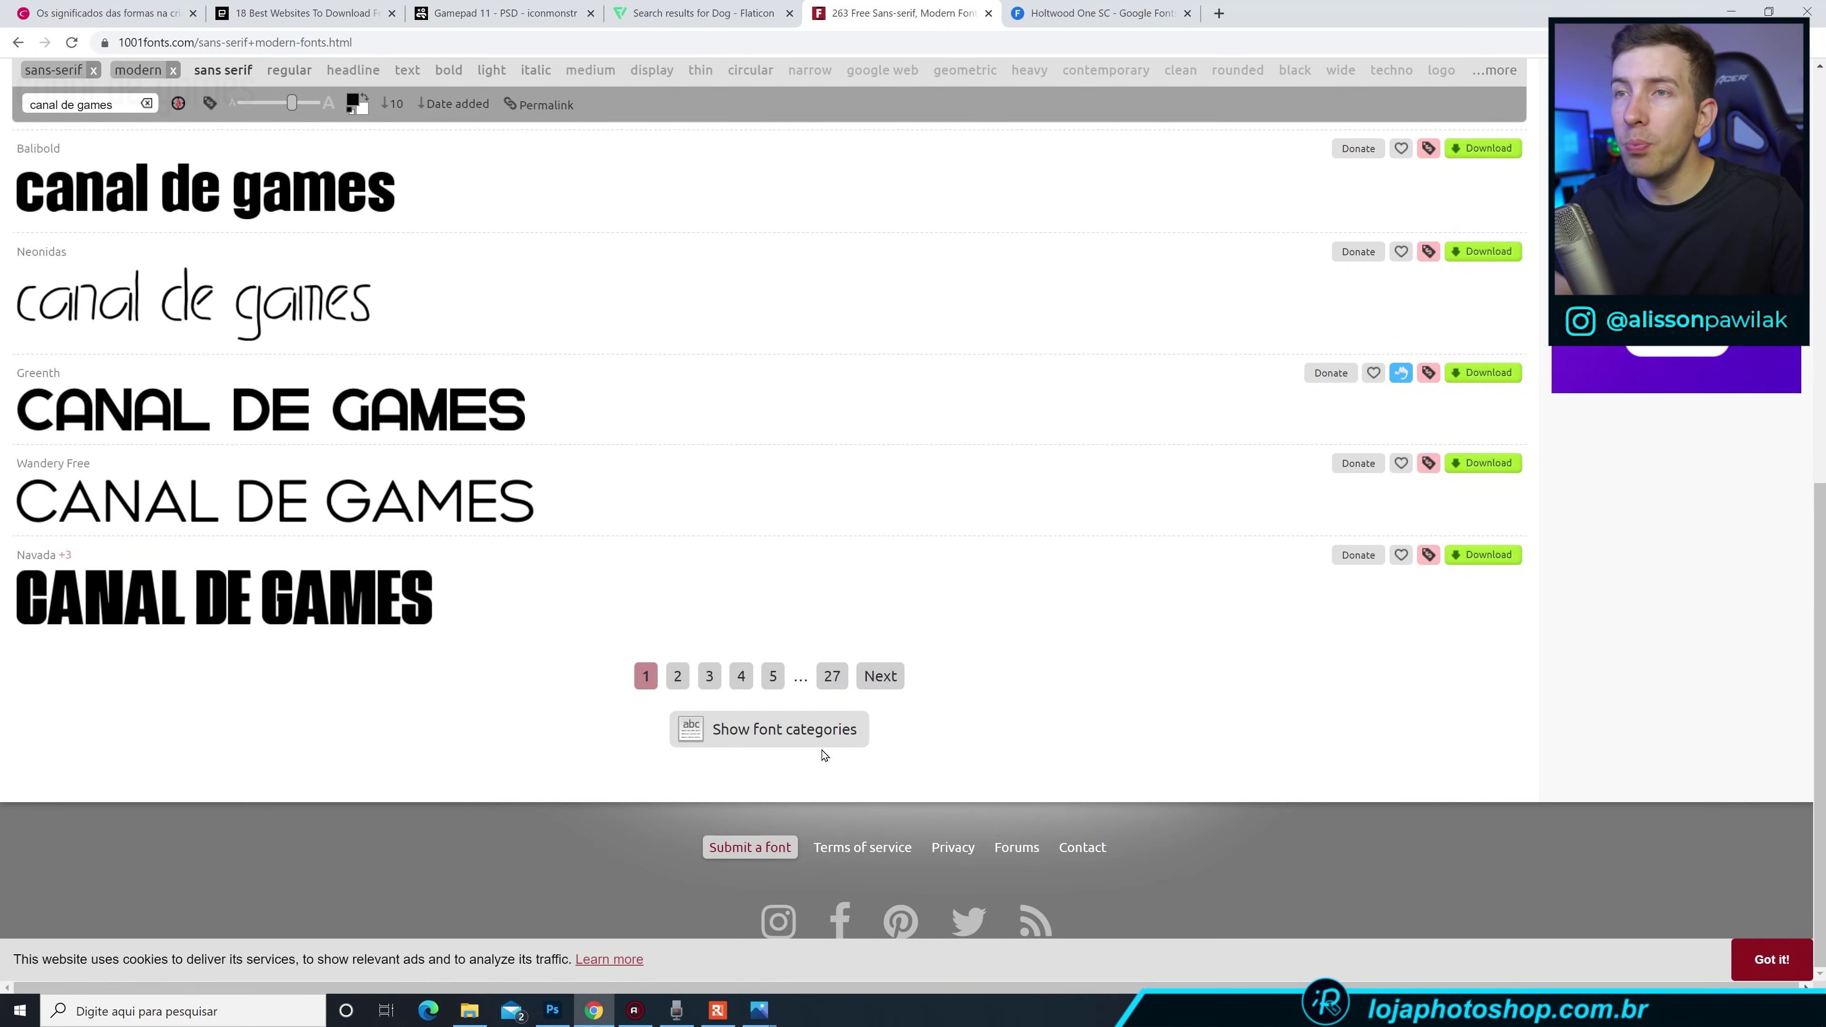
# Browse the next results page, then open the CANAL GAME folder in File Explorer.
pyautogui.click(680, 676)
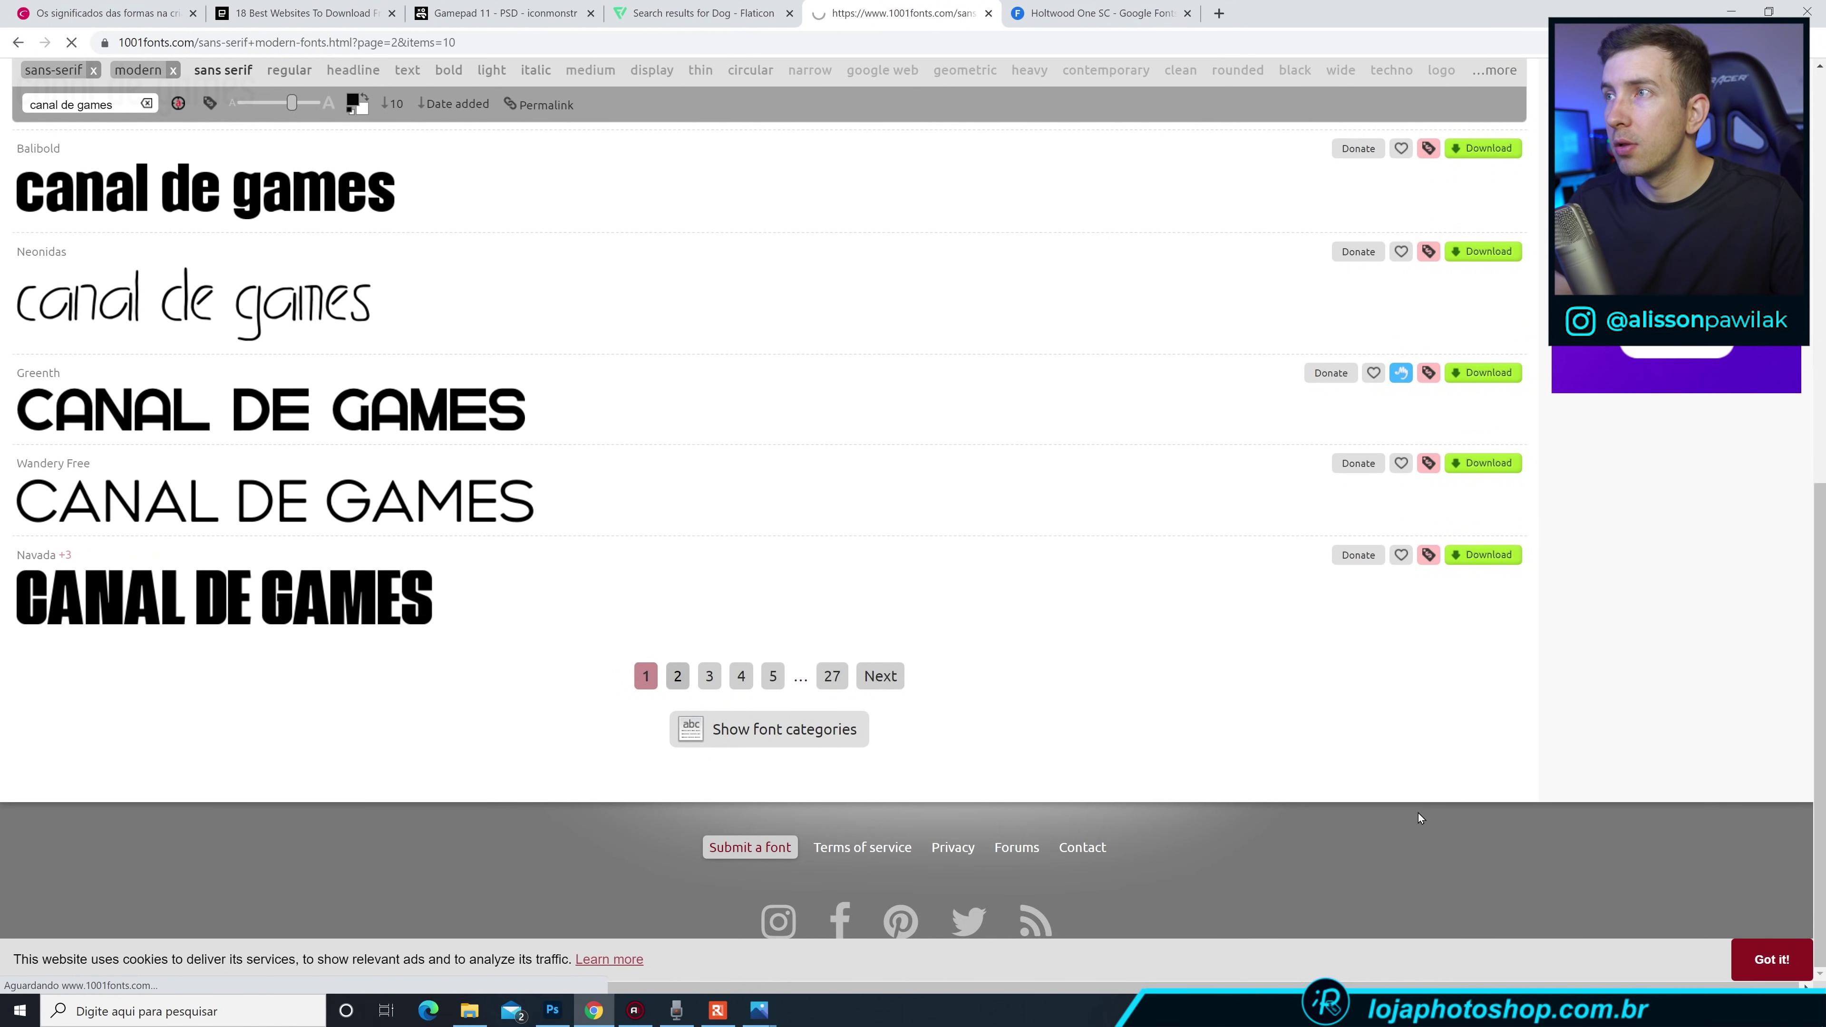
pyautogui.scroll(-3, 1420, 817)
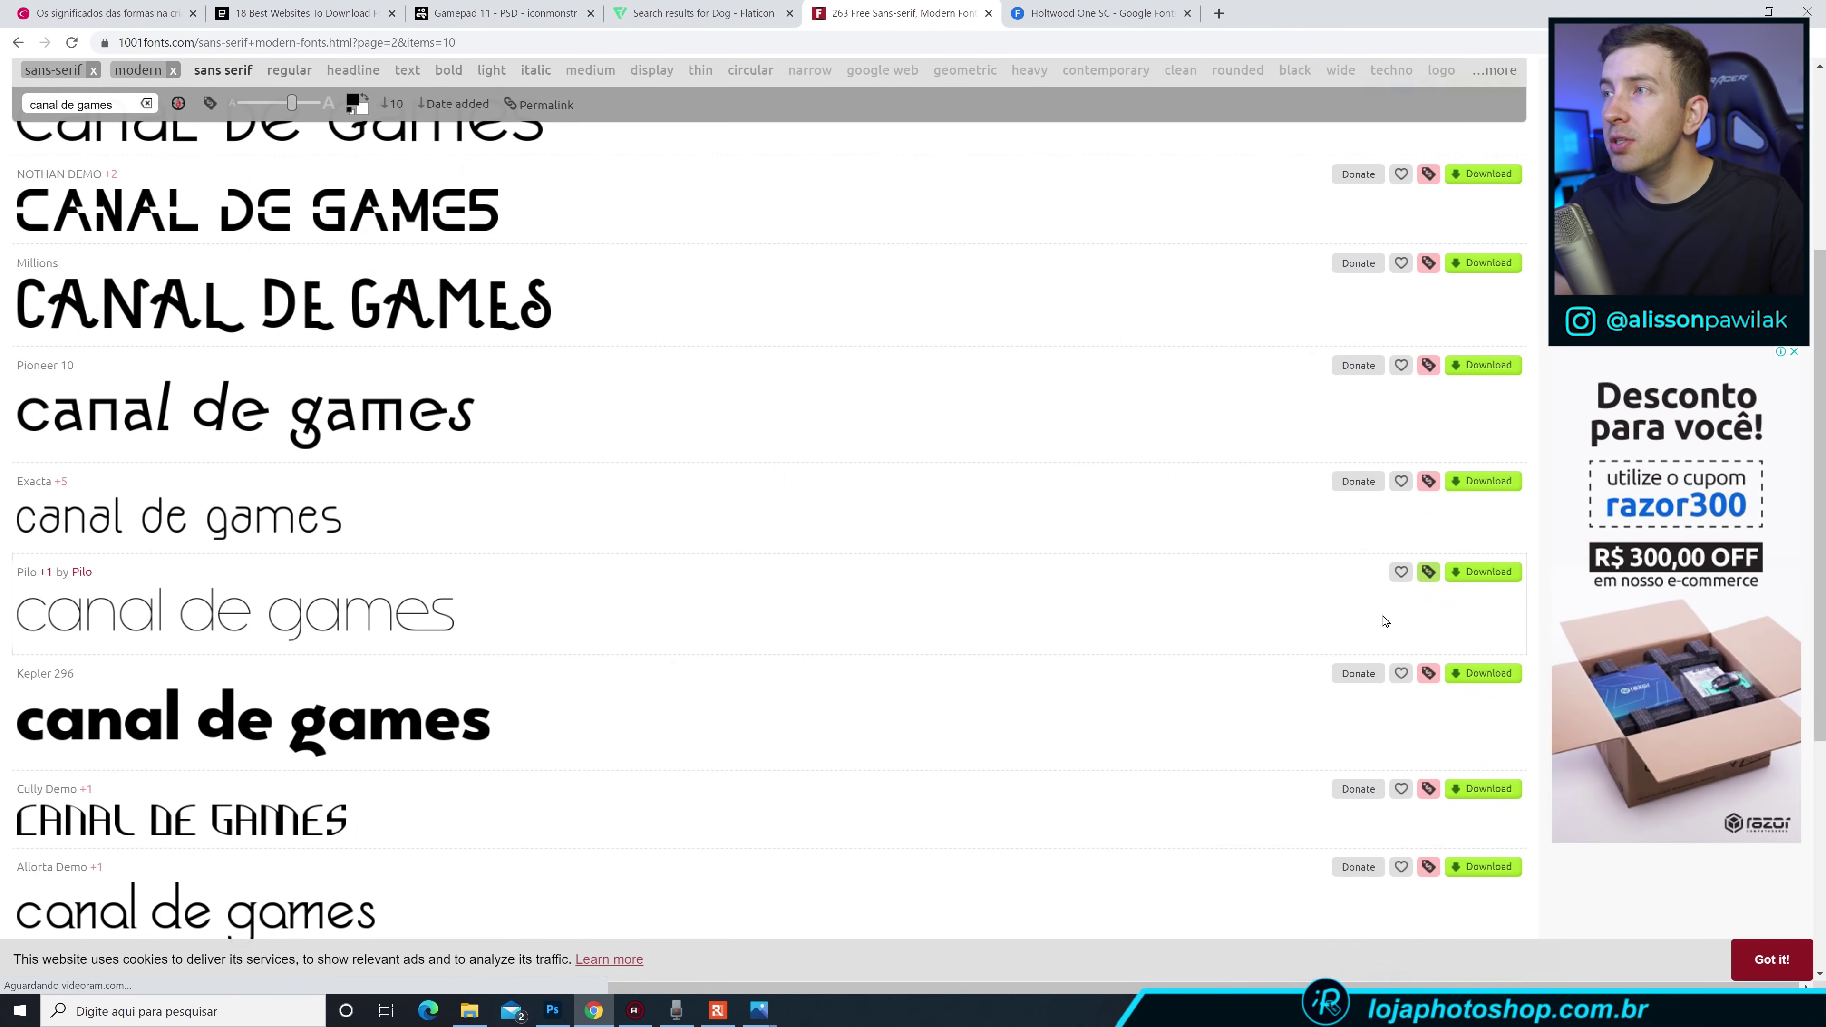
pyautogui.moveTo(1428, 572)
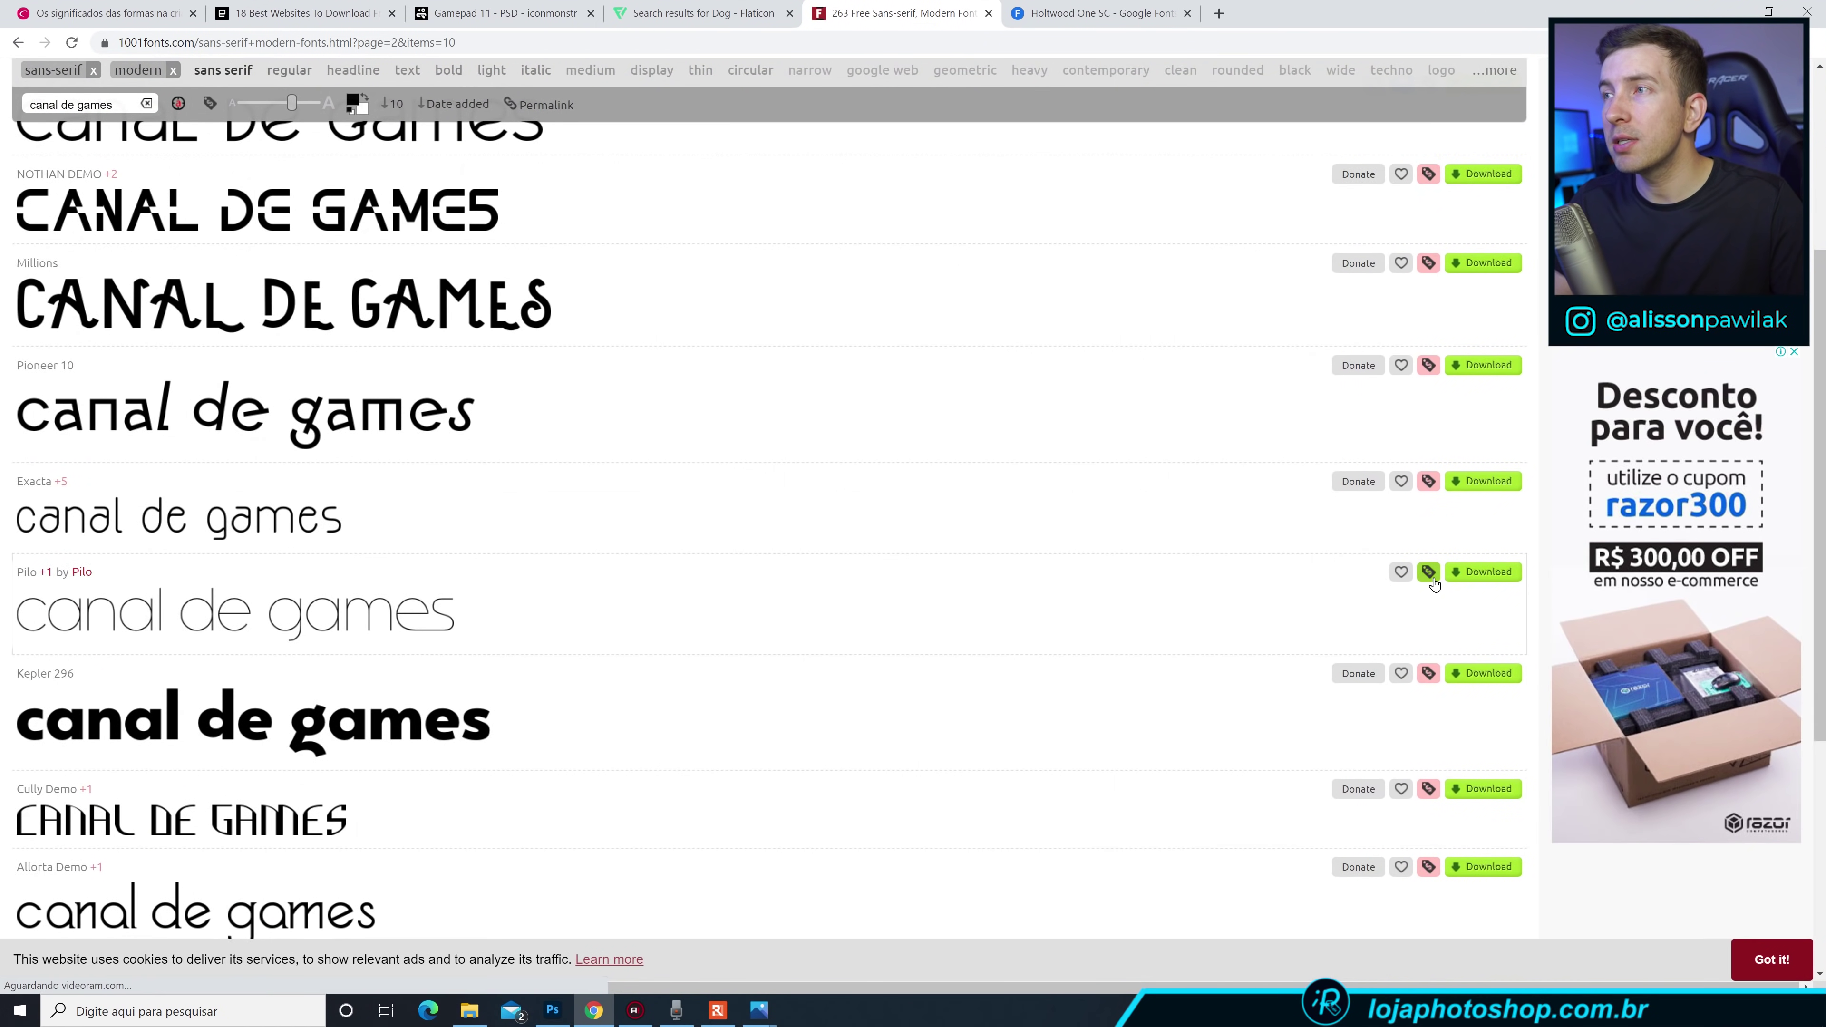
pyautogui.scroll(-5, 532, 727)
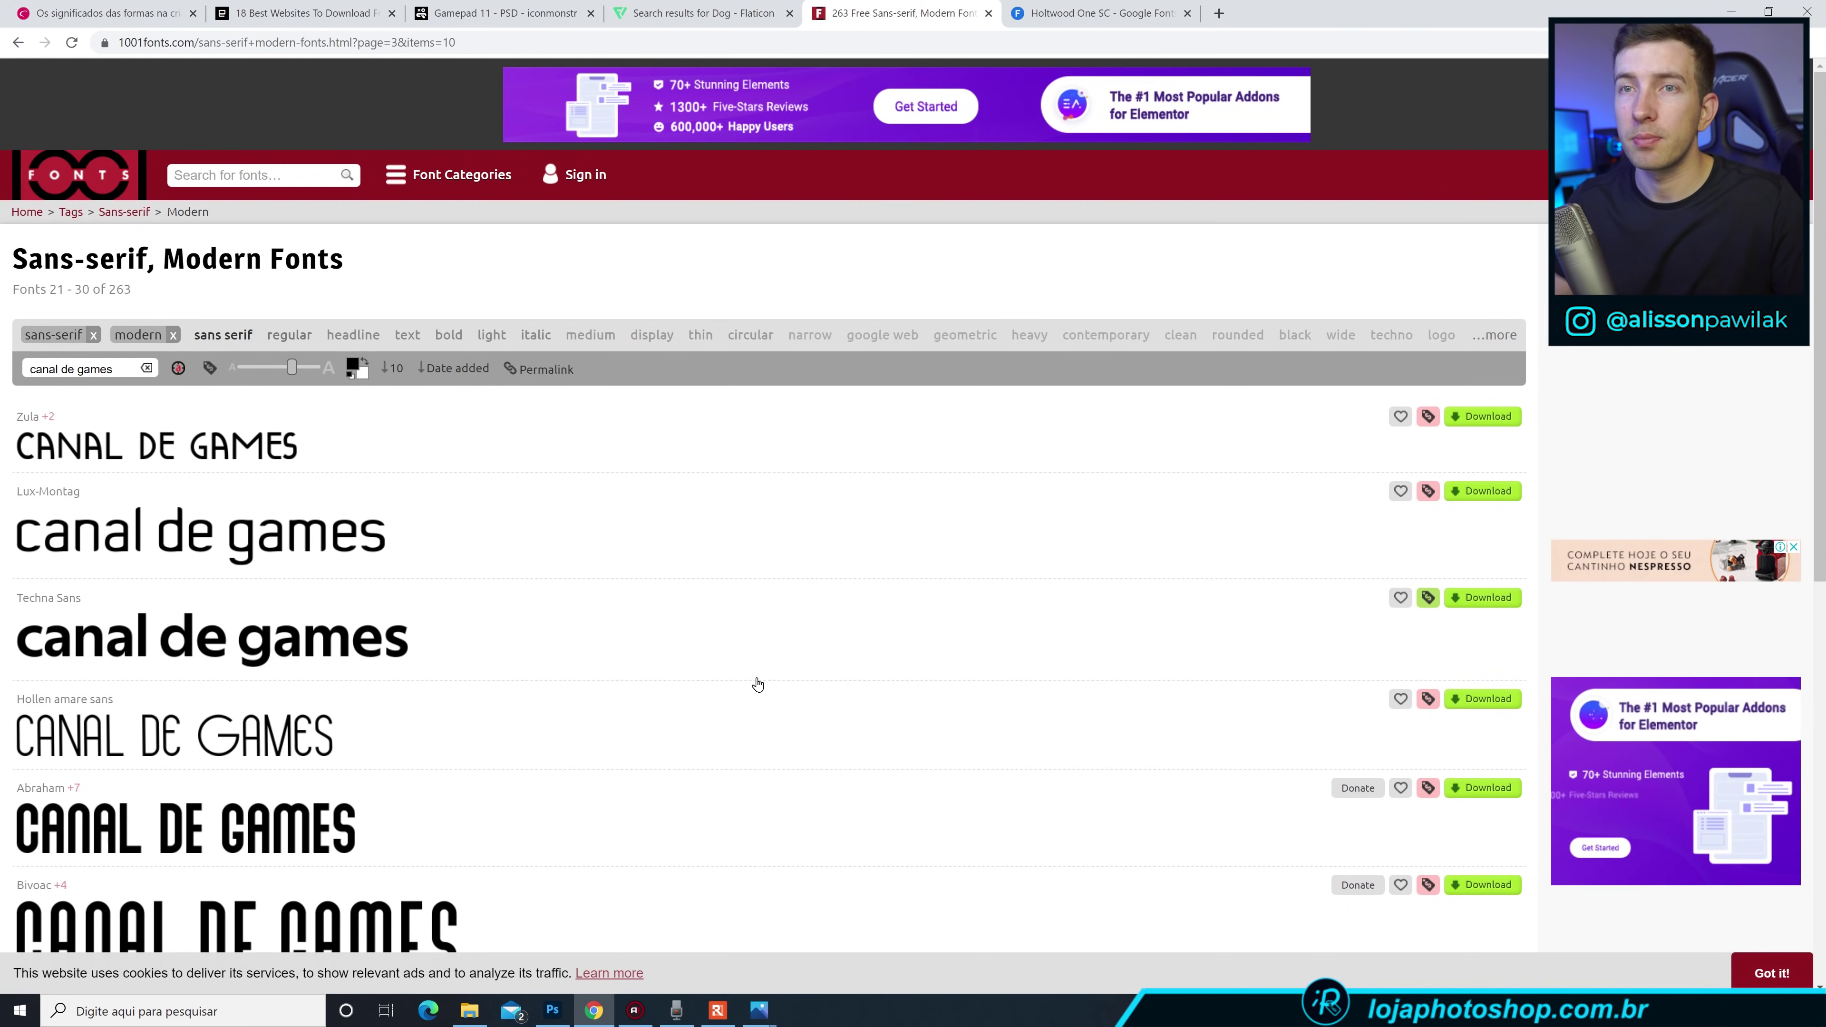
pyautogui.scroll(-5, 757, 683)
pyautogui.scroll(-3, 758, 683)
pyautogui.click(469, 1010)
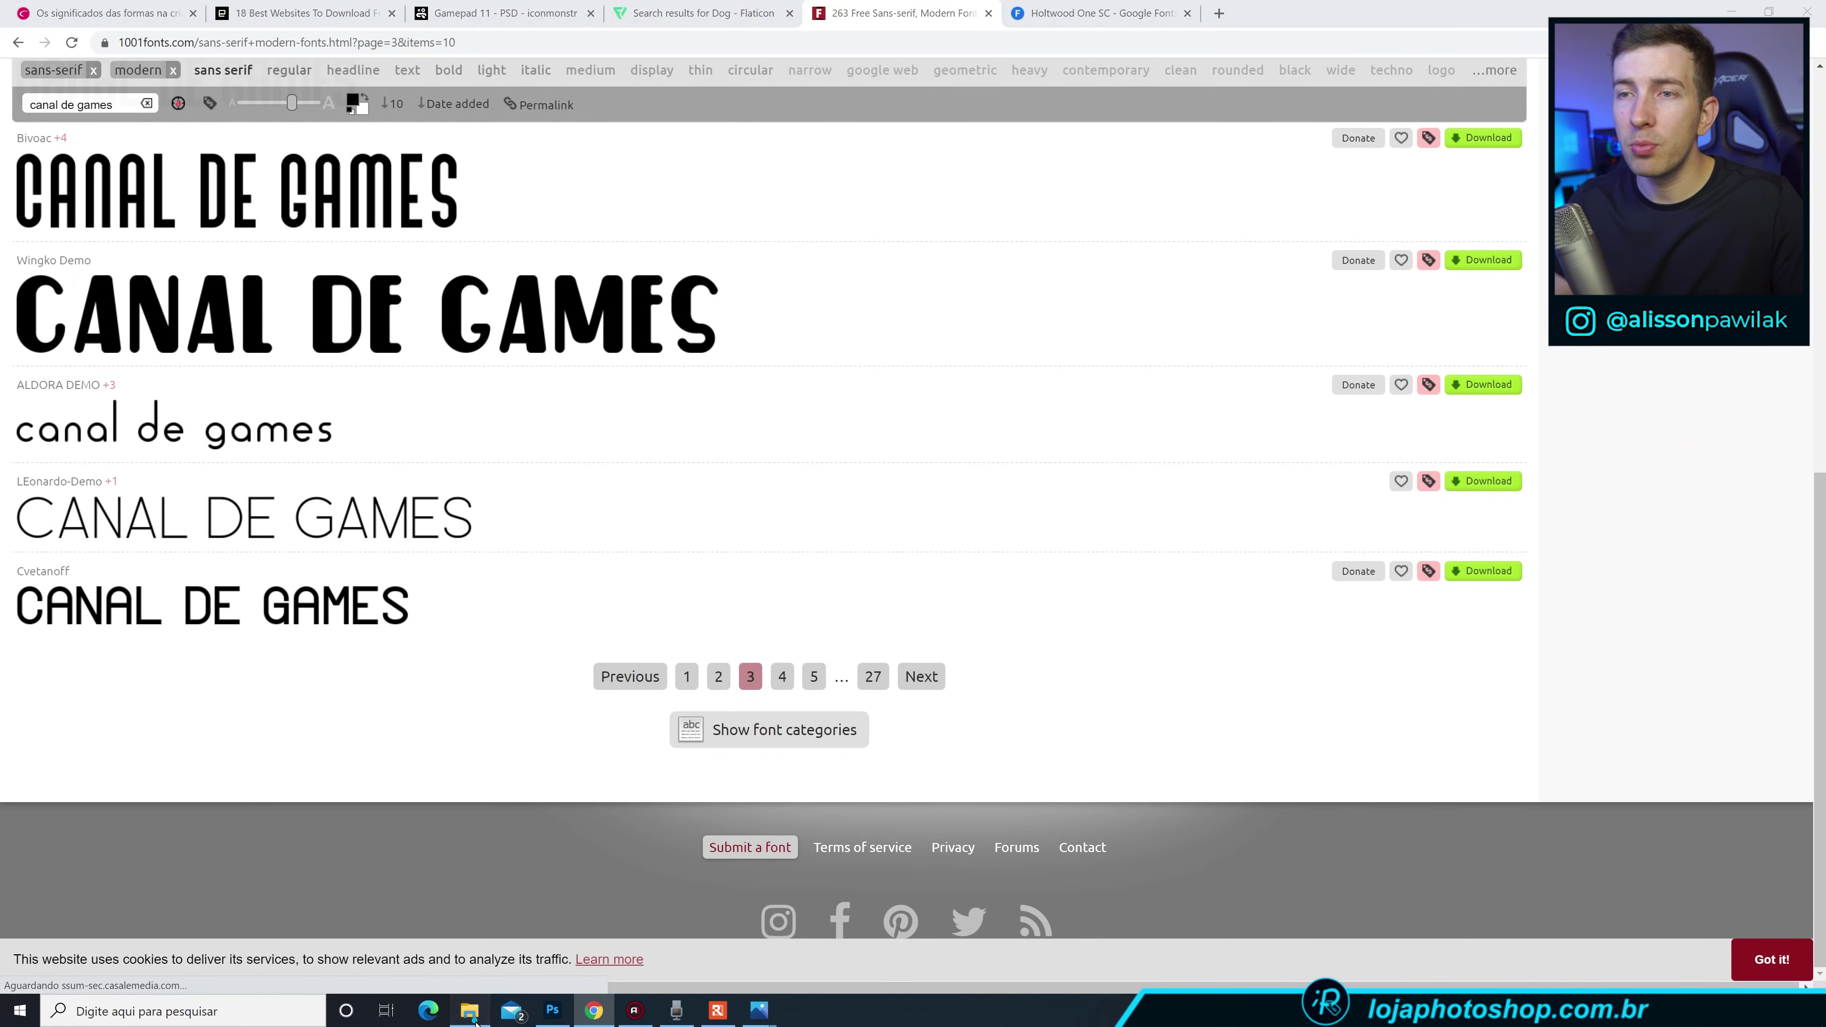
pyautogui.doubleClick(415, 230)
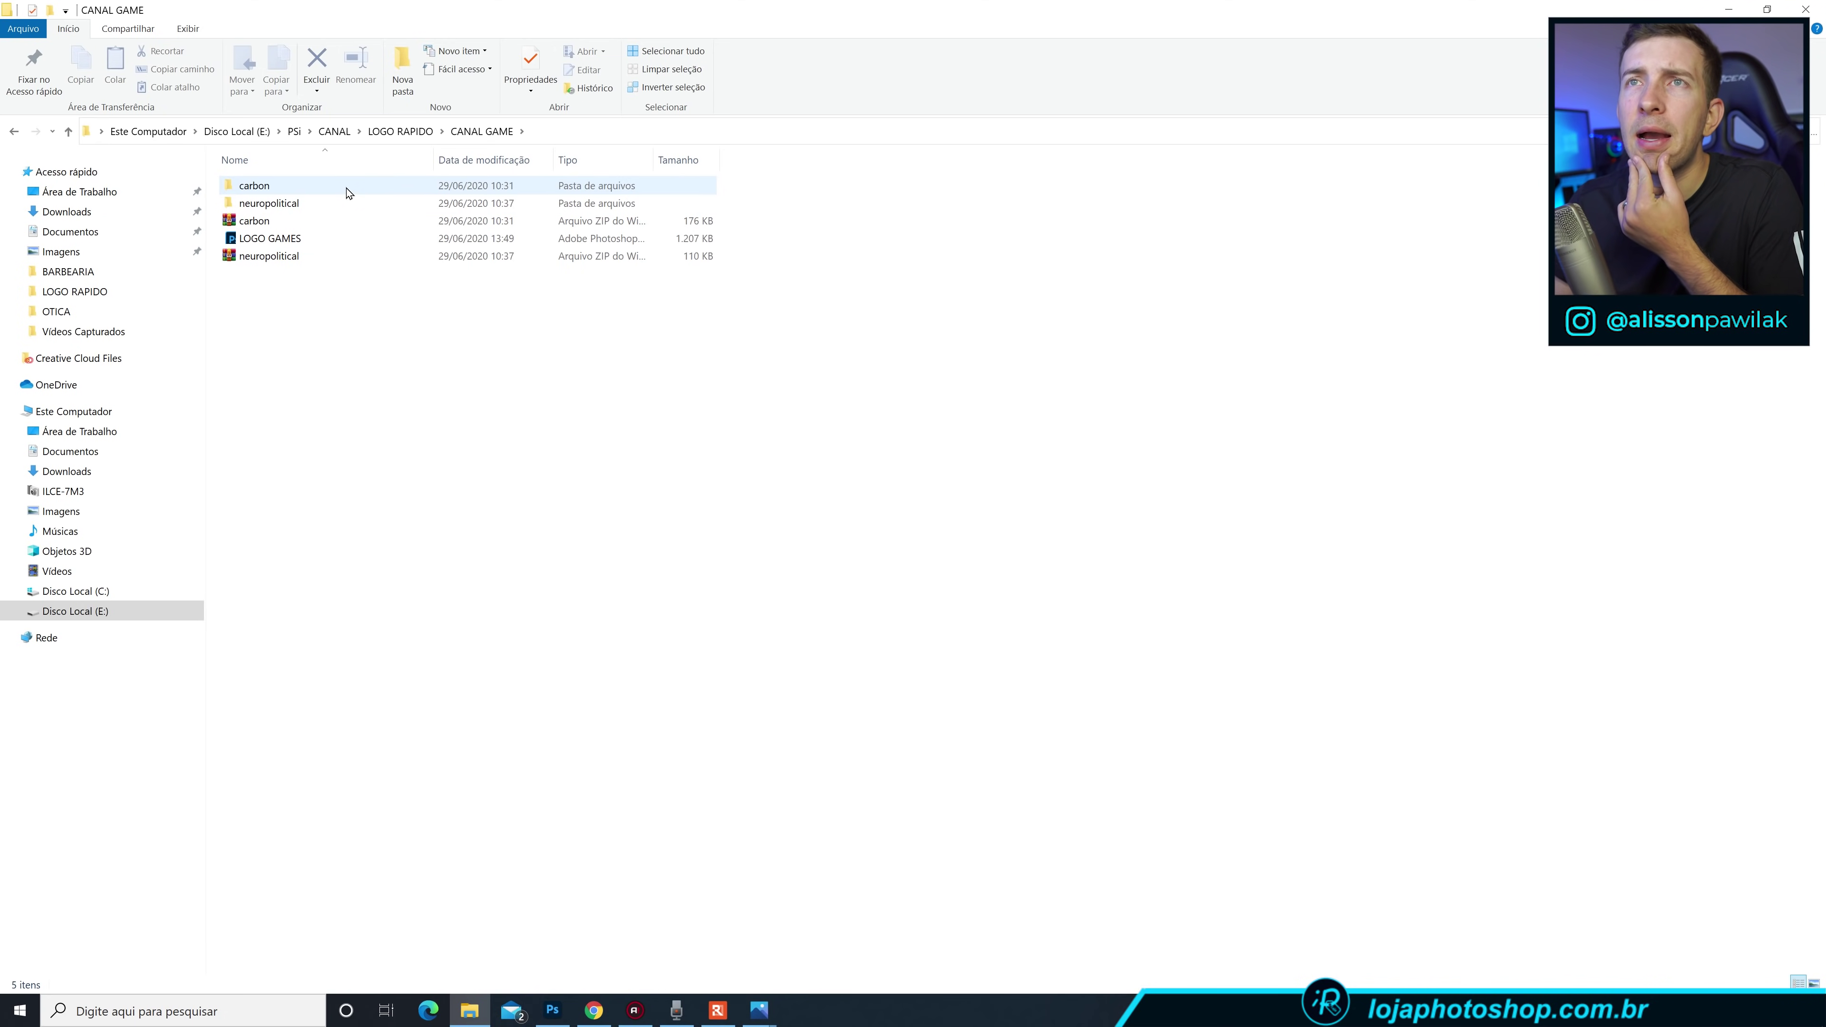
# Look inside the carbon font folder, then return to 1001 Fonts results page 3.
pyautogui.doubleClick(351, 187)
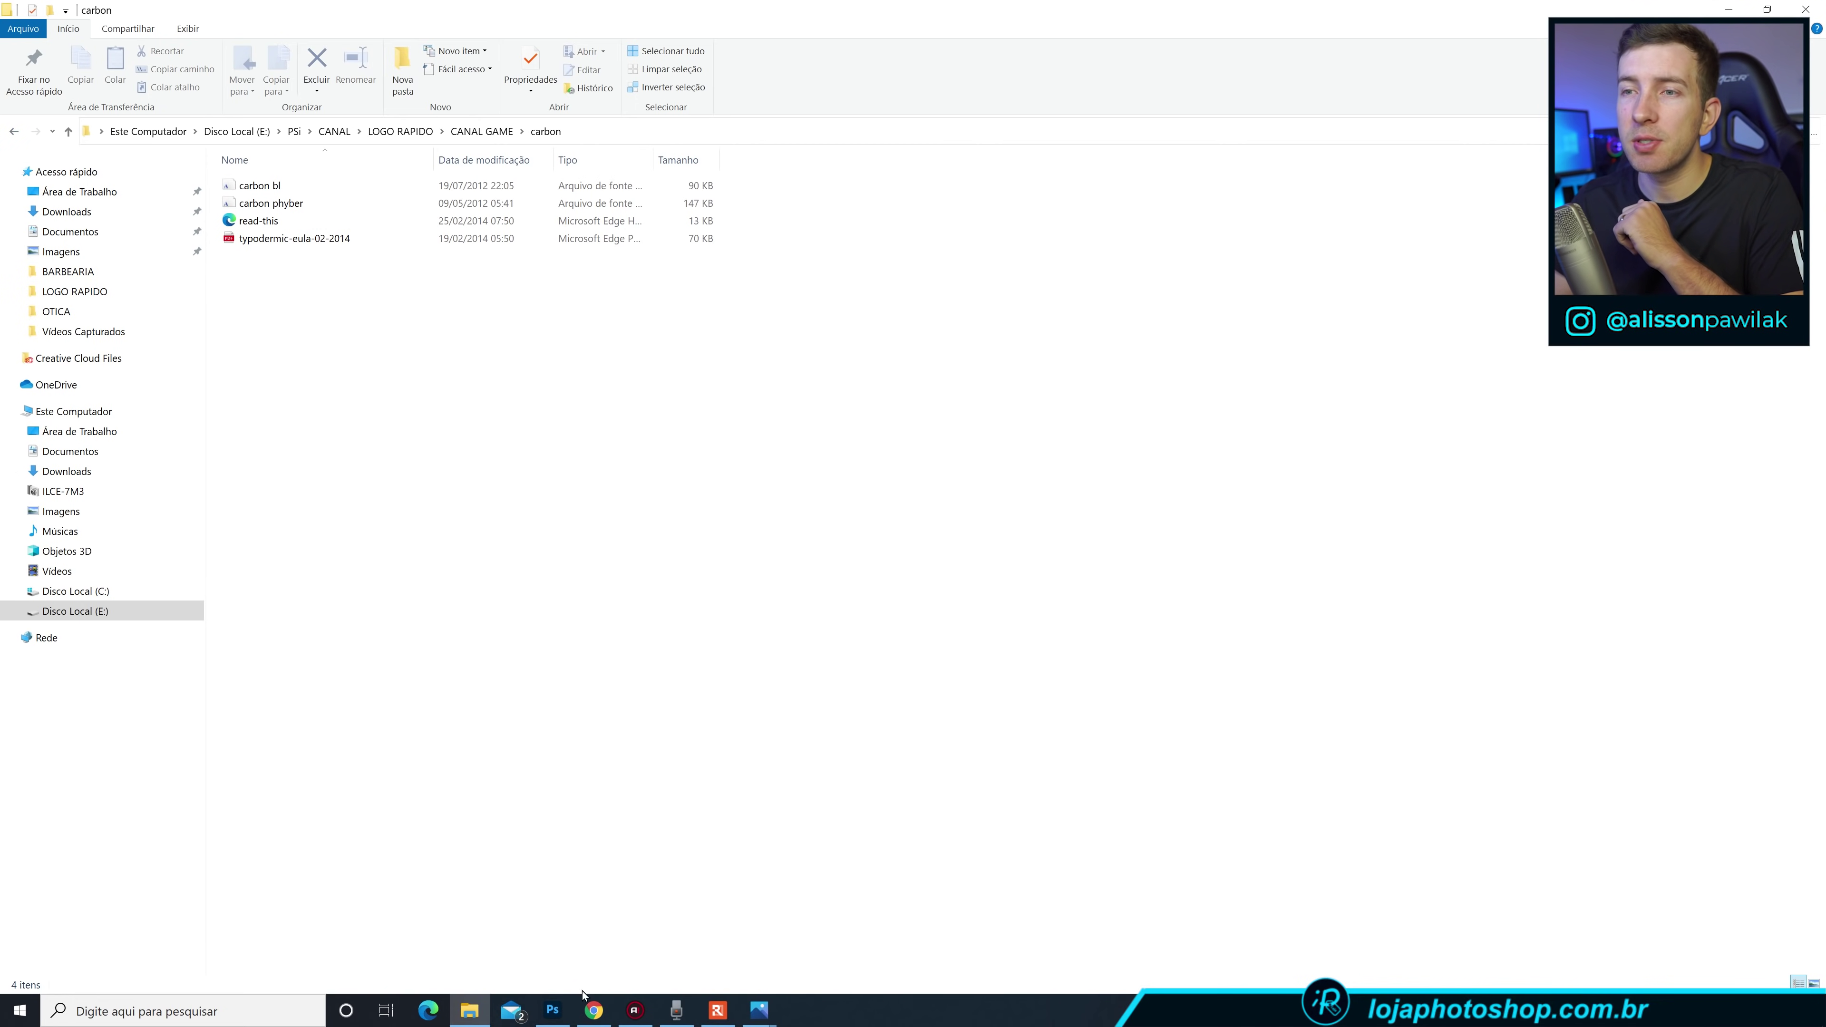
pyautogui.click(593, 1011)
pyautogui.scroll(10, 1413, 597)
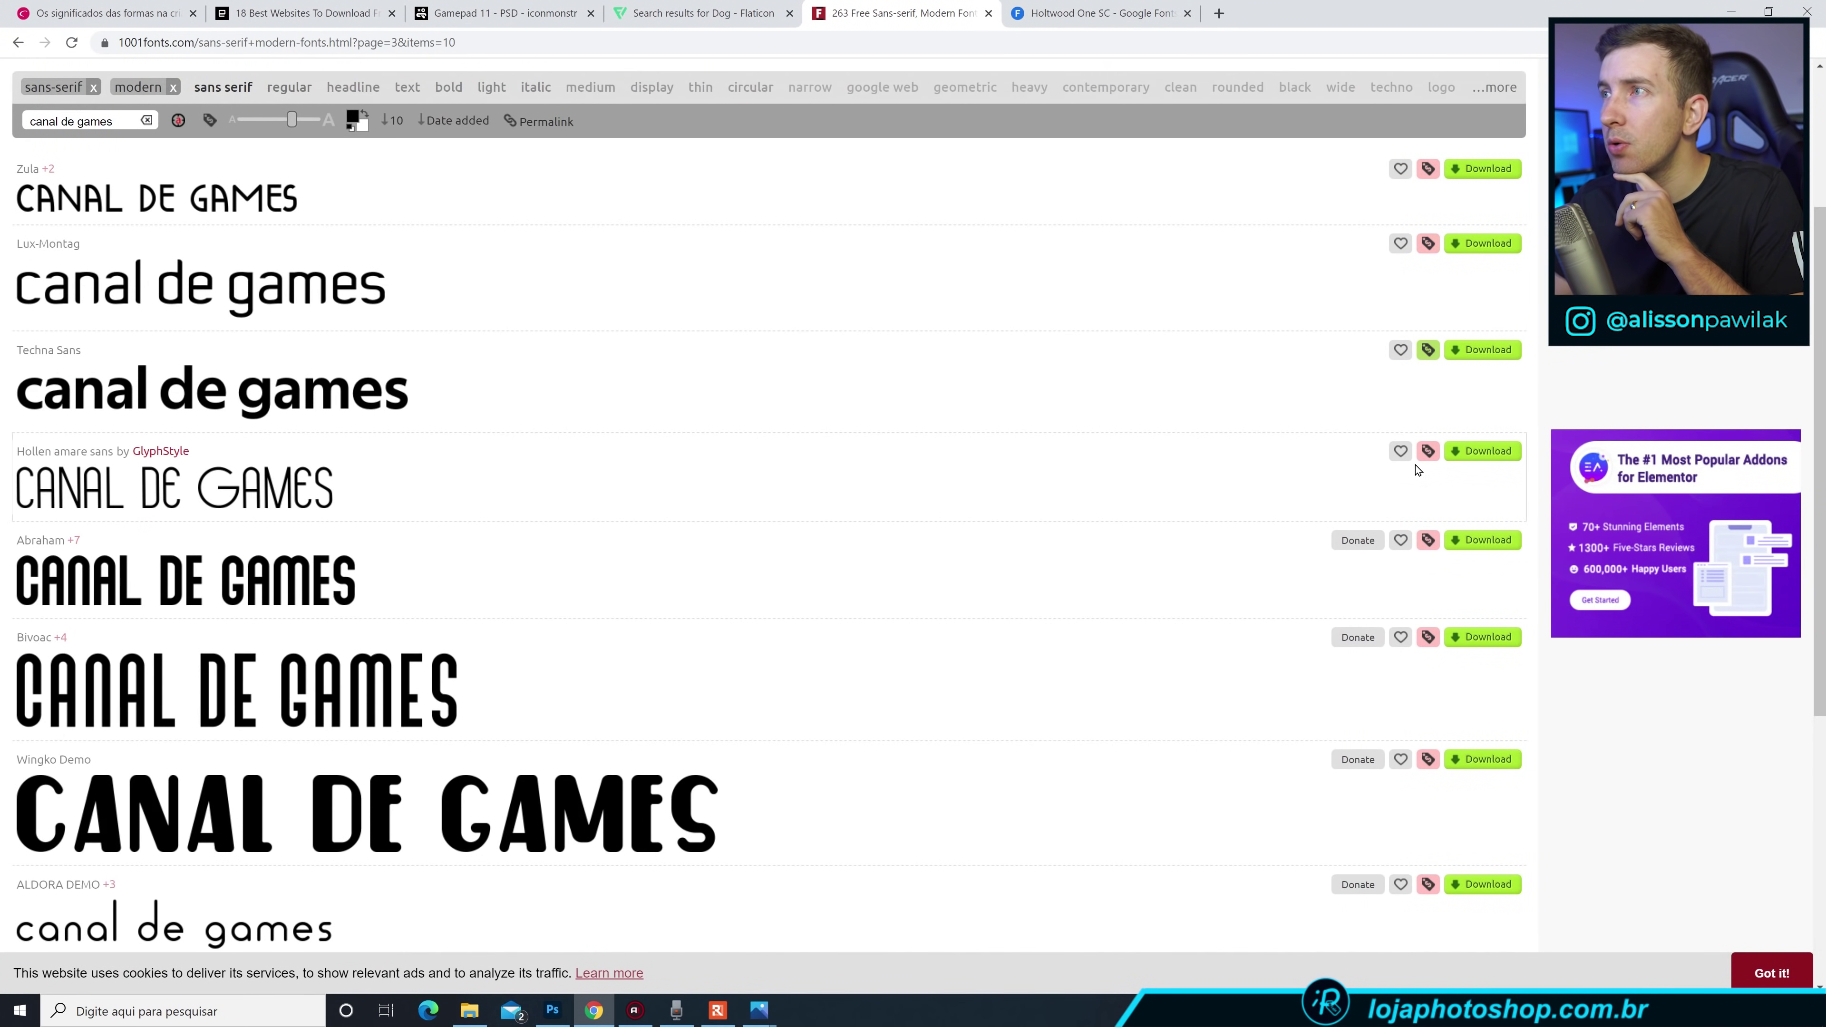
# Save the Techna Sans font as techna-sans.zip in LOGO RAPIDO and show it in its folder.
pyautogui.click(1482, 352)
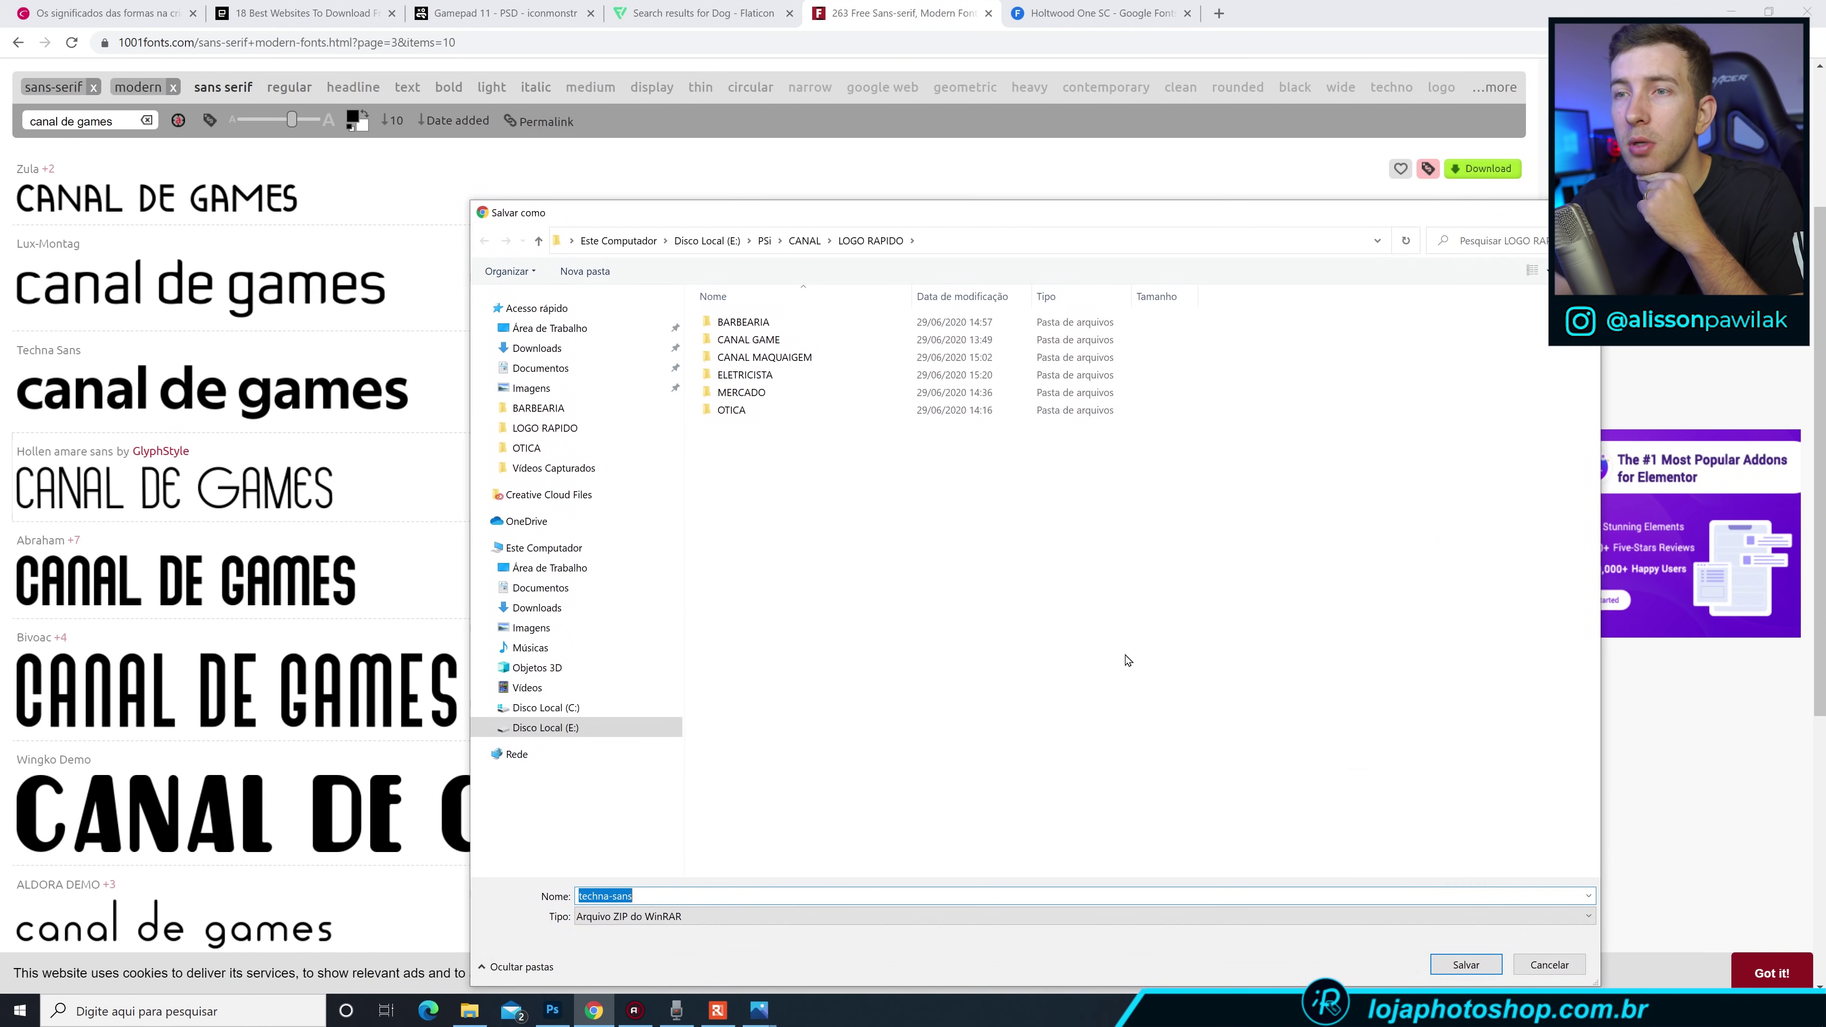
pyautogui.click(1475, 969)
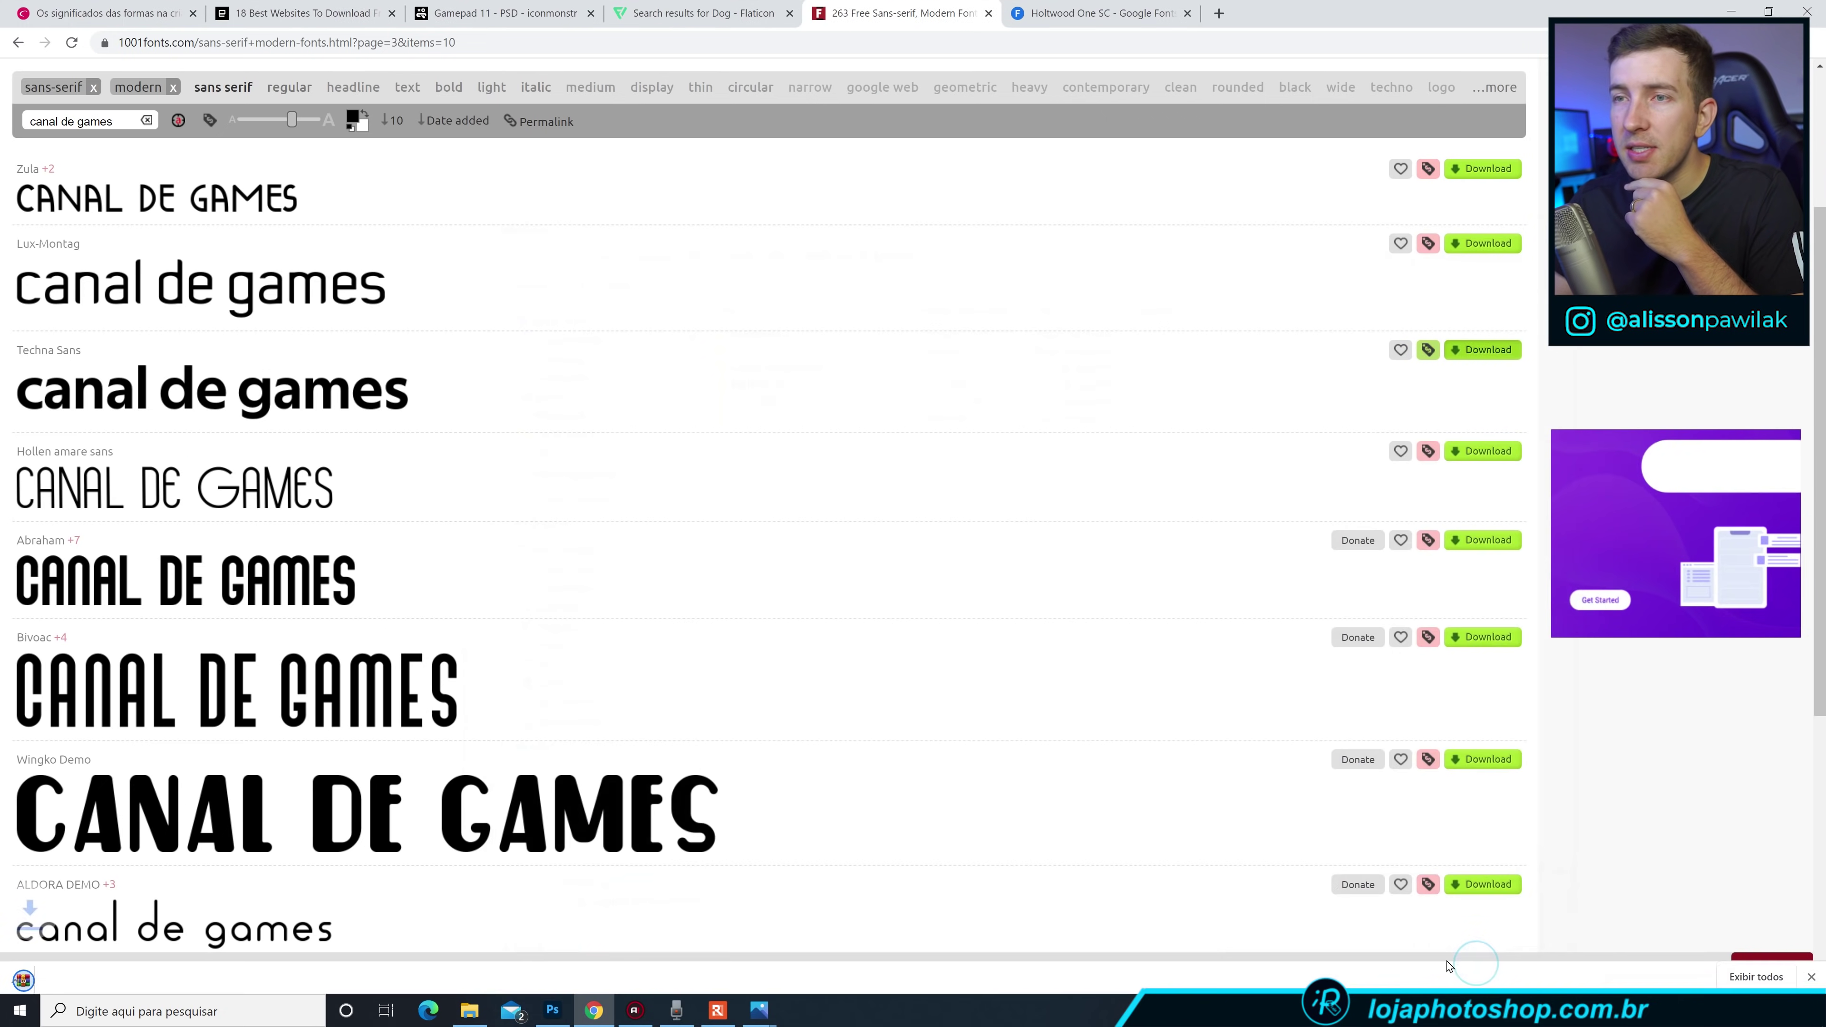
pyautogui.click(173, 975)
pyautogui.click(208, 917)
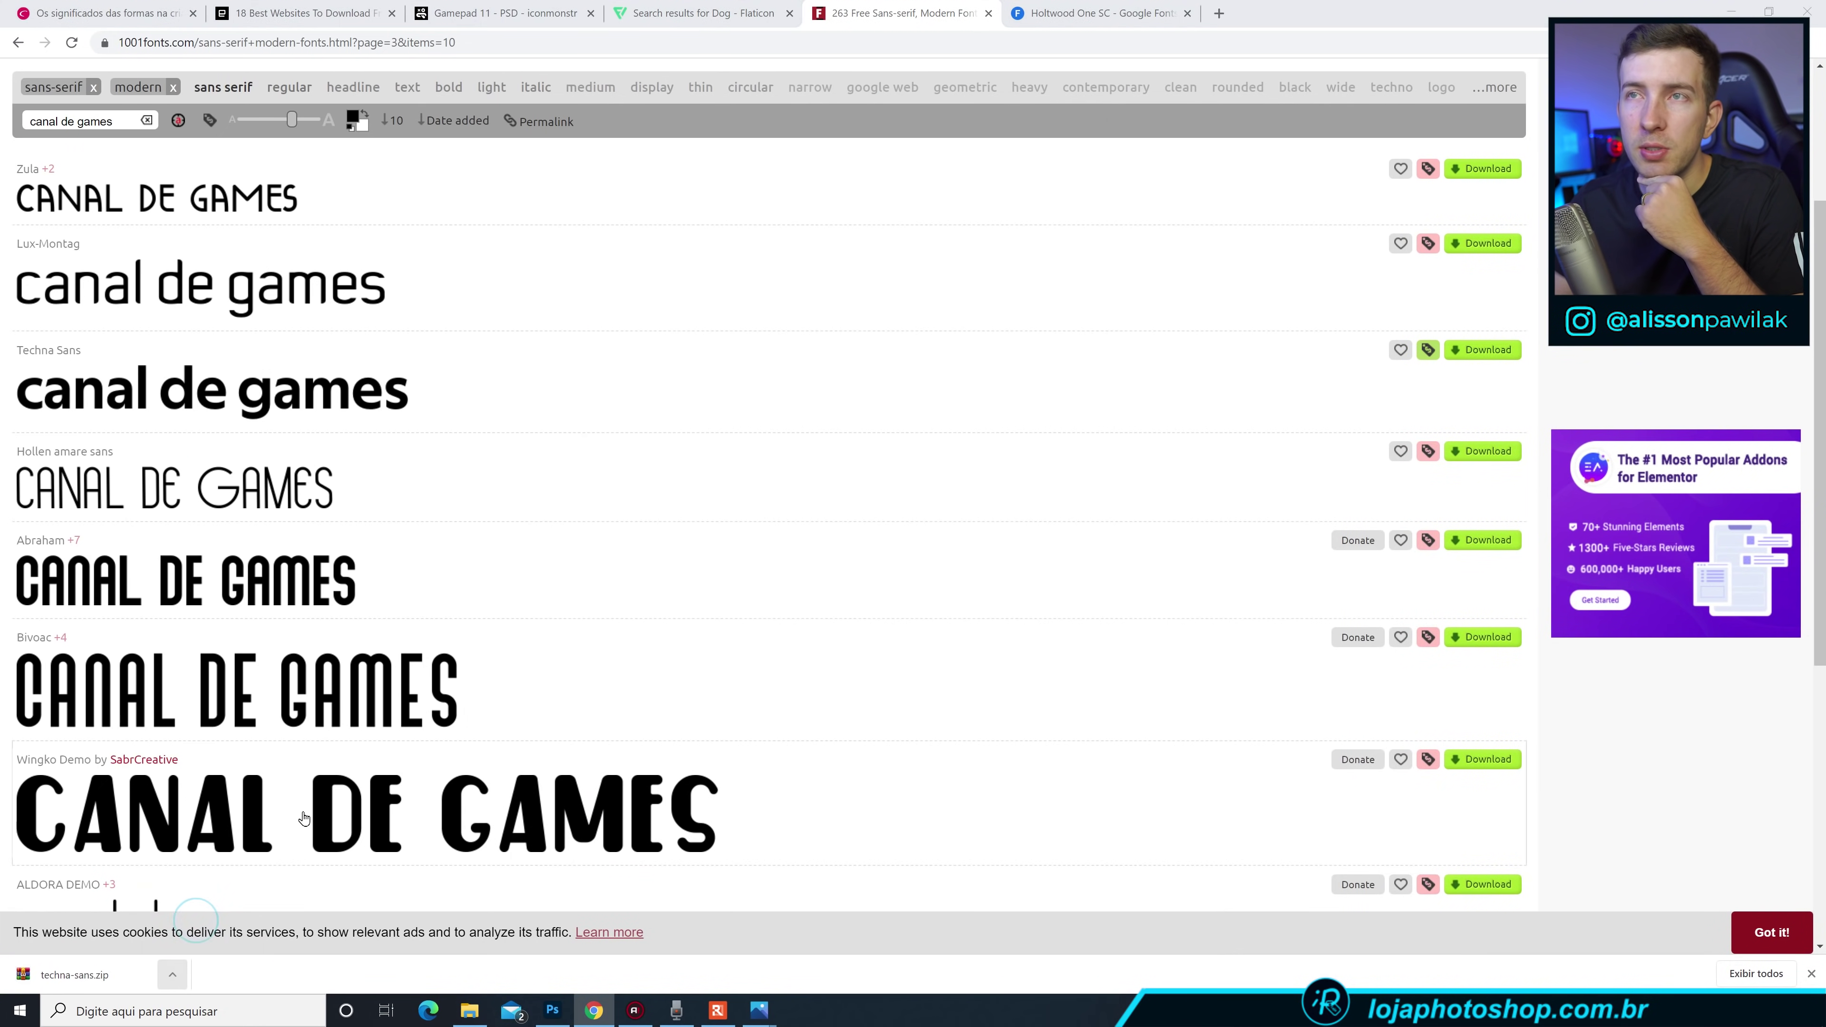
# Extract techna-sans.zip to a techna-sans folder and install TechnaSans-Regular for all users.
pyautogui.rightClick(325, 389)
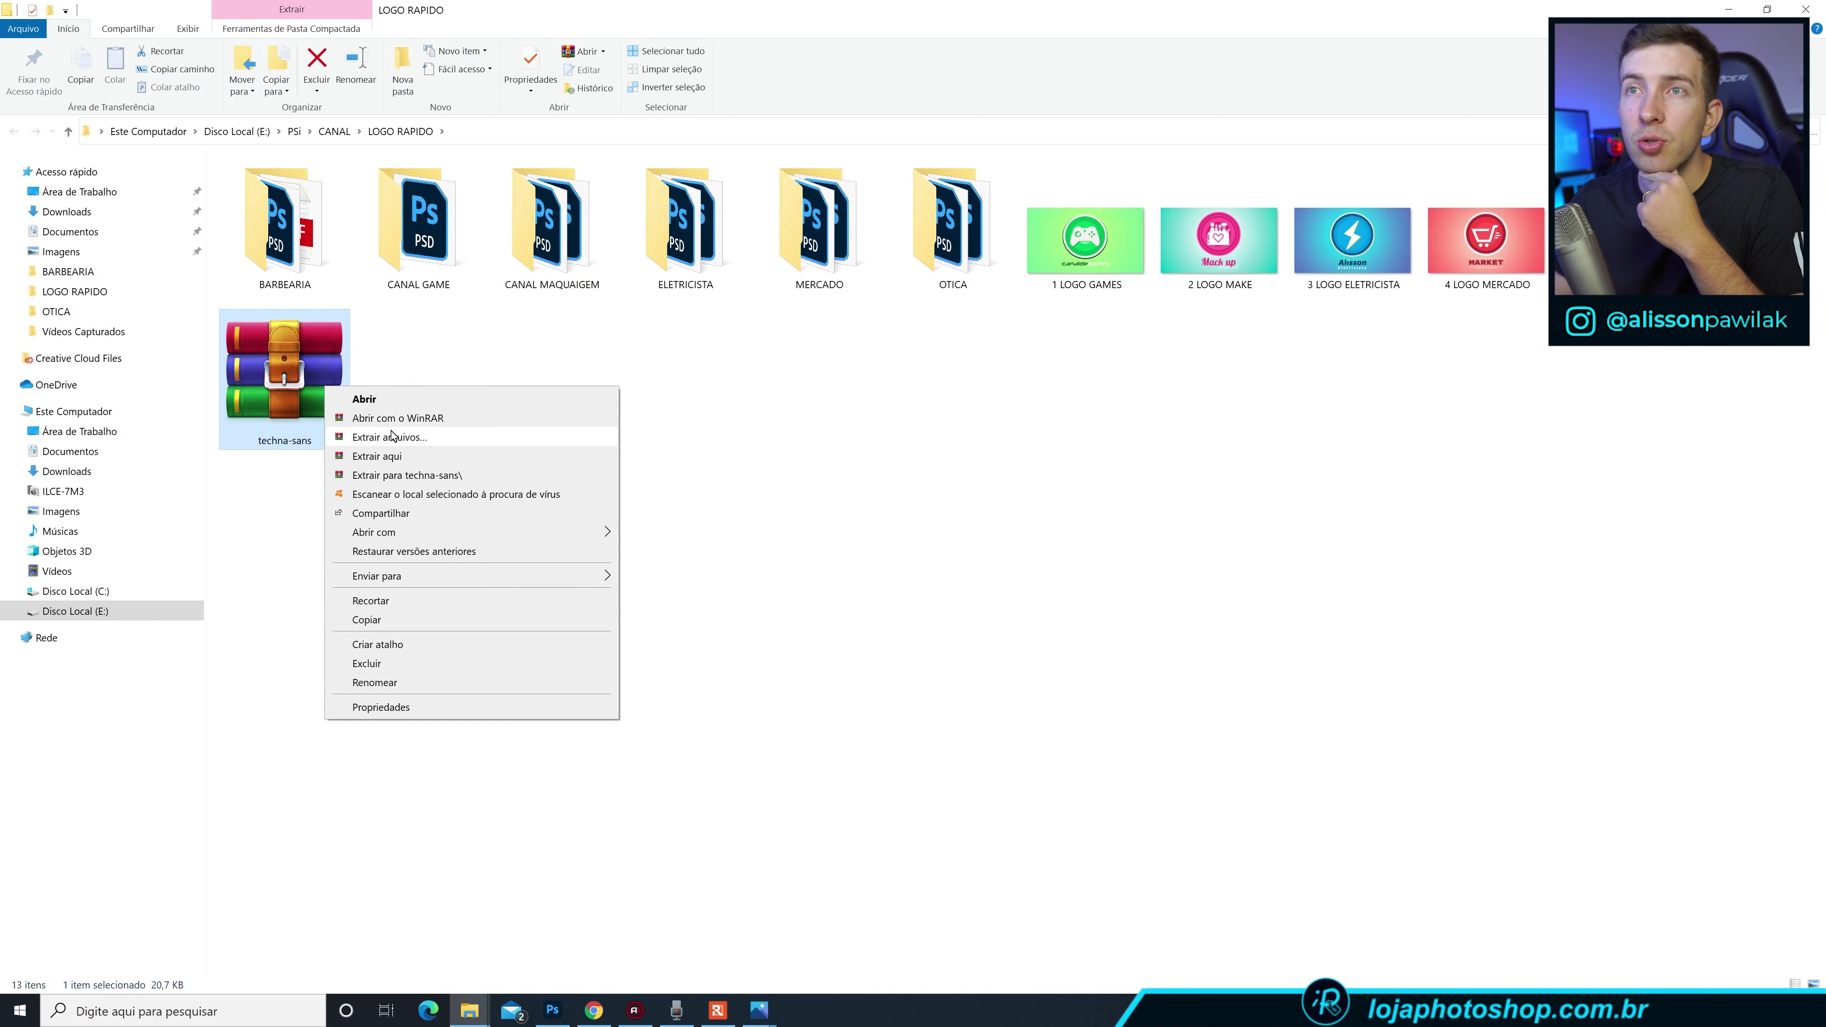
pyautogui.click(440, 474)
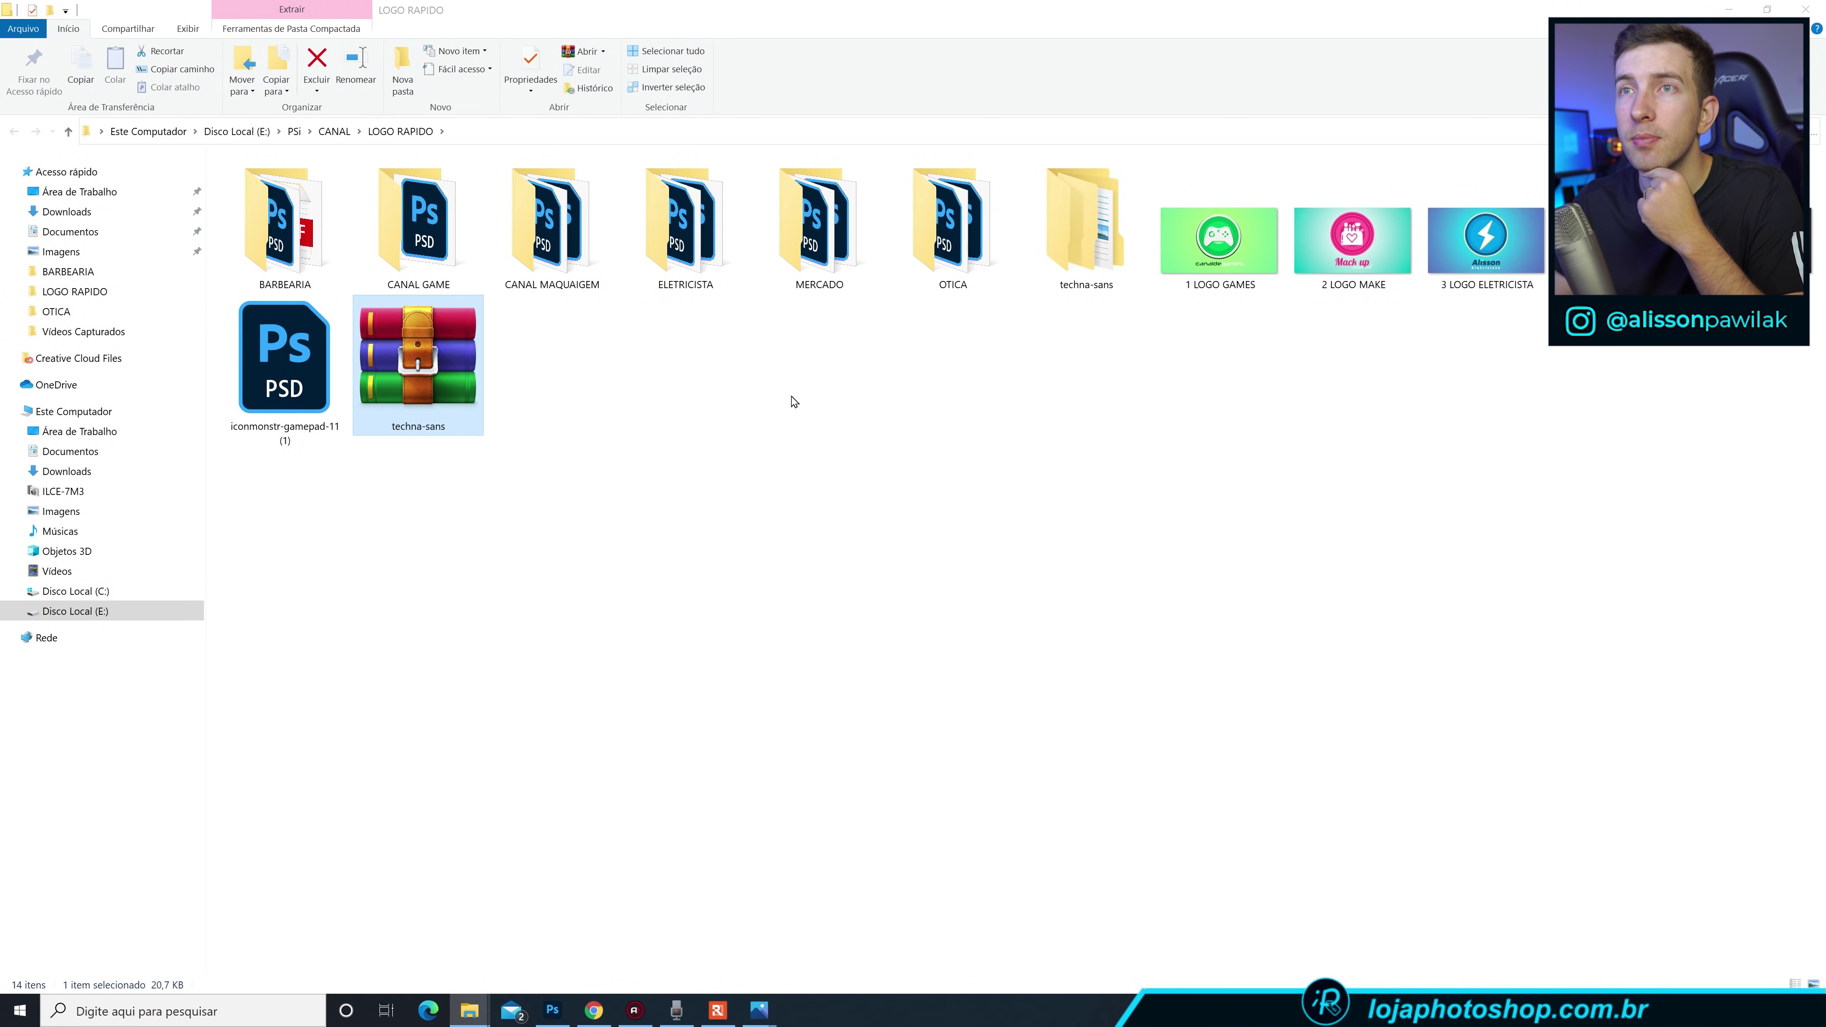
pyautogui.doubleClick(1086, 227)
pyautogui.doubleClick(428, 188)
pyautogui.click(420, 203)
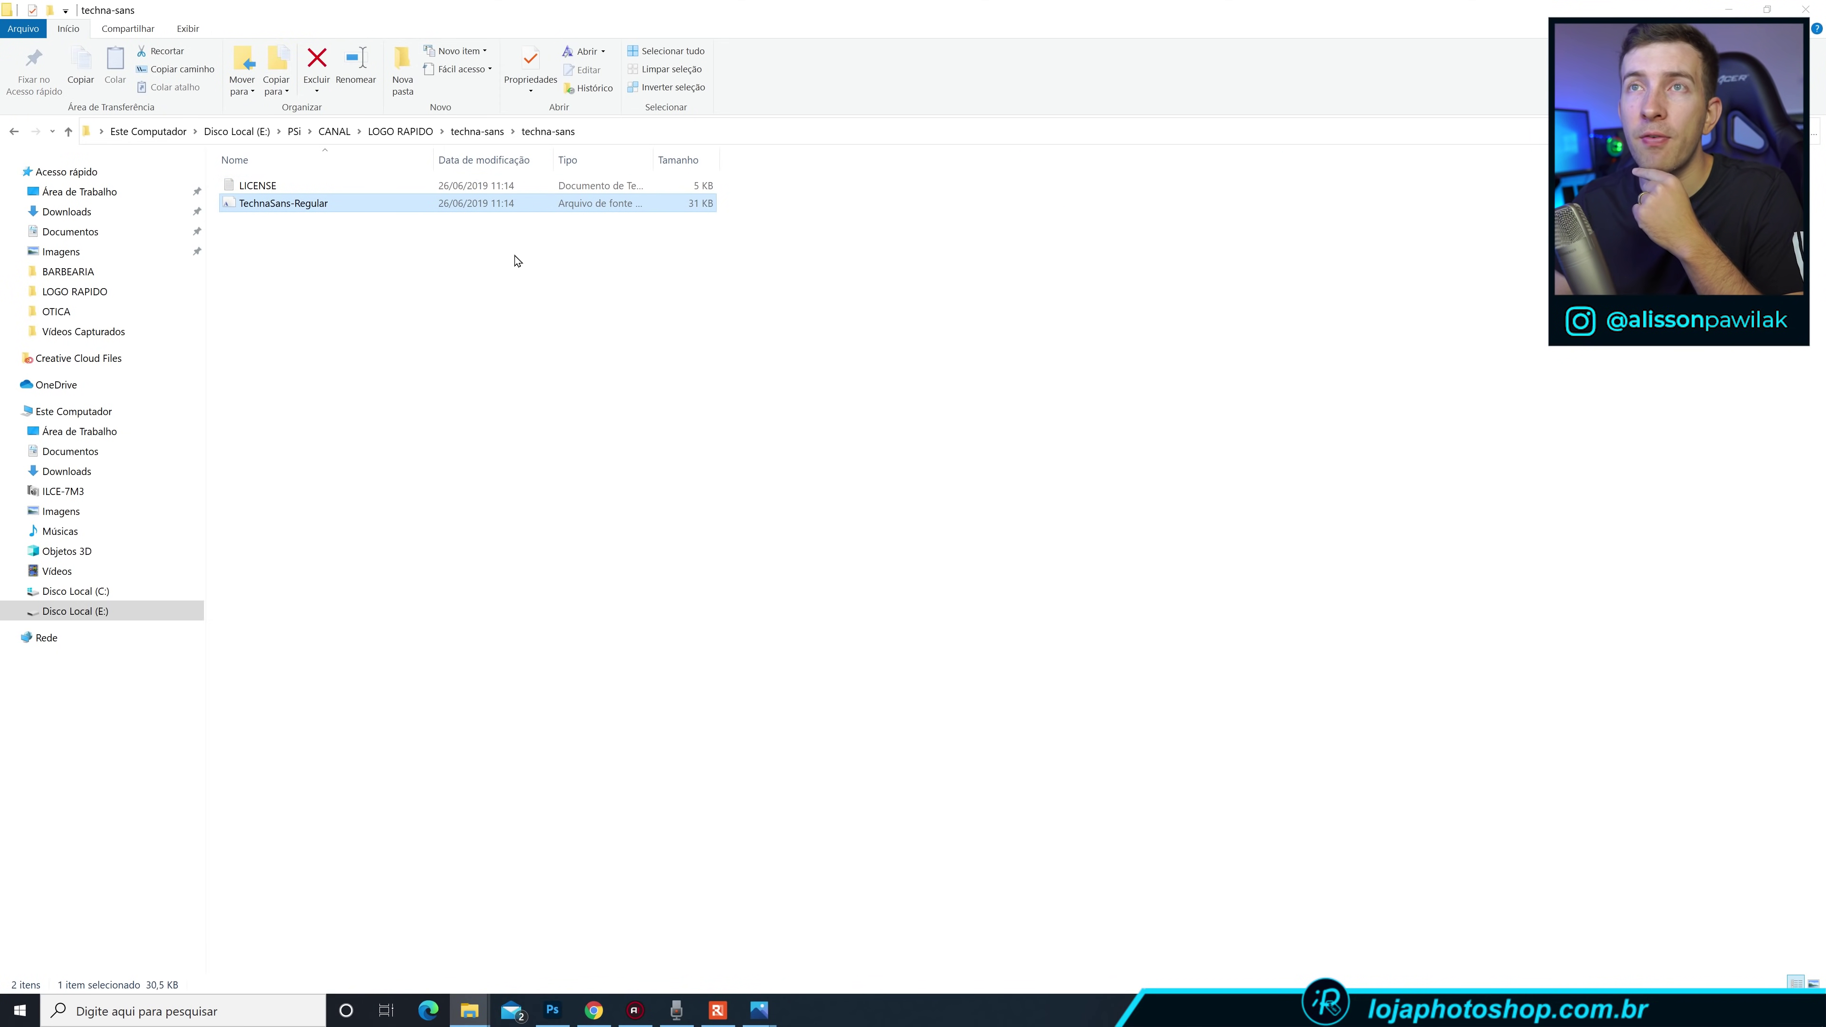
pyautogui.rightClick(313, 208)
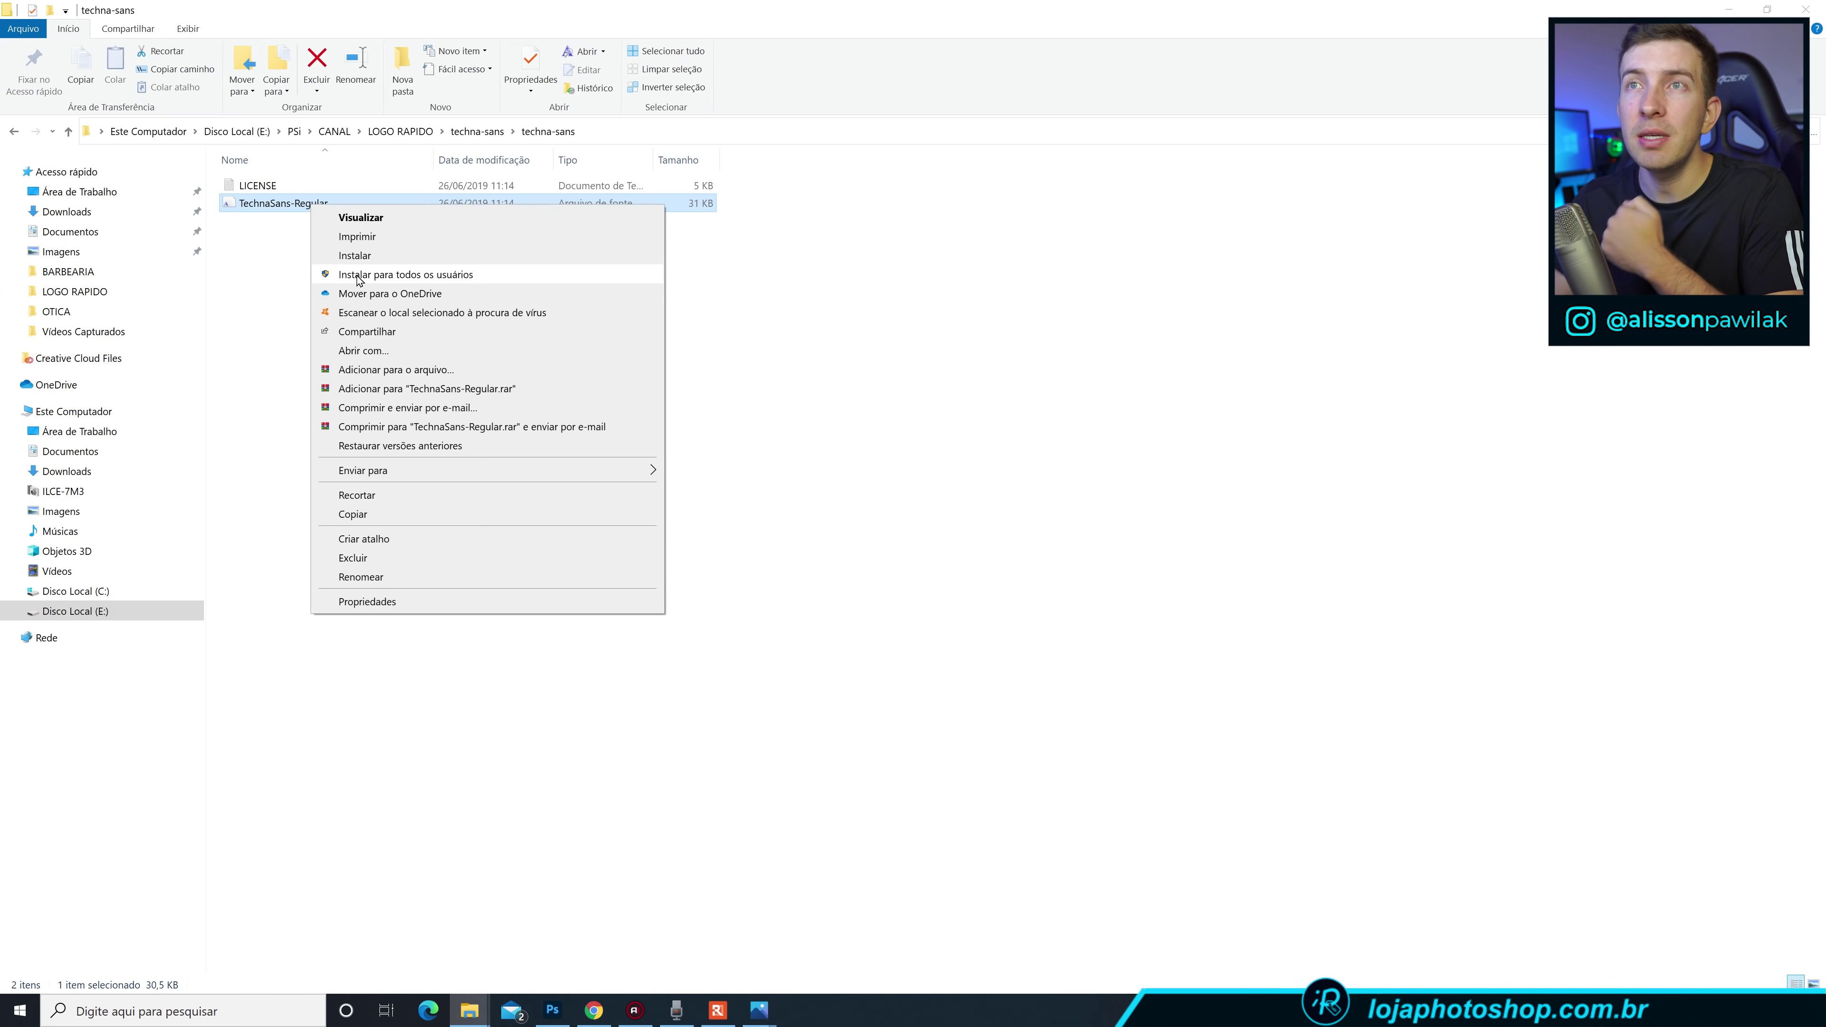
pyautogui.click(766, 309)
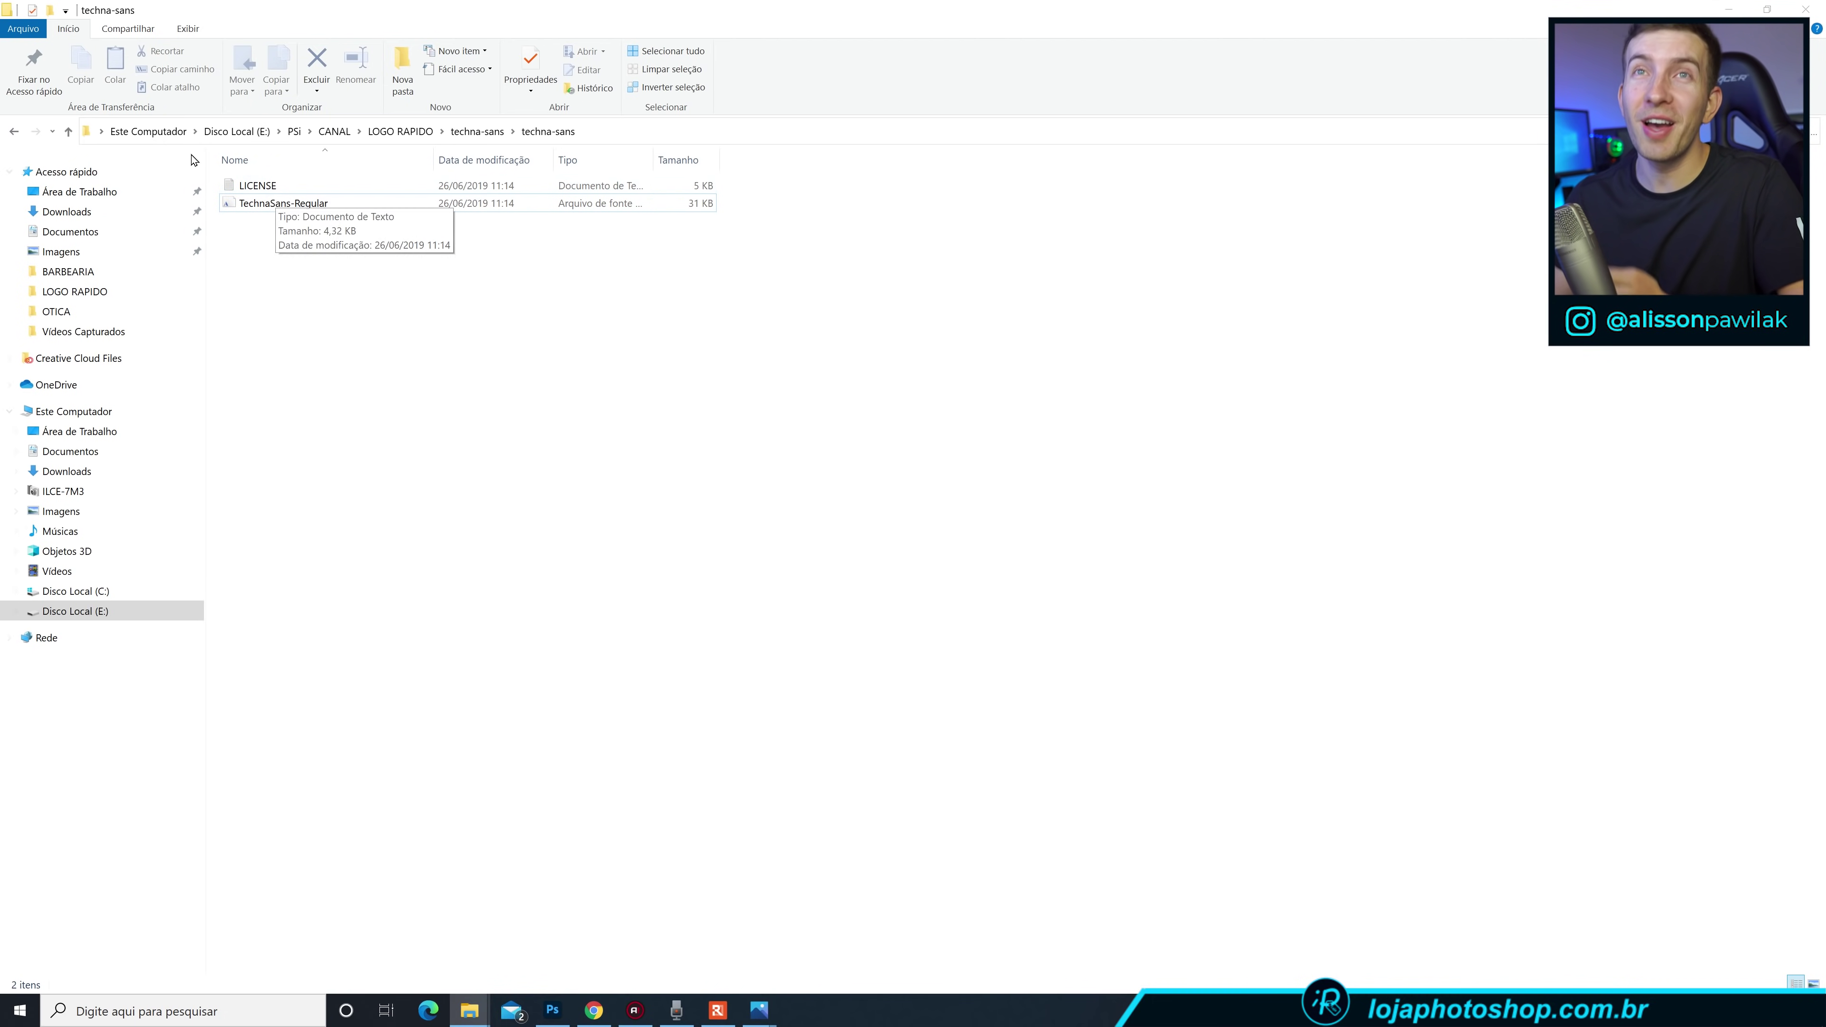
# Navigate back up to LOGO RAPIDO and open the CANAL GAME folder.
pyautogui.click(17, 131)
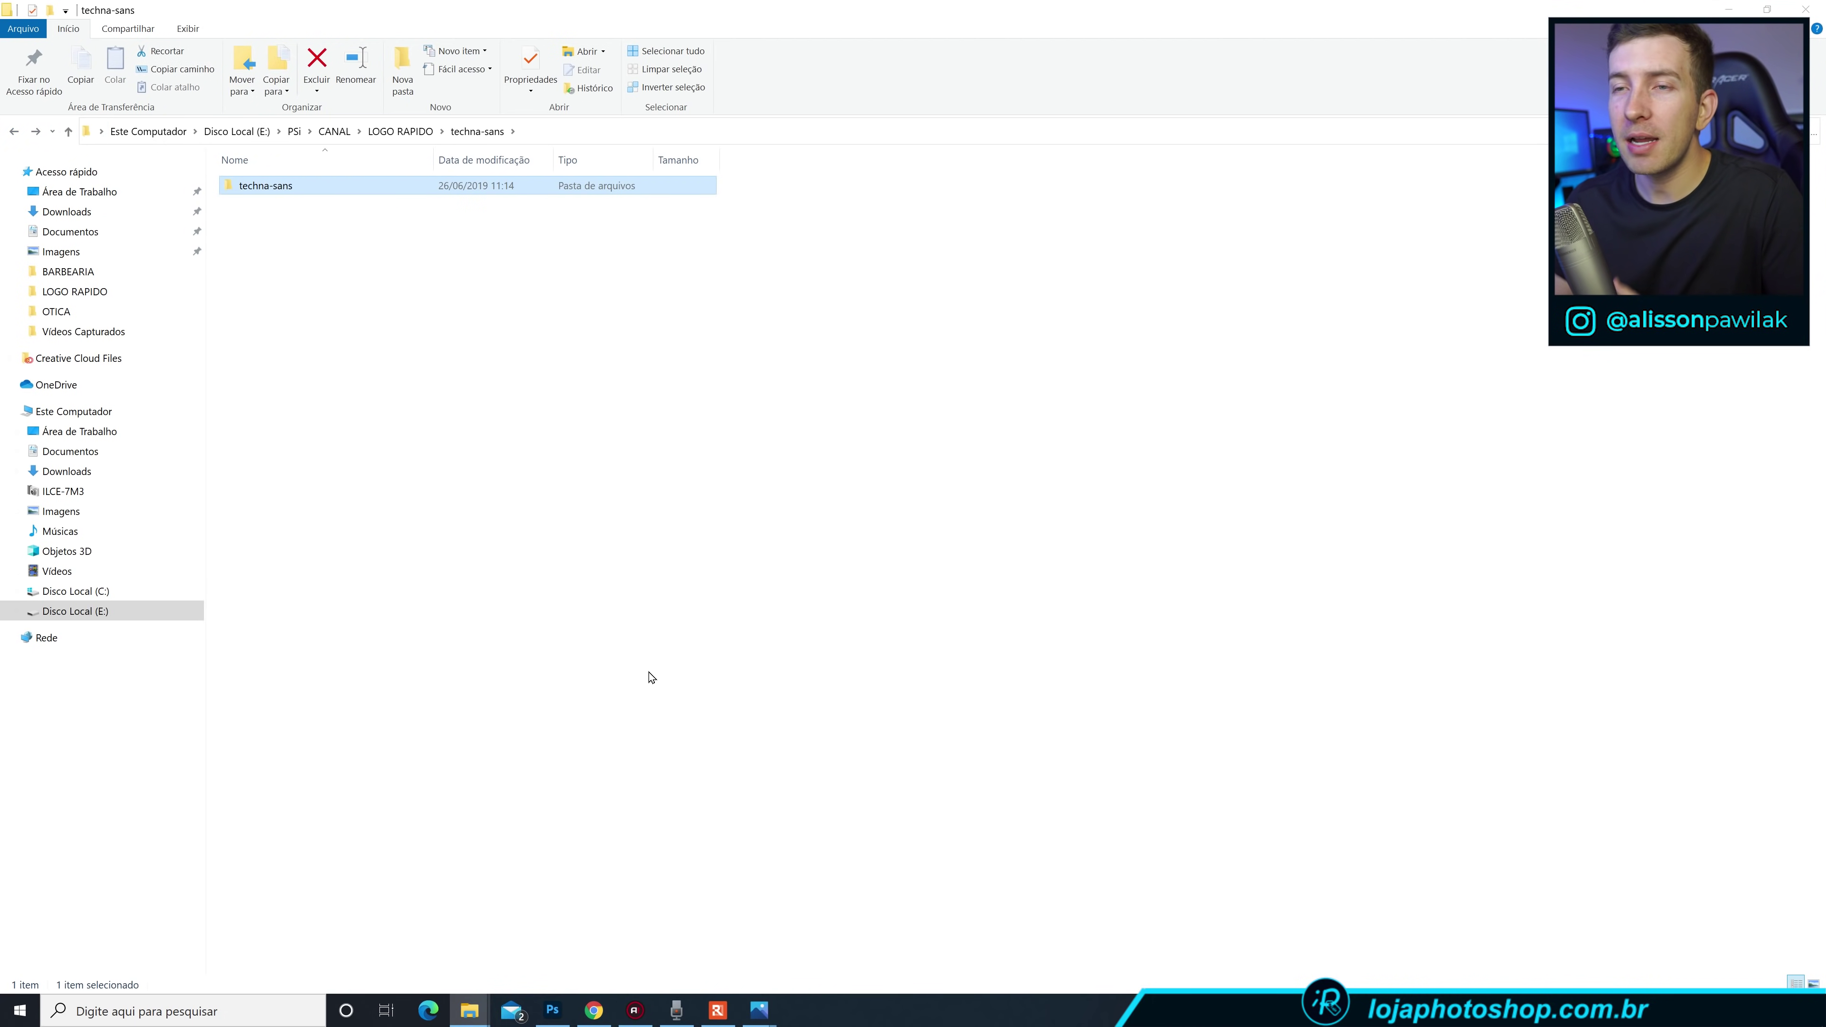
pyautogui.click(3, 130)
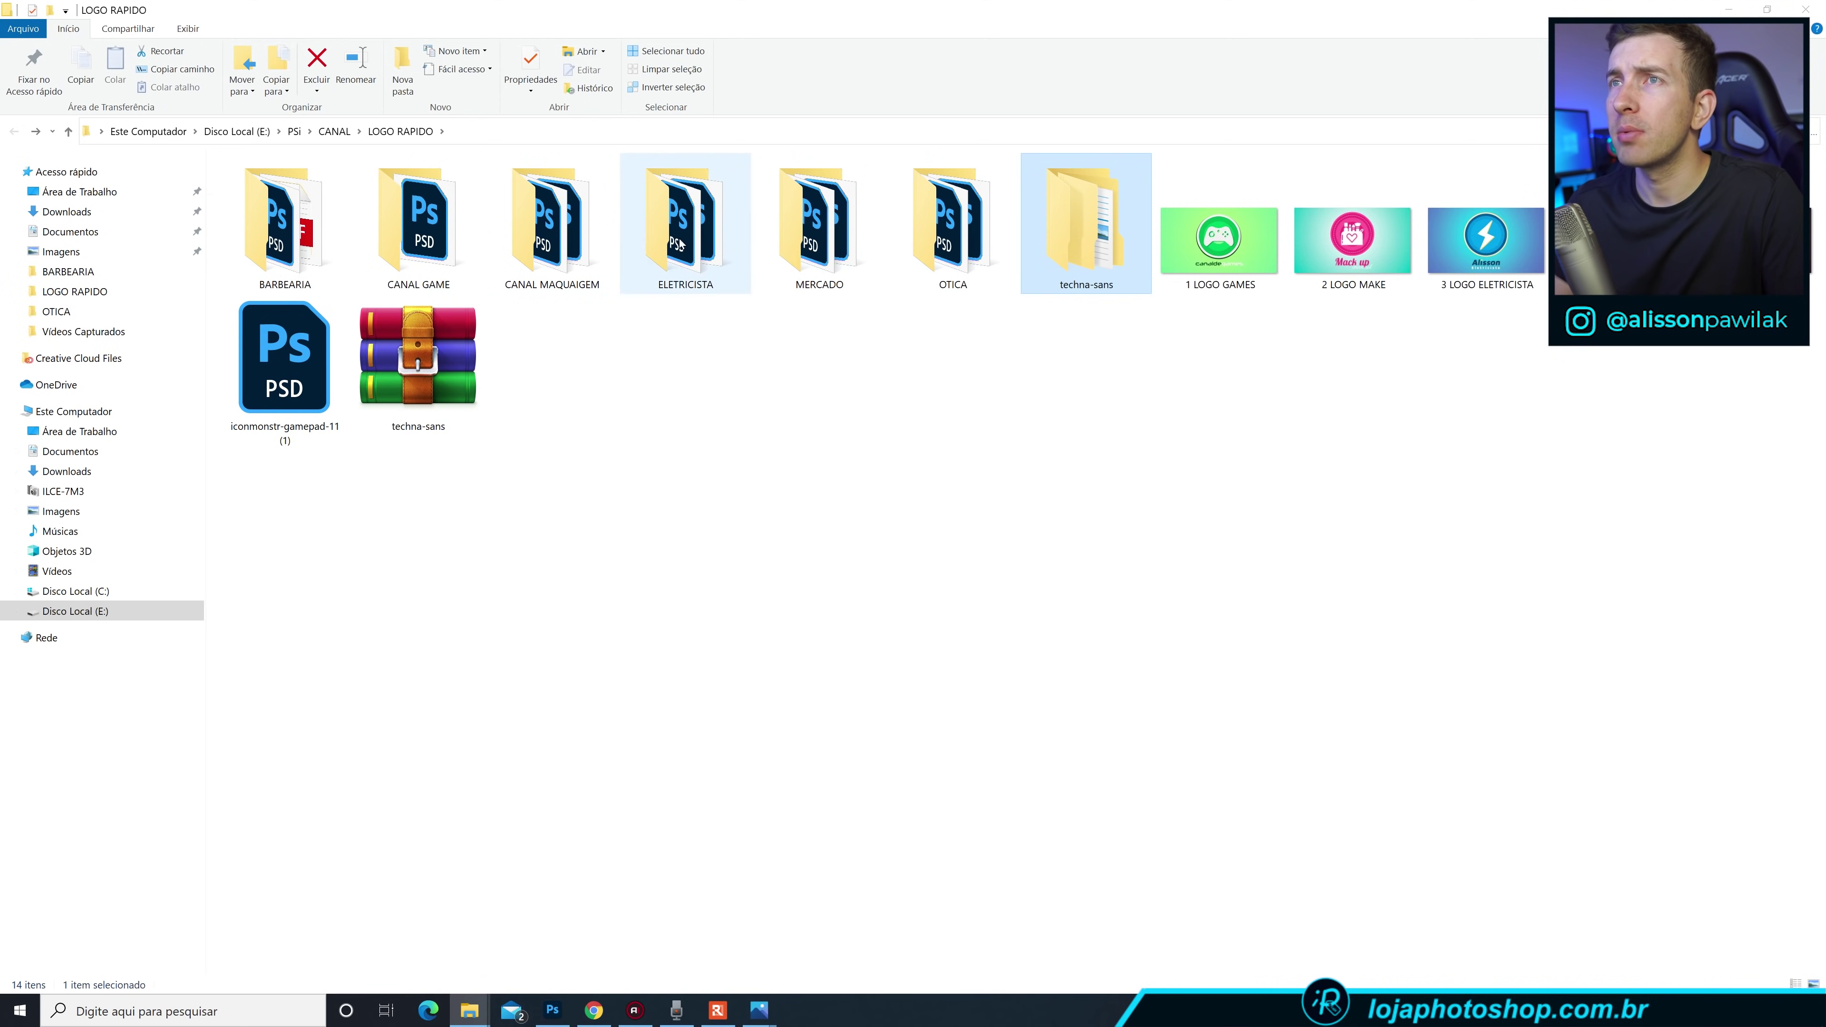
pyautogui.doubleClick(430, 245)
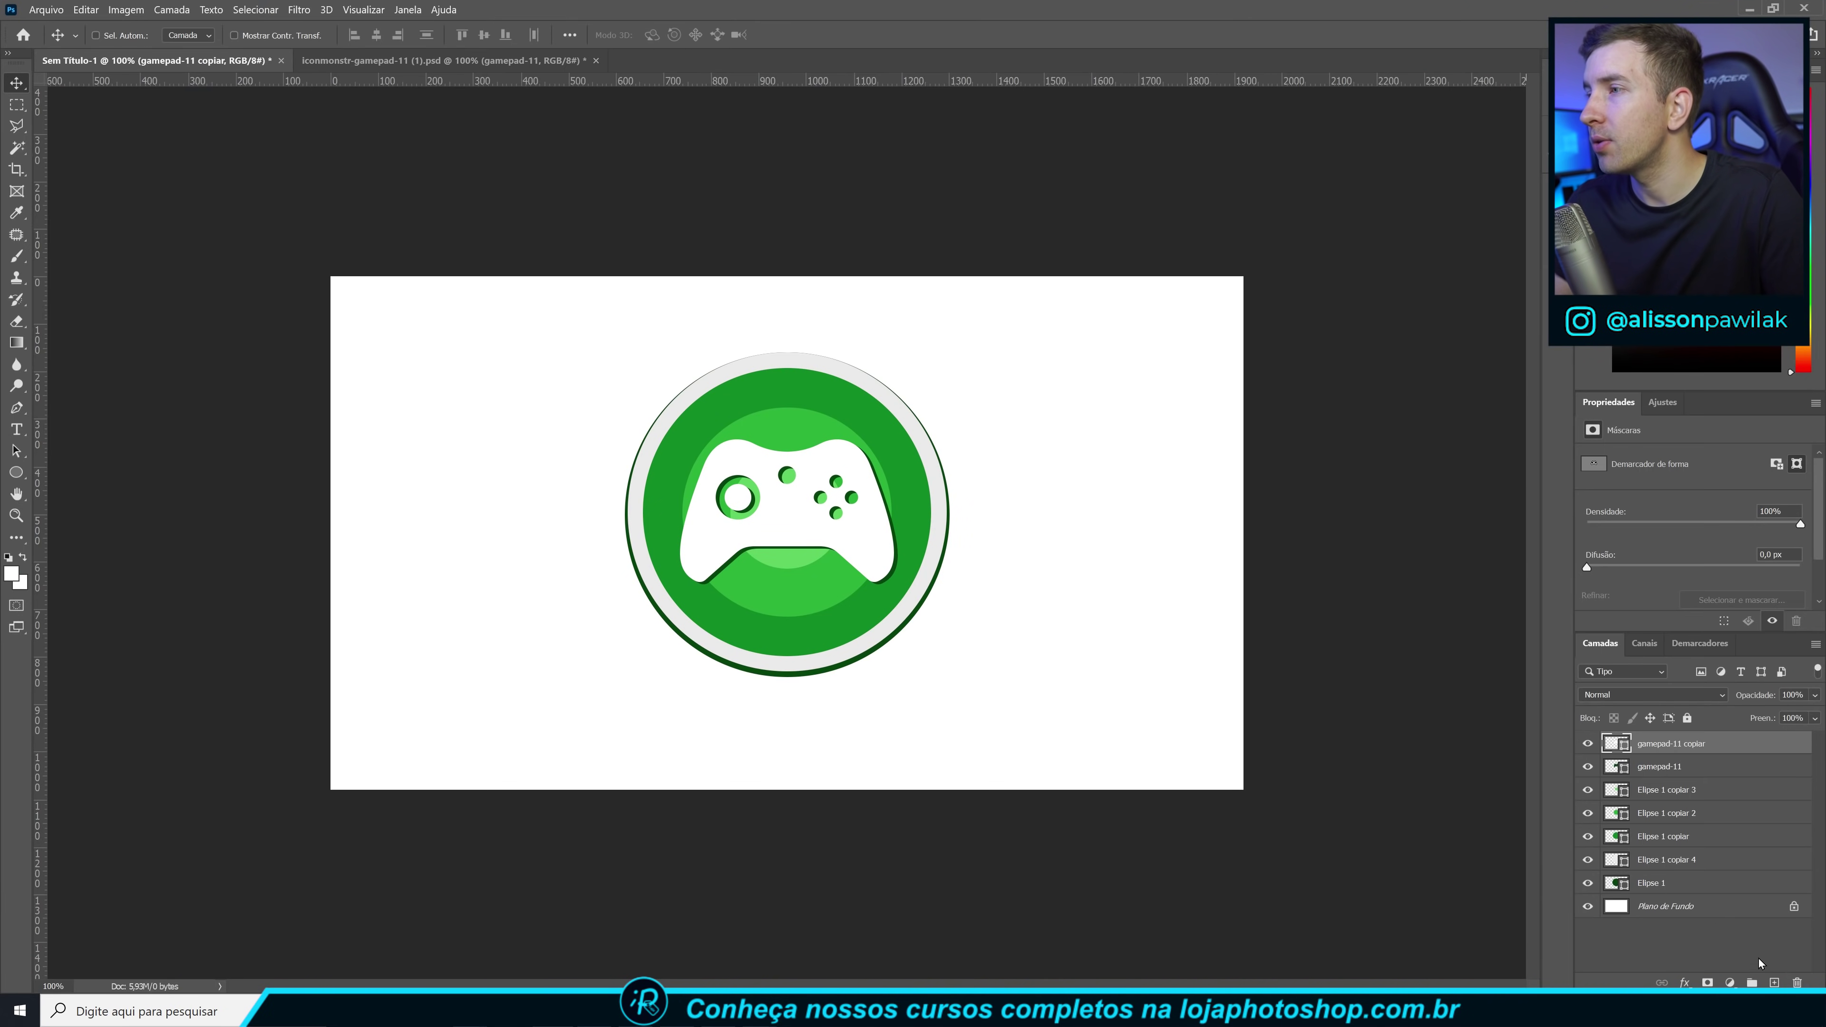
# Add a new empty layer and start a text box below the gamepad logo.
pyautogui.click(1773, 981)
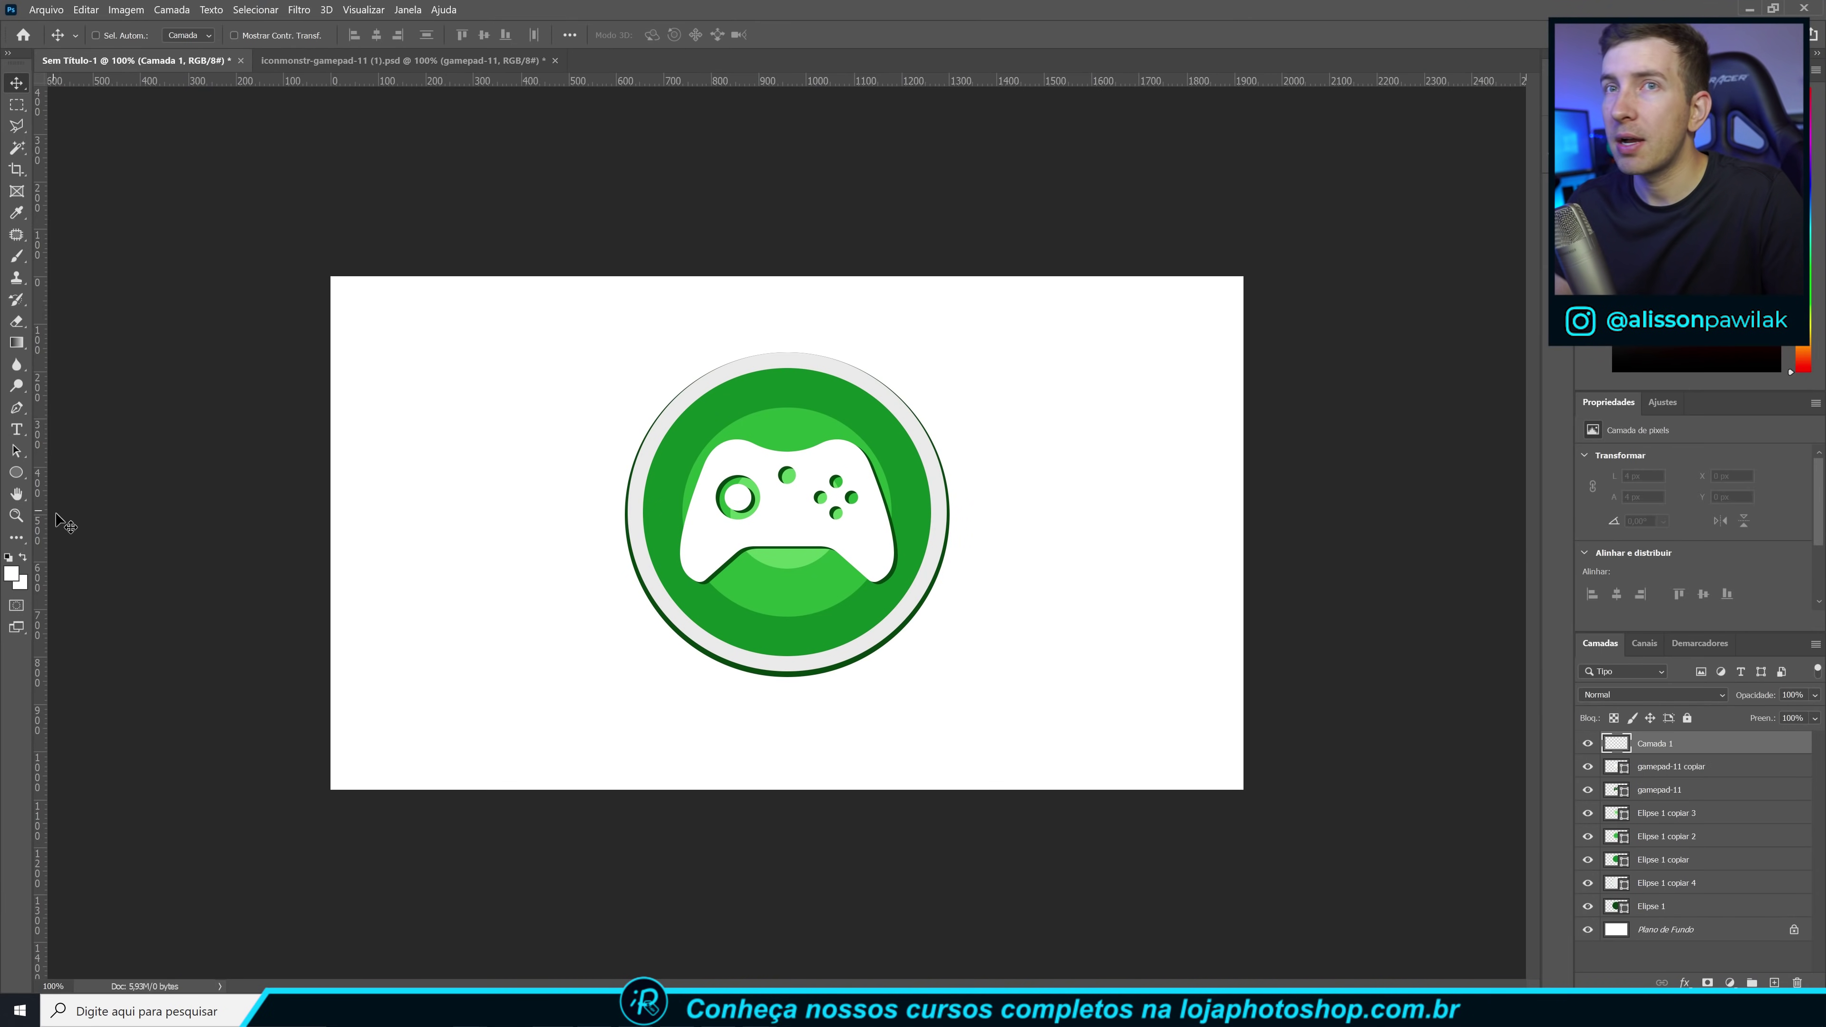
pyautogui.click(17, 430)
pyautogui.click(704, 739)
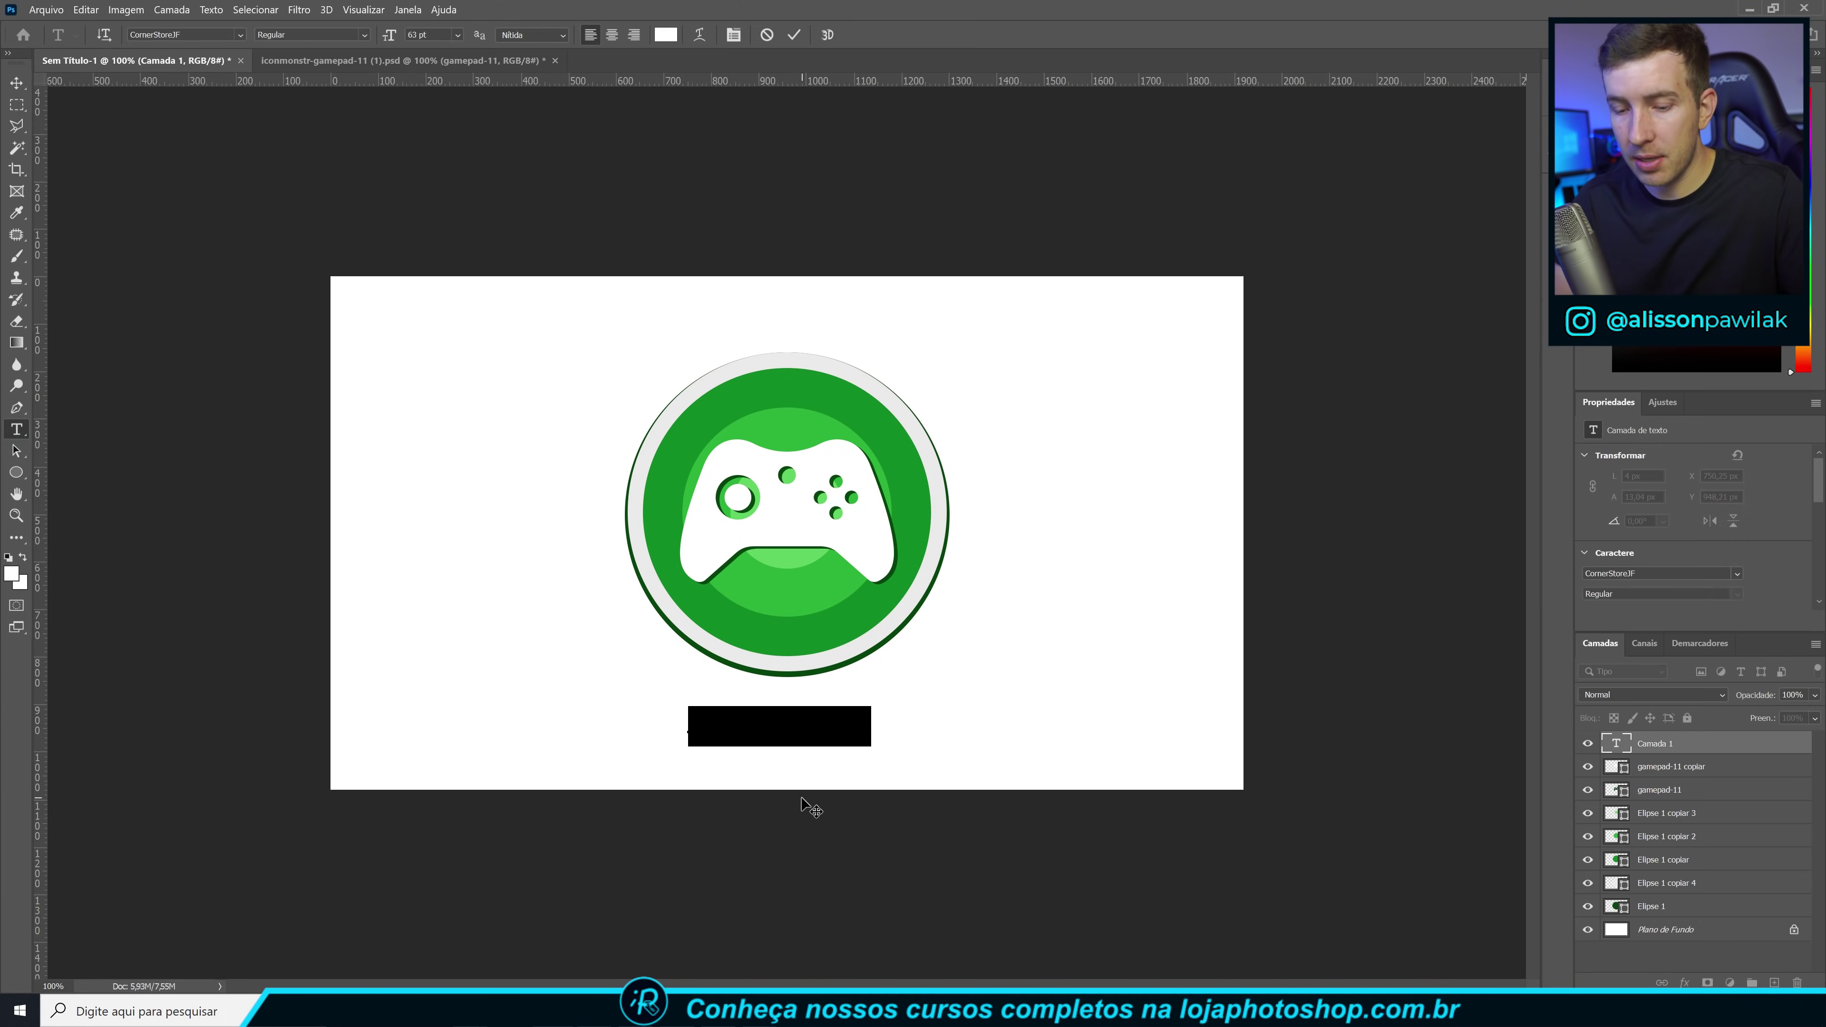
pyautogui.press('BackSpace')
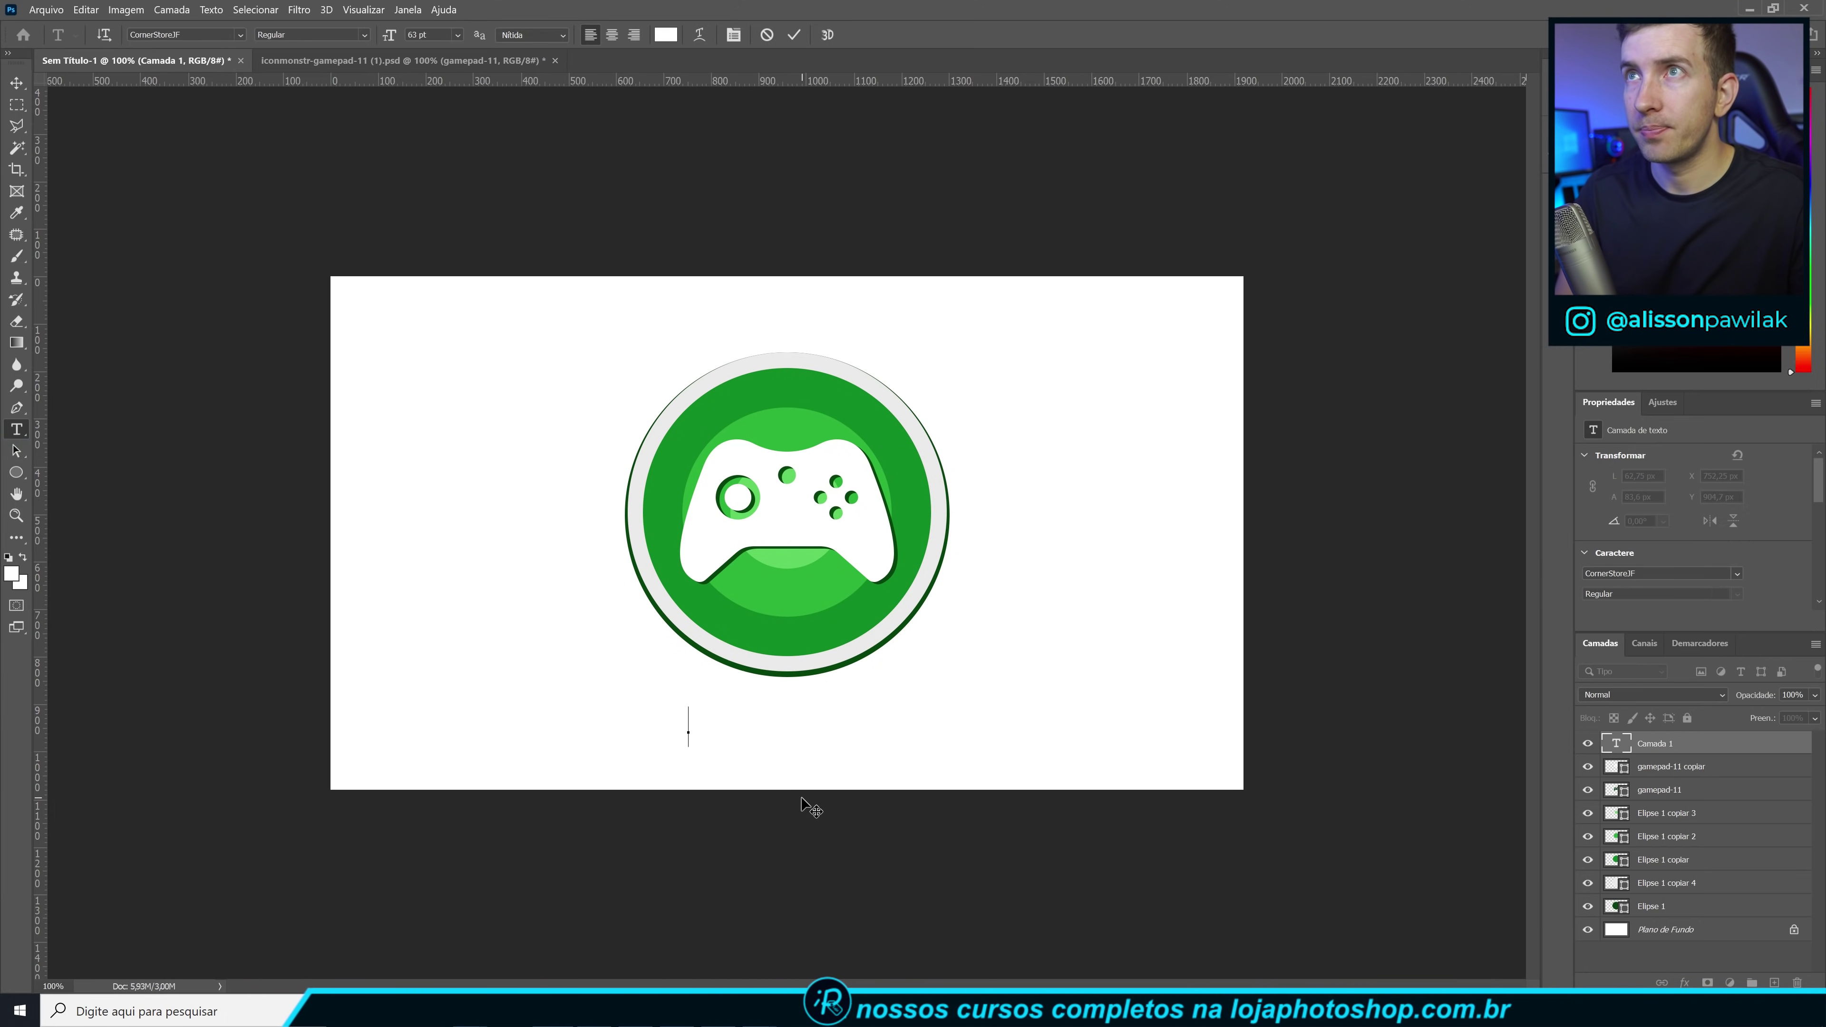
# Set the text colour to dark green #29471a sampled from the badge outline.
pyautogui.click(663, 37)
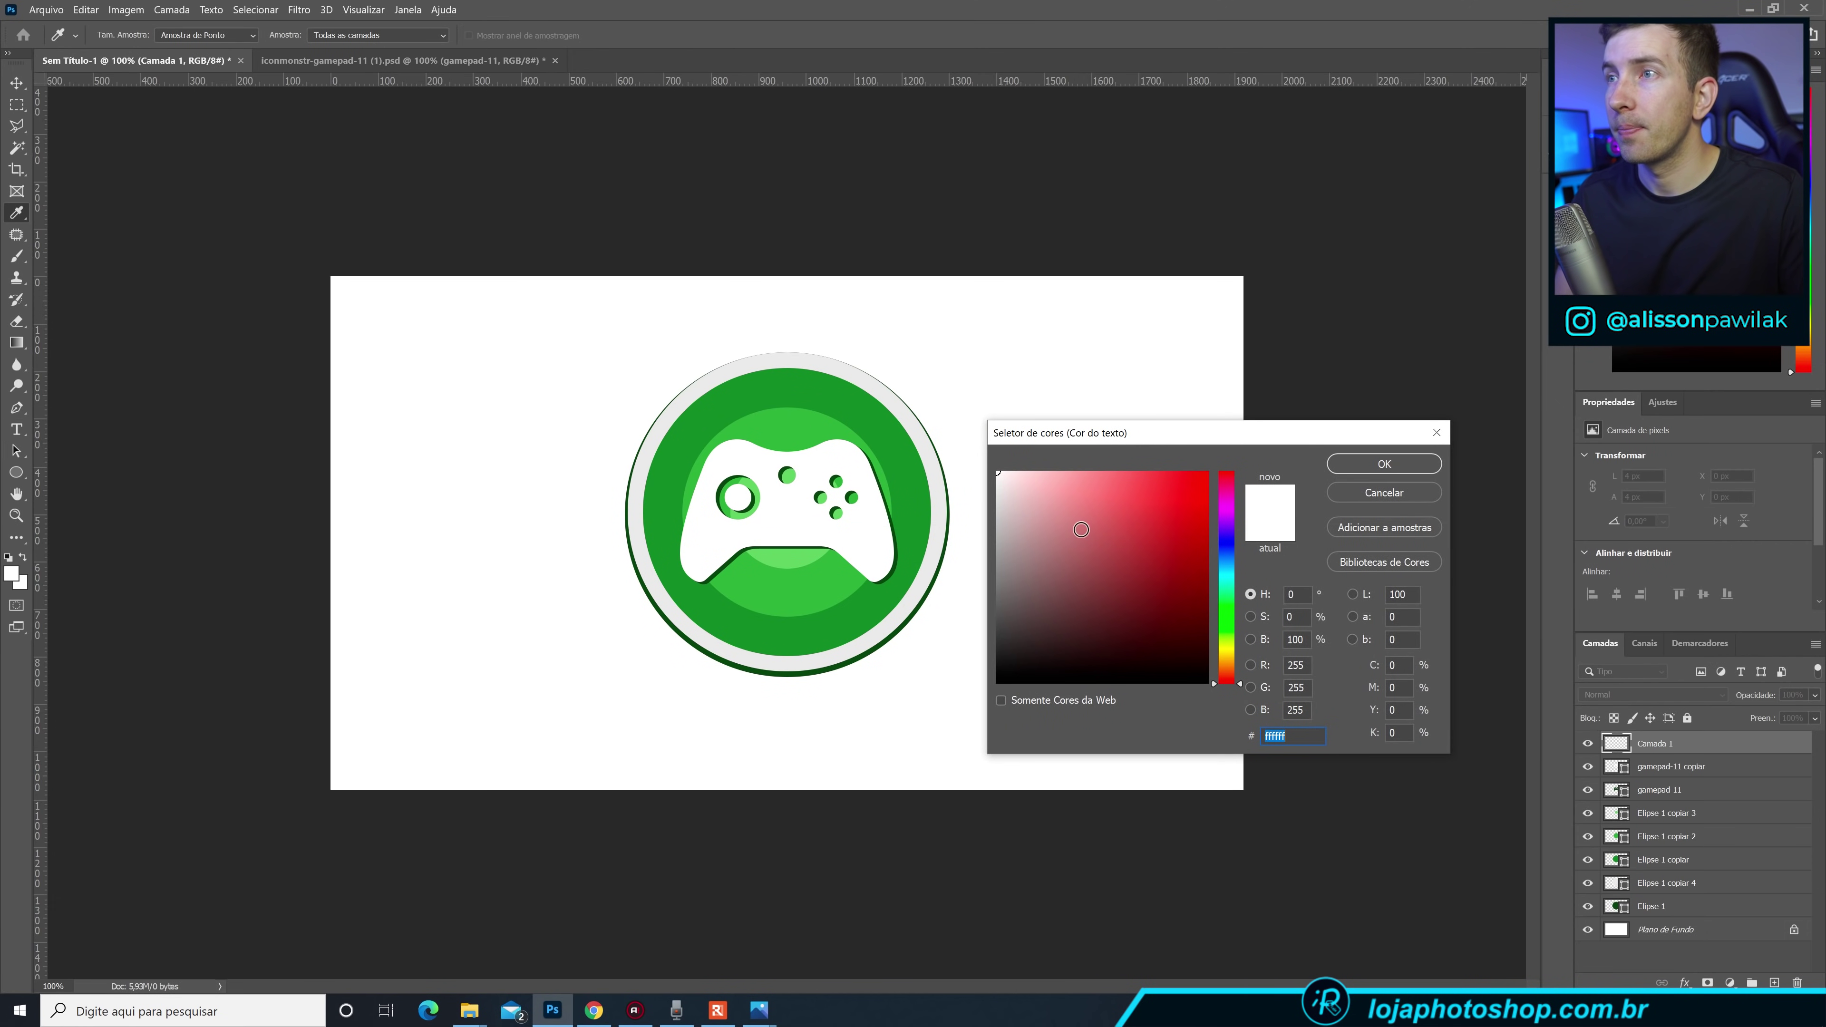
pyautogui.click(902, 624)
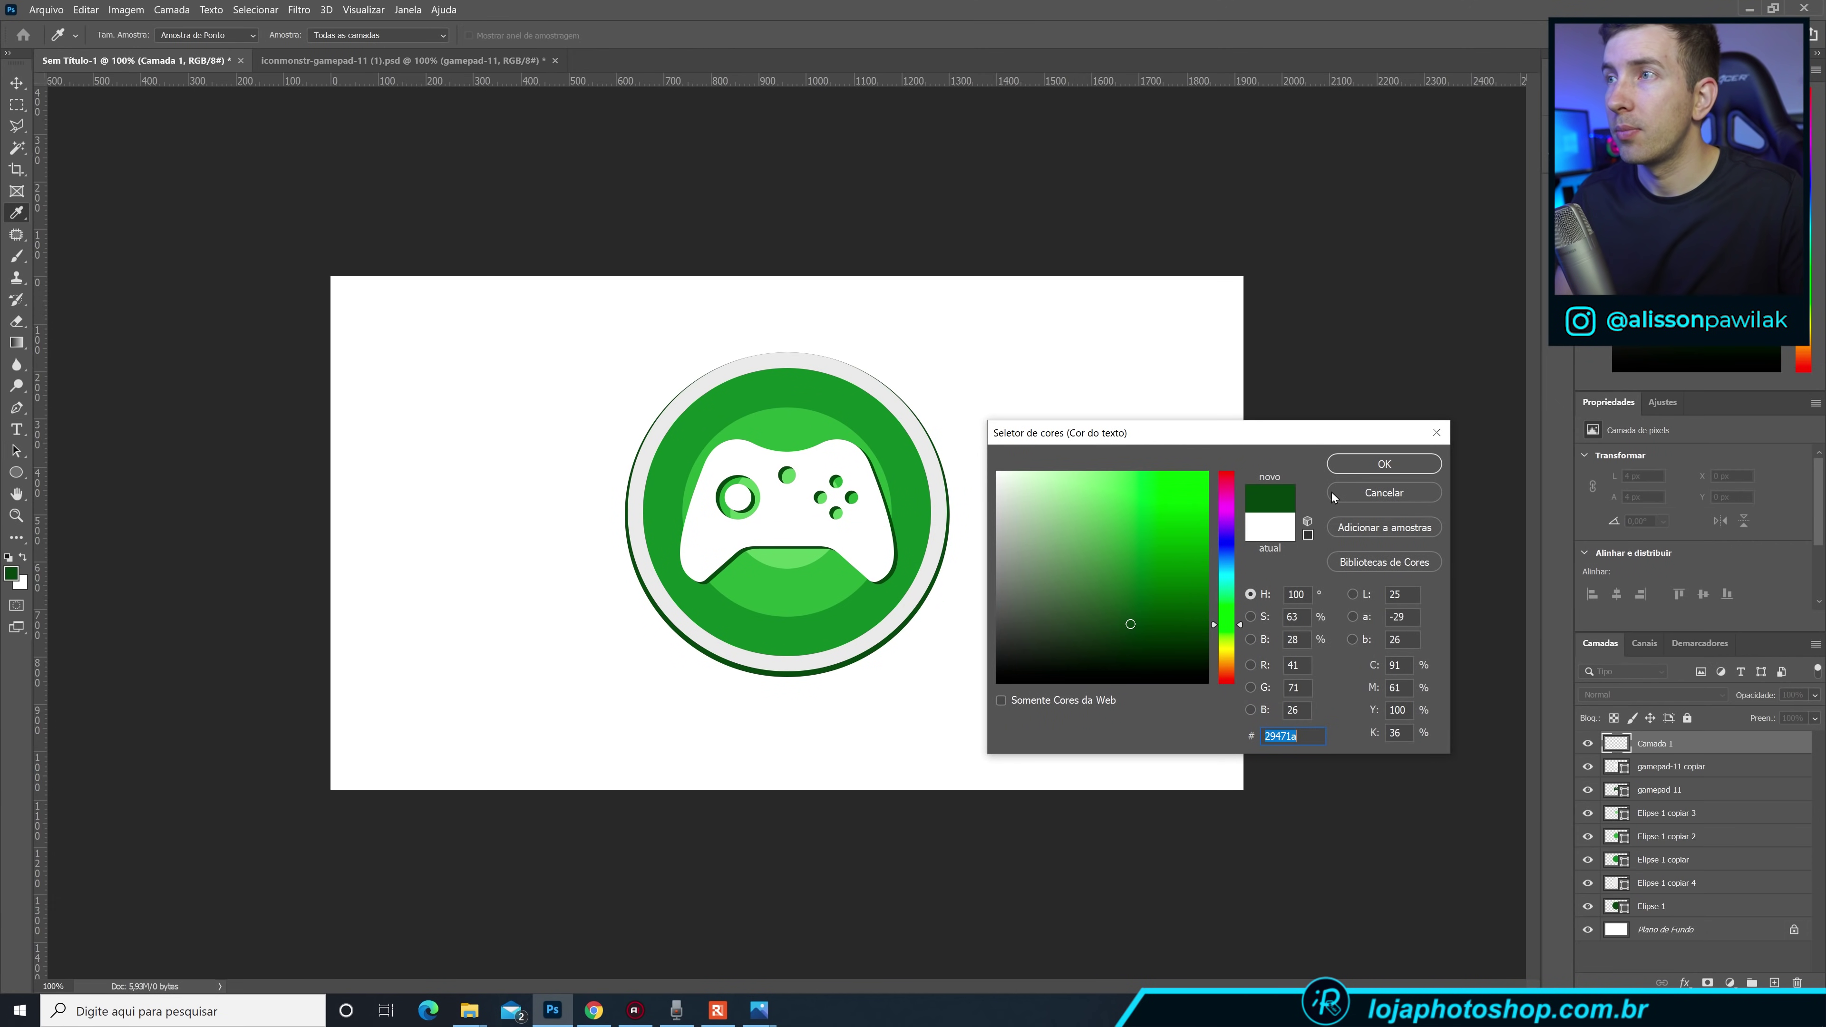
pyautogui.click(1339, 466)
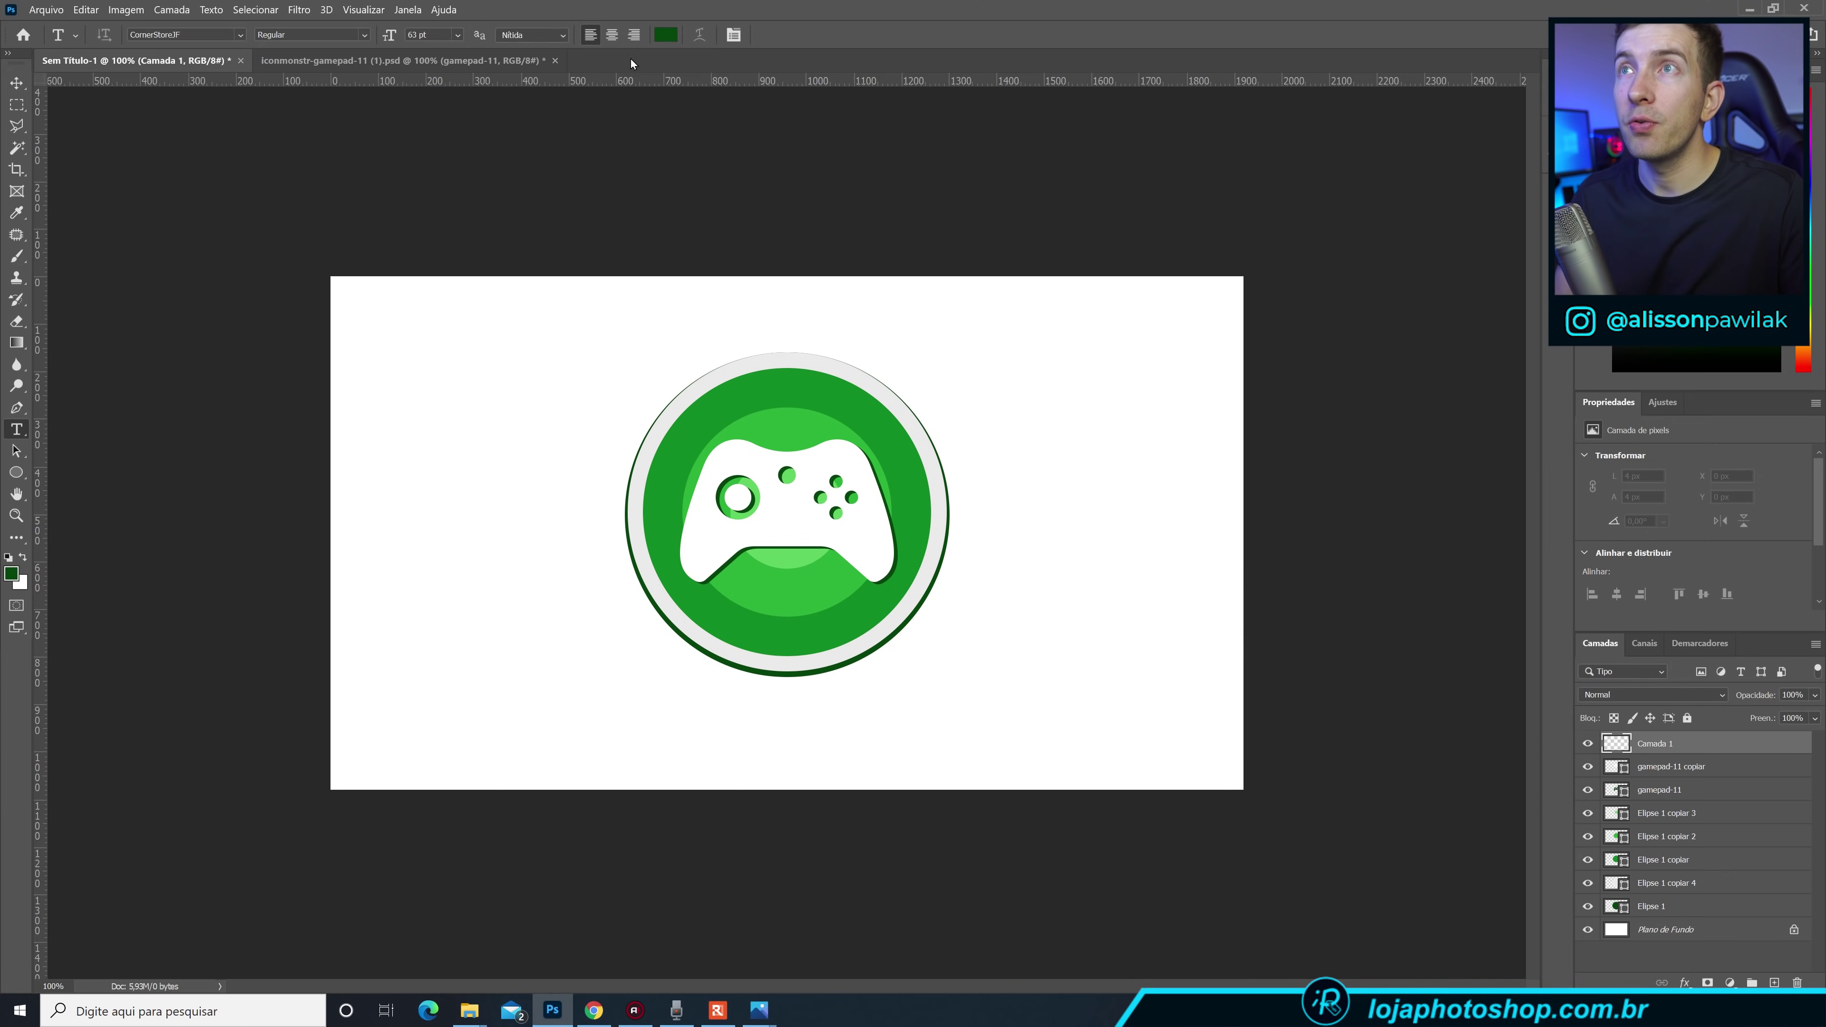
pyautogui.click(663, 35)
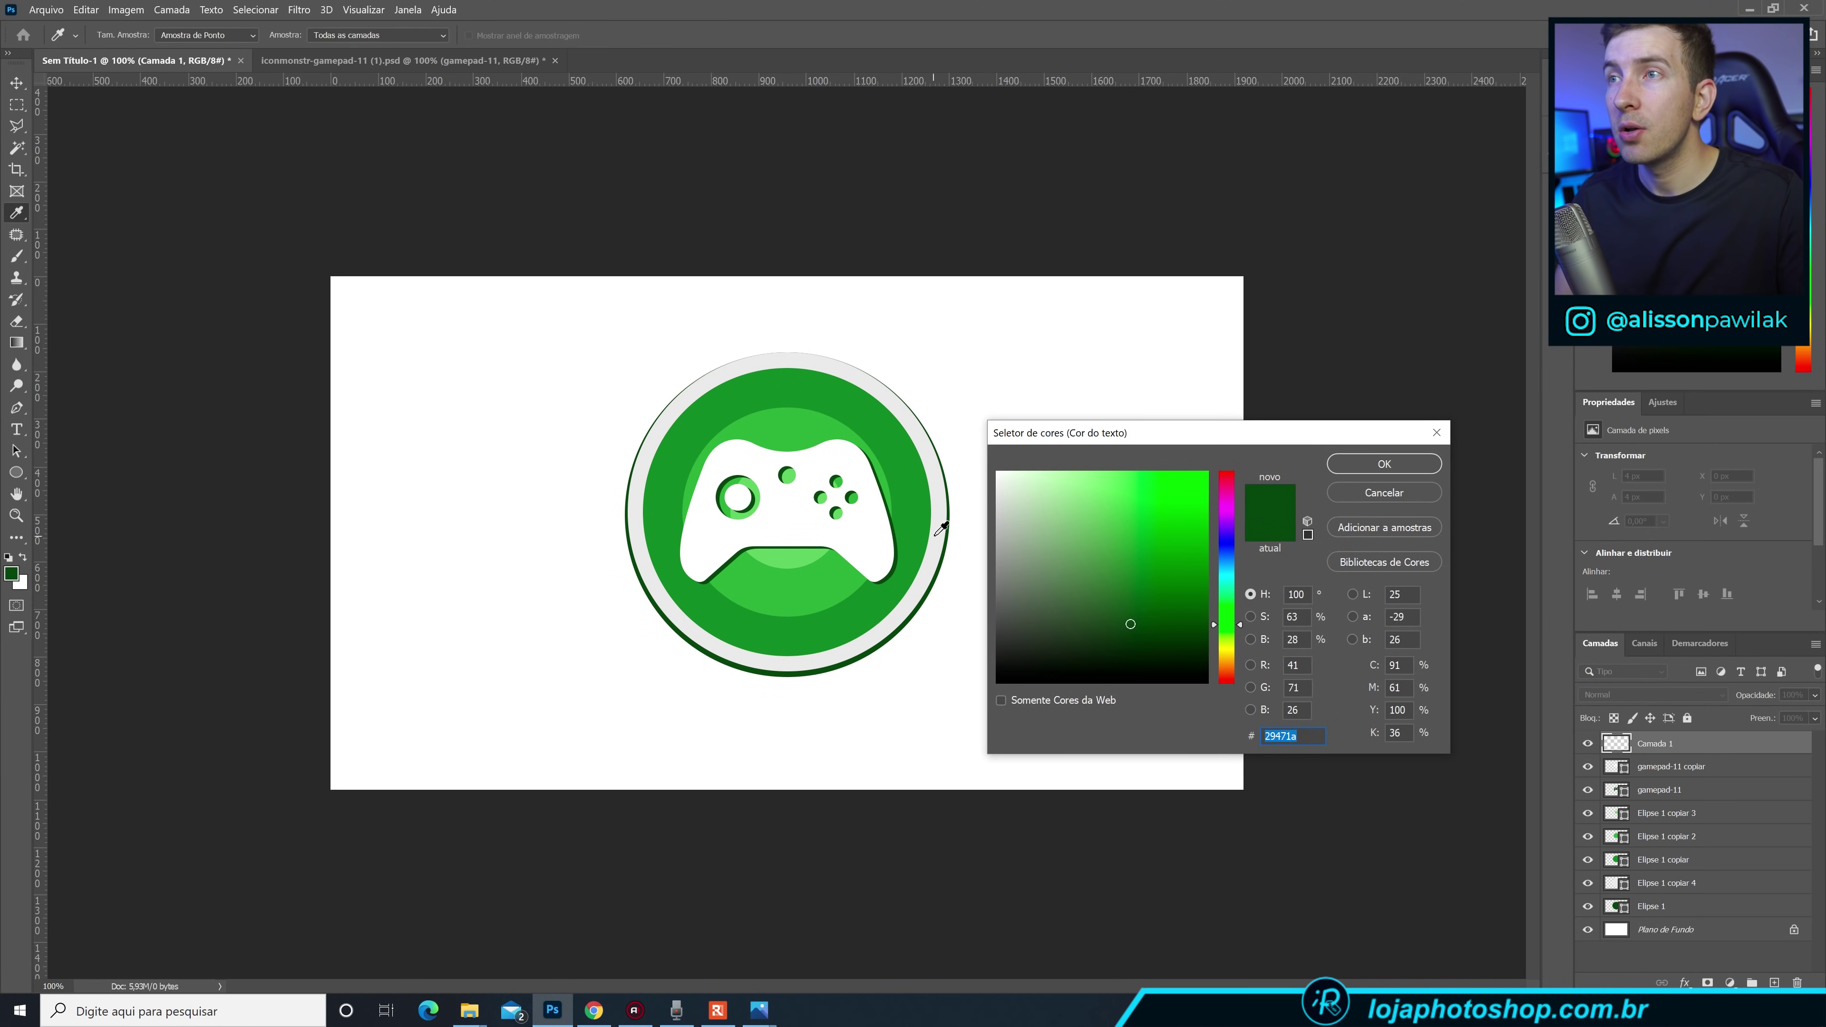
pyautogui.moveTo(929, 577); pyautogui.dragTo(935, 581)
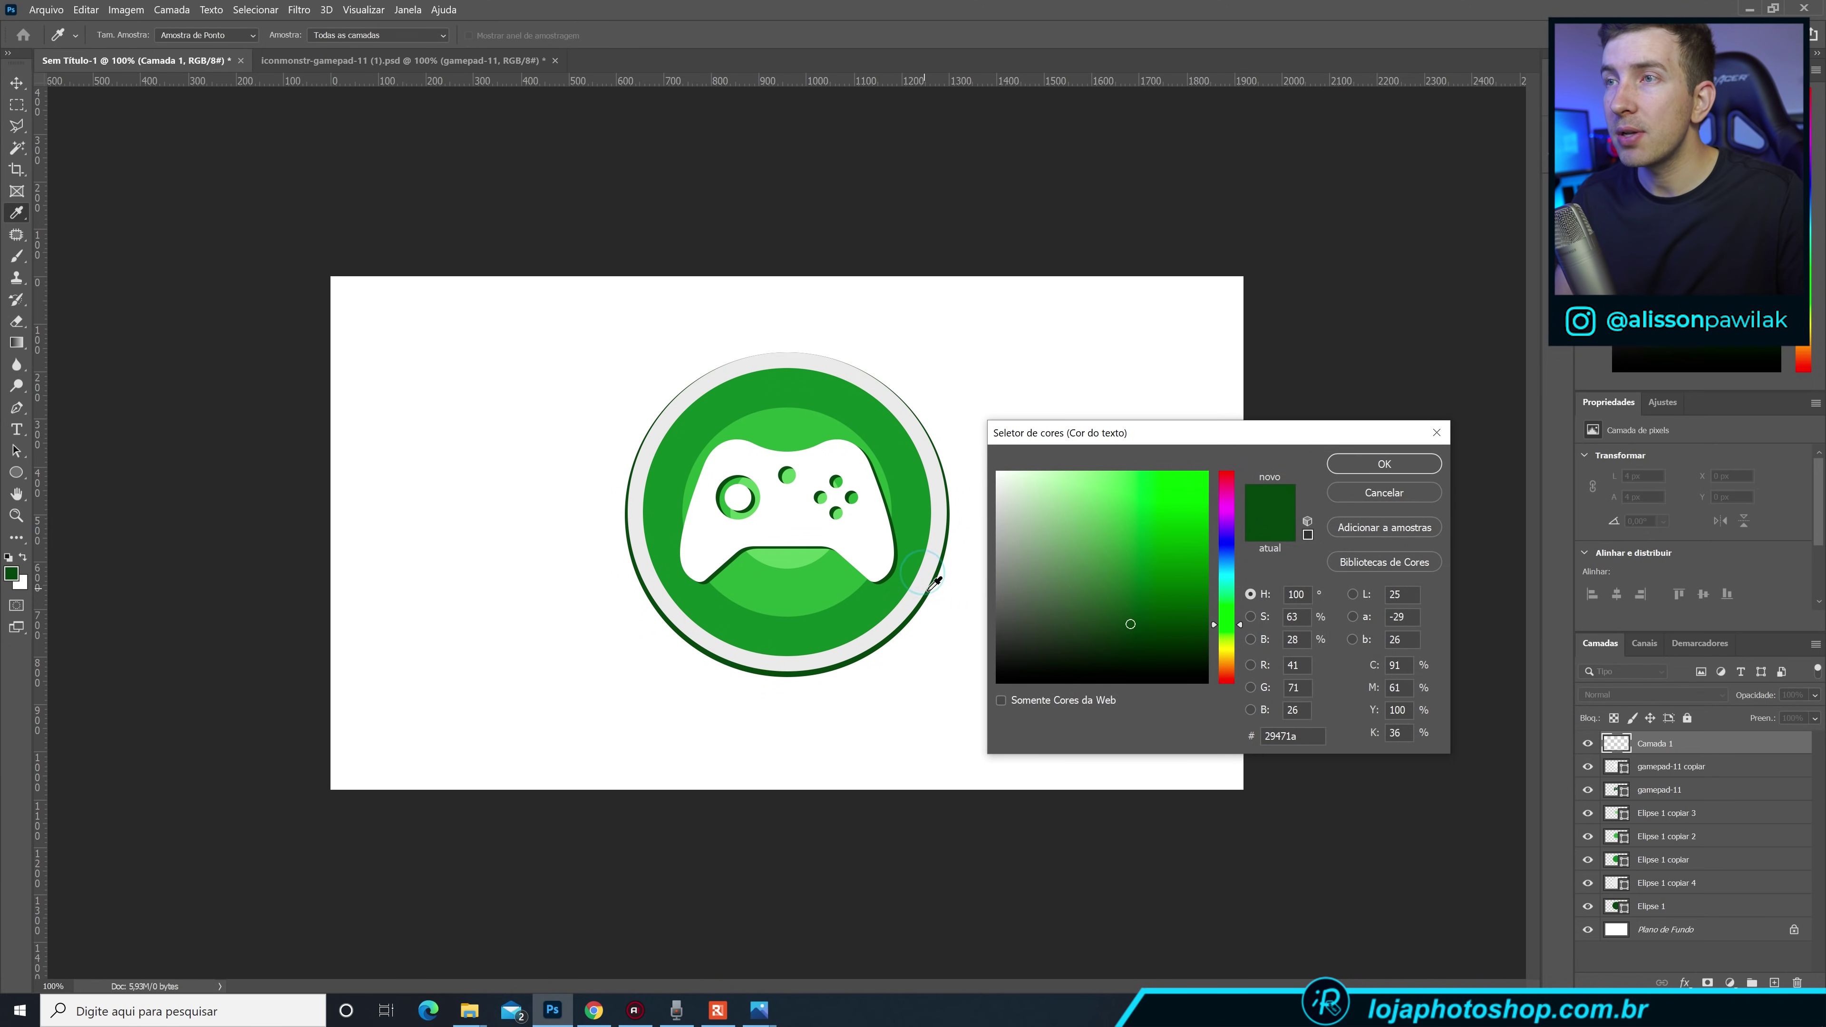
pyautogui.click(1387, 466)
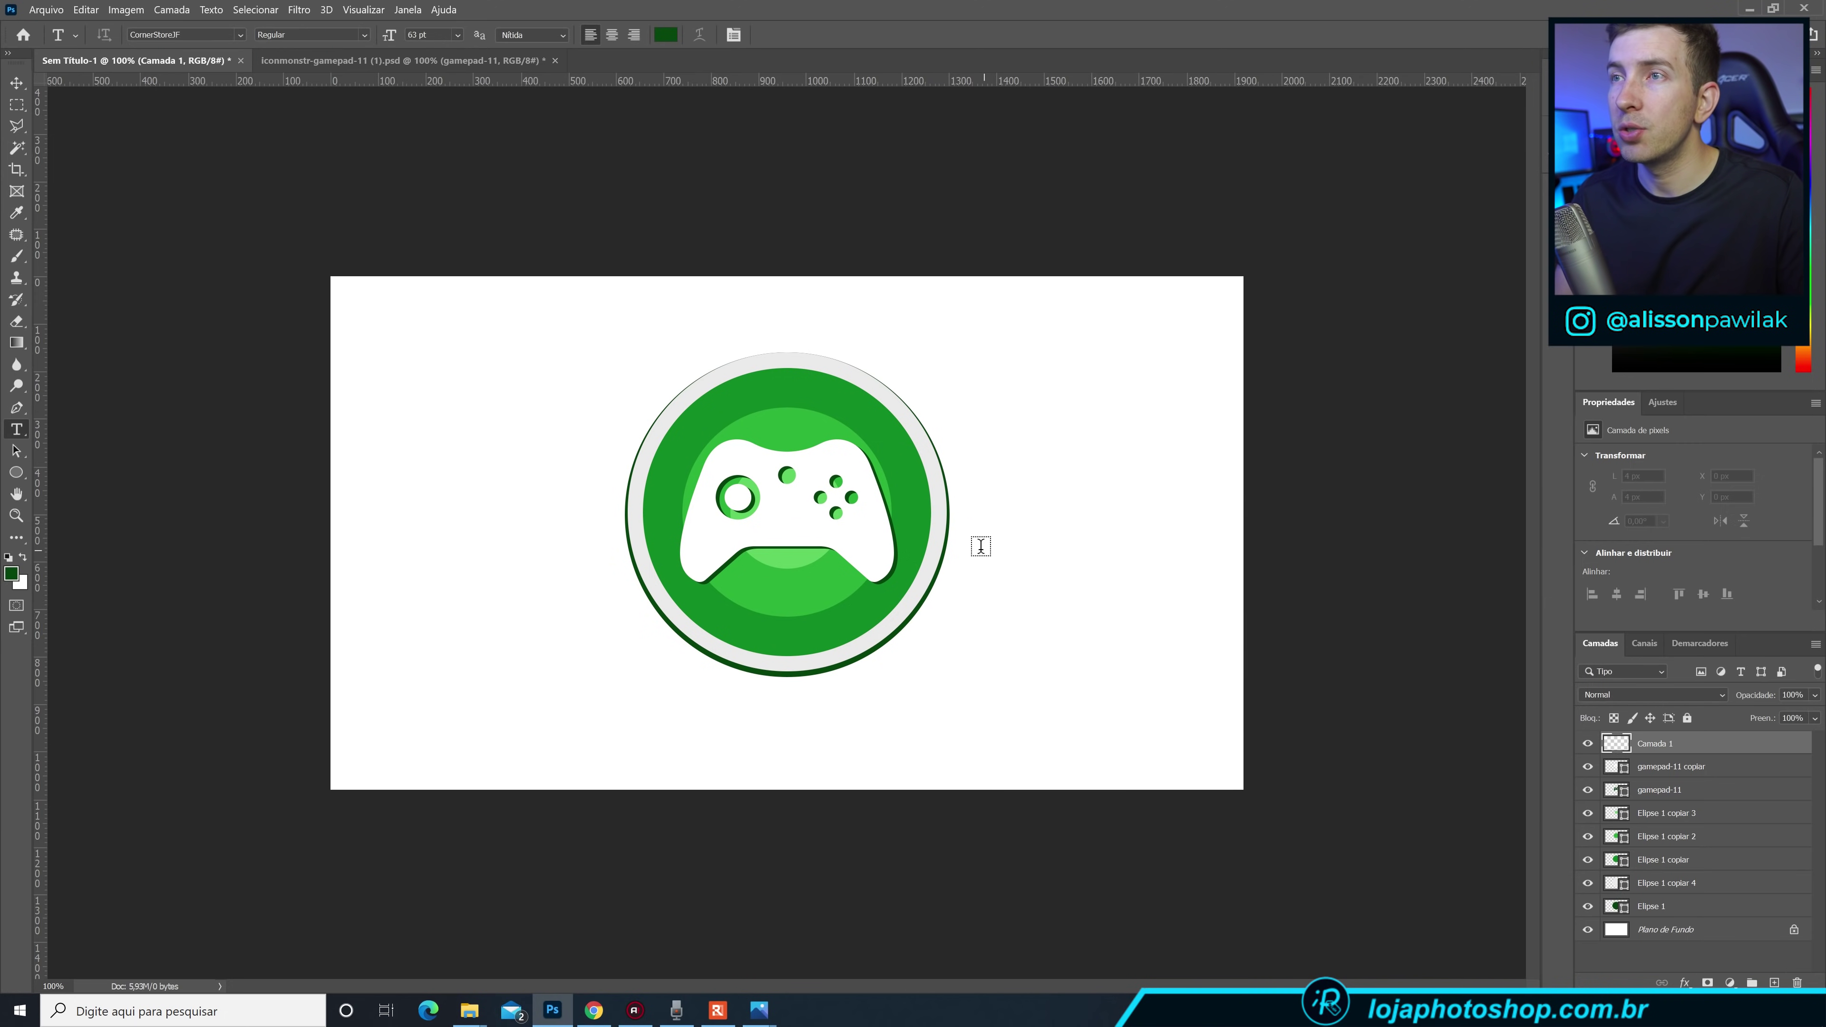
# Type canaldegames below the badge, enlarge it and centre it beneath the gamepad logo.
pyautogui.click(632, 739)
pyautogui.write('canaldegames')
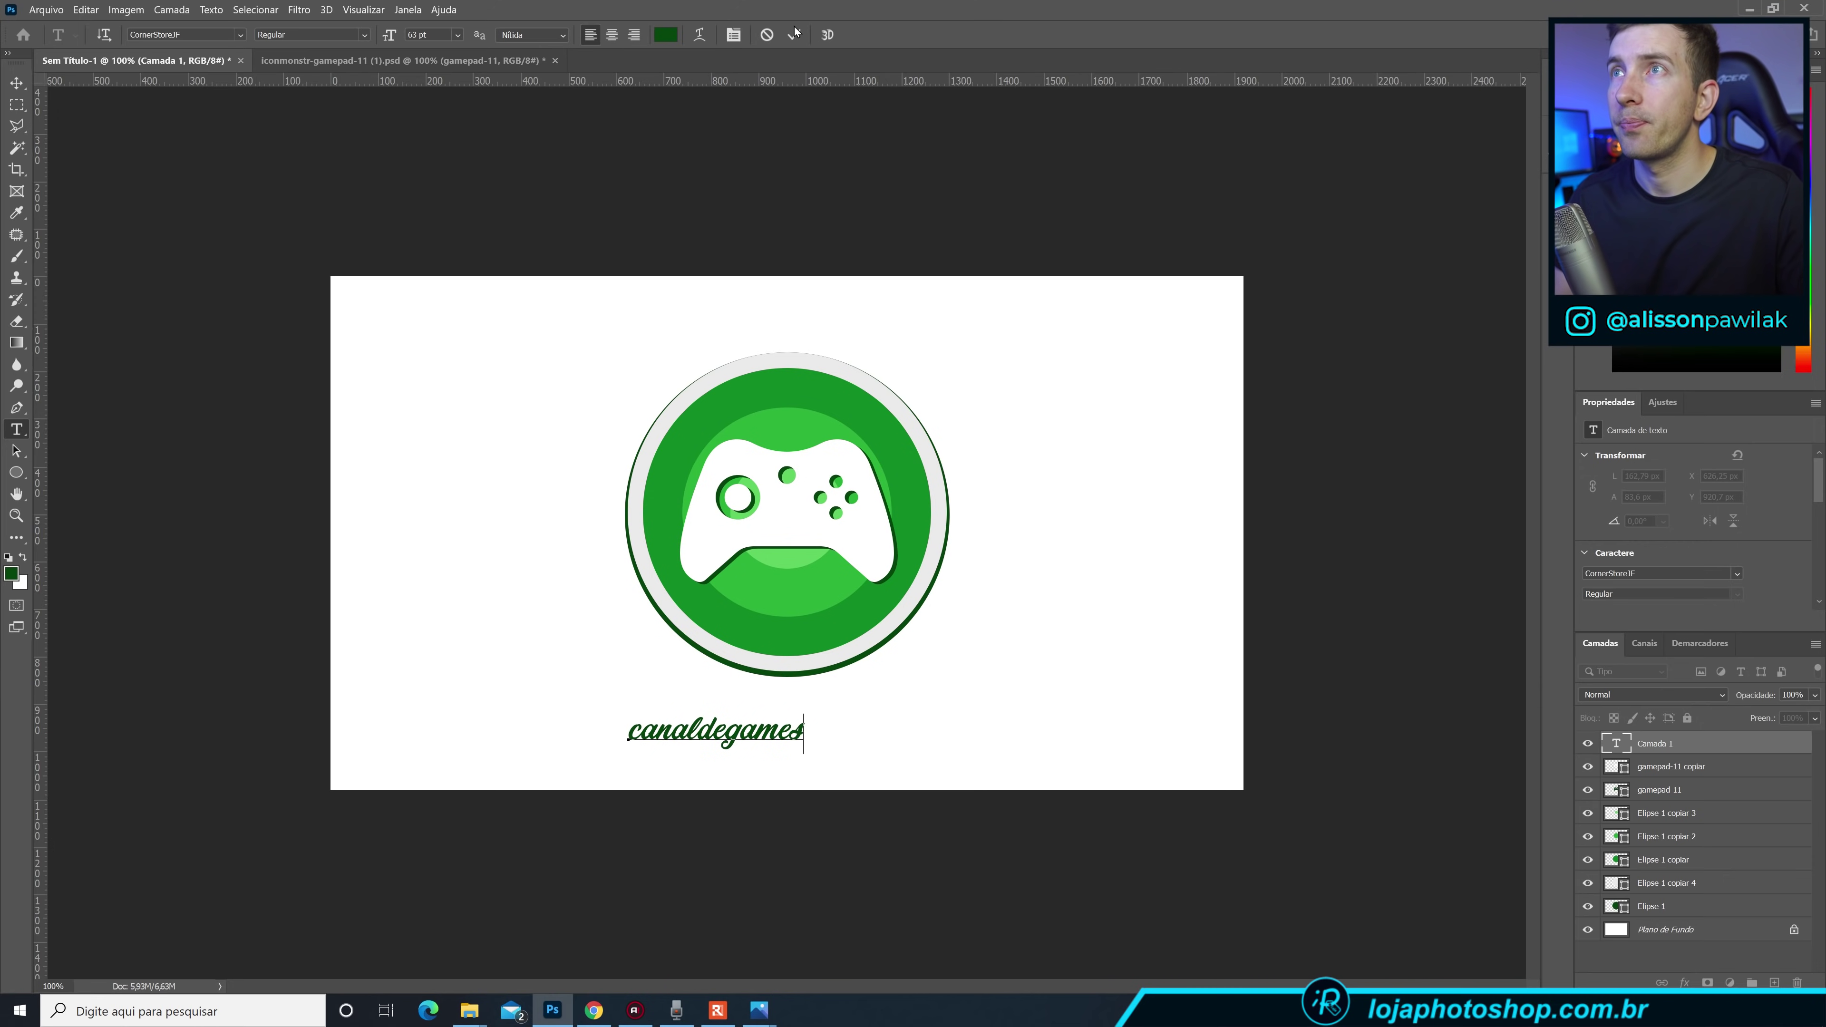
pyautogui.hotkey('ctrl', 't')
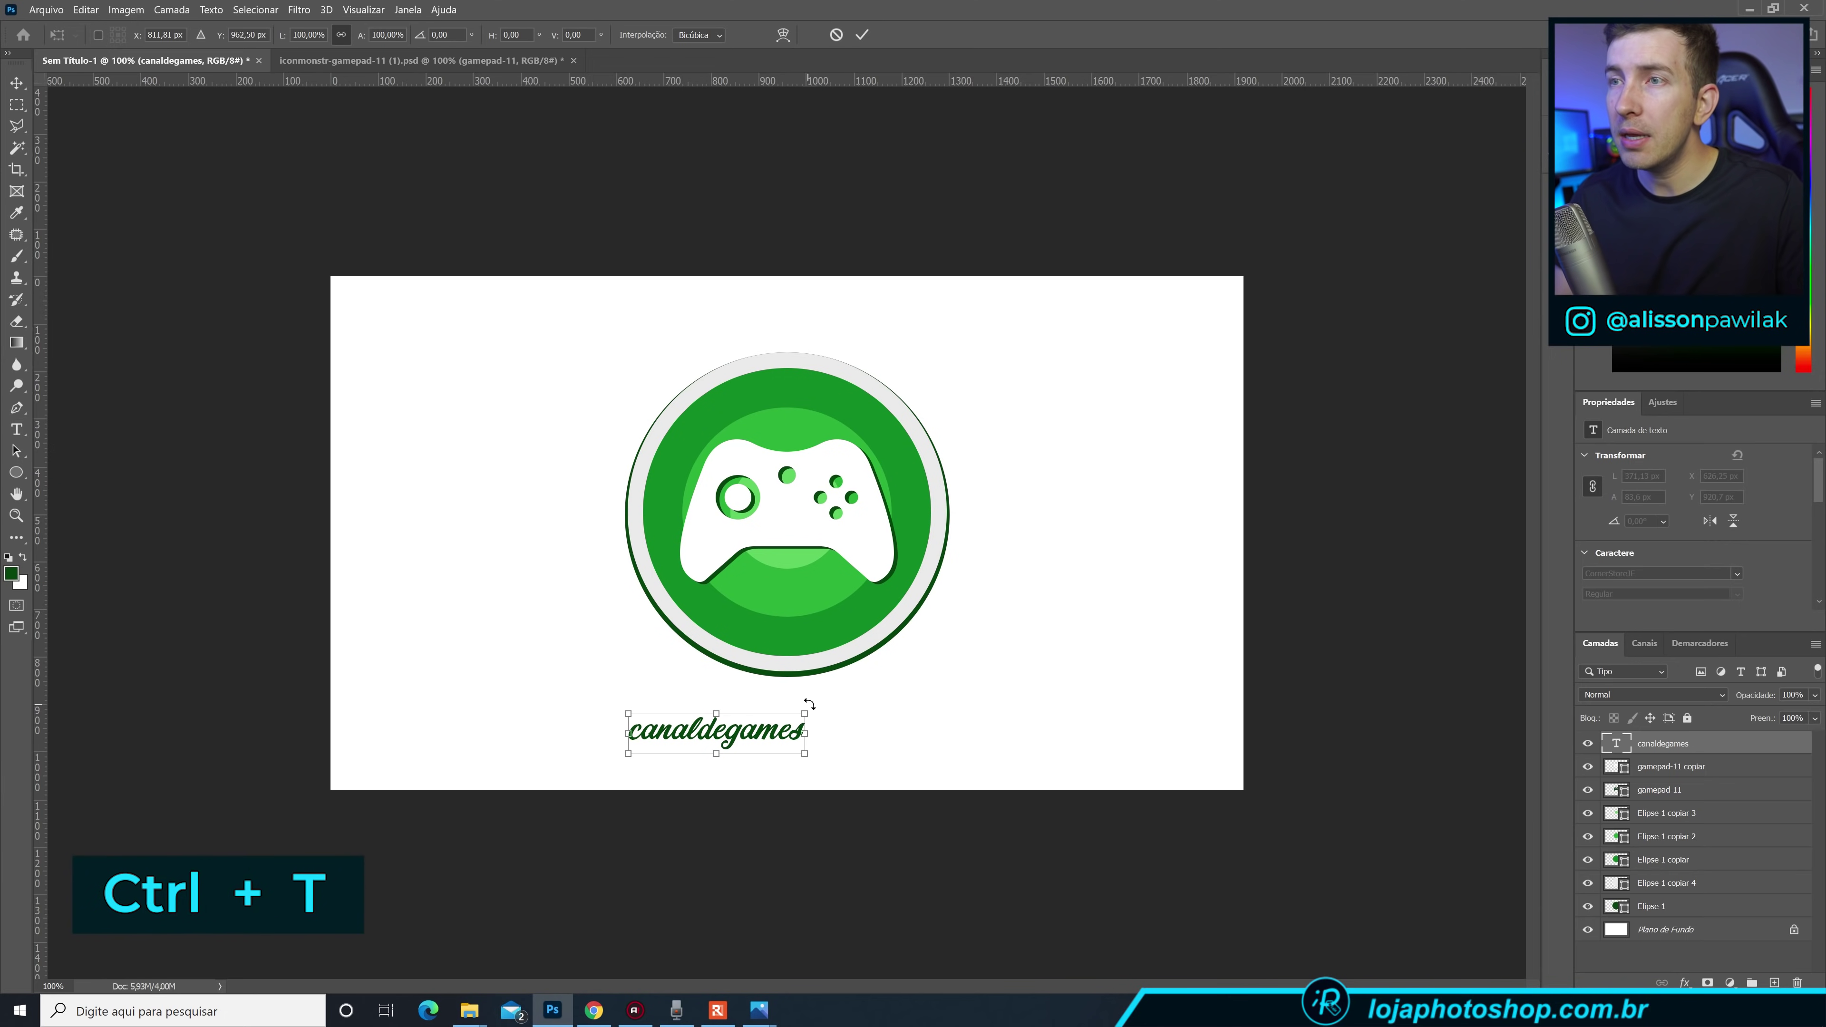
pyautogui.moveTo(842, 696); pyautogui.dragTo(1003, 647)
pyautogui.press('Return')
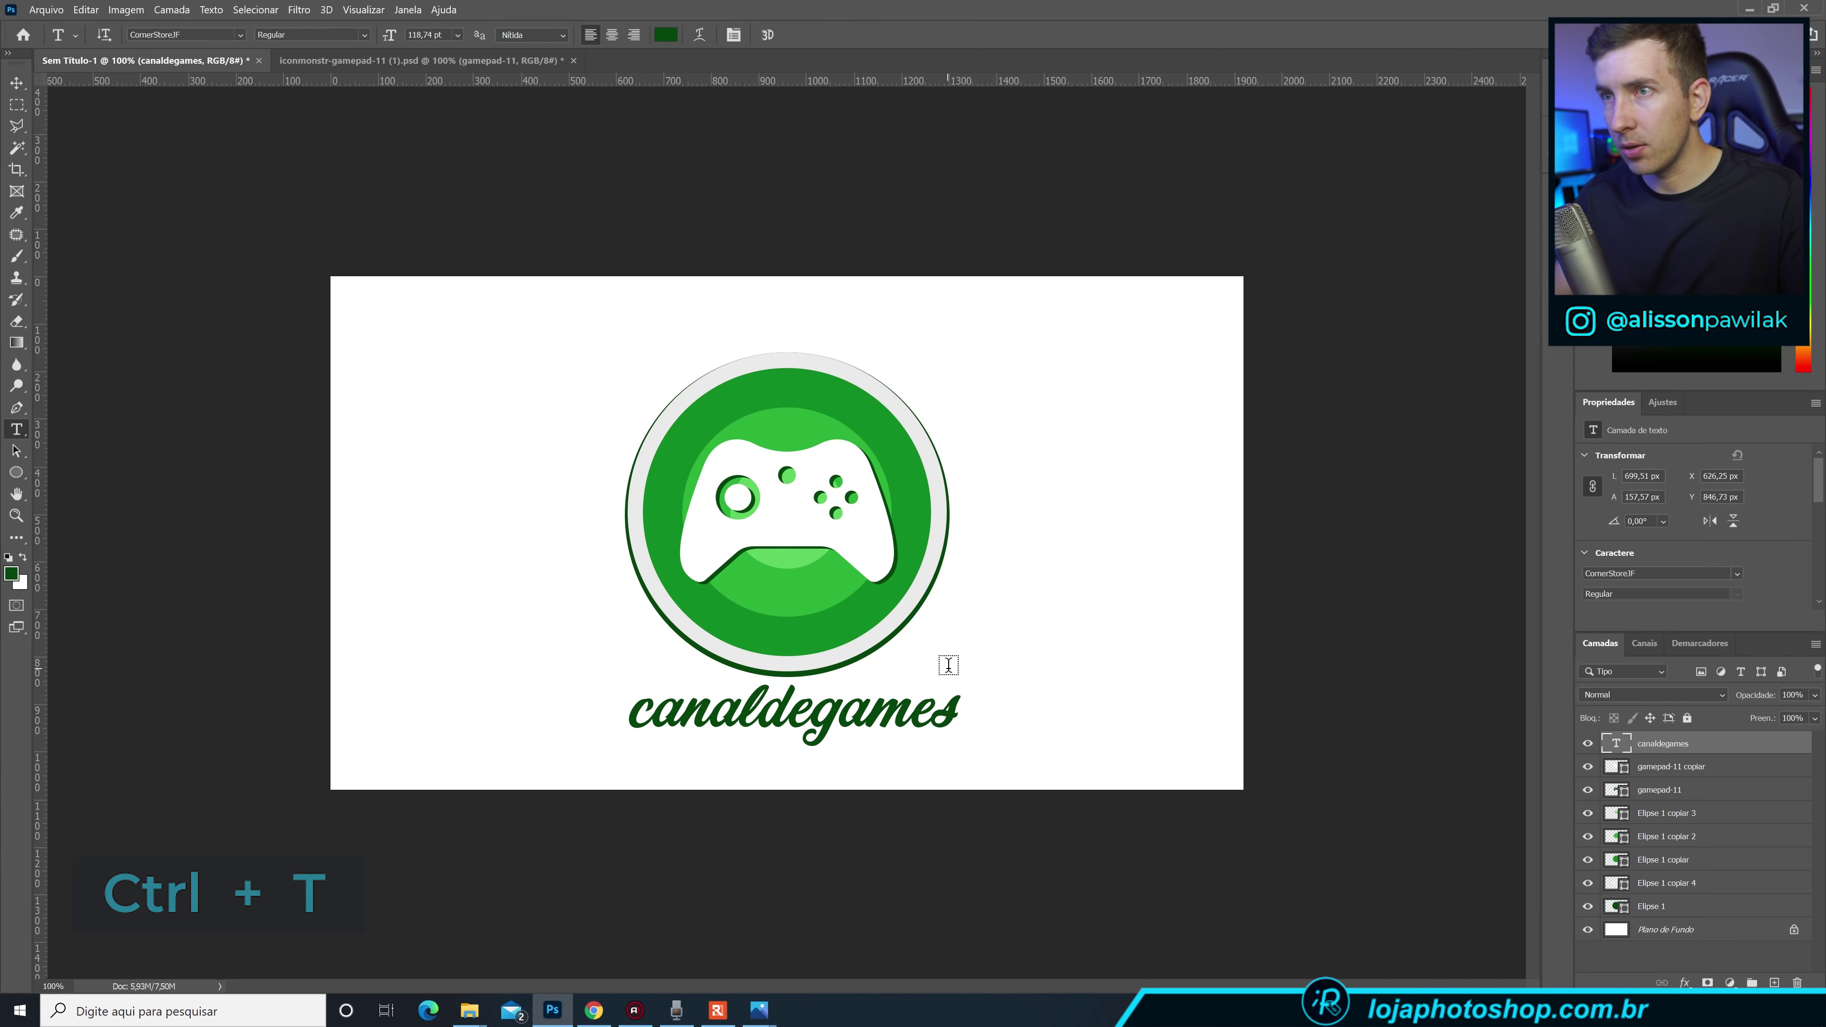
pyautogui.press('v')
pyautogui.moveTo(825, 735); pyautogui.dragTo(805, 745)
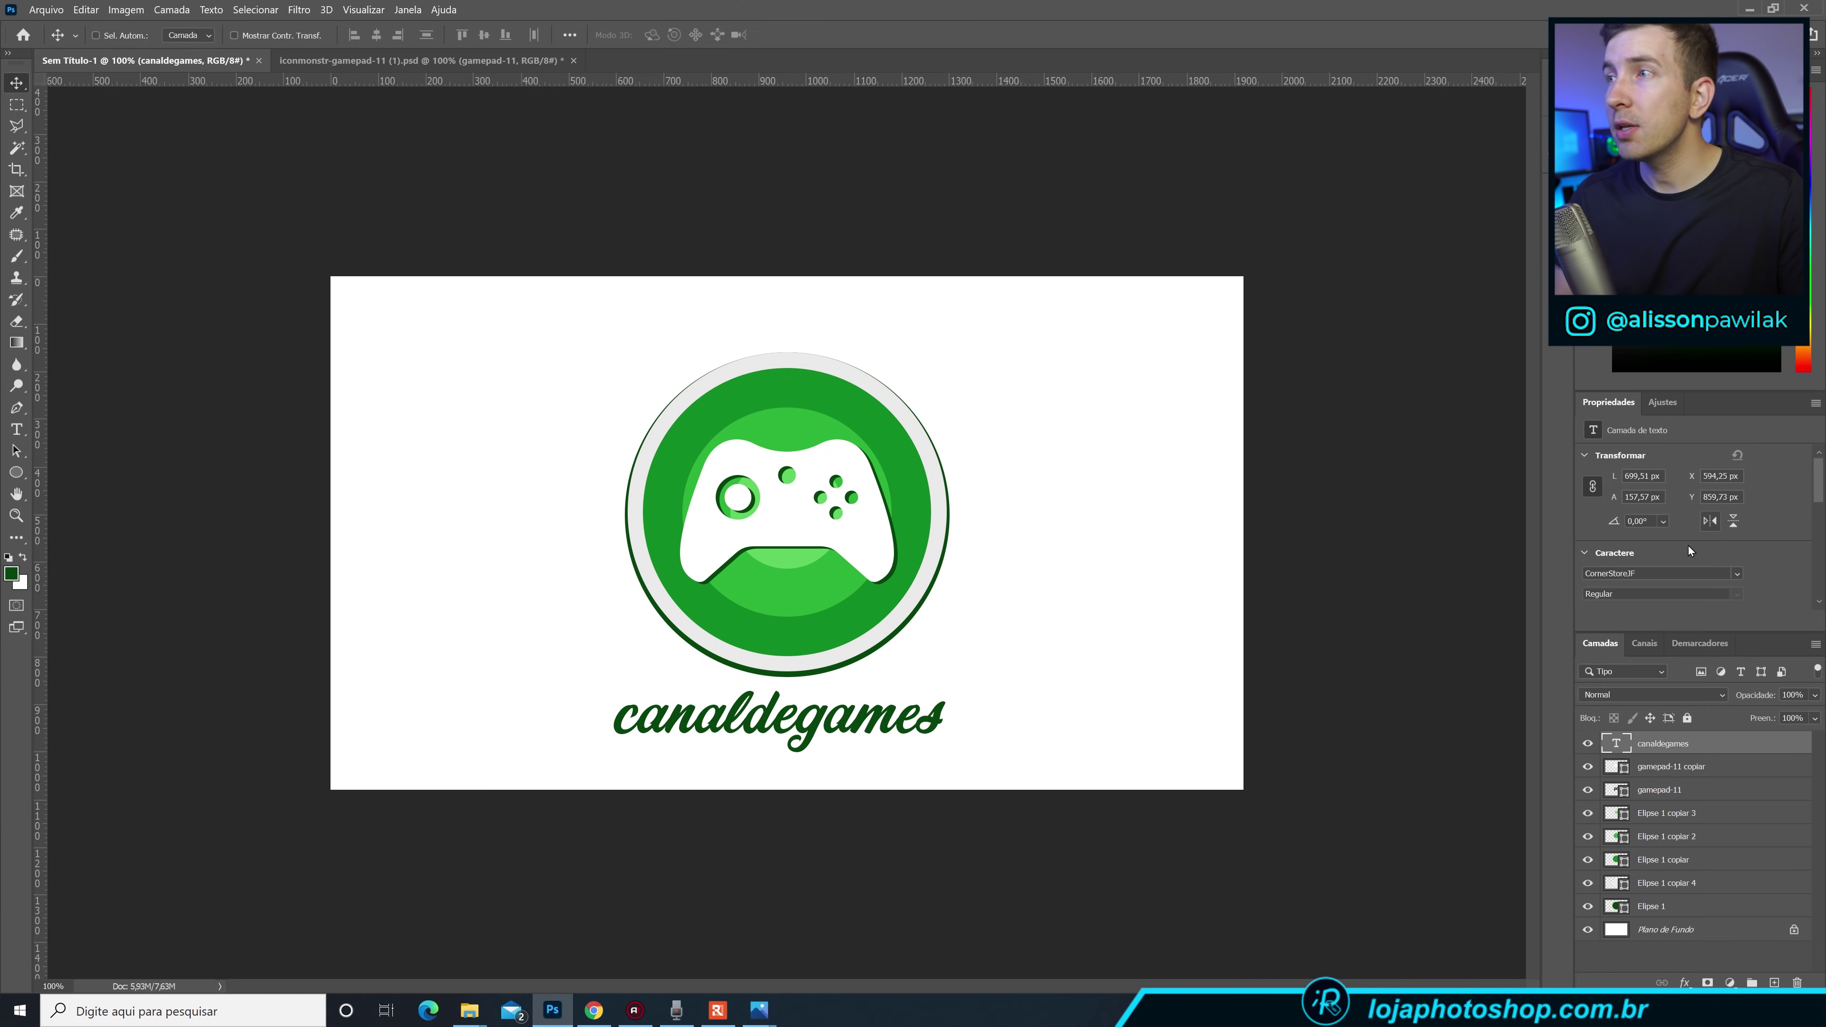
pyautogui.write('car')
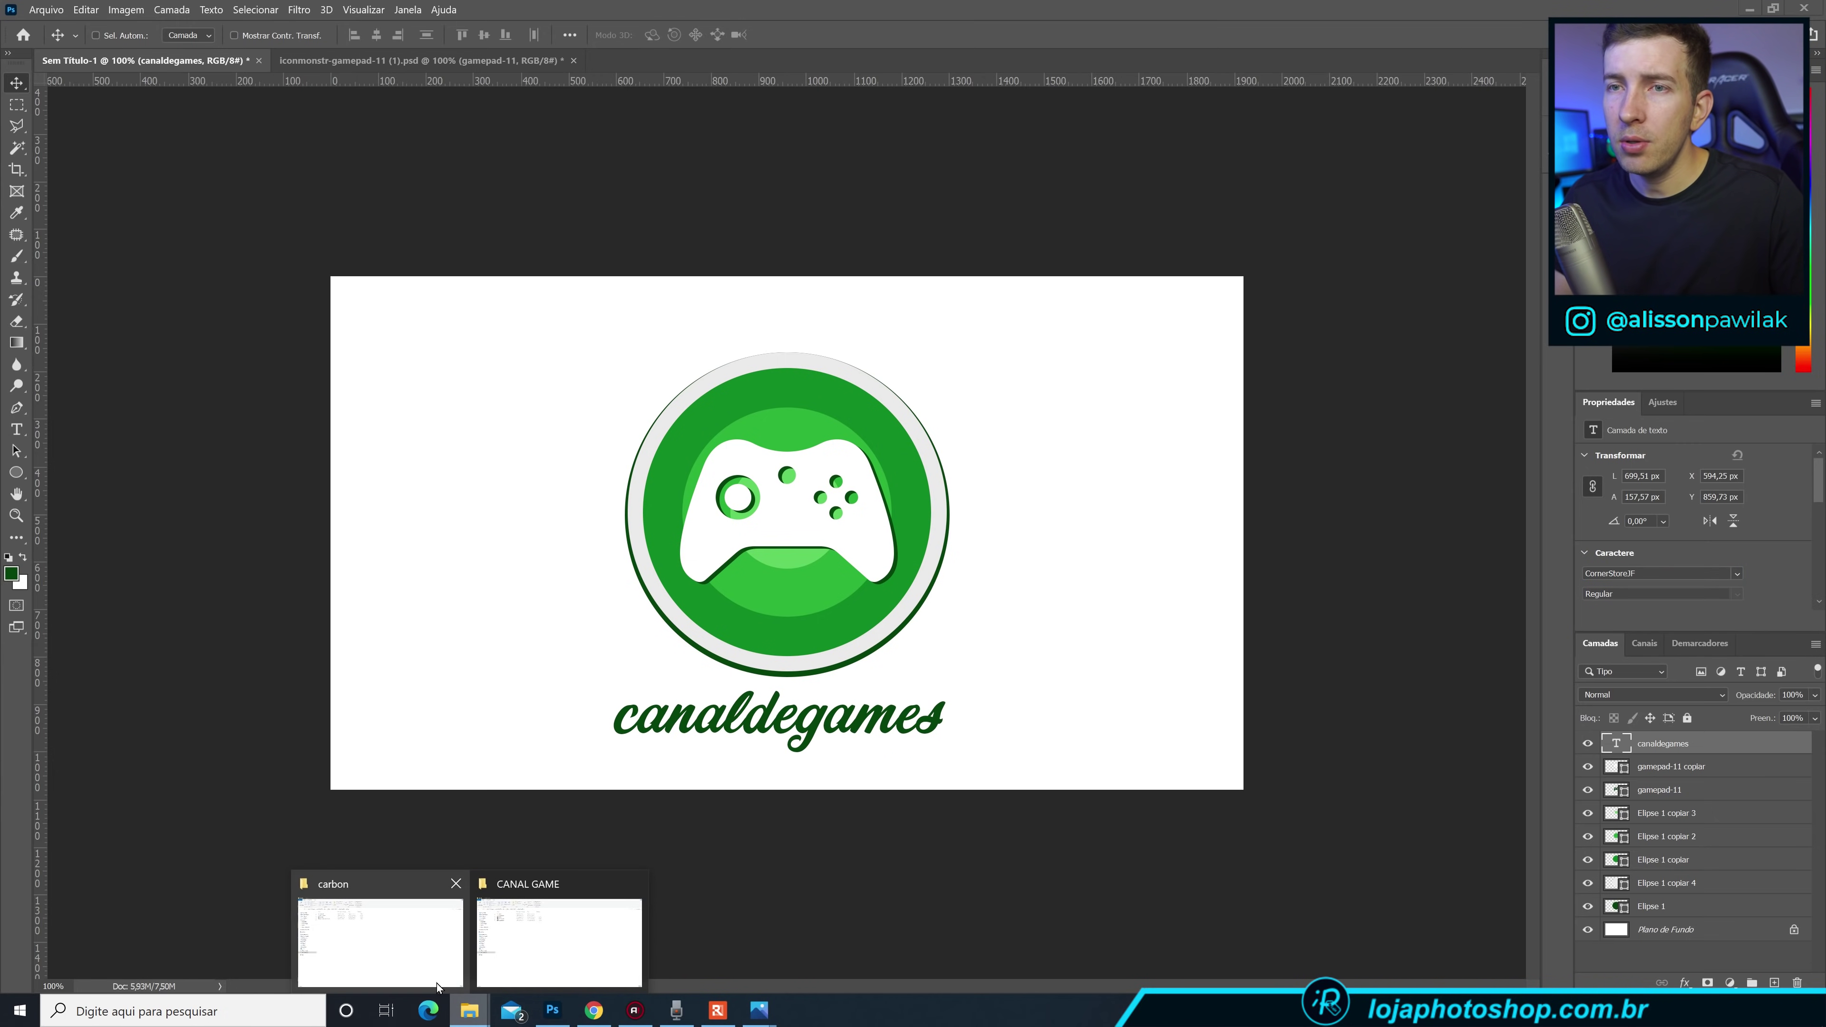
# Check the CANAL GAME folder, then change the text font to Neuropolitical Regular.
pyautogui.click(460, 899)
pyautogui.click(14, 130)
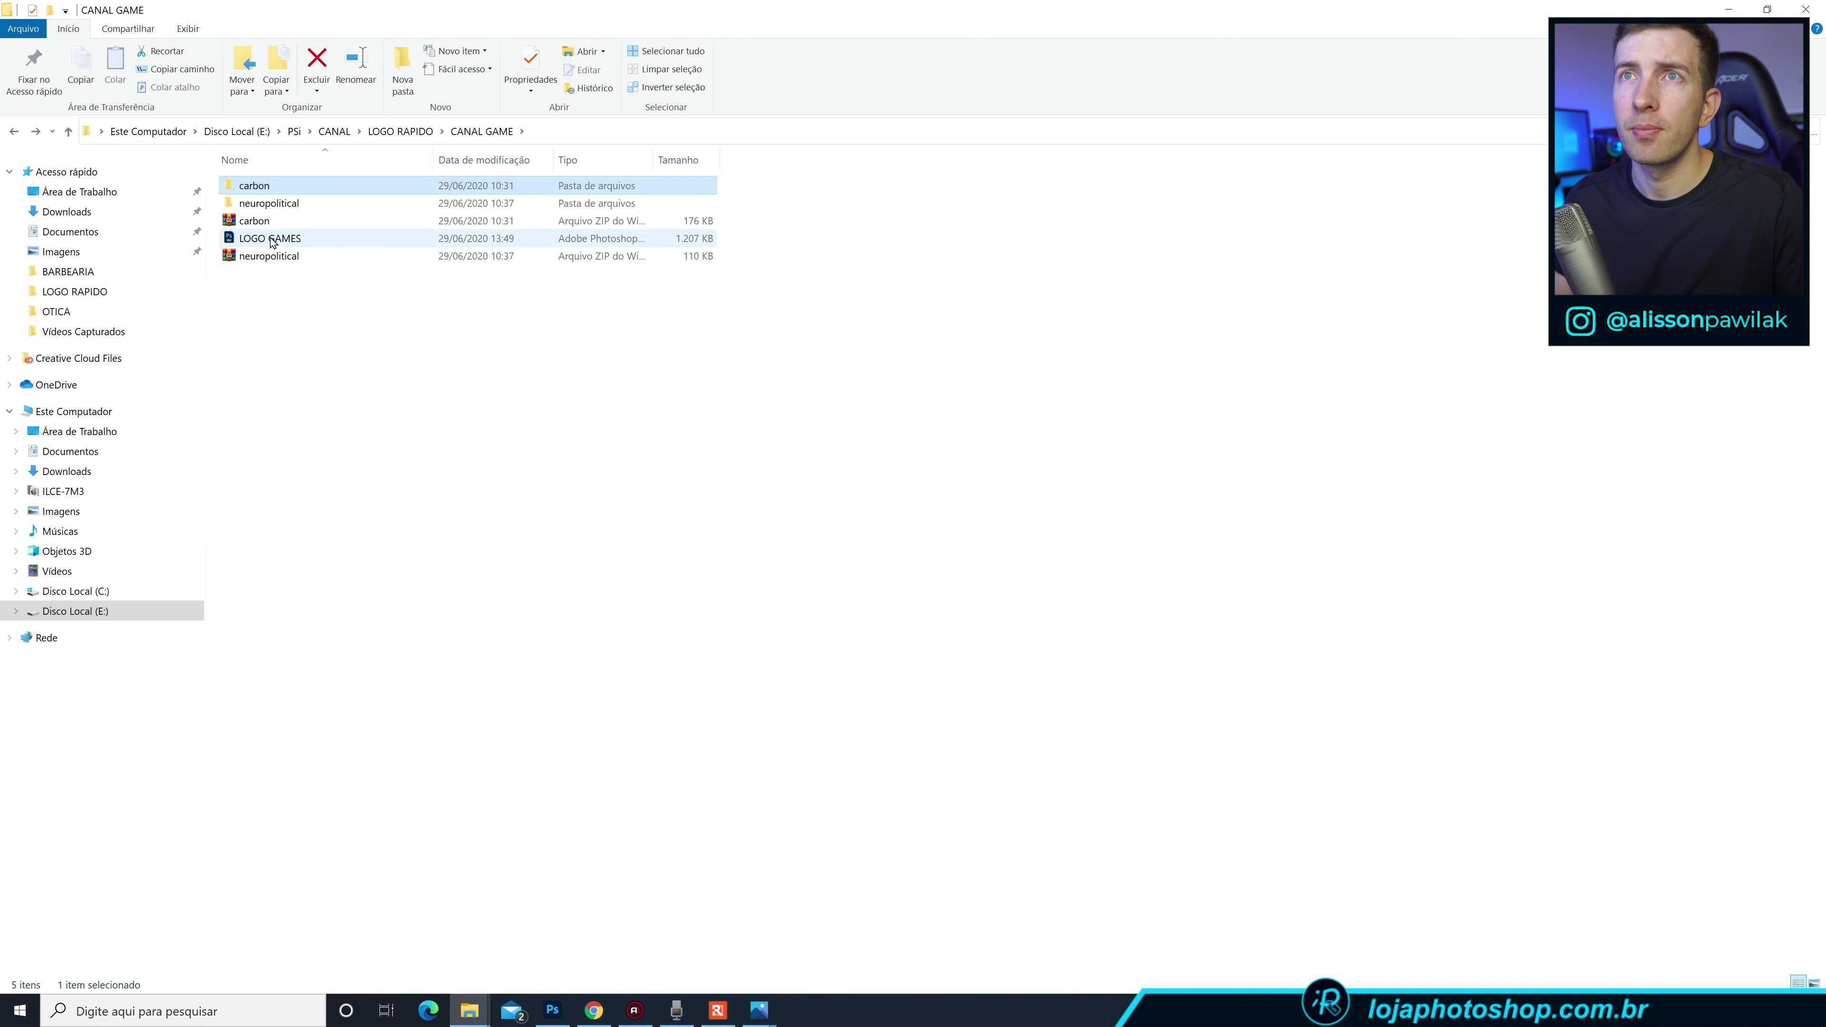
pyautogui.click(552, 1011)
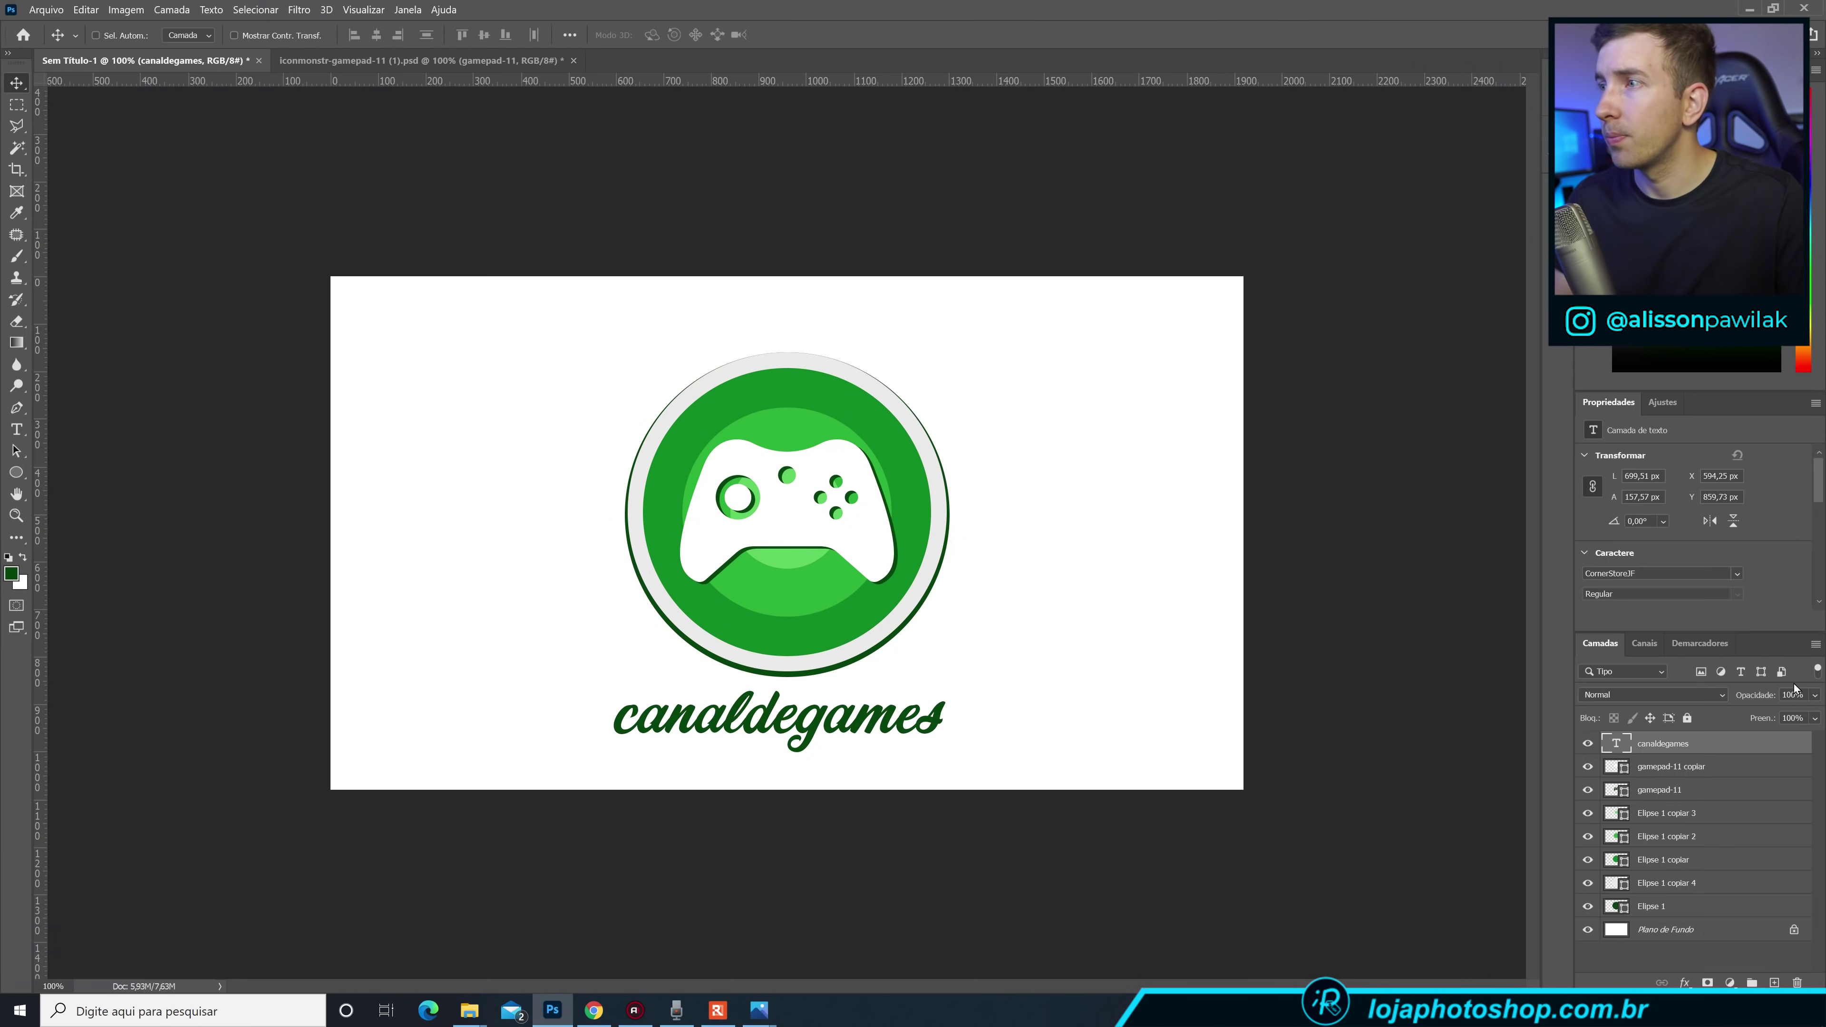
pyautogui.click(1661, 574)
pyautogui.write('neu')
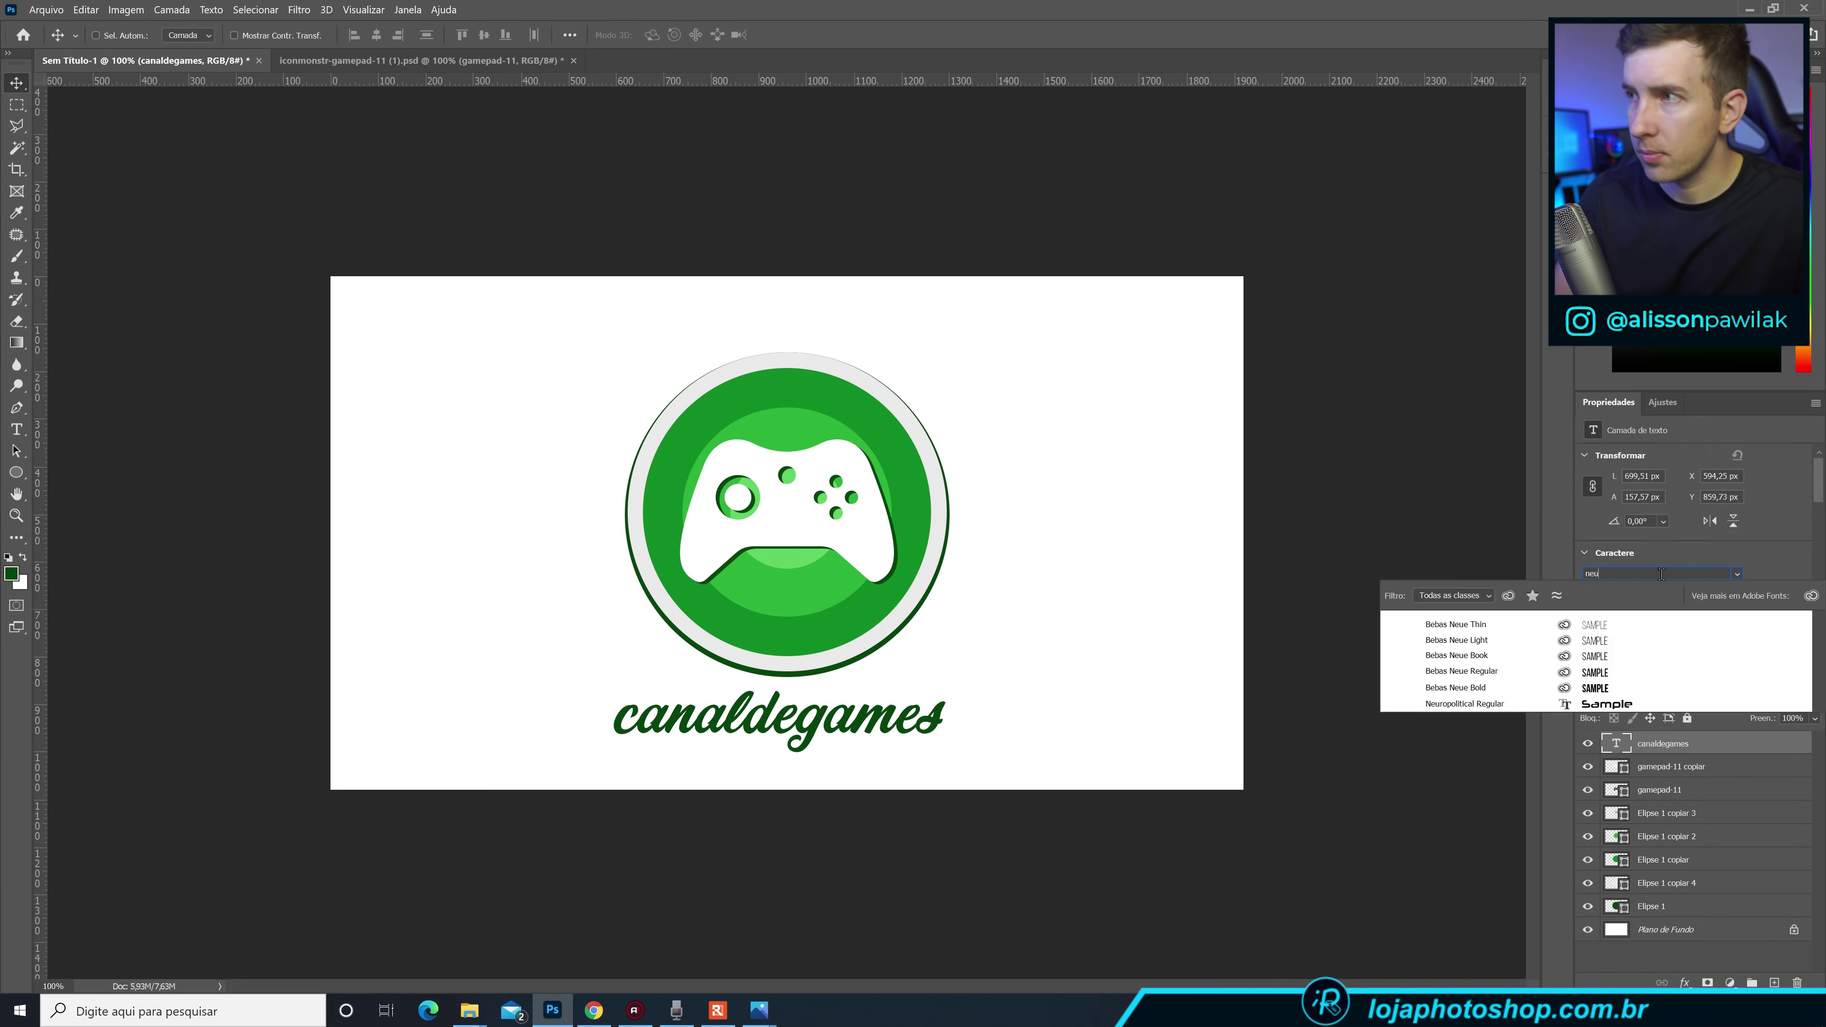
pyautogui.click(1616, 704)
# Colour the word 'games' light green sampled from the logo.
pyautogui.doubleClick(1616, 743)
pyautogui.click(901, 708)
pyautogui.moveTo(908, 707); pyautogui.dragTo(1181, 727)
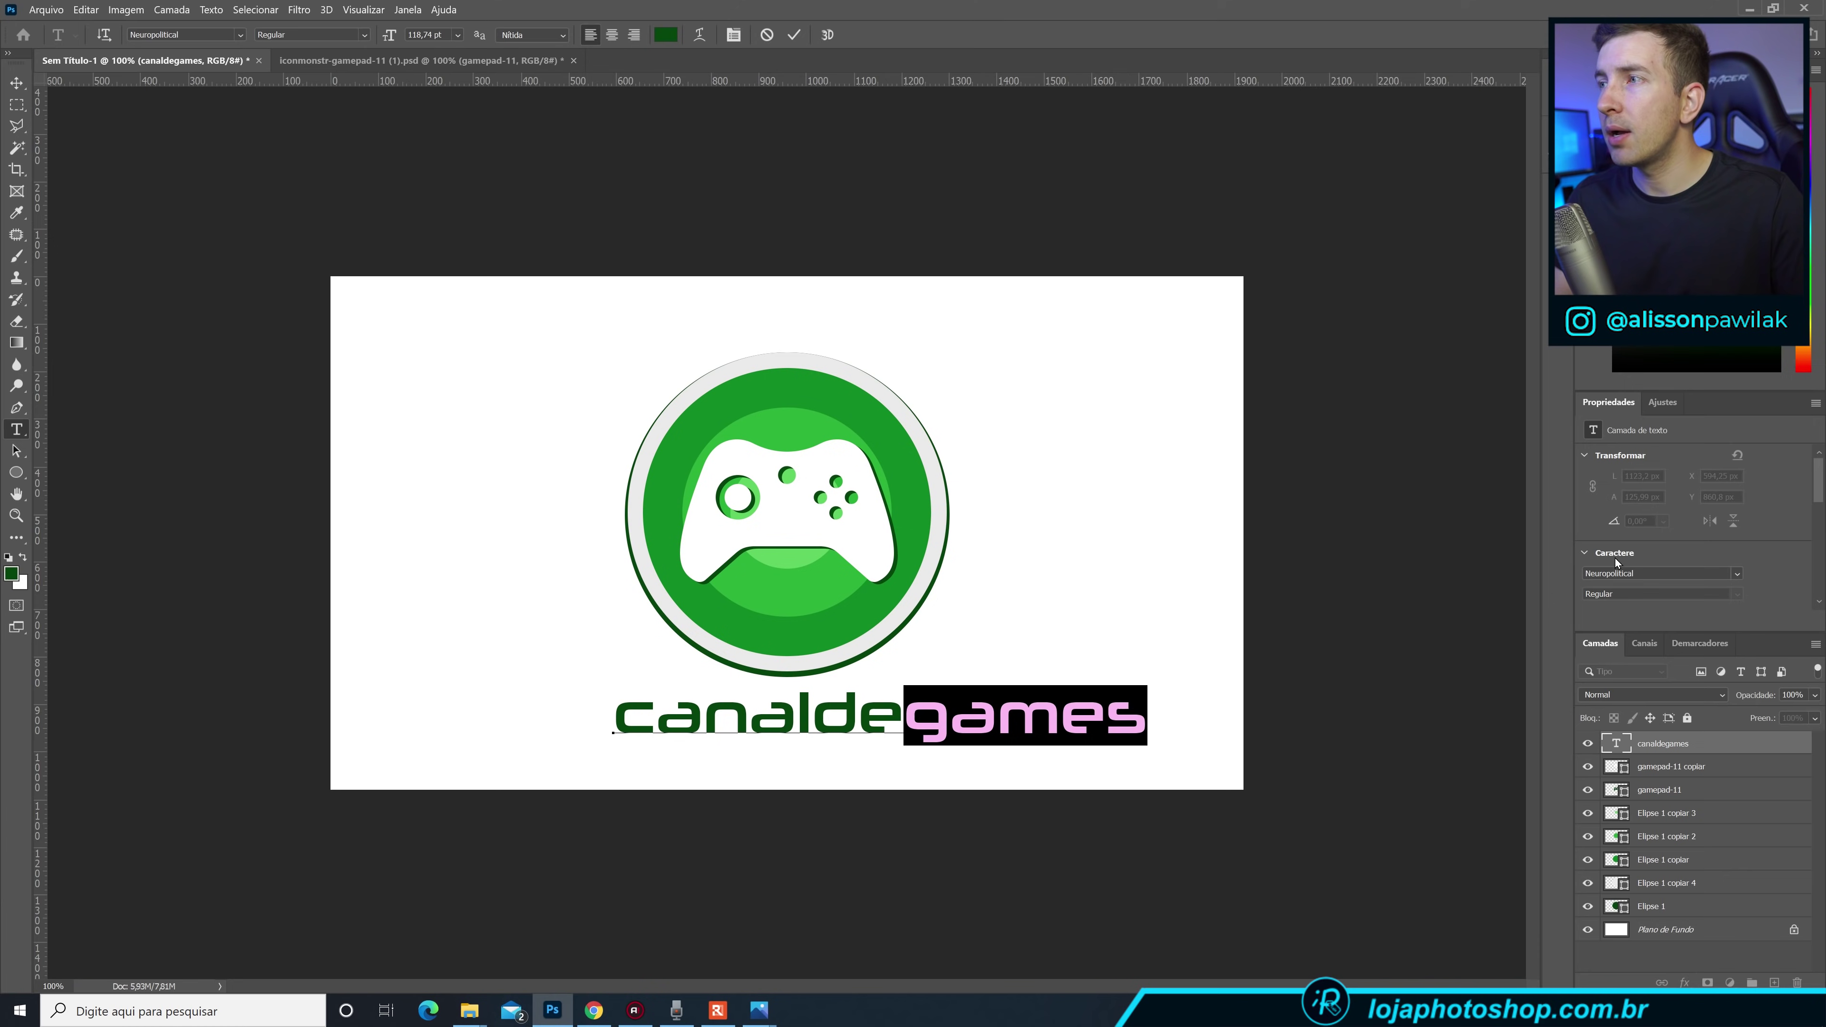
pyautogui.scroll(-3, 1642, 559)
pyautogui.click(1716, 551)
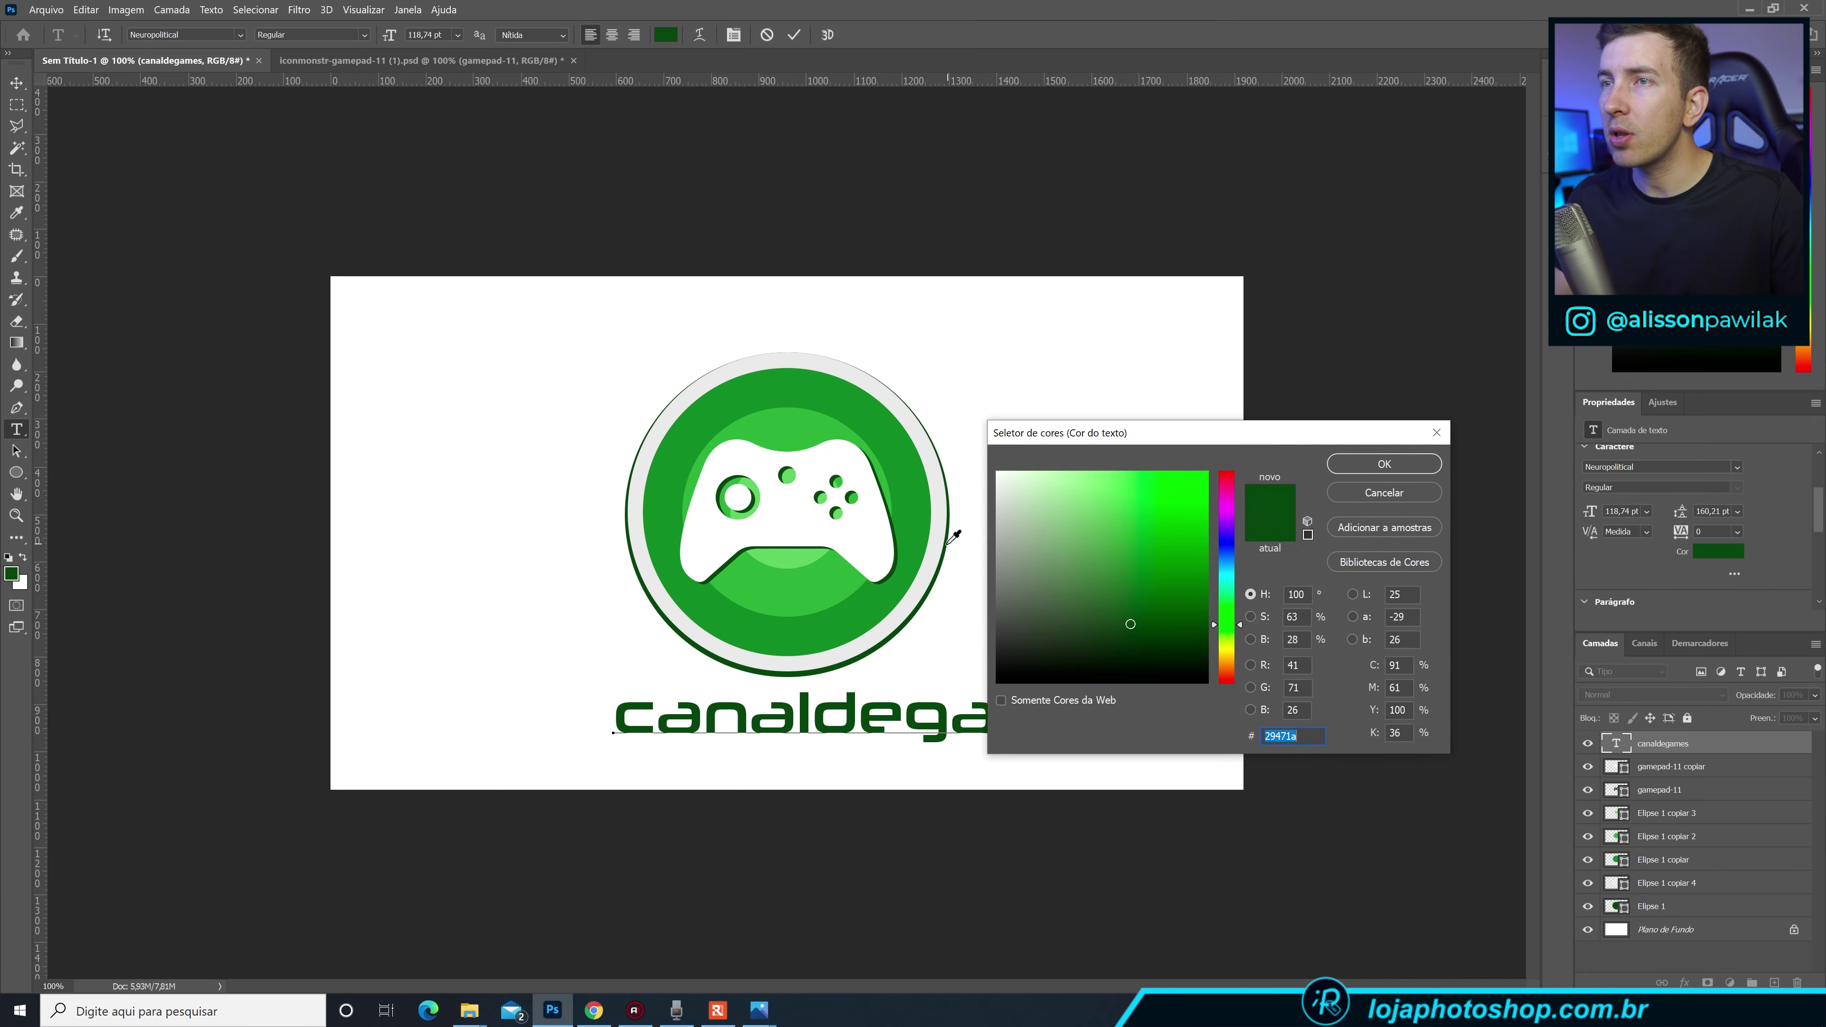
pyautogui.click(811, 551)
pyautogui.press('Return')
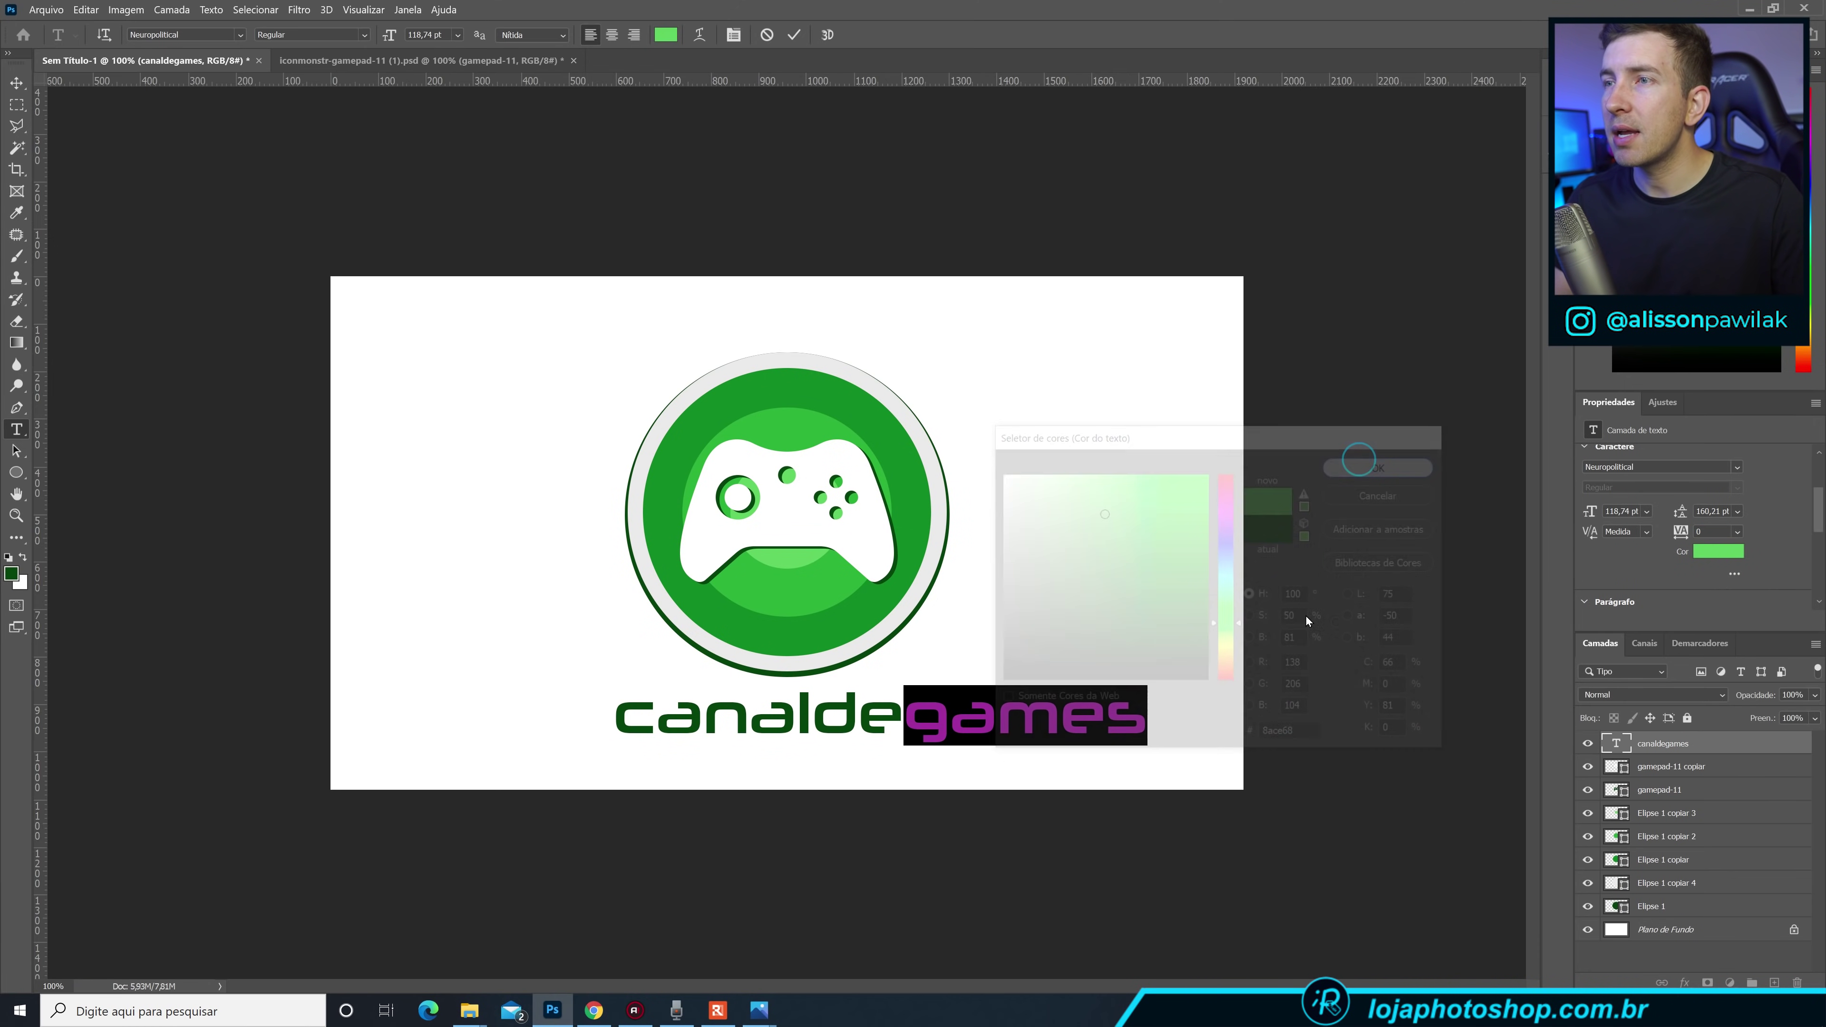
pyautogui.click(796, 40)
# Shrink the text to about 72% and hide the white background layer.
pyautogui.hotkey('ctrl', 't')
pyautogui.moveTo(1147, 678)
pyautogui.mouseDown()
pyautogui.moveTo(994, 699)
pyautogui.moveTo(907, 738)
pyautogui.mouseUp()
pyautogui.press('Return')
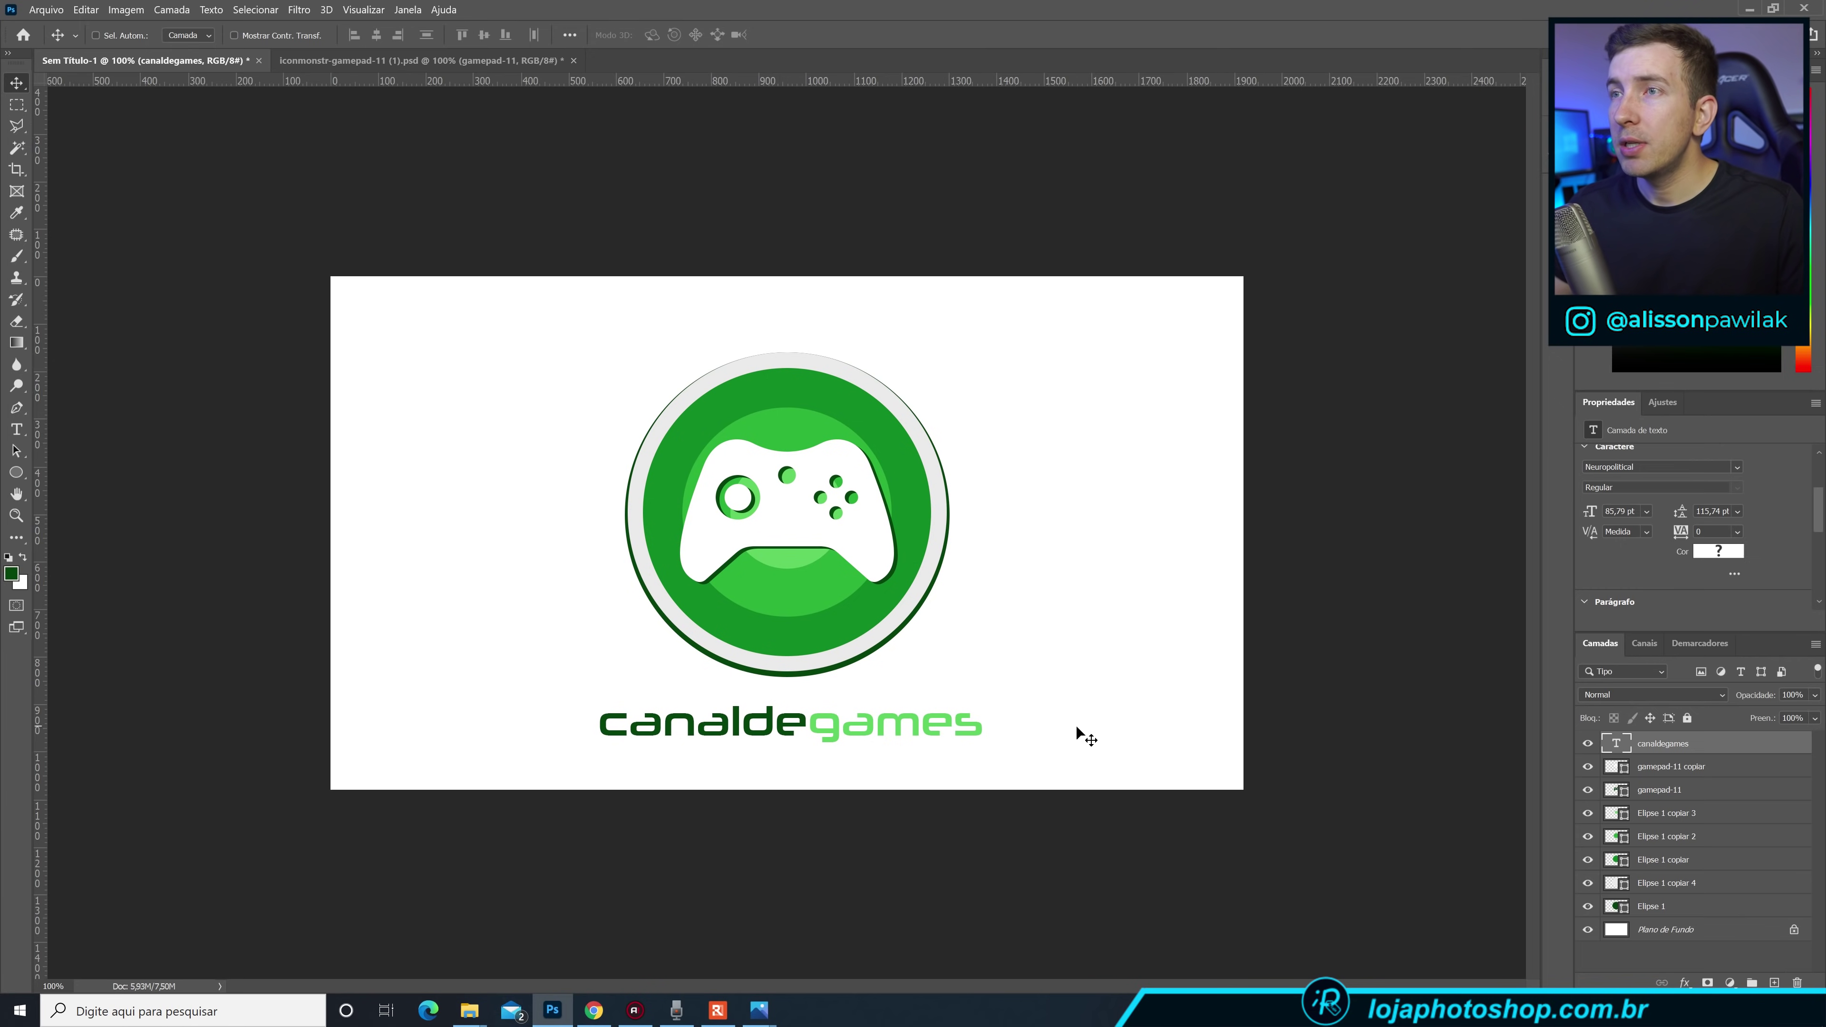
pyautogui.click(1587, 929)
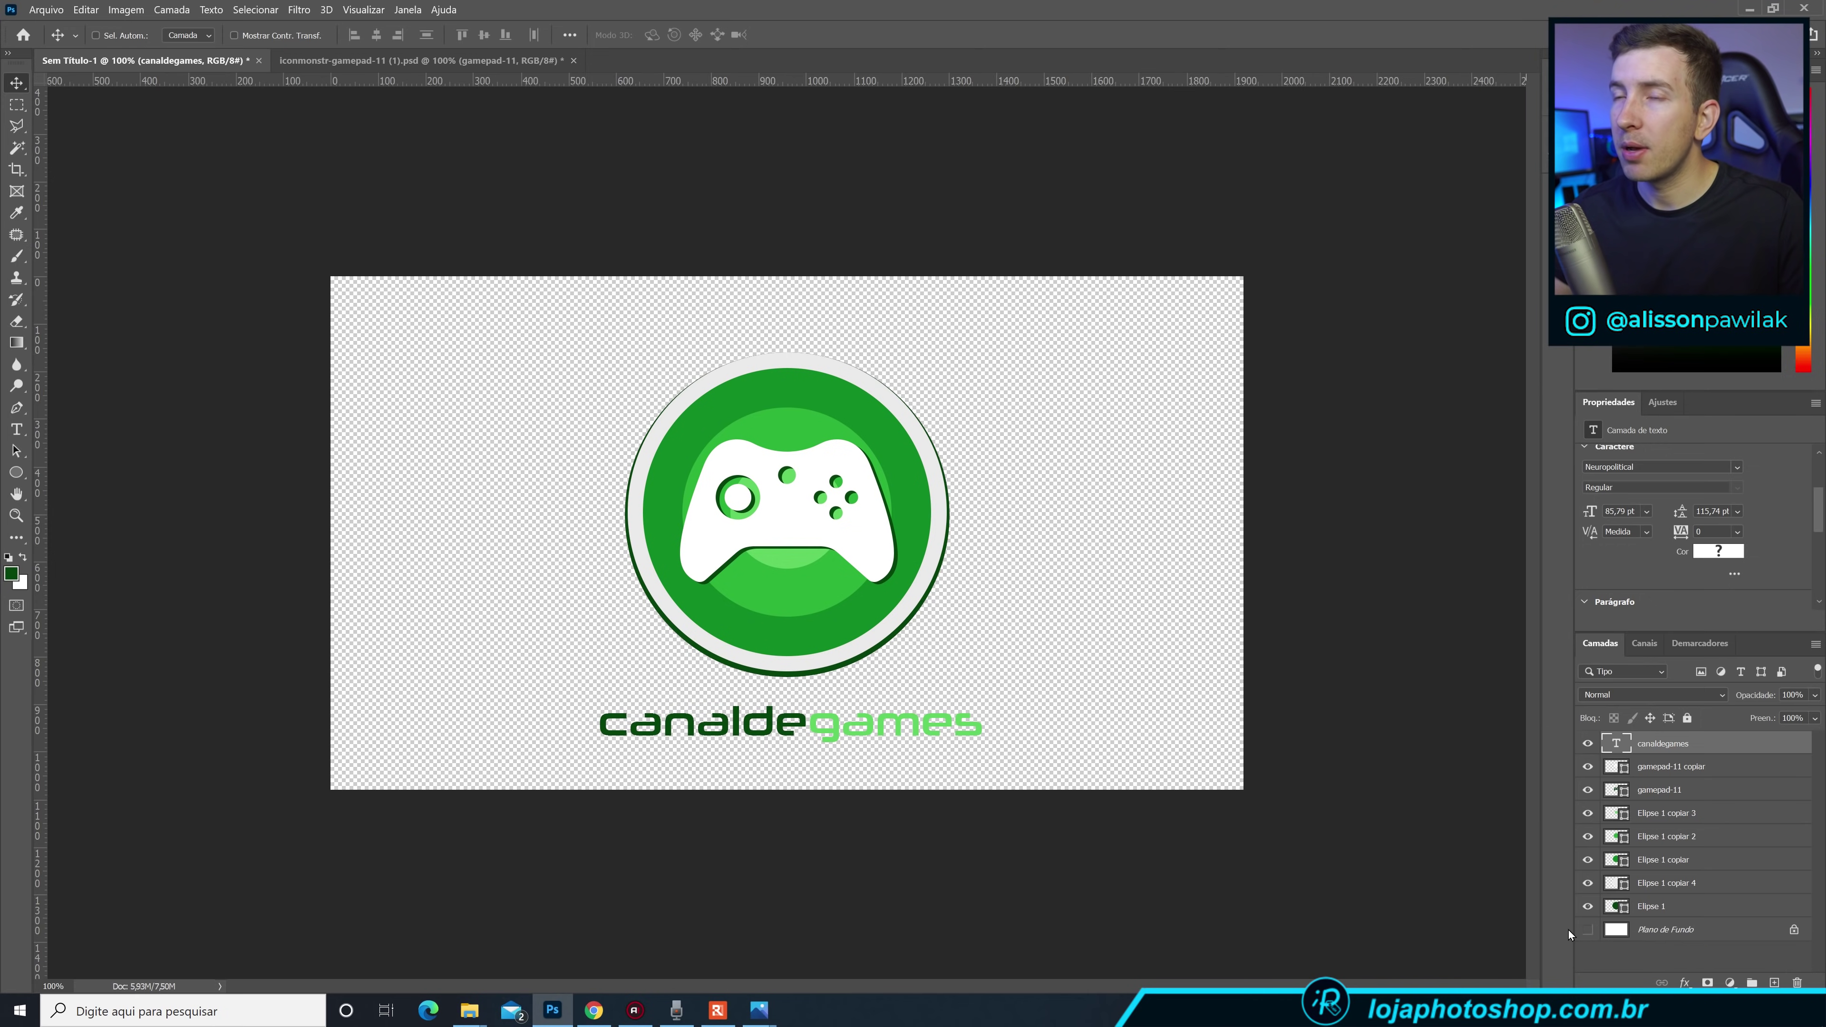
# Save the logo as a PNG named LOGO in the LOGO RAPIDO folder, accepting the PNG options.
pyautogui.hotkey('ctrl', 'shift', 's')
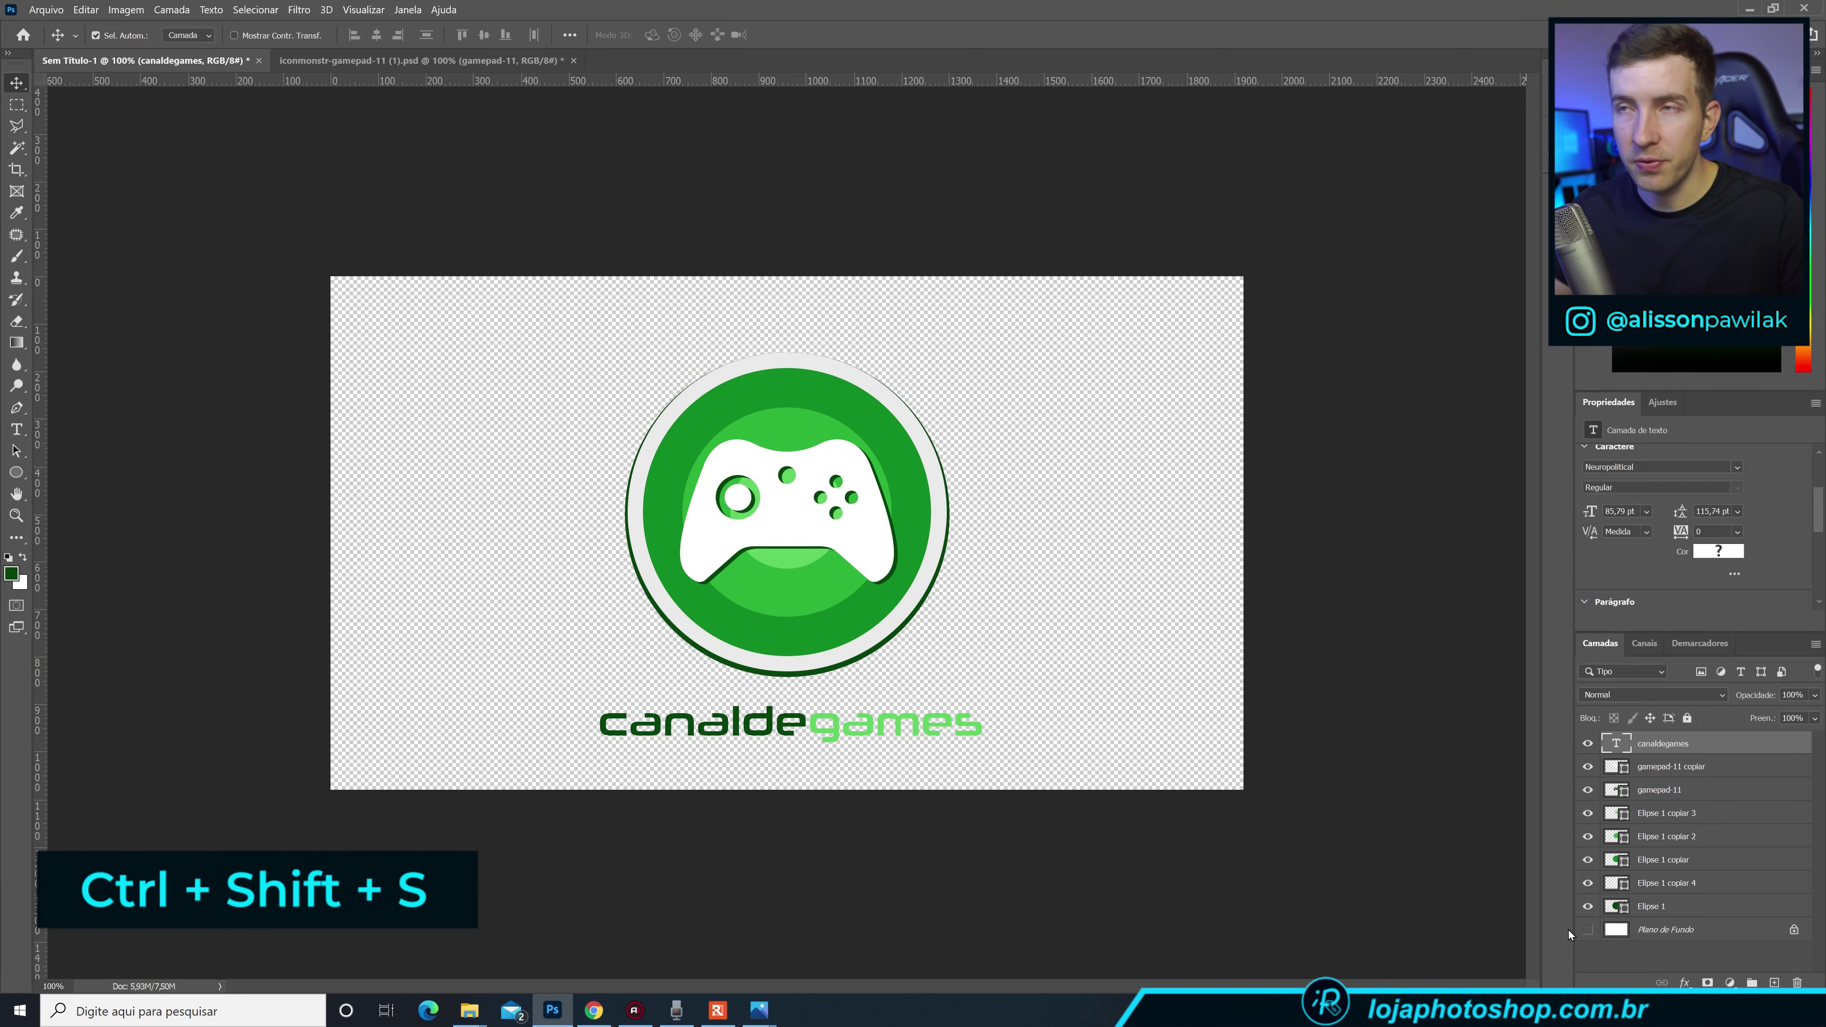
pyautogui.click(1402, 837)
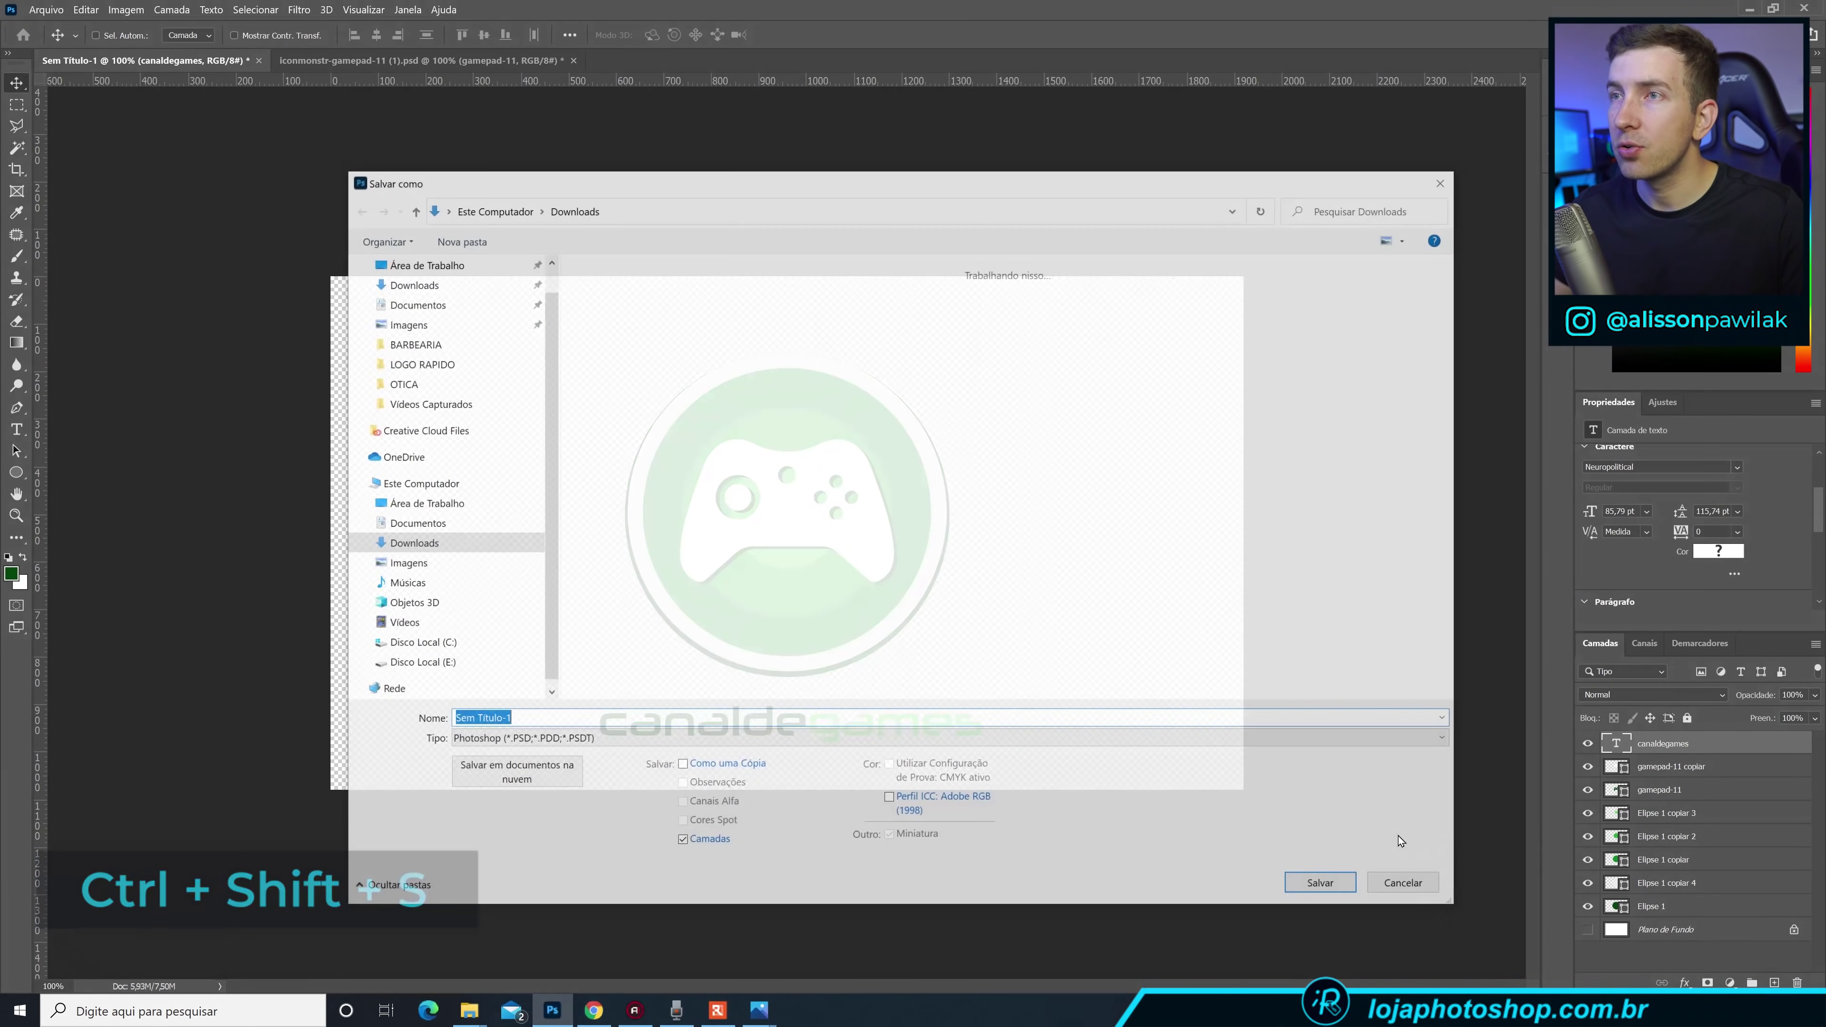
pyautogui.click(794, 743)
pyautogui.click(770, 669)
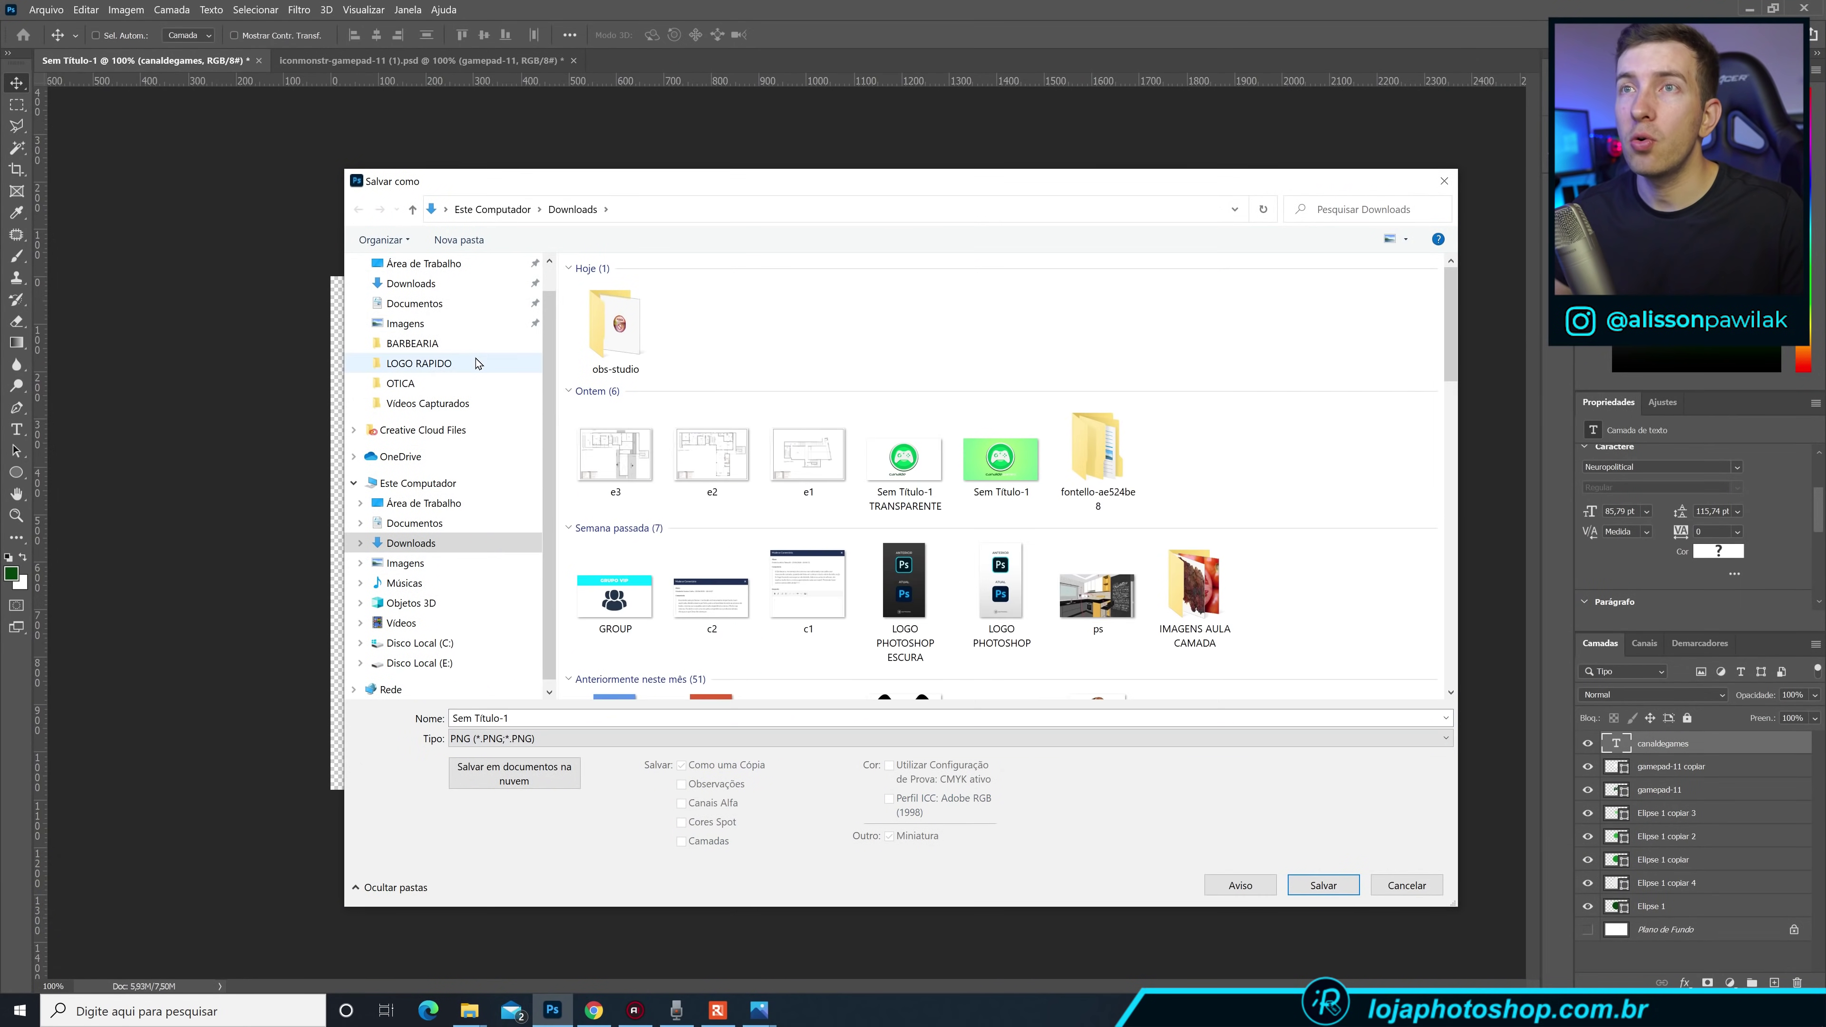
pyautogui.click(477, 364)
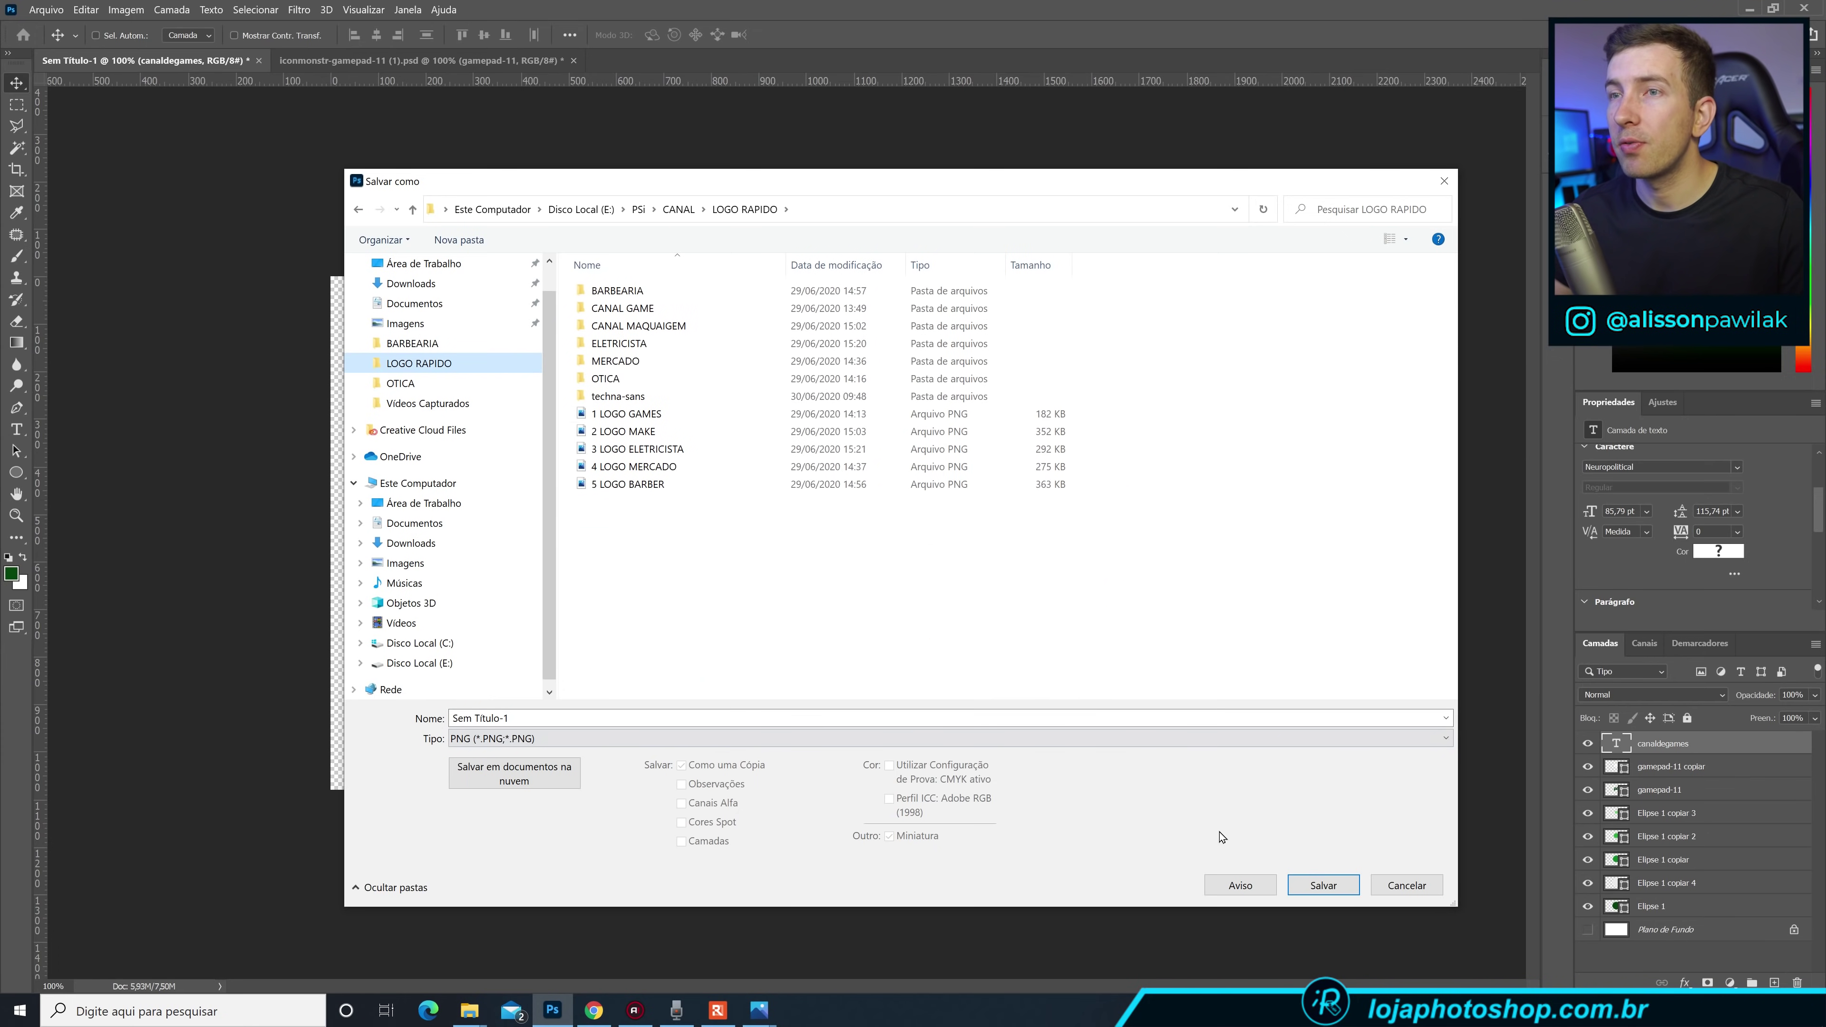
pyautogui.click(723, 715)
pyautogui.write('LOGO')
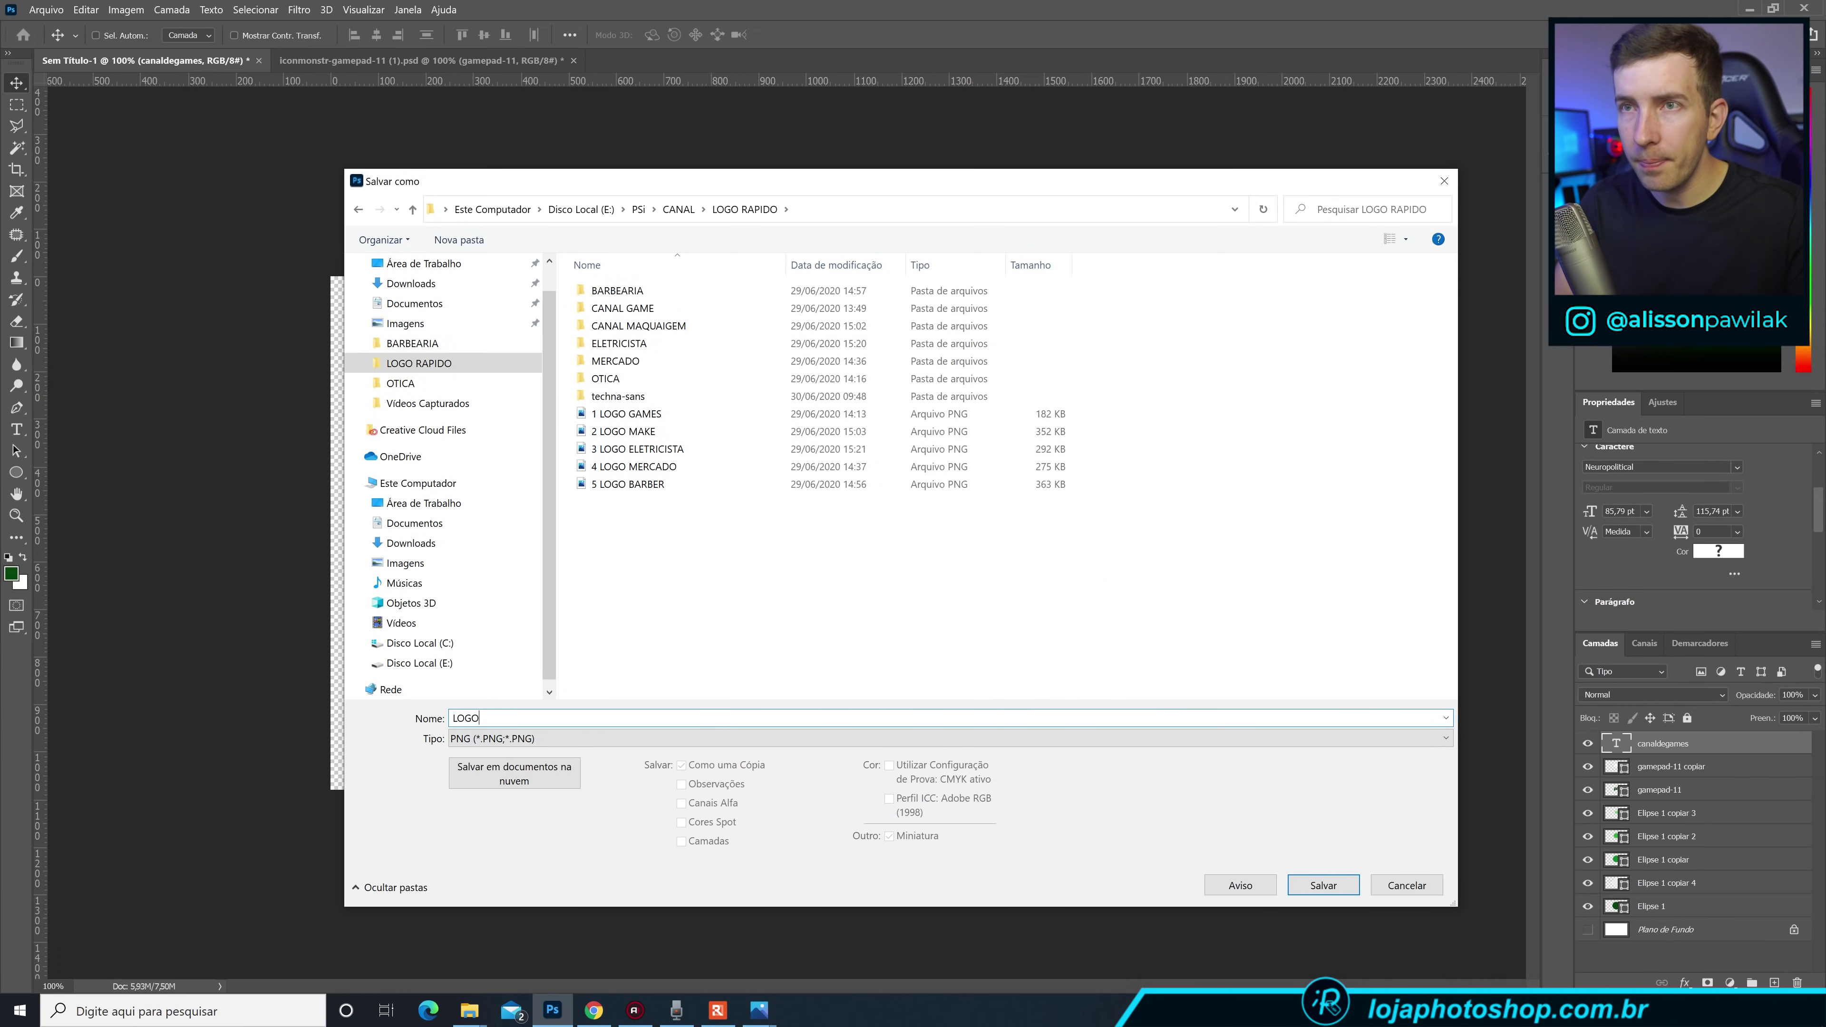
pyautogui.press('Return')
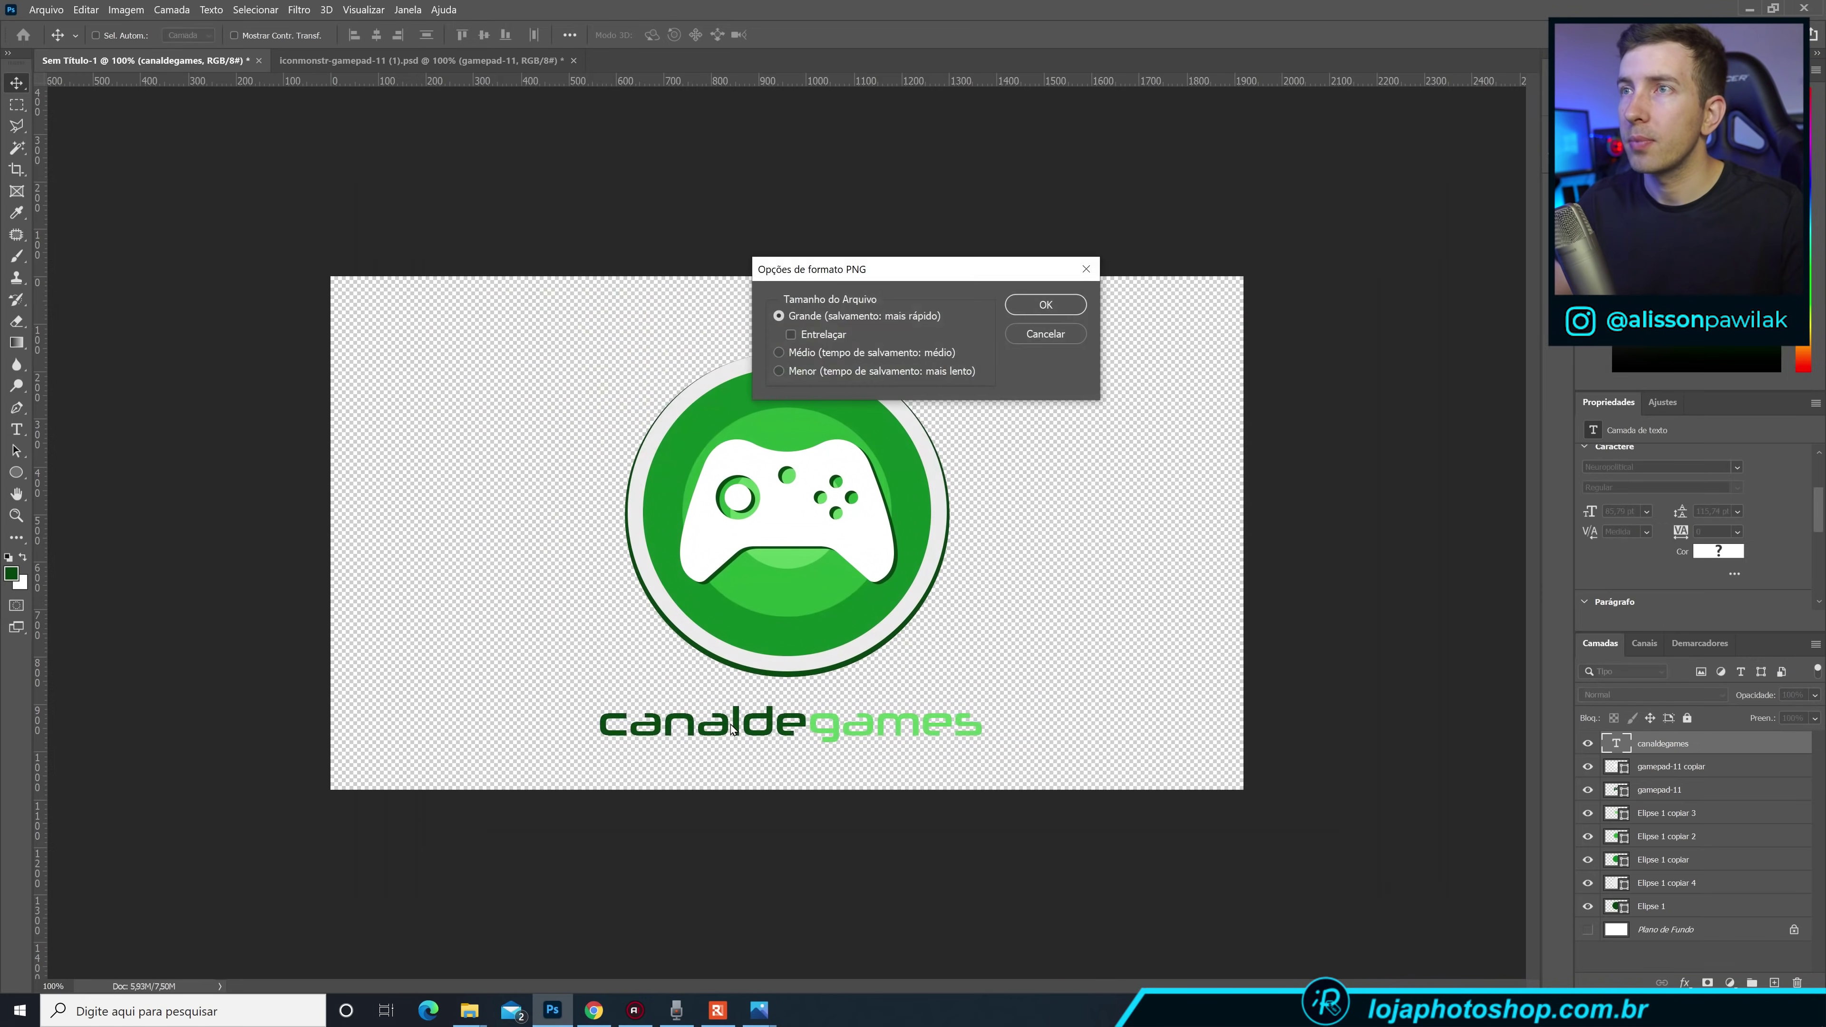
pyautogui.press('Return')
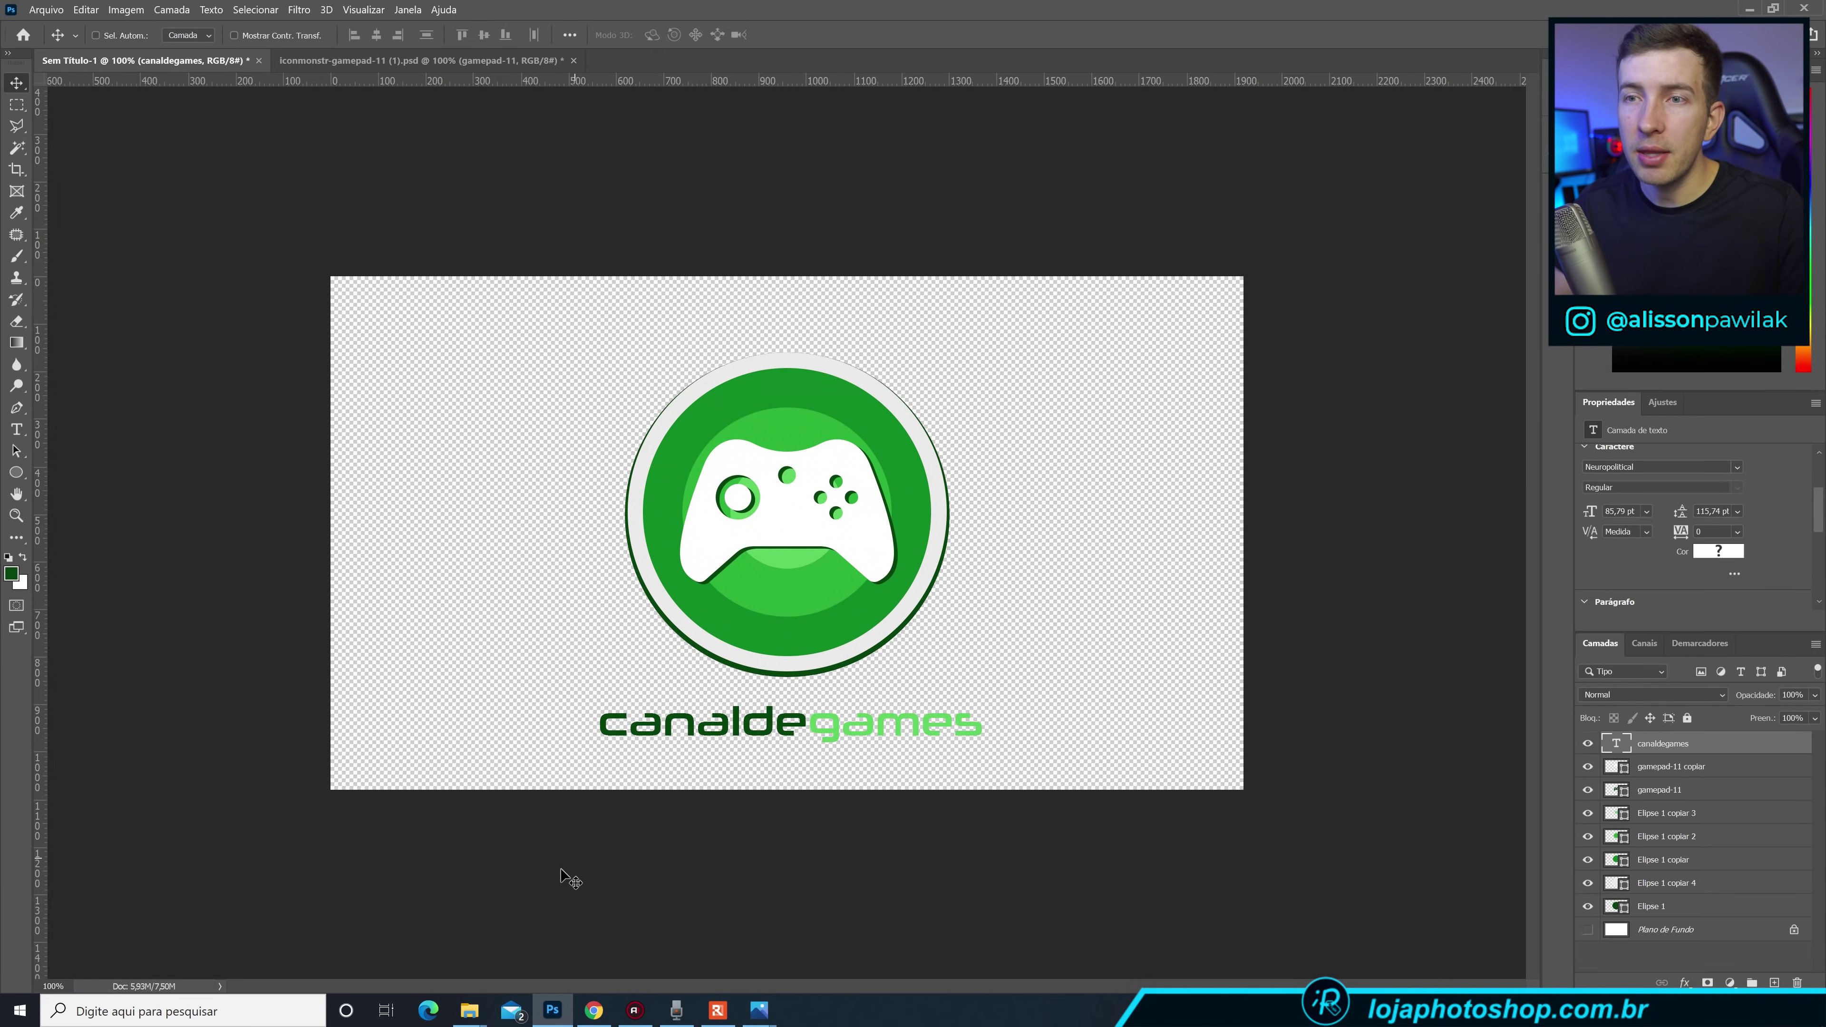
pyautogui.moveTo(468, 1010)
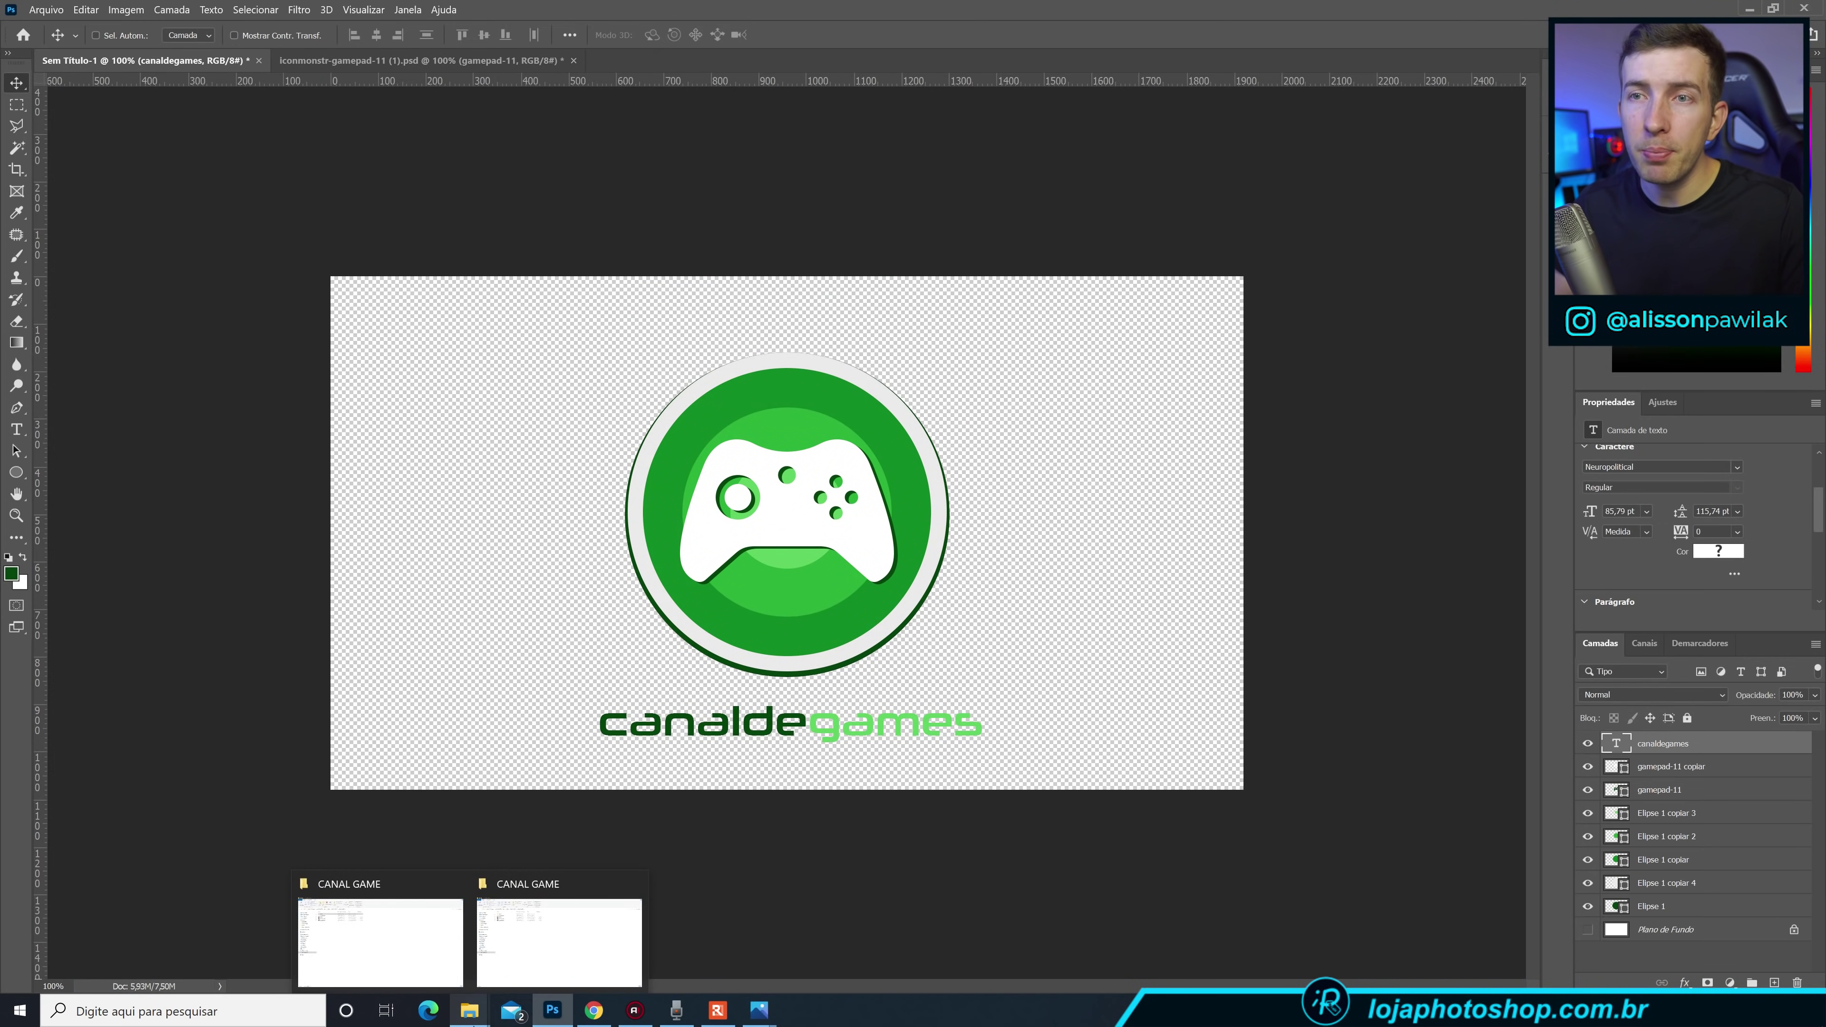
pyautogui.click(453, 886)
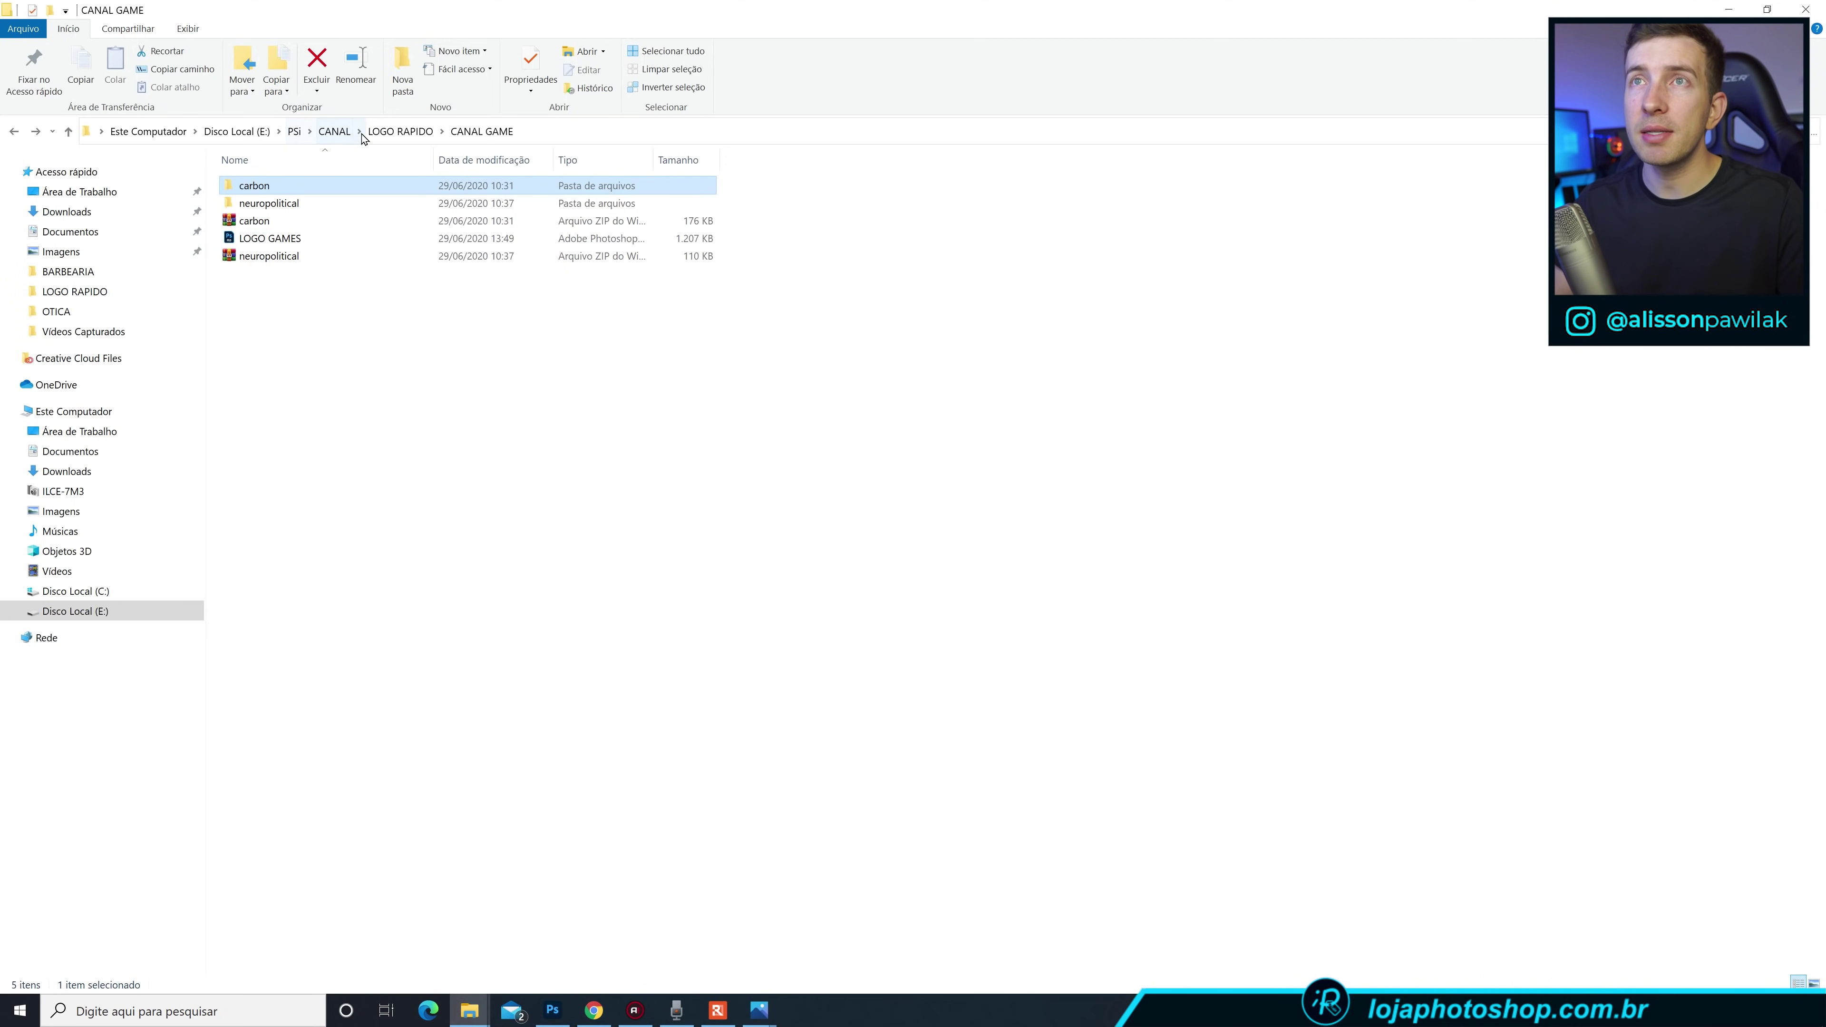
pyautogui.click(388, 133)
pyautogui.doubleClick(432, 397)
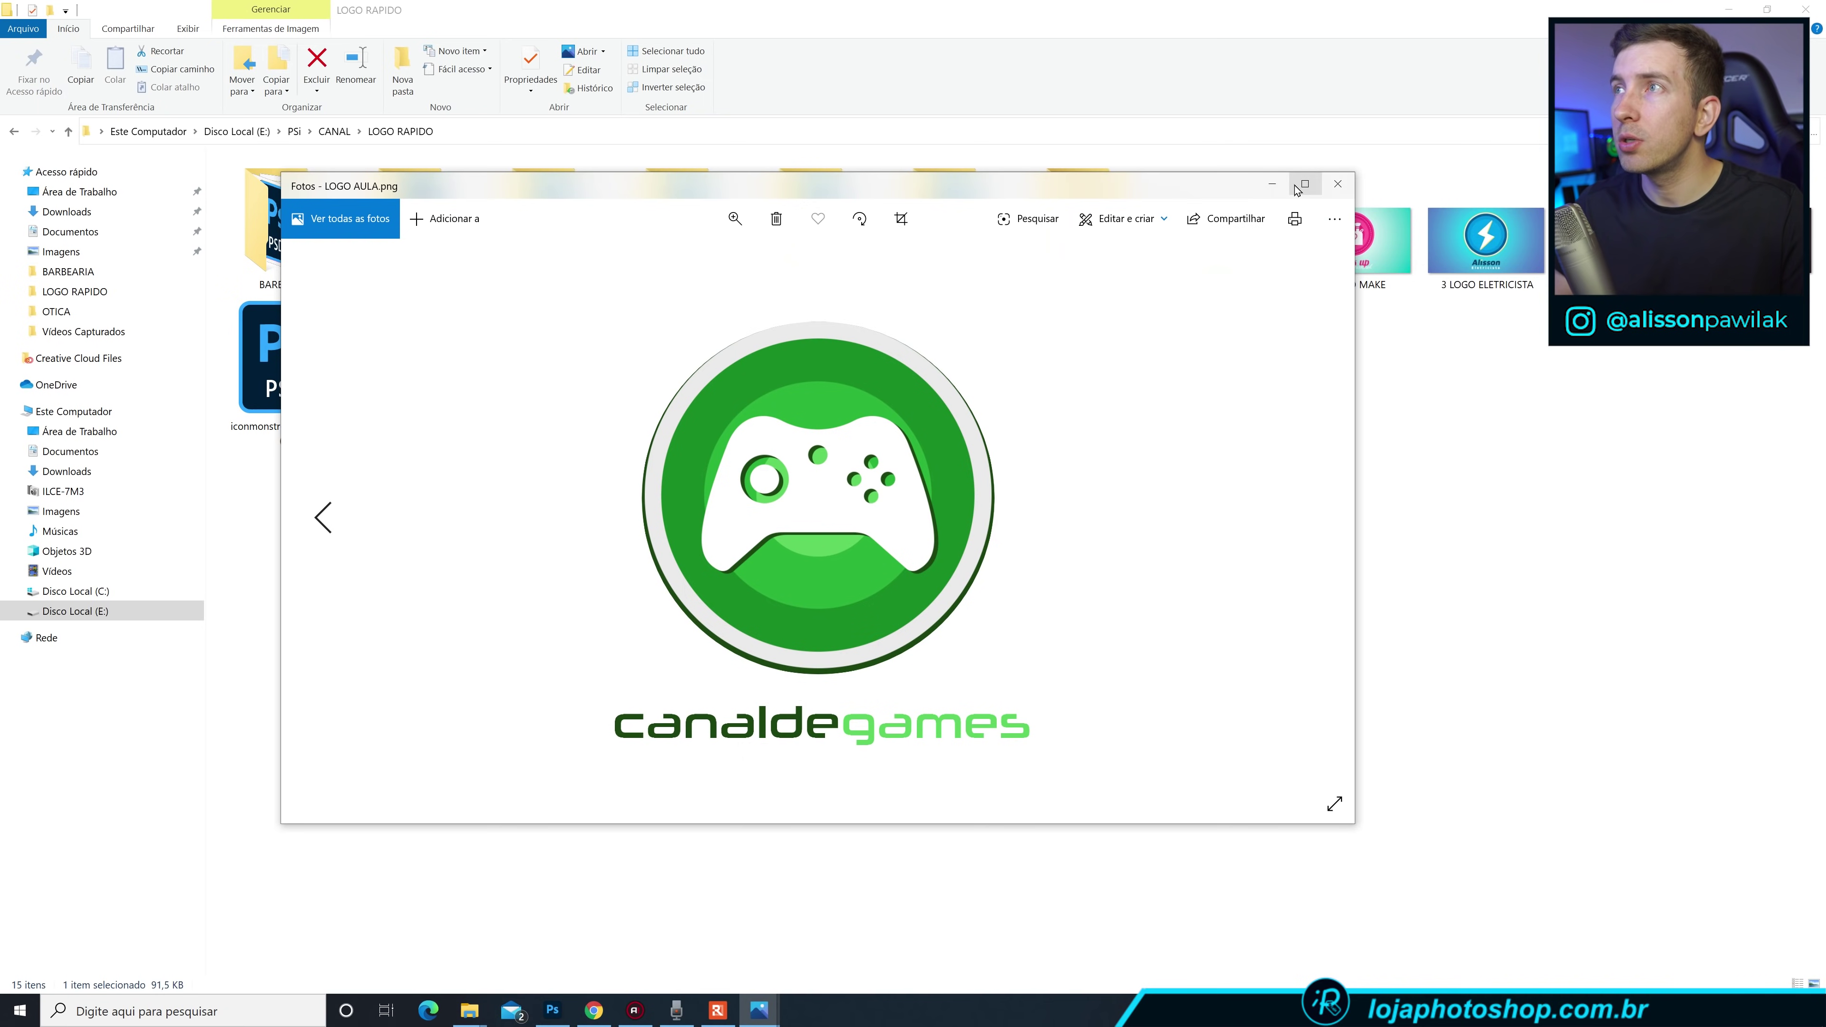
pyautogui.click(1305, 184)
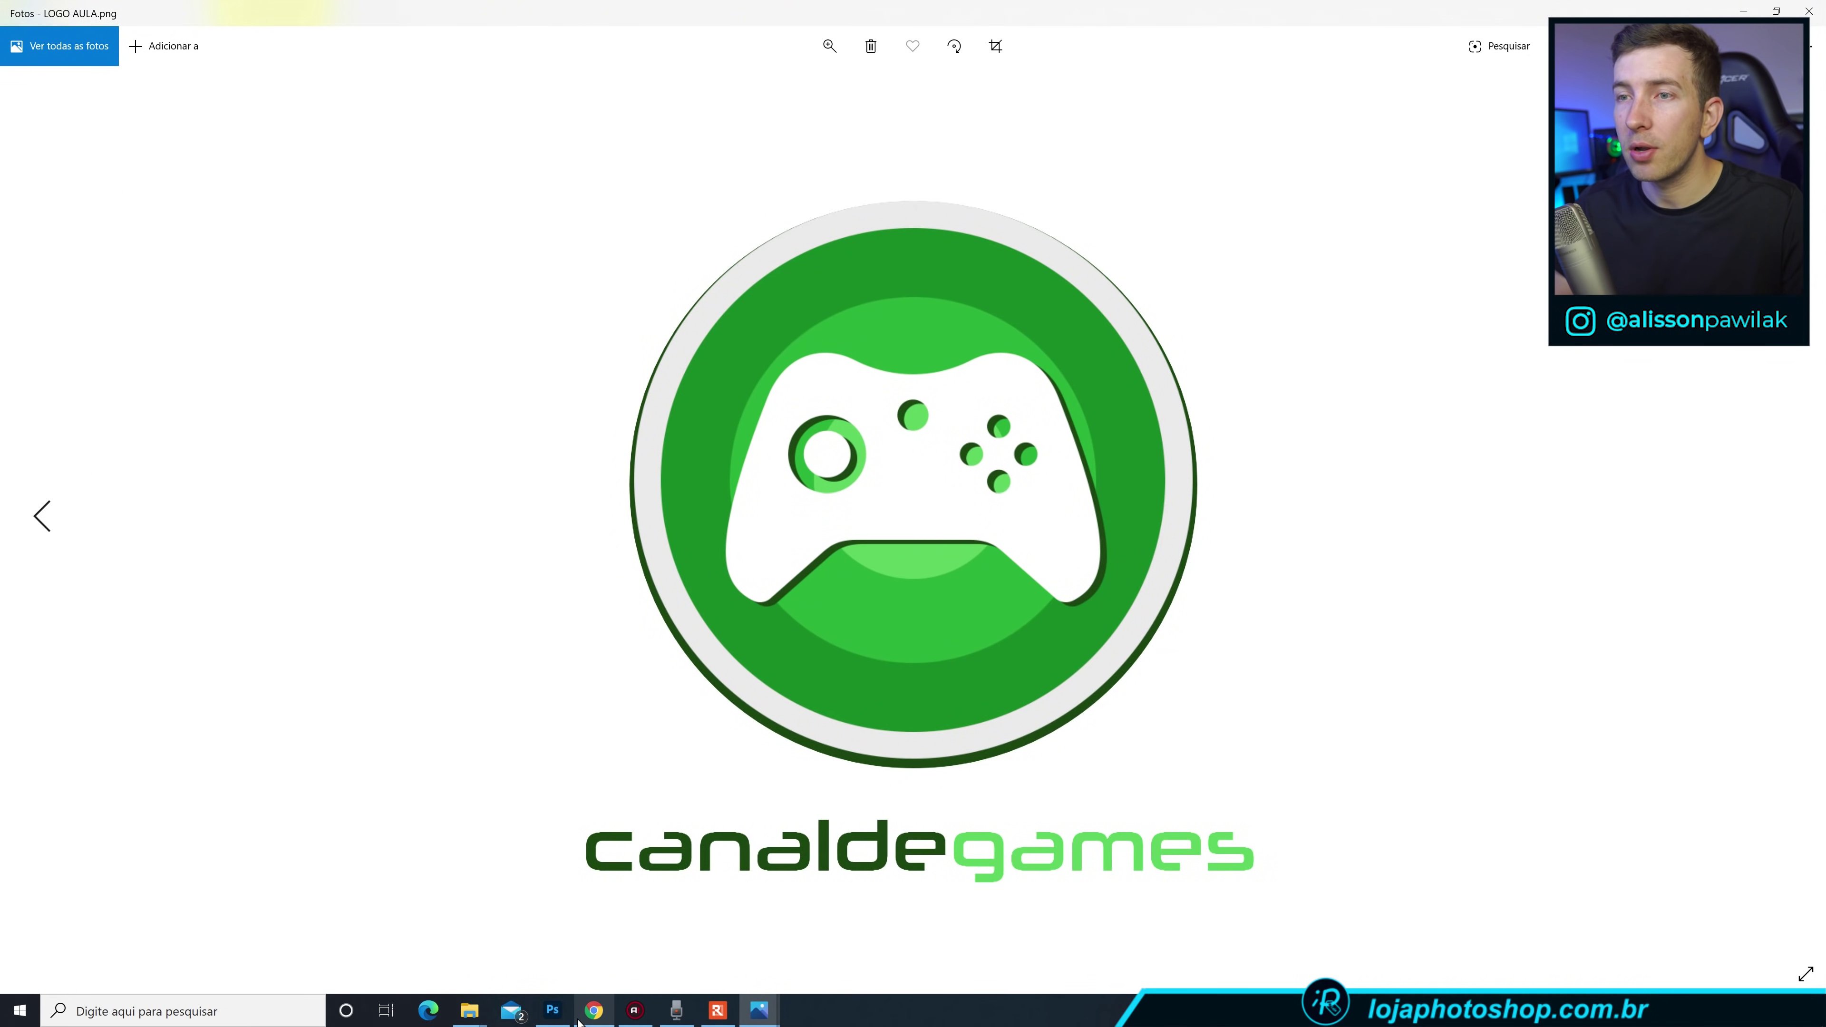
pyautogui.click(552, 1010)
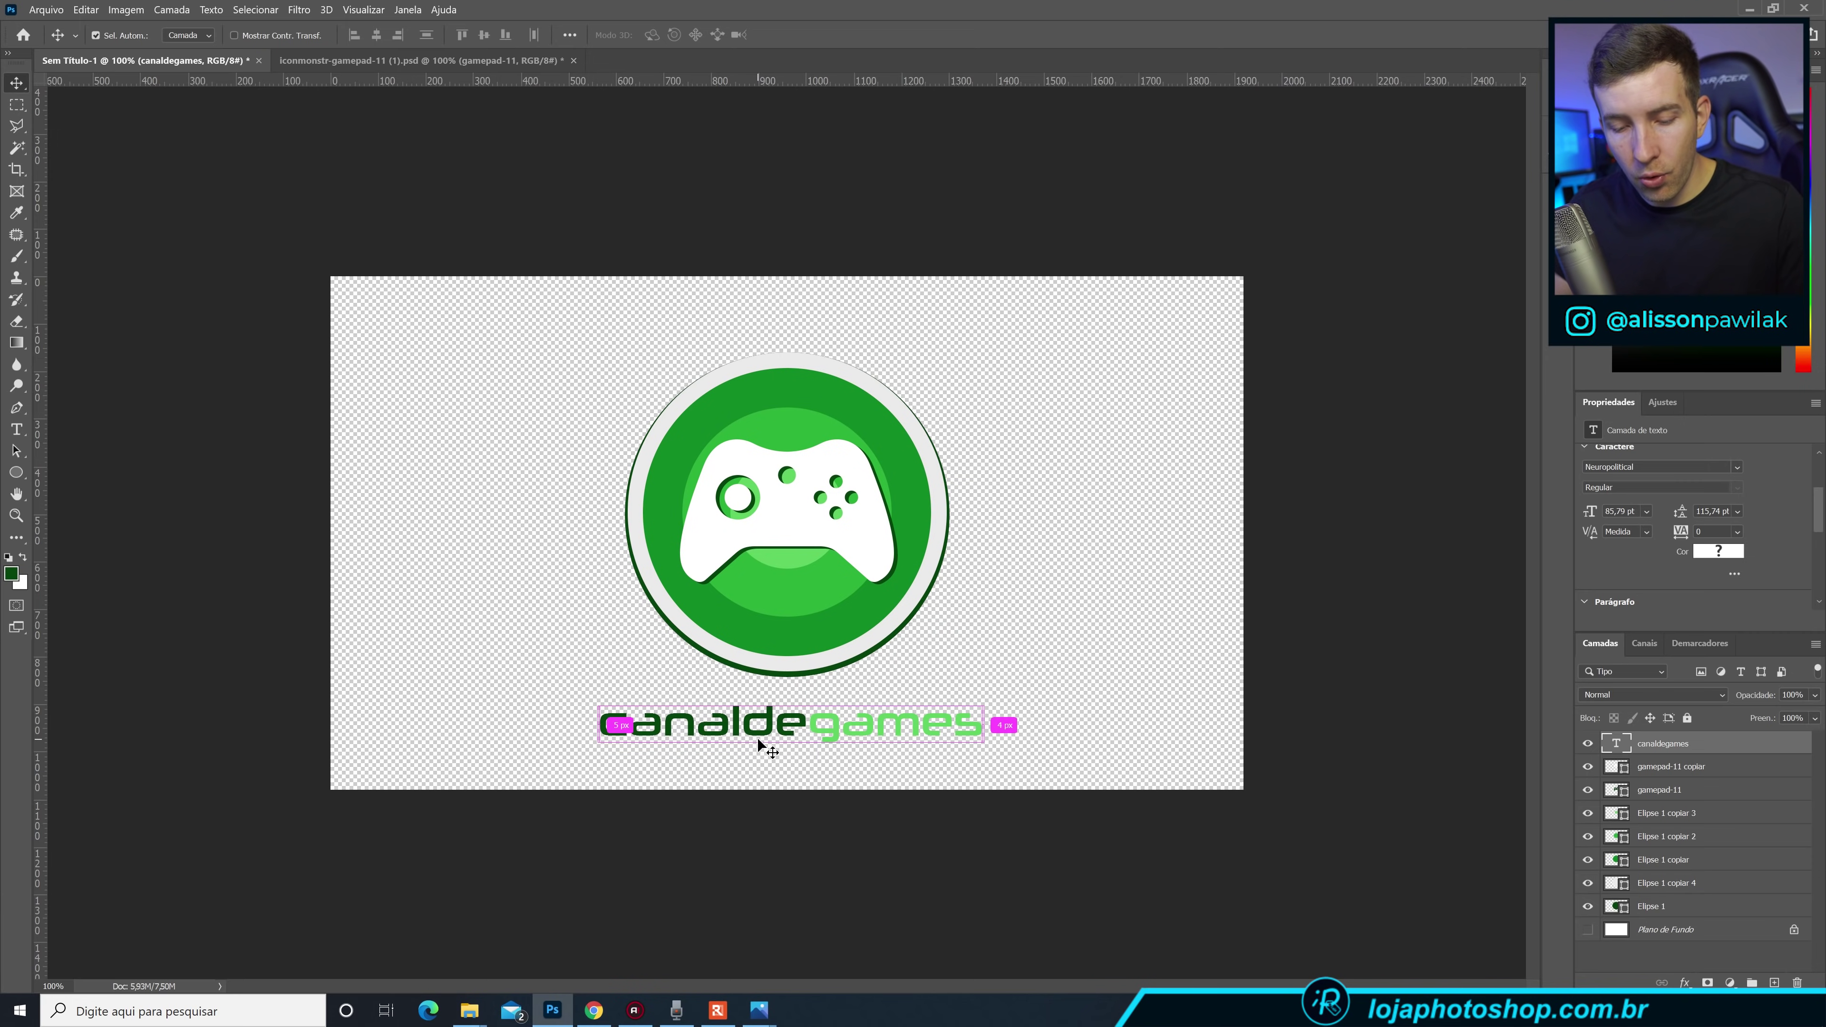
# Save a copy on this computer as Photoshop PDF named LOGO AULA.
pyautogui.hotkey('ctrl', 's')
pyautogui.click(1395, 837)
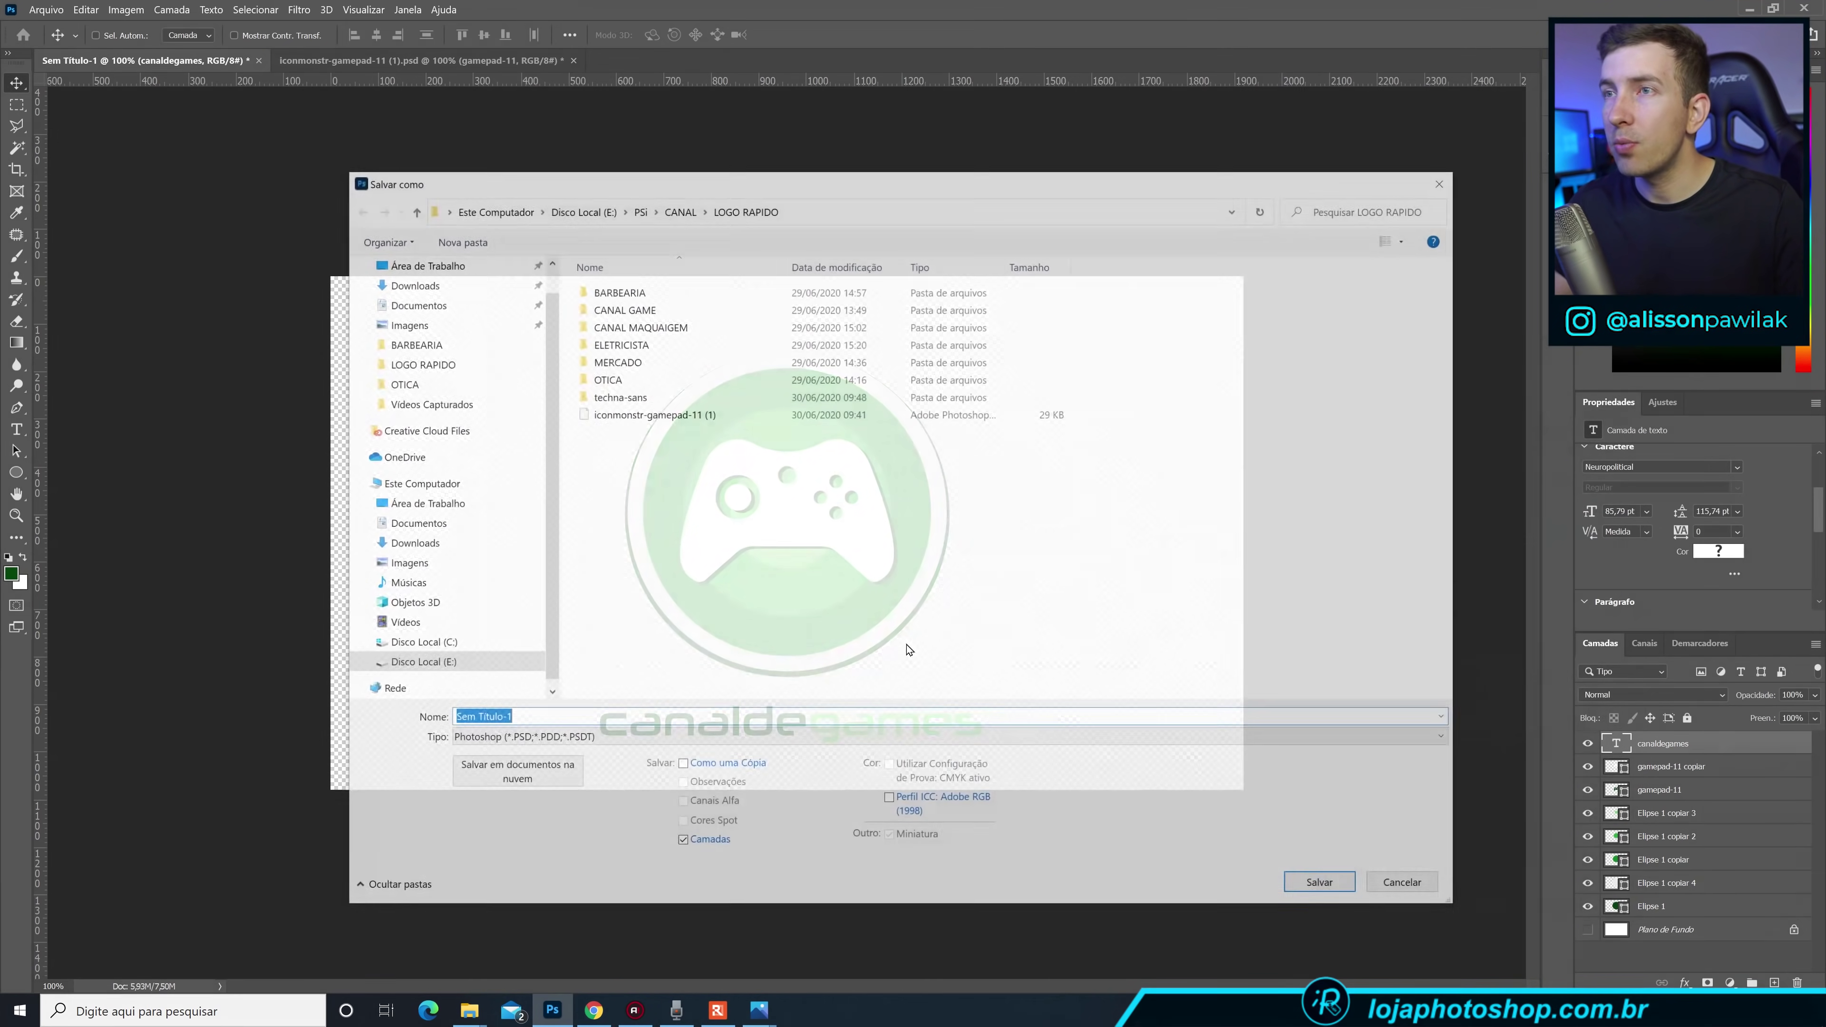
pyautogui.click(728, 741)
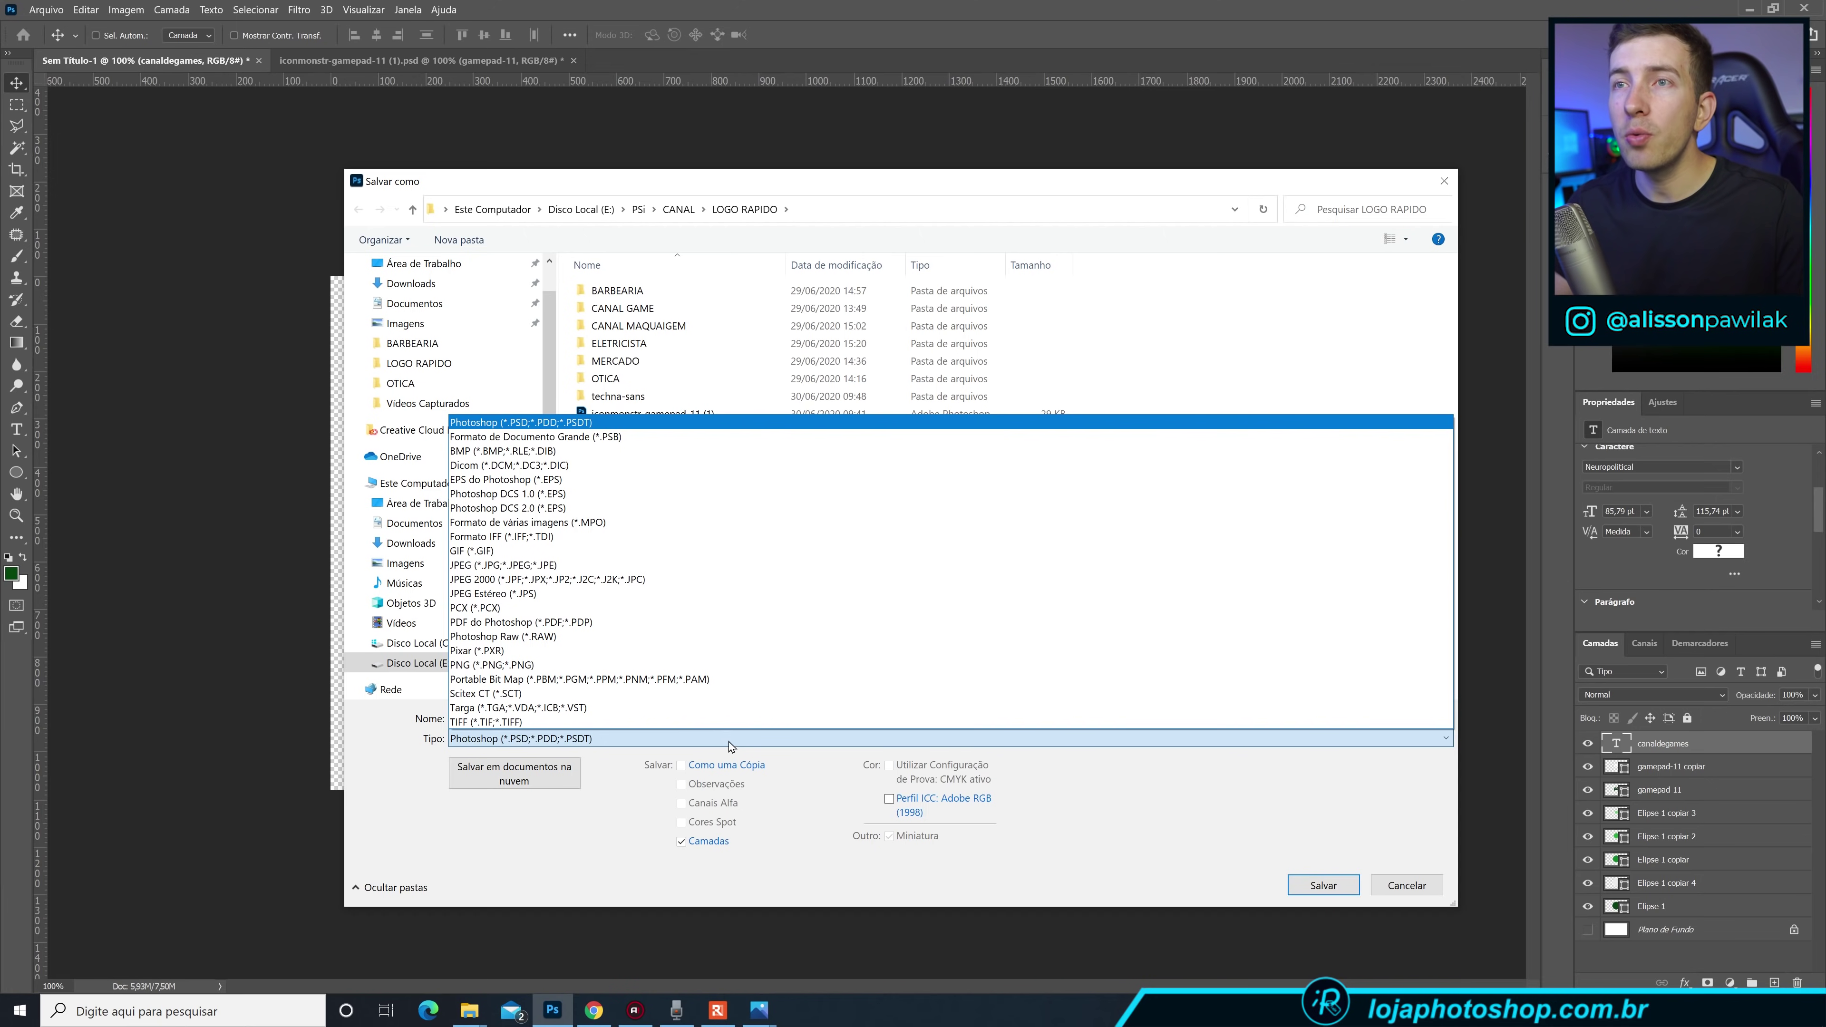
pyautogui.click(691, 632)
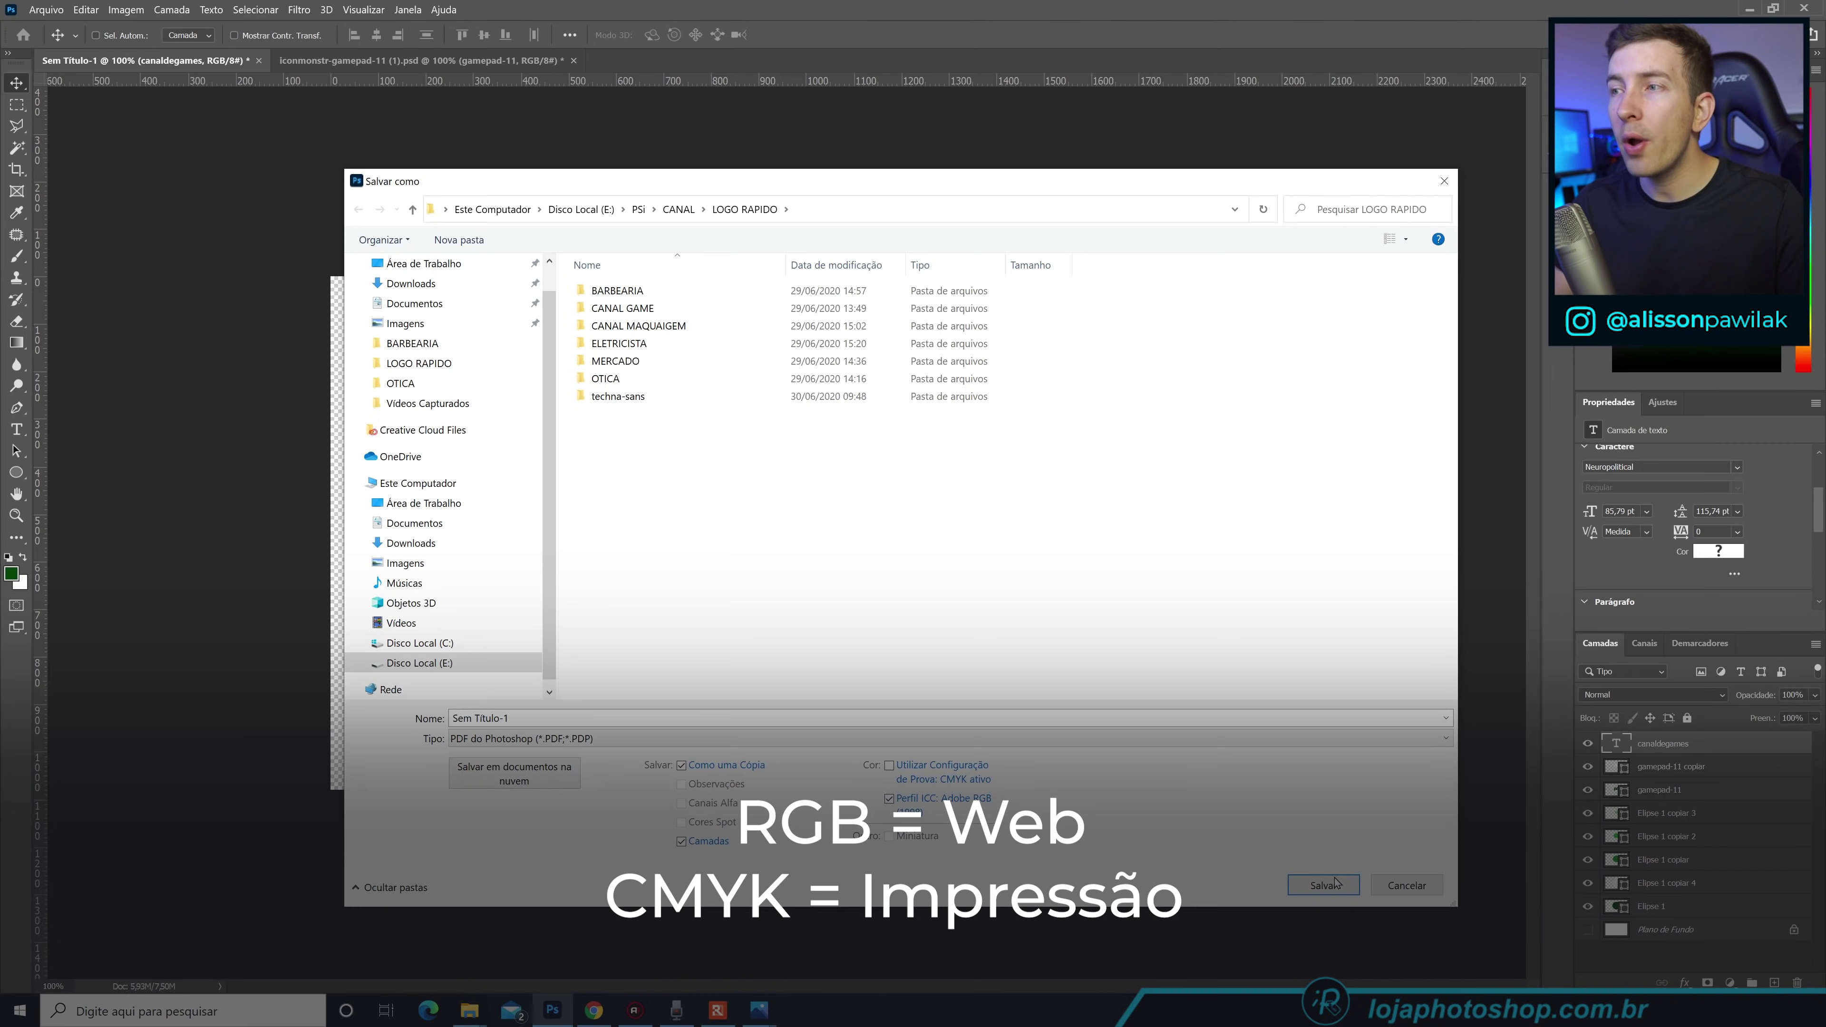
pyautogui.click(725, 716)
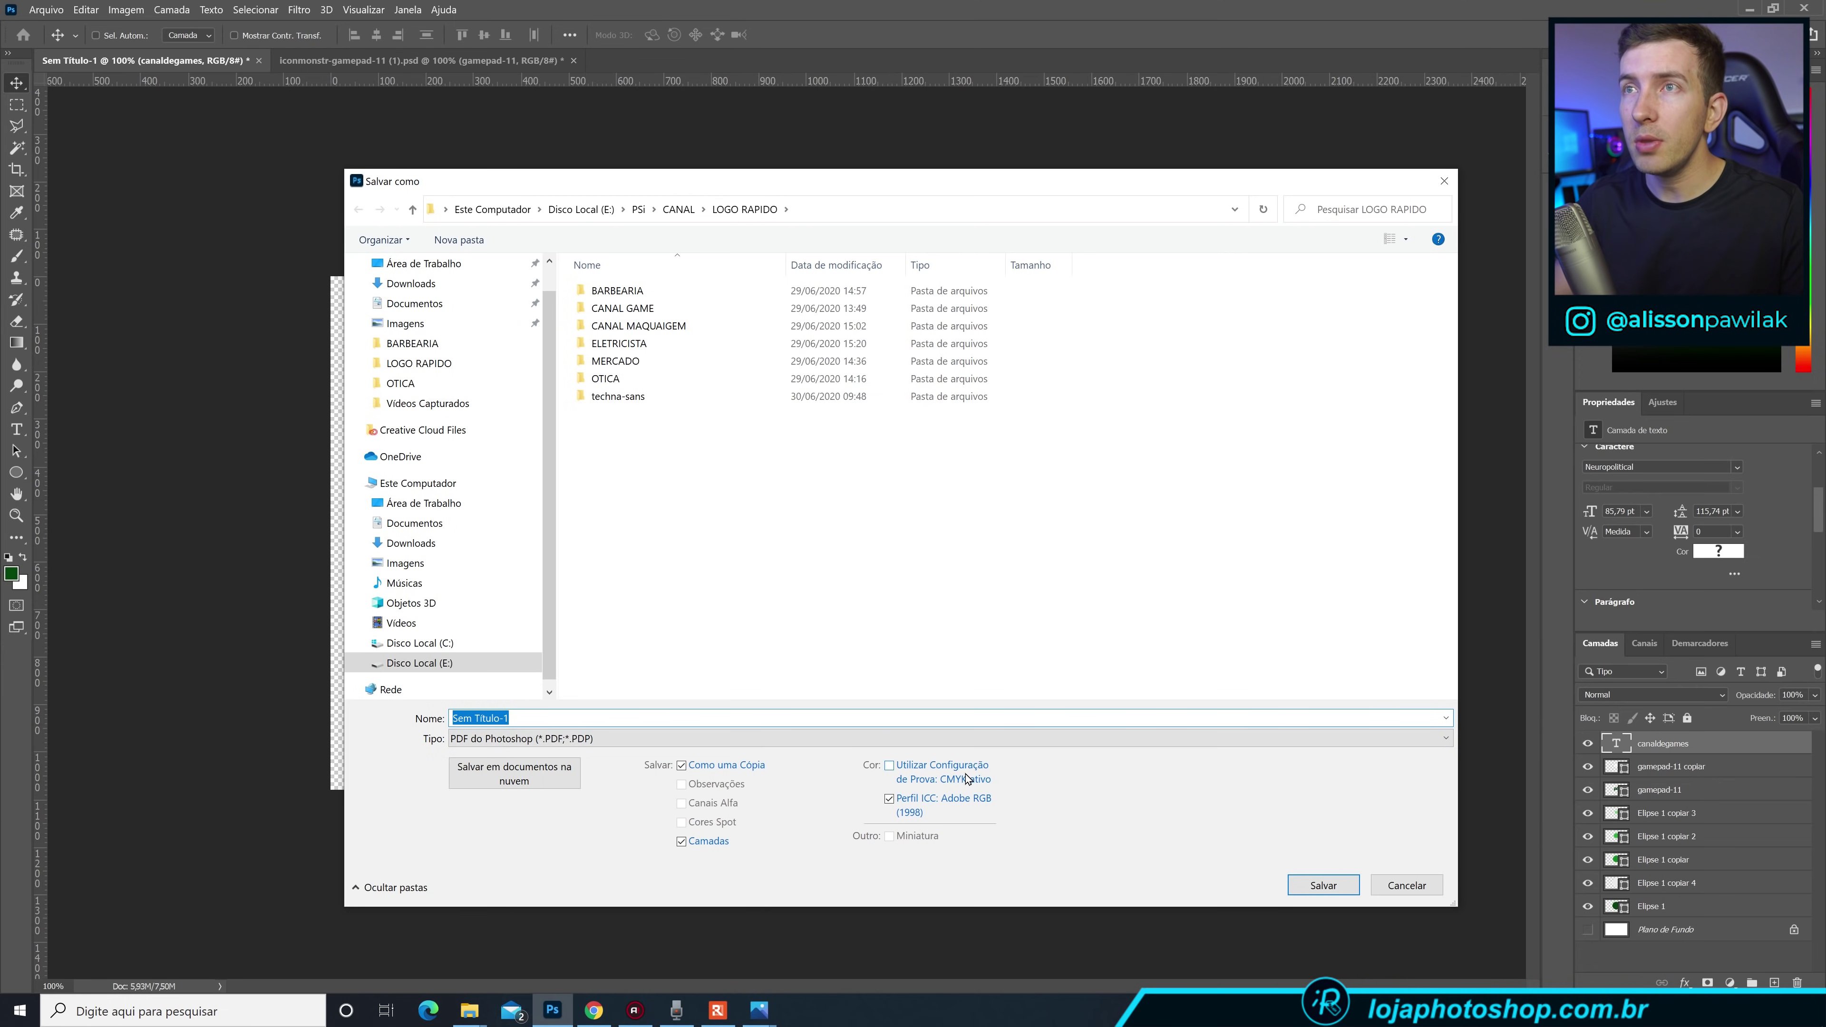
pyautogui.write('LOGO AULA')
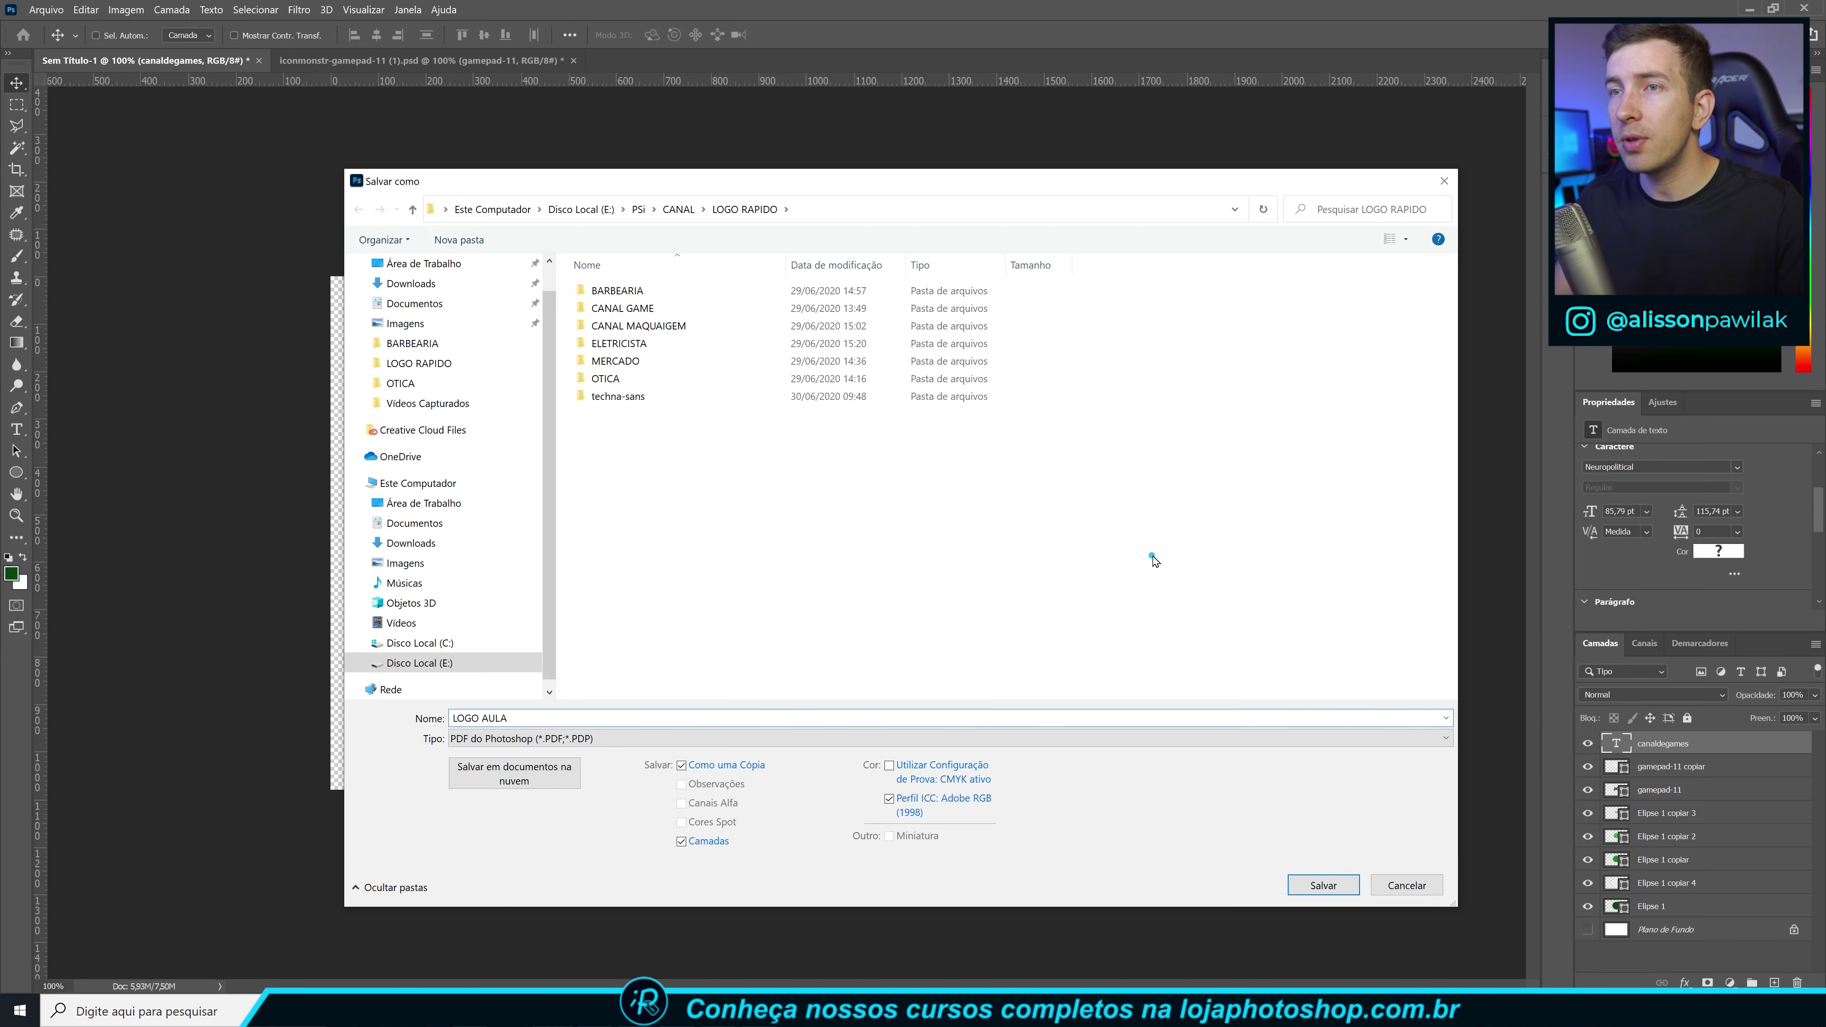
pyautogui.click(1320, 884)
# Choose the PDF/X-1a:2001 standard in the PDF options and write the PDF.
pyautogui.click(995, 398)
pyautogui.click(844, 215)
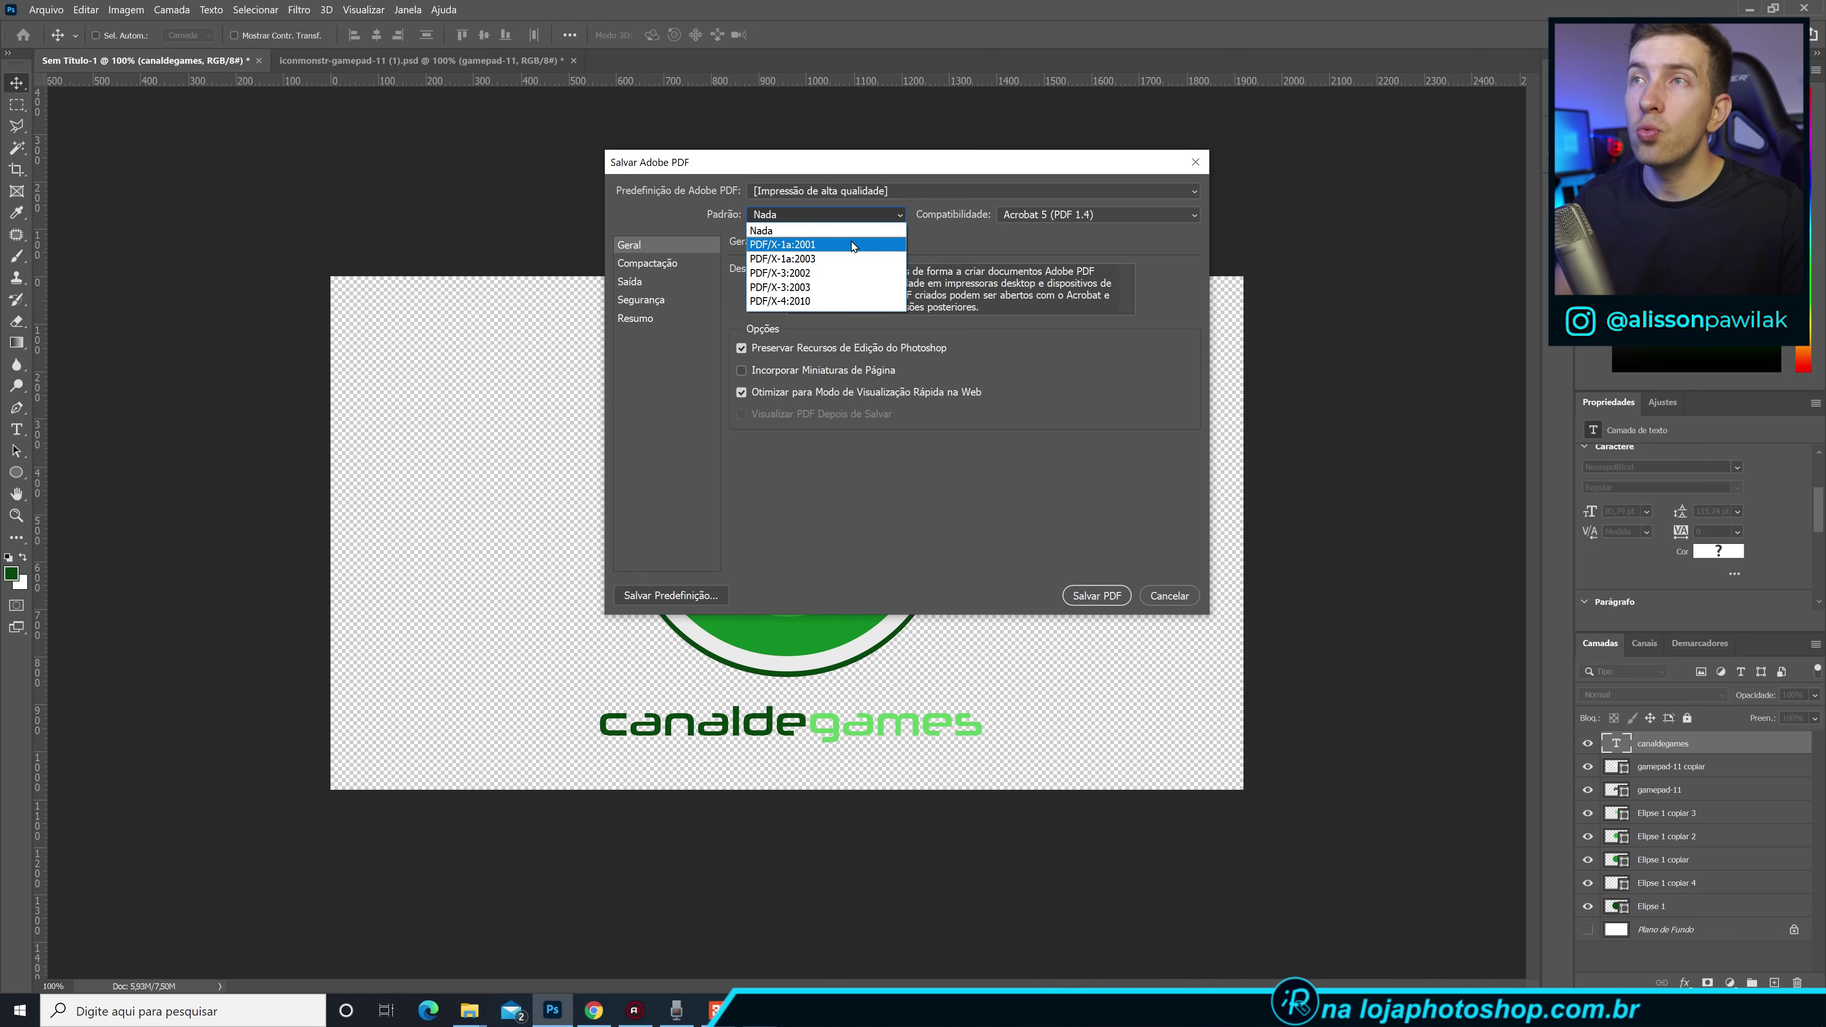
pyautogui.click(854, 244)
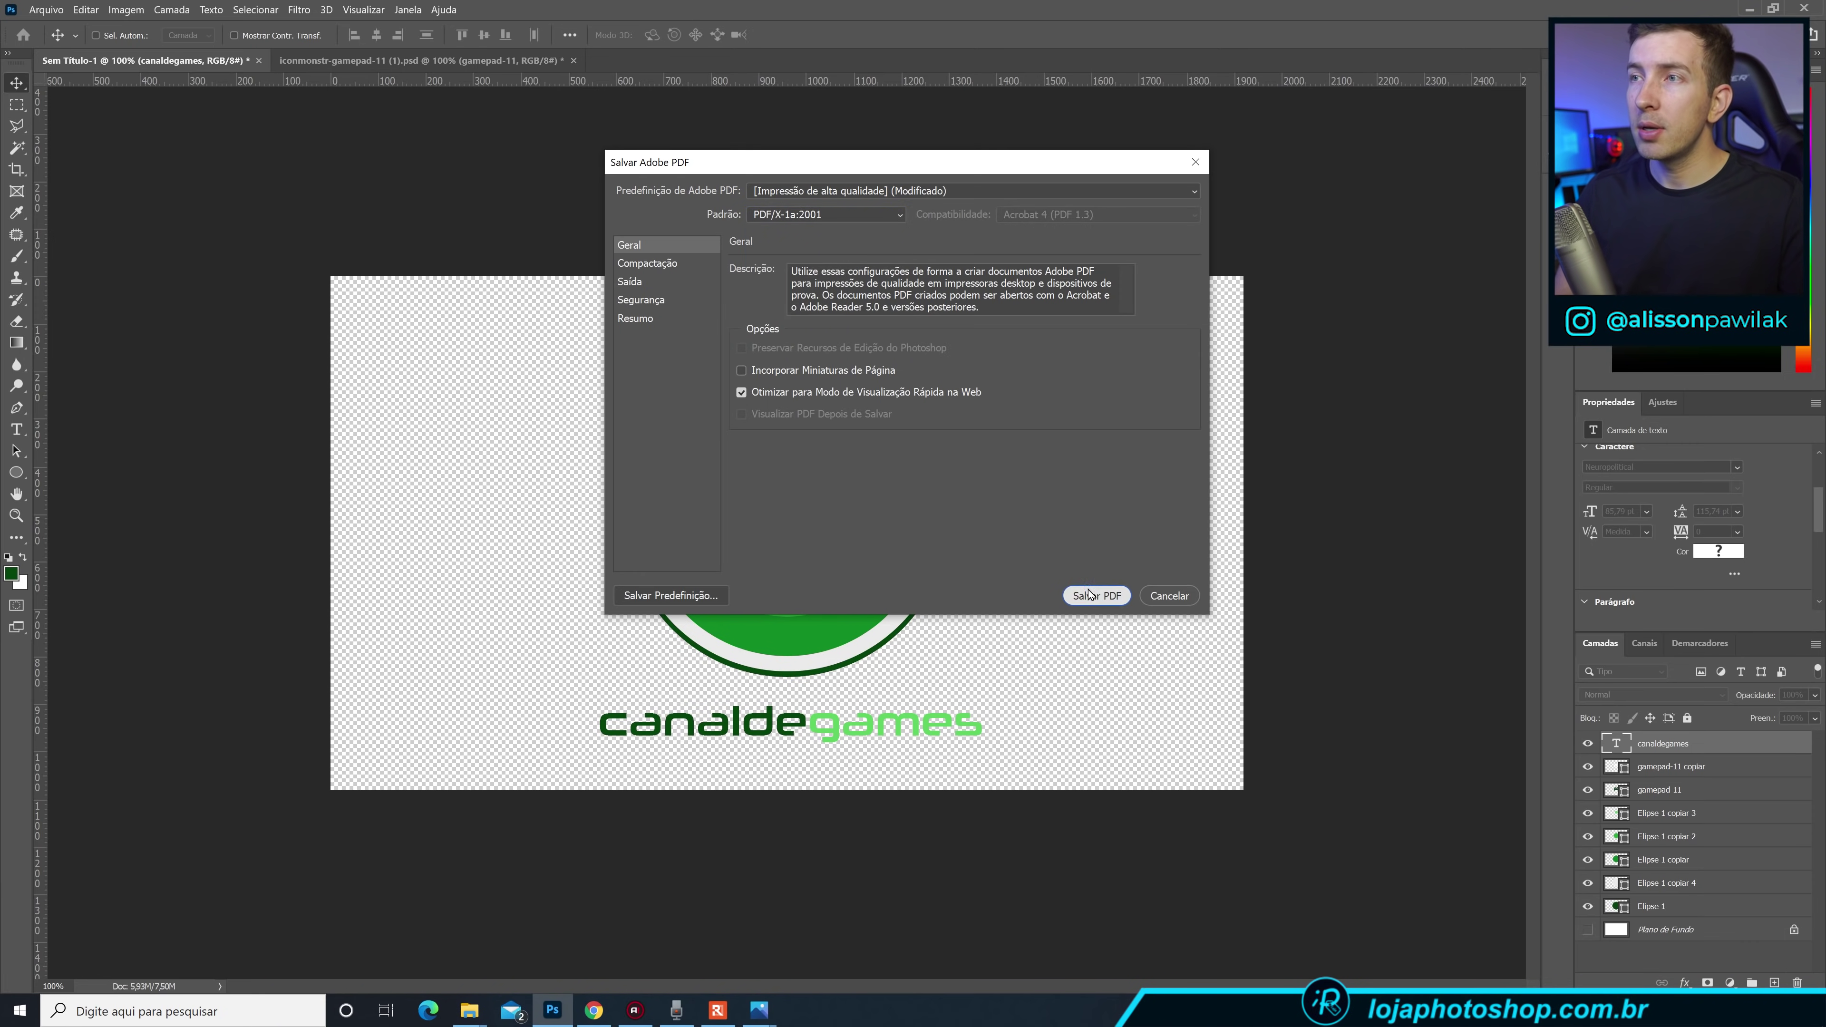
pyautogui.click(1089, 594)
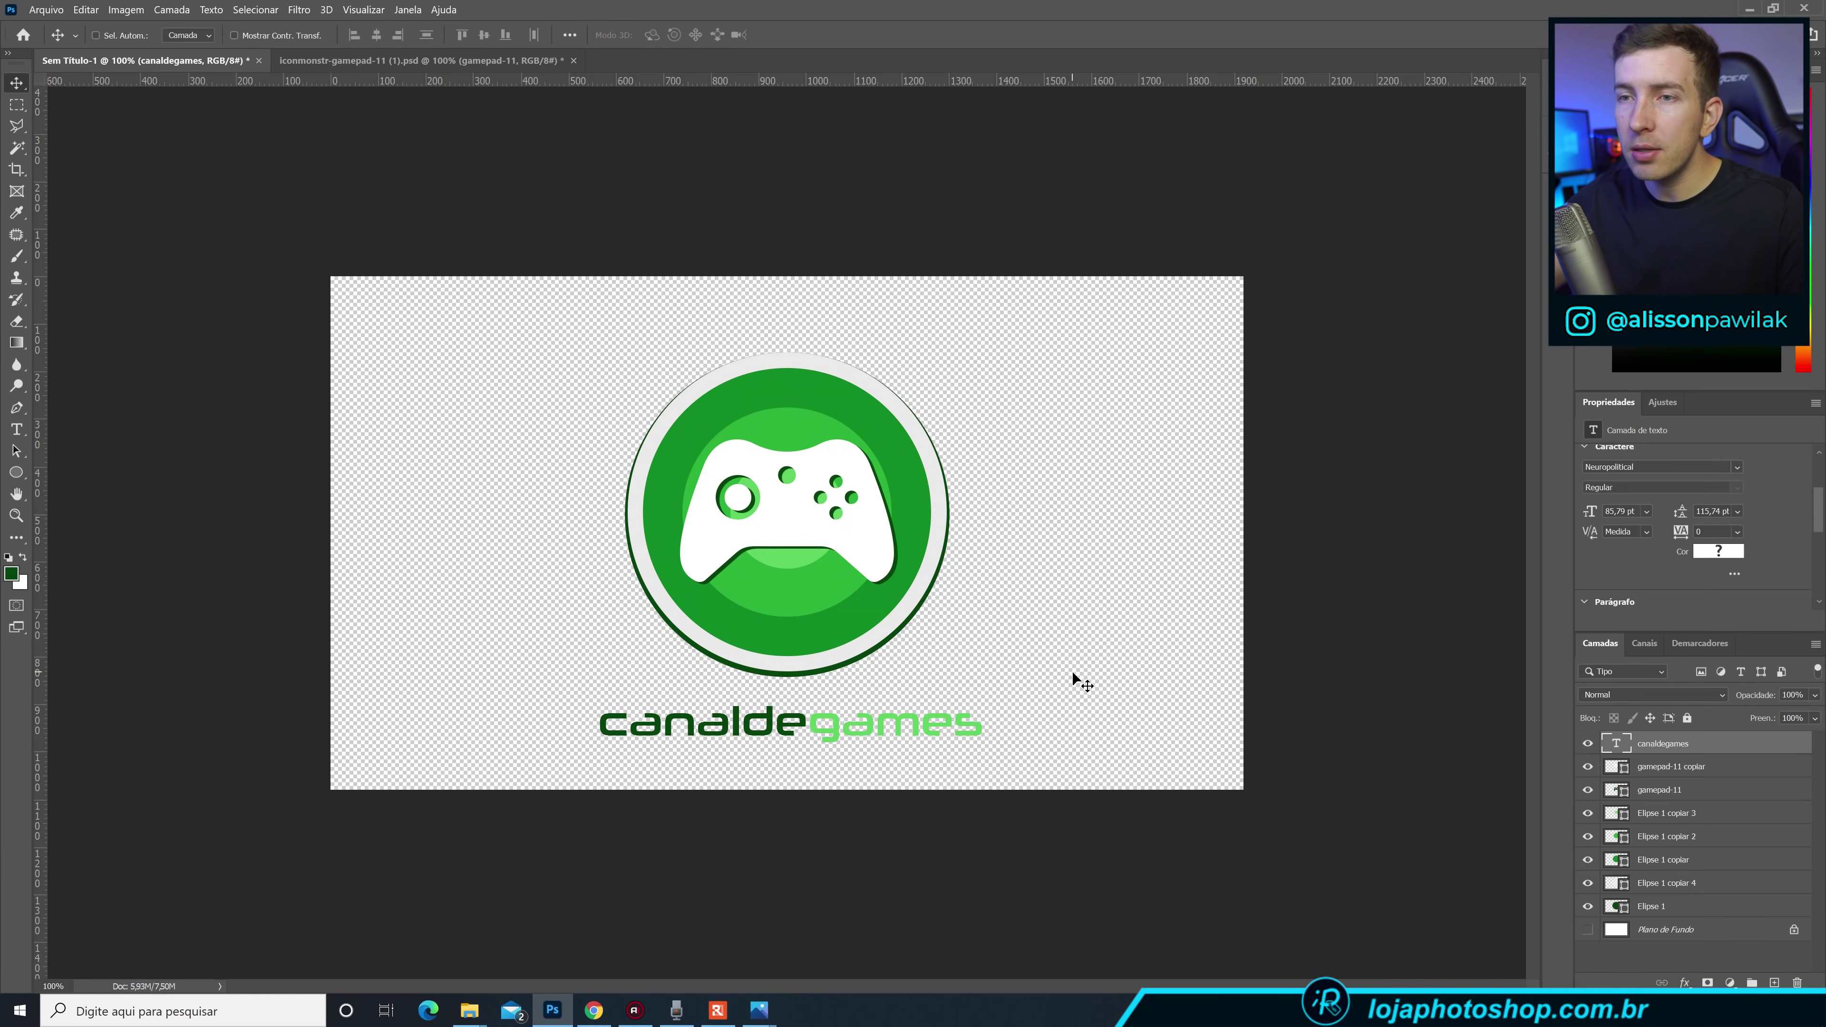
pyautogui.moveTo(468, 1010)
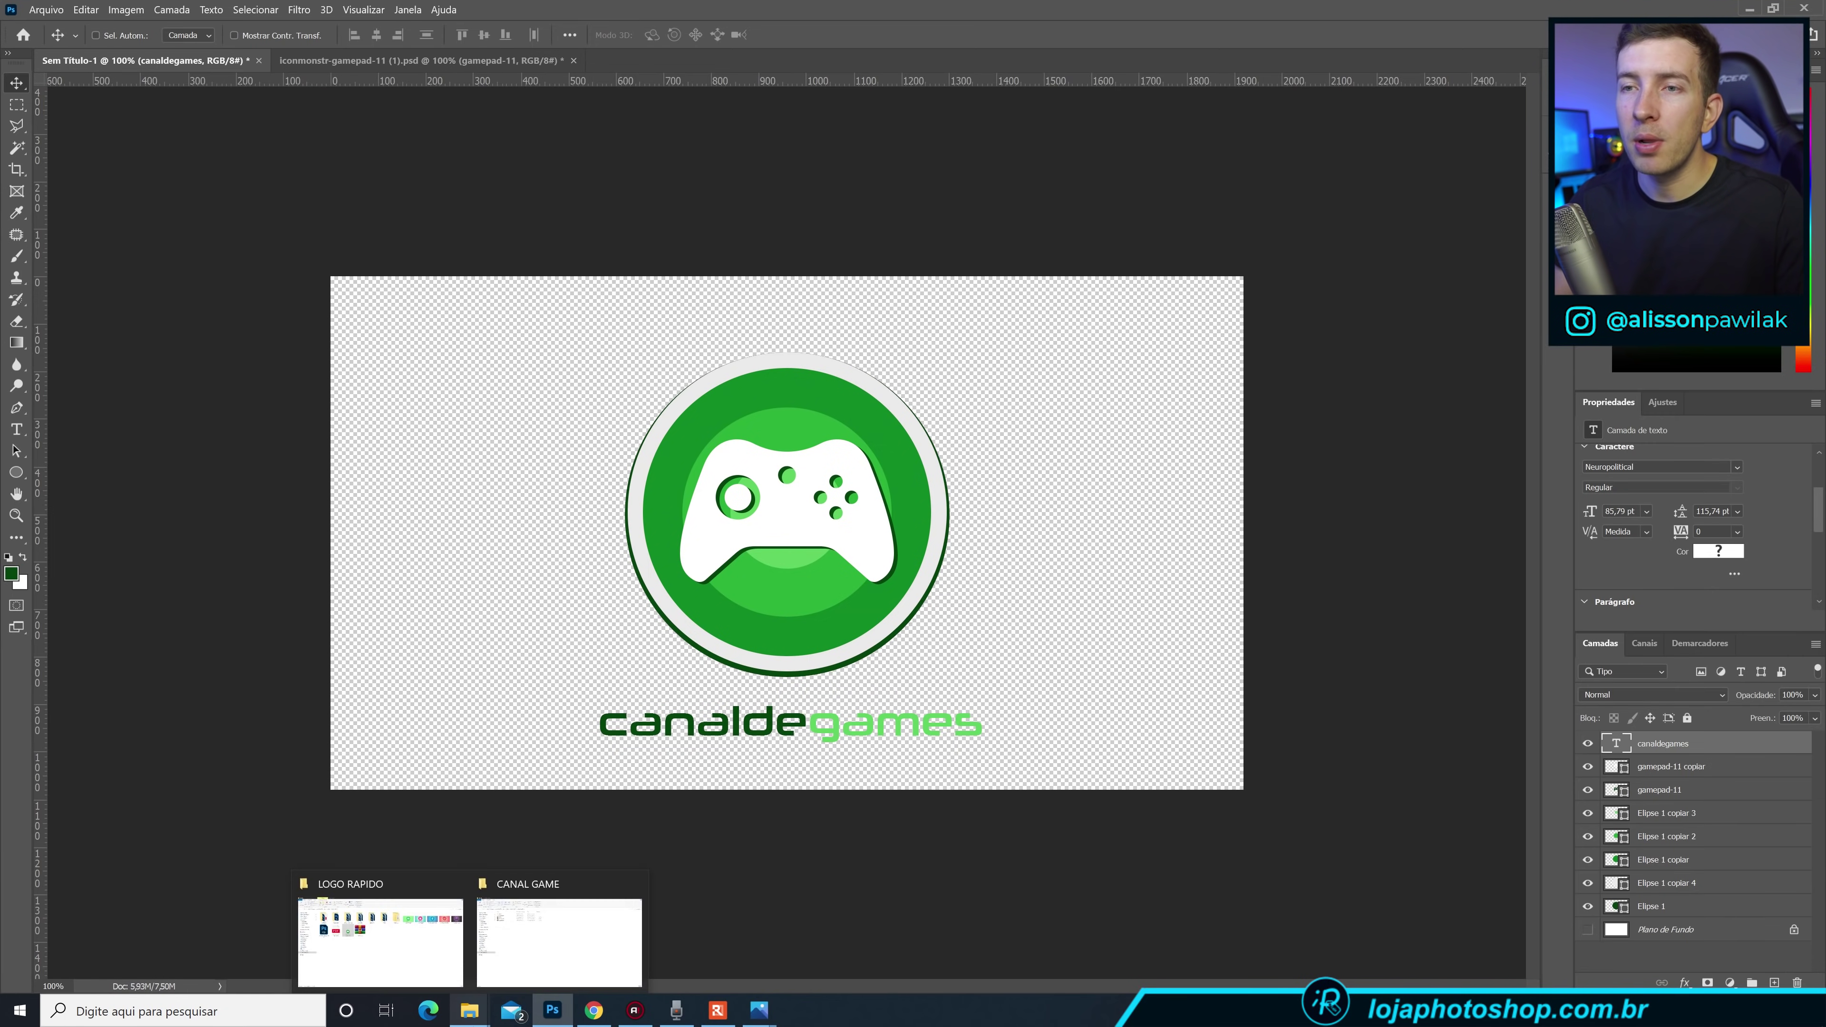
# Open LOGO AULA.pdf from the LOGO RAPIDO folder in Edge and zoom in.
pyautogui.click(420, 975)
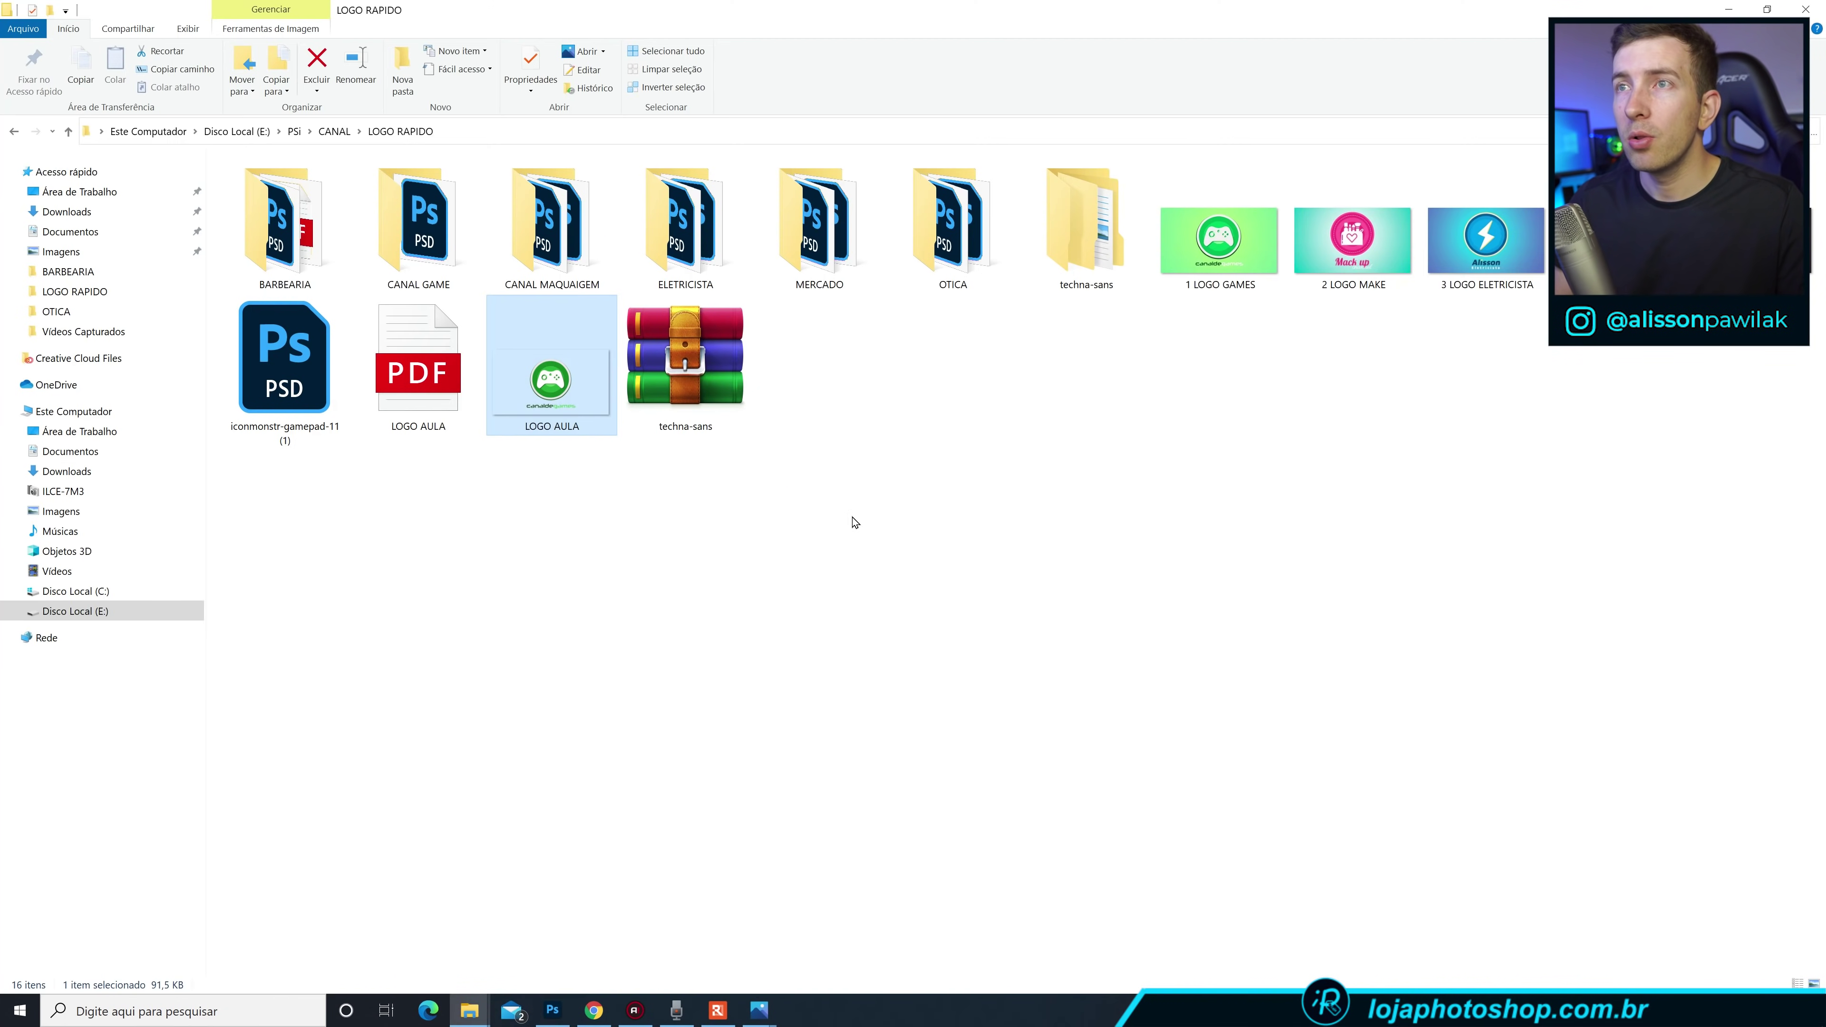
pyautogui.click(471, 428)
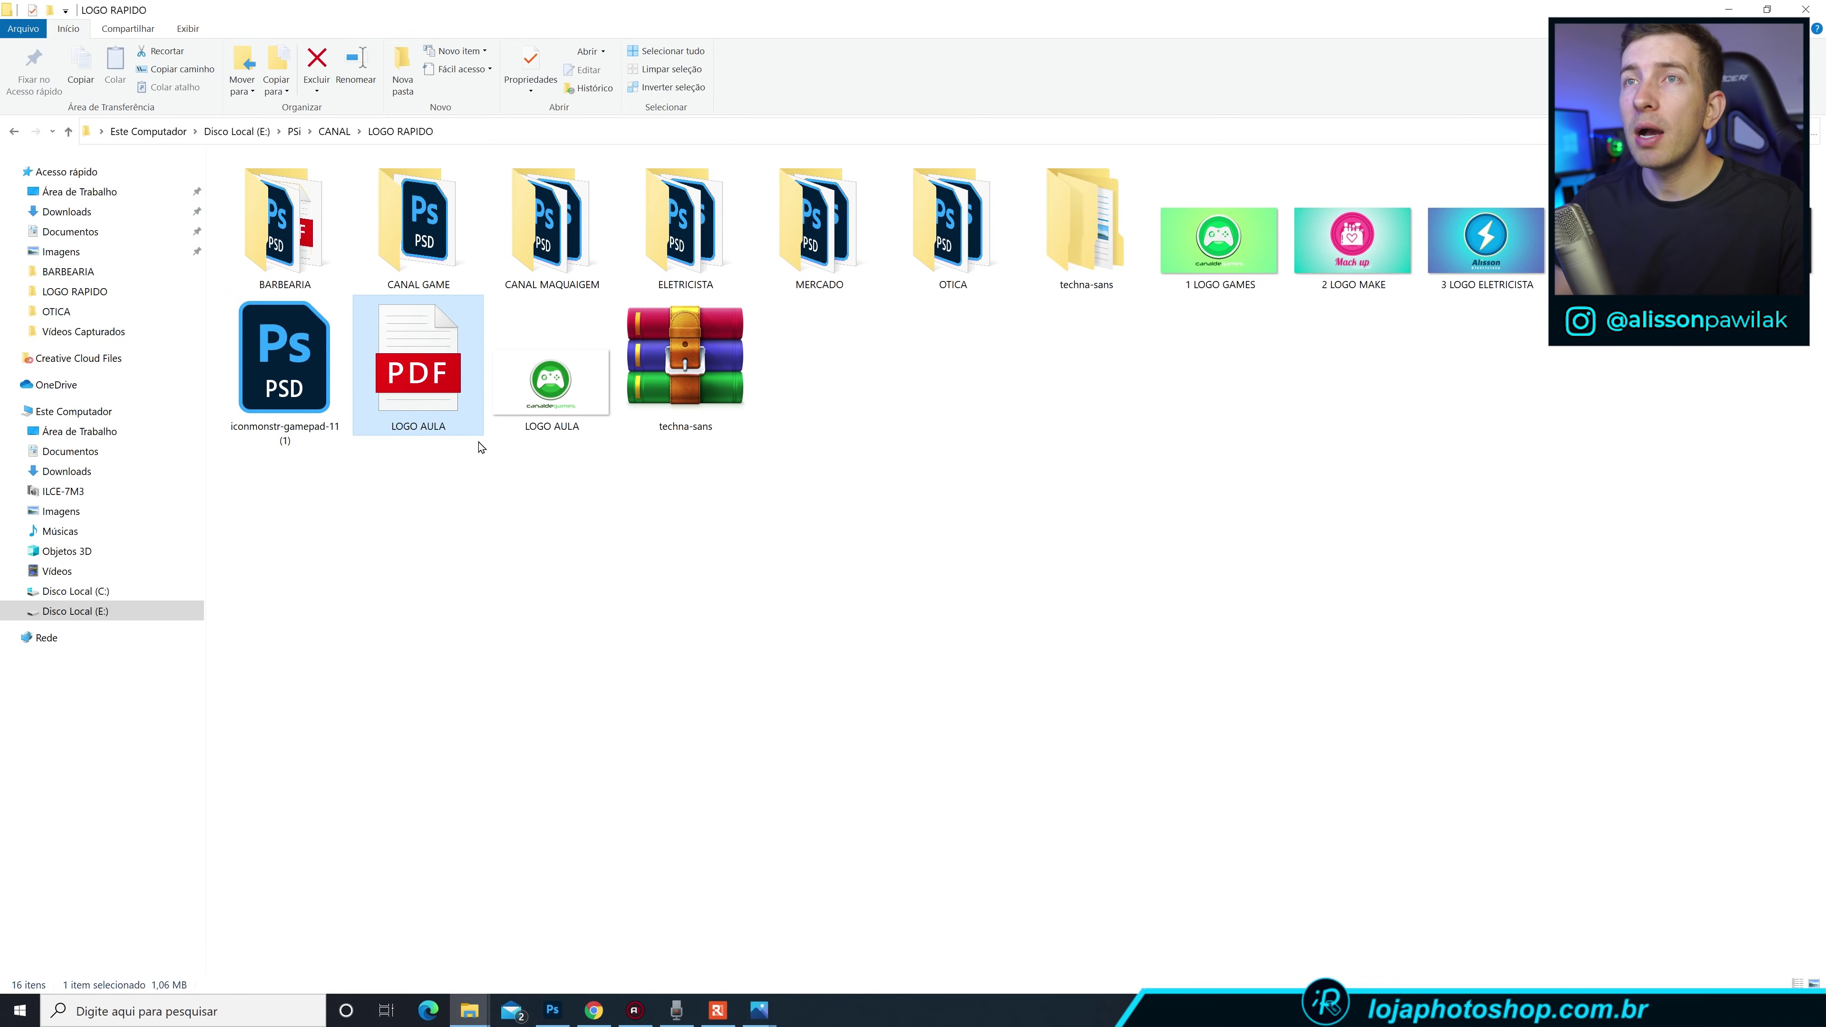
pyautogui.doubleClick(438, 389)
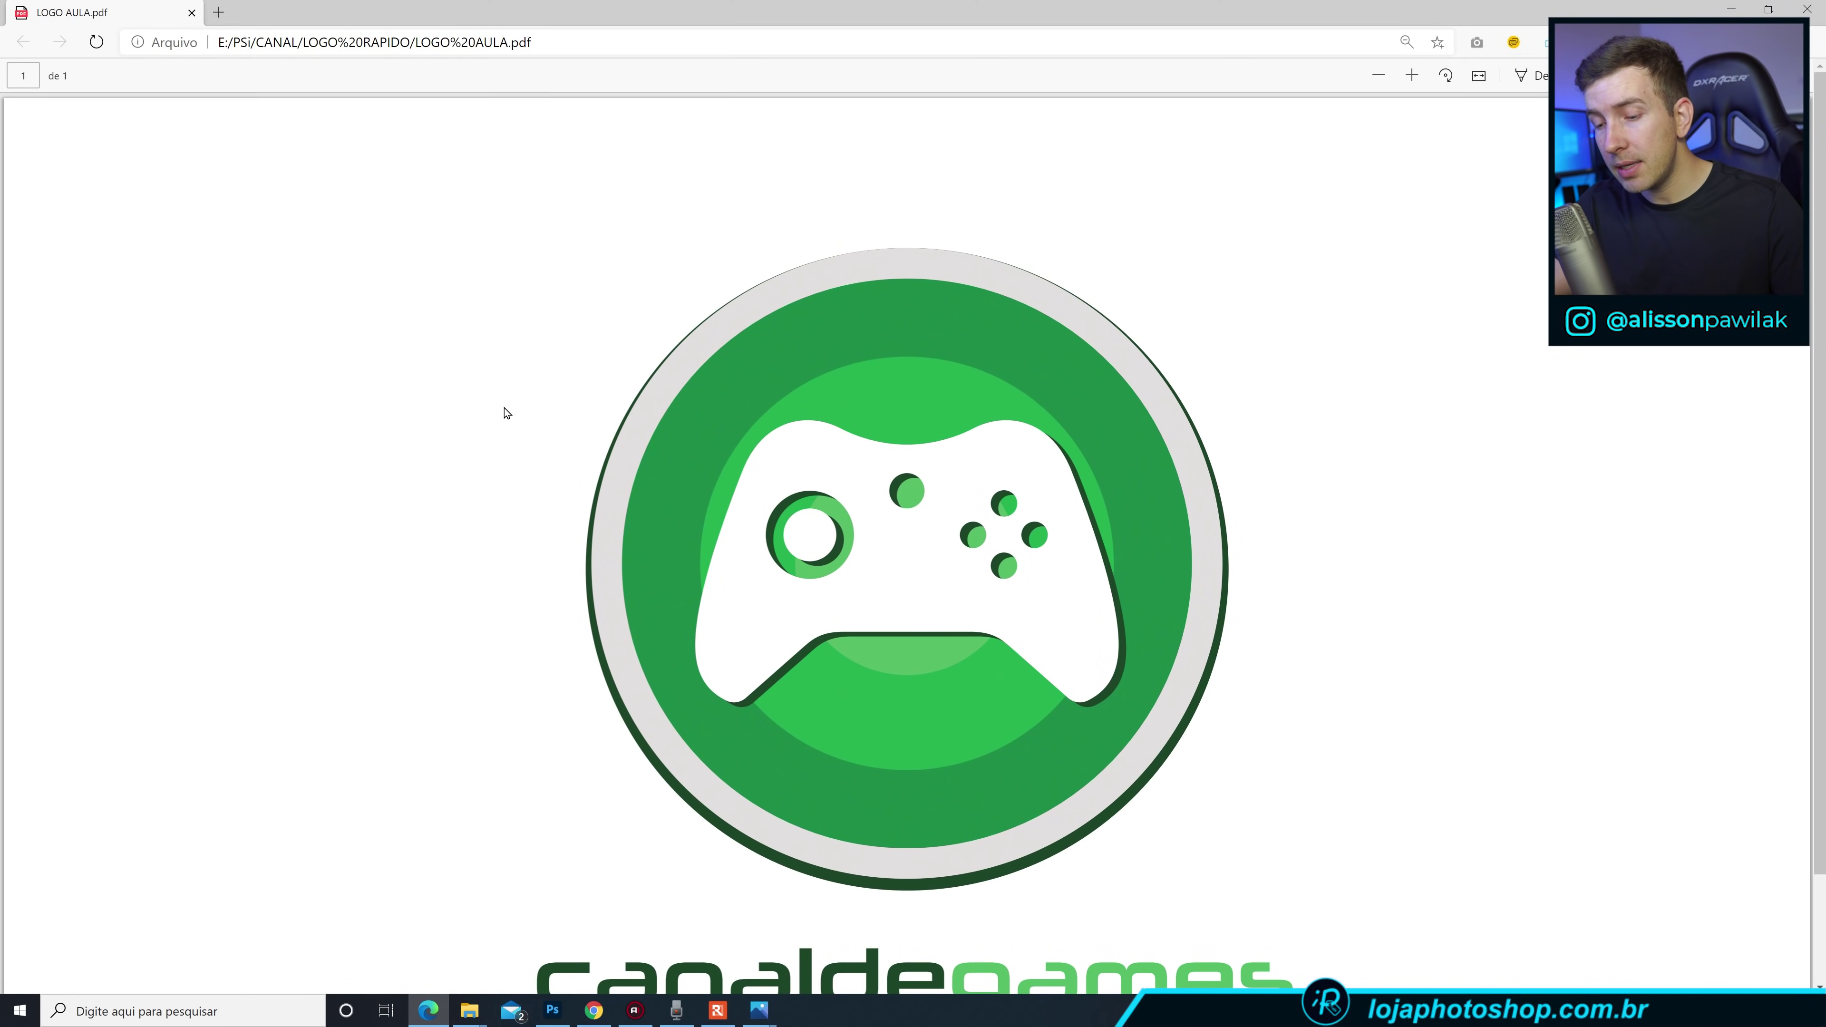
pyautogui.hotkey('ctrl', '+')
pyautogui.hotkey('ctrl', '+')
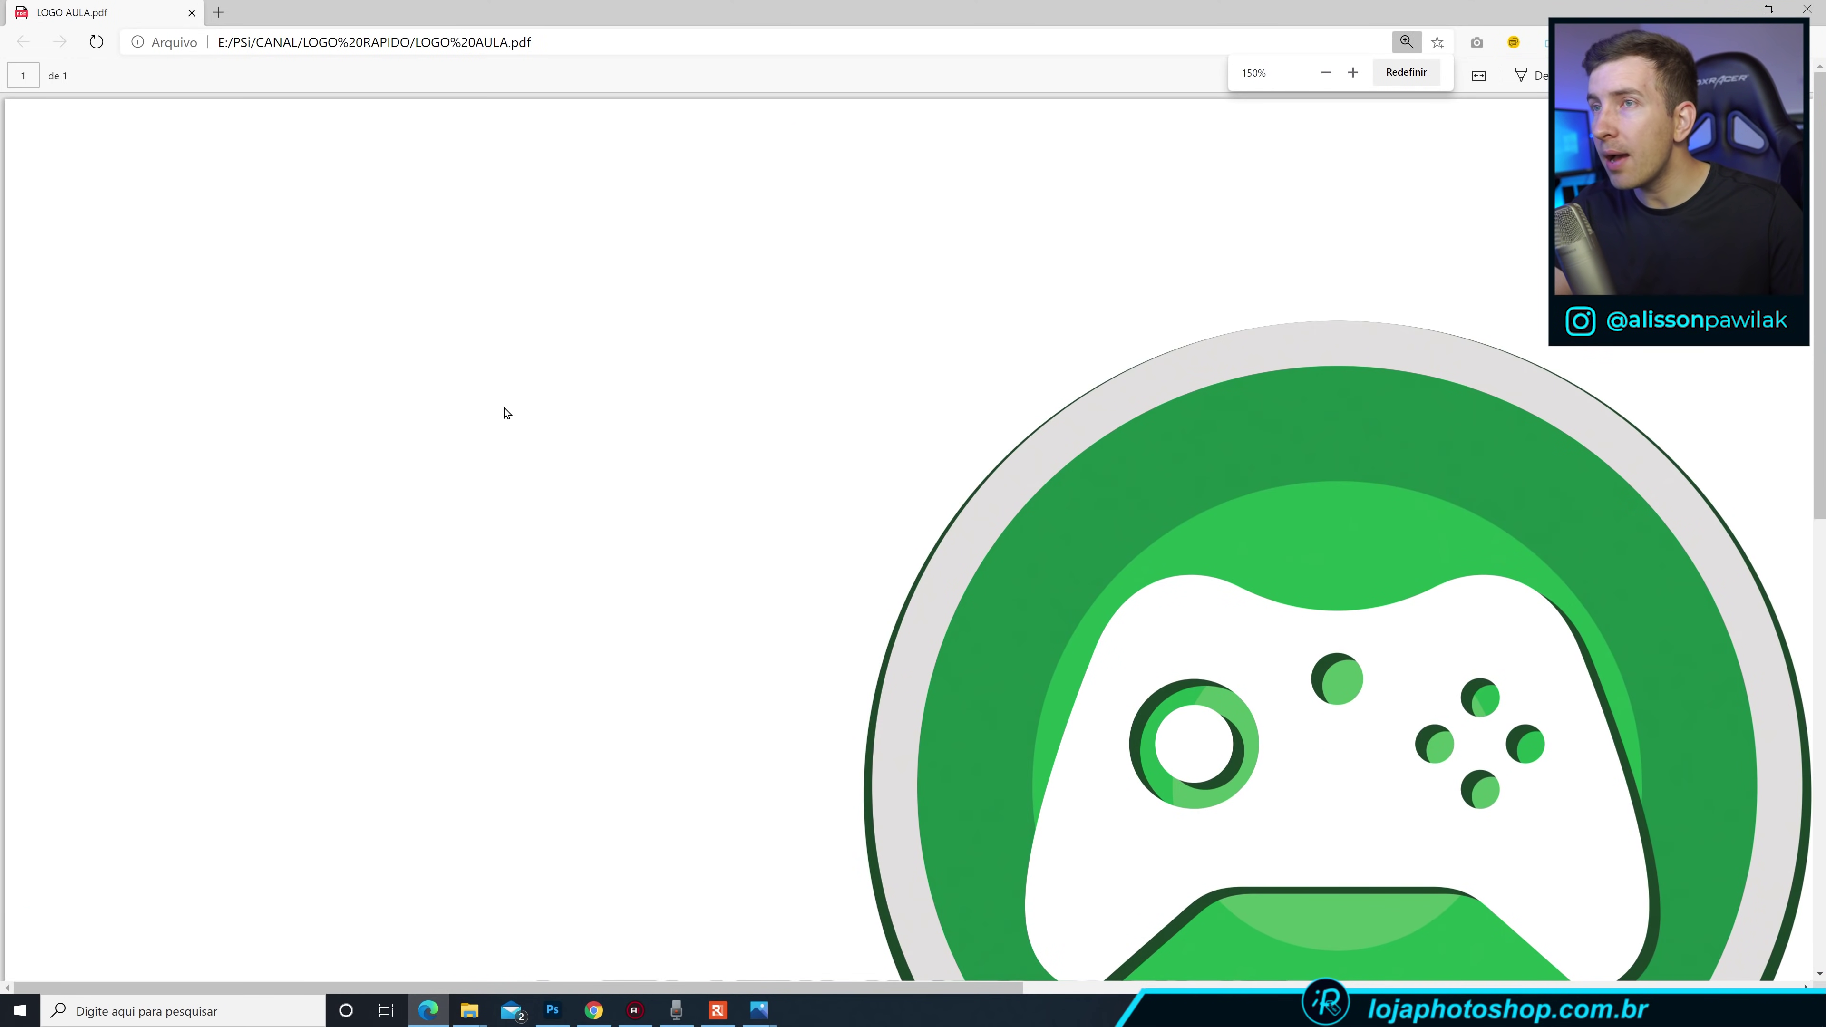
pyautogui.hotkey('ctrl', '+')
# Magnify the PDF to 500% and pan around to inspect the controller closely.
pyautogui.moveTo(896, 995); pyautogui.dragTo(1260, 995)
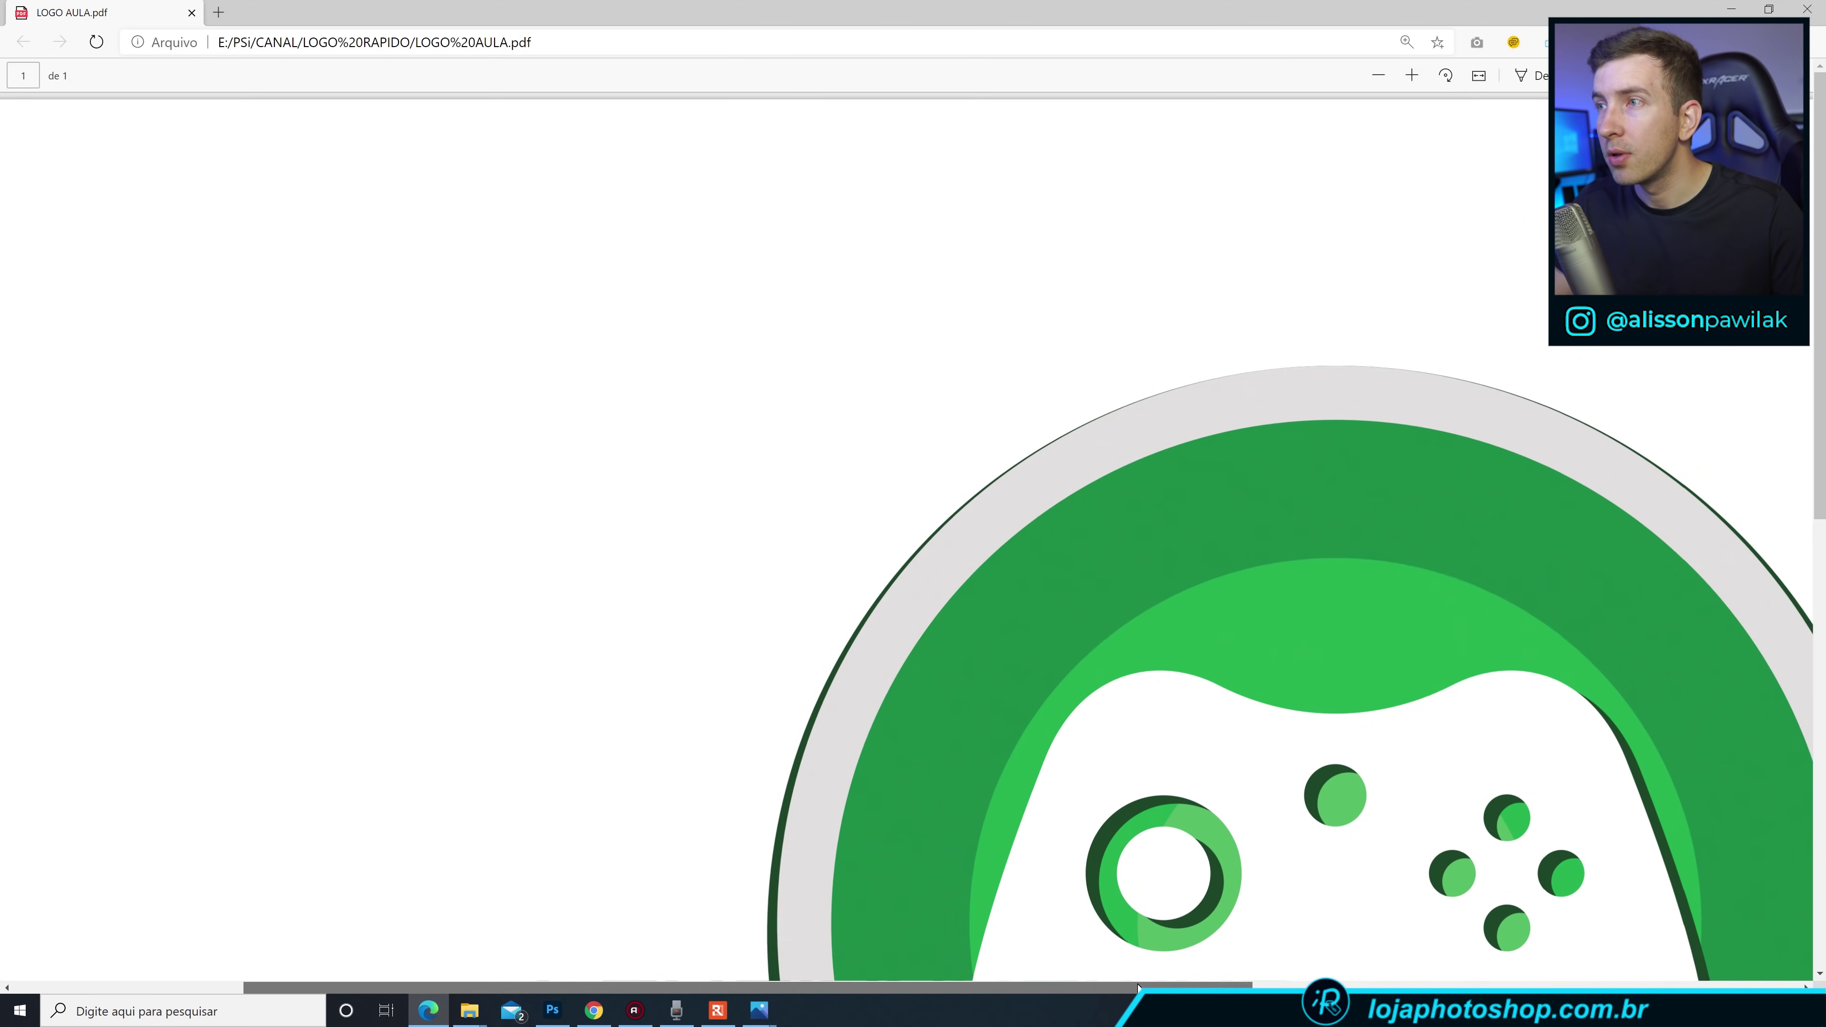
pyautogui.scroll(-8, 1123, 783)
pyautogui.scroll(2, 1124, 783)
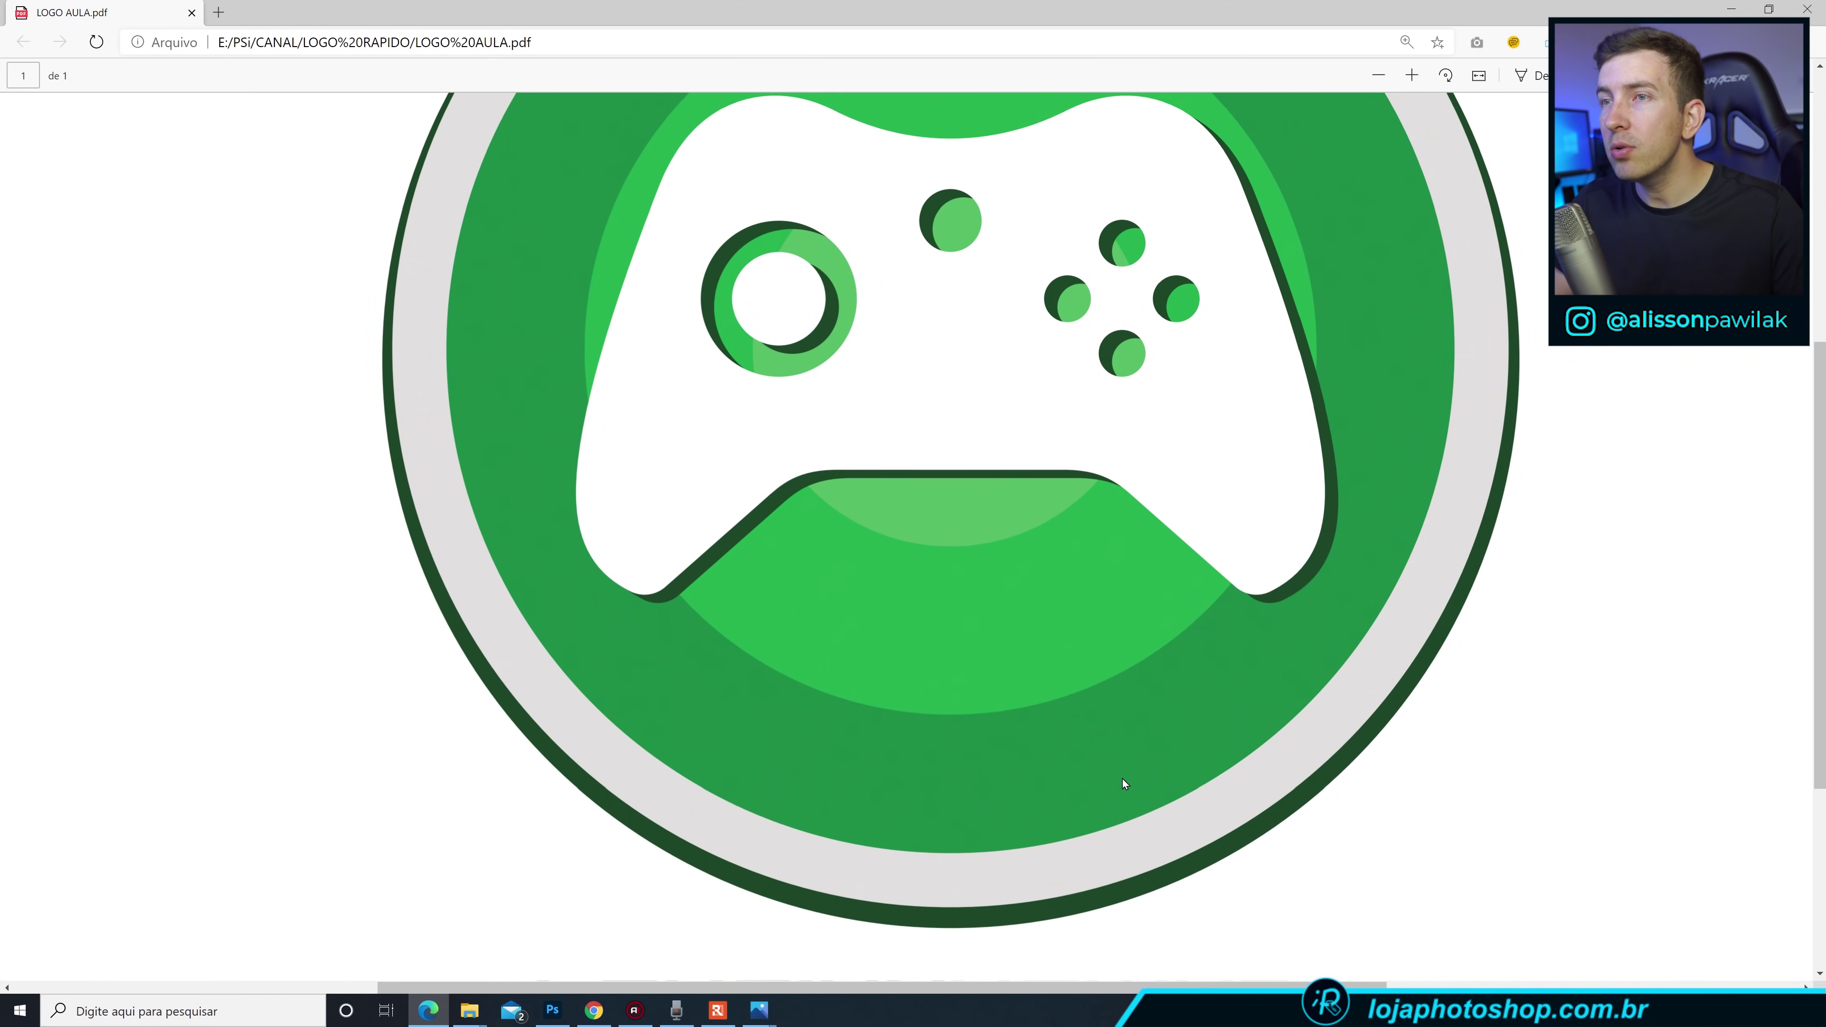
pyautogui.hotkey('ctrl', '+')
pyautogui.hotkey('ctrl', '+')
pyautogui.hotkey('ctrl', '+')
pyautogui.hotkey('ctrl', '+')
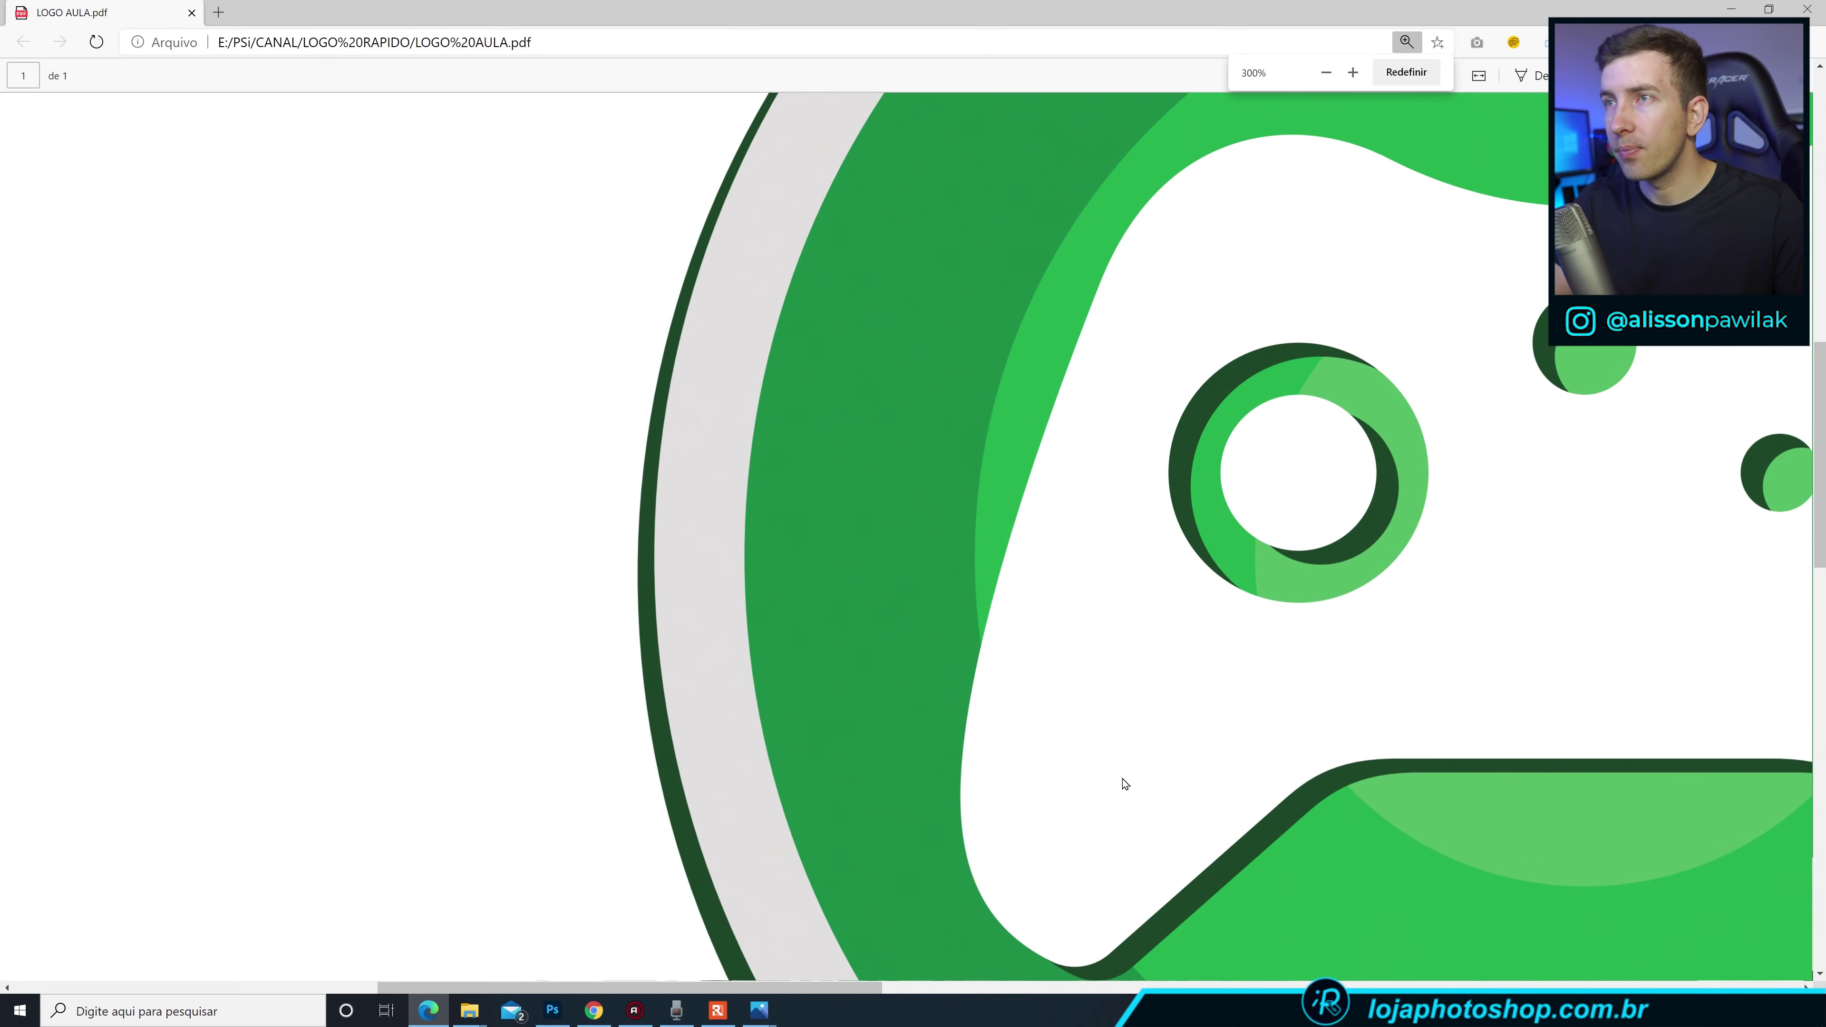
pyautogui.hotkey('ctrl', '+')
pyautogui.moveTo(867, 988); pyautogui.dragTo(1065, 988)
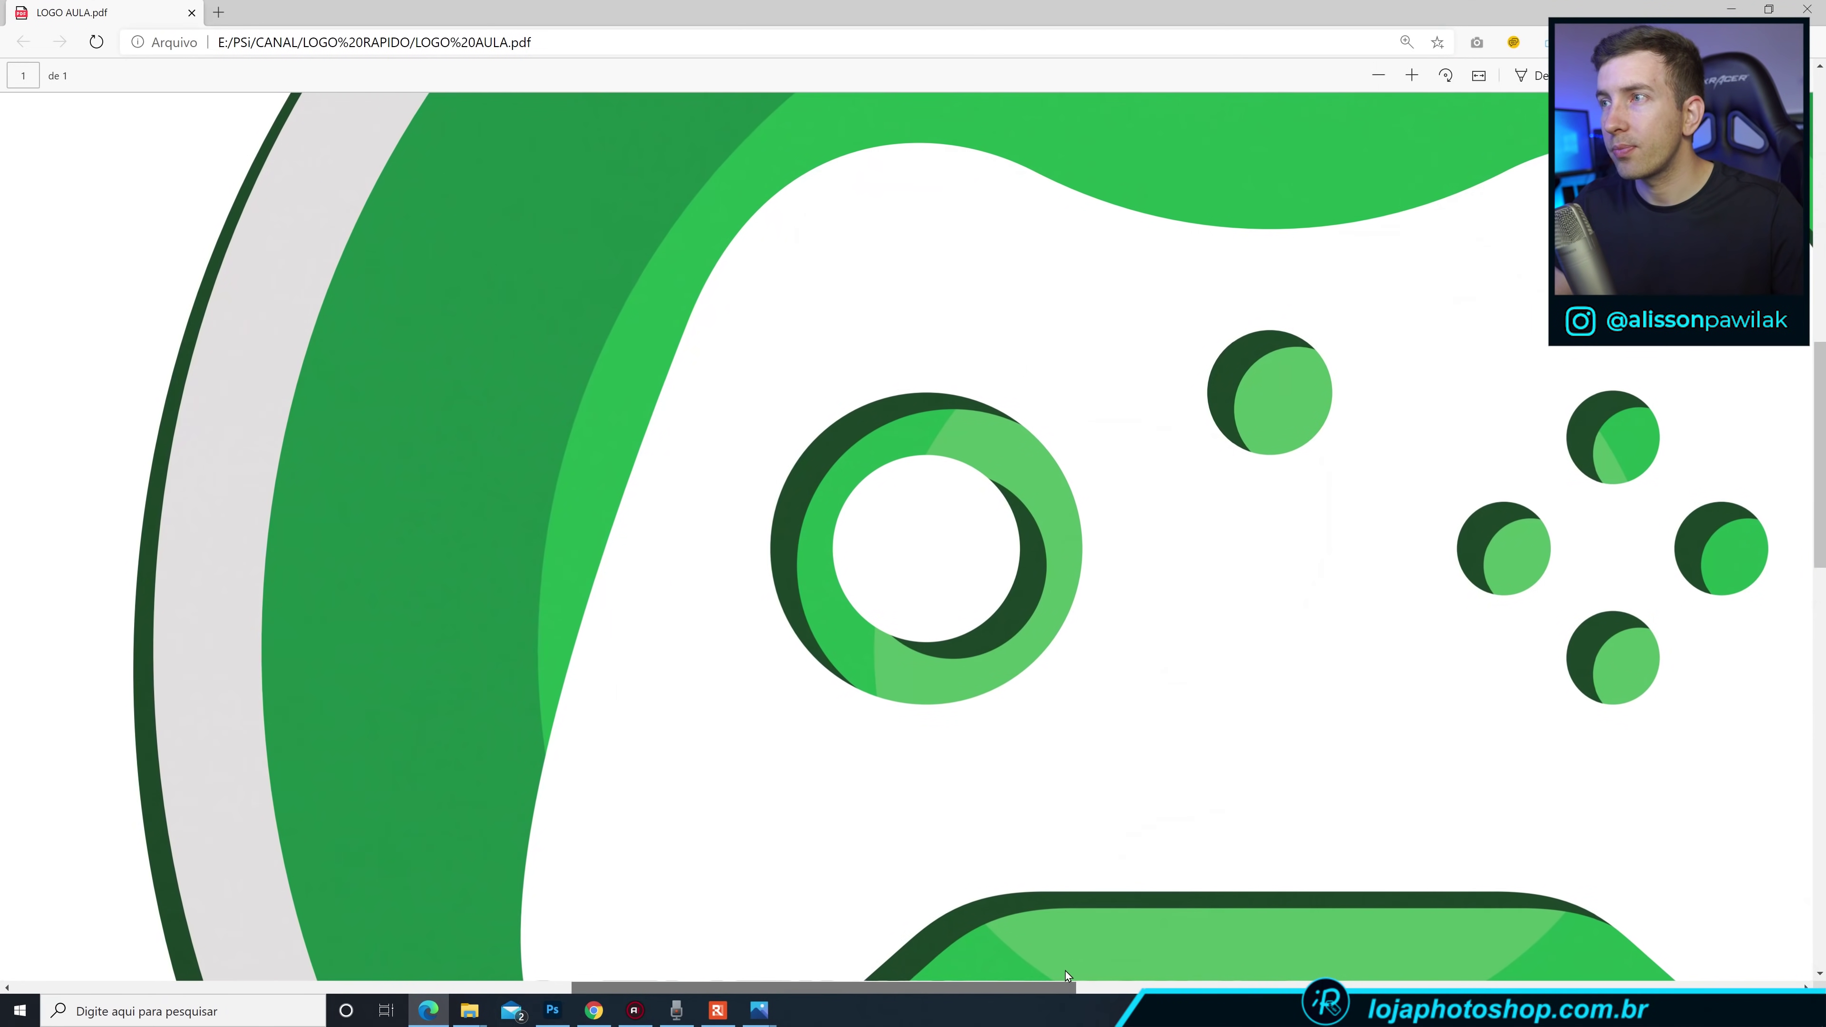
pyautogui.hotkey('ctrl', '+')
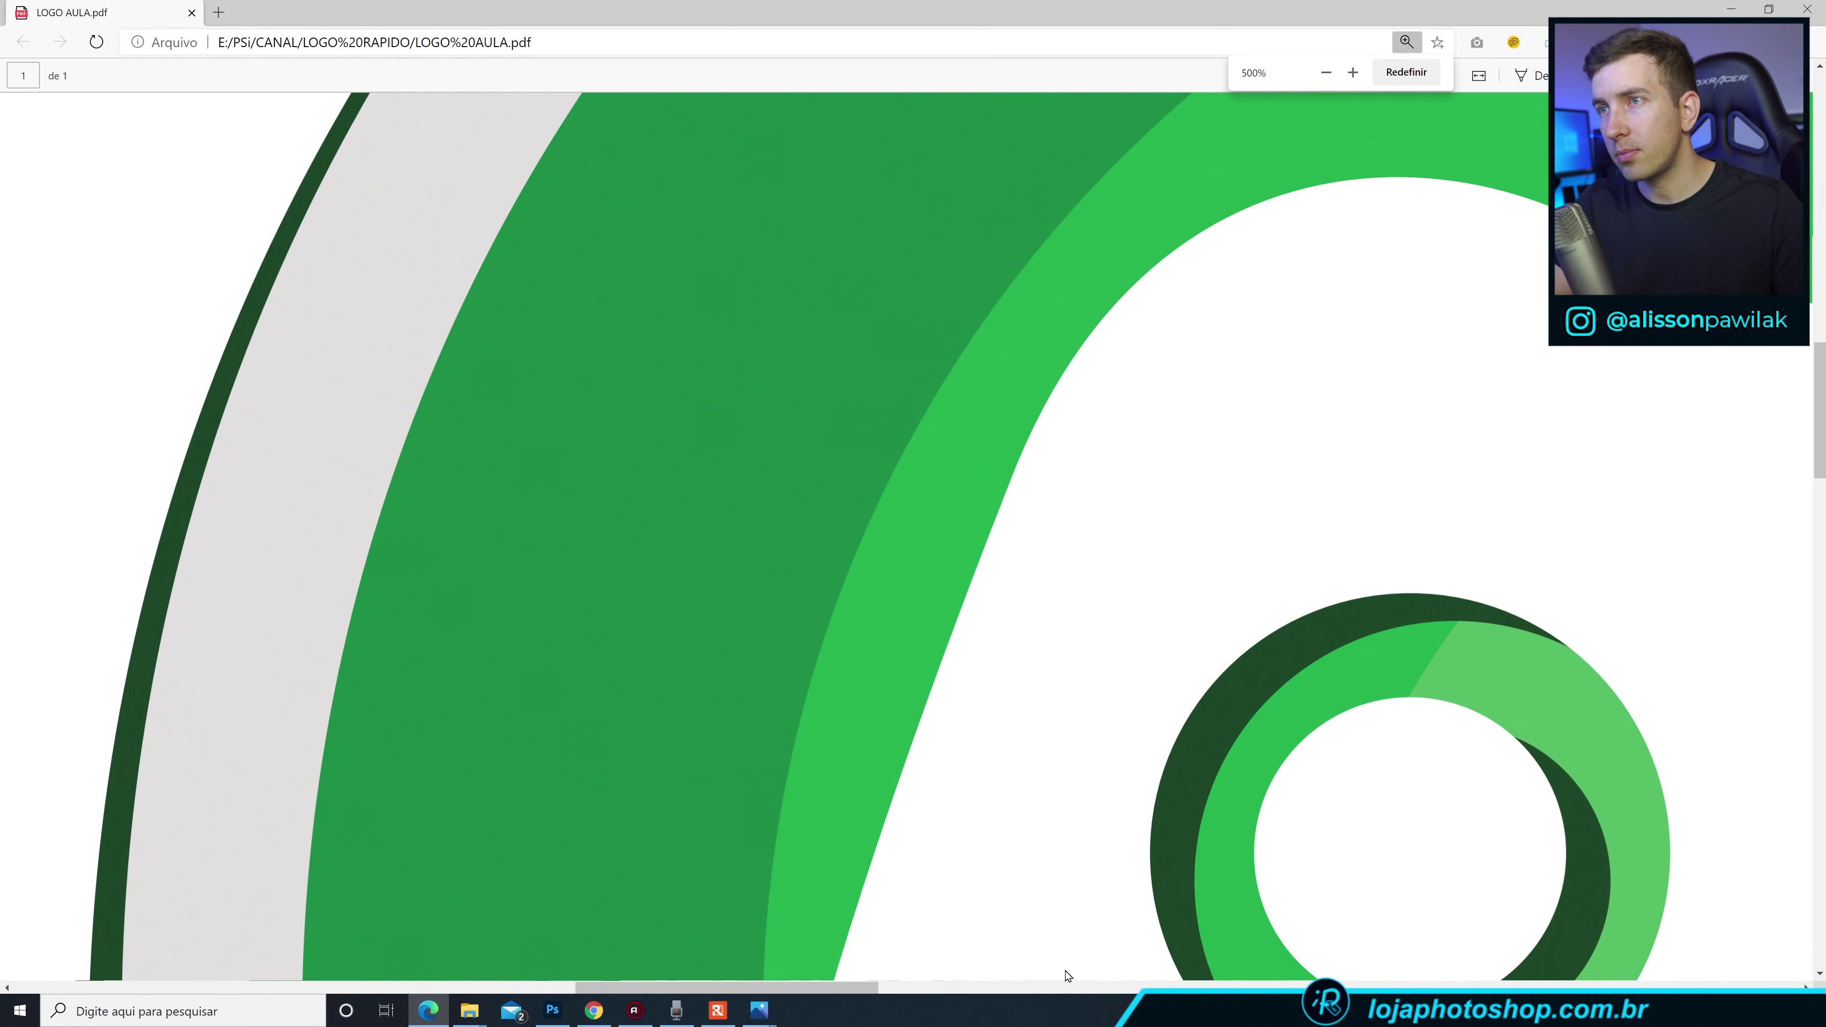
pyautogui.moveTo(853, 987); pyautogui.dragTo(1052, 942)
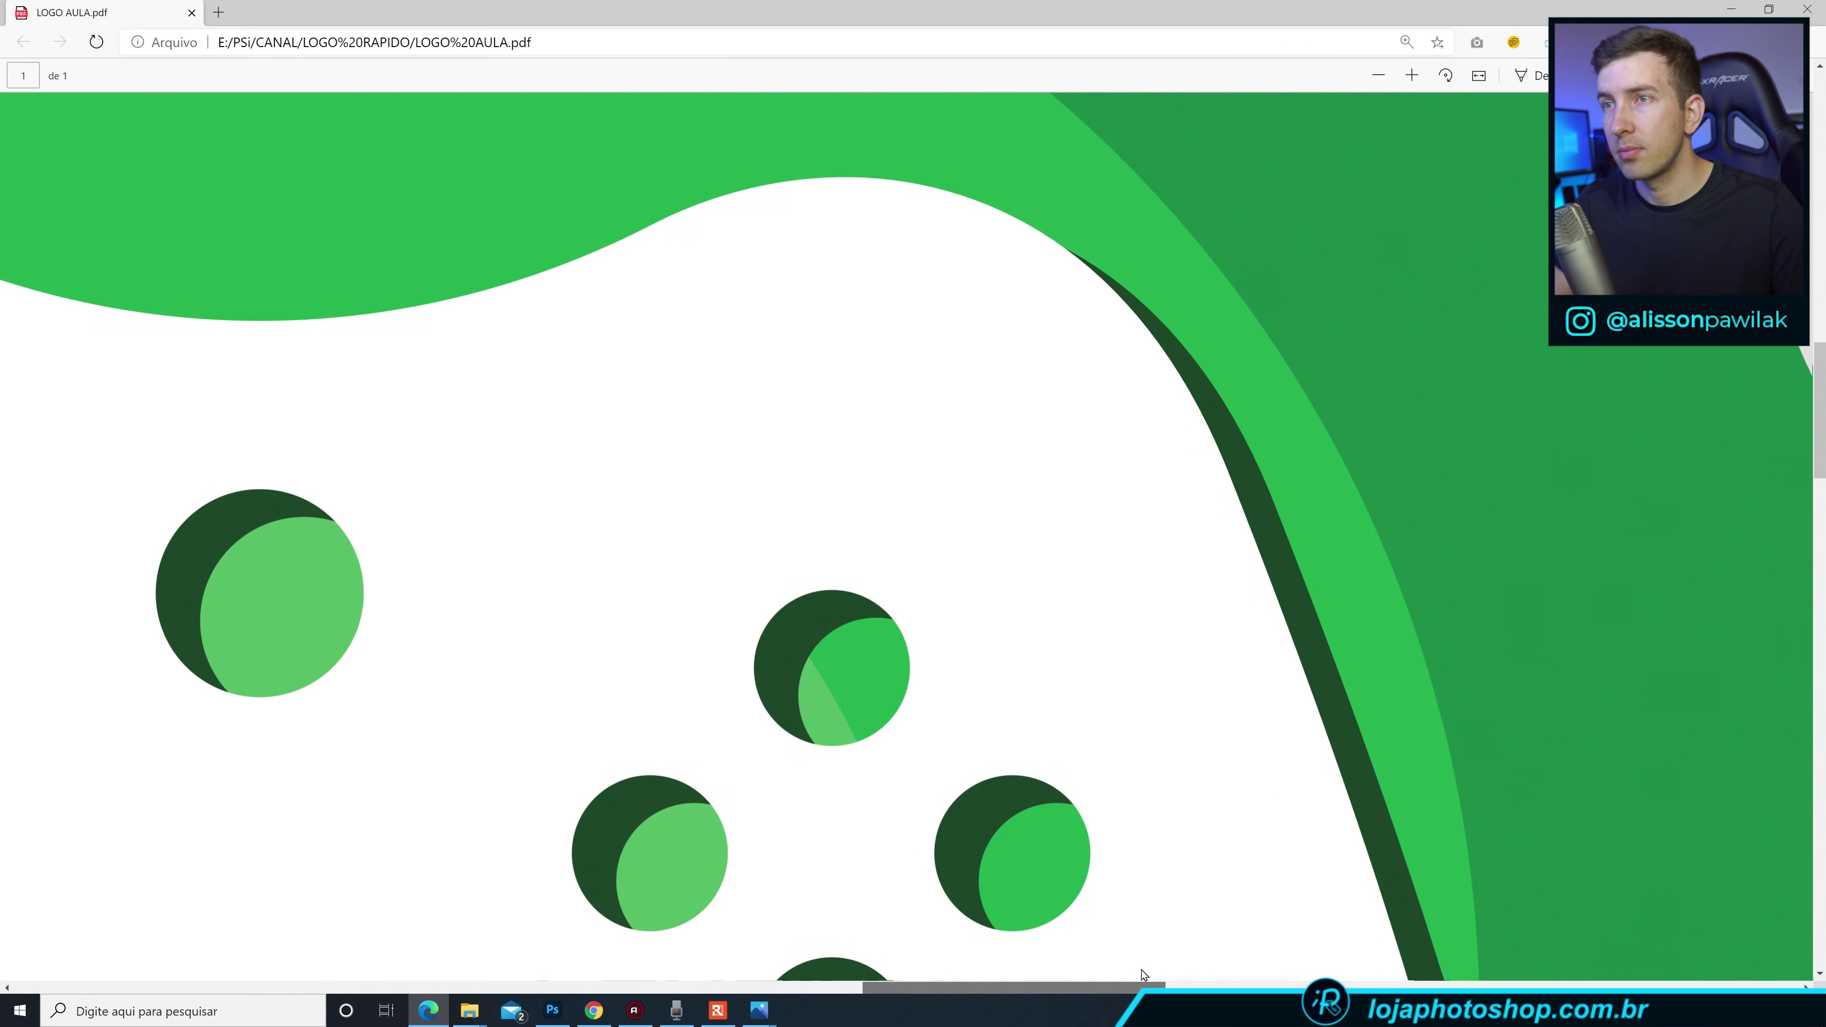
pyautogui.scroll(-4, 906, 731)
pyautogui.scroll(-2, 906, 731)
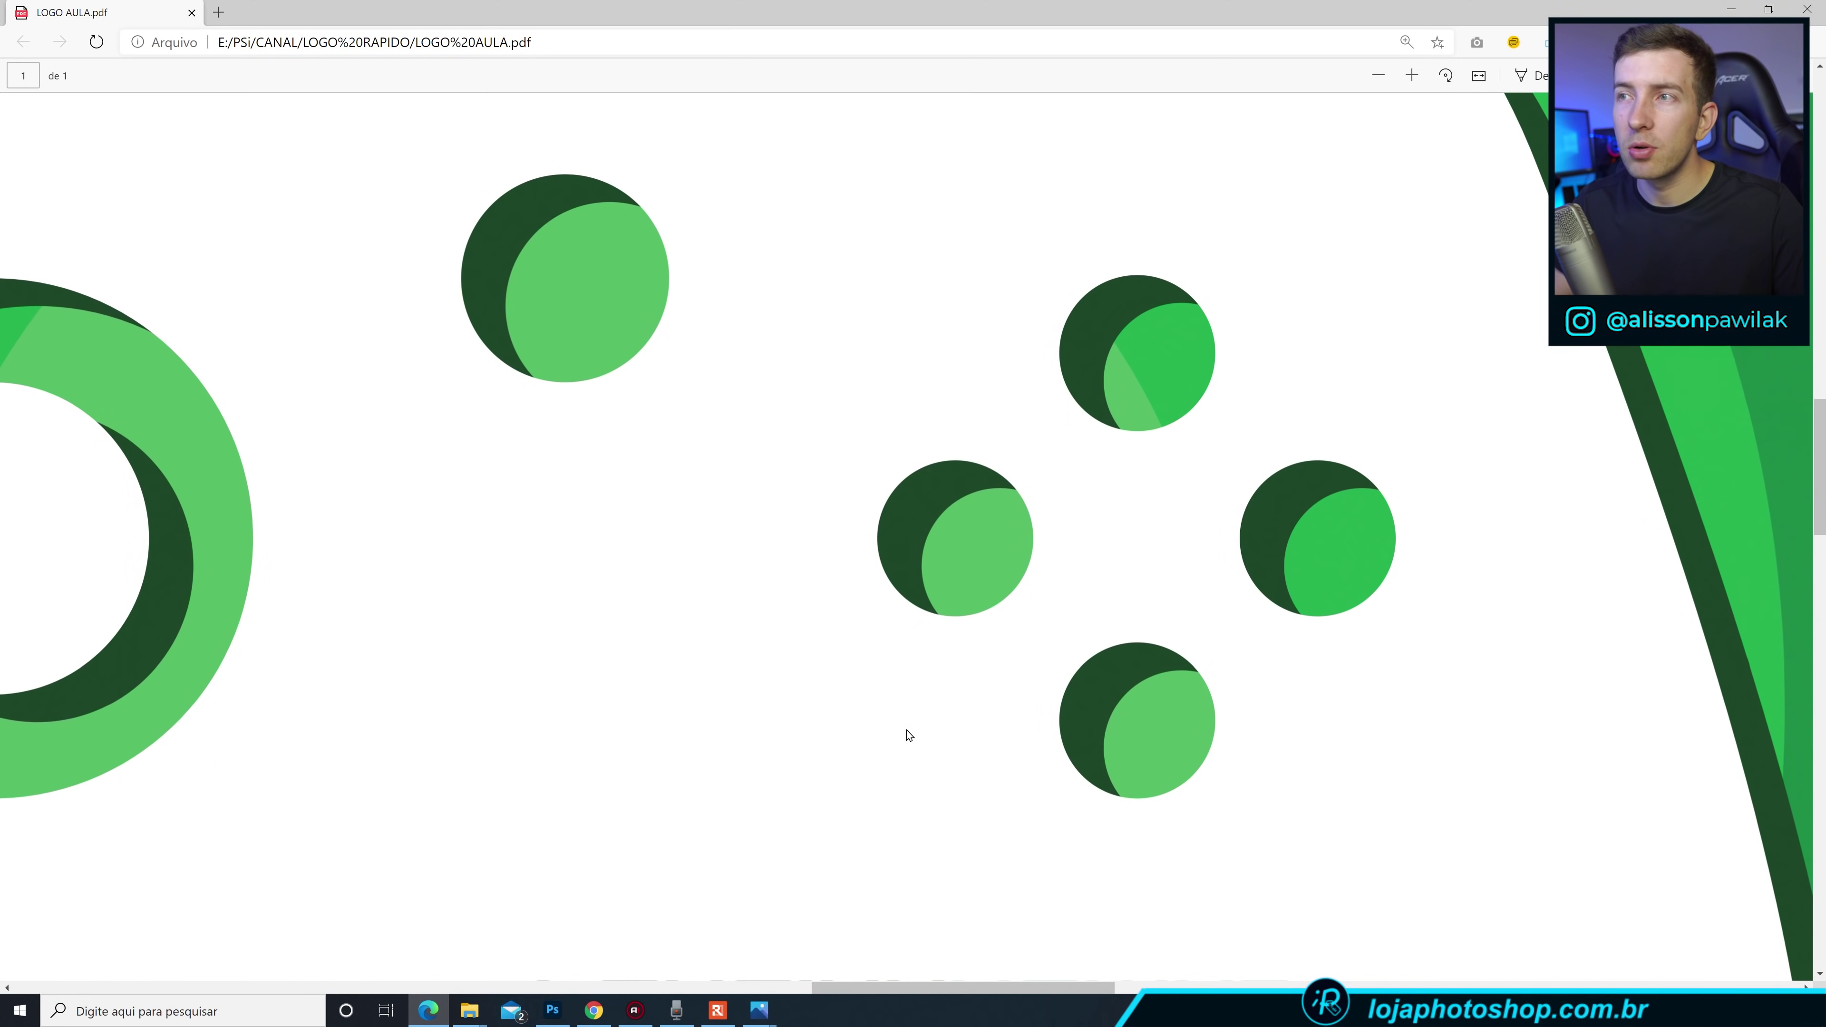
pyautogui.scroll(-5, 906, 732)
pyautogui.scroll(-5, 904, 731)
pyautogui.scroll(-2, 902, 729)
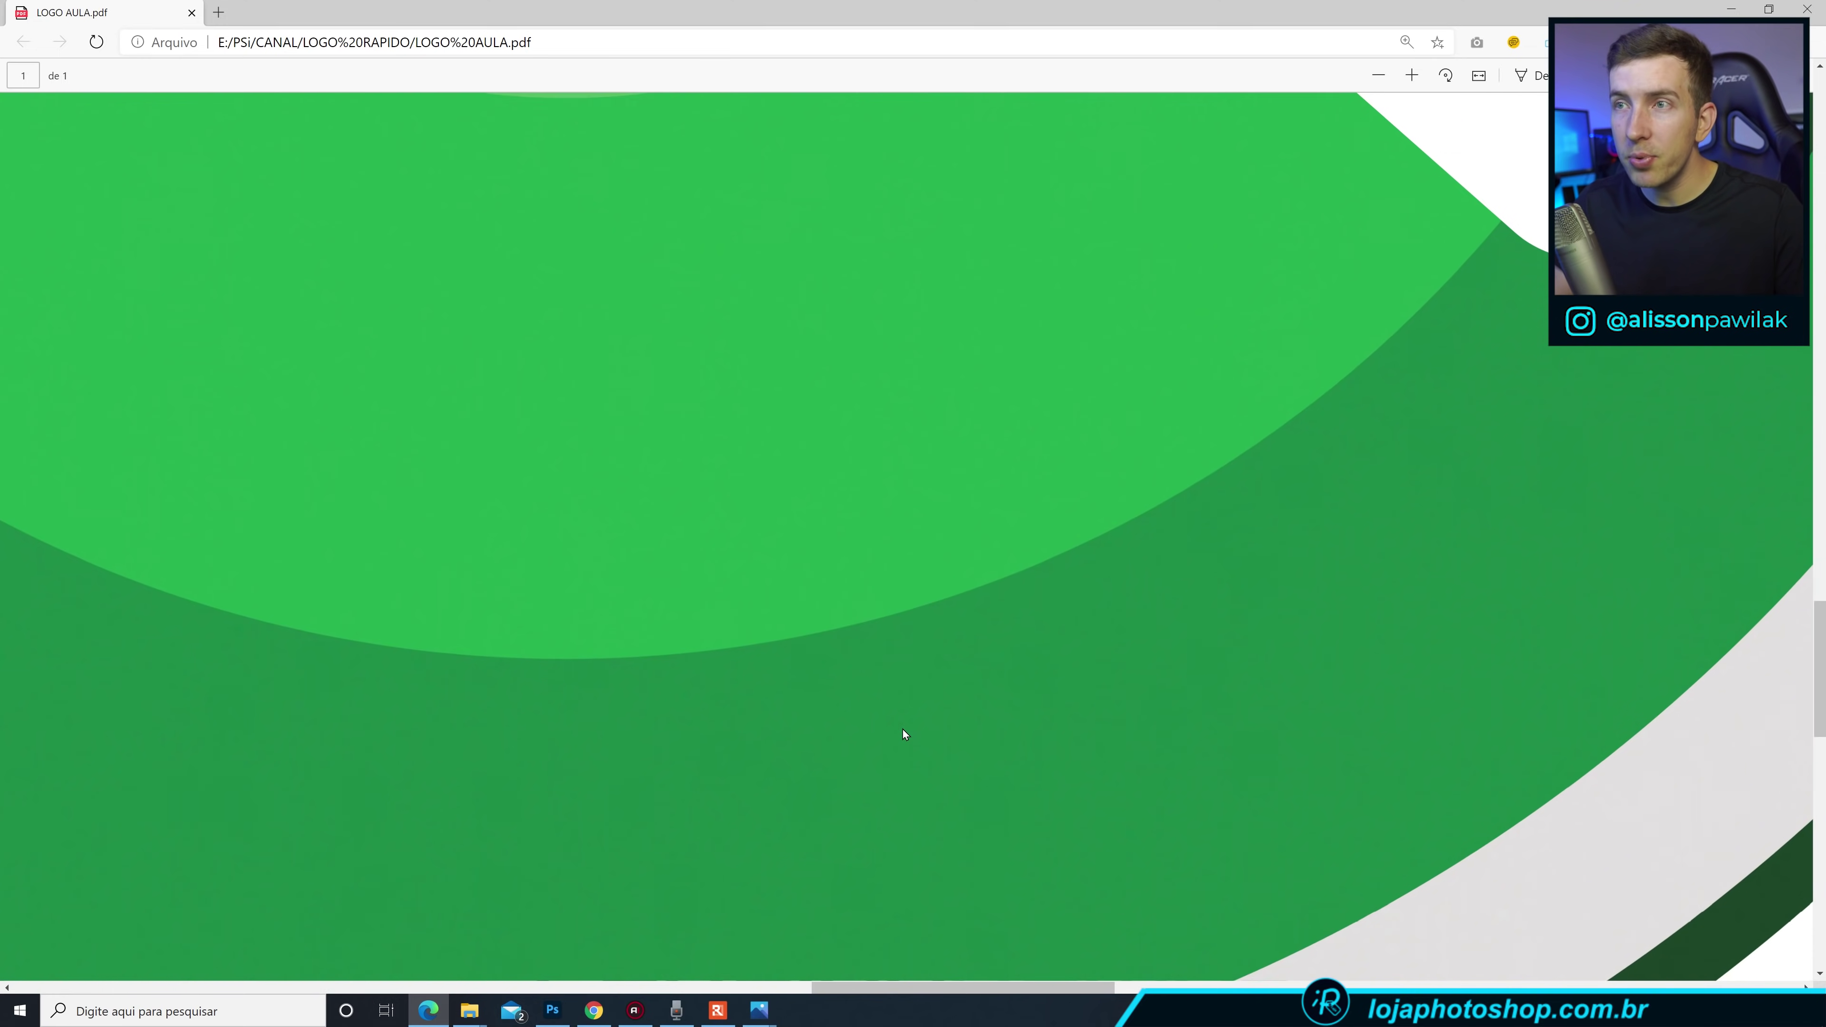
pyautogui.scroll(-4, 904, 731)
pyautogui.scroll(-4, 903, 732)
pyautogui.scroll(-7, 903, 732)
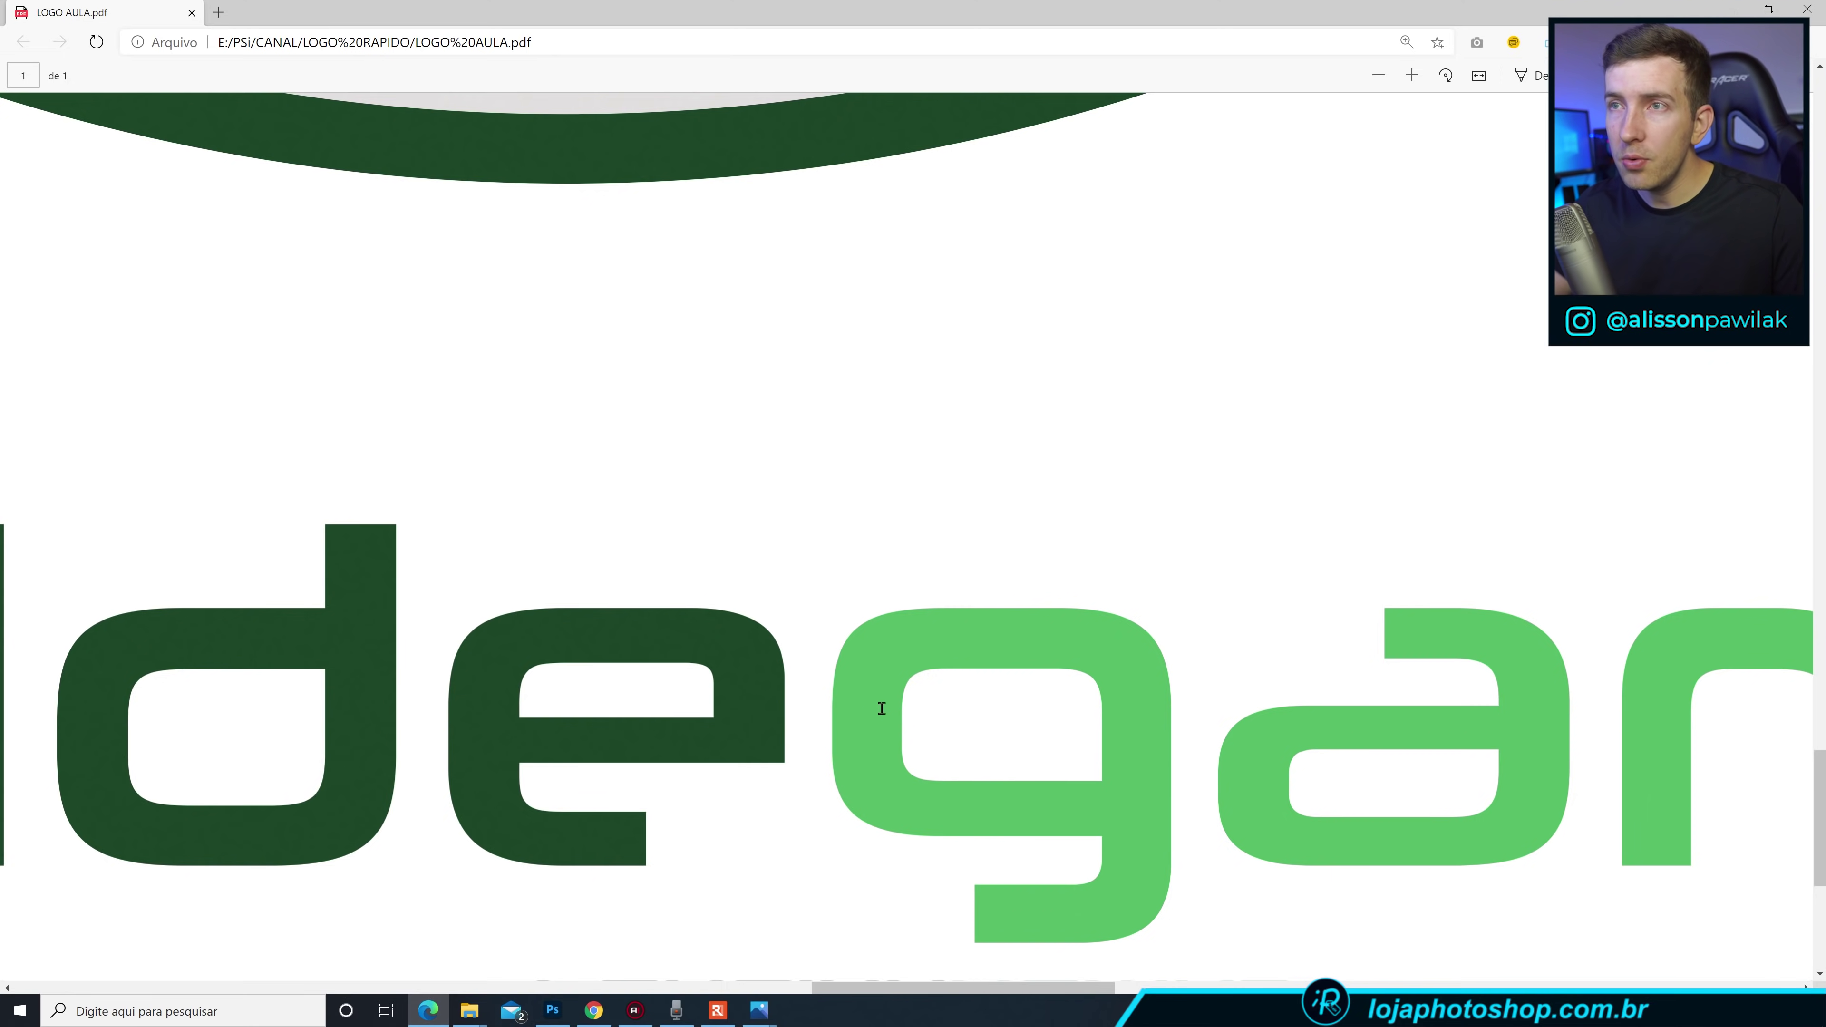
pyautogui.scroll(5, 884, 711)
pyautogui.scroll(5, 881, 691)
pyautogui.scroll(5, 881, 691)
pyautogui.moveTo(903, 987); pyautogui.dragTo(652, 983)
# Back in Photoshop, make the Plano de Fundo layer visible and select it.
pyautogui.click(552, 1010)
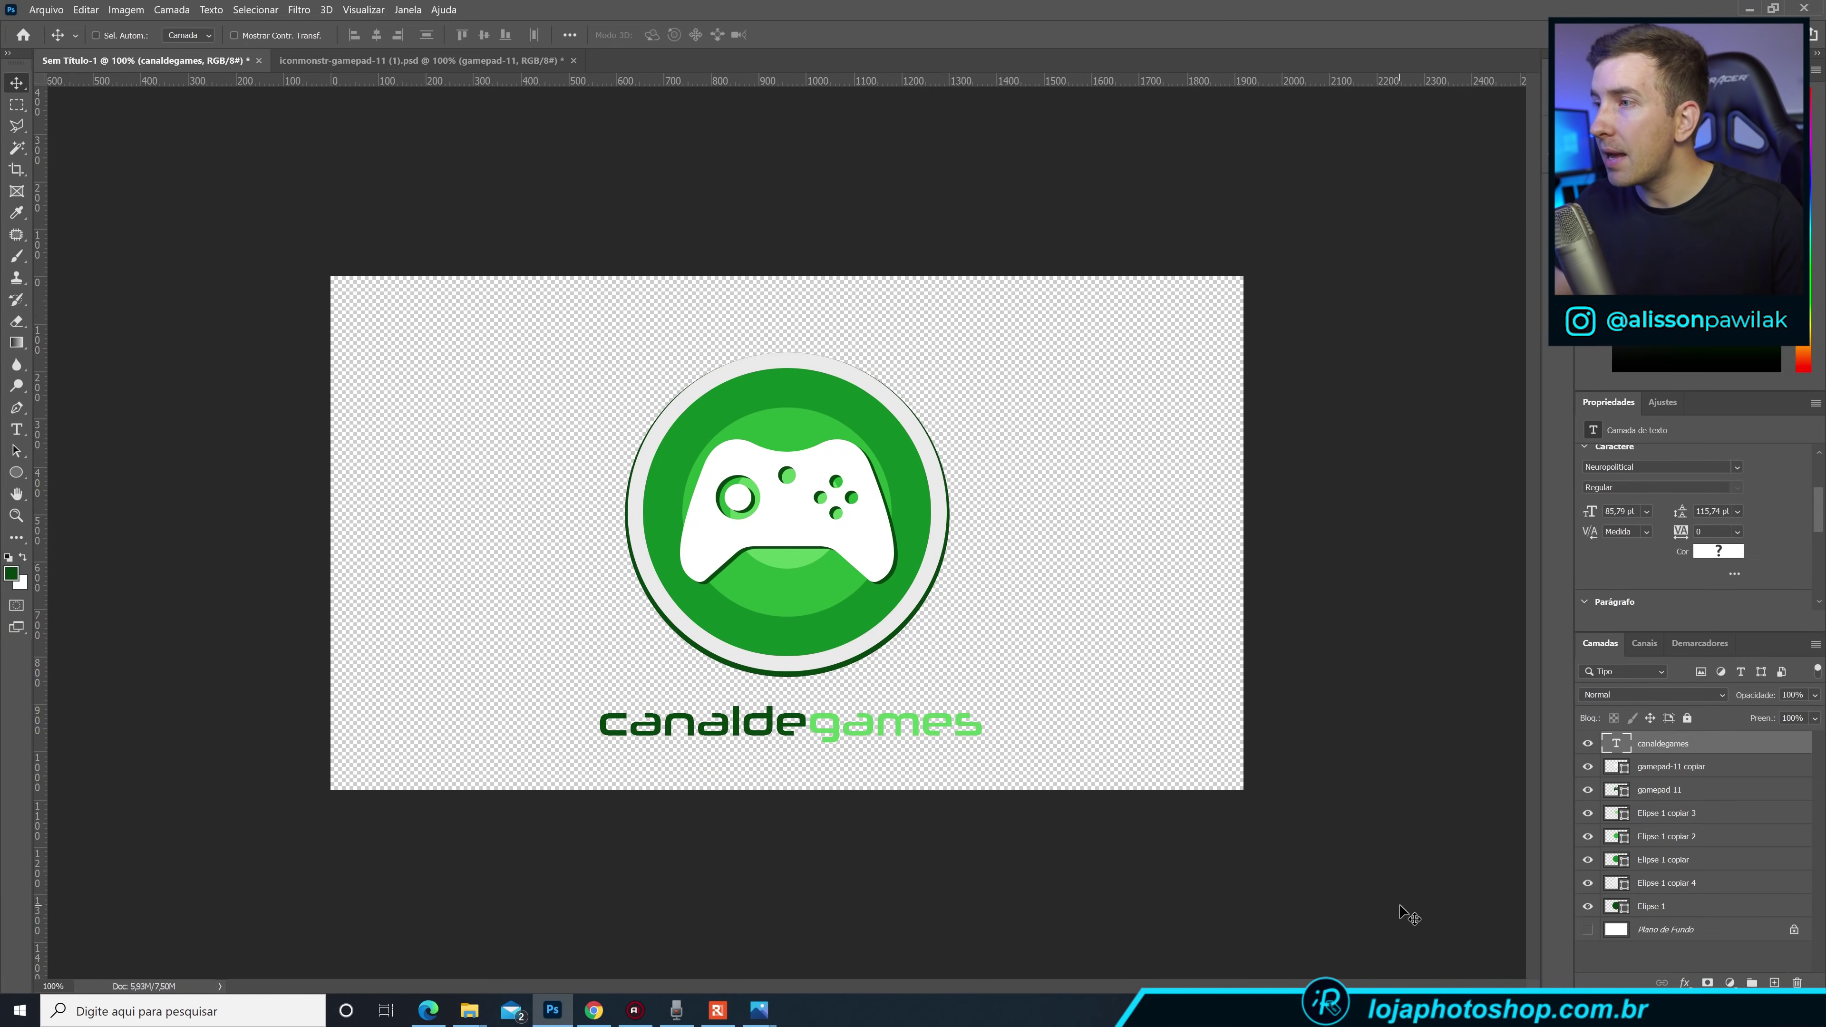
pyautogui.click(1588, 932)
pyautogui.click(1675, 930)
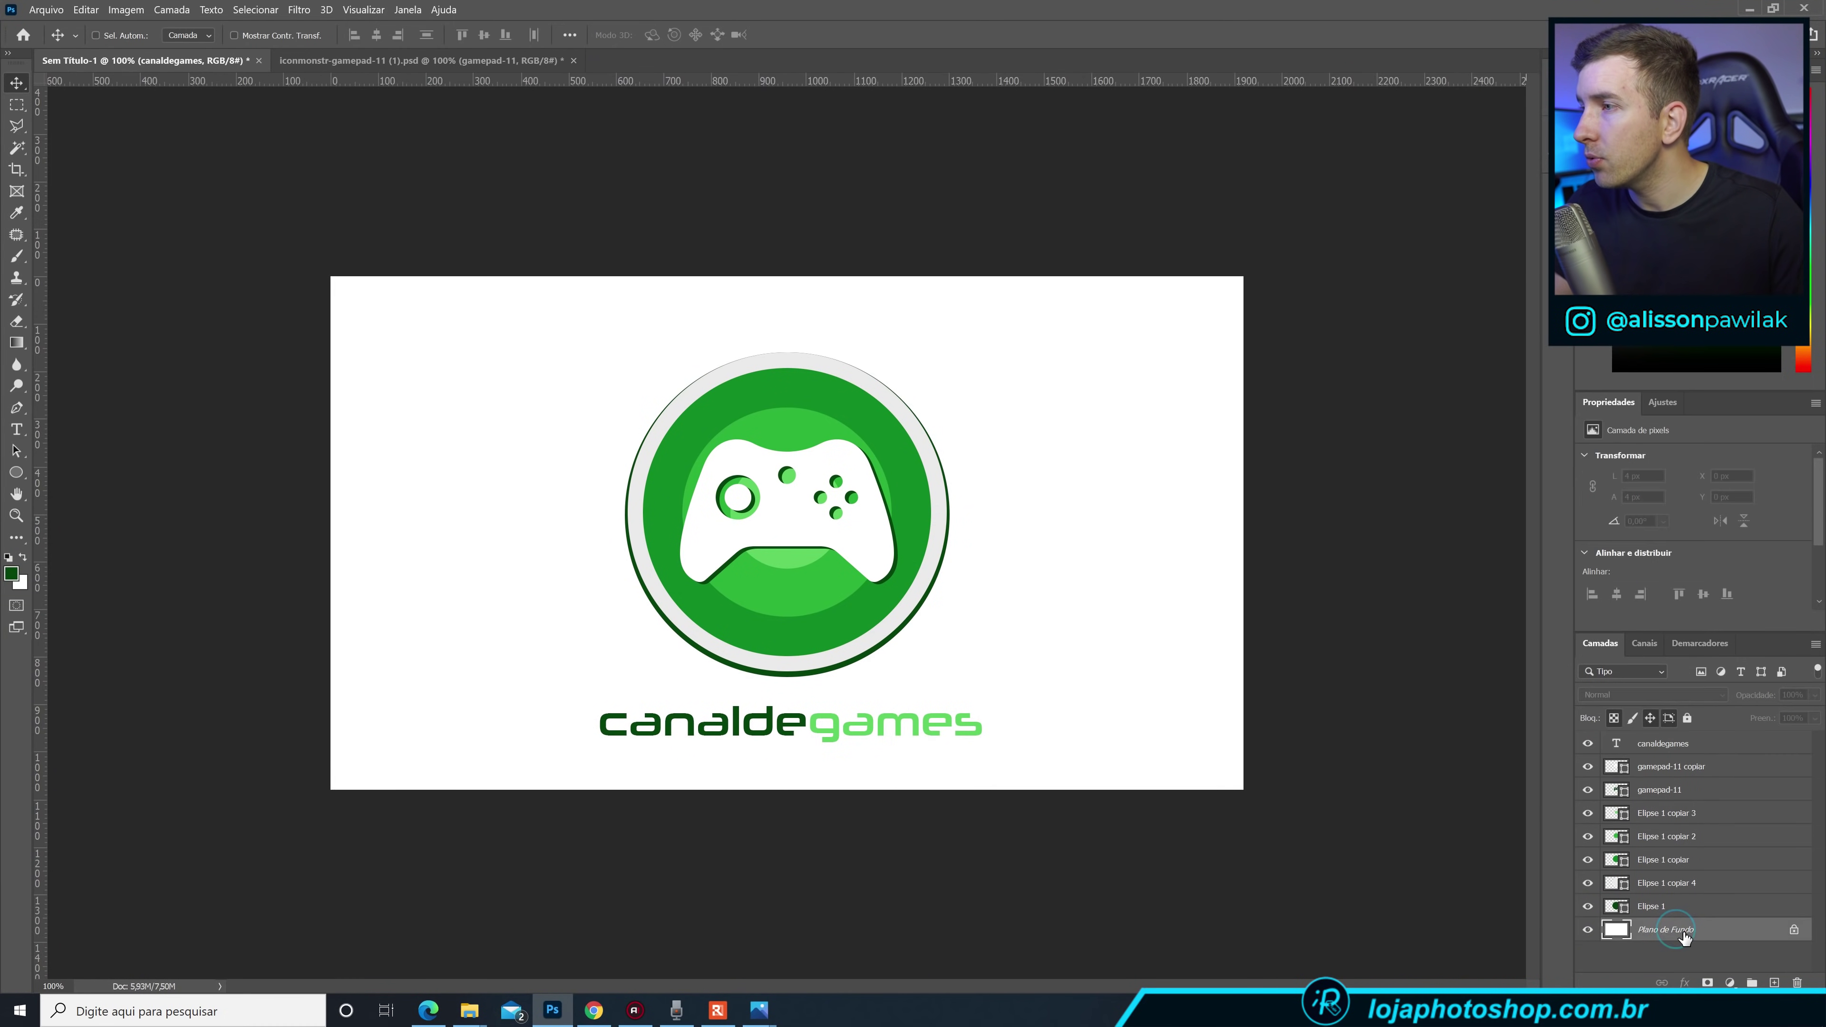
pyautogui.click(1729, 983)
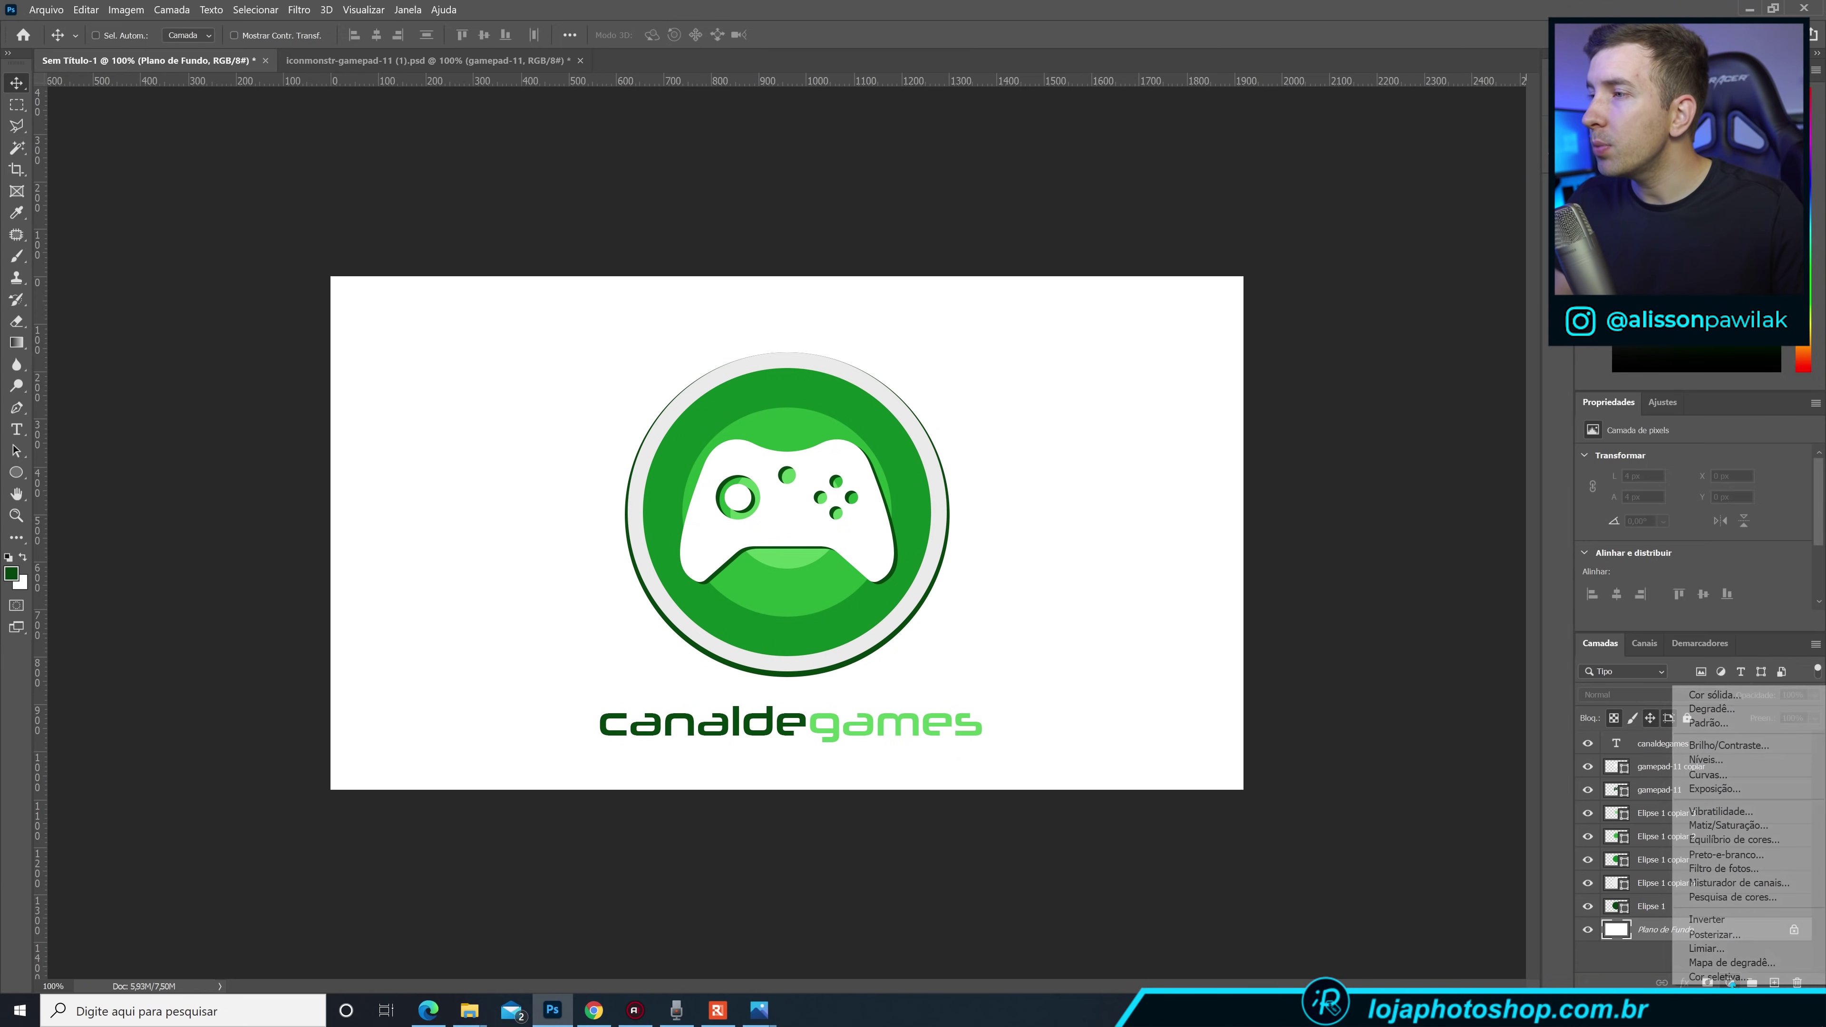
# Add a Gradient fill layer with a fully opaque light green (d0ffb8) right stop.
pyautogui.click(1711, 709)
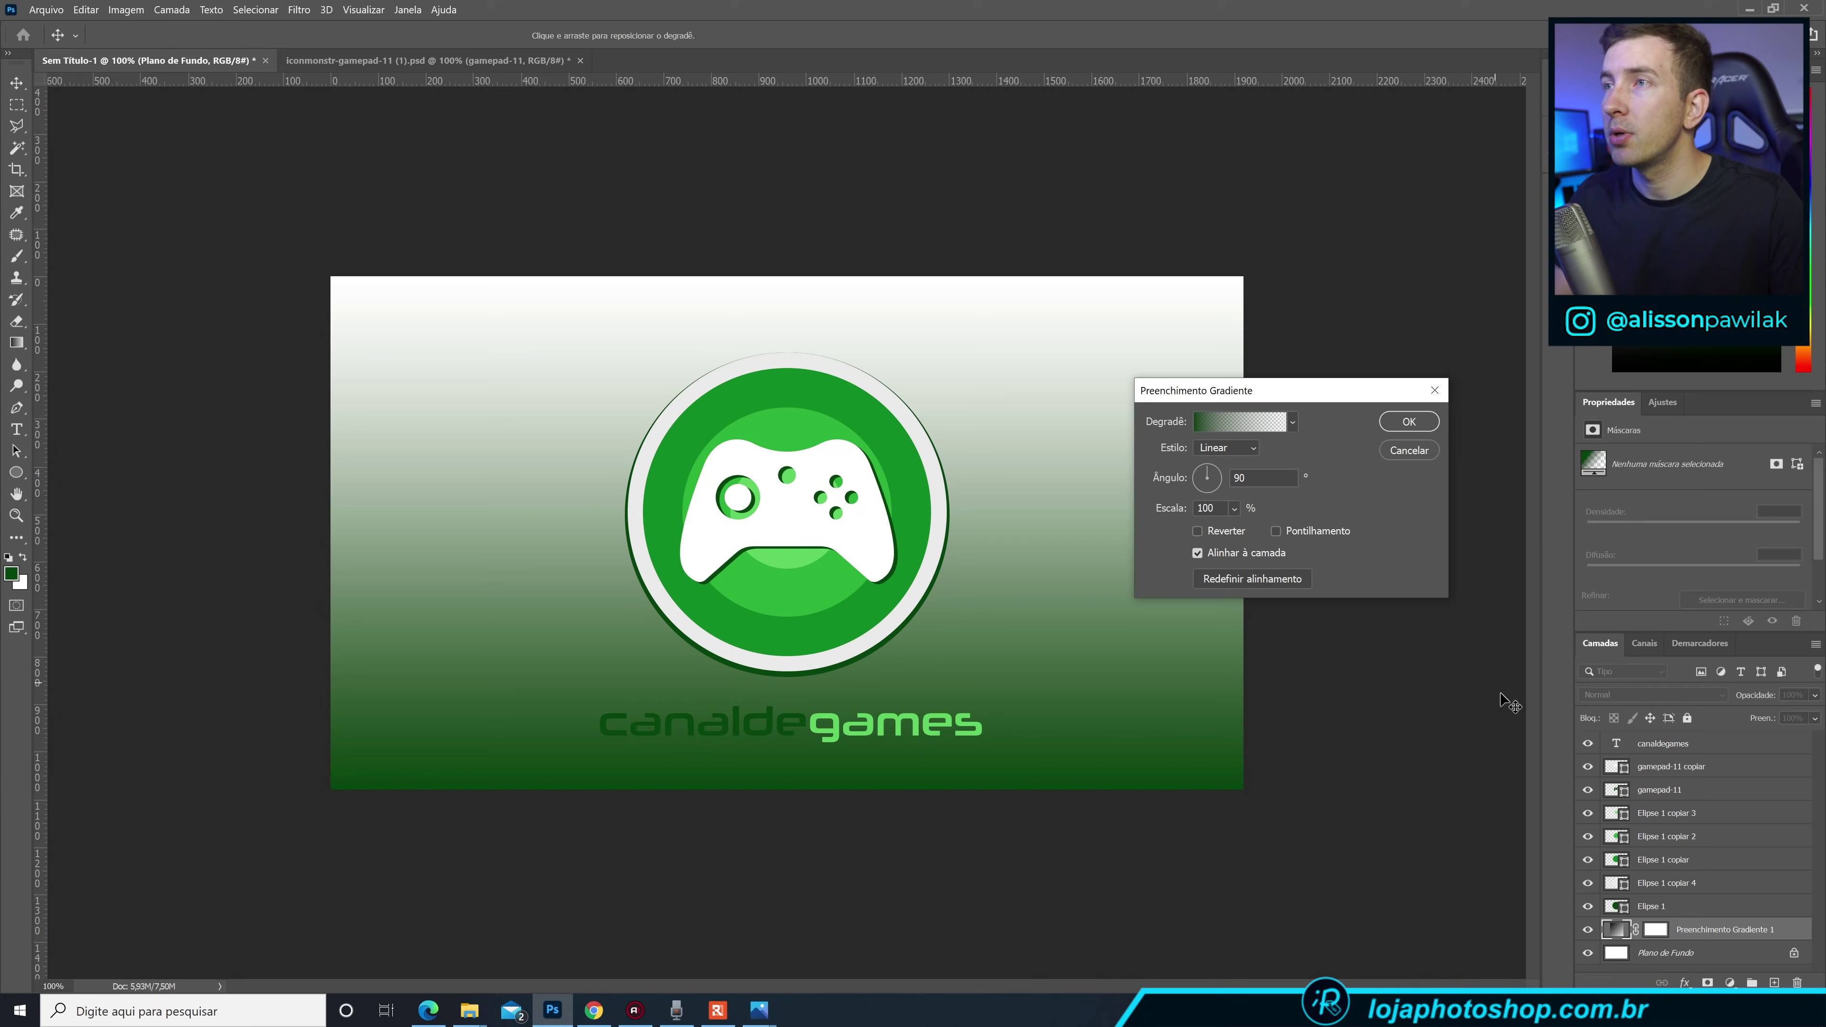
pyautogui.click(1239, 422)
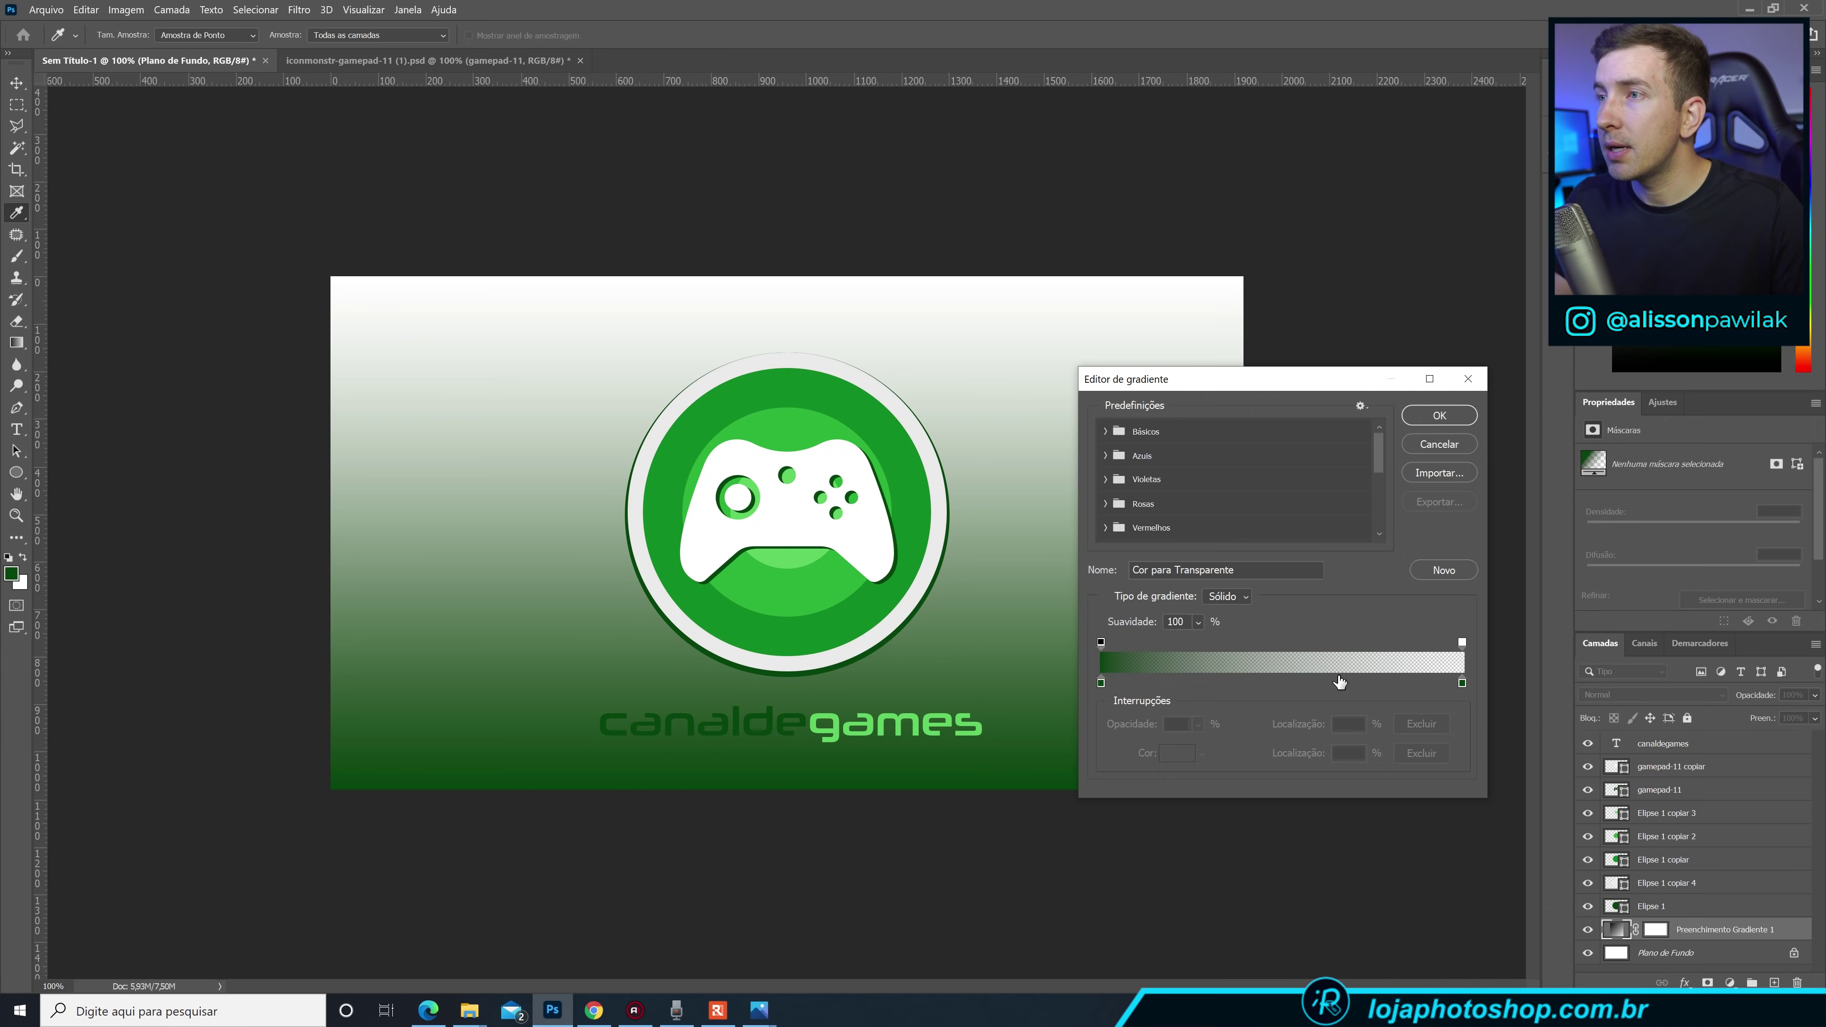
pyautogui.click(1462, 643)
pyautogui.moveTo(1132, 724); pyautogui.dragTo(1336, 717)
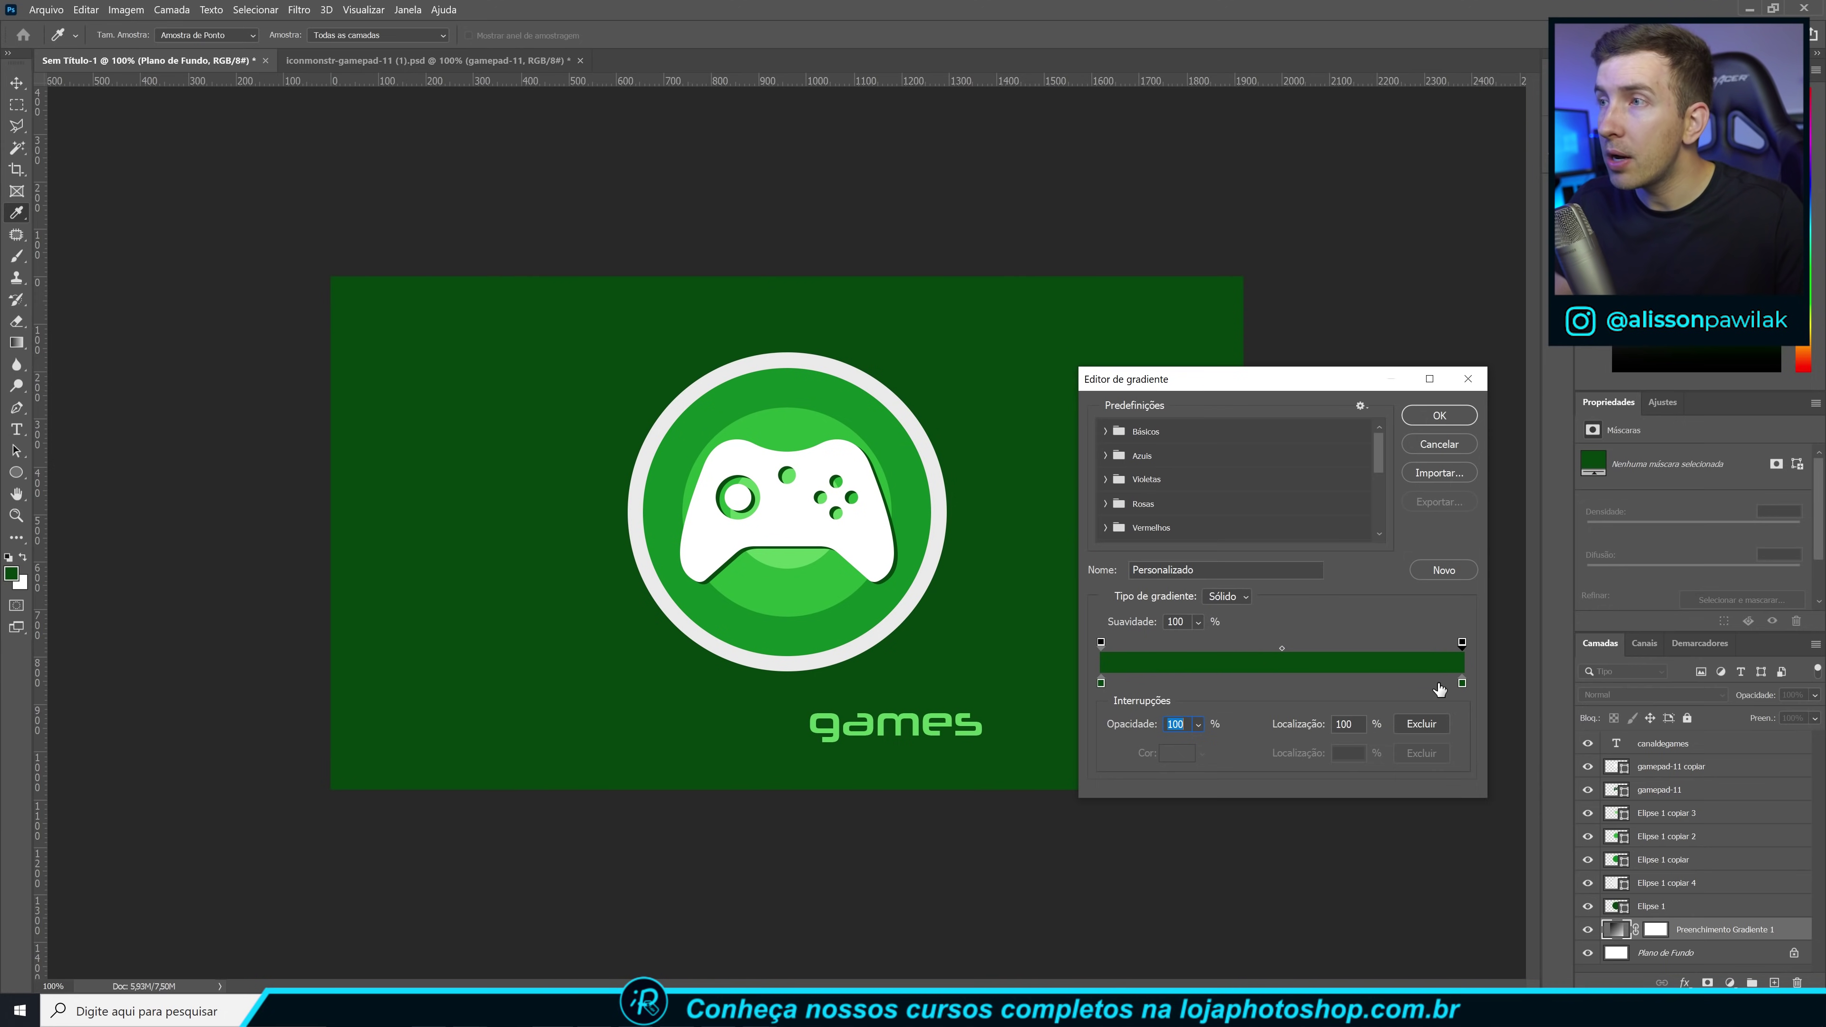
pyautogui.click(1461, 683)
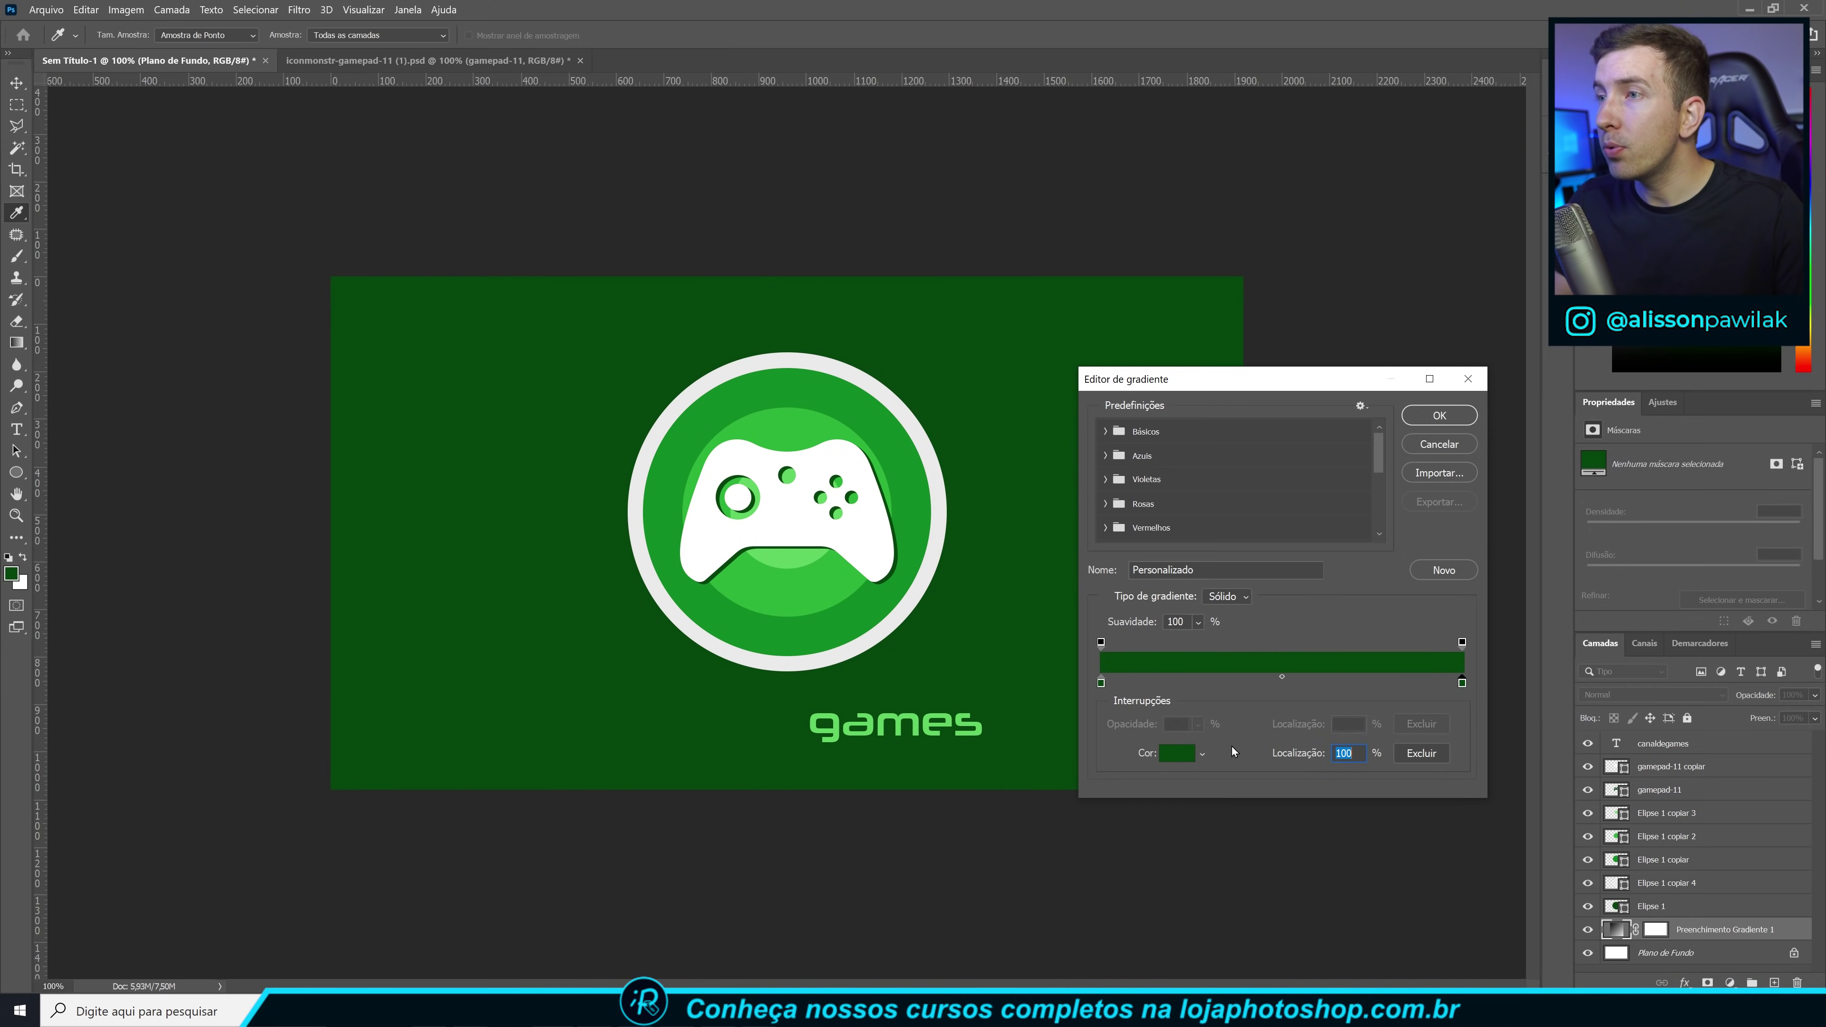
pyautogui.click(1186, 757)
pyautogui.click(1055, 472)
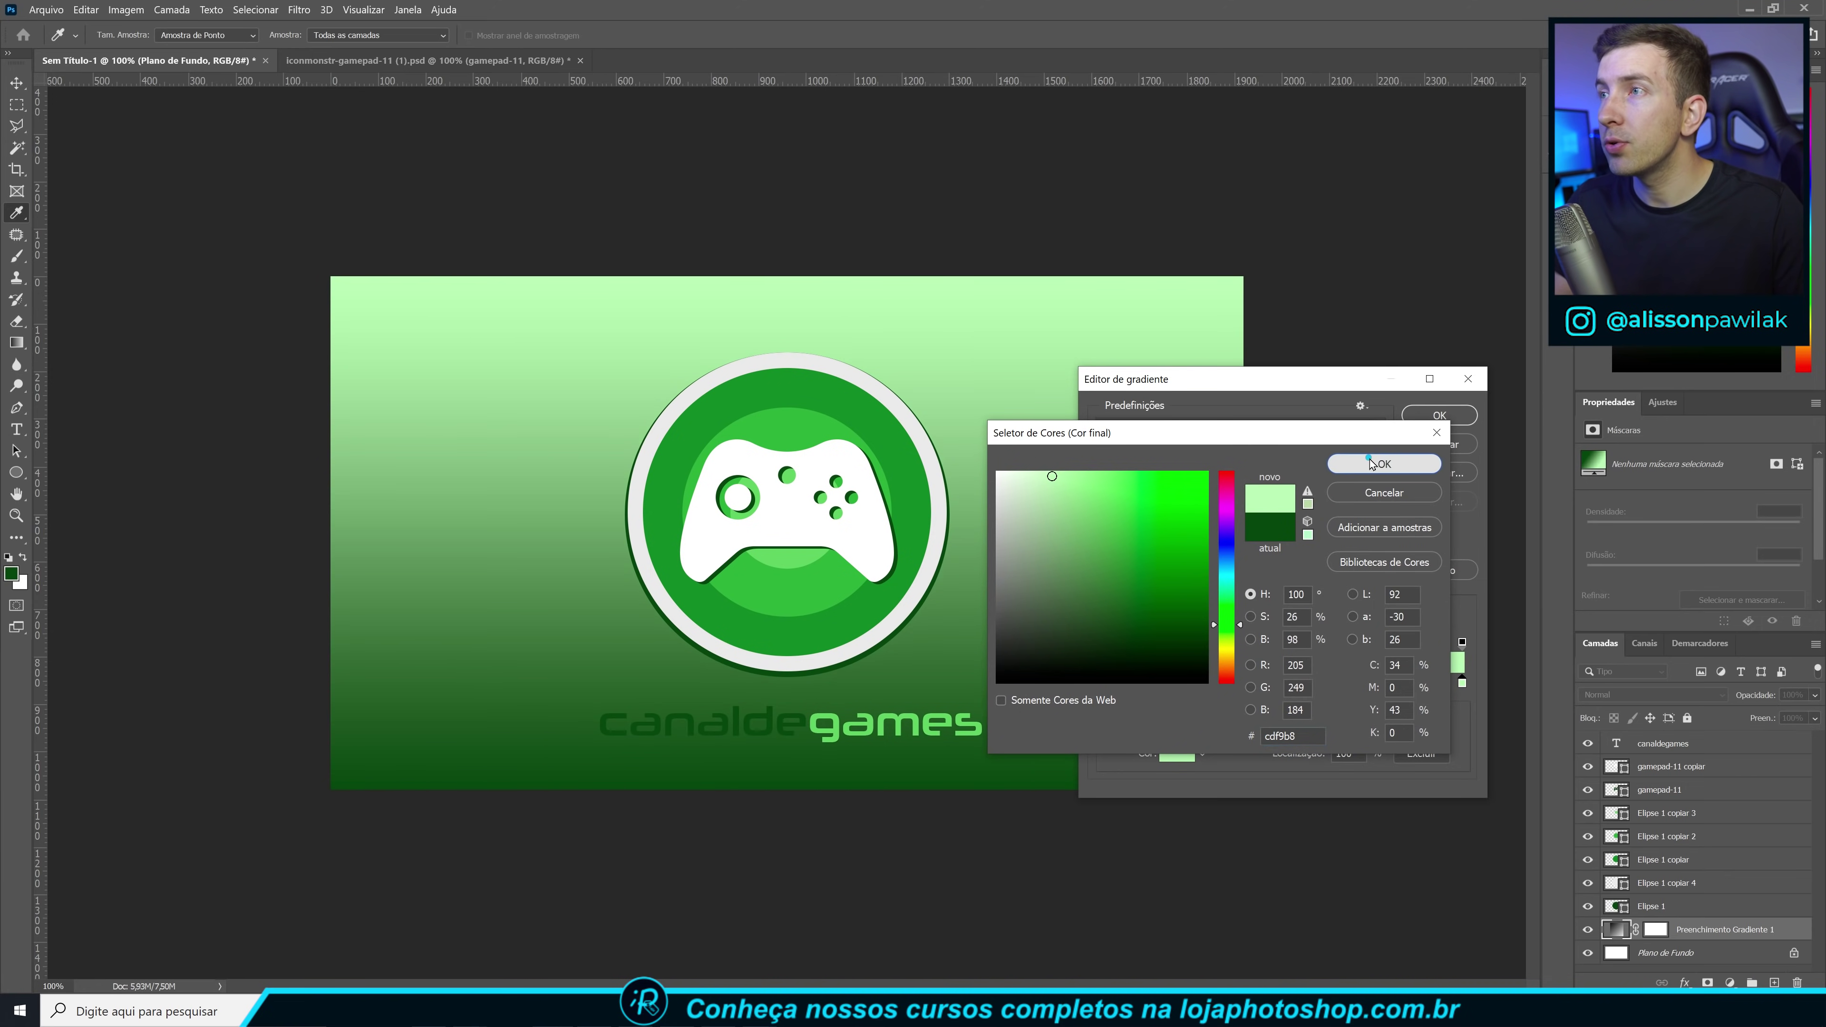
pyautogui.click(1383, 465)
# Change the left gradient stop to a brighter, more saturated yellow-green and confirm.
pyautogui.click(1101, 682)
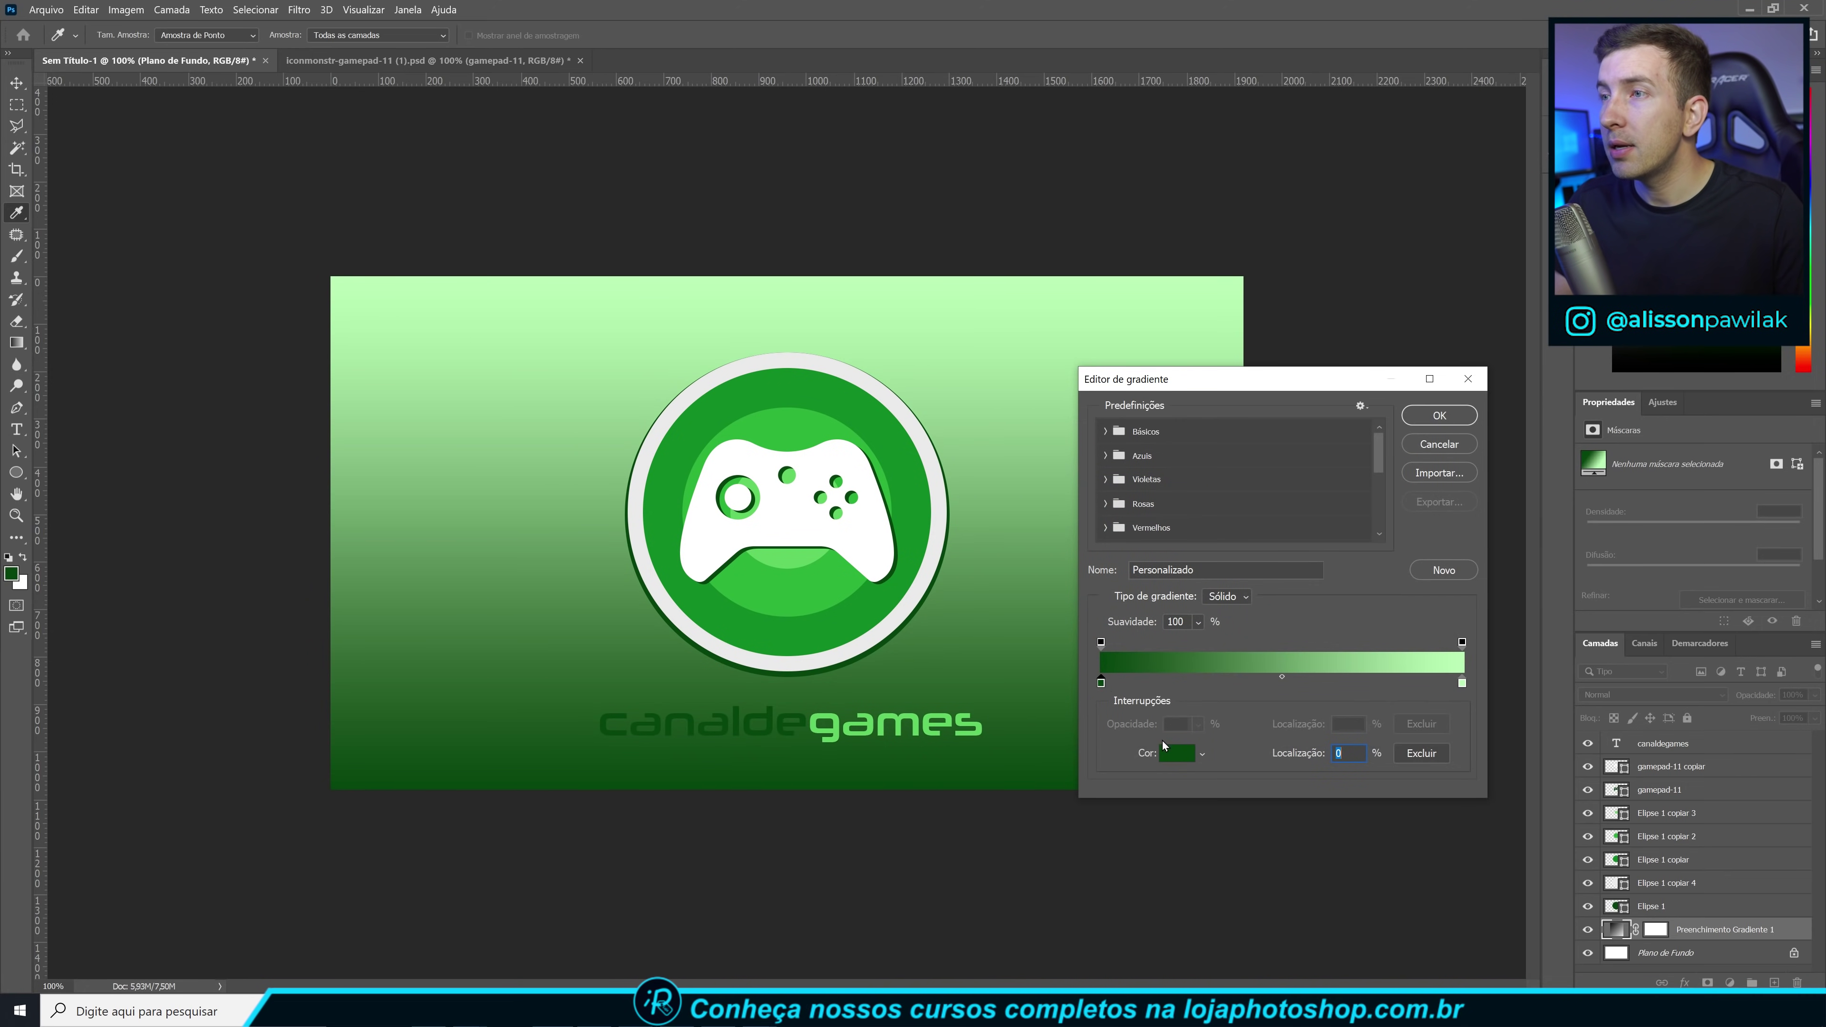
pyautogui.click(1176, 753)
pyautogui.moveTo(1173, 601); pyautogui.dragTo(1093, 524)
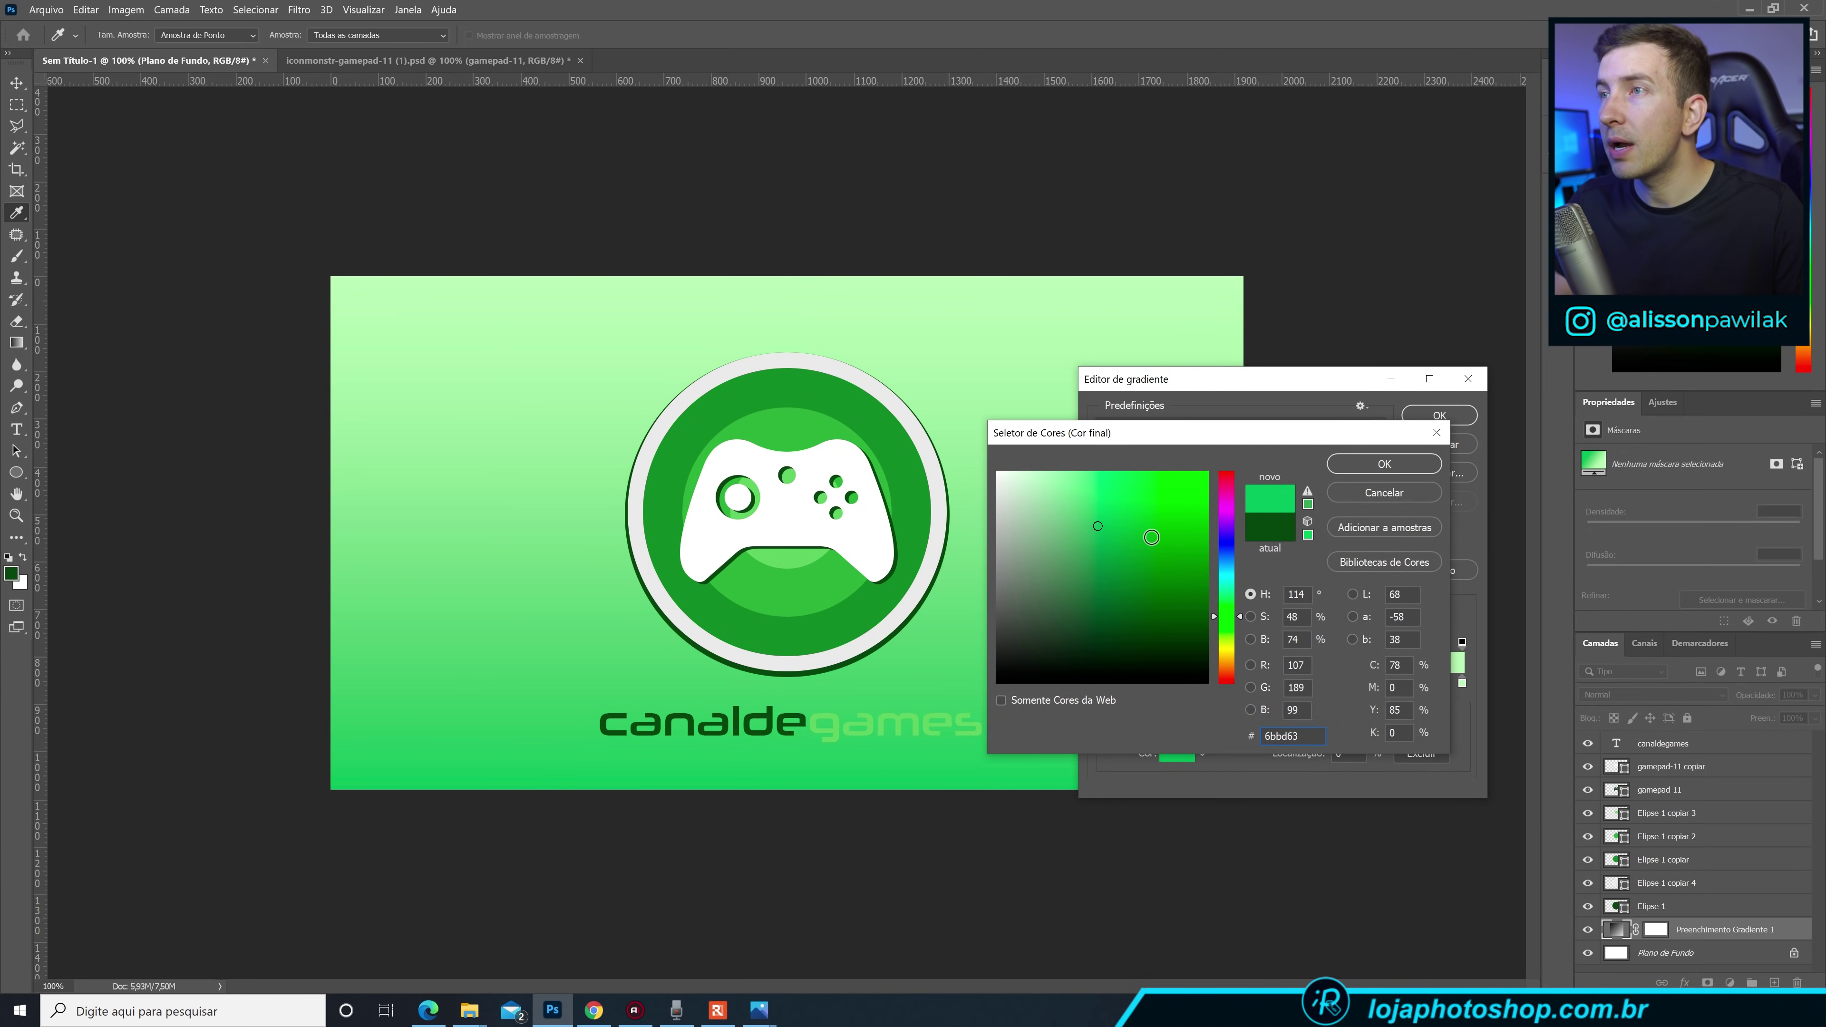
pyautogui.click(1234, 629)
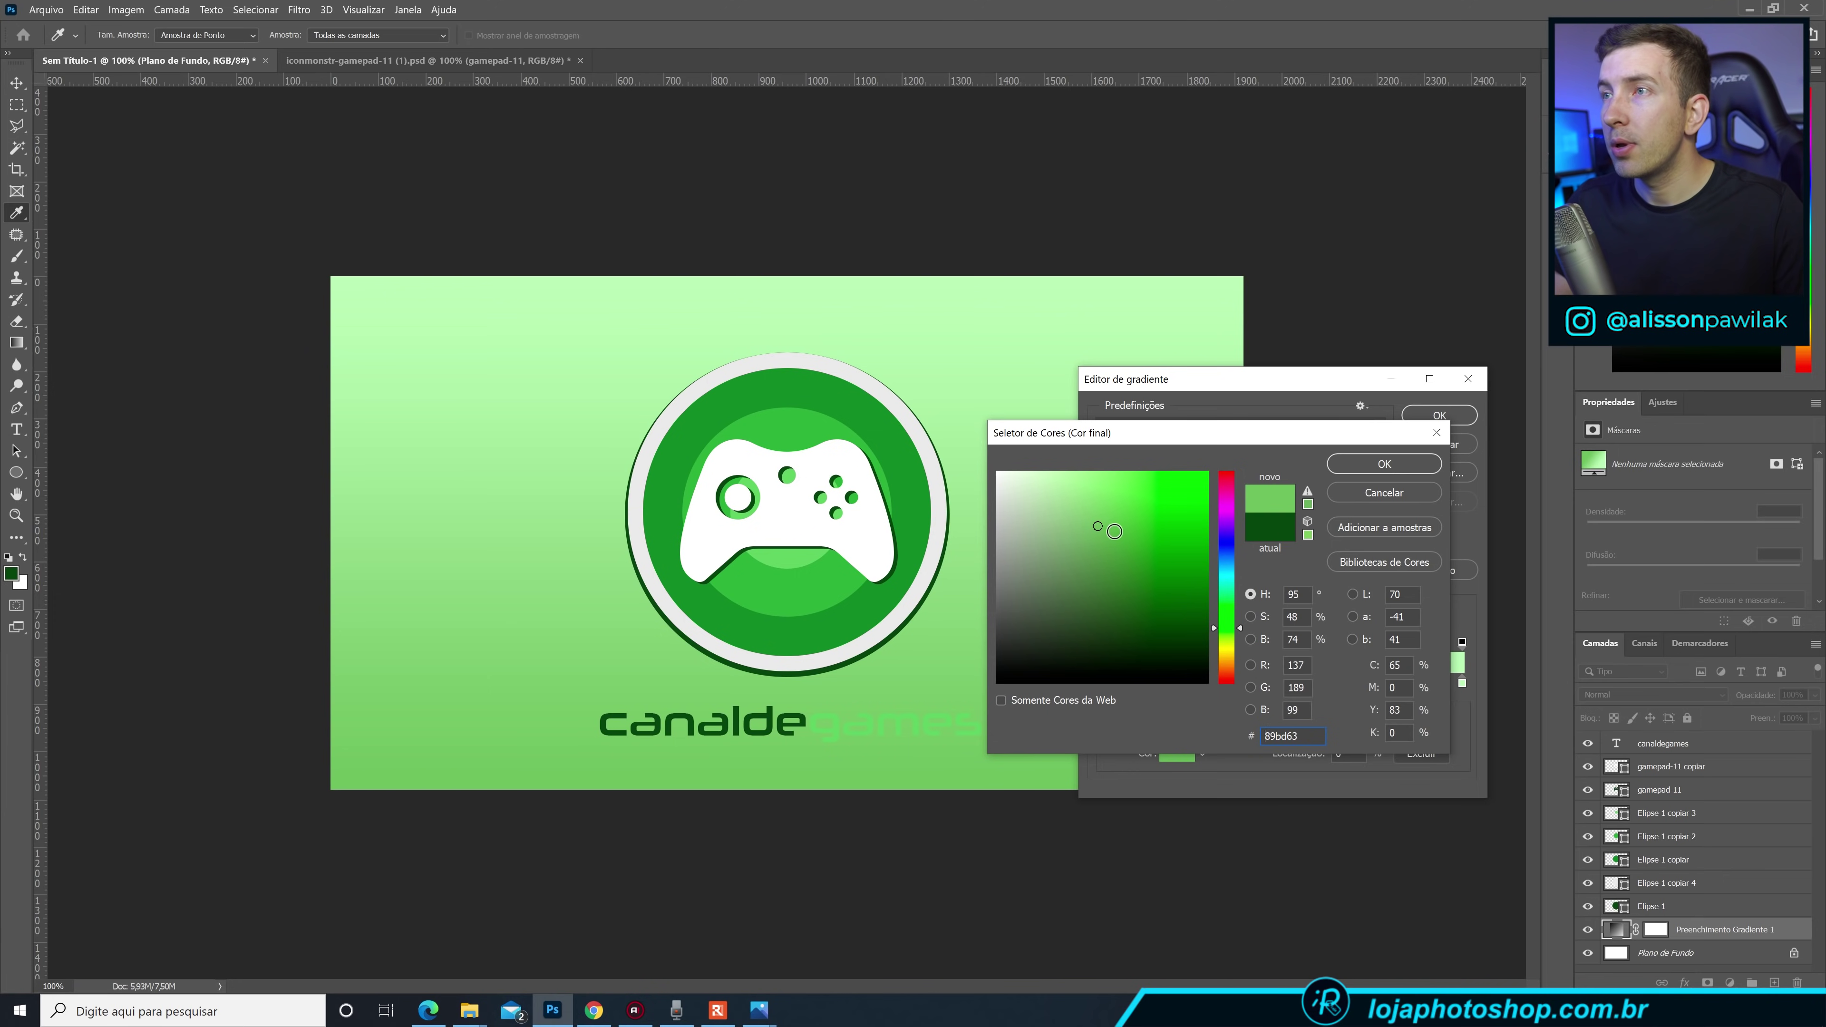
pyautogui.moveTo(1096, 525); pyautogui.dragTo(1112, 523)
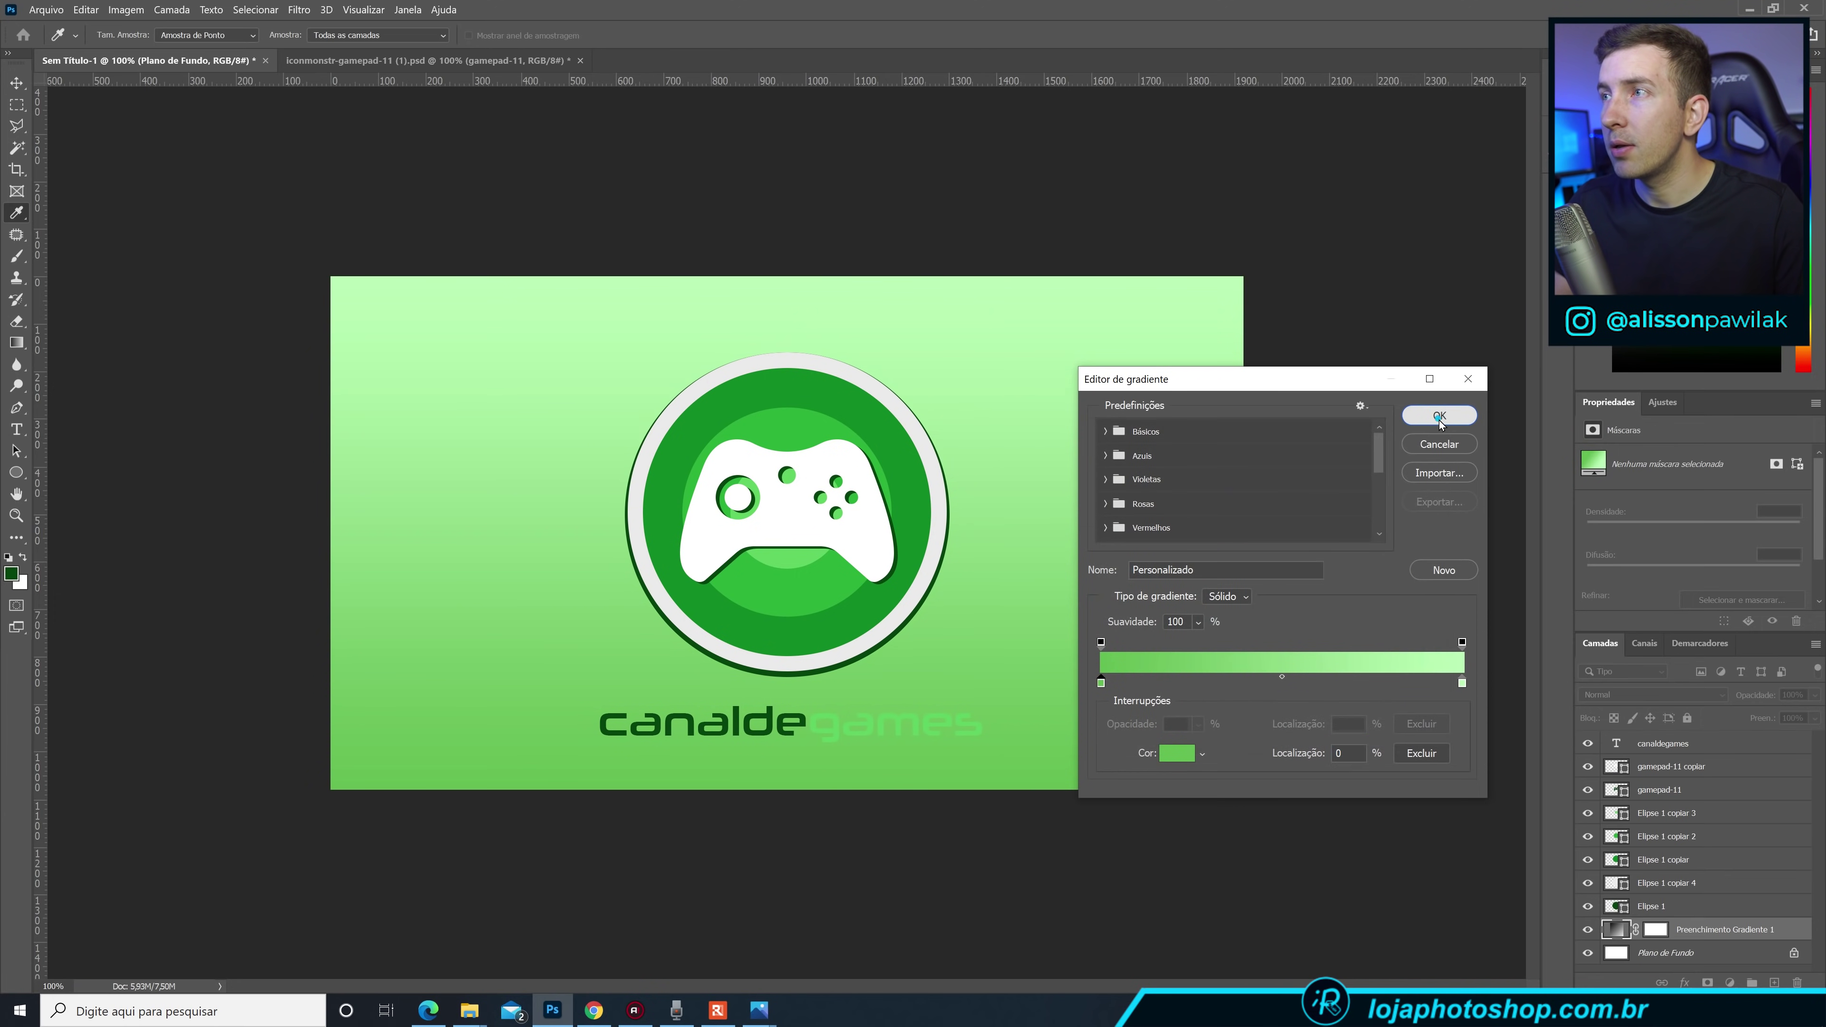
pyautogui.click(1439, 418)
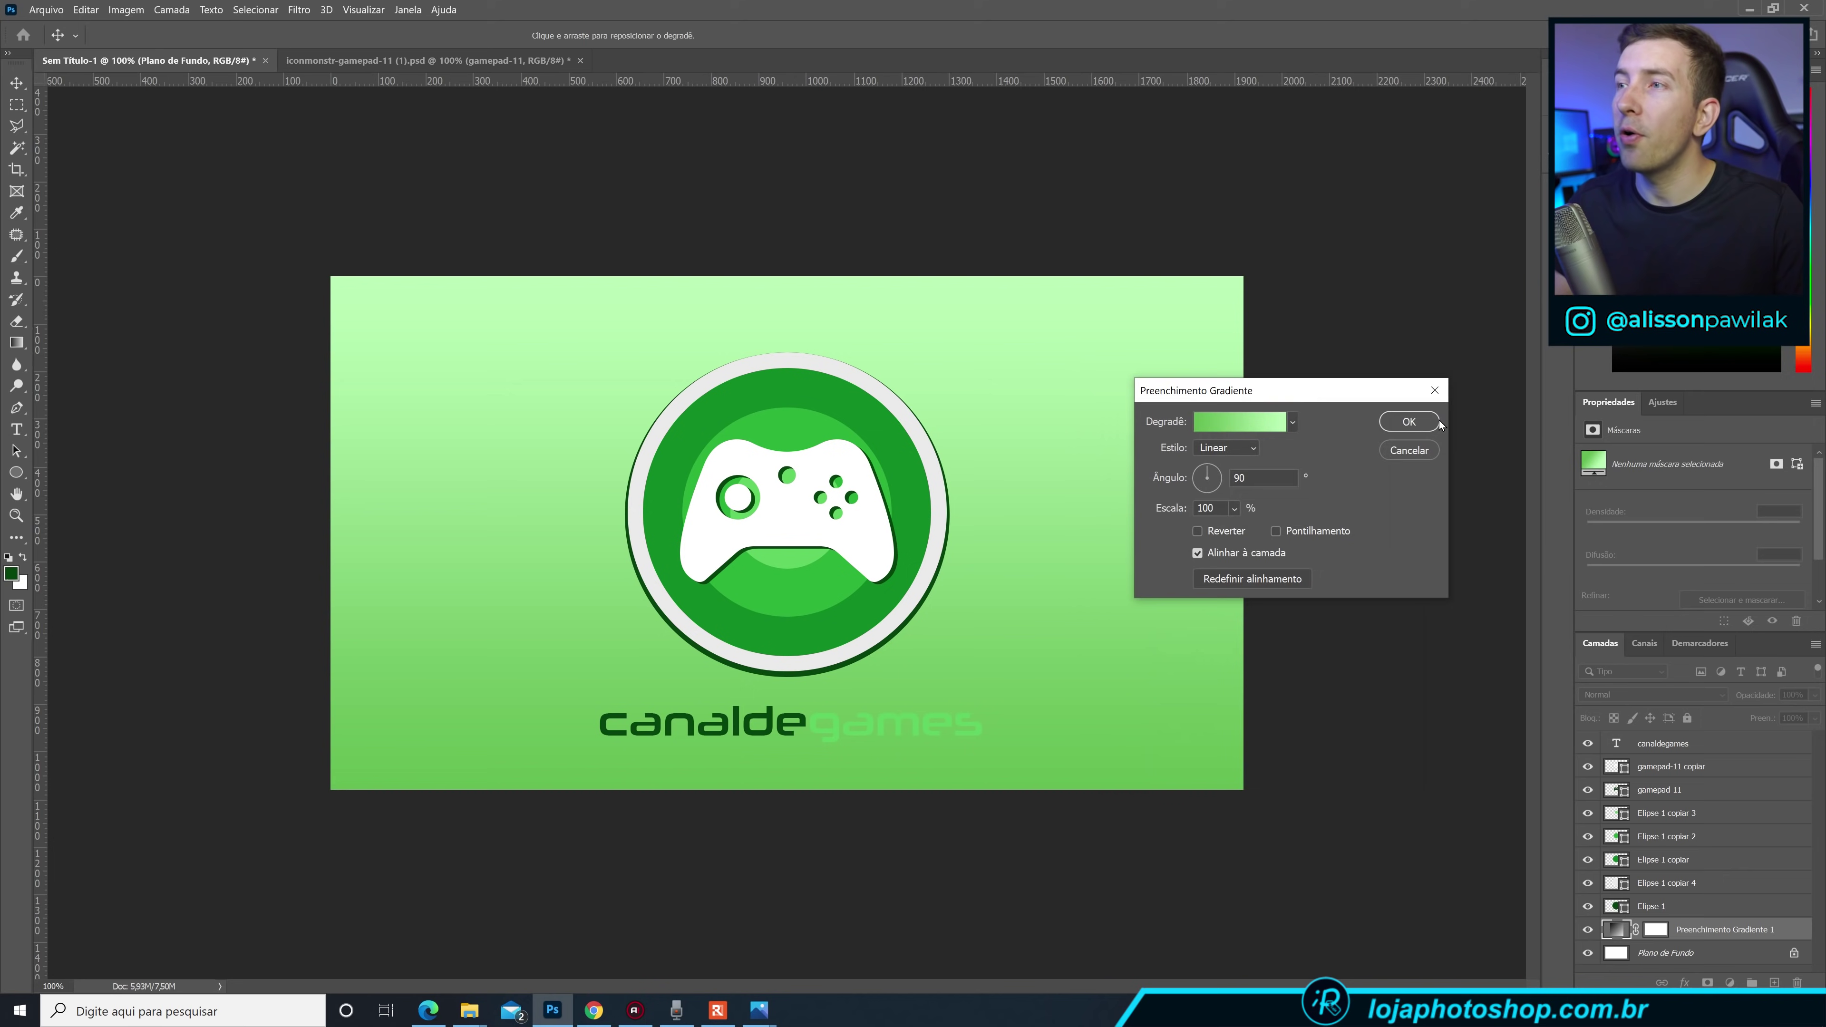
# Make the gradient fill radial and reversed, repositioned, with 188% scale.
pyautogui.click(1226, 446)
pyautogui.click(1229, 478)
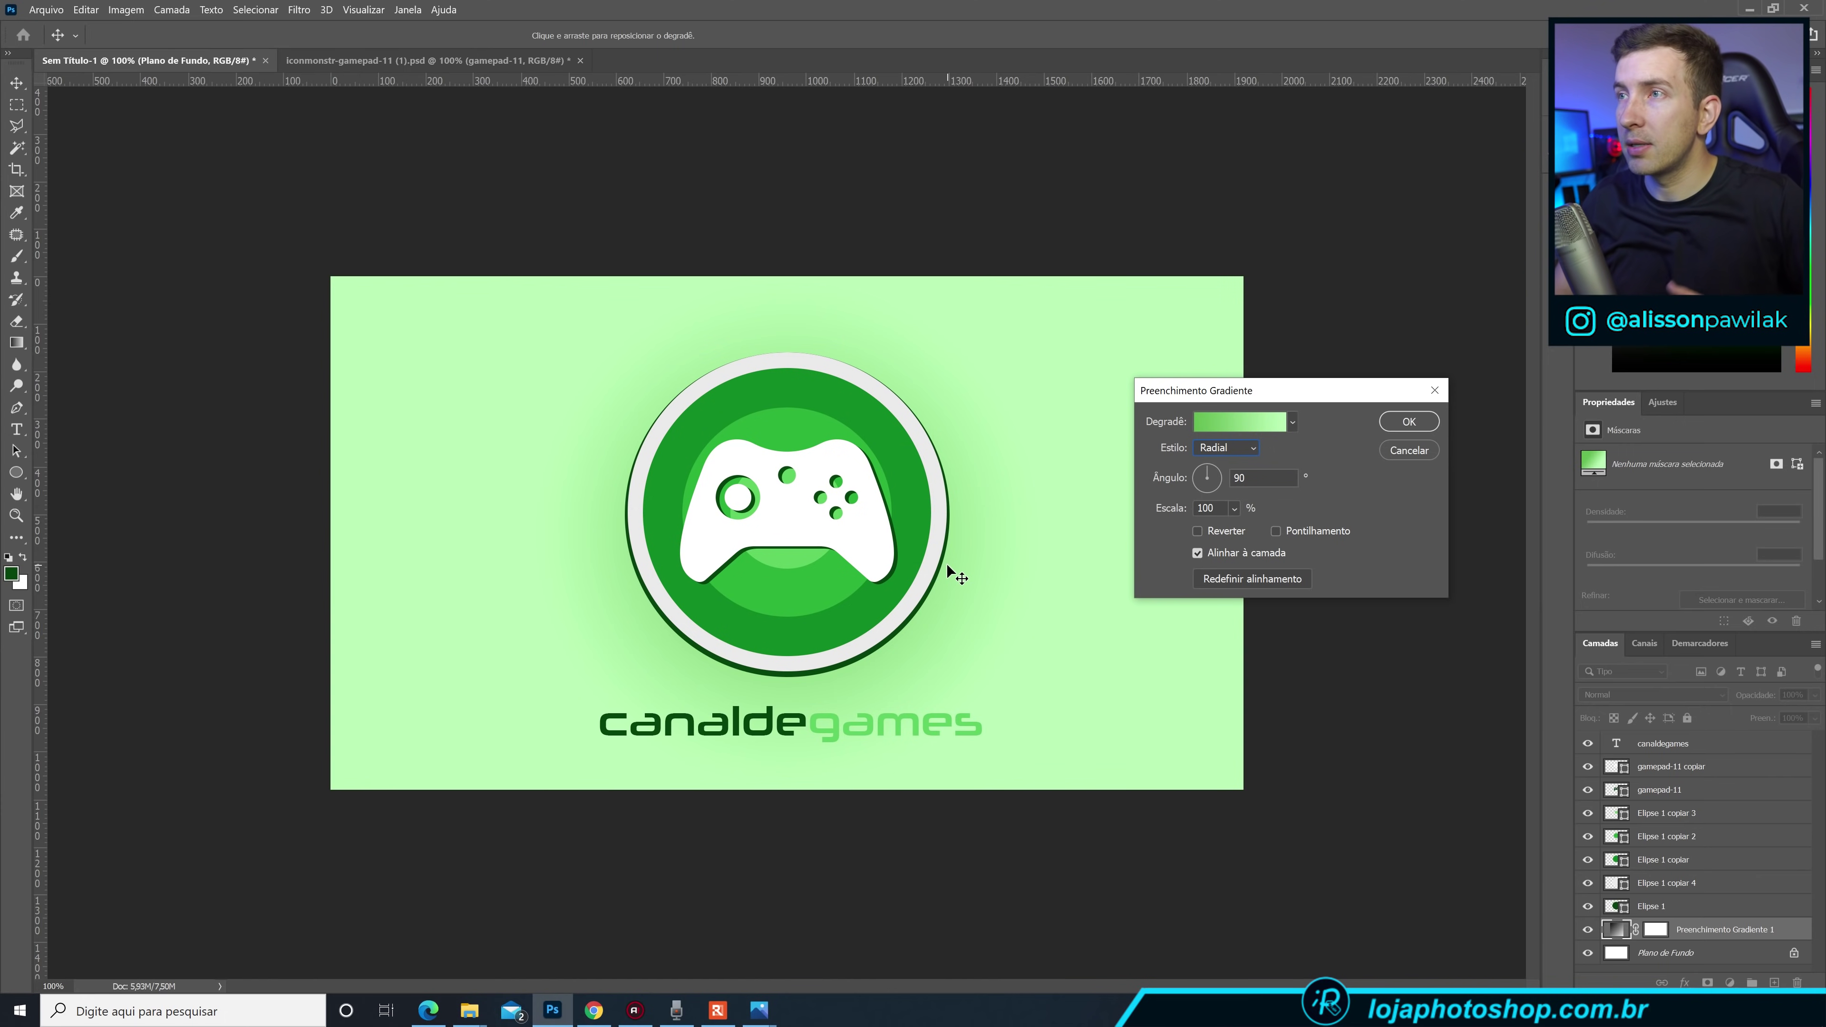
pyautogui.moveTo(773, 537)
pyautogui.mouseDown()
pyautogui.moveTo(450, 503)
pyautogui.moveTo(819, 534)
pyautogui.moveTo(650, 461)
pyautogui.moveTo(807, 578)
pyautogui.moveTo(775, 497)
pyautogui.mouseUp()
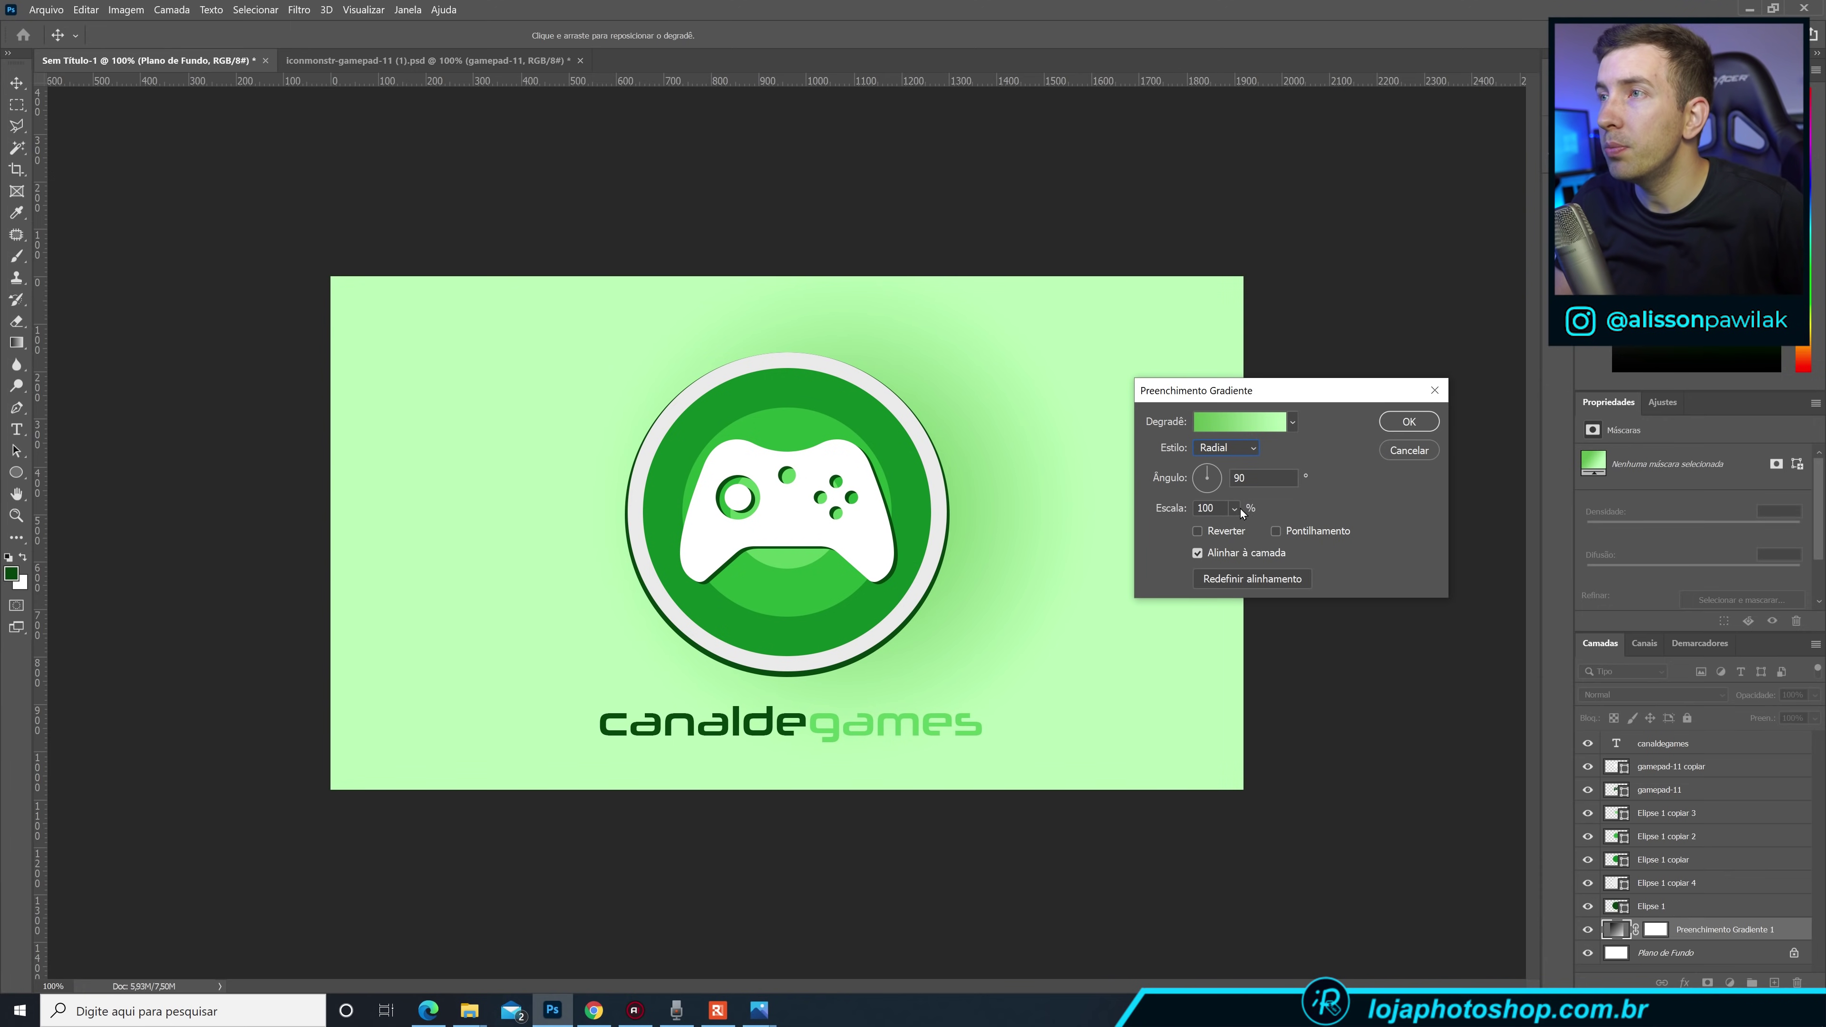
pyautogui.click(1230, 533)
pyautogui.moveTo(1131, 536)
pyautogui.mouseDown()
pyautogui.moveTo(606, 534)
pyautogui.moveTo(619, 579)
pyautogui.moveTo(852, 403)
pyautogui.moveTo(785, 588)
pyautogui.moveTo(862, 402)
pyautogui.moveTo(790, 534)
pyautogui.mouseUp()
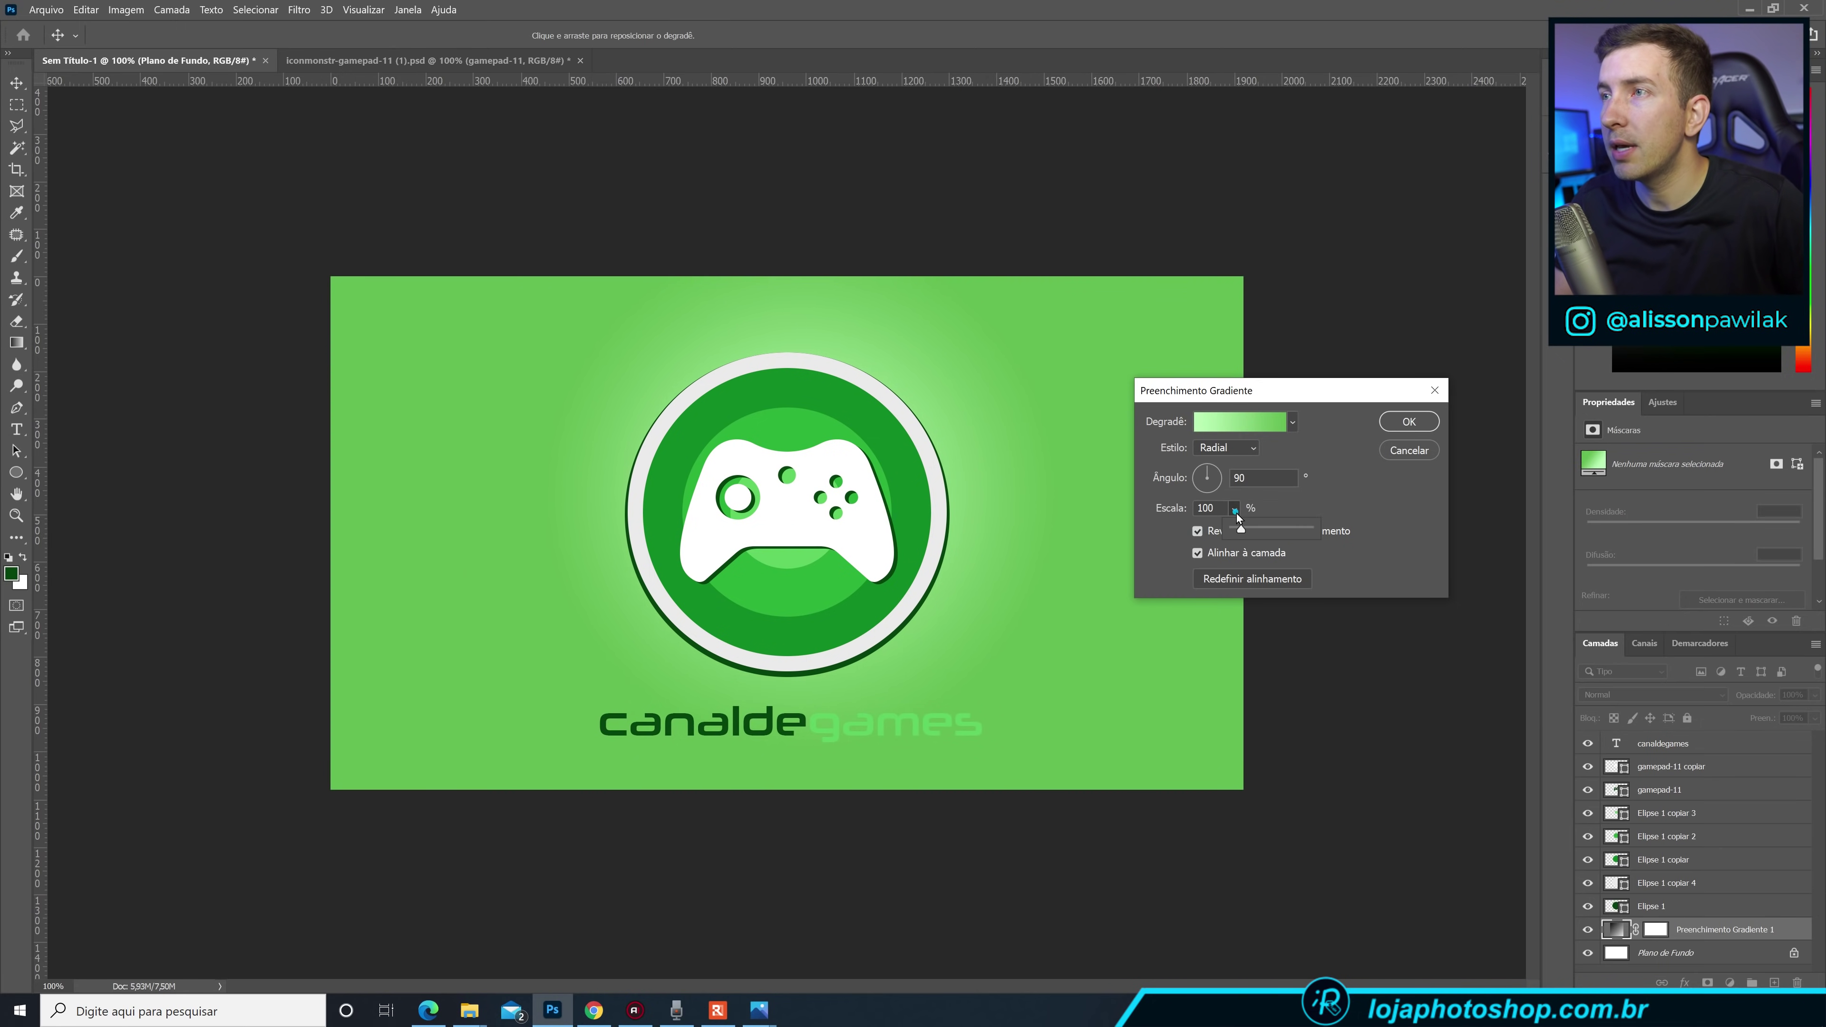
pyautogui.moveTo(1241, 532); pyautogui.dragTo(1248, 531)
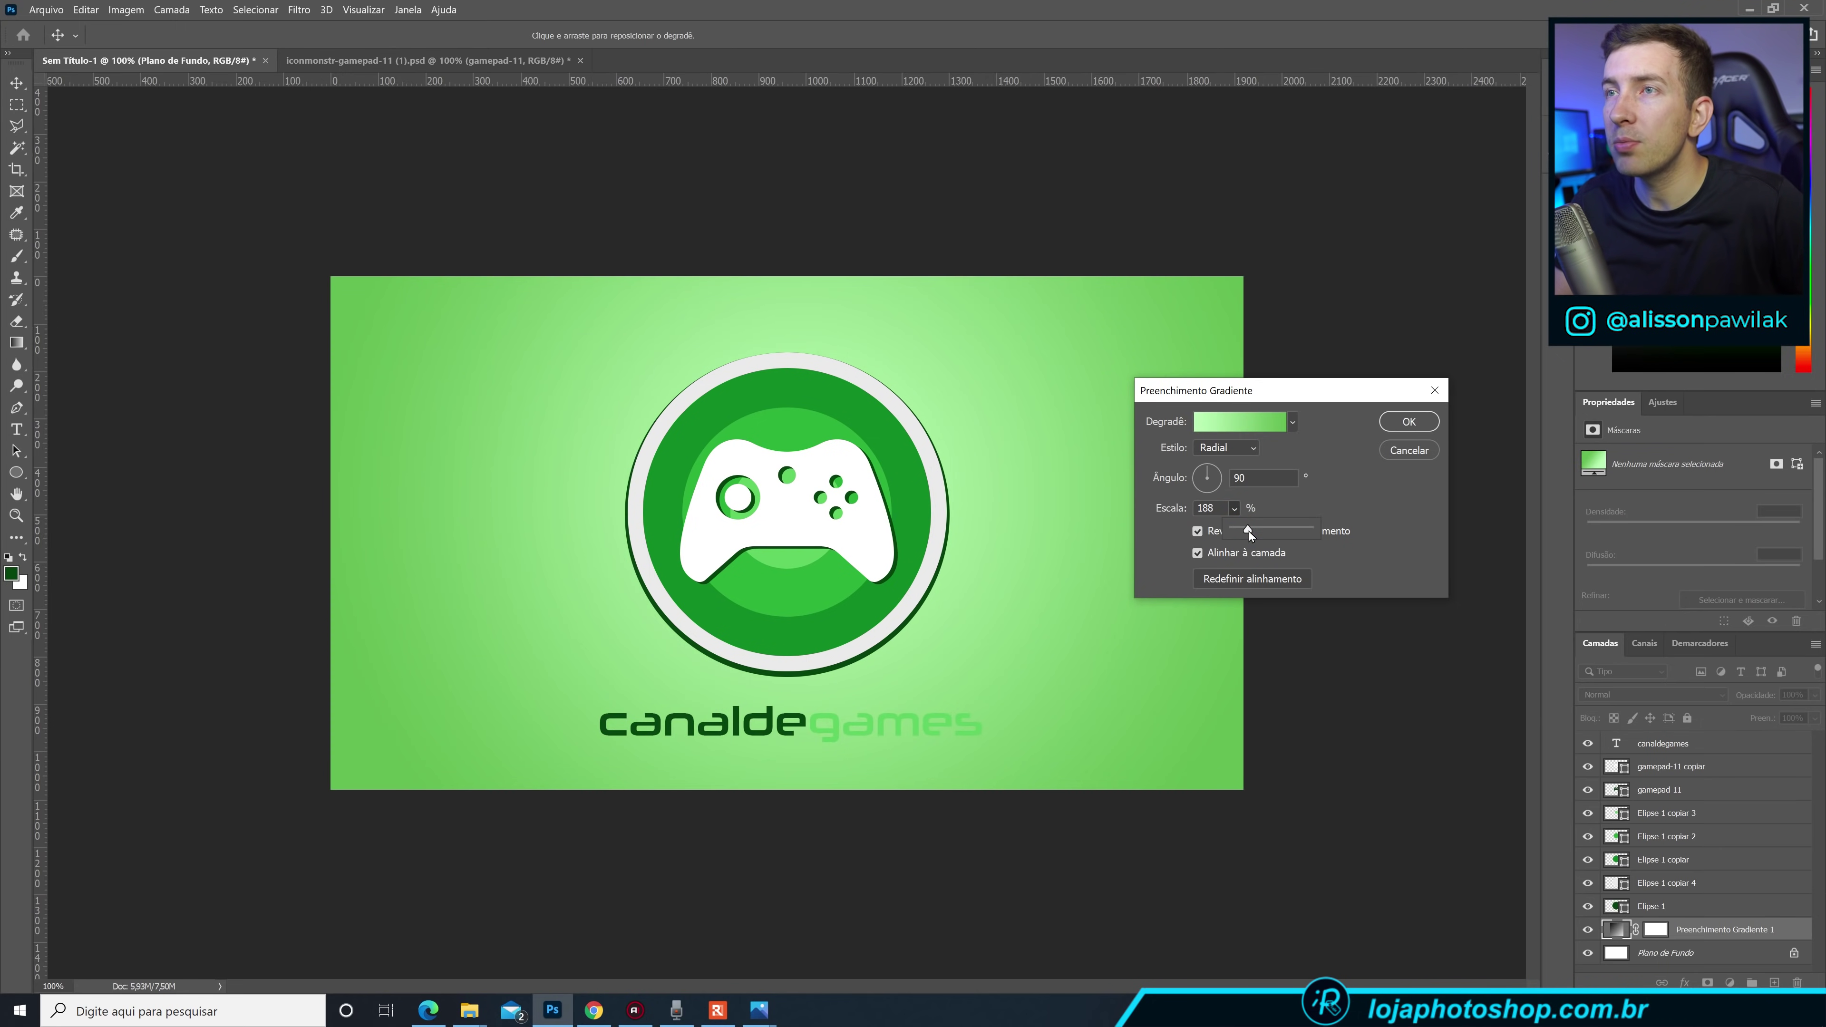
# Try a darker green stop, cancel it, and commit the original gradient fill.
pyautogui.click(1245, 425)
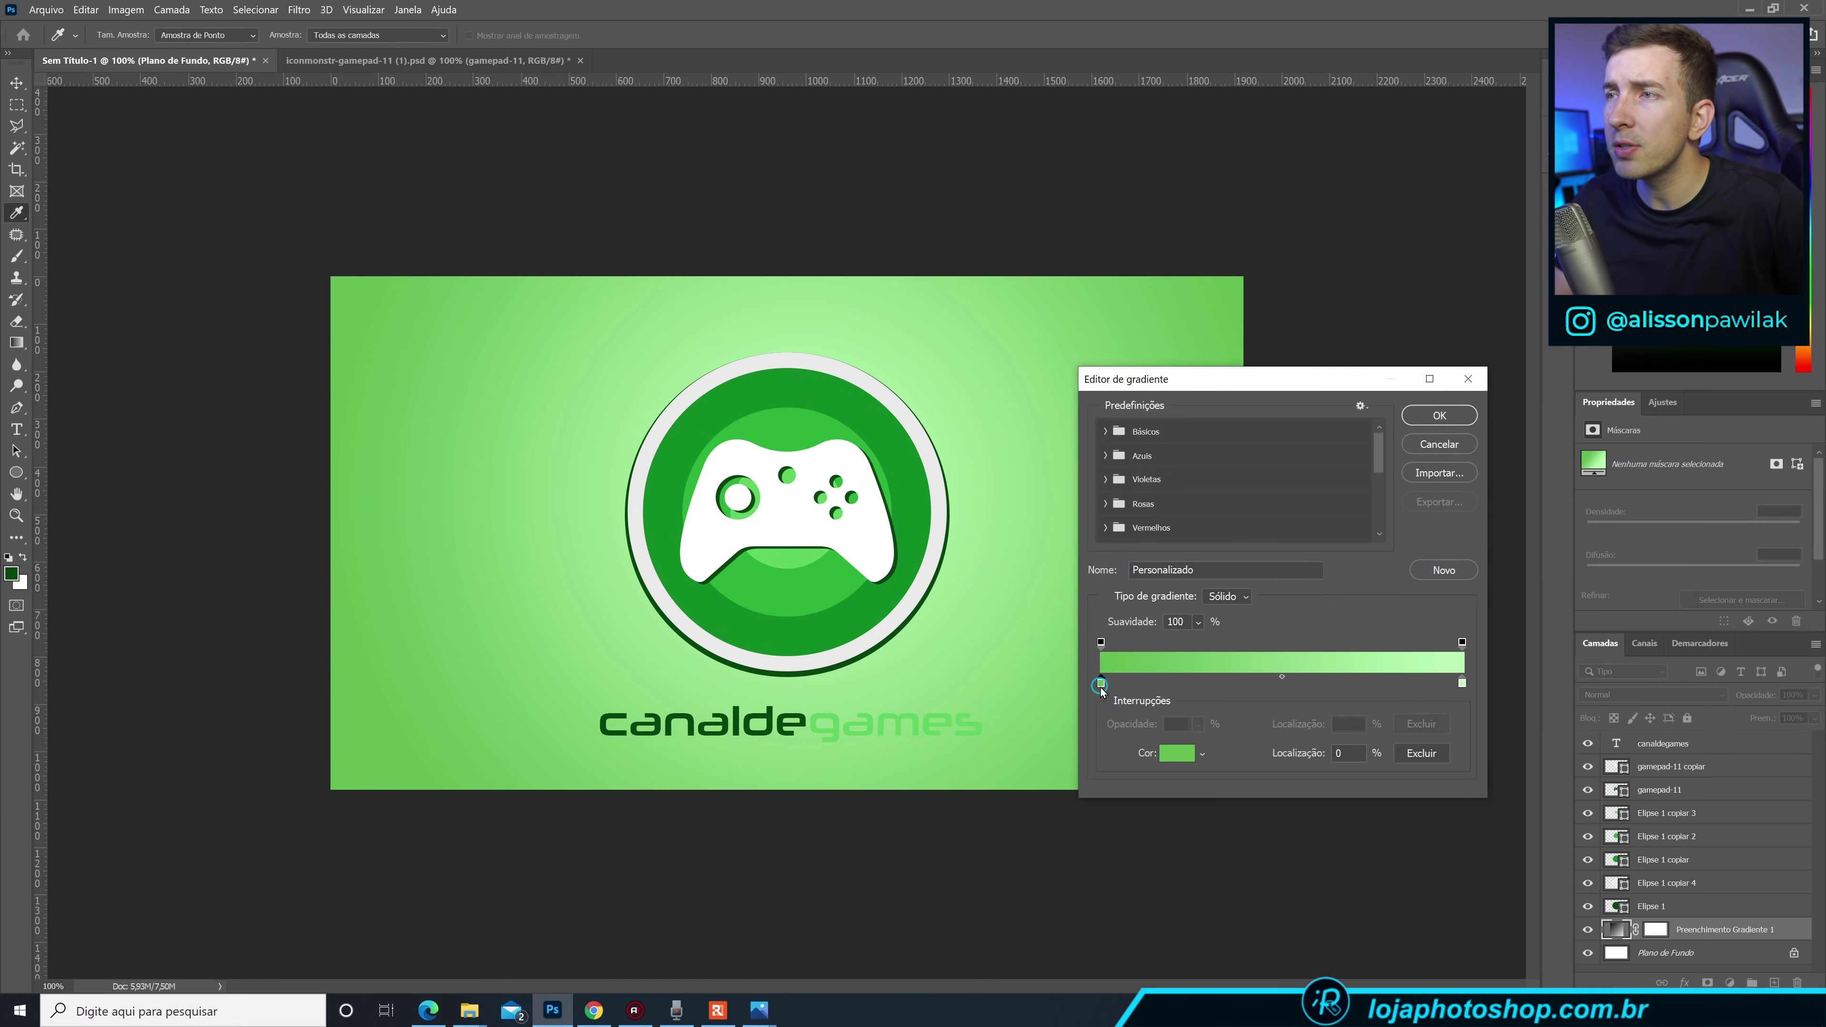
pyautogui.click(1171, 755)
pyautogui.click(1074, 581)
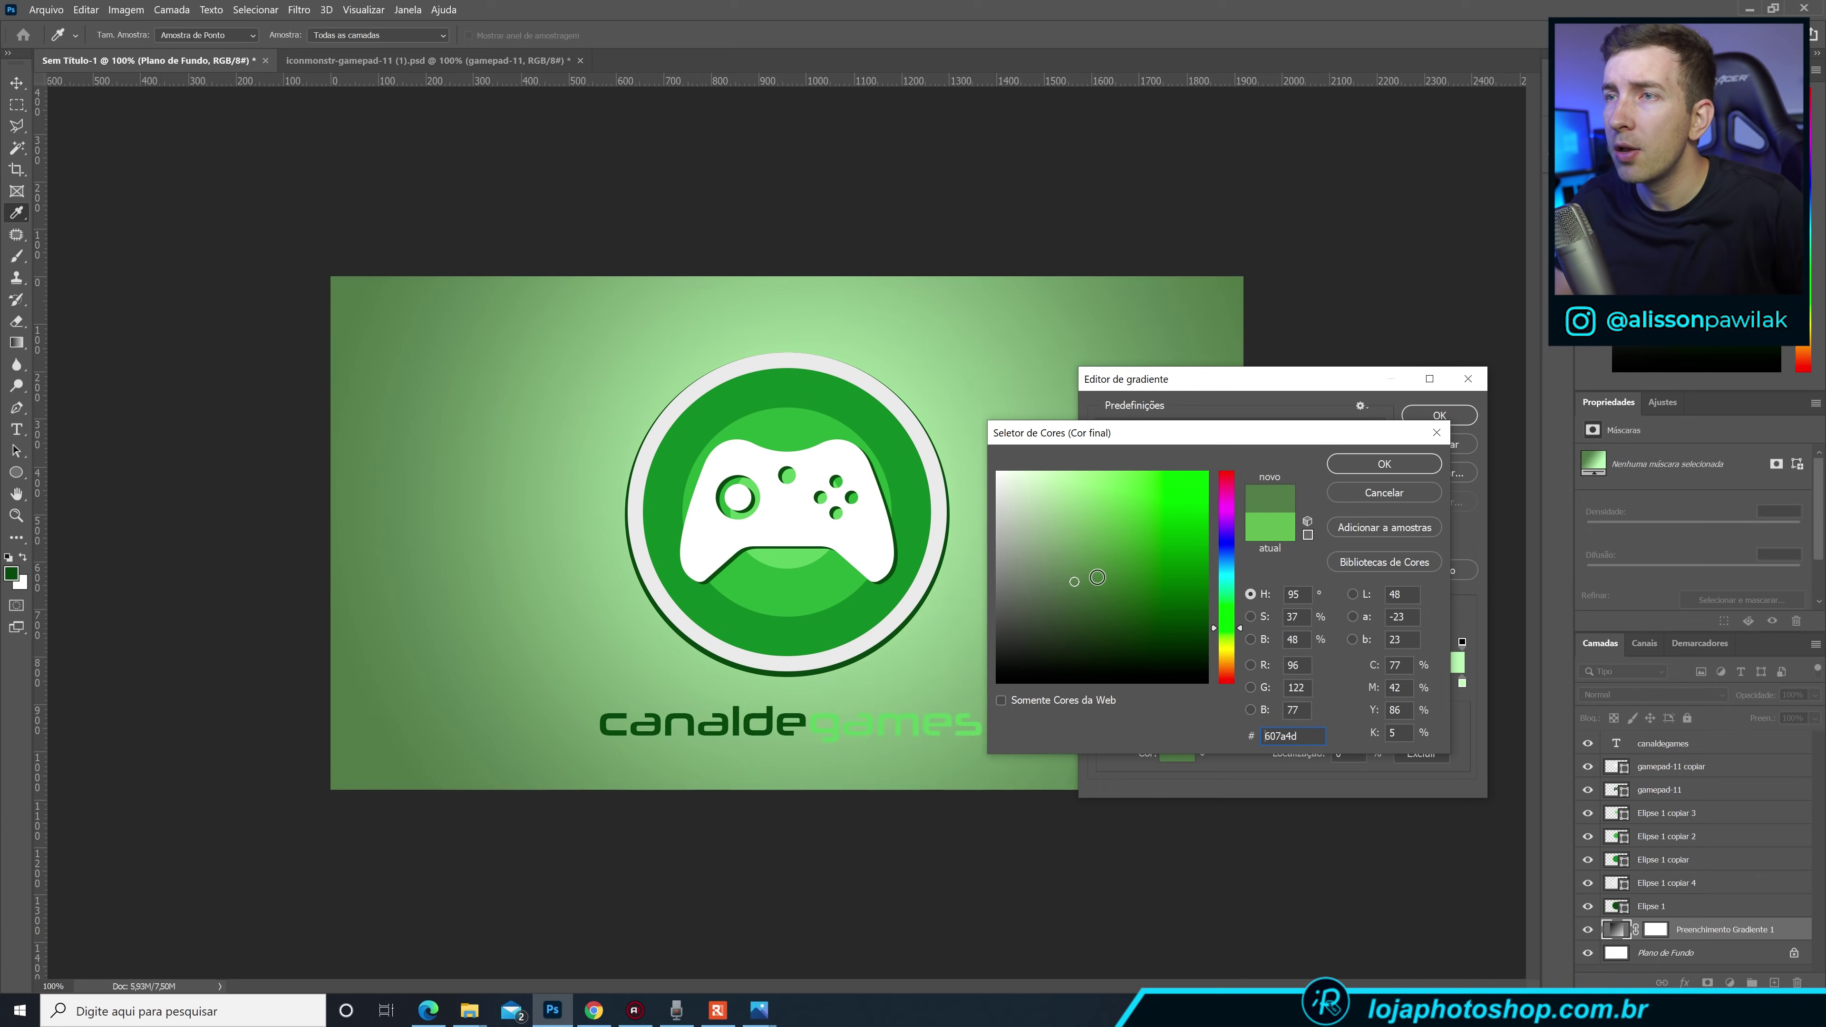
pyautogui.moveTo(1125, 573); pyautogui.dragTo(1115, 579)
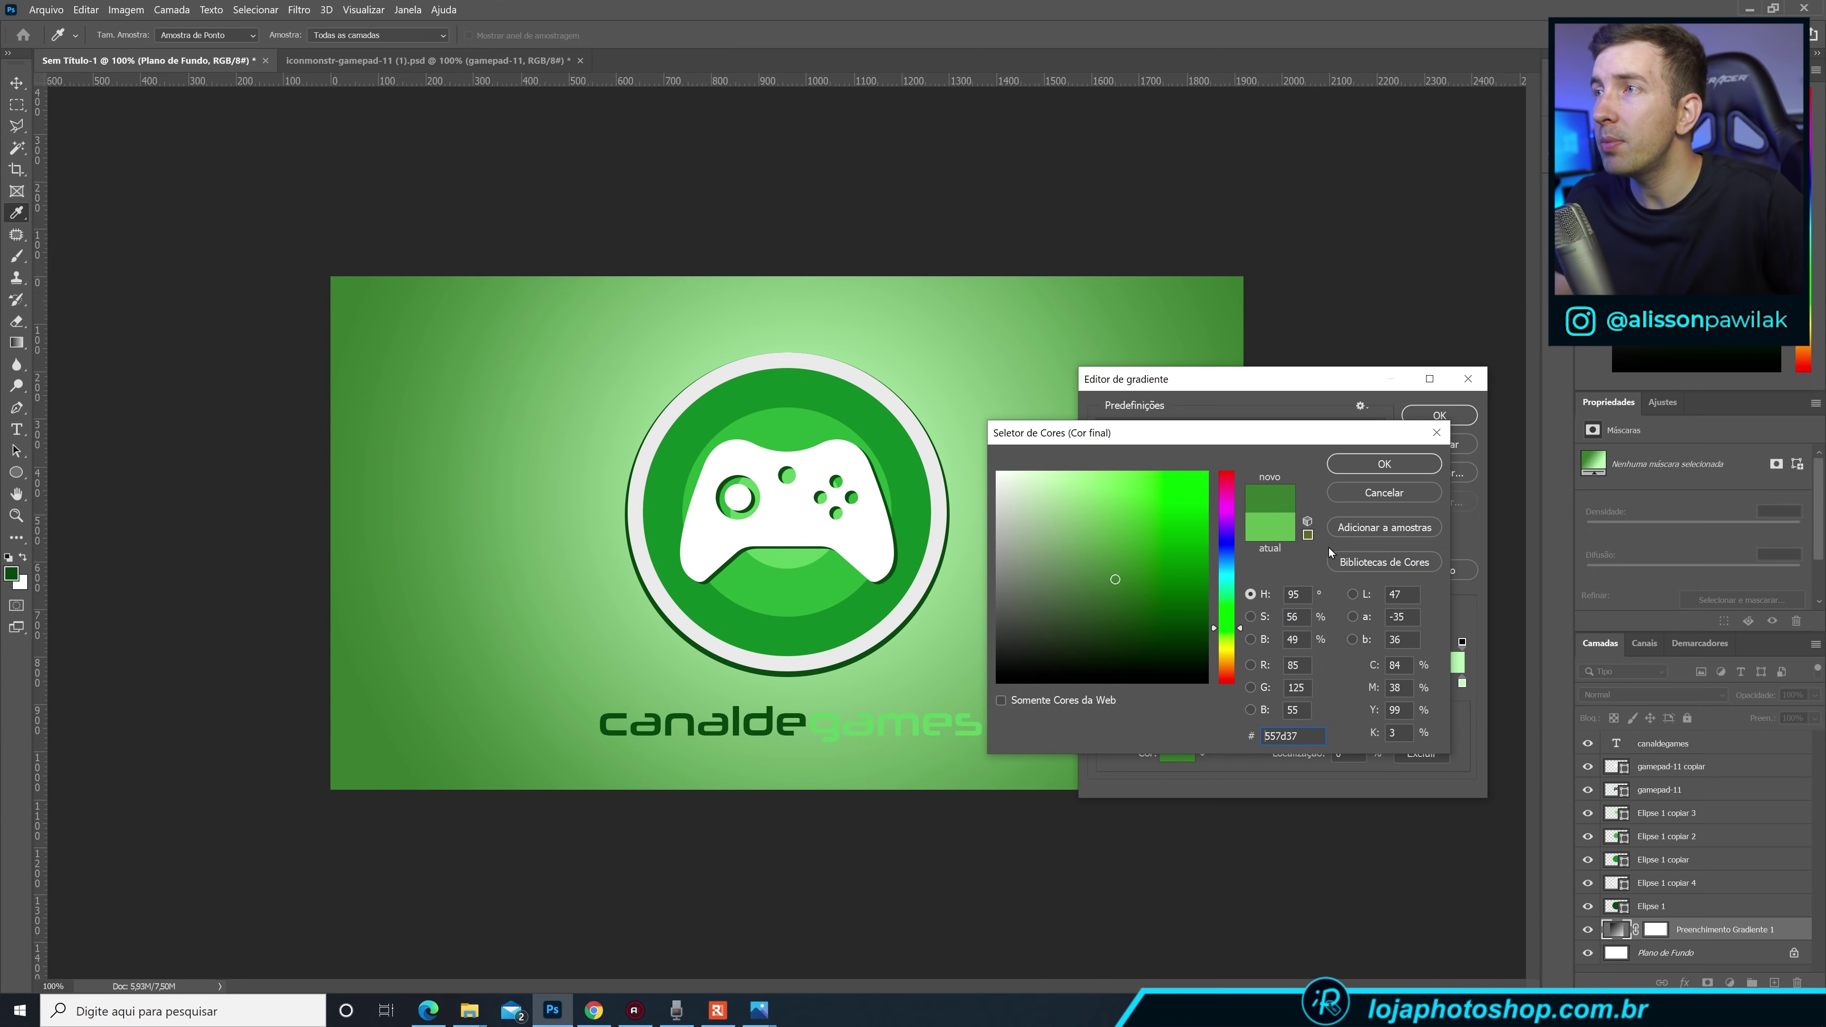
pyautogui.click(1374, 494)
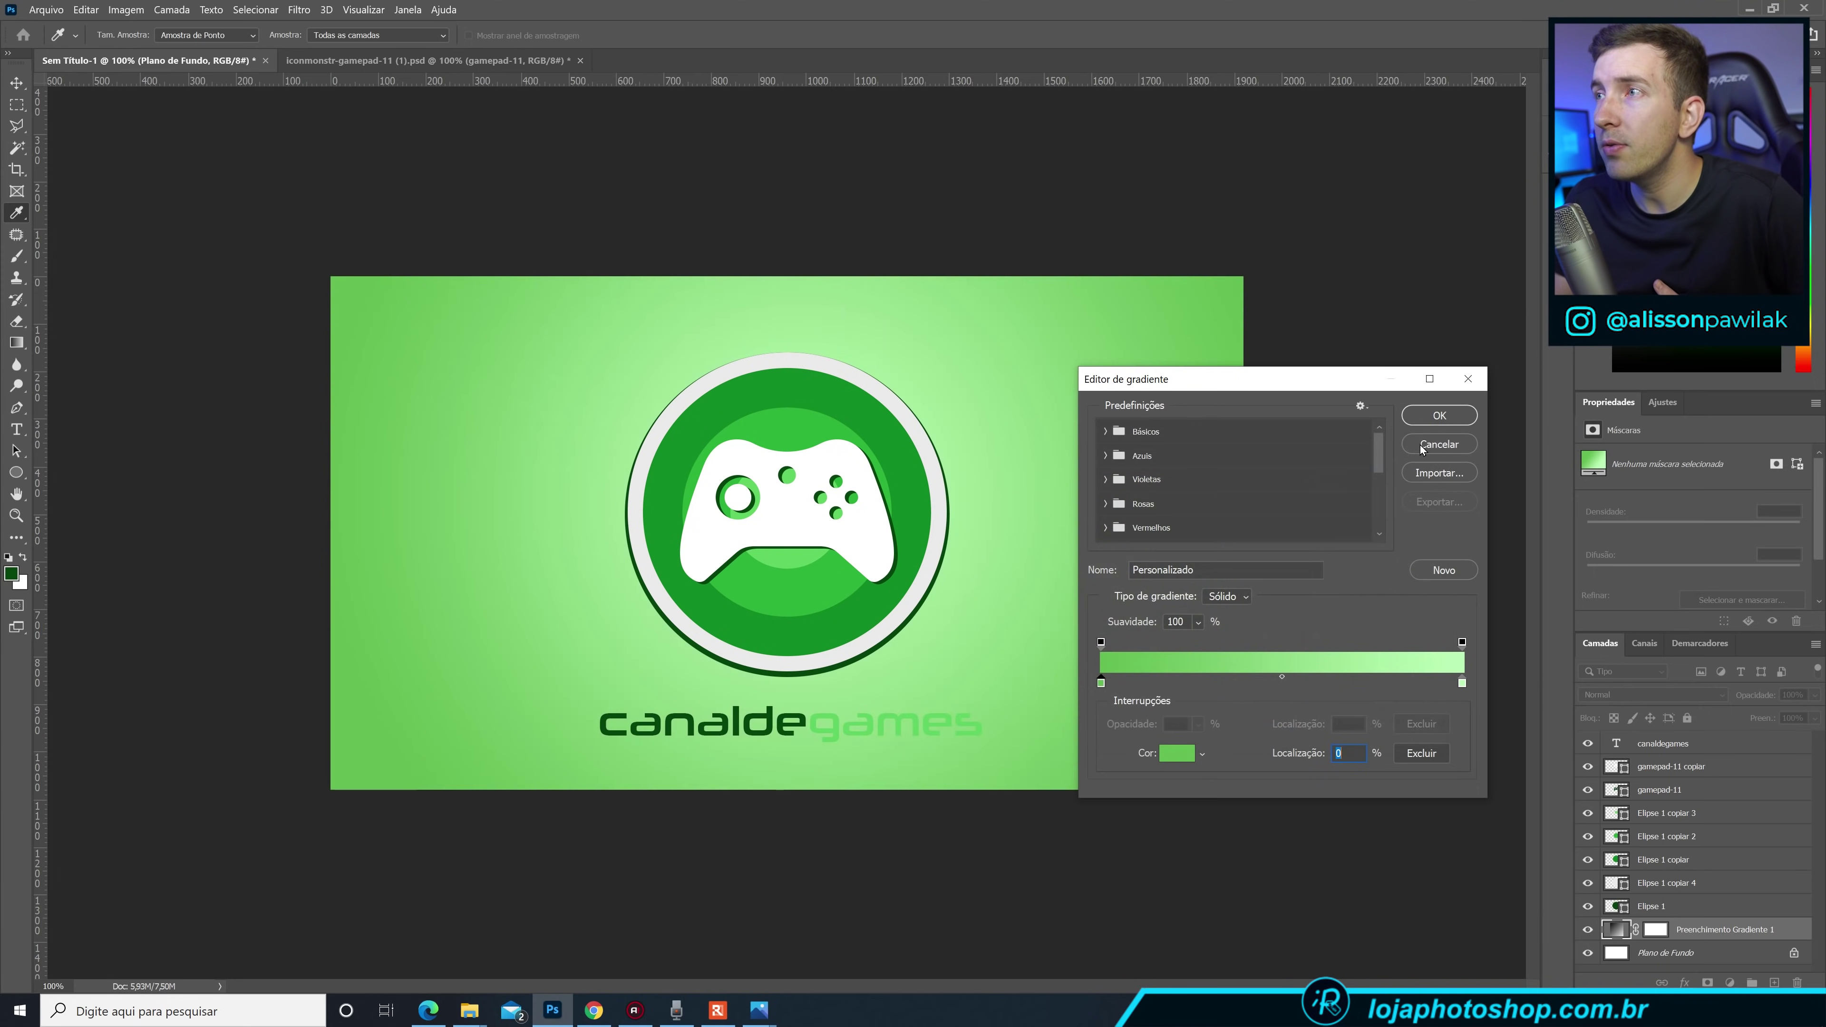
pyautogui.click(1437, 417)
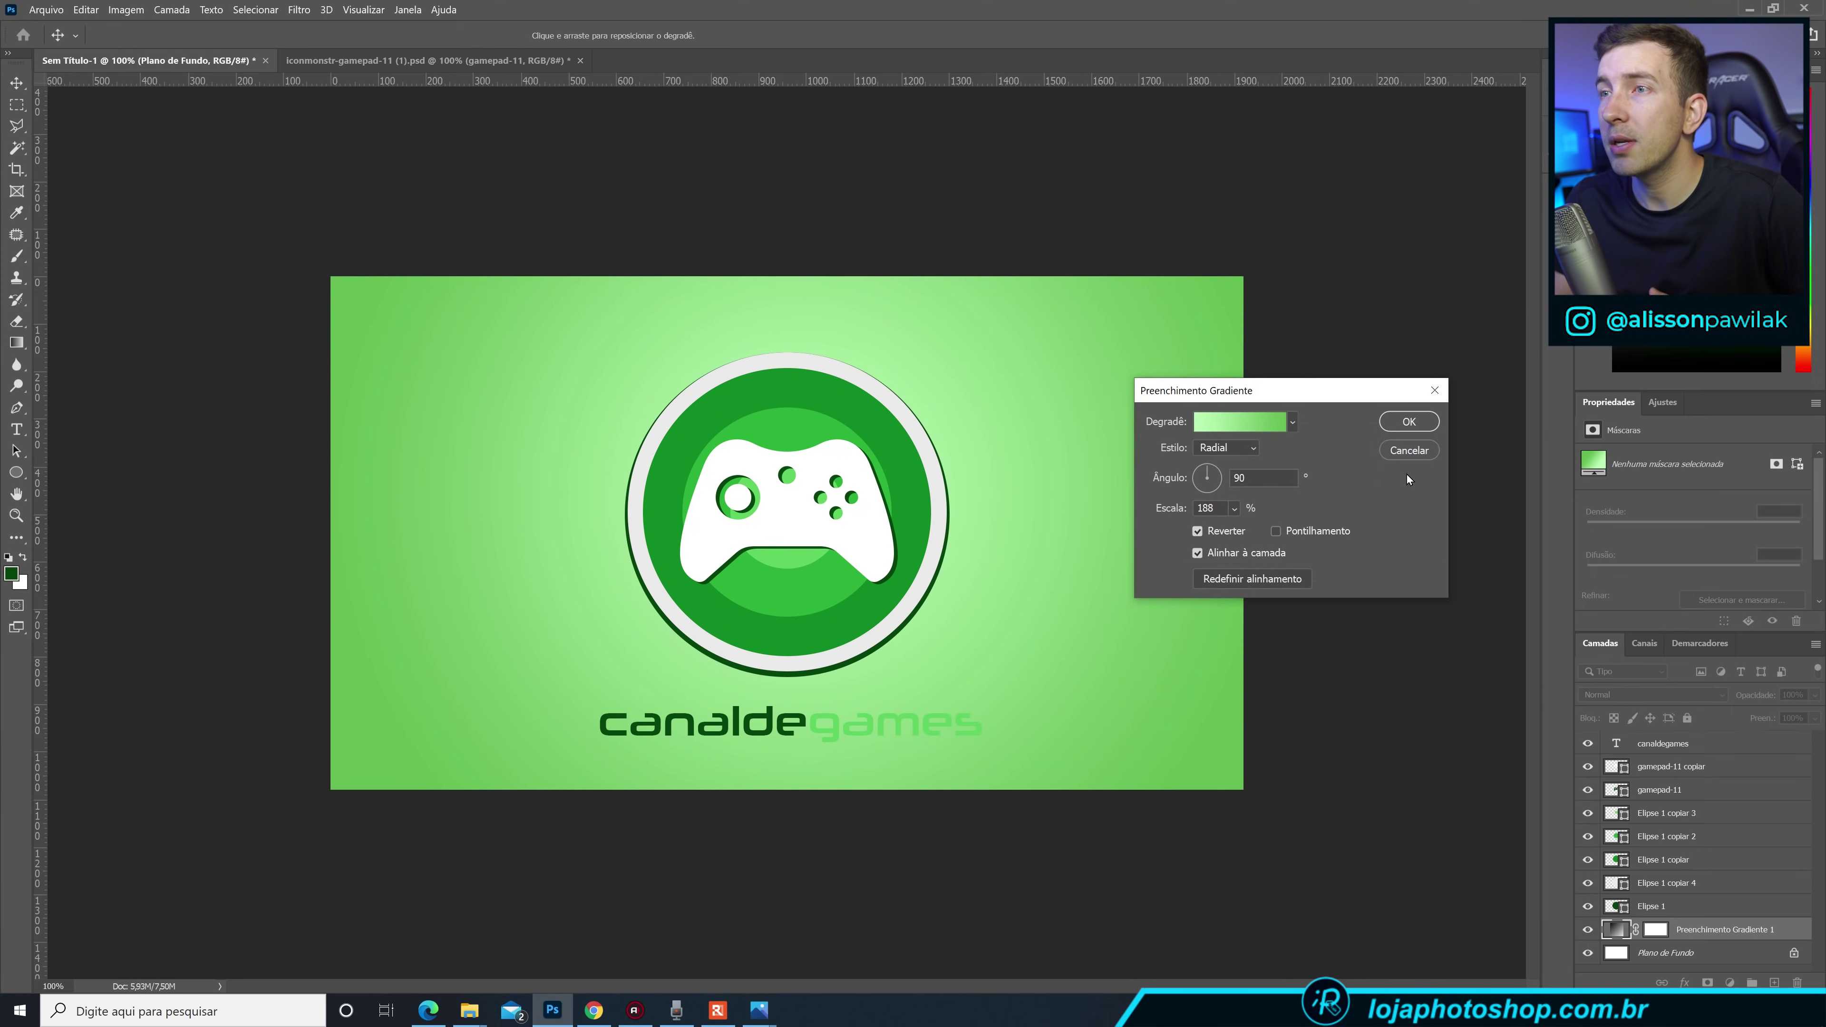
pyautogui.click(1402, 430)
pyautogui.doubleClick(820, 721)
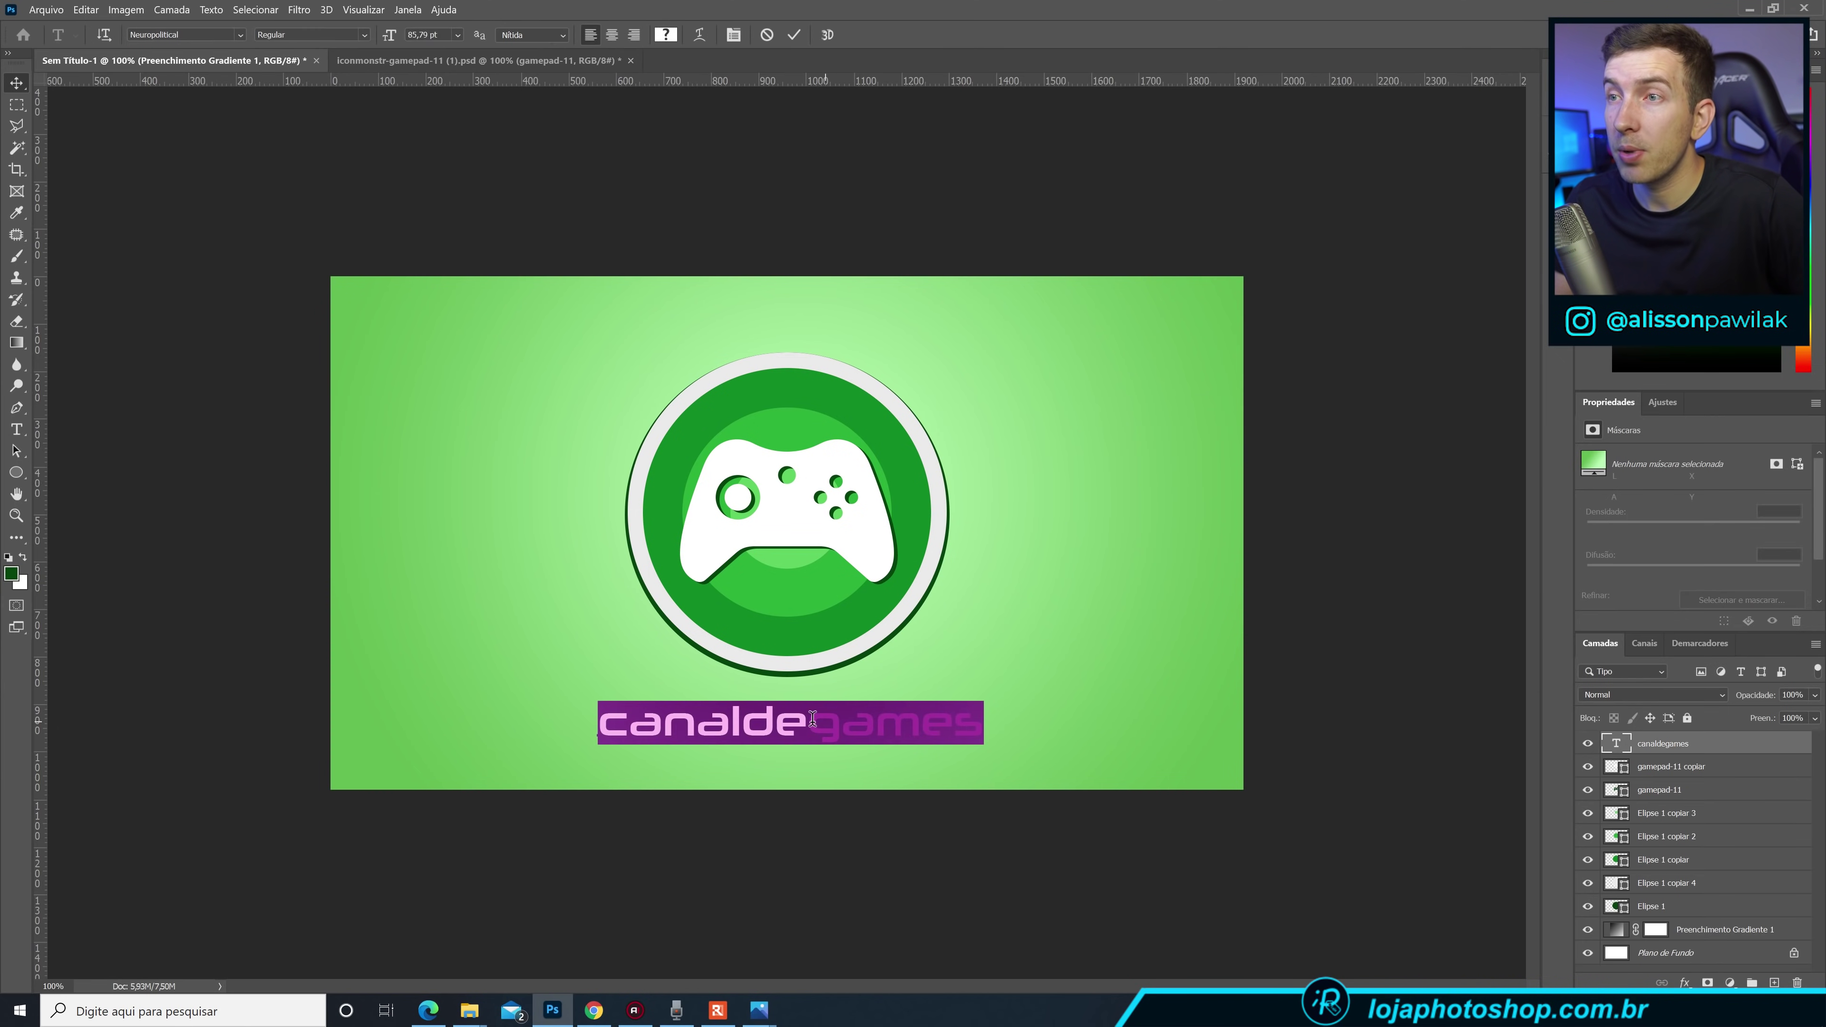
# Recolour the word 'games' in canaldegames to white (ffffff) and commit the text.
pyautogui.moveTo(809, 721); pyautogui.dragTo(1054, 730)
pyautogui.scroll(-3, 1726, 515)
pyautogui.click(1720, 538)
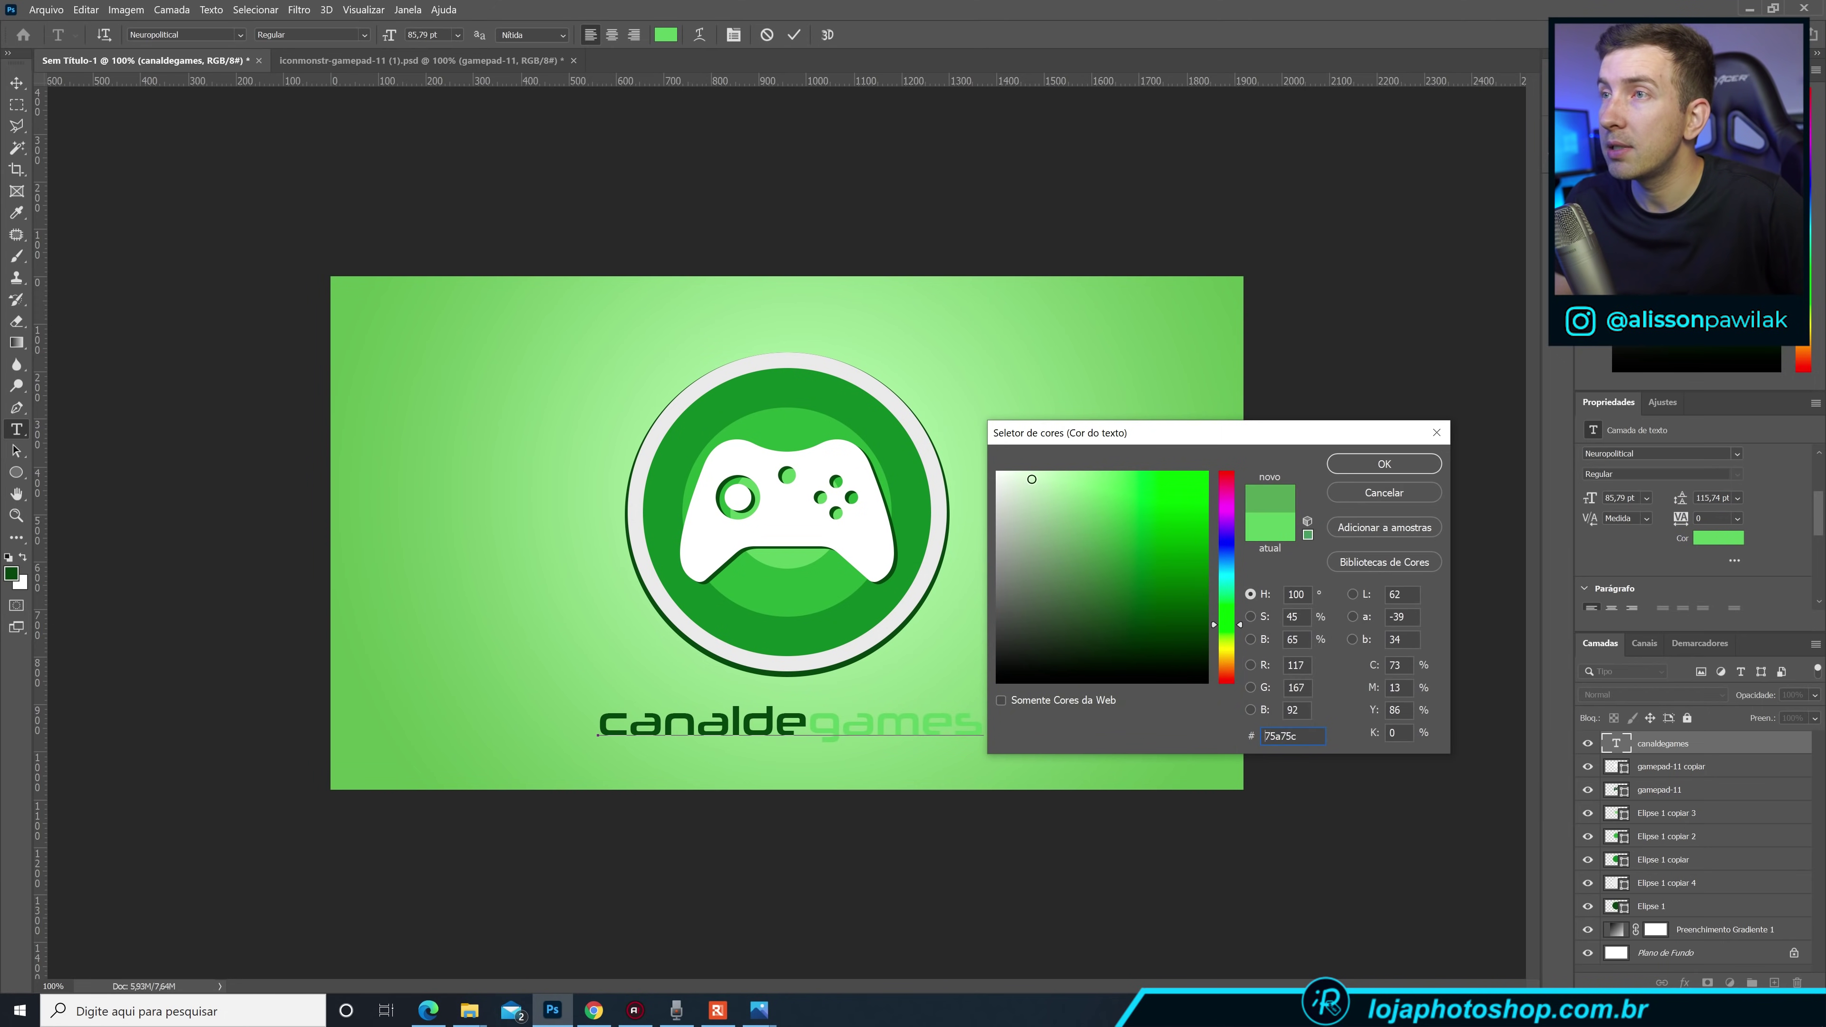
pyautogui.moveTo(1047, 492); pyautogui.dragTo(996, 471)
pyautogui.click(1388, 461)
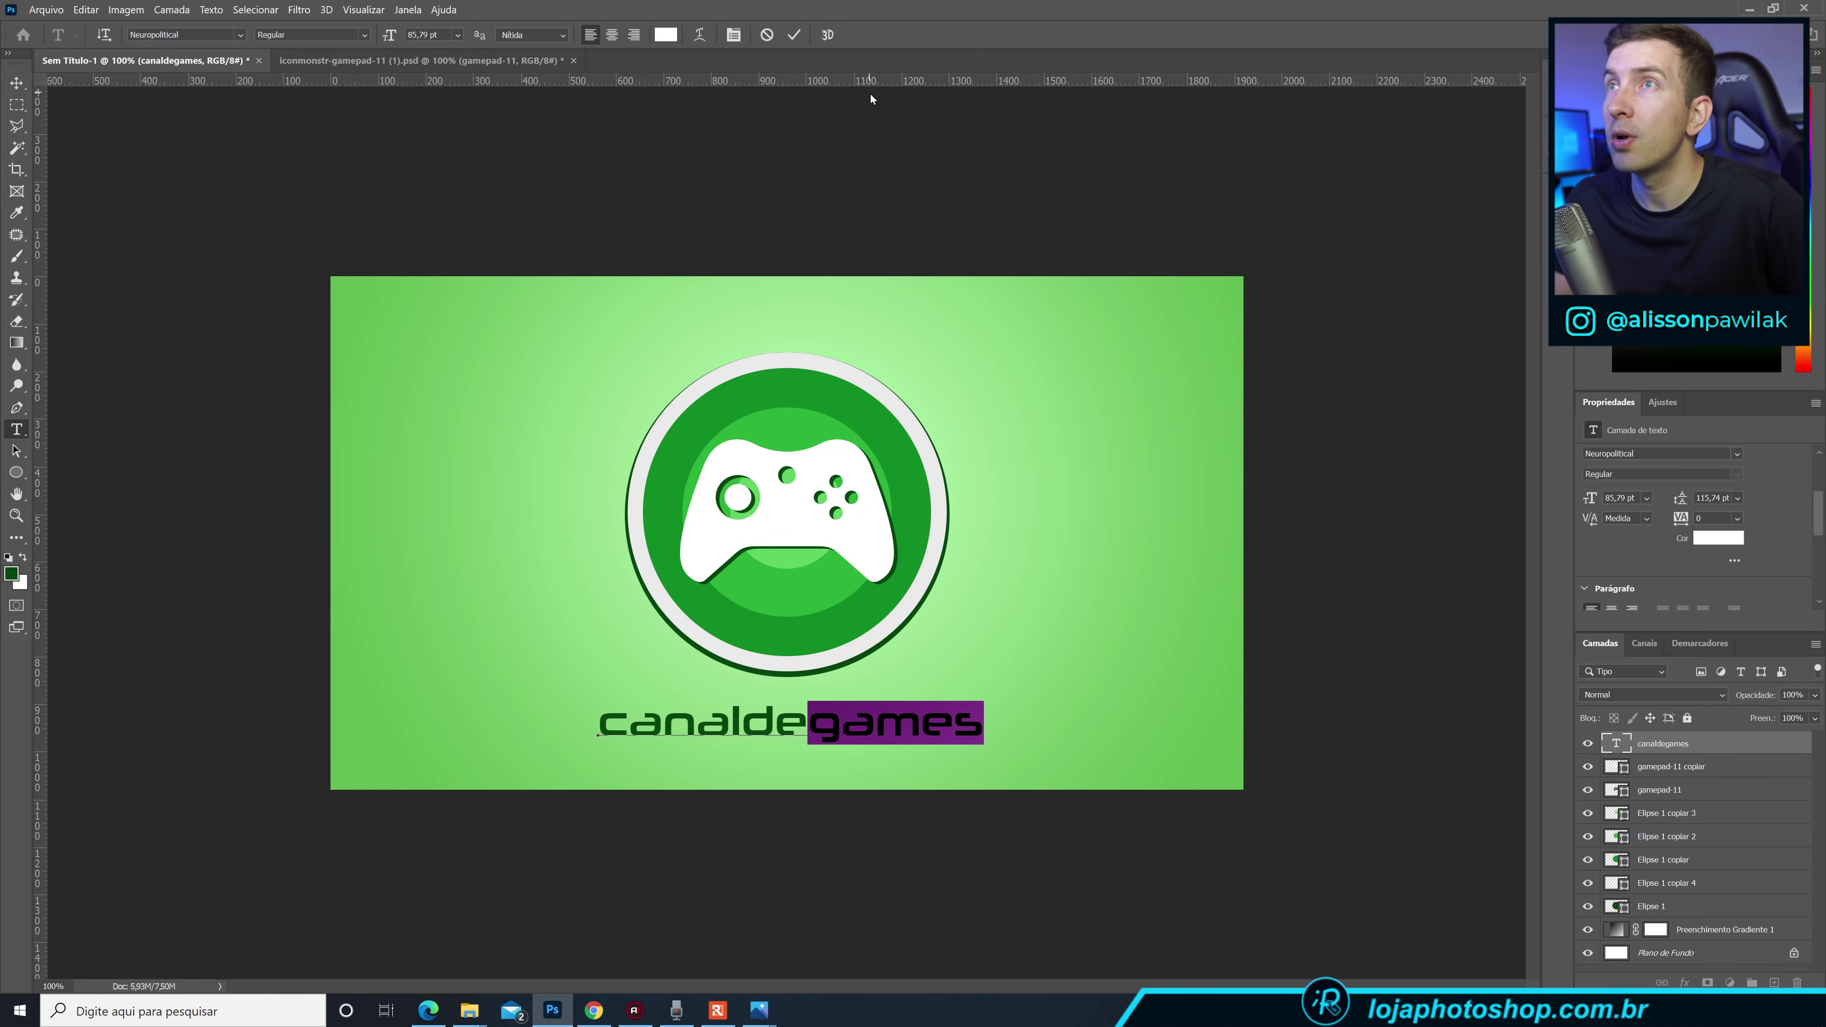
pyautogui.click(793, 35)
pyautogui.press('v')
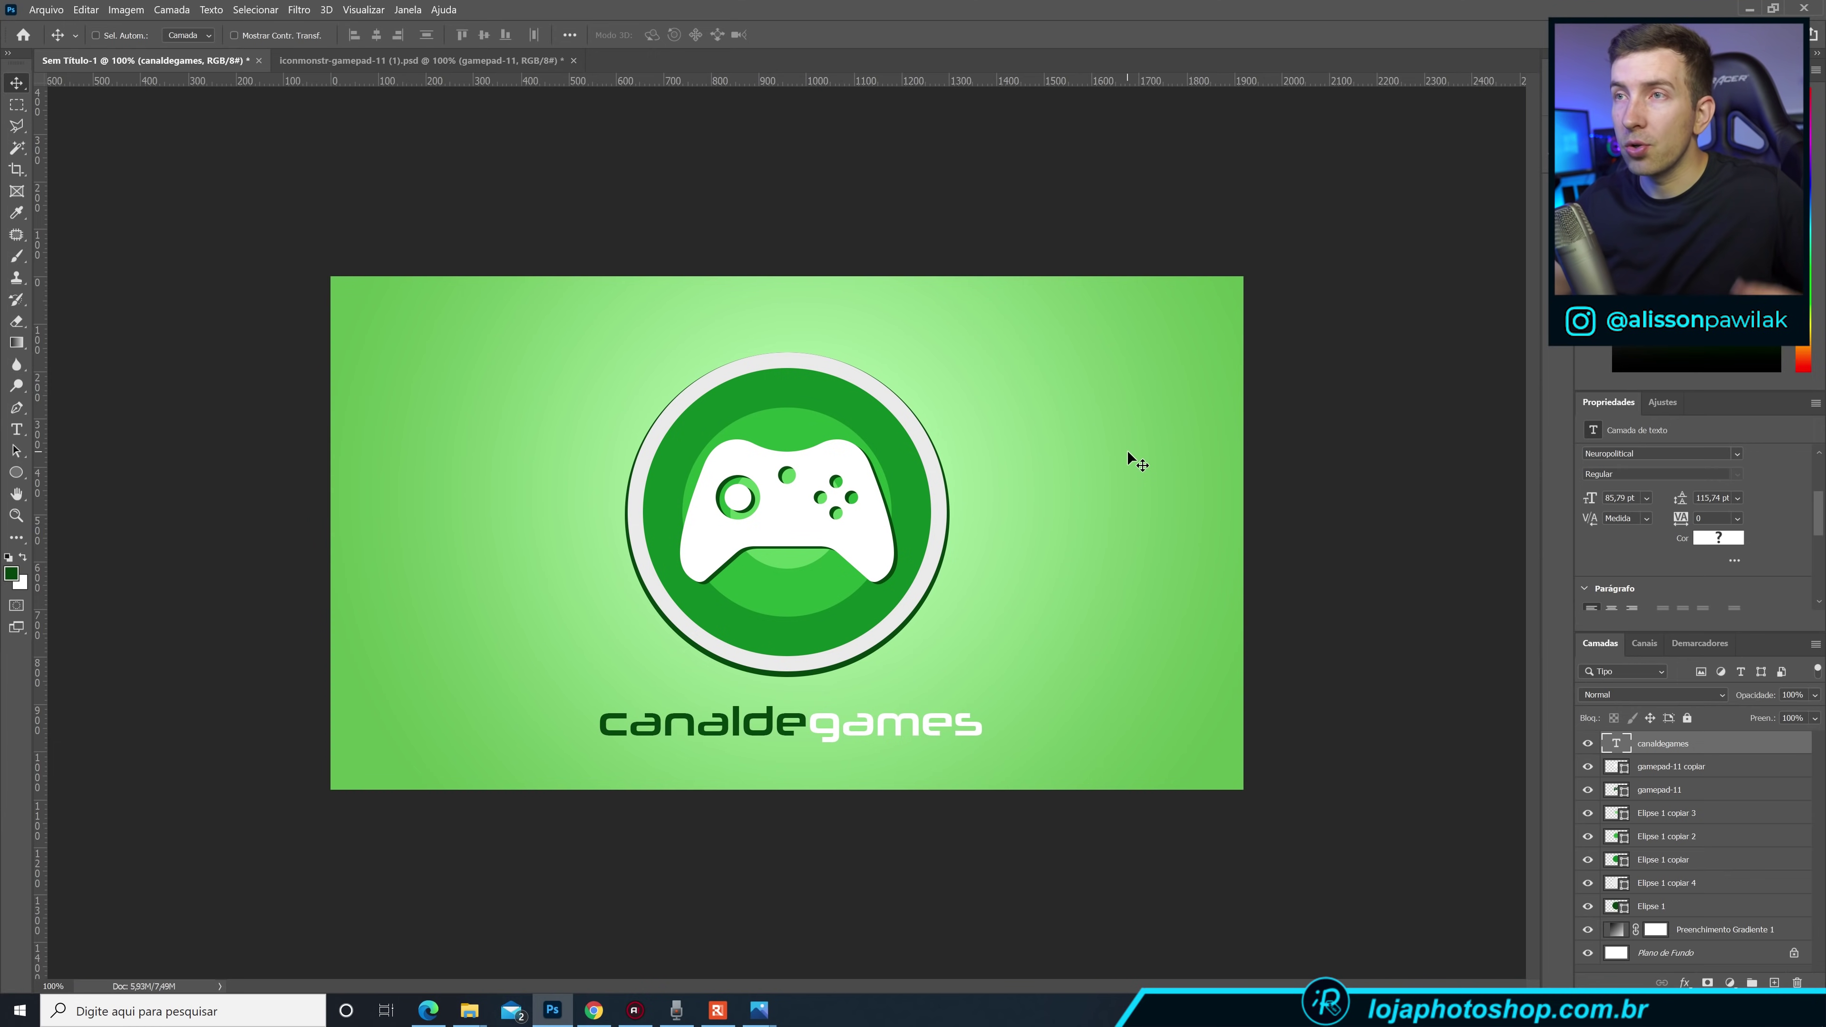
pyautogui.click(1615, 772)
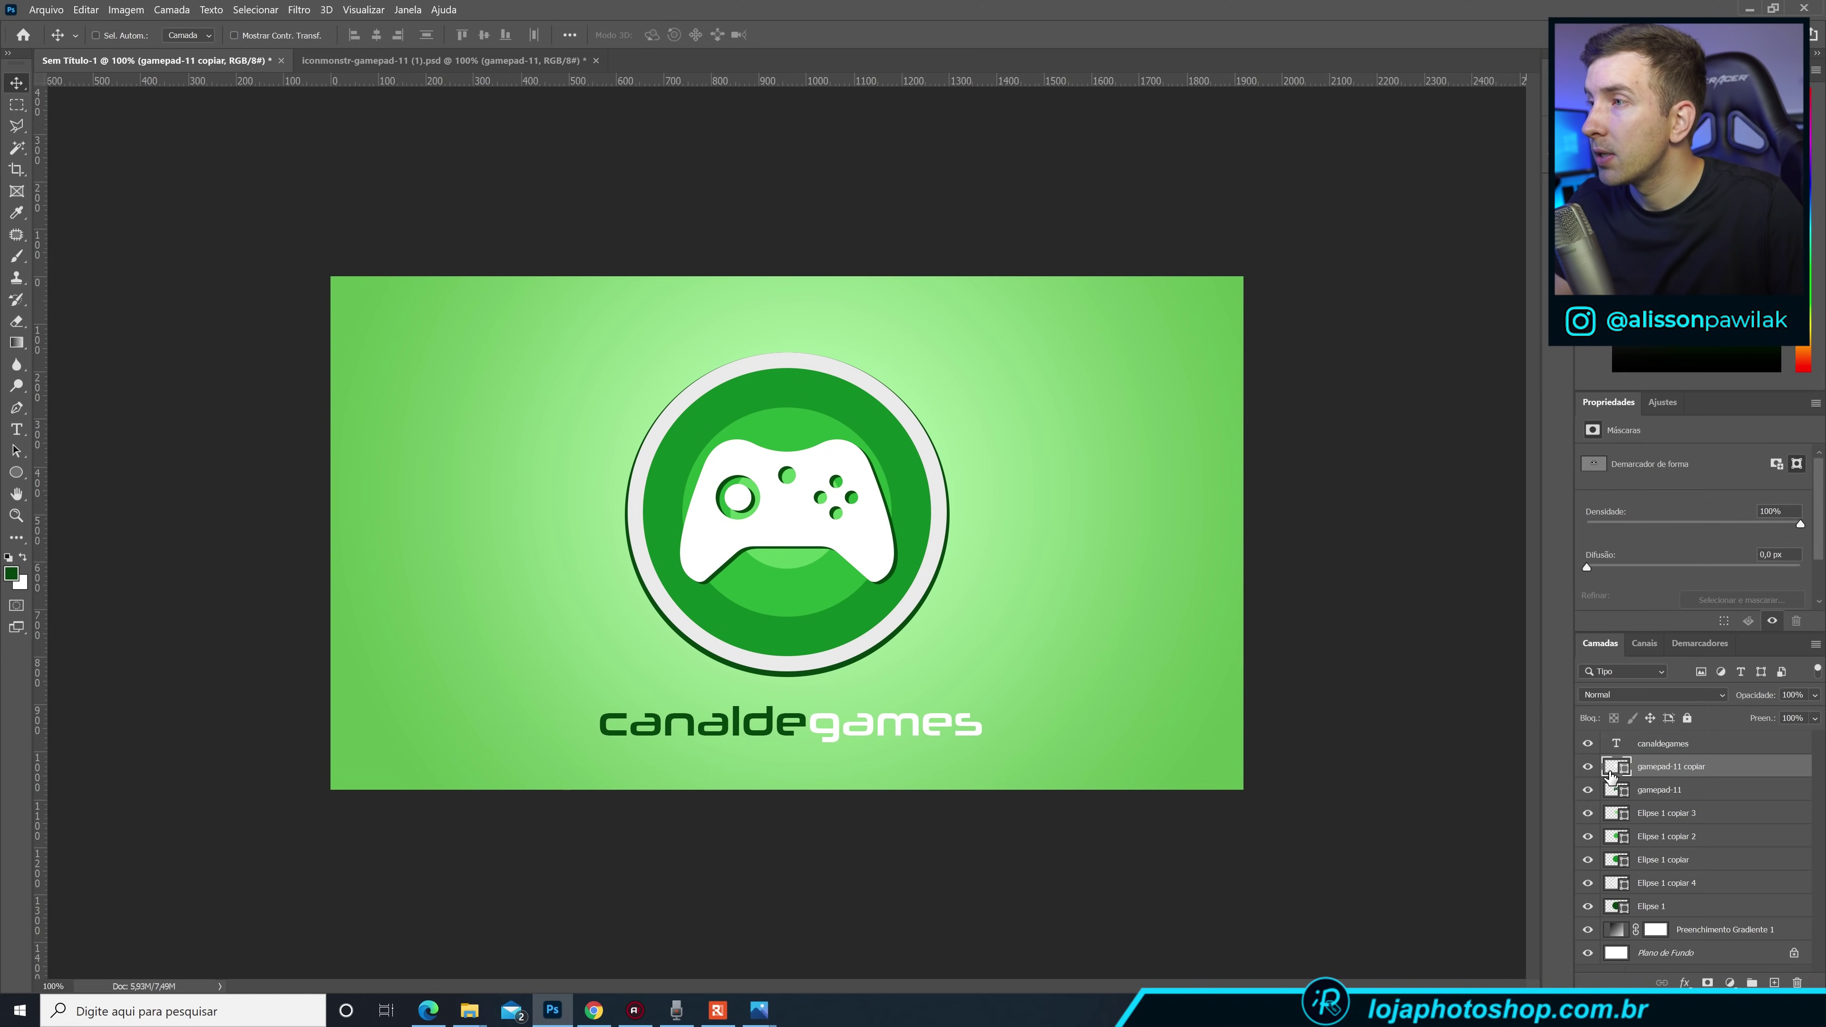
# Group the gamepad logo layers down to Elipse 1 and scale the group to about half.
pyautogui.click(1587, 766)
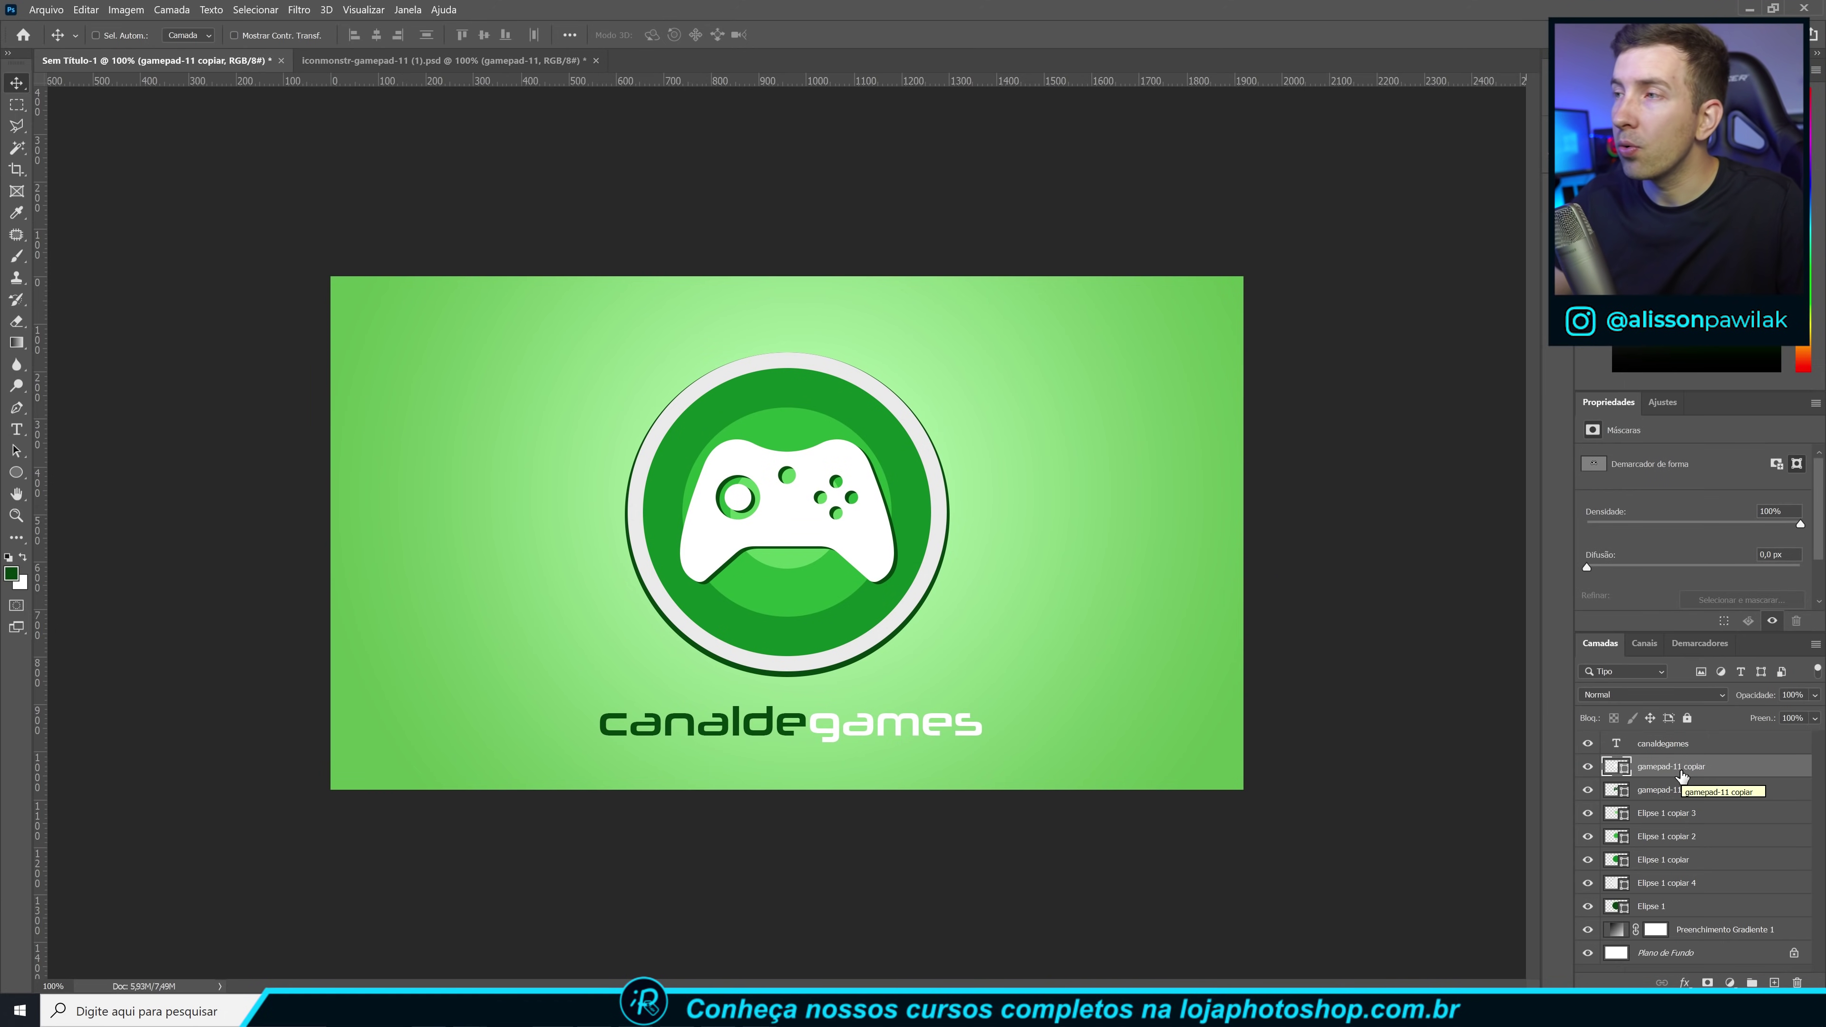
pyautogui.keyDown('shift'); pyautogui.click(1680, 911); pyautogui.keyUp('shift')
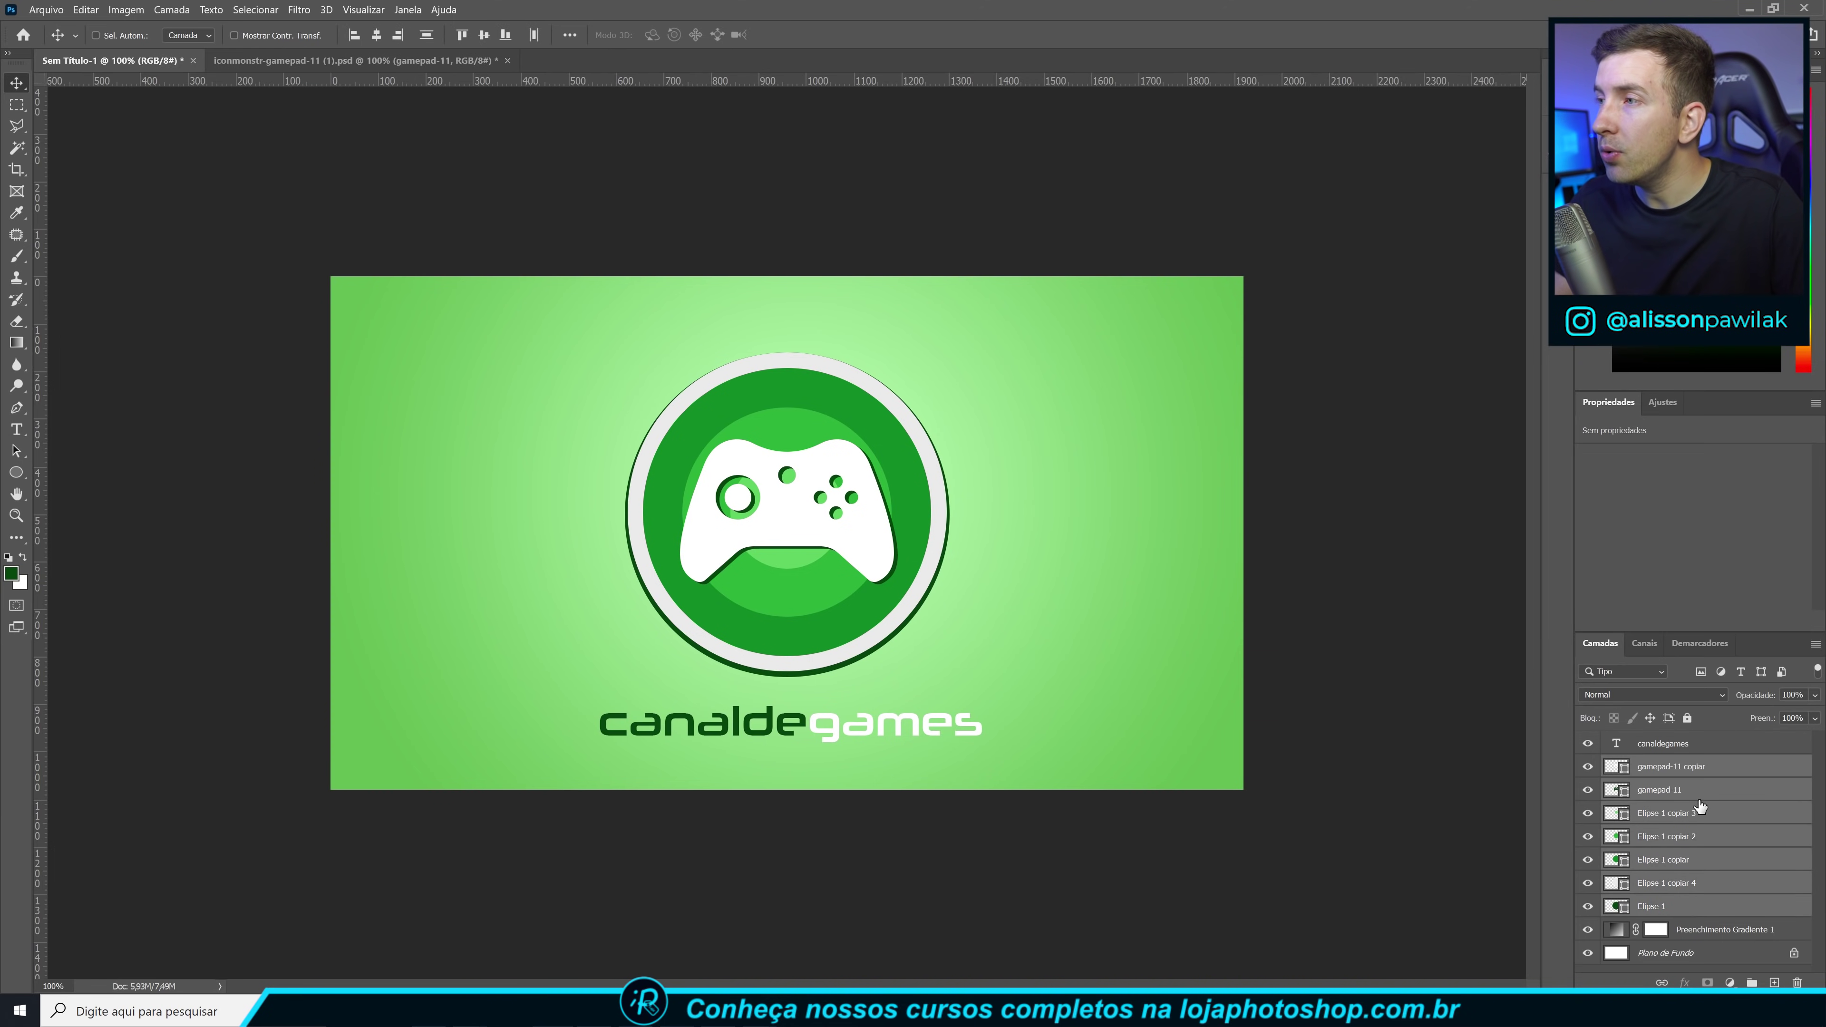
pyautogui.click(1720, 773)
pyautogui.keyDown('shift'); pyautogui.click(1677, 910); pyautogui.keyUp('shift')
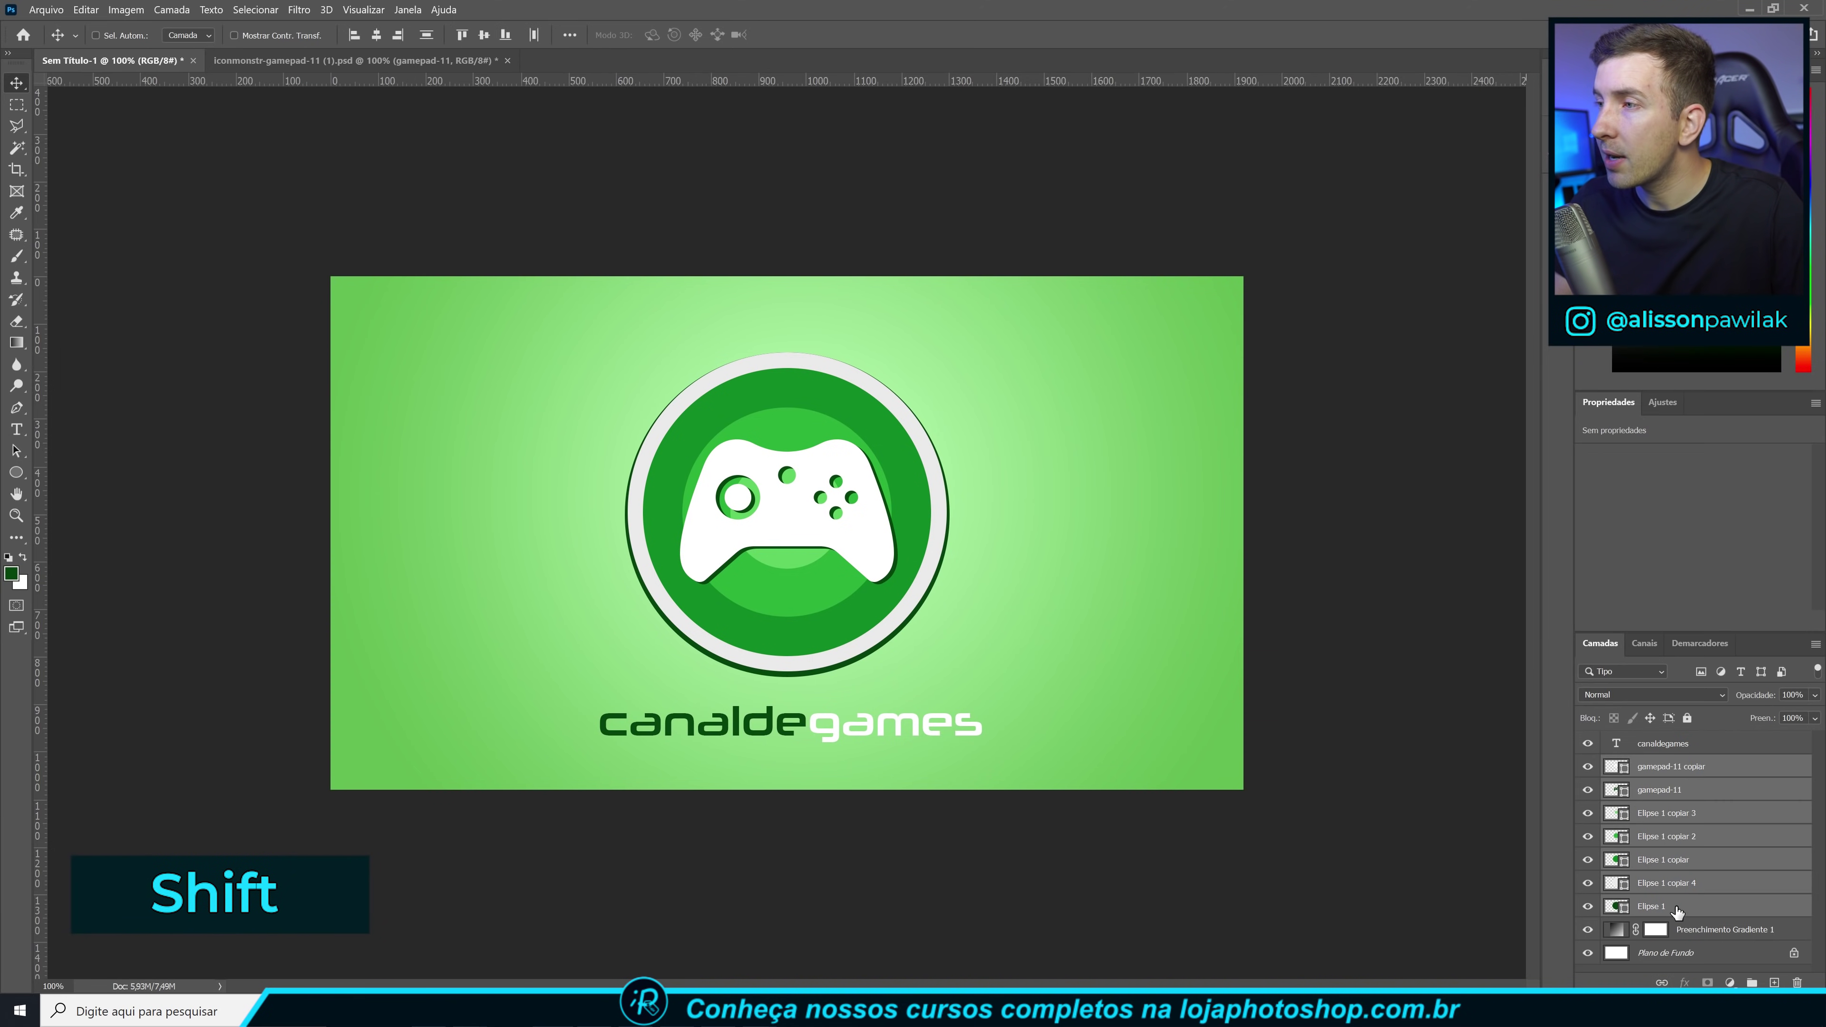
pyautogui.hotkey('ctrl', 'g')
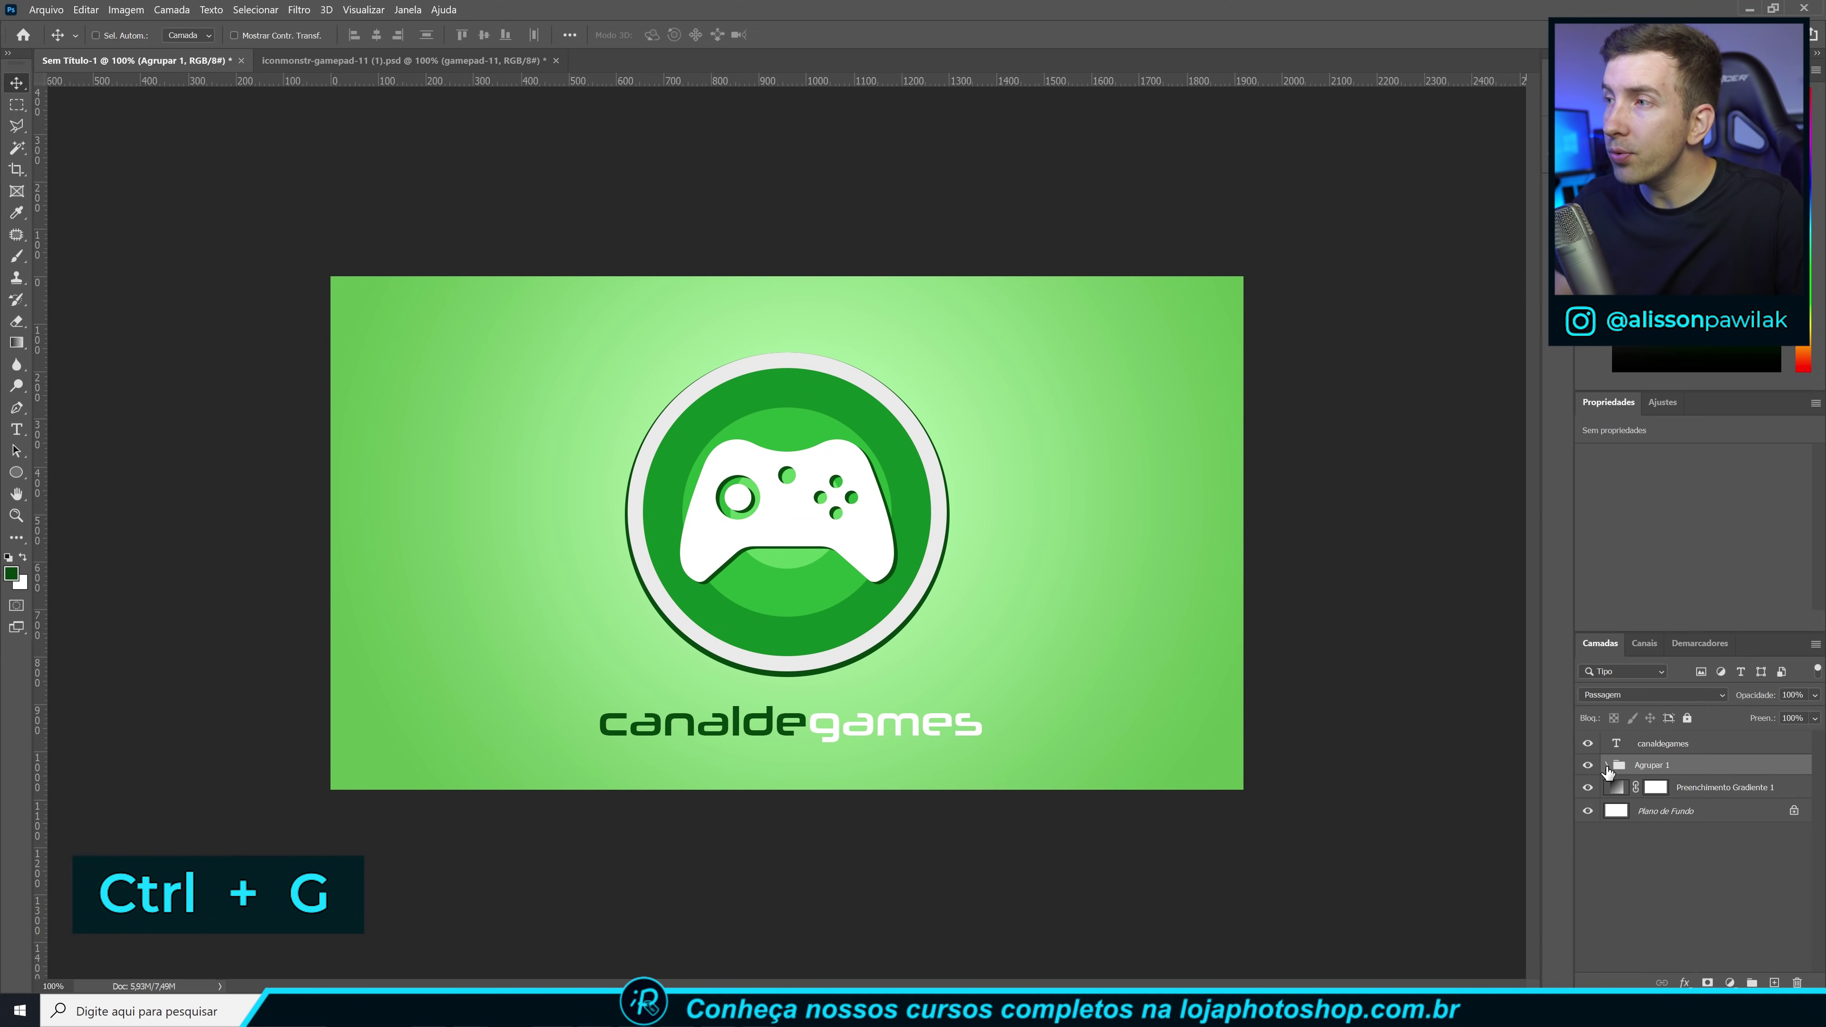
pyautogui.click(1588, 765)
pyautogui.click(1590, 766)
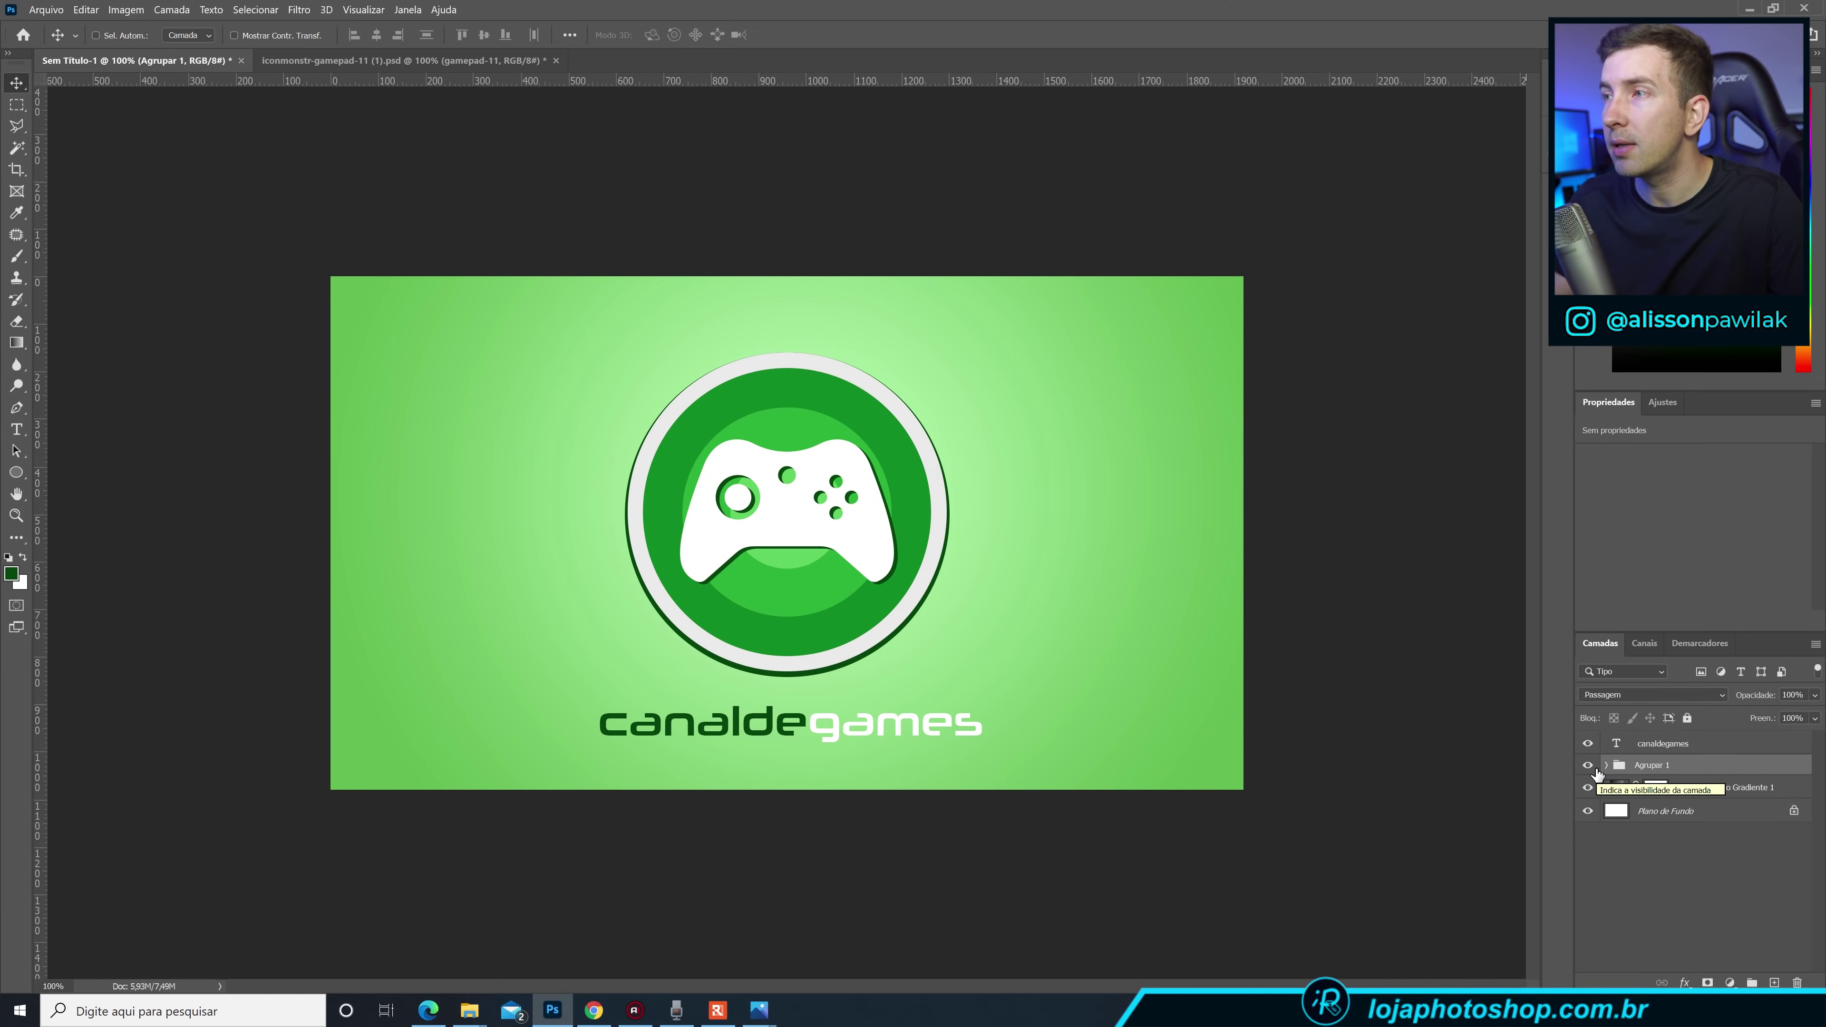
pyautogui.hotkey('ctrl', 't')
pyautogui.moveTo(938, 665)
pyautogui.mouseDown()
pyautogui.moveTo(794, 529)
pyautogui.moveTo(562, 561)
pyautogui.mouseUp()
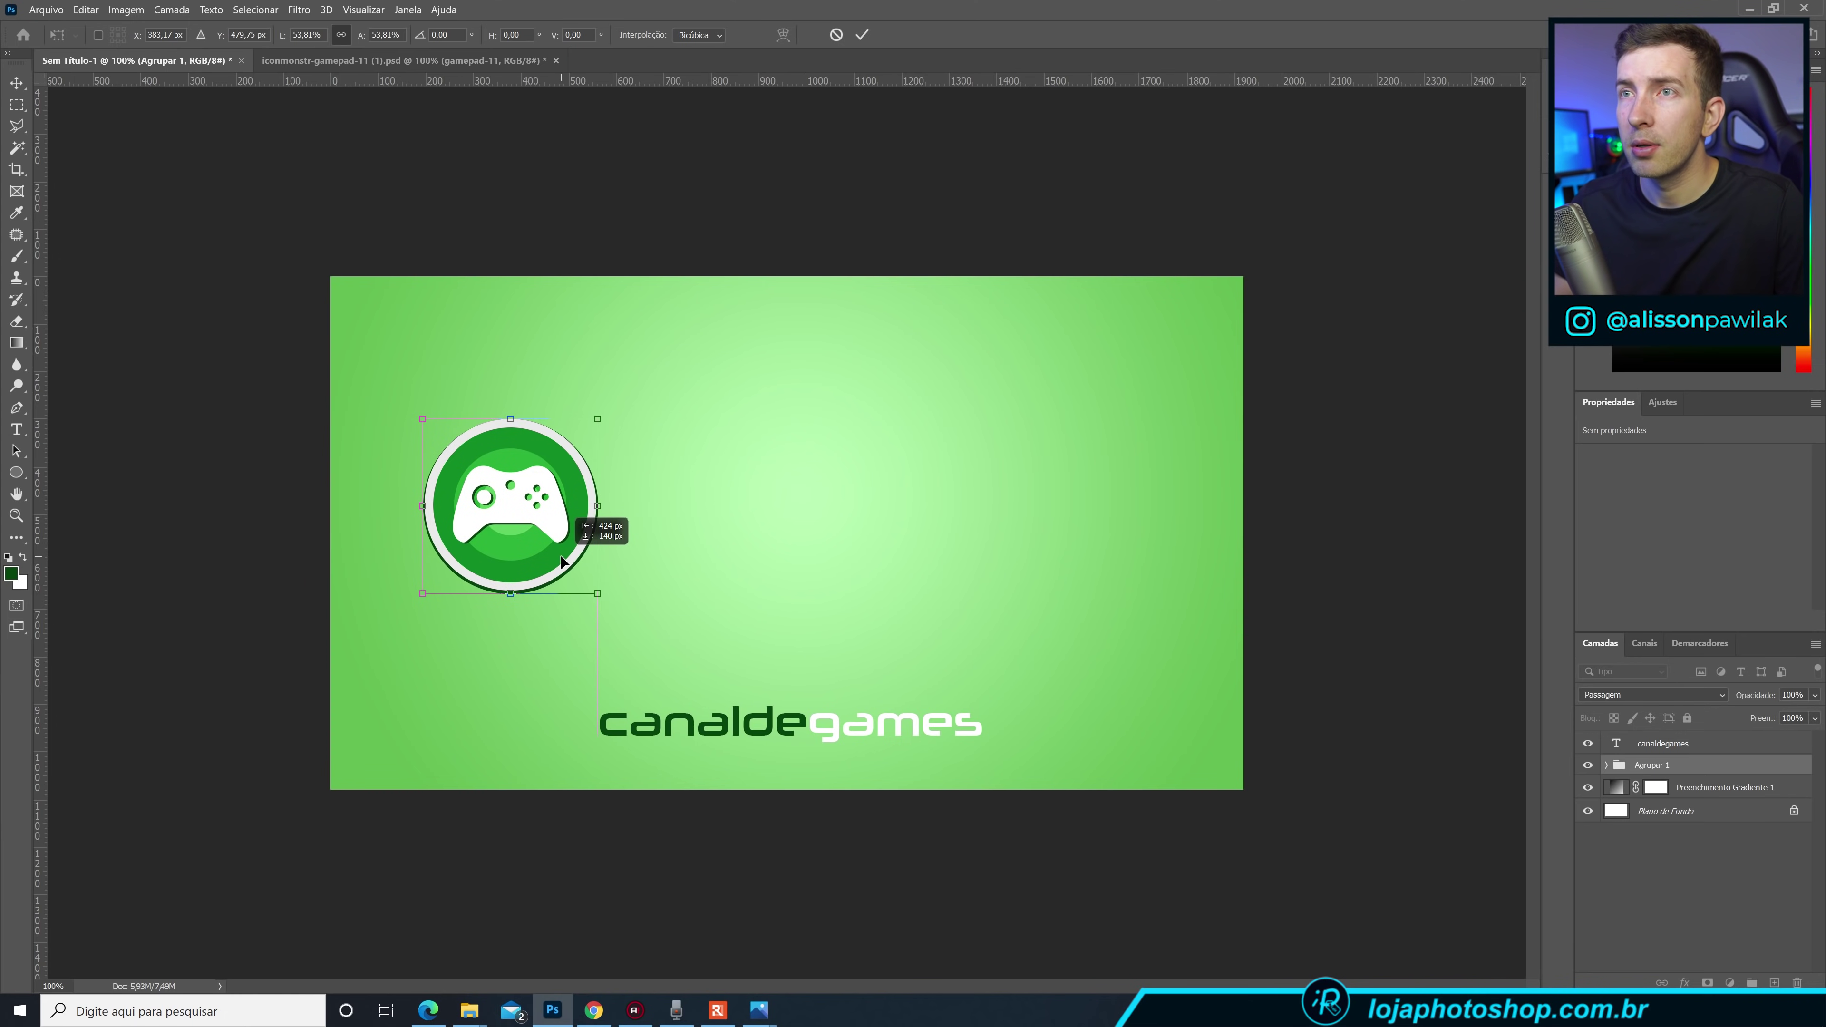
pyautogui.press('Return')
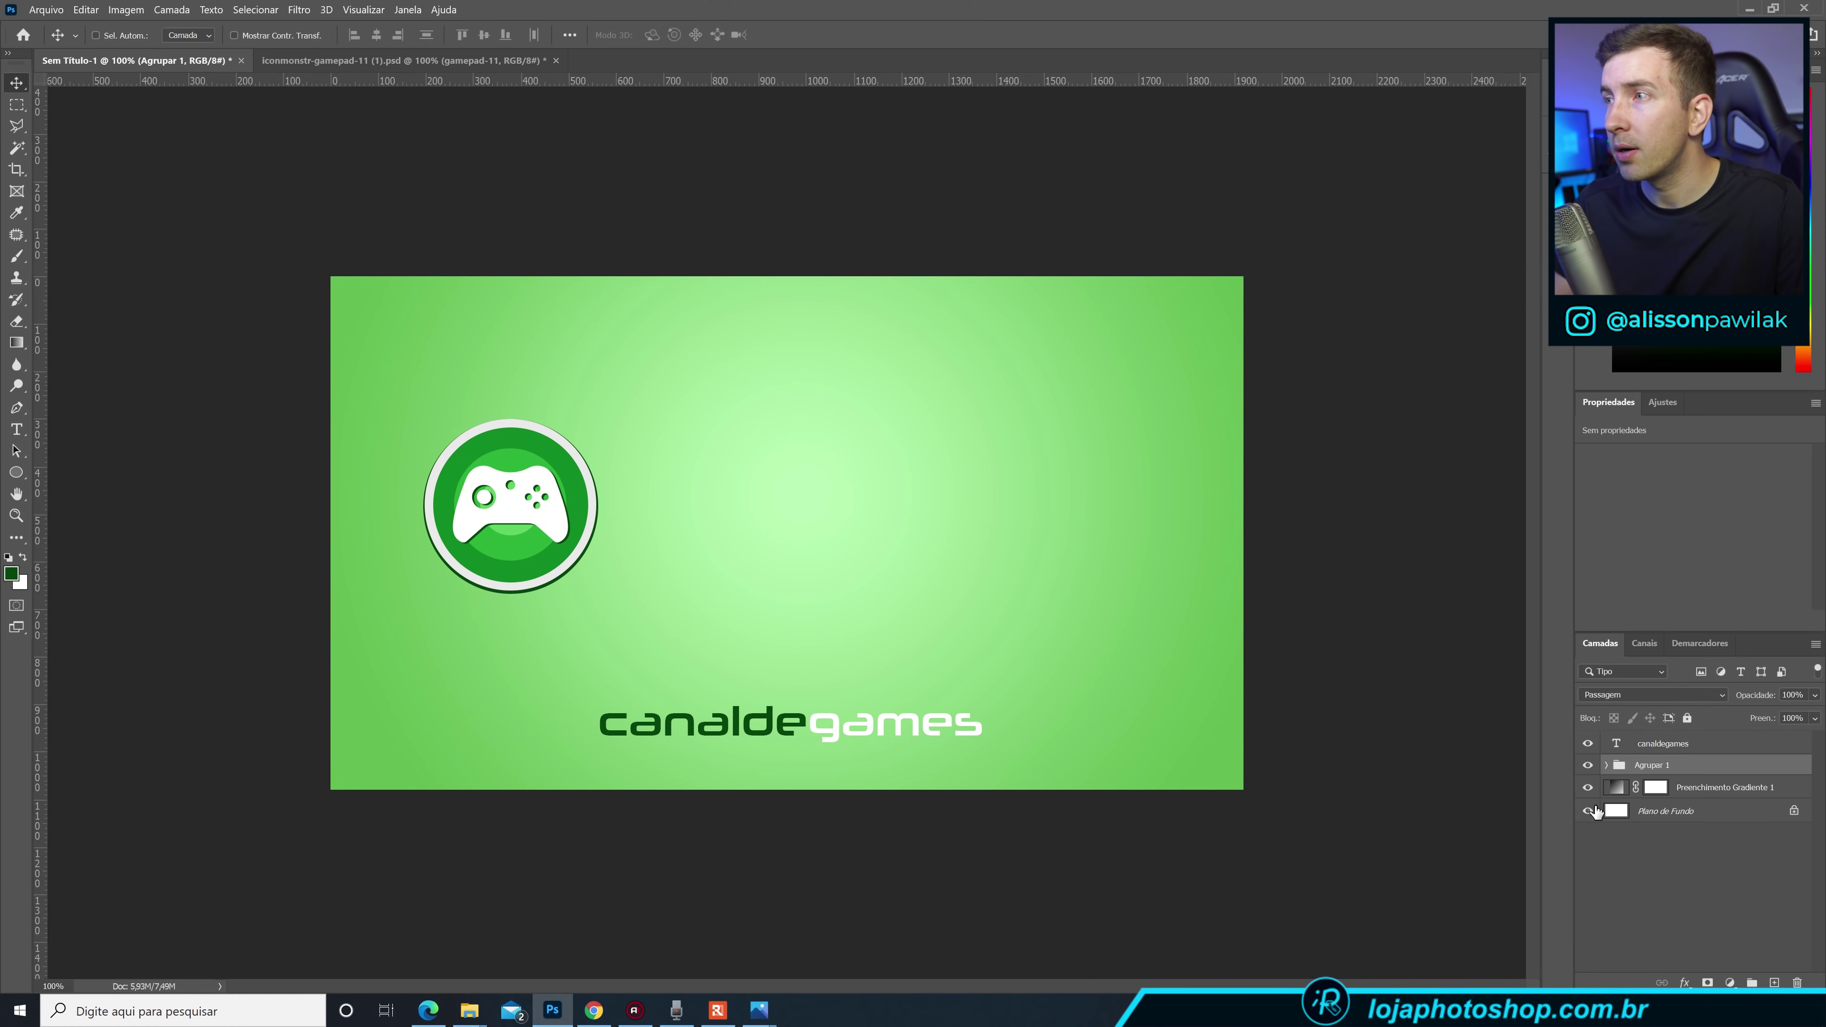
# Move and enlarge the canaldegames text beside the logo, then shift both toward centre.
pyautogui.click(1661, 748)
pyautogui.moveTo(941, 720)
pyautogui.mouseDown()
pyautogui.moveTo(978, 504)
pyautogui.moveTo(1179, 443)
pyautogui.mouseUp()
pyautogui.hotkey('ctrl', 't')
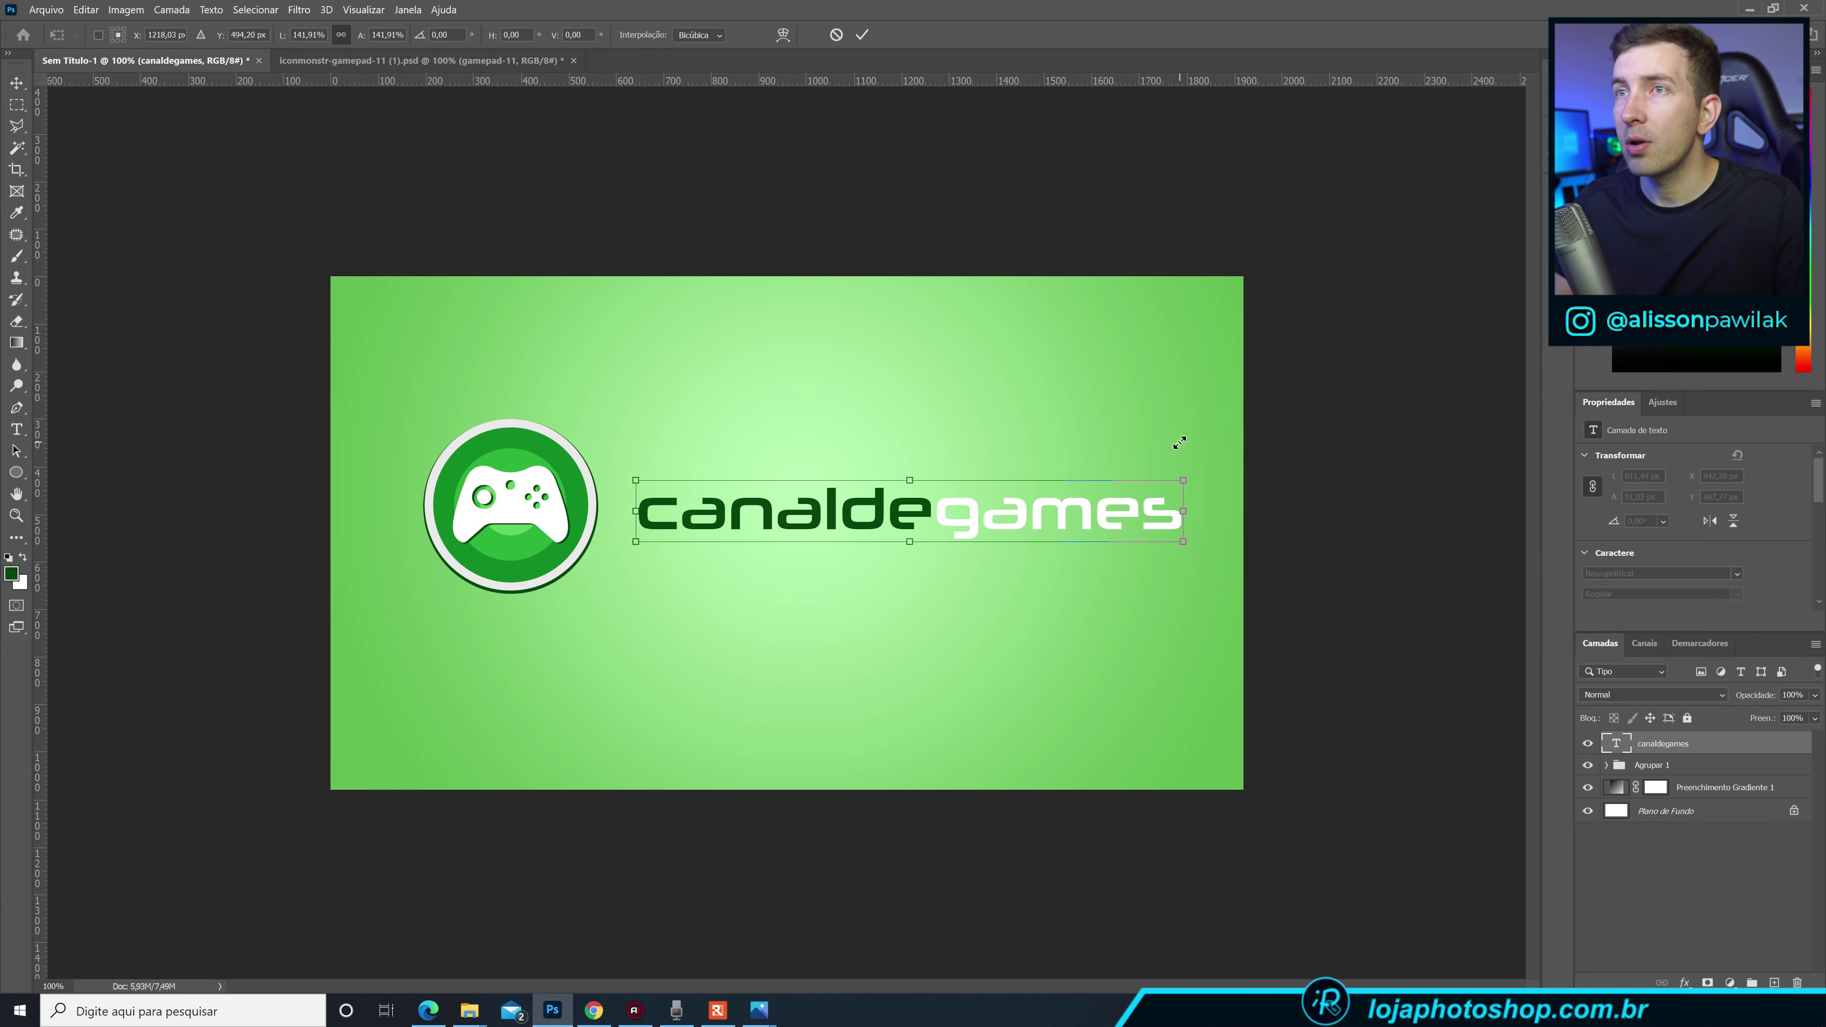
pyautogui.click(862, 34)
pyautogui.moveTo(943, 492); pyautogui.dragTo(930, 495)
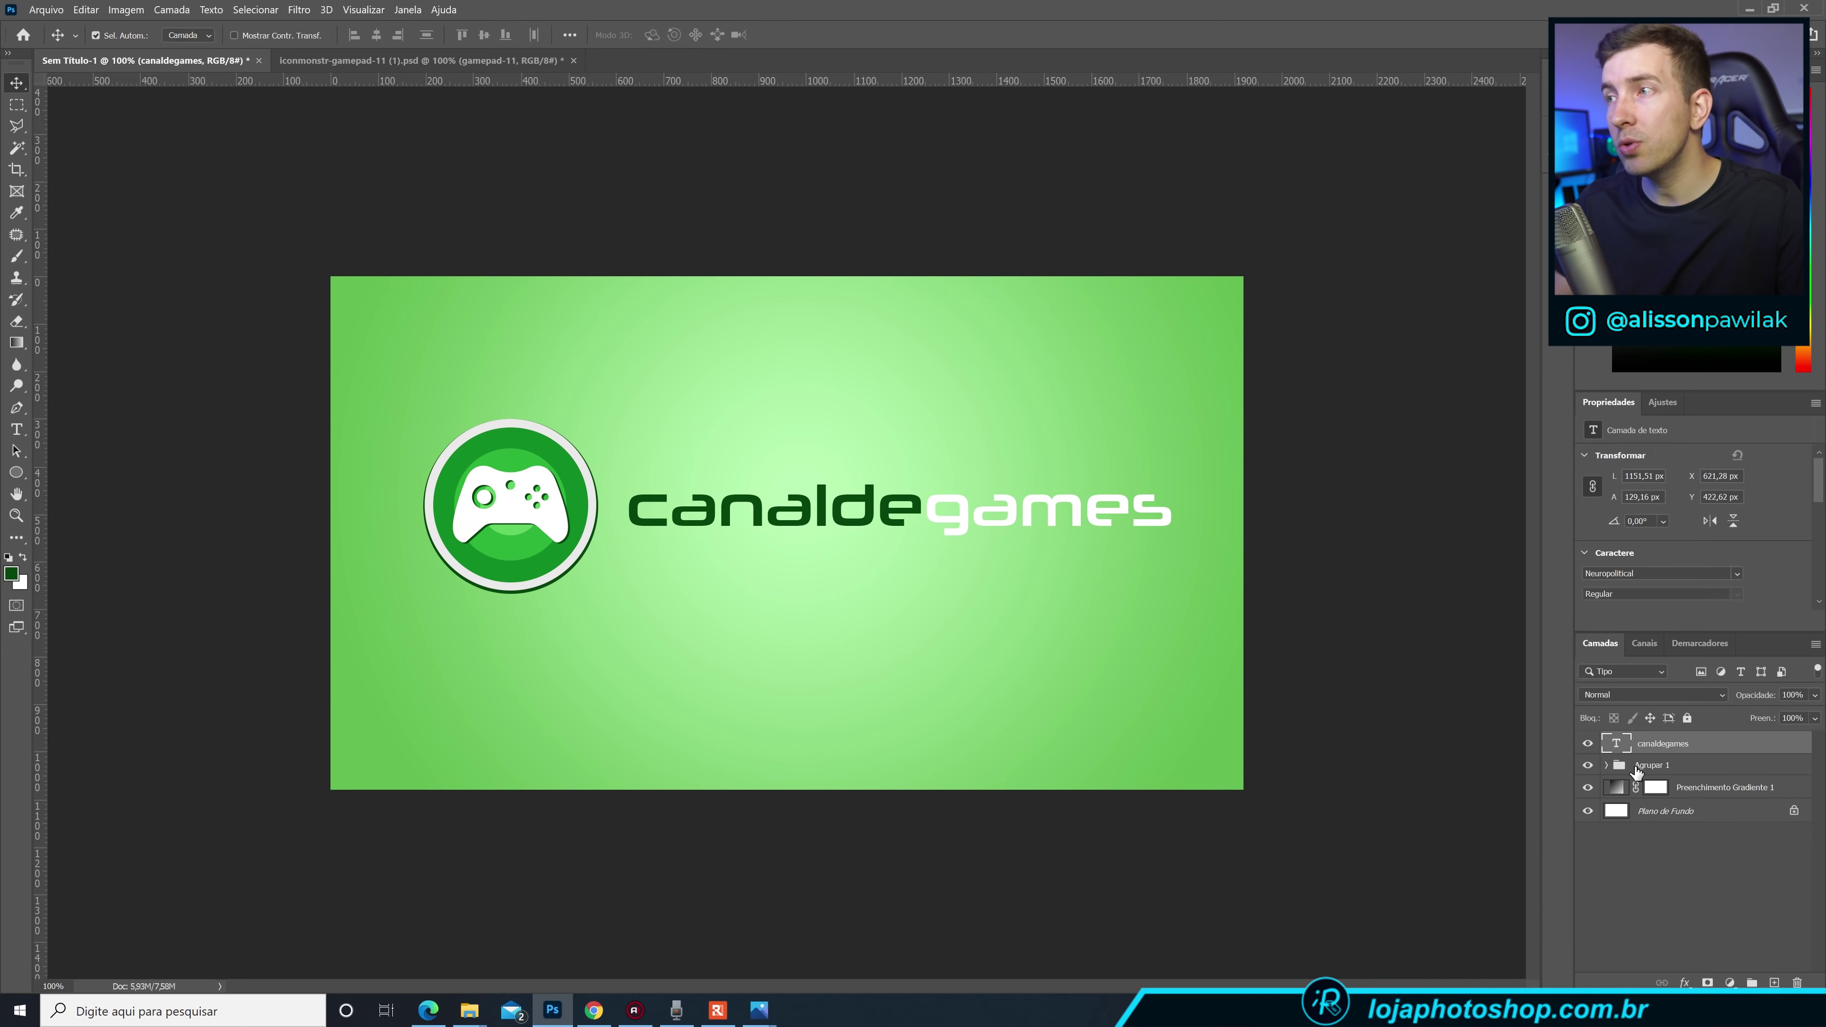
pyautogui.keyDown('shift'); pyautogui.click(1651, 764); pyautogui.keyUp('shift')
pyautogui.moveTo(953, 486); pyautogui.dragTo(944, 516)
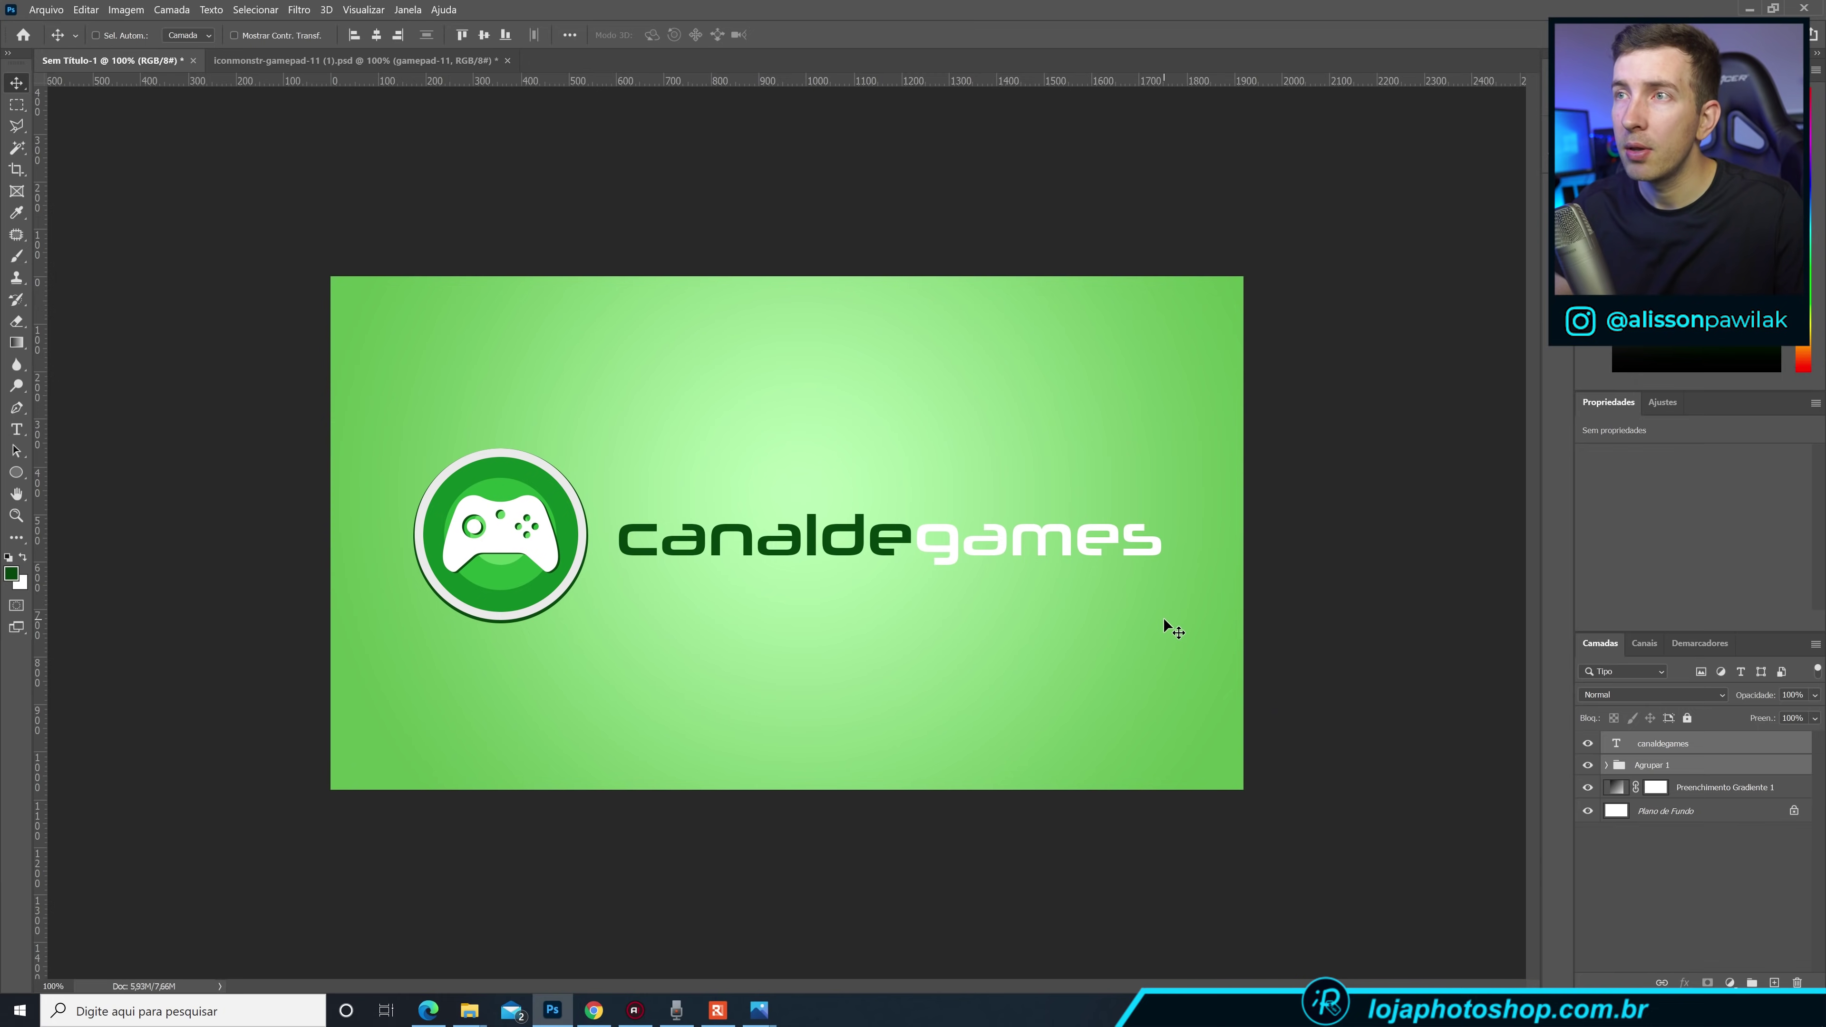
# Save the design as a JPEG named 'logo aula', accepting the JPEG options.
pyautogui.hotkey('ctrl', 's')
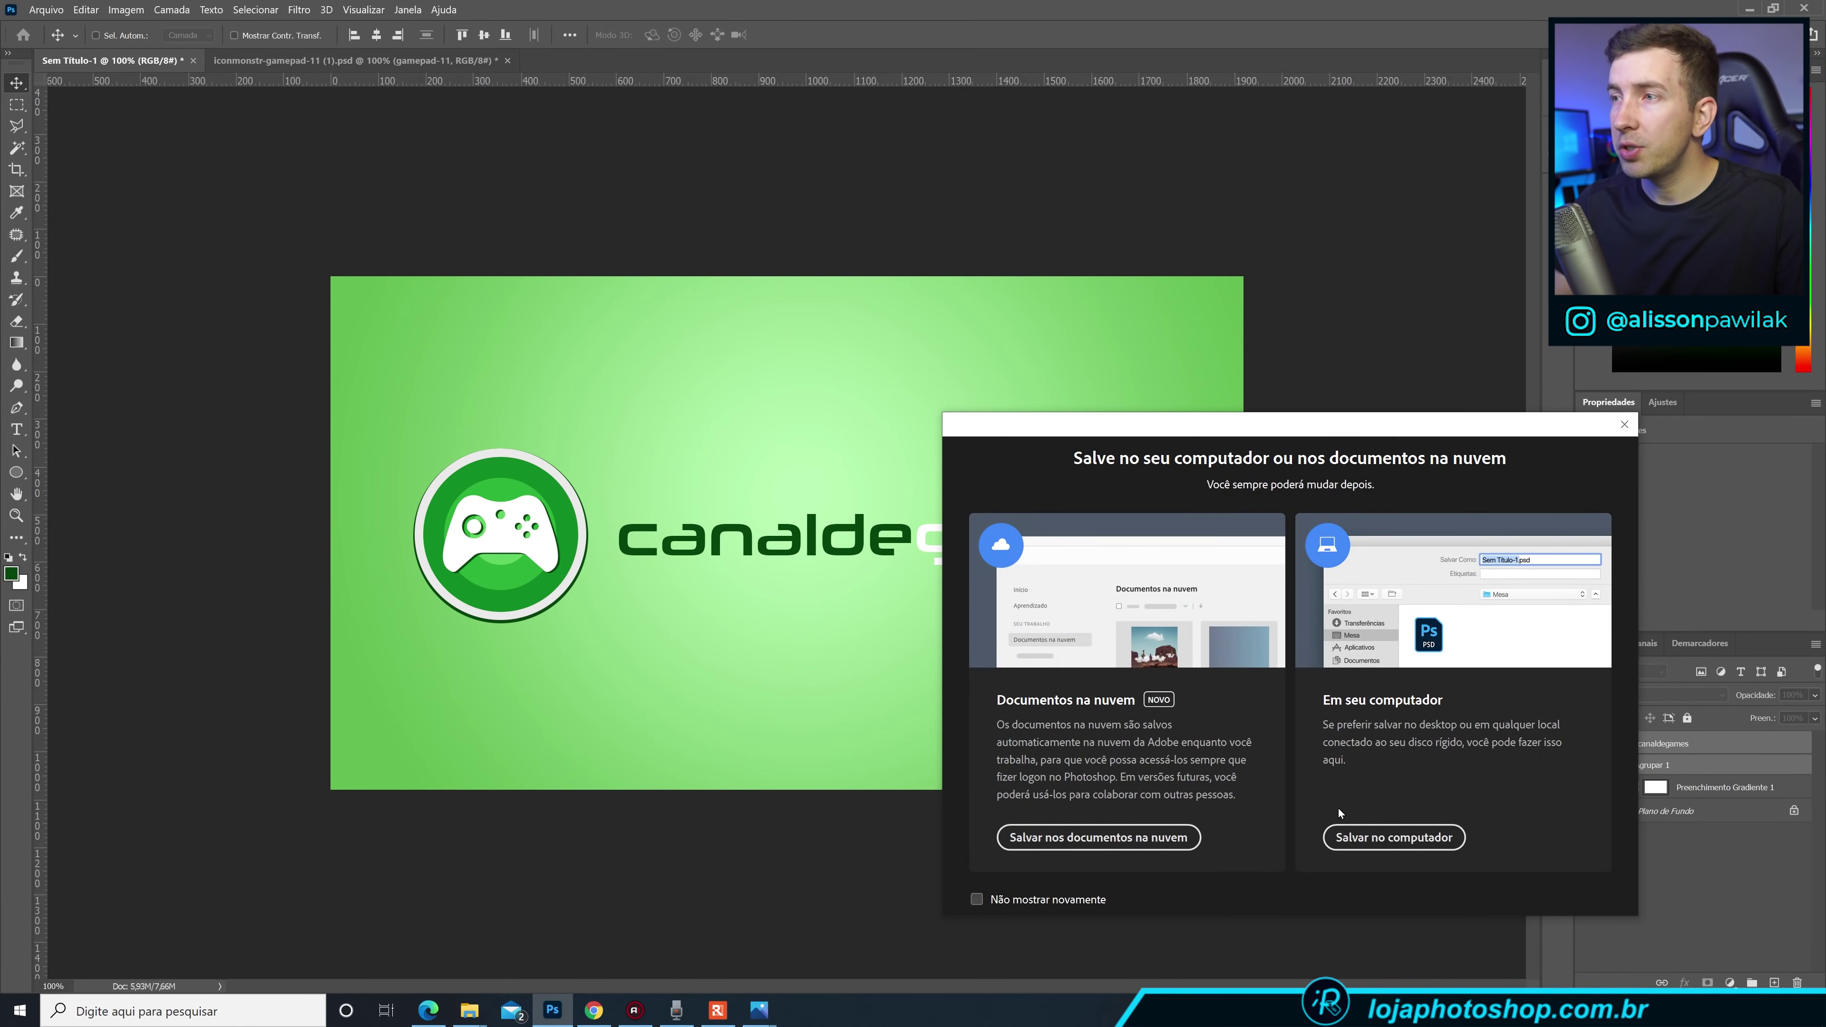
pyautogui.click(1356, 835)
pyautogui.click(883, 739)
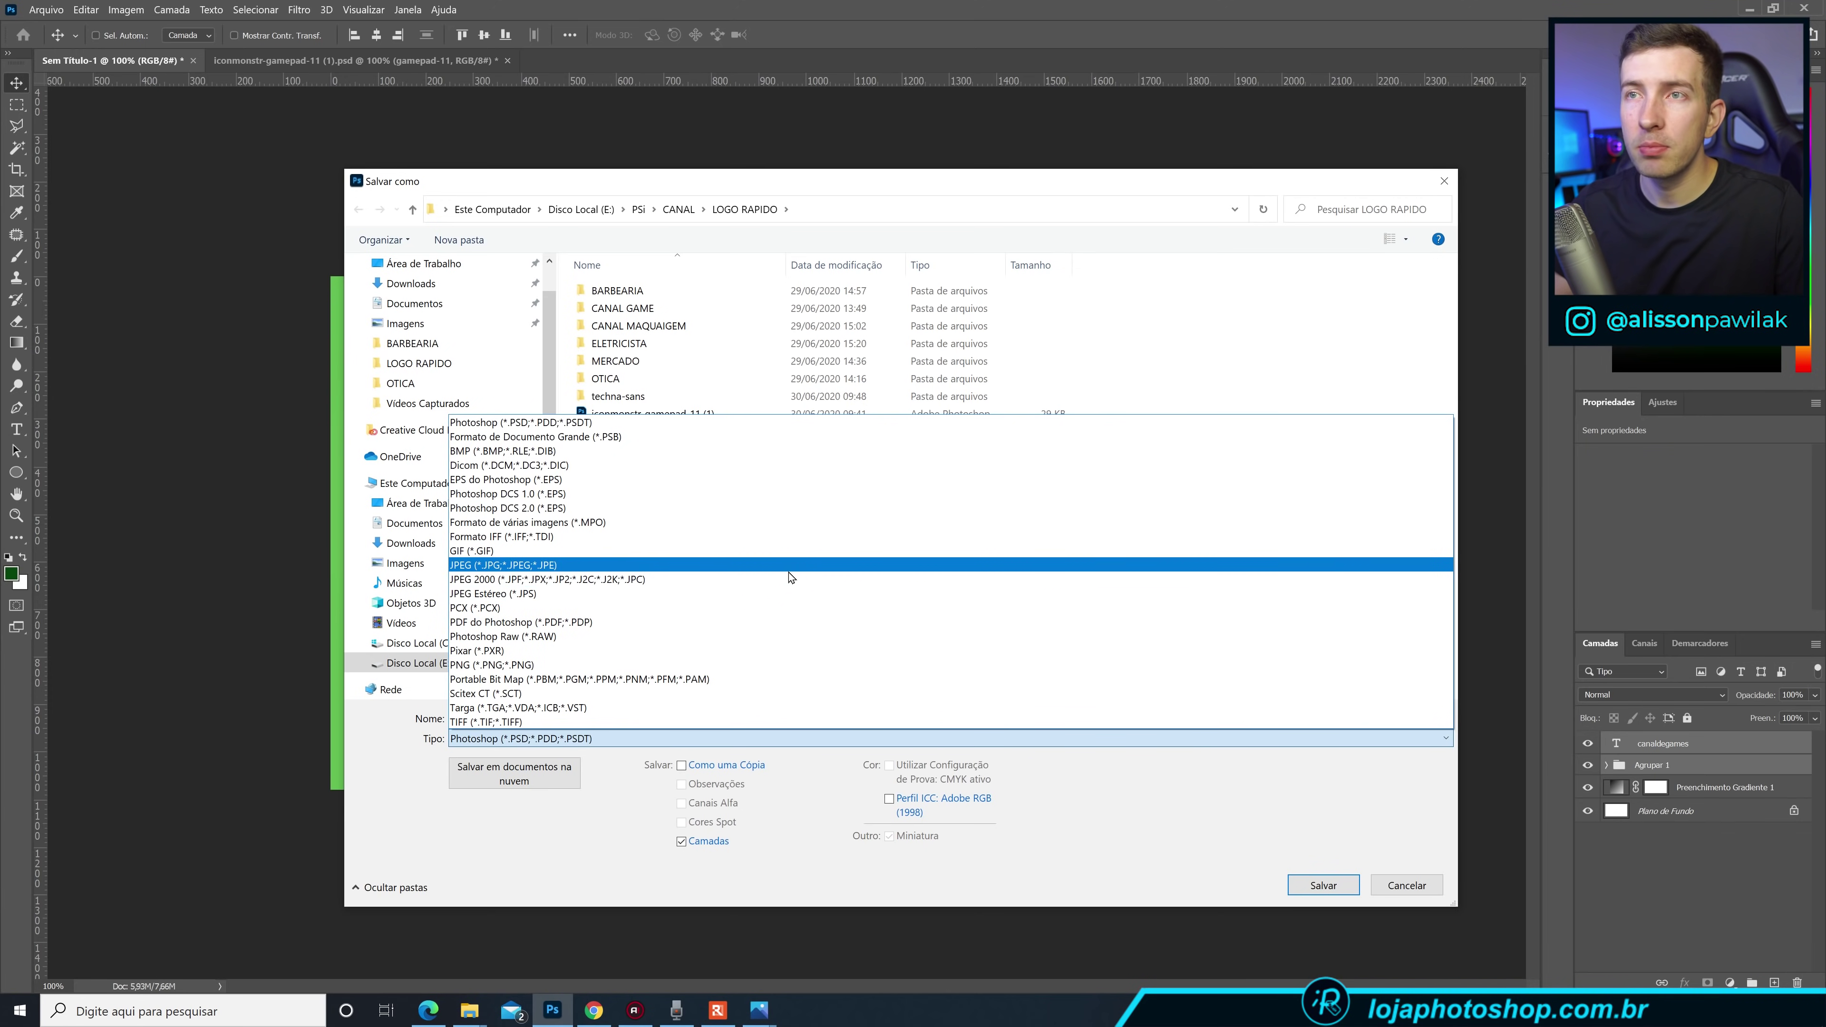
pyautogui.click(789, 568)
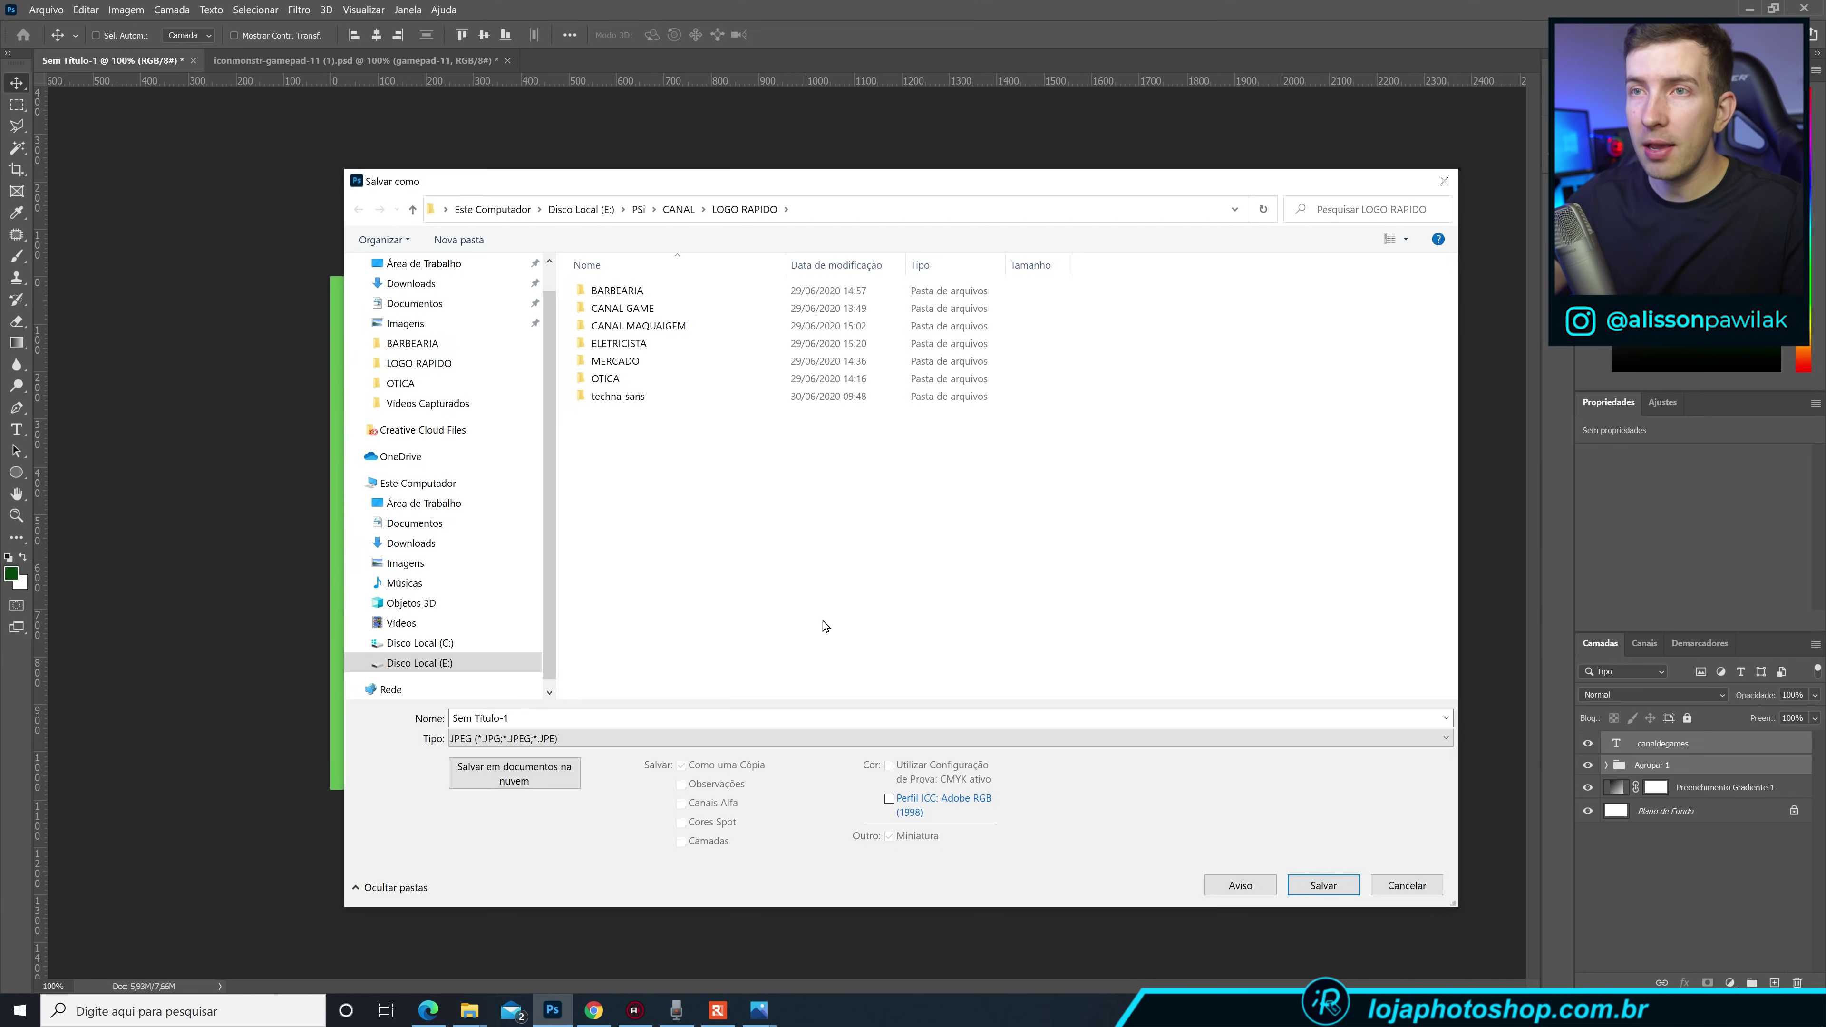
pyautogui.click(758, 717)
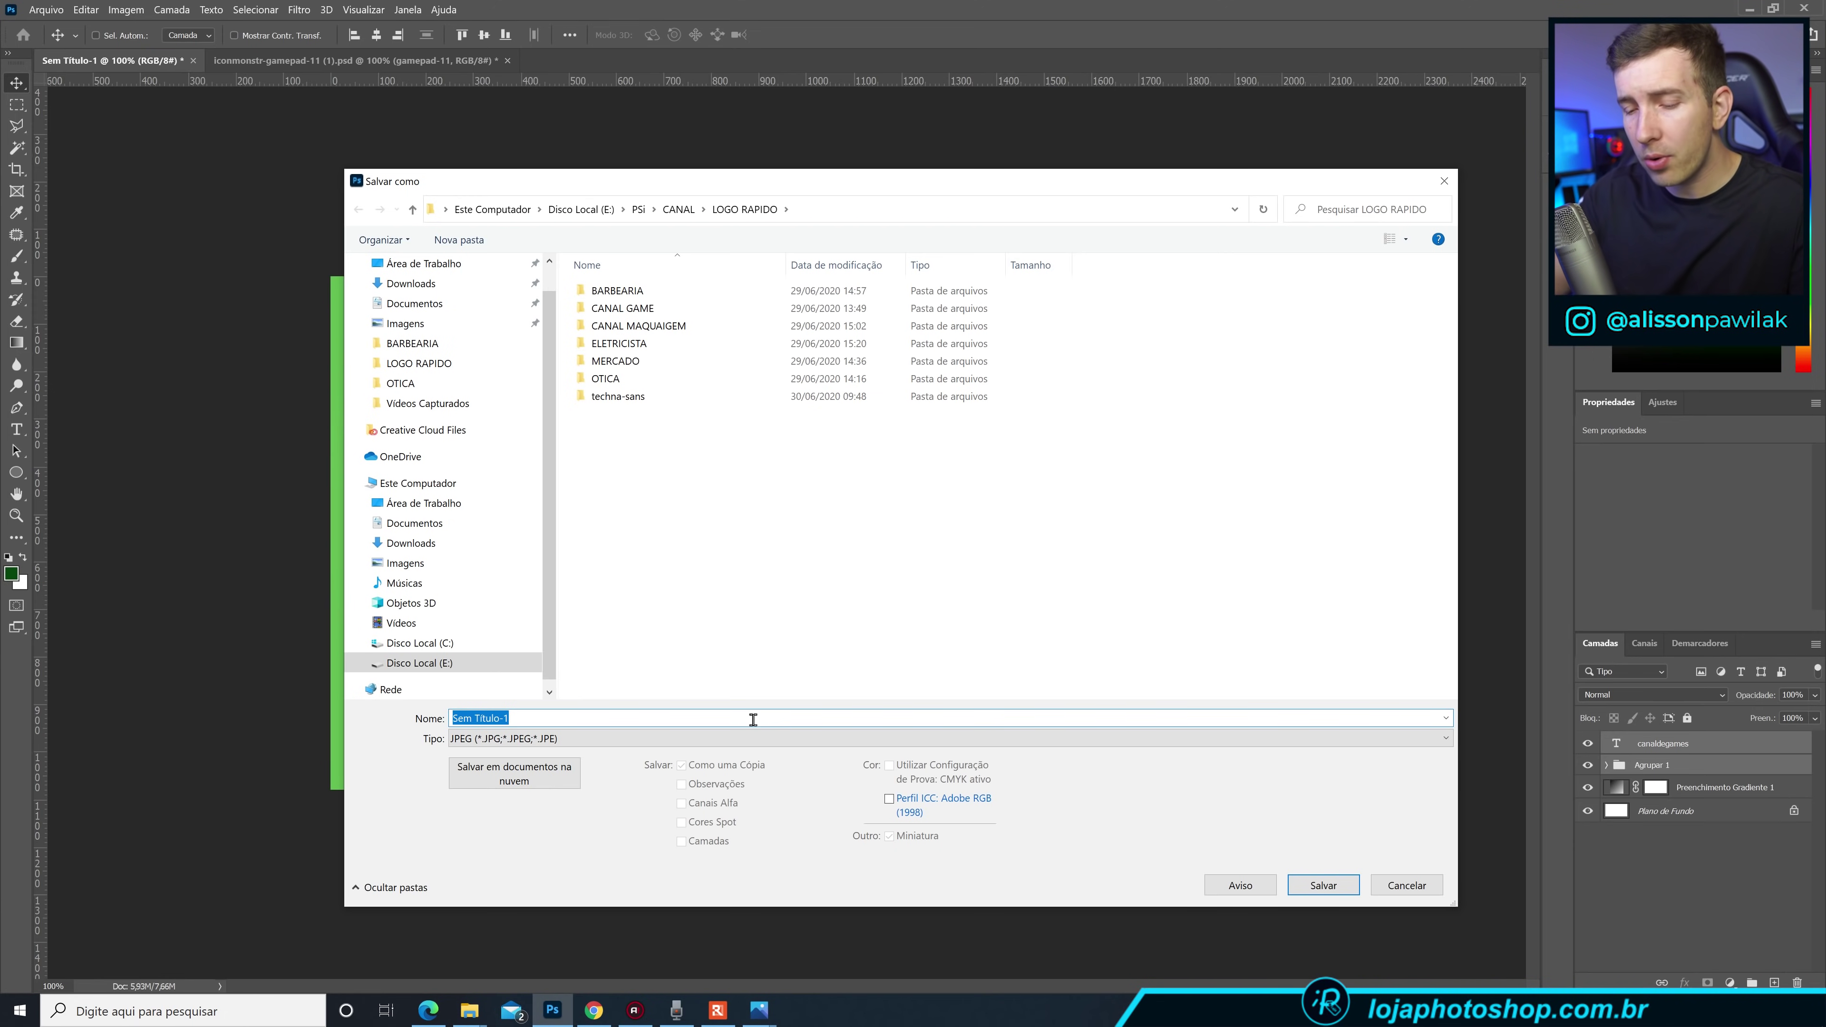
pyautogui.write('logo aula')
pyautogui.click(985, 592)
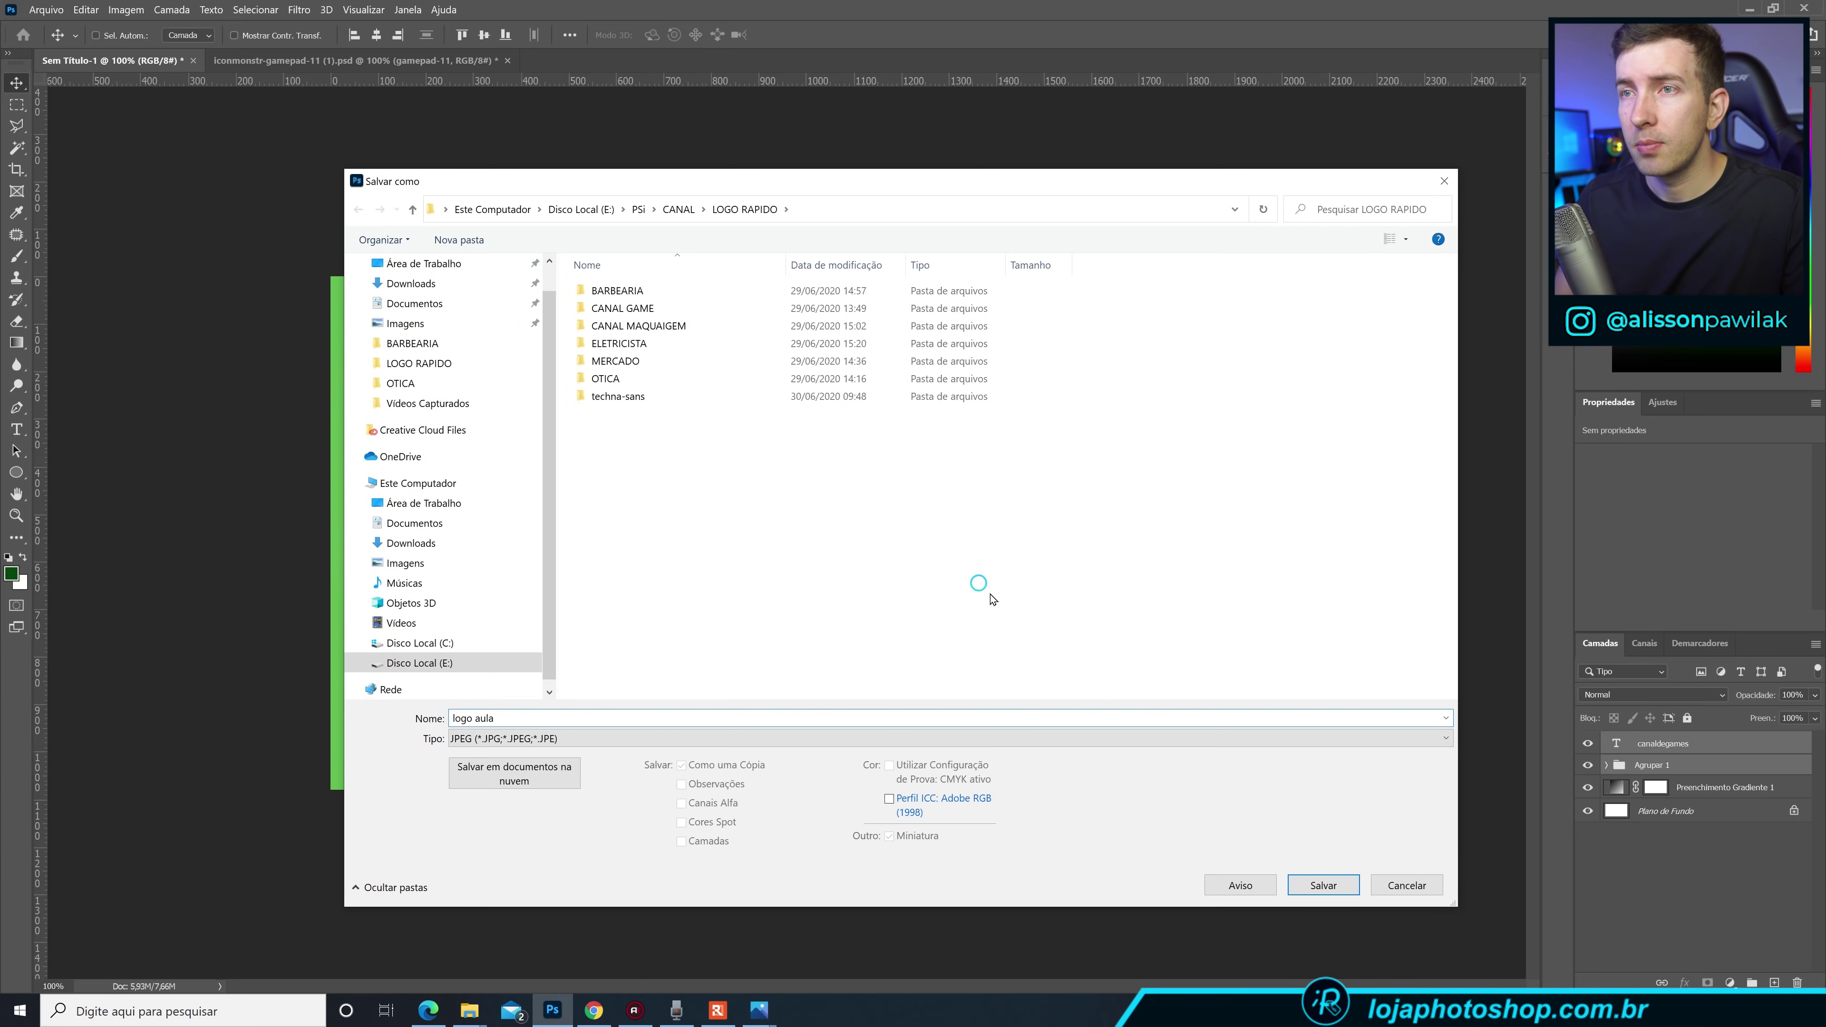
pyautogui.click(1330, 887)
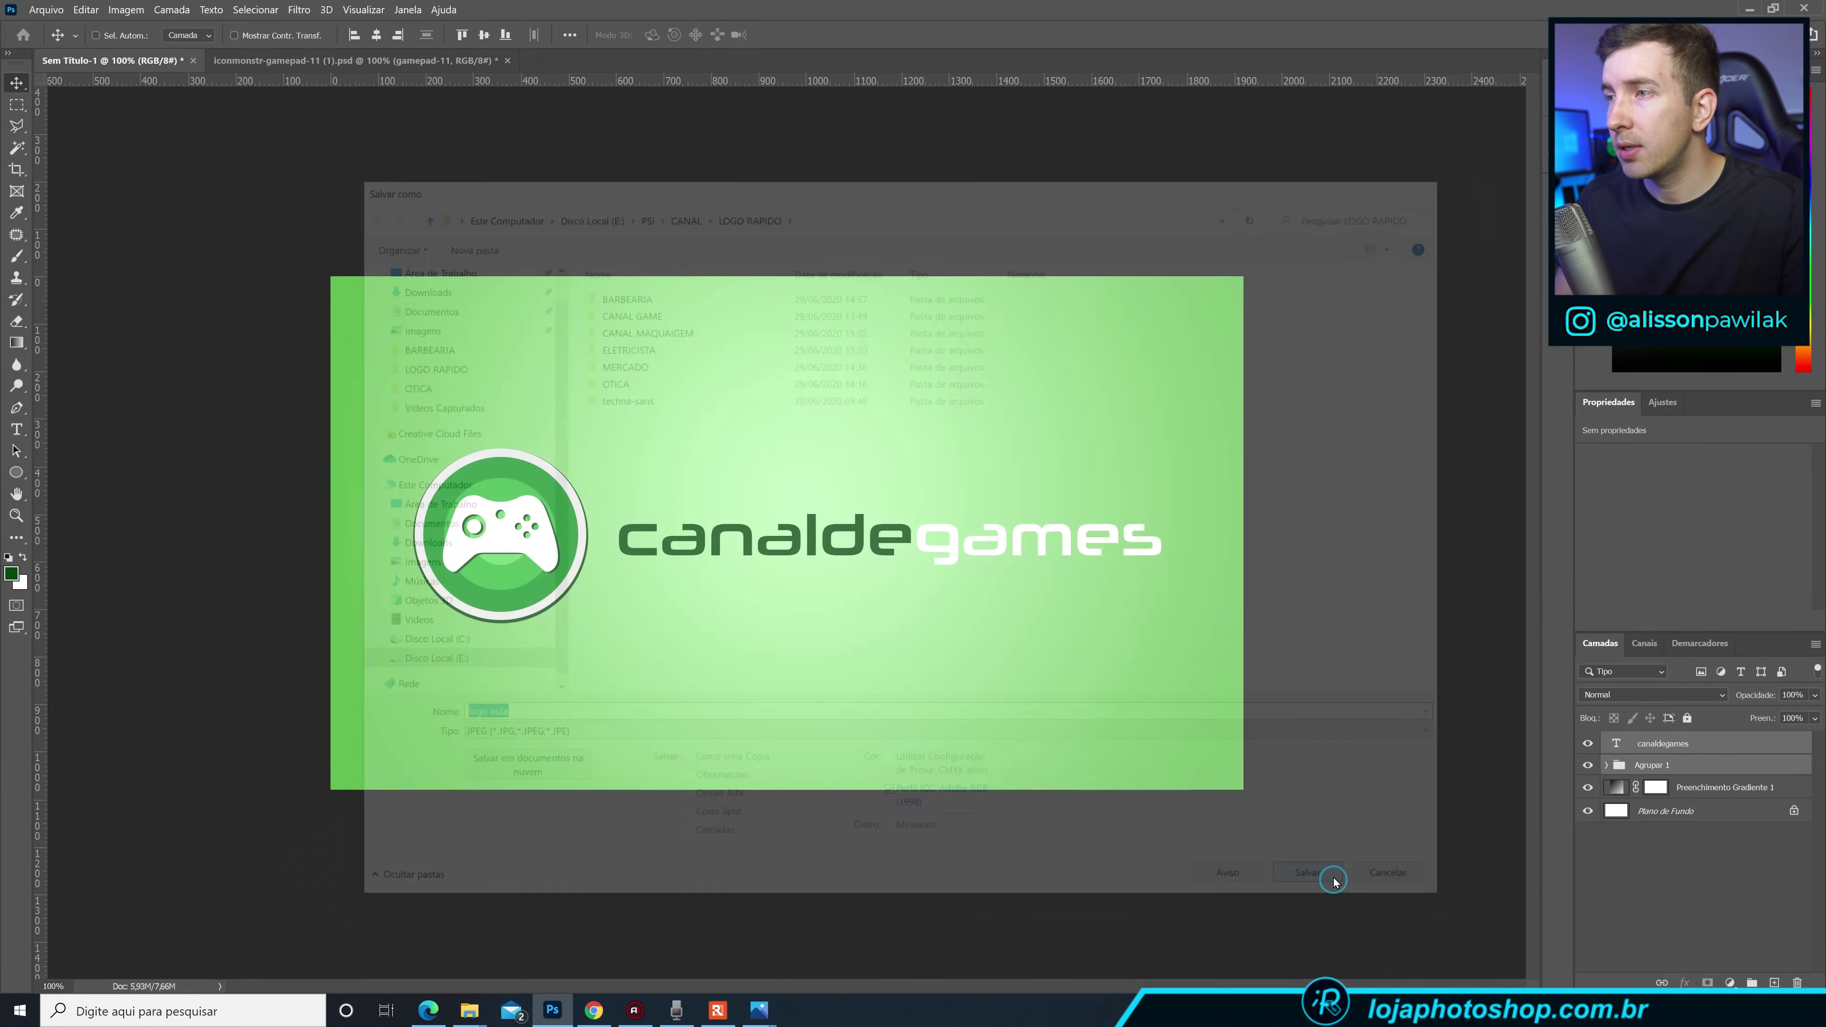
pyautogui.click(1007, 262)
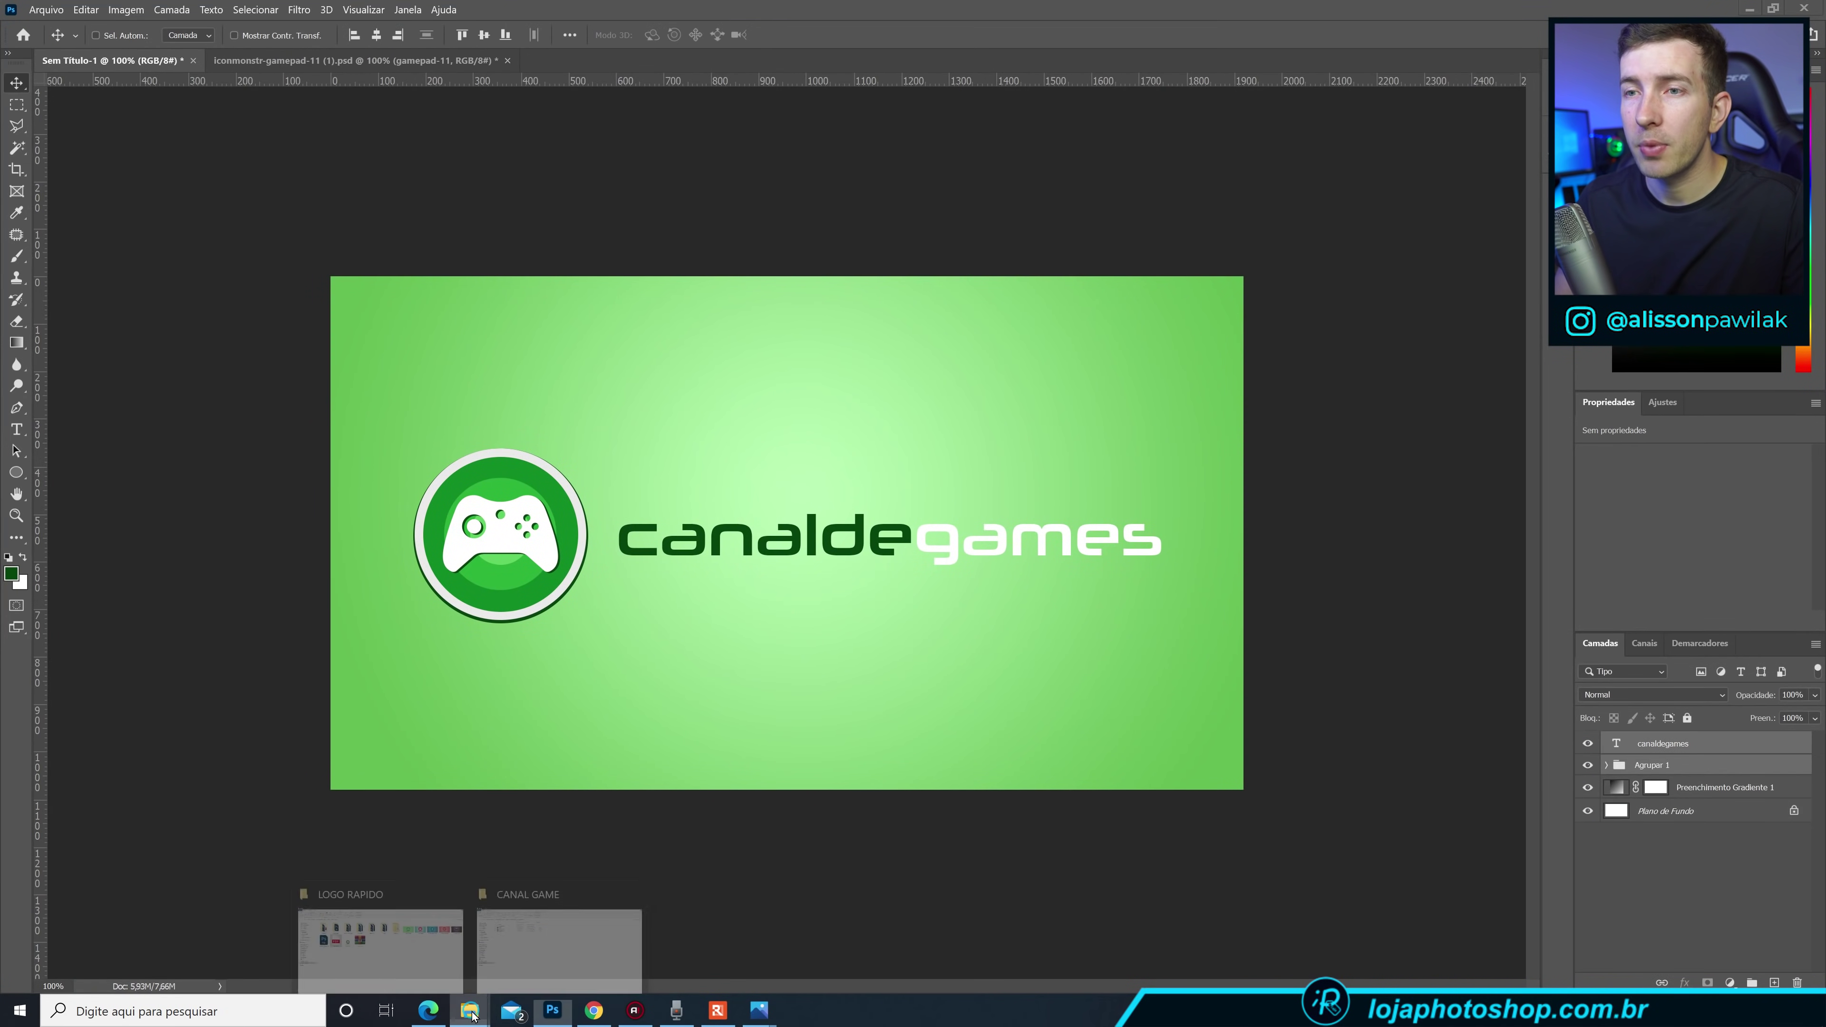
pyautogui.click(381, 935)
# Open logo aula.jpg in Photos maximized, then open 1 LOGO GAMES.png.
pyautogui.doubleClick(417, 381)
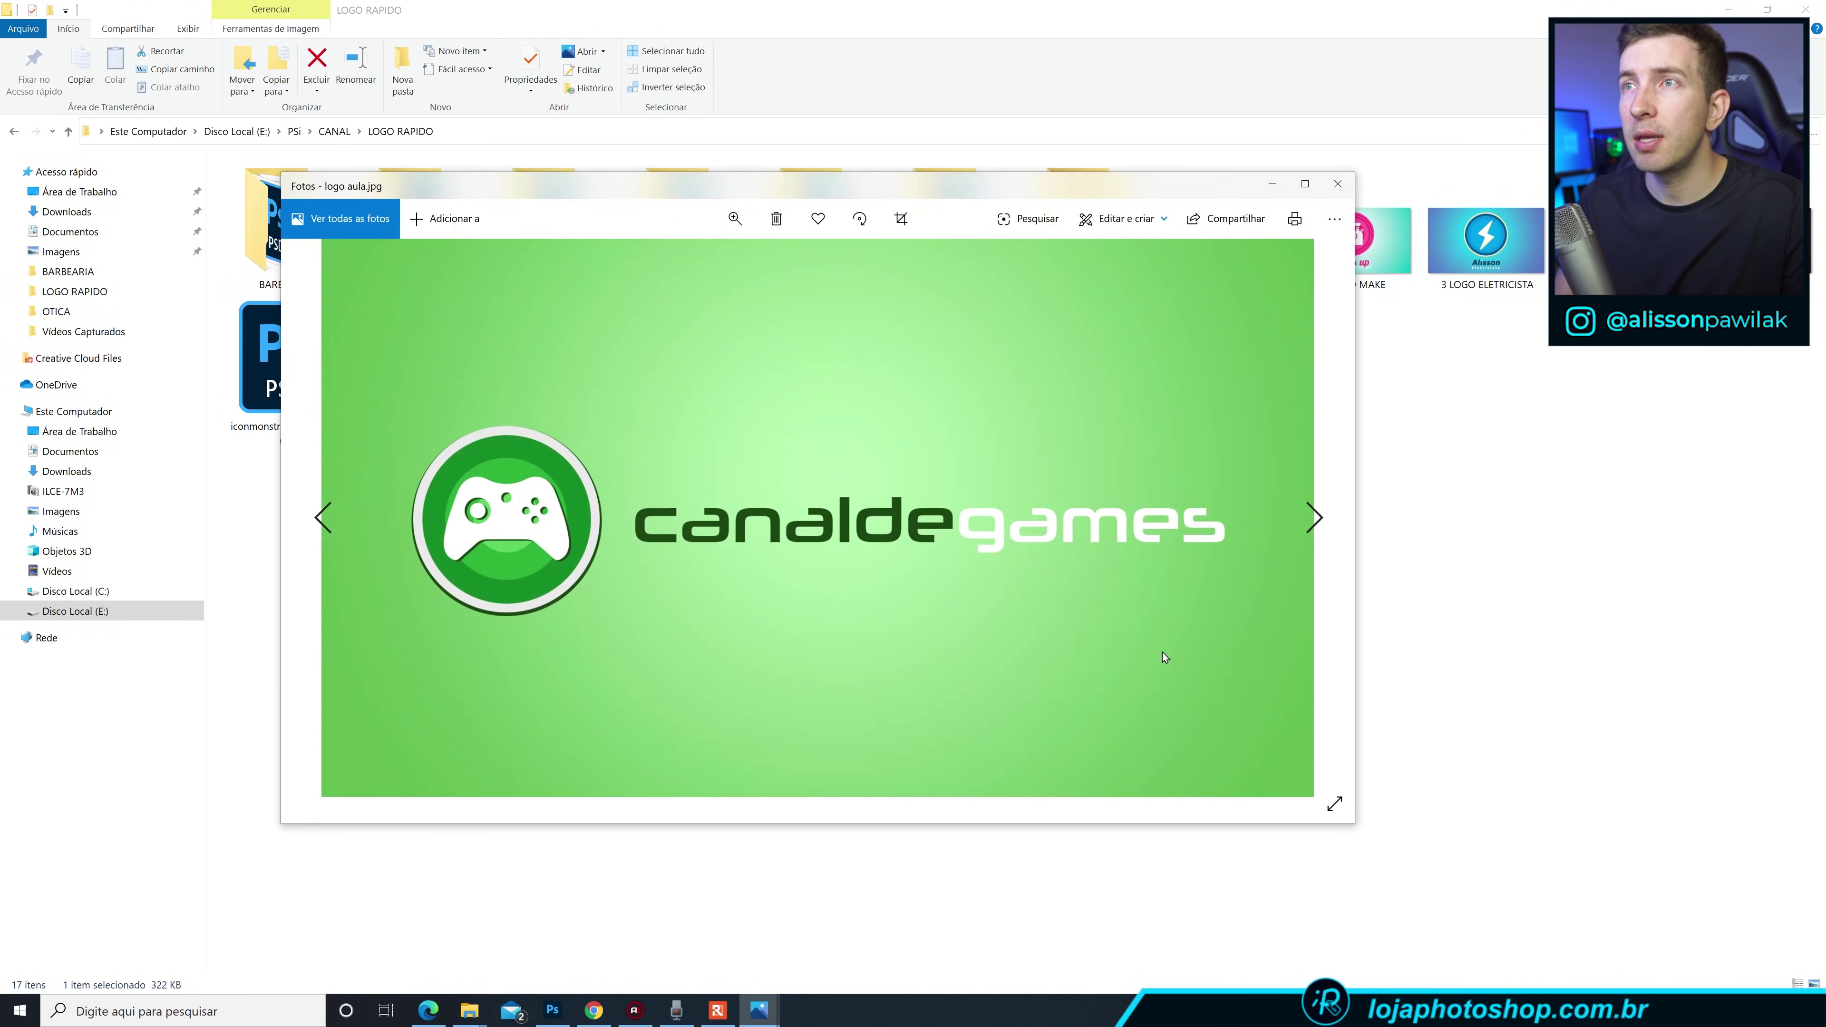
pyautogui.click(1305, 183)
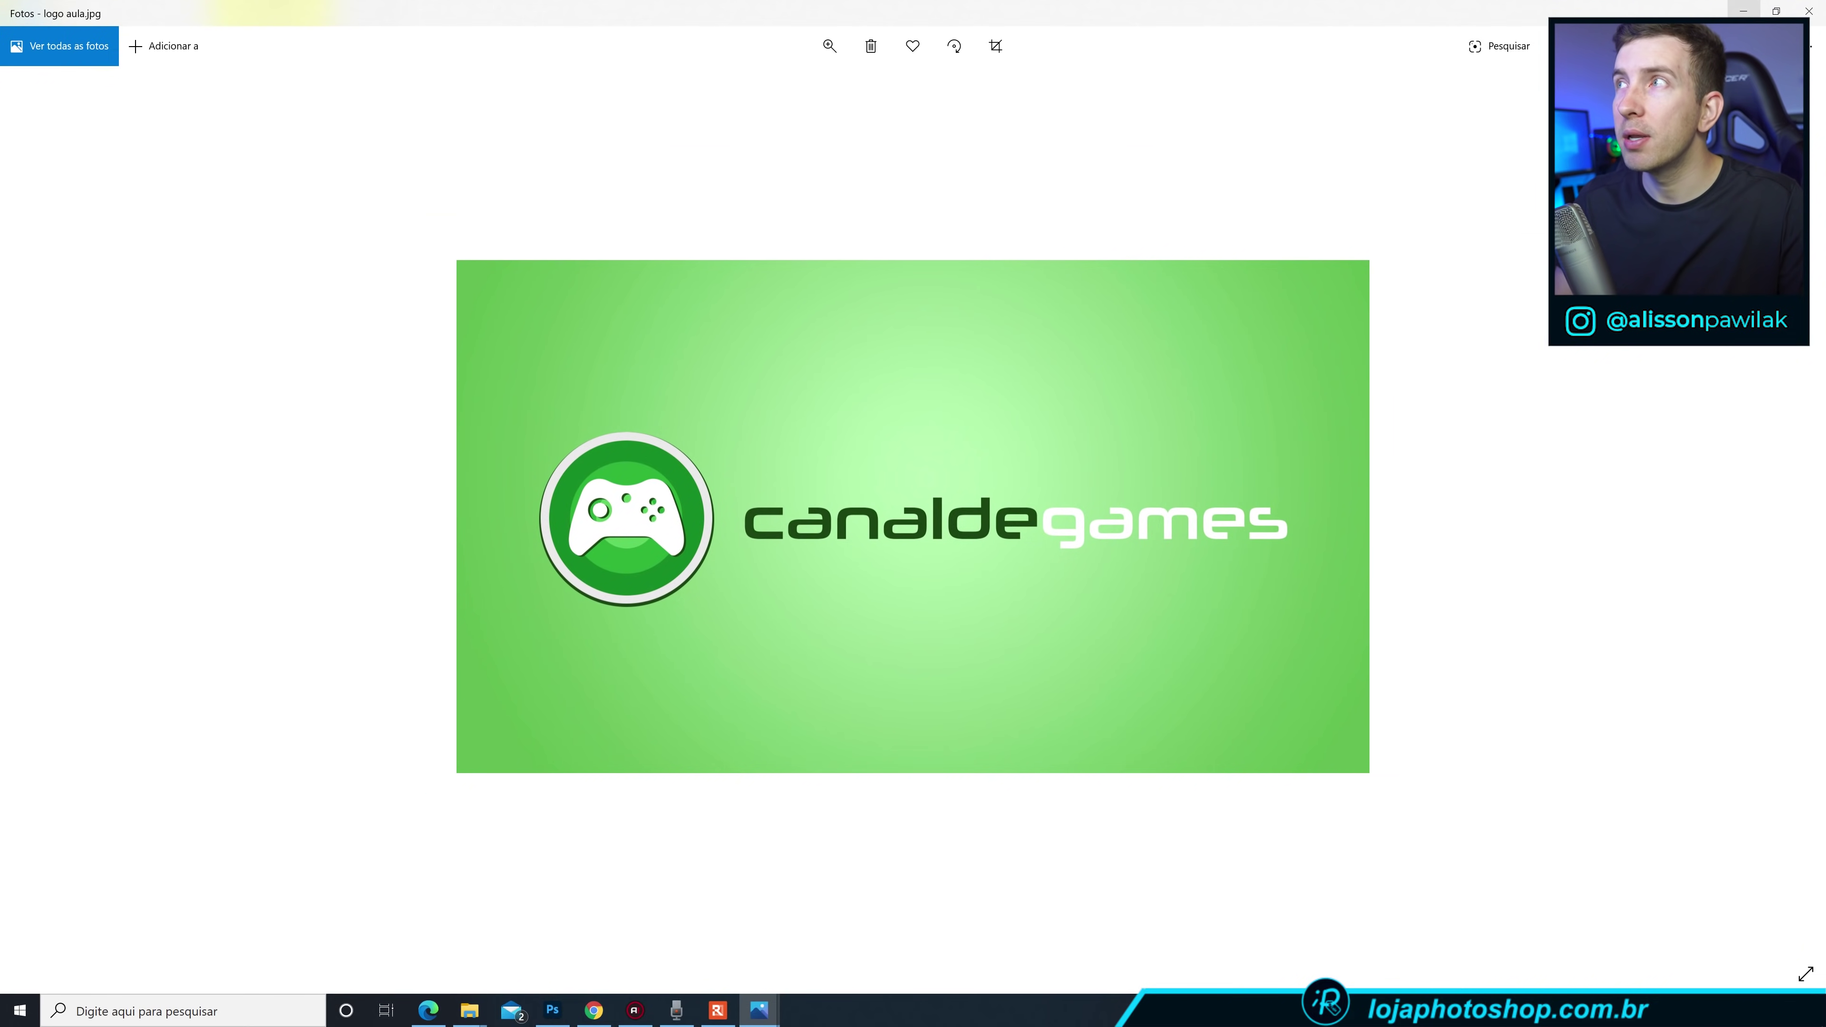
pyautogui.click(1808, 7)
pyautogui.doubleClick(1222, 230)
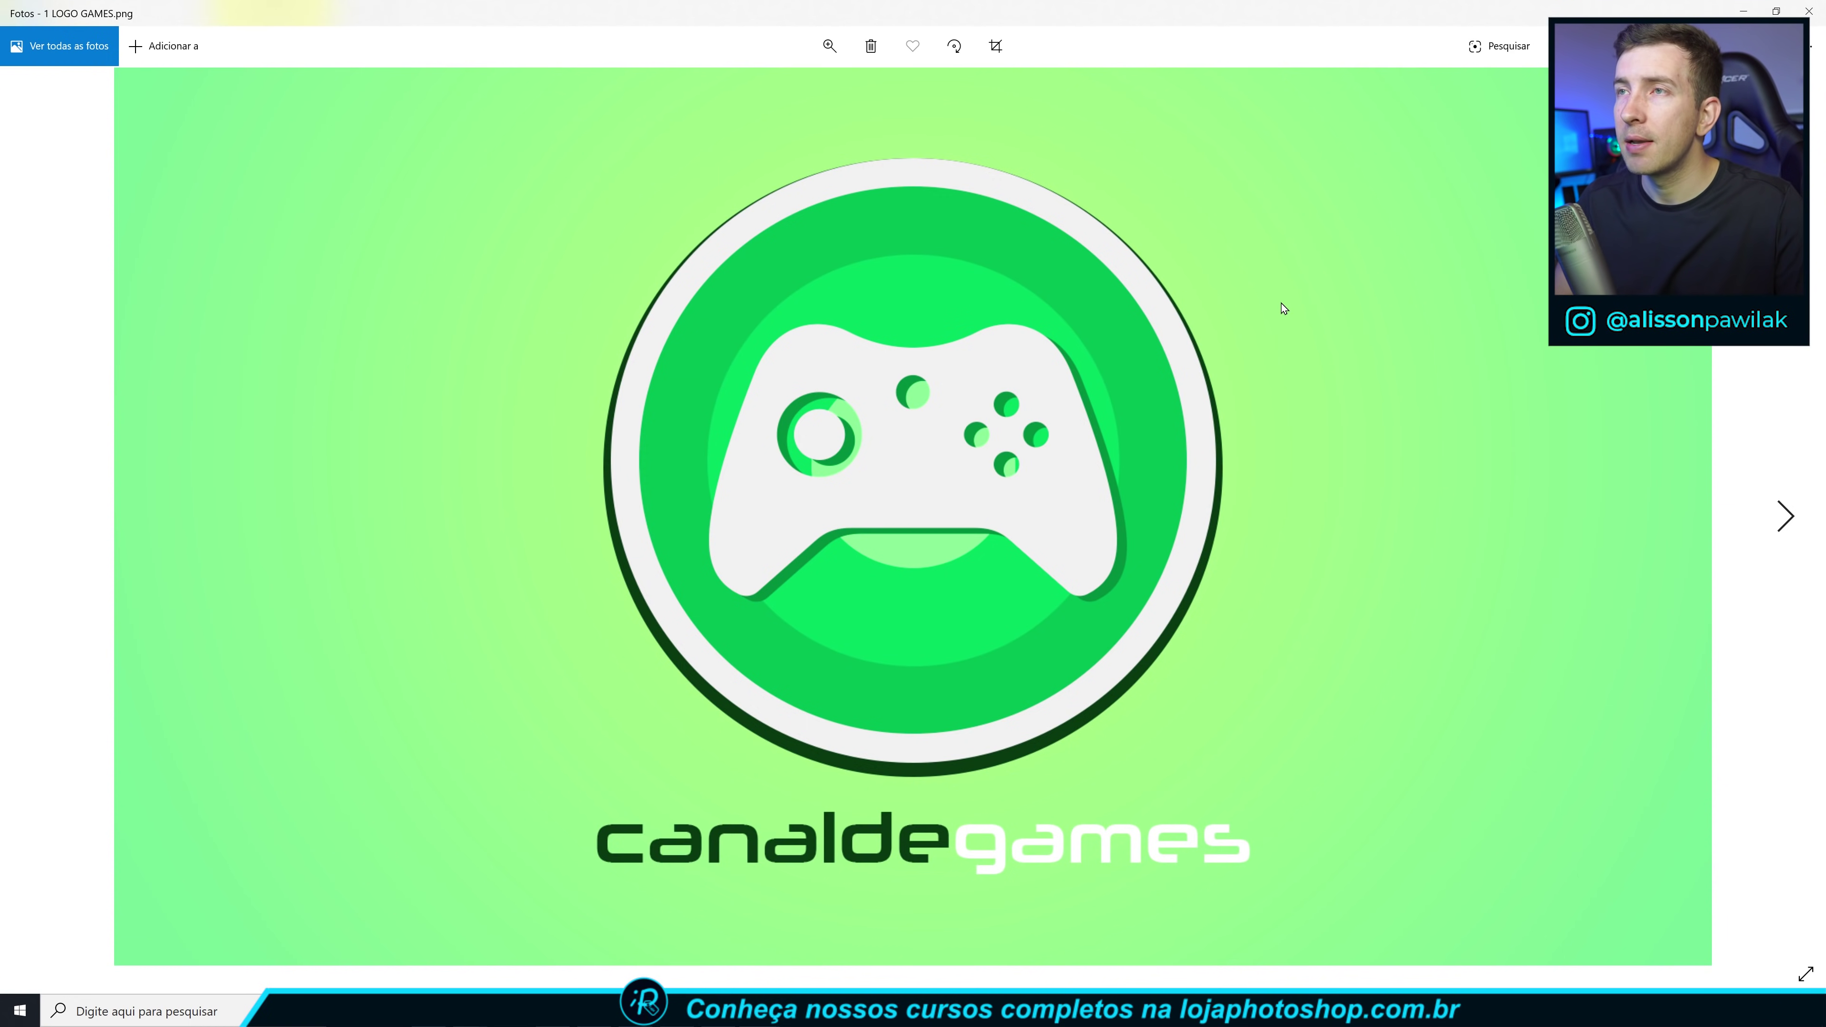
# Page forward from 2 LOGO MAKE.png to 3 LOGO ELETRICISTA.png in Photos.
pyautogui.press('Right')
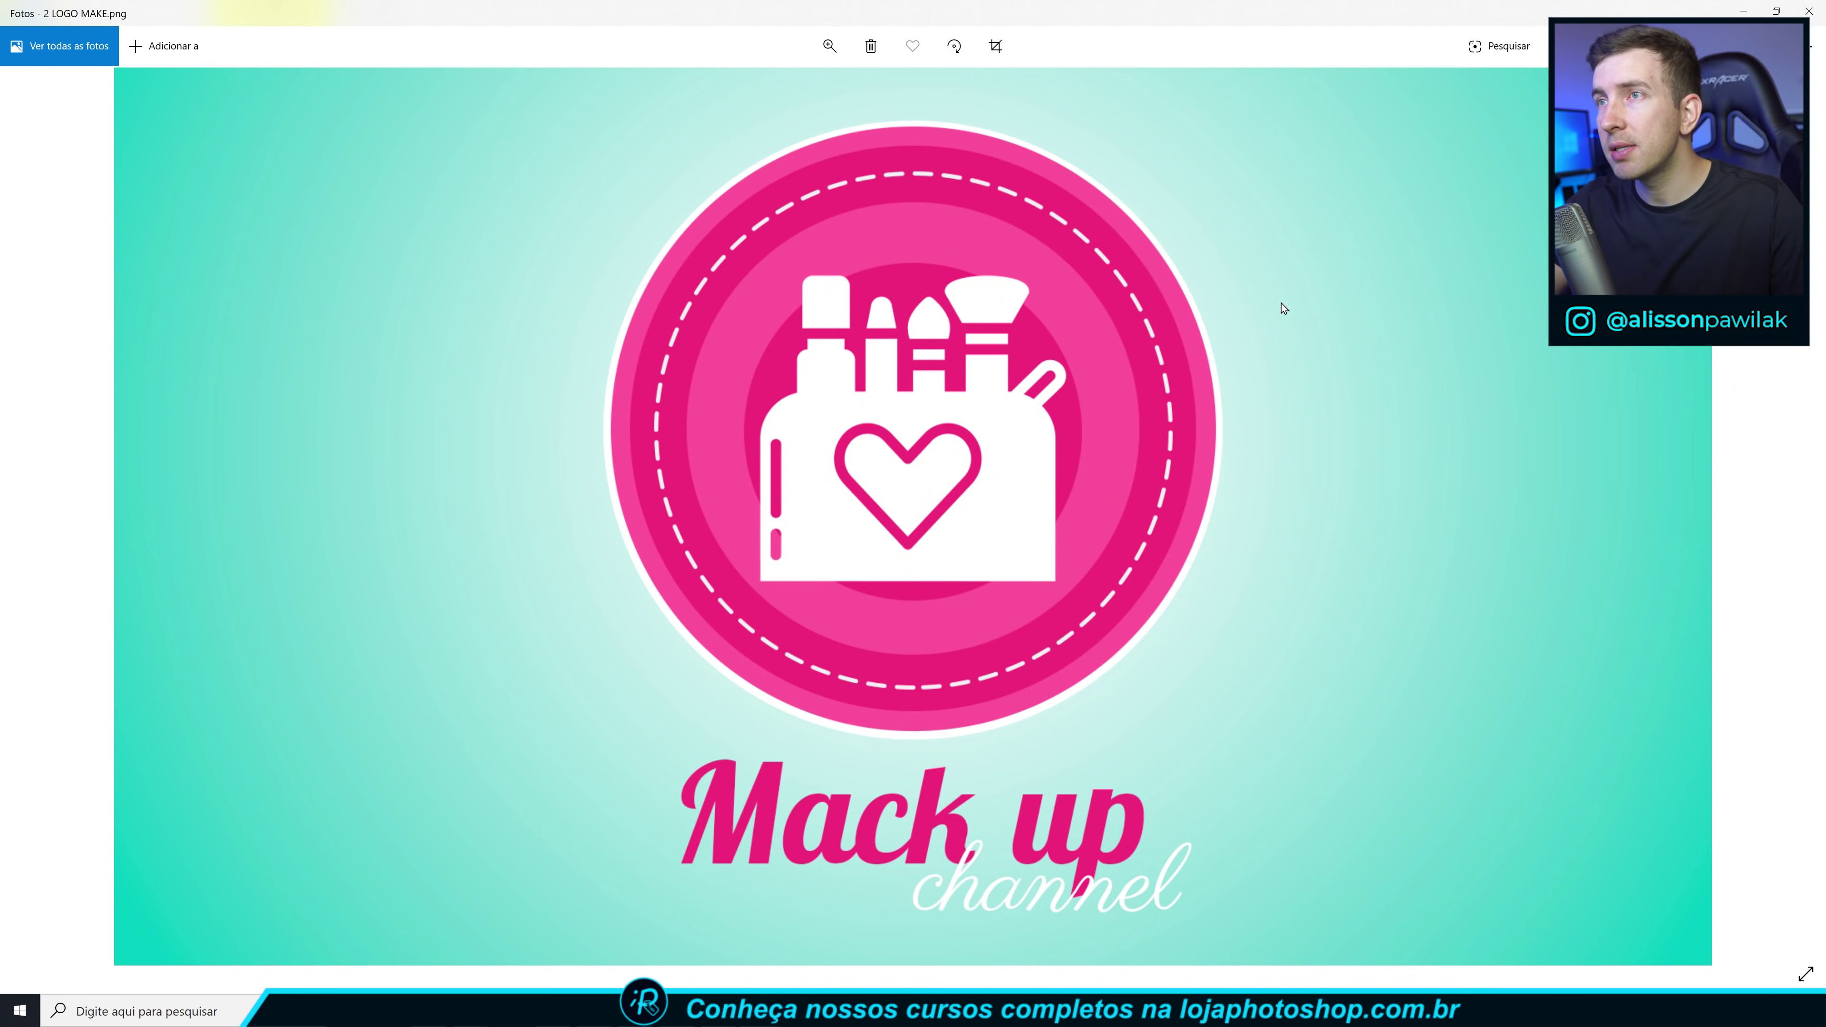
pyautogui.press('Right')
pyautogui.press('Right')
pyautogui.press('Right')
pyautogui.press('Right')
pyautogui.press('Right')
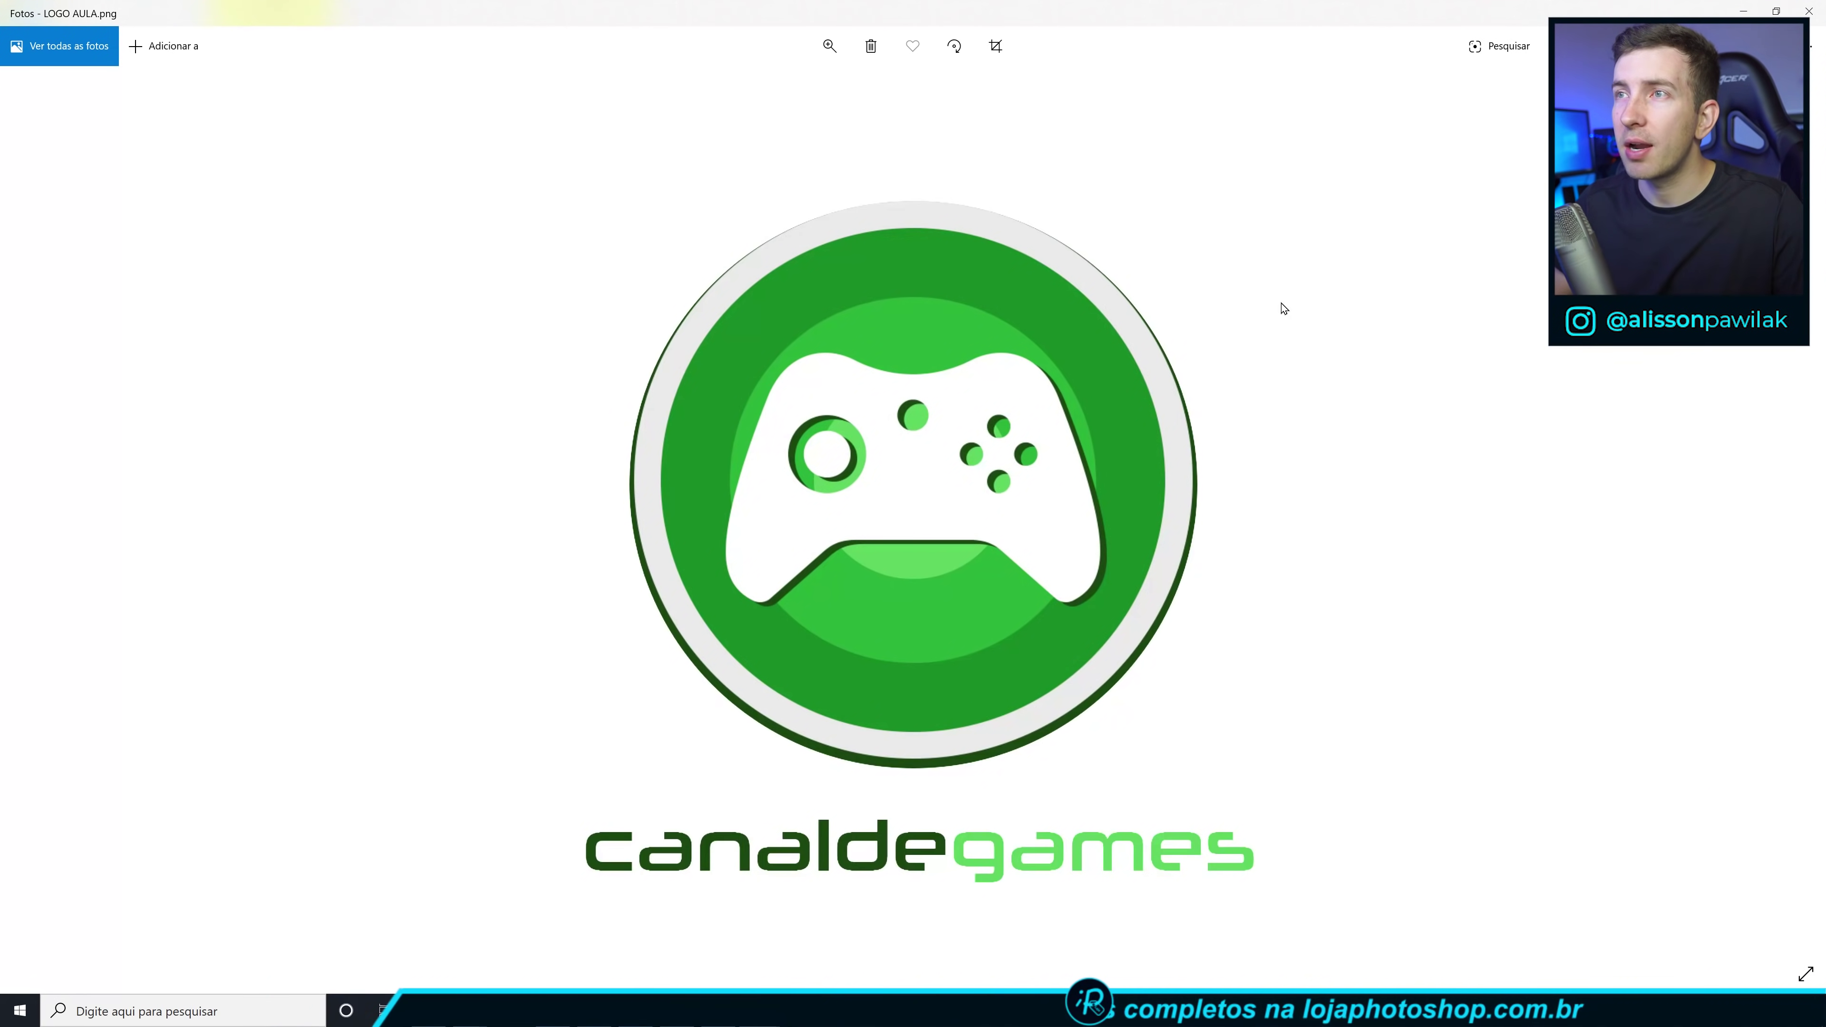